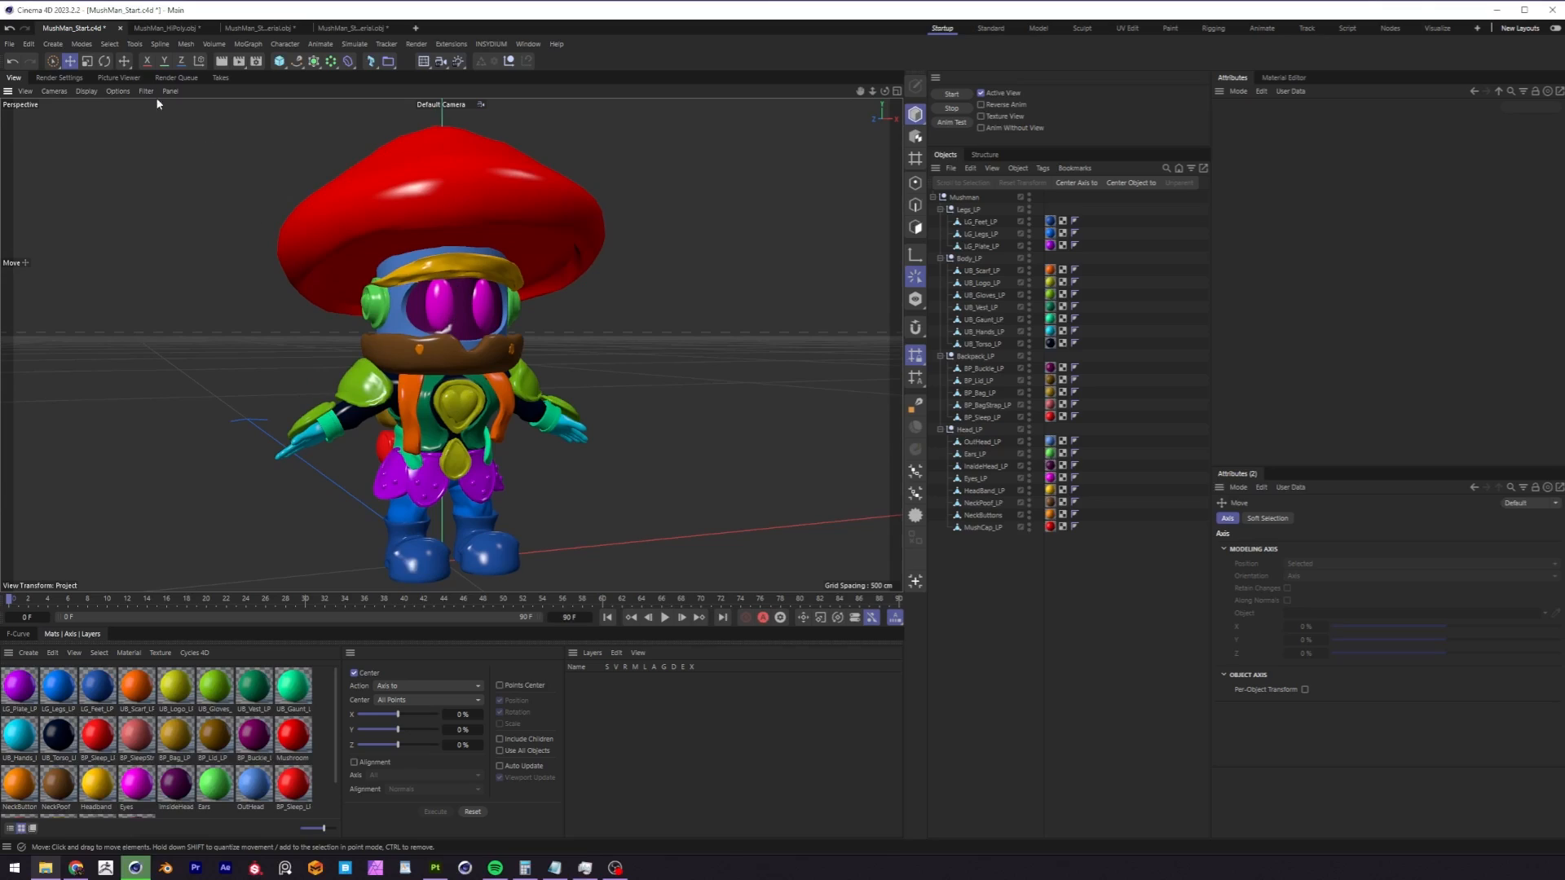
Look over the coloured low-poly mushroom character and open MushMan_Start.c4d from the Tutorial Project Files folder.
left_click(181, 29)
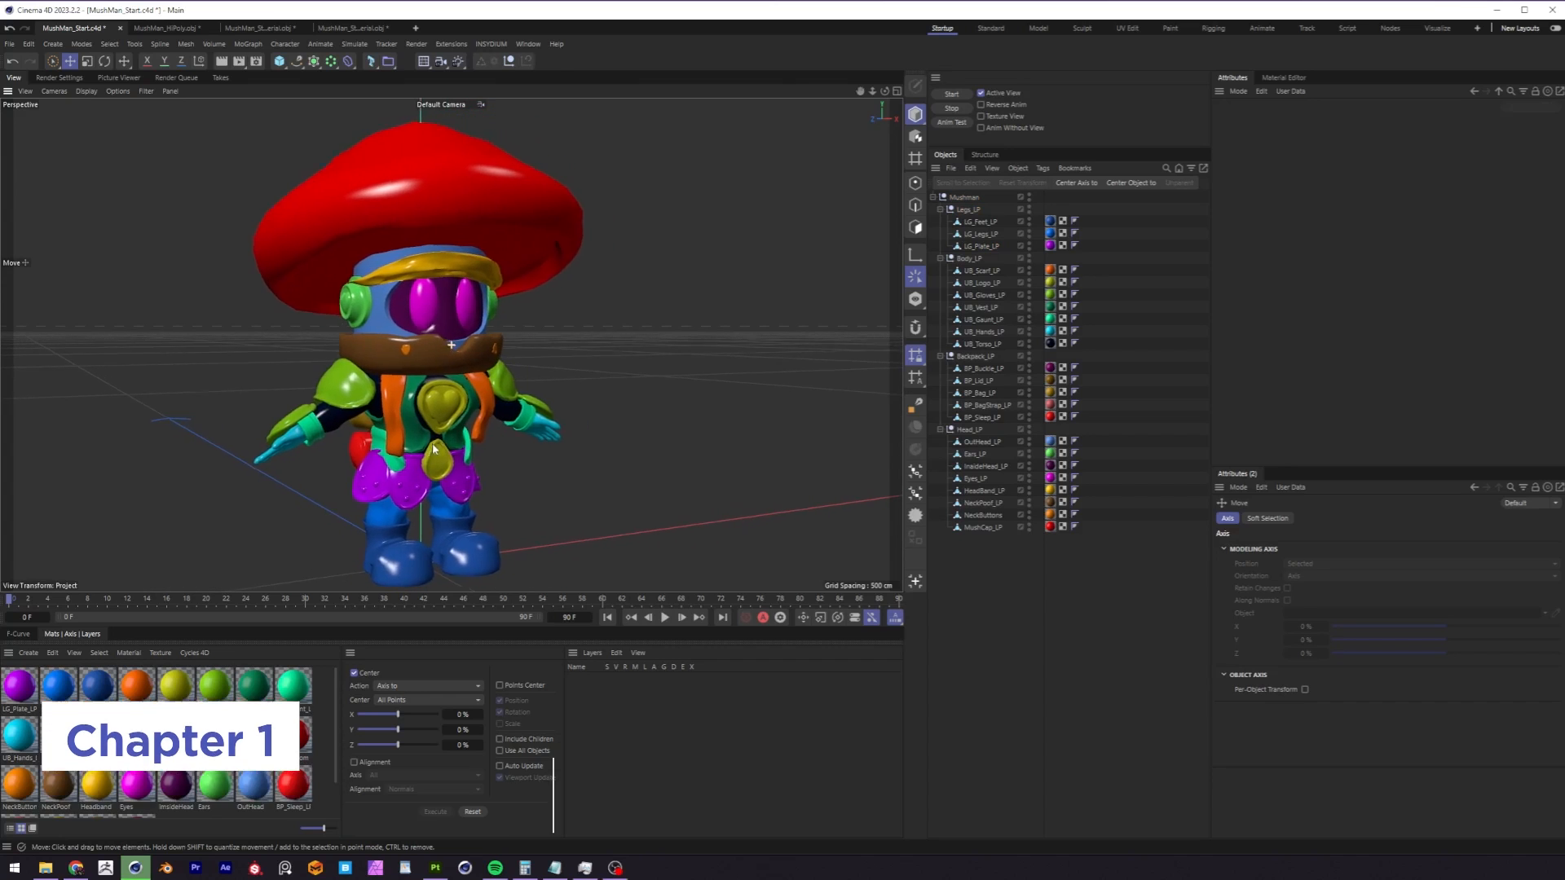
scroll(438, 432, "down", 3)
mouse_move(435, 440)
left_mouse_down("alt")
mouse_move(585, 412)
mouse_move(409, 442)
left_mouse_up("alt")
scroll(350, 572, "up", 3)
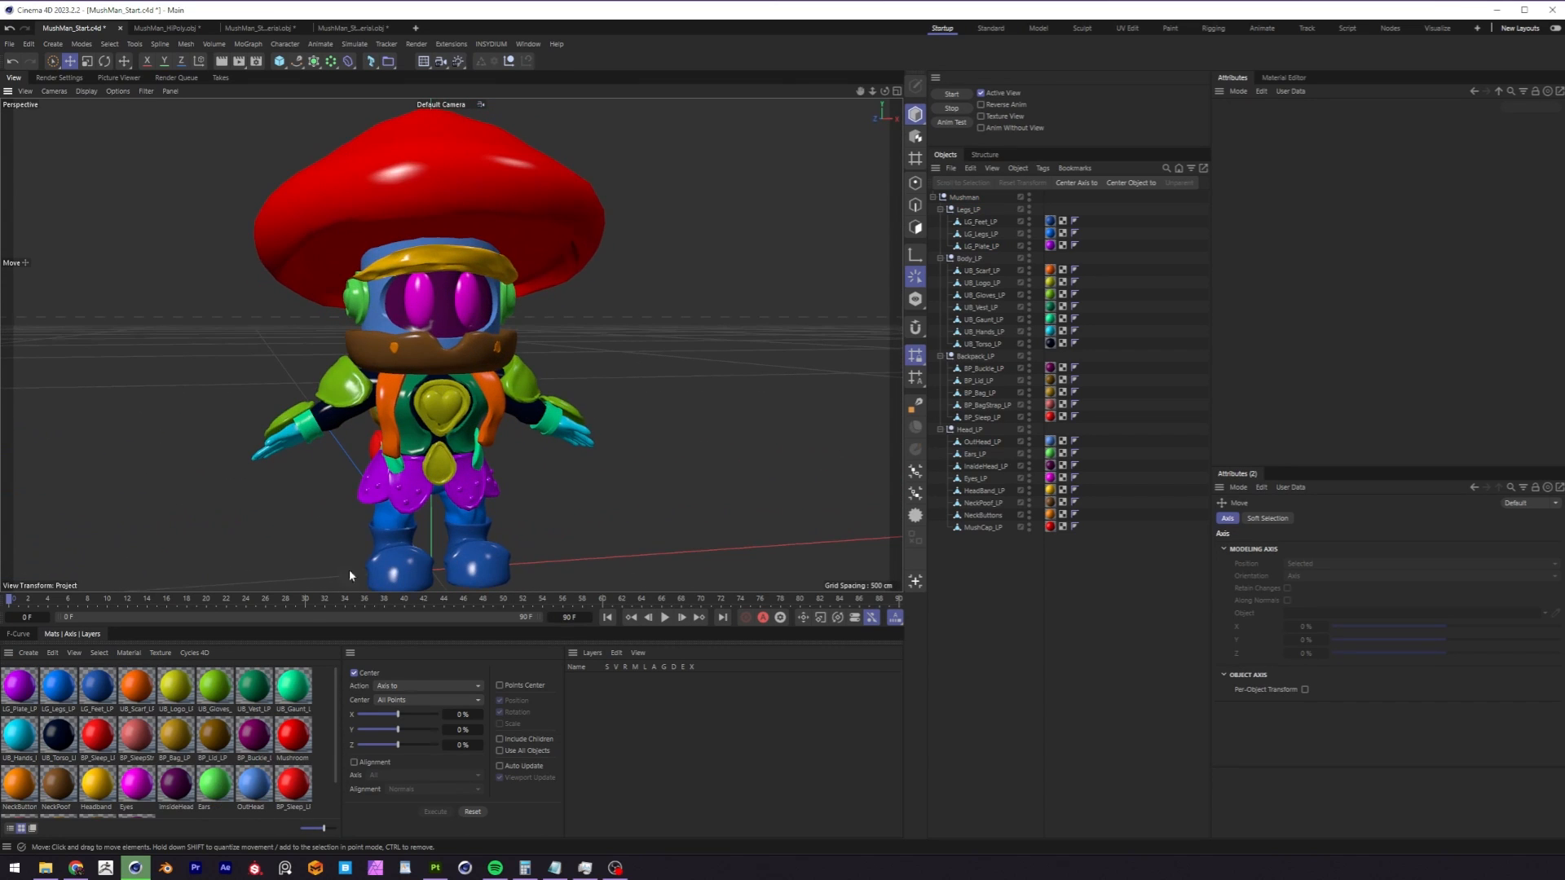
left_click(46, 868)
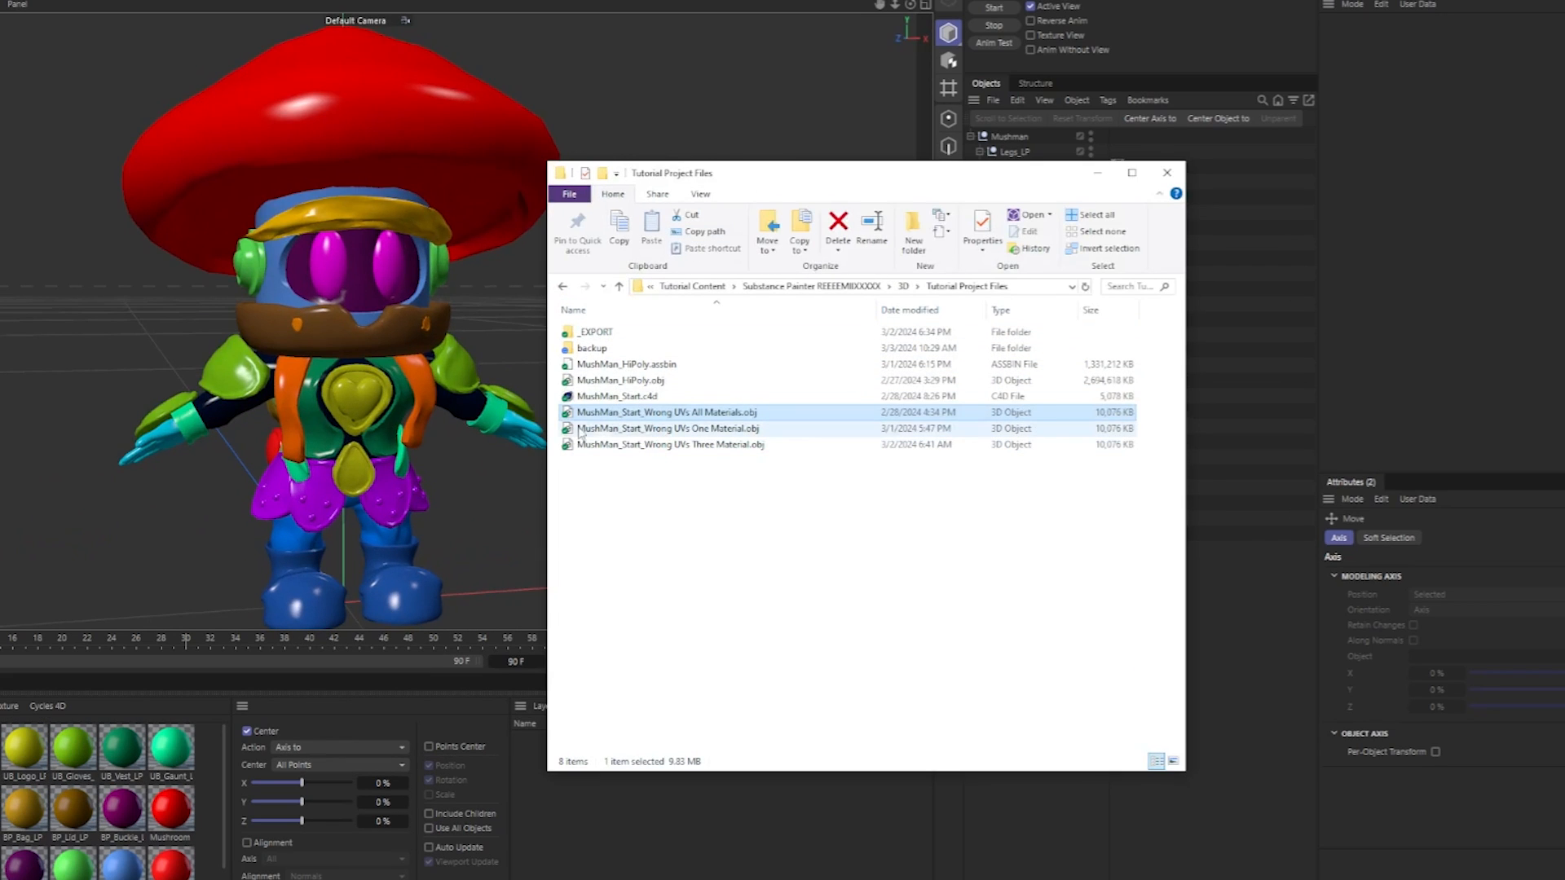
double_click(610, 396)
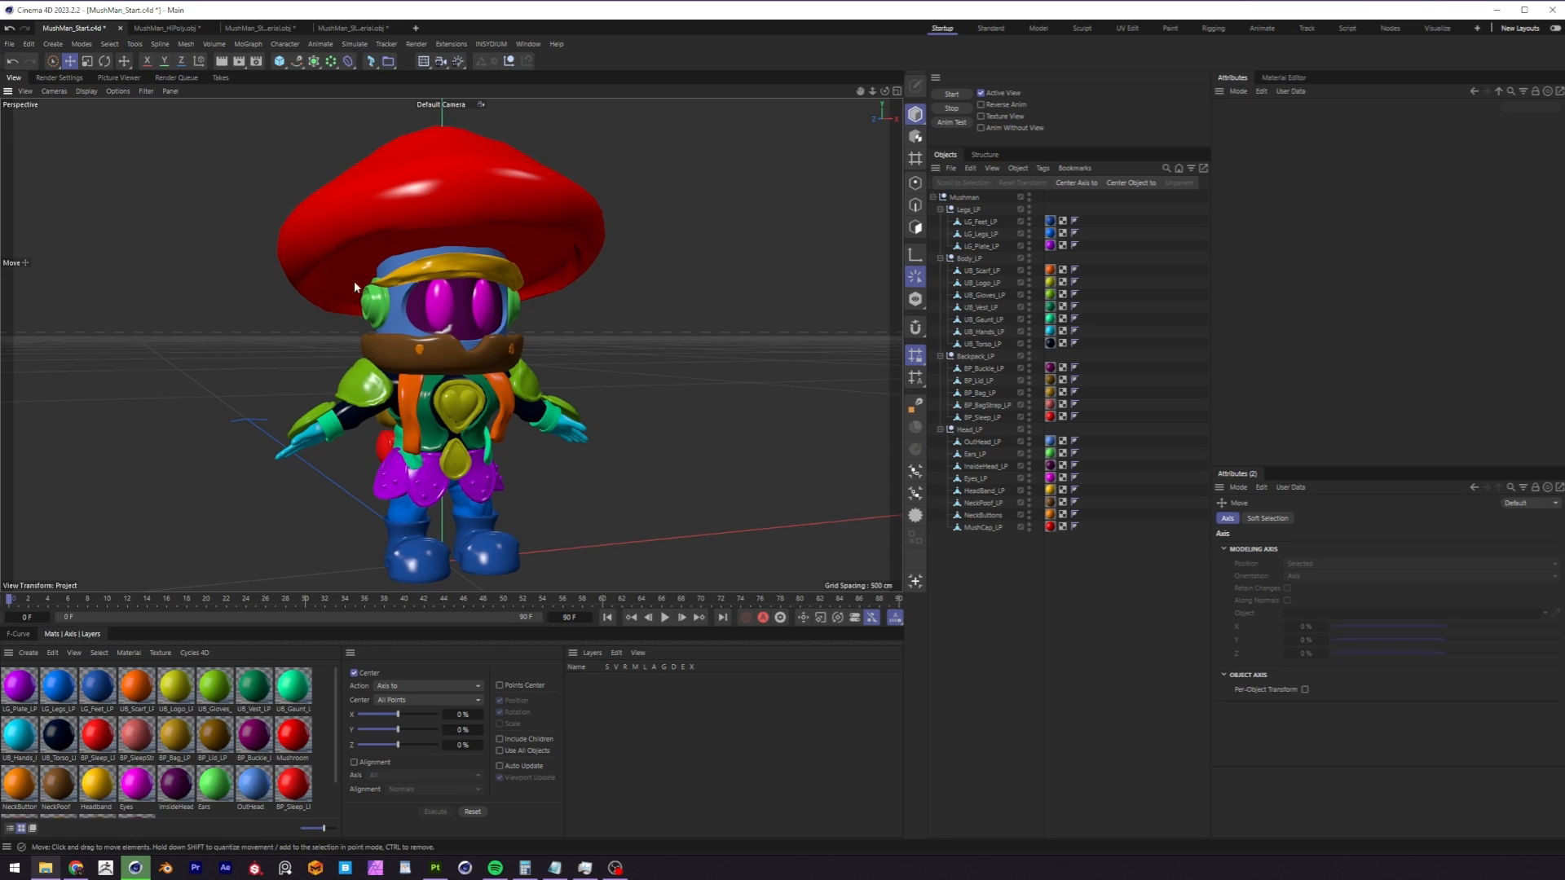
Examine the sculpted detail of the high-poly character in the MushMan_HiPoly.obj document.
left_click(180, 29)
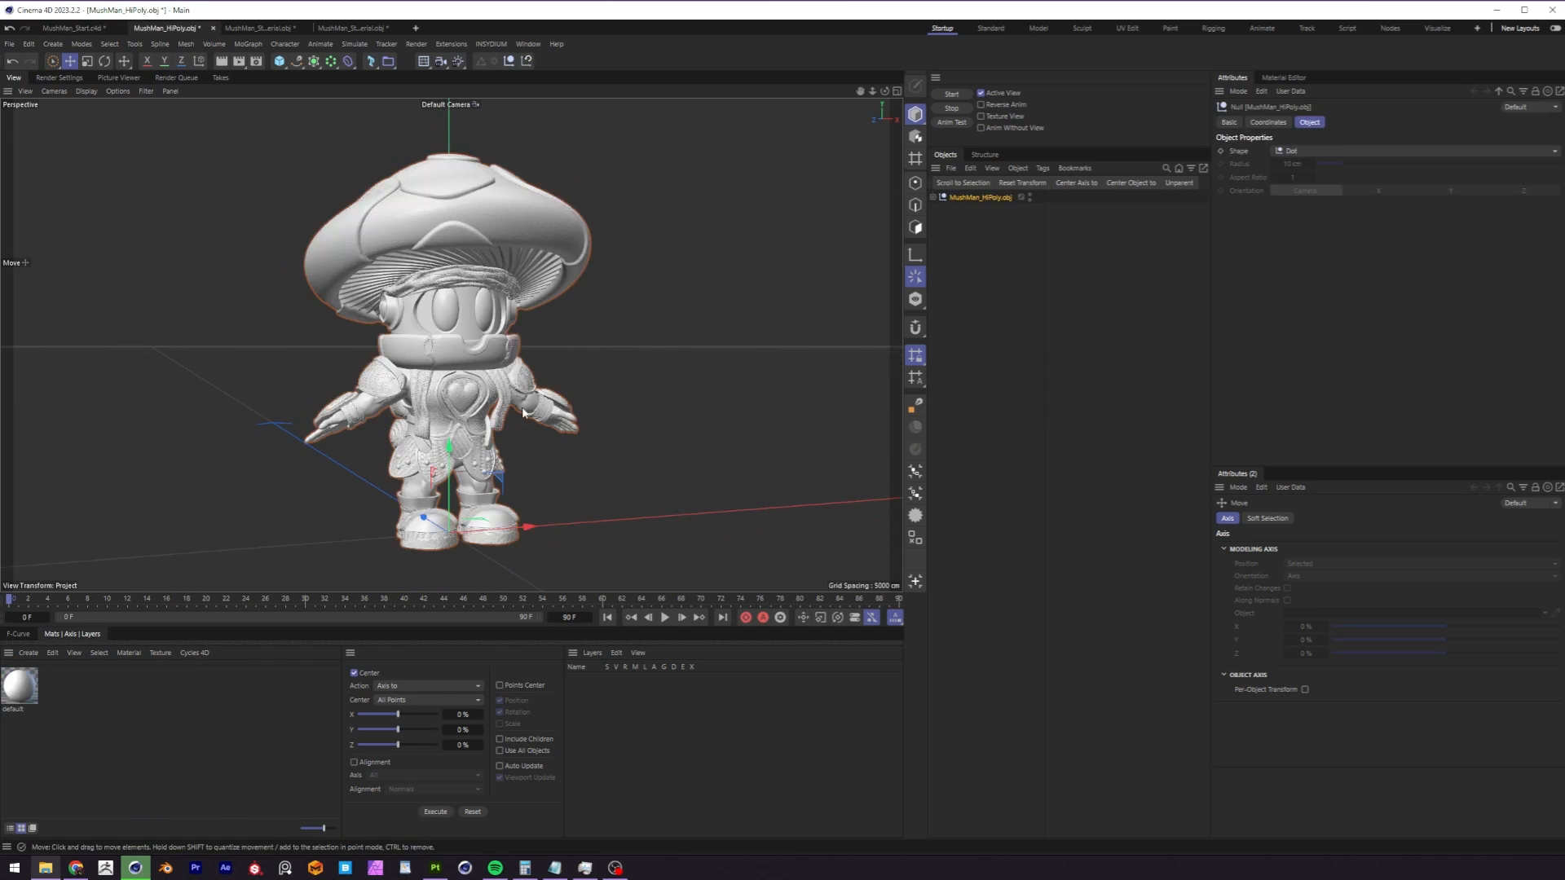
scroll(449, 359, "up", 10)
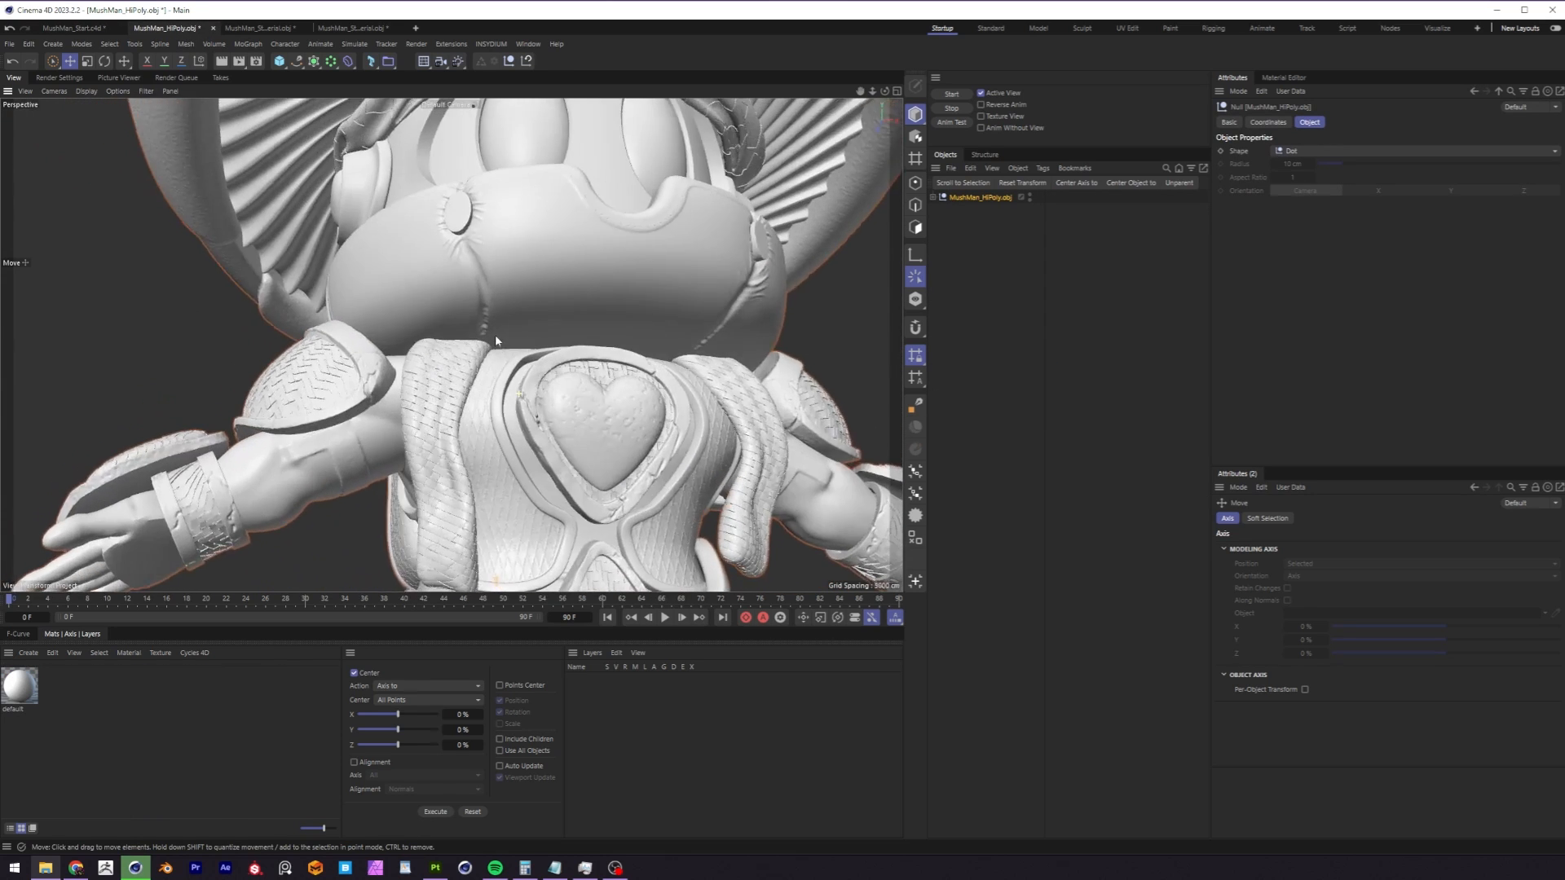
scroll(496, 337, "down", 10)
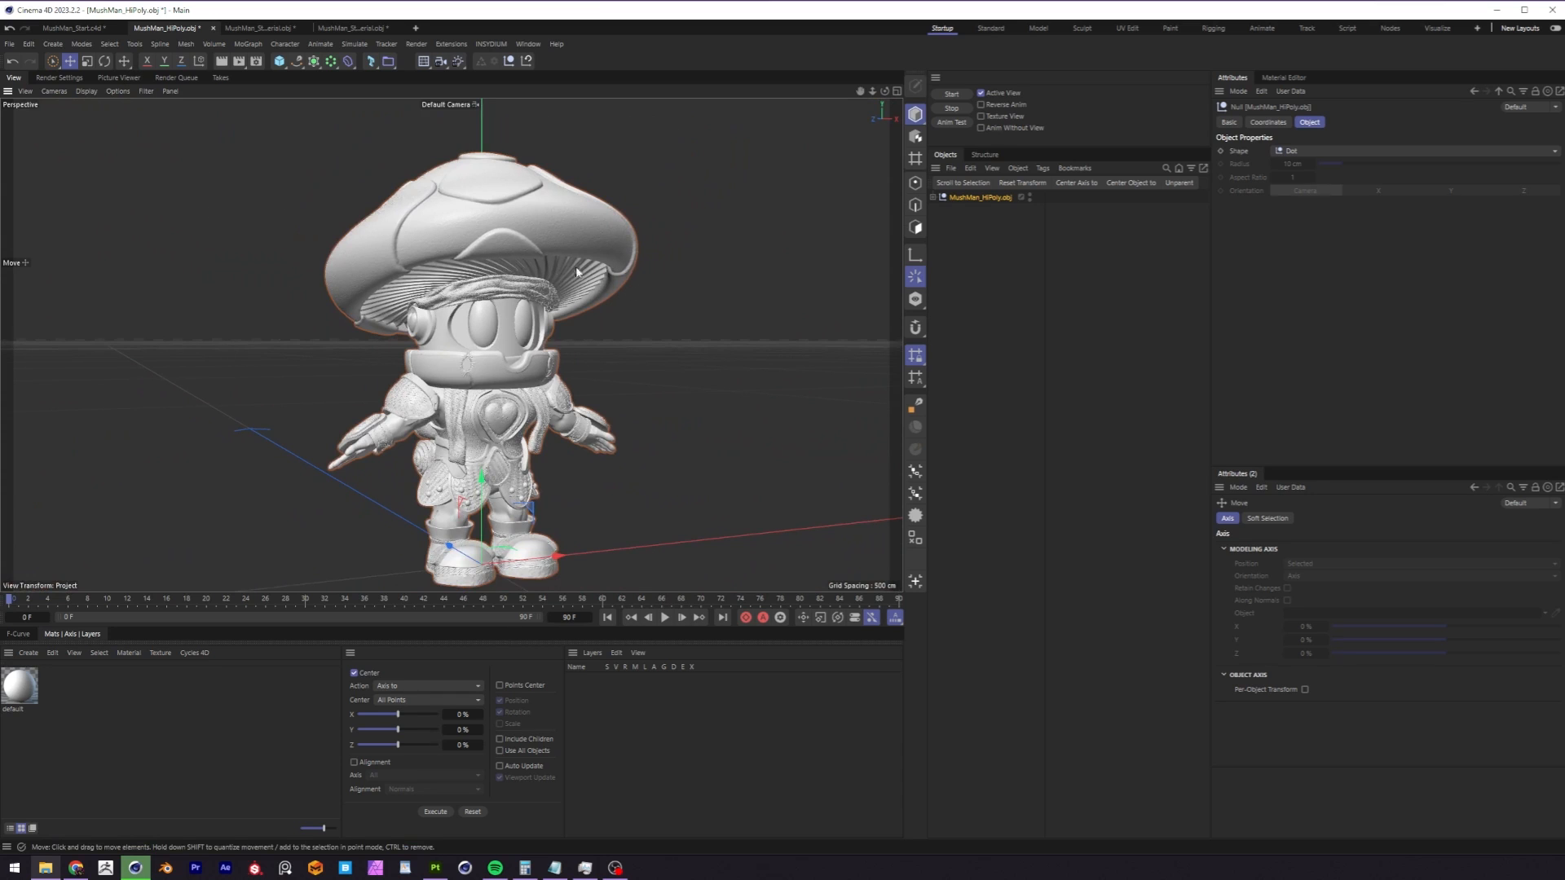
Display the MushMan_Start.c4d character with Gouraud Shading (Lines) and inspect its polygon mesh.
left_click(88, 28)
left_click(86, 90)
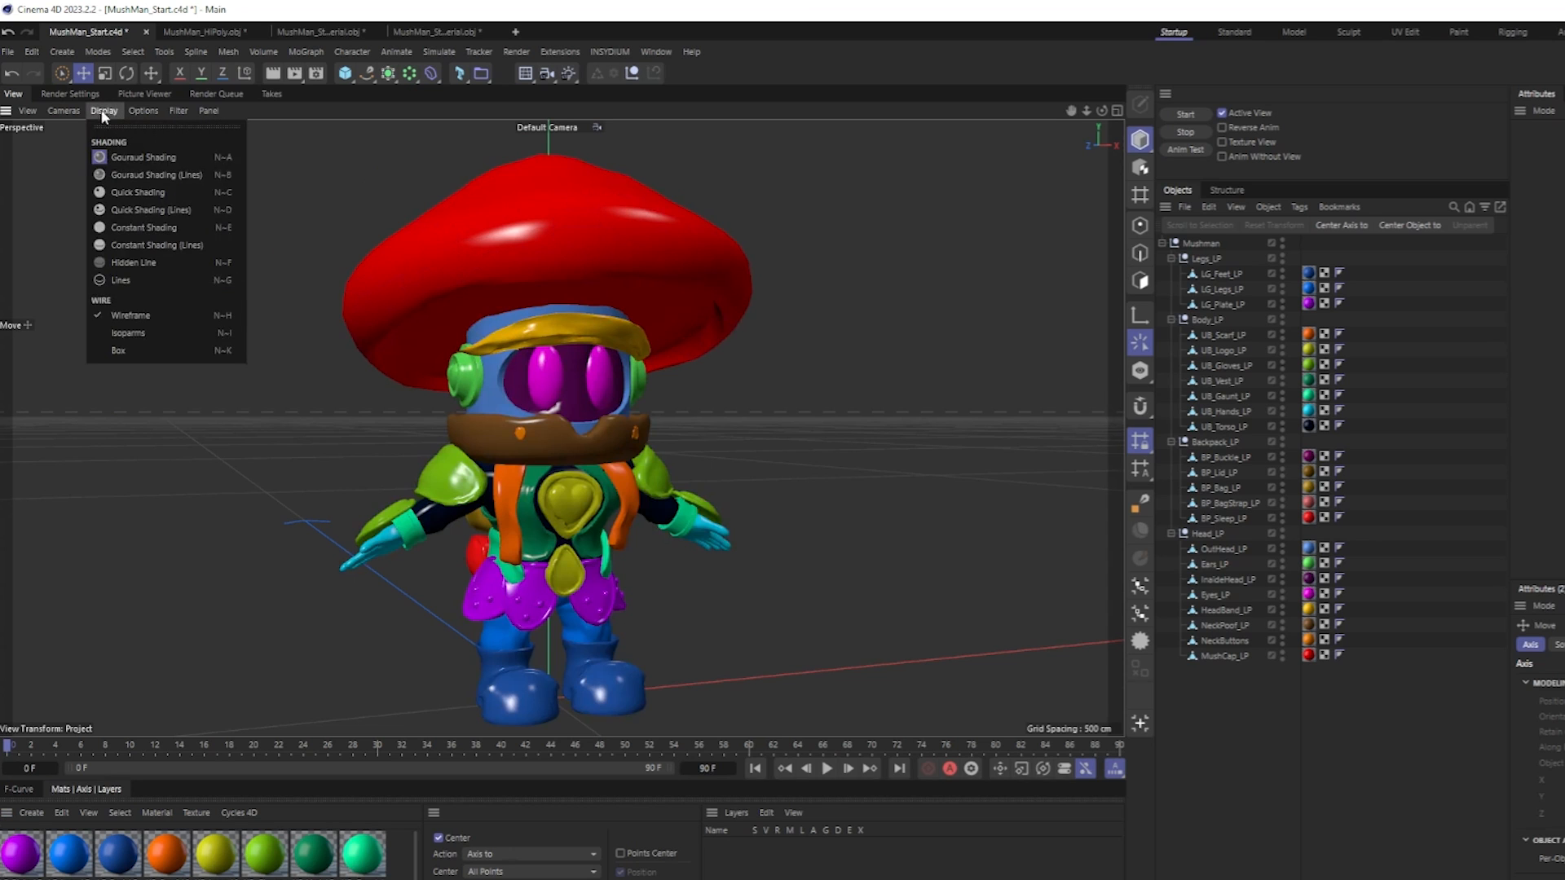
left_click(174, 175)
scroll(652, 452, "up", 3)
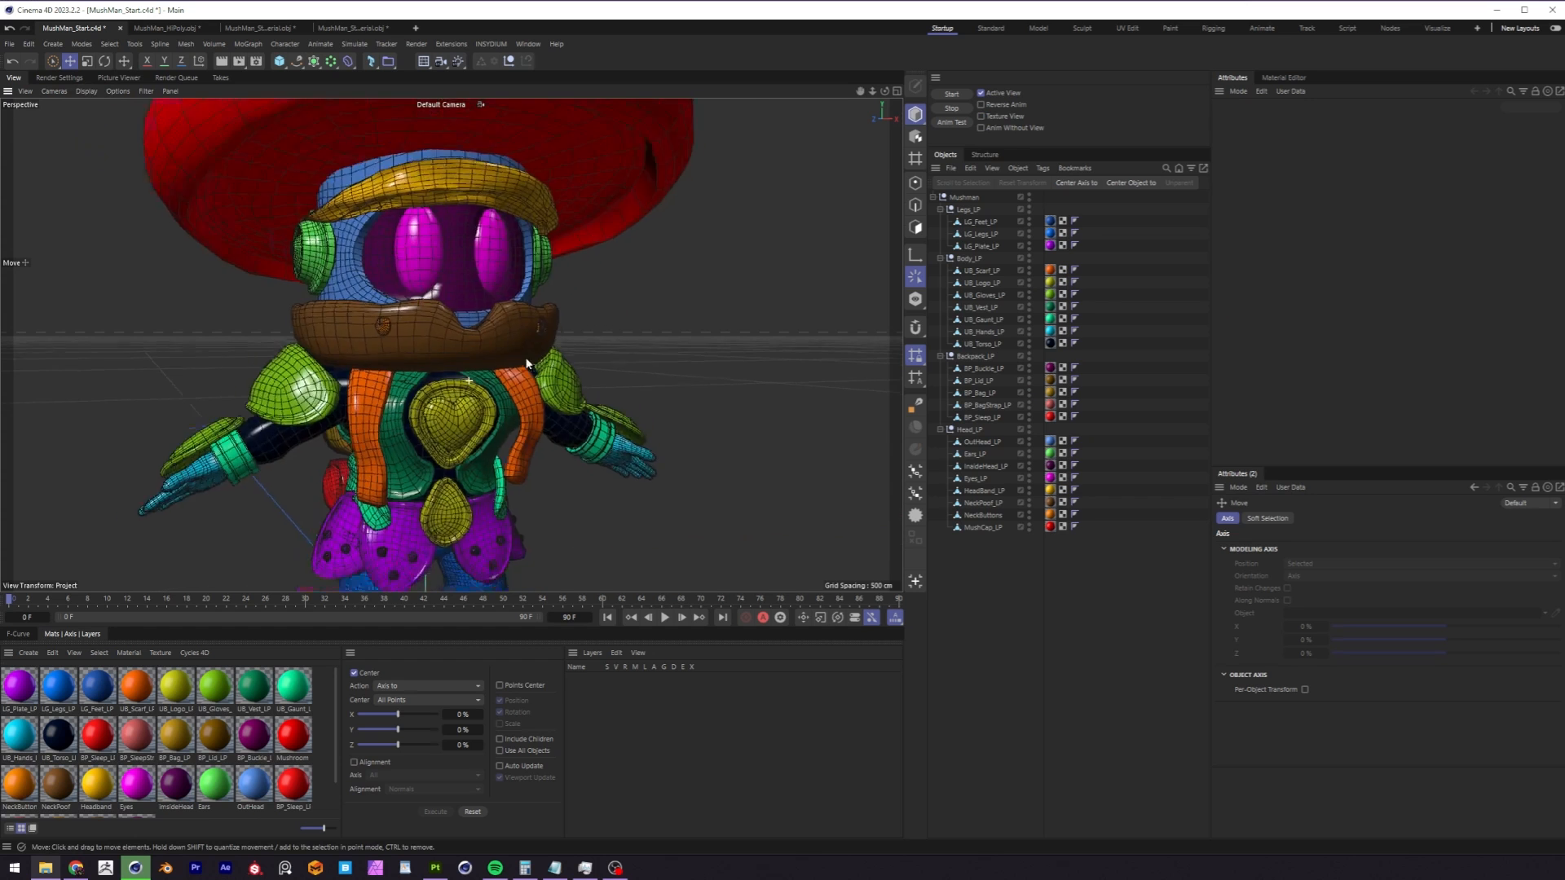
left_click_drag(526, 364, 446, 401, "alt")
scroll(451, 383, "down", 3)
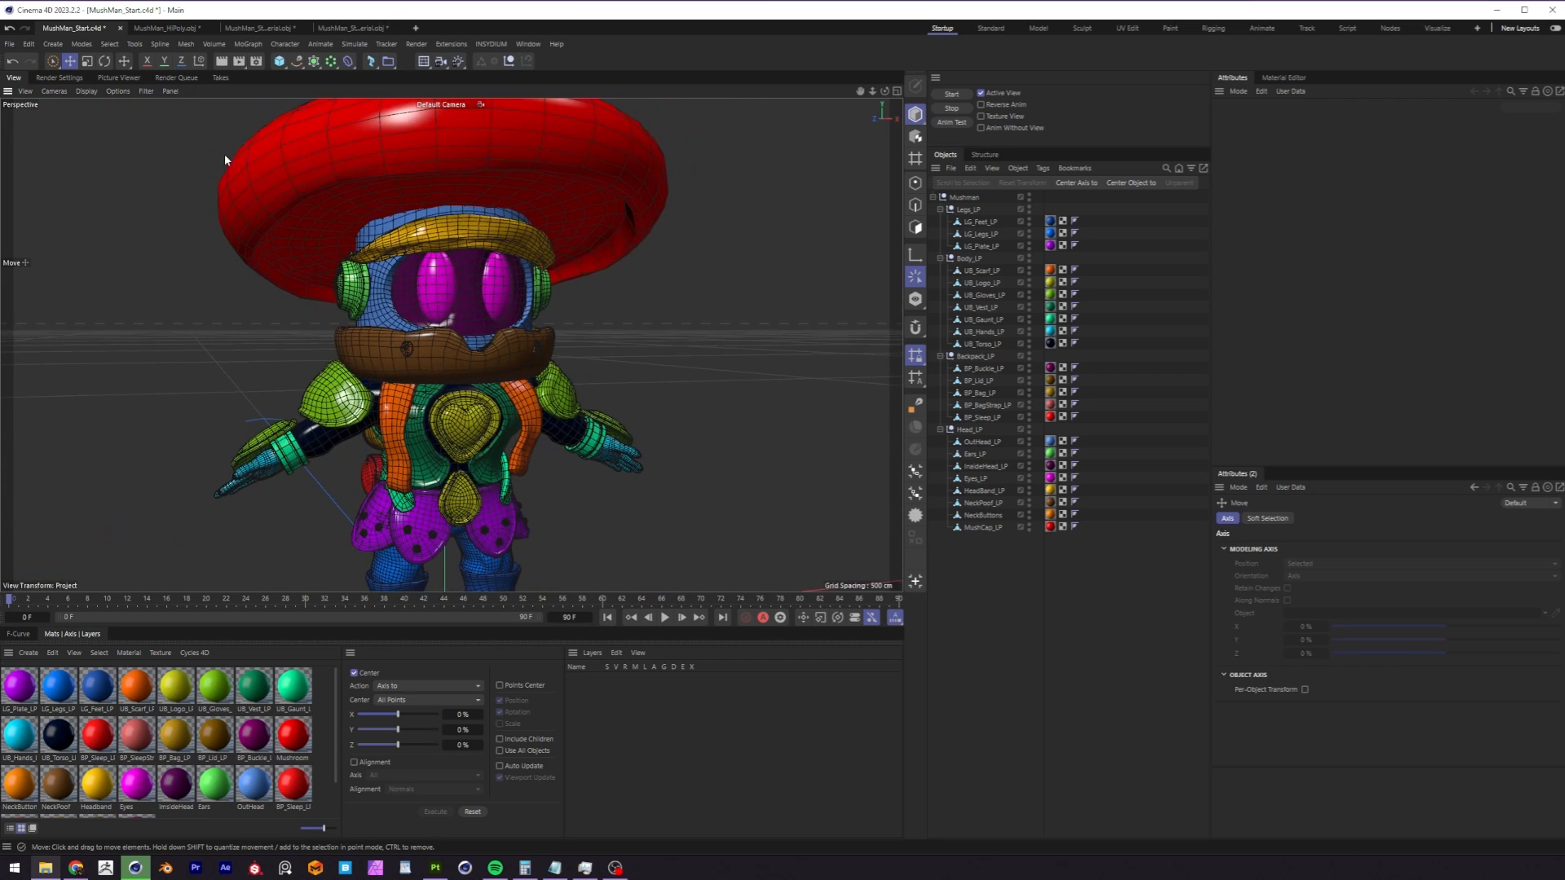
Display the MushMan_HiPoly.obj character with Gouraud Shading (Lines) and inspect its polygon density around the face.
left_click(163, 28)
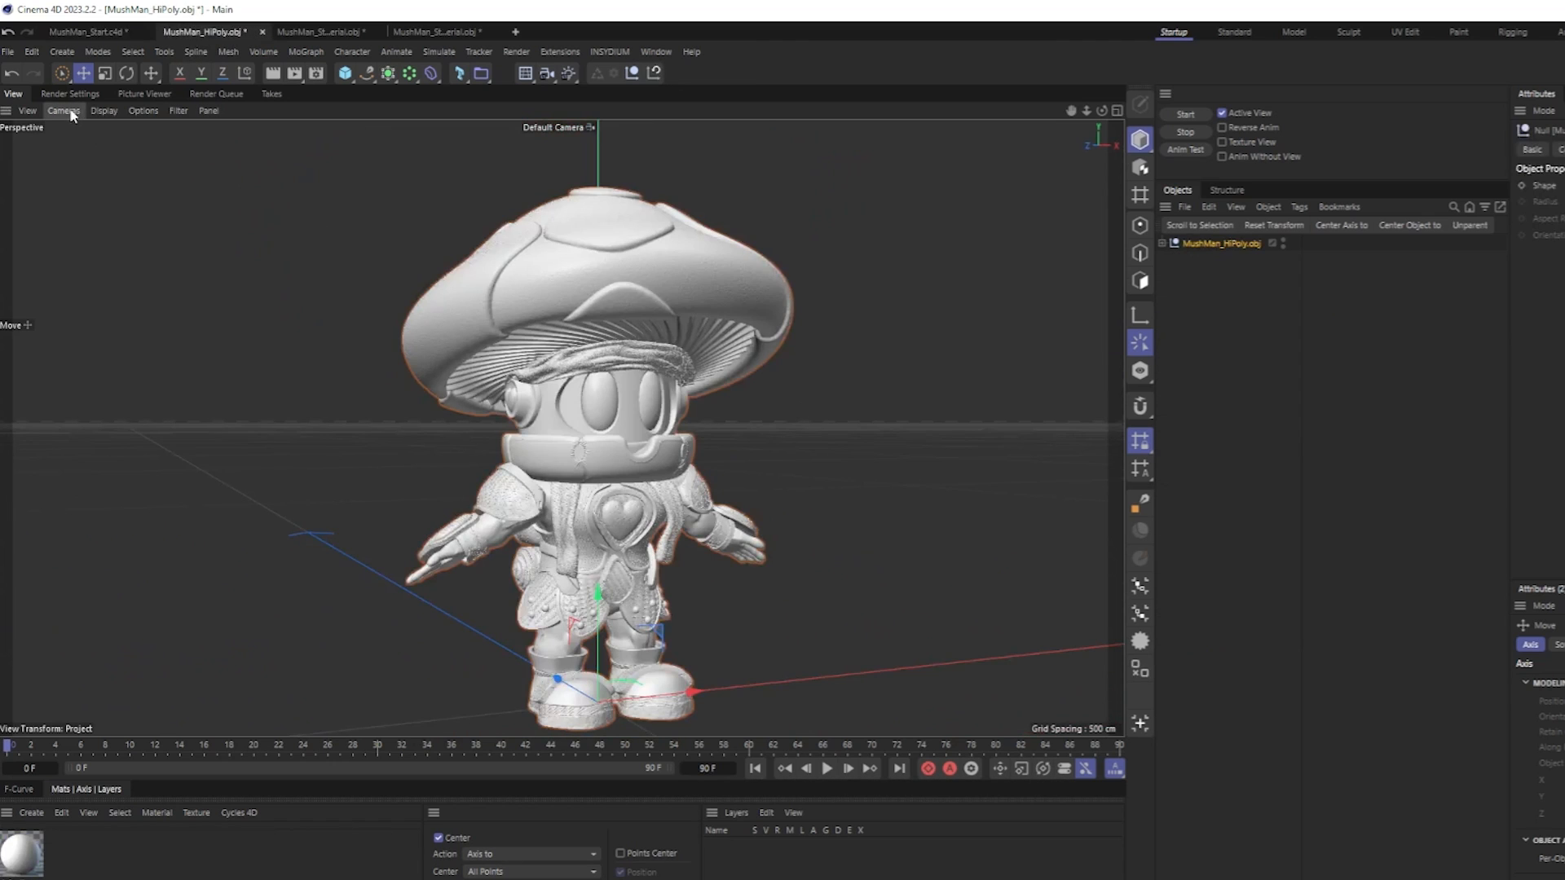
left_click(104, 110)
left_click(139, 175)
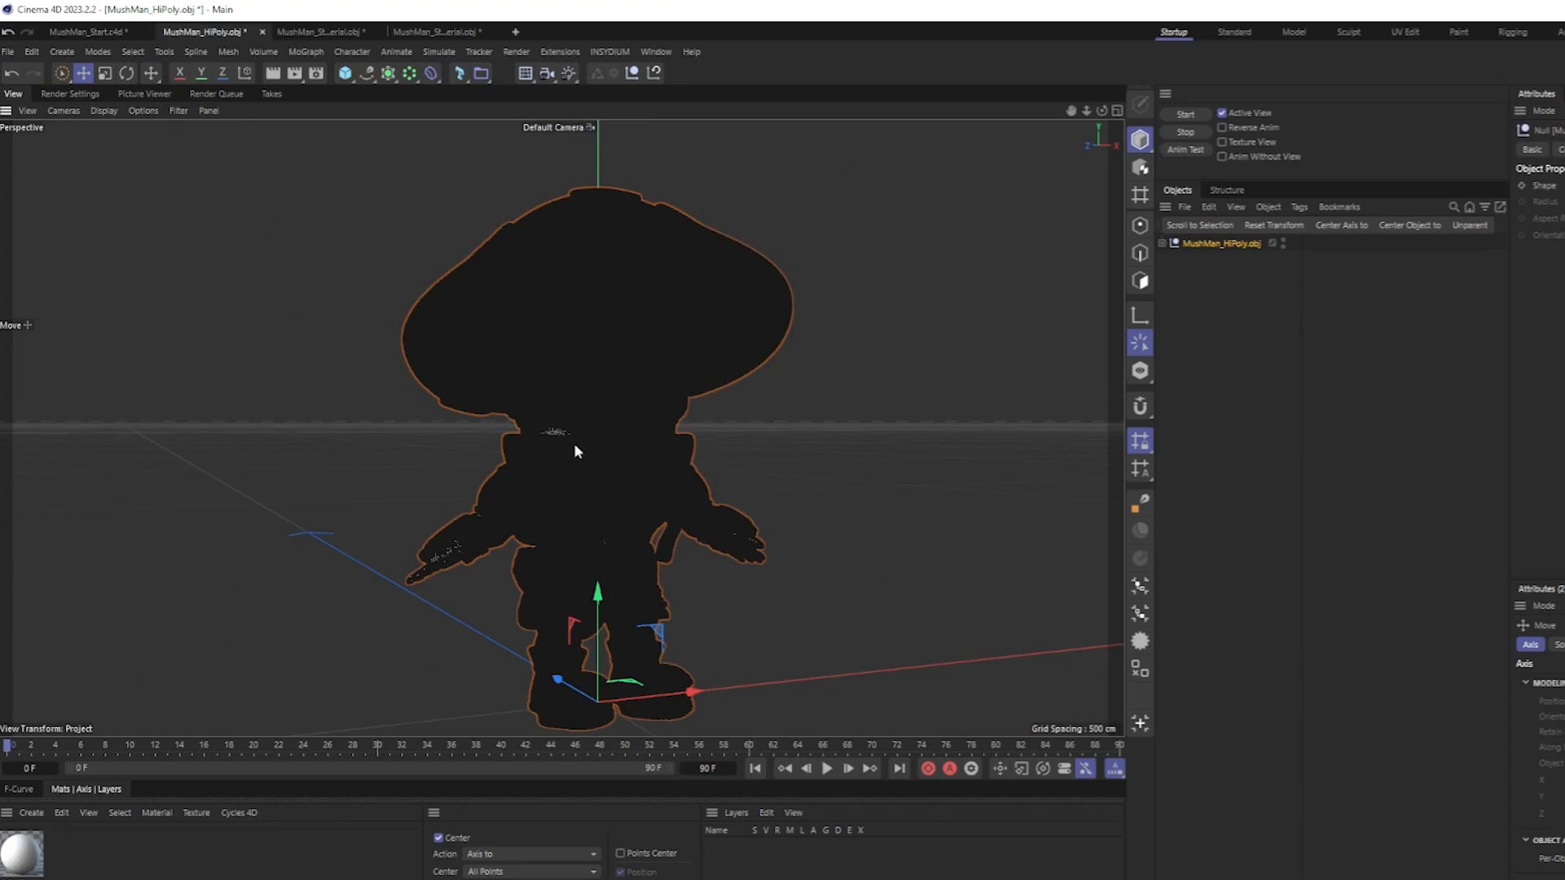
scroll(642, 412, "up", 10)
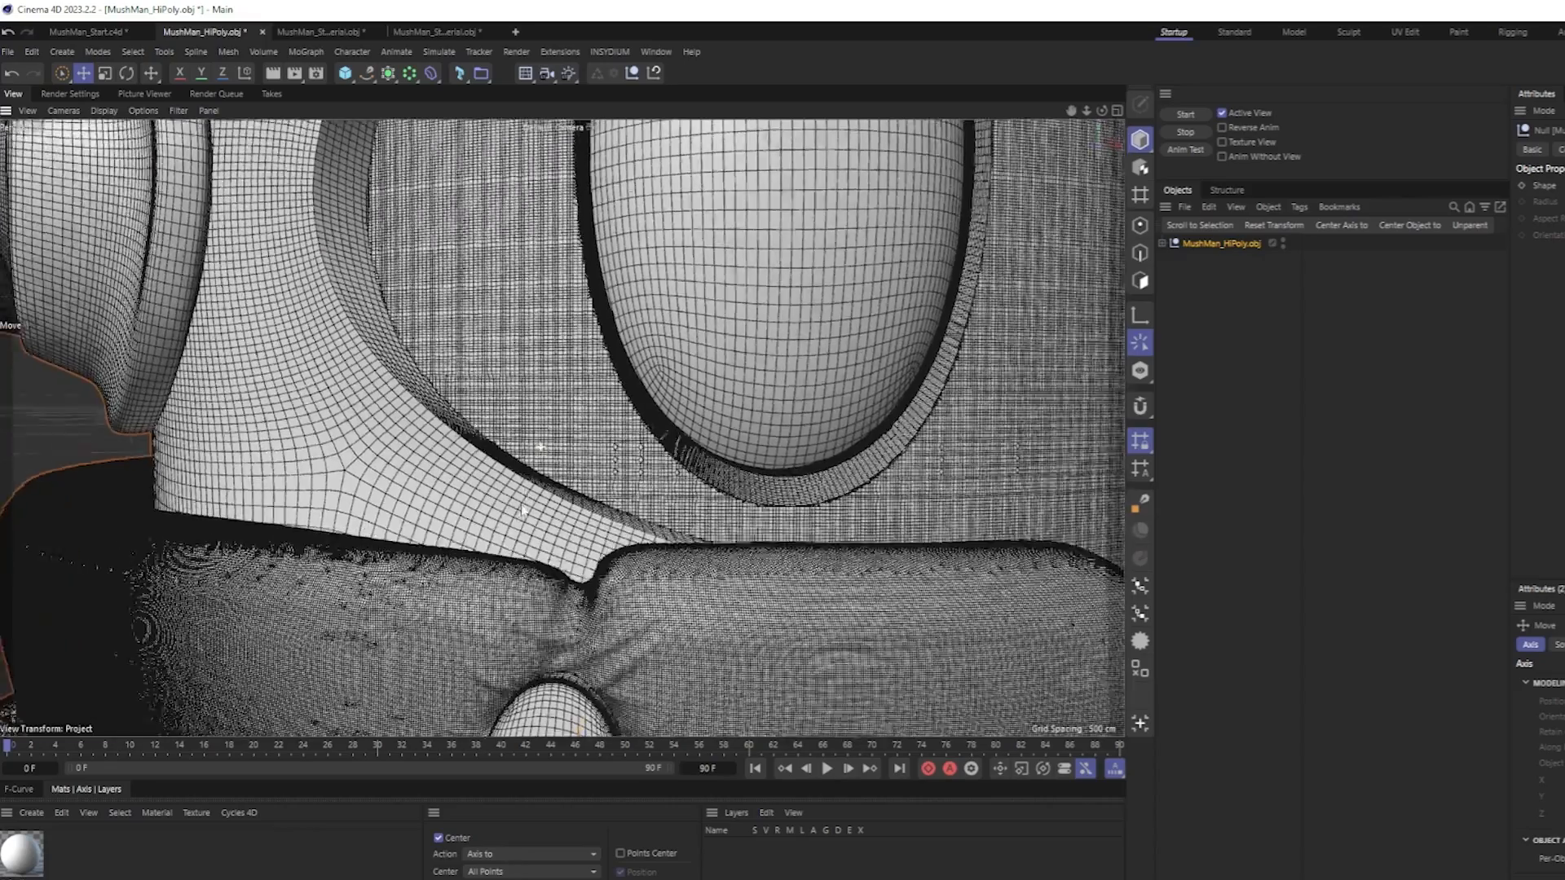
mouse_move(522, 504)
left_mouse_down("alt")
mouse_move(581, 519)
mouse_move(588, 474)
mouse_move(540, 481)
left_mouse_up("alt")
scroll(568, 426, "down", 10)
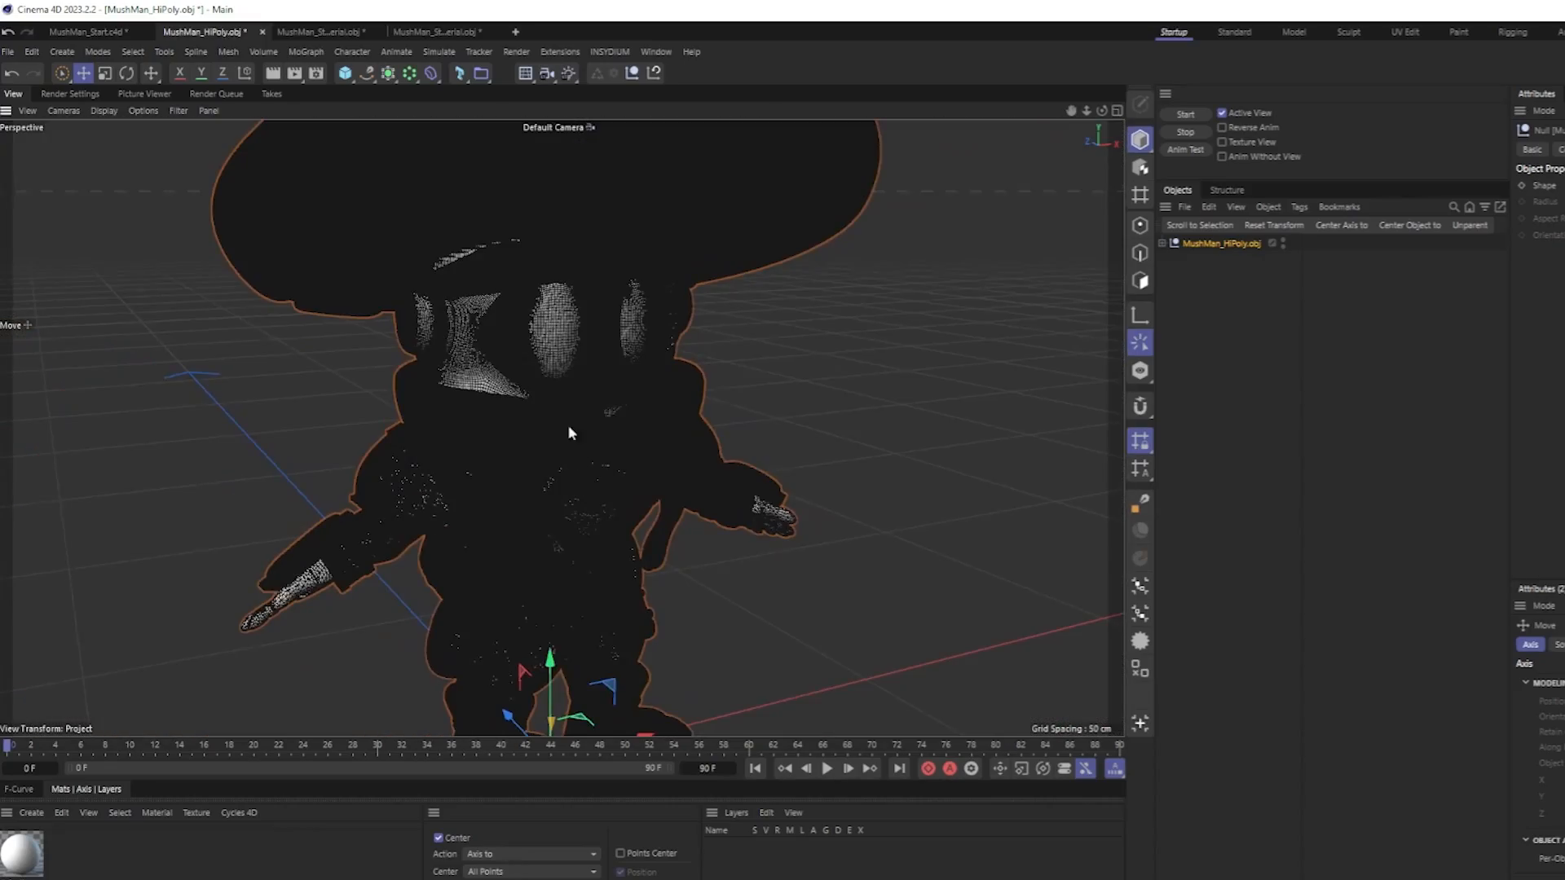
Set the high-poly character's viewport display back to Gouraud Shading and view it from several angles.
left_click(104, 110)
left_click(130, 158)
mouse_move(574, 479)
left_mouse_down("alt")
mouse_move(626, 506)
mouse_move(465, 467)
mouse_move(941, 429)
mouse_move(600, 471)
mouse_move(669, 416)
mouse_move(666, 363)
left_mouse_up("alt")
scroll(595, 502, "down", 5)
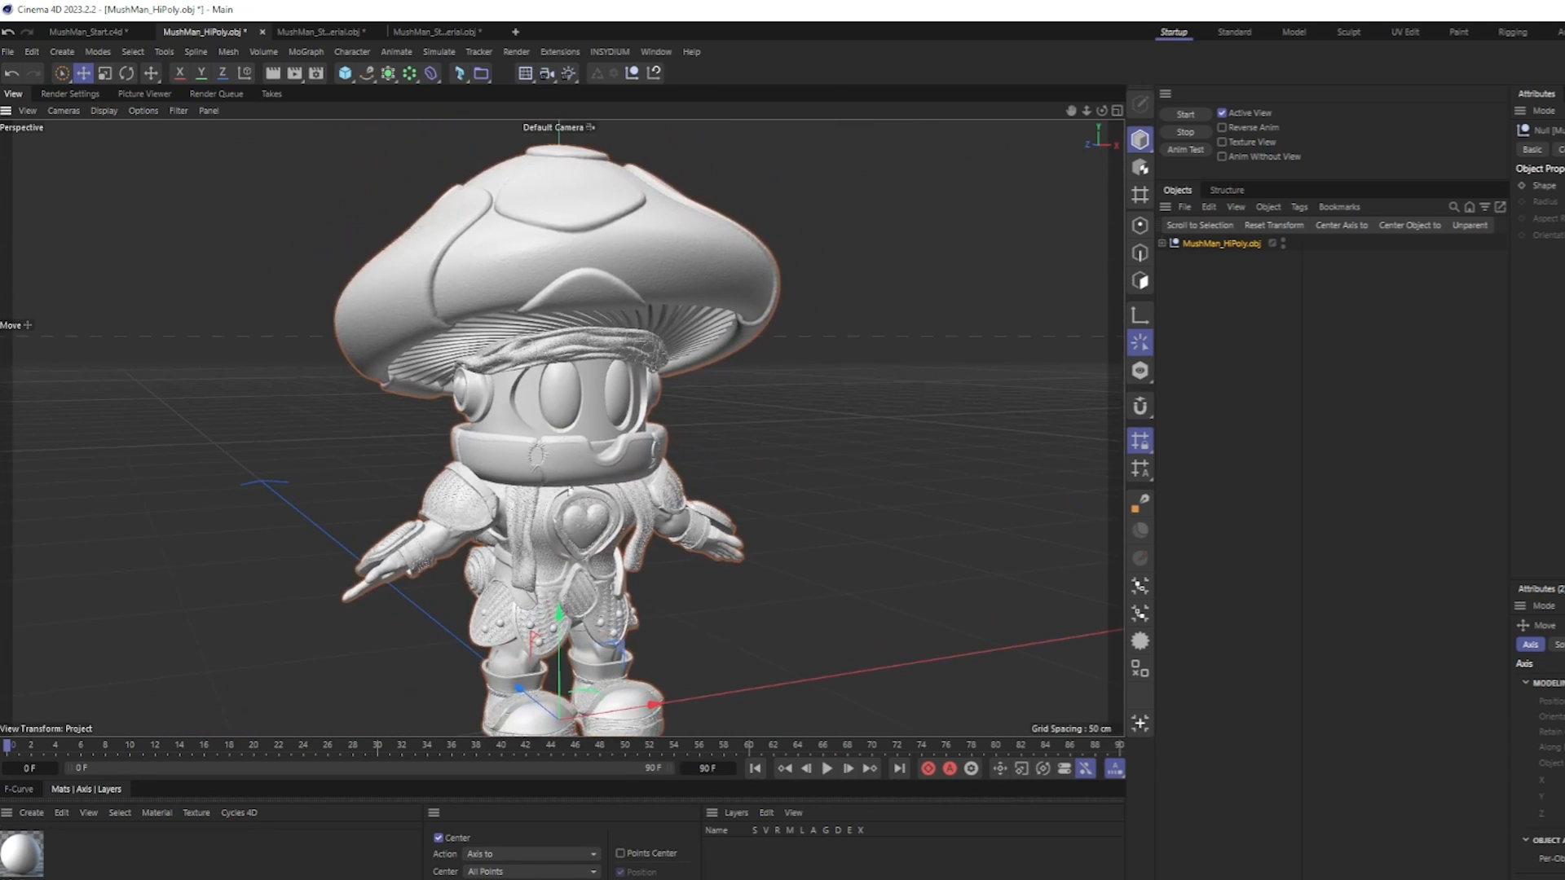
left_click_drag(603, 524, 491, 442, "alt")
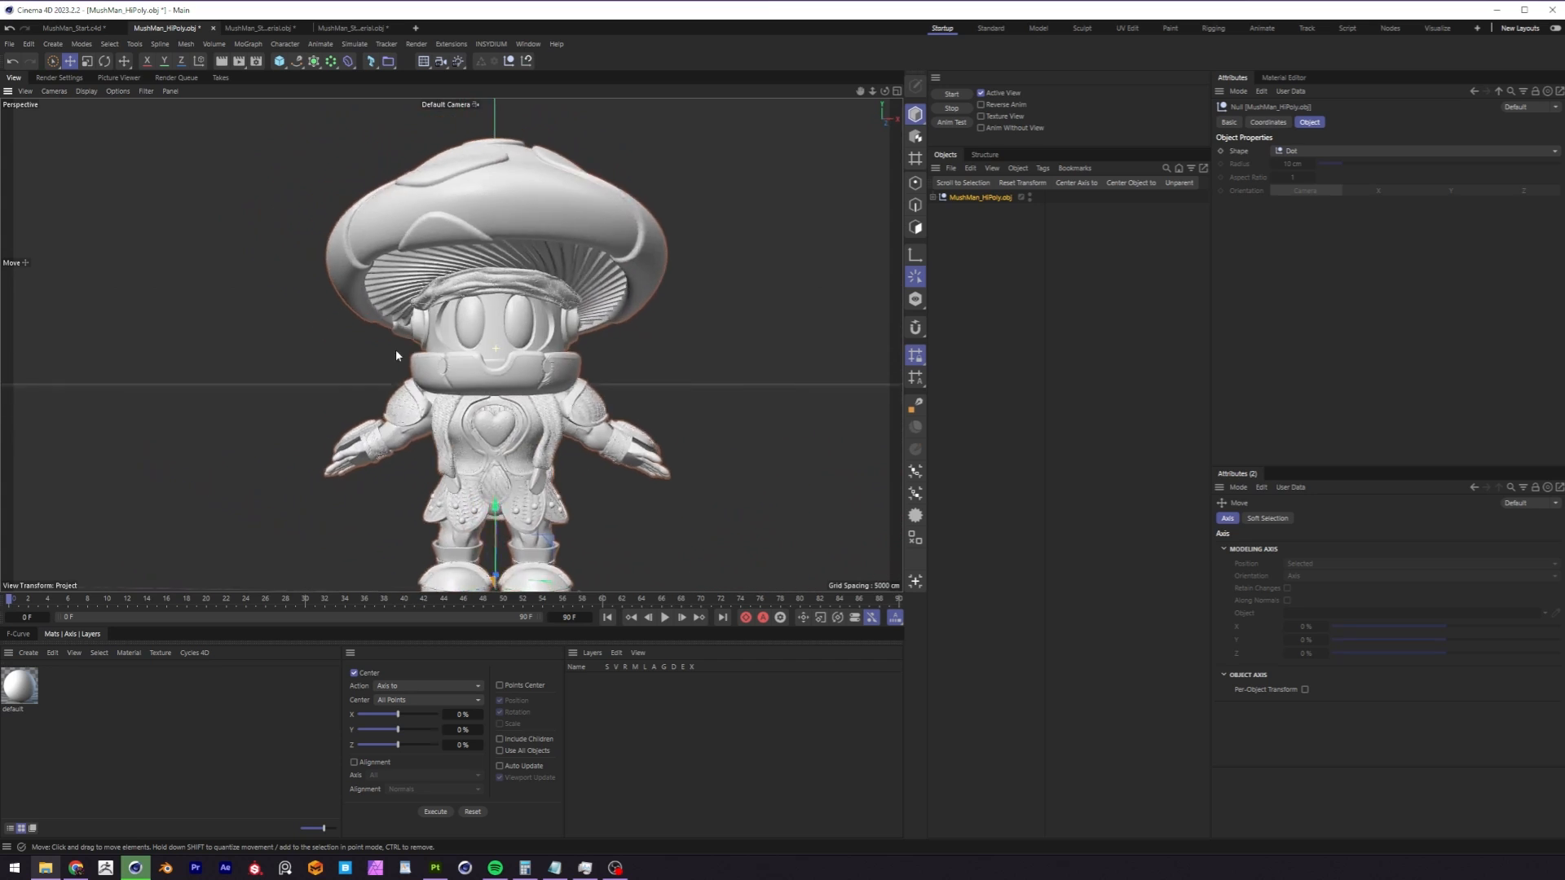
left_click_drag(396, 355, 254, 119, "alt")
Compare the low-poly and high-poly characters, and set the MushMan_Start.c4d viewport back to plain Gouraud Shading.
left_click(88, 29)
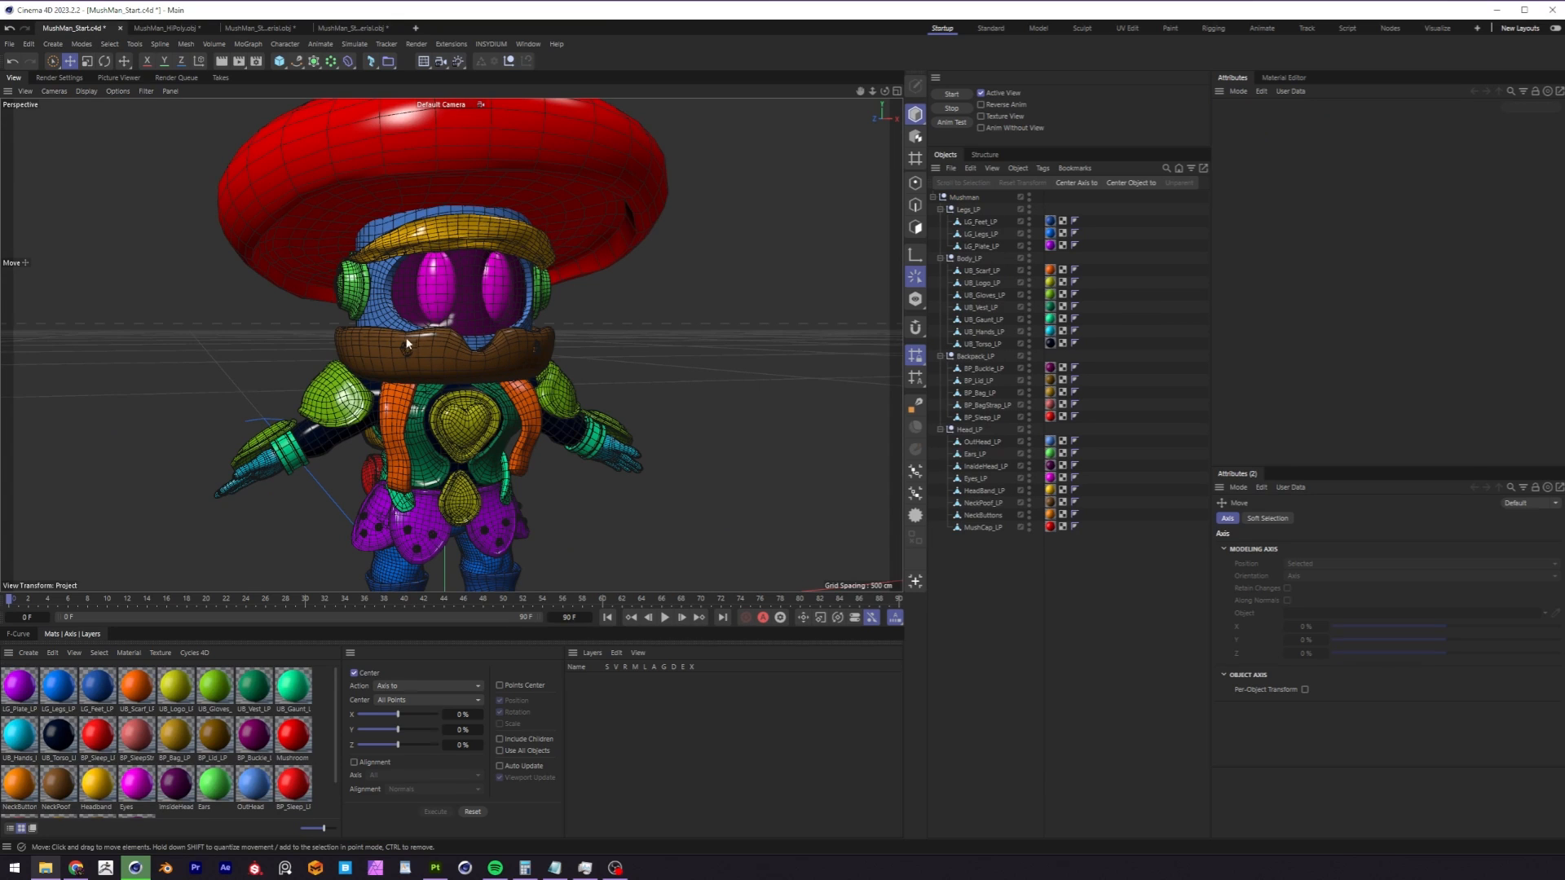
left_click(166, 28)
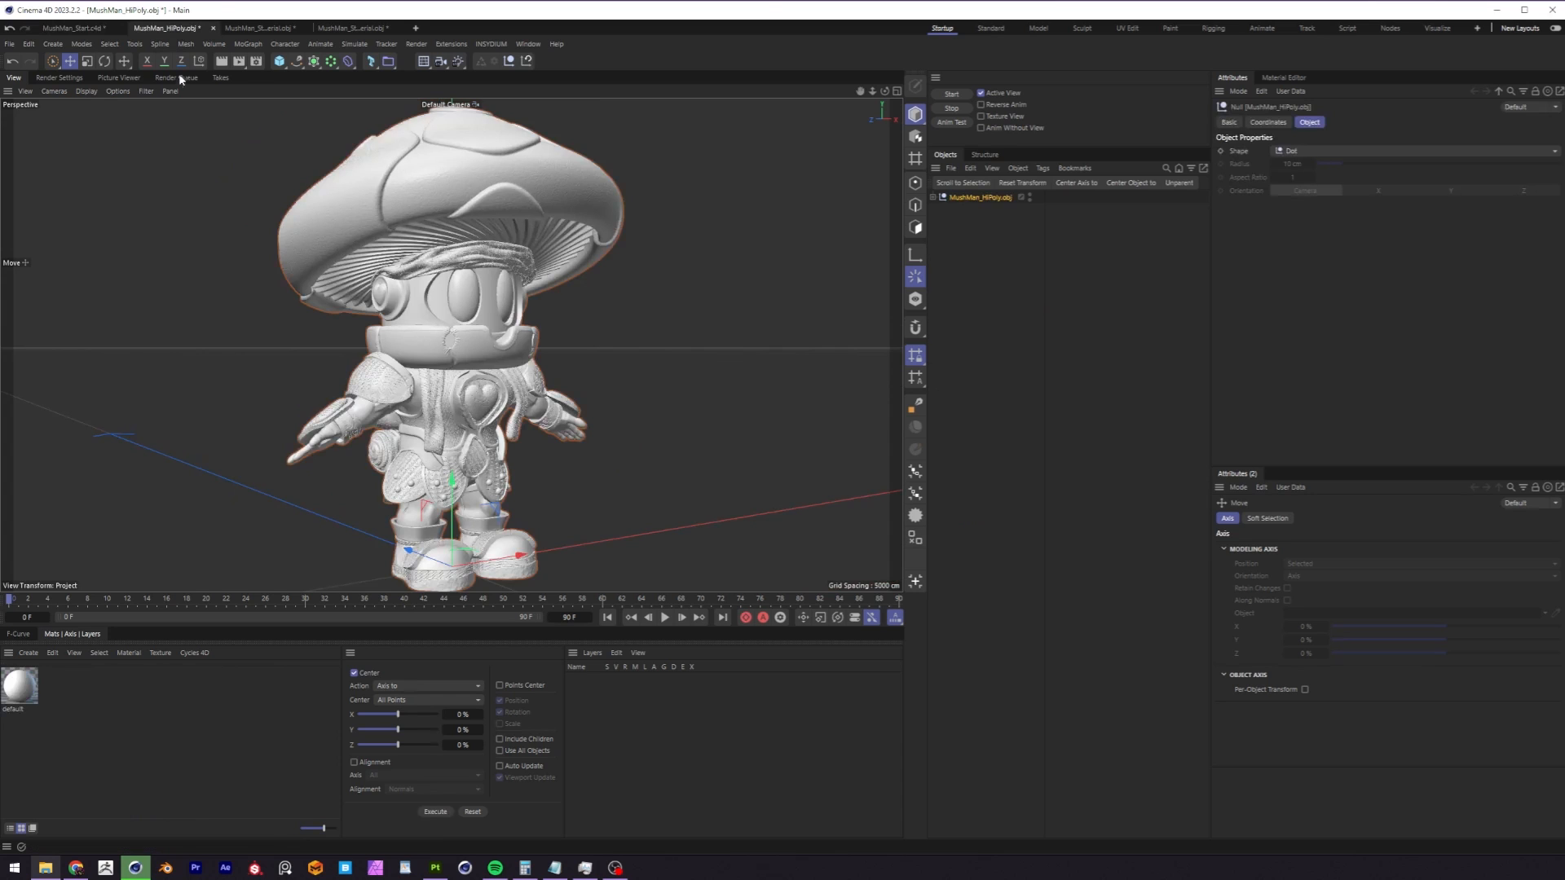
left_click(93, 29)
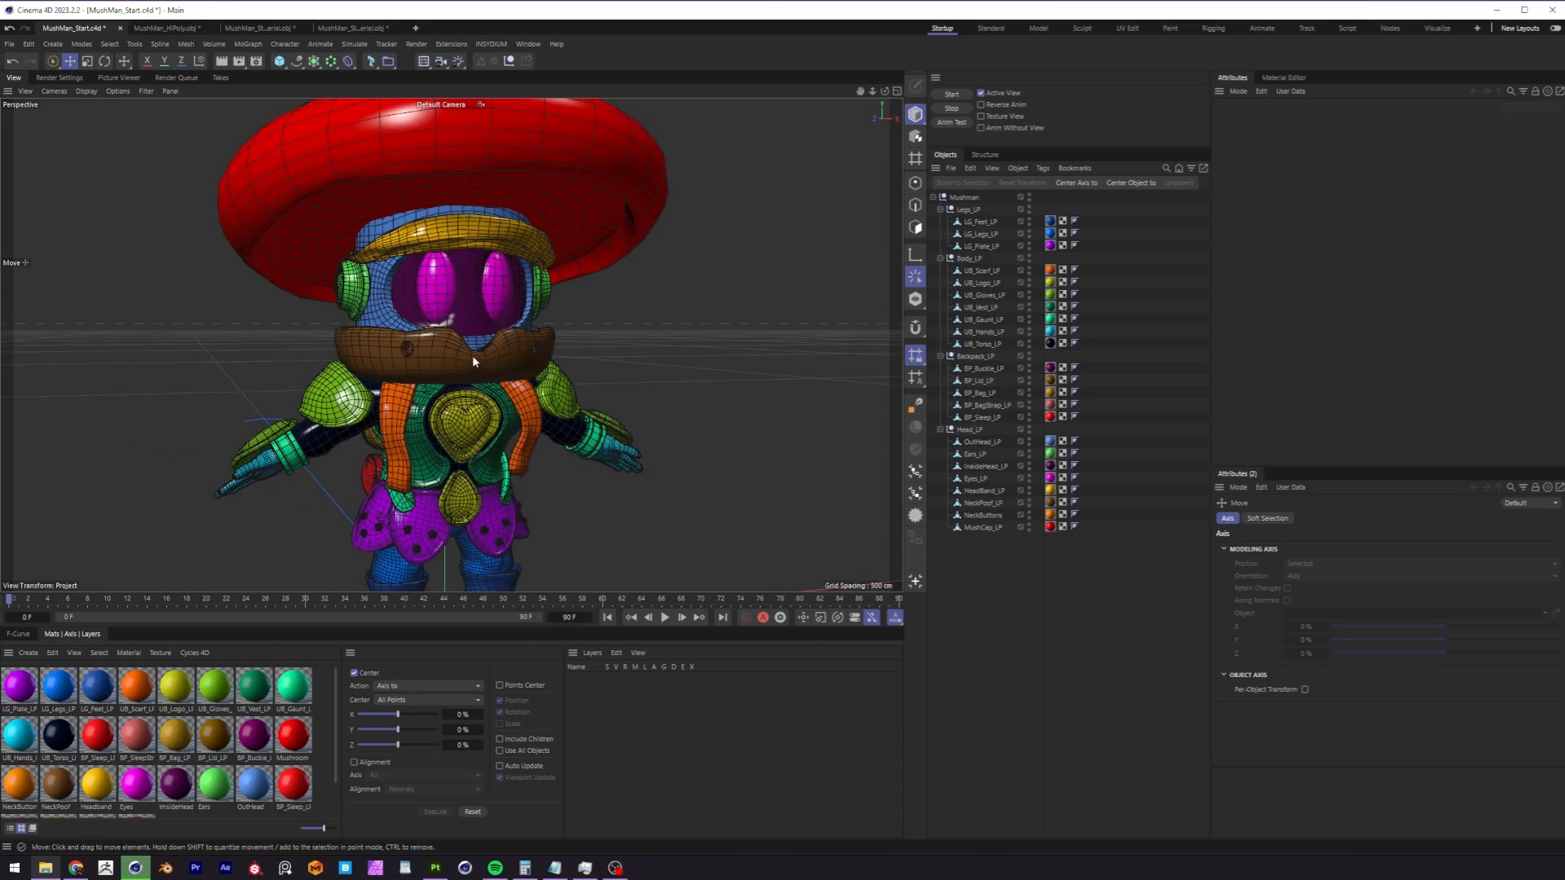
scroll(448, 416, "down", 3)
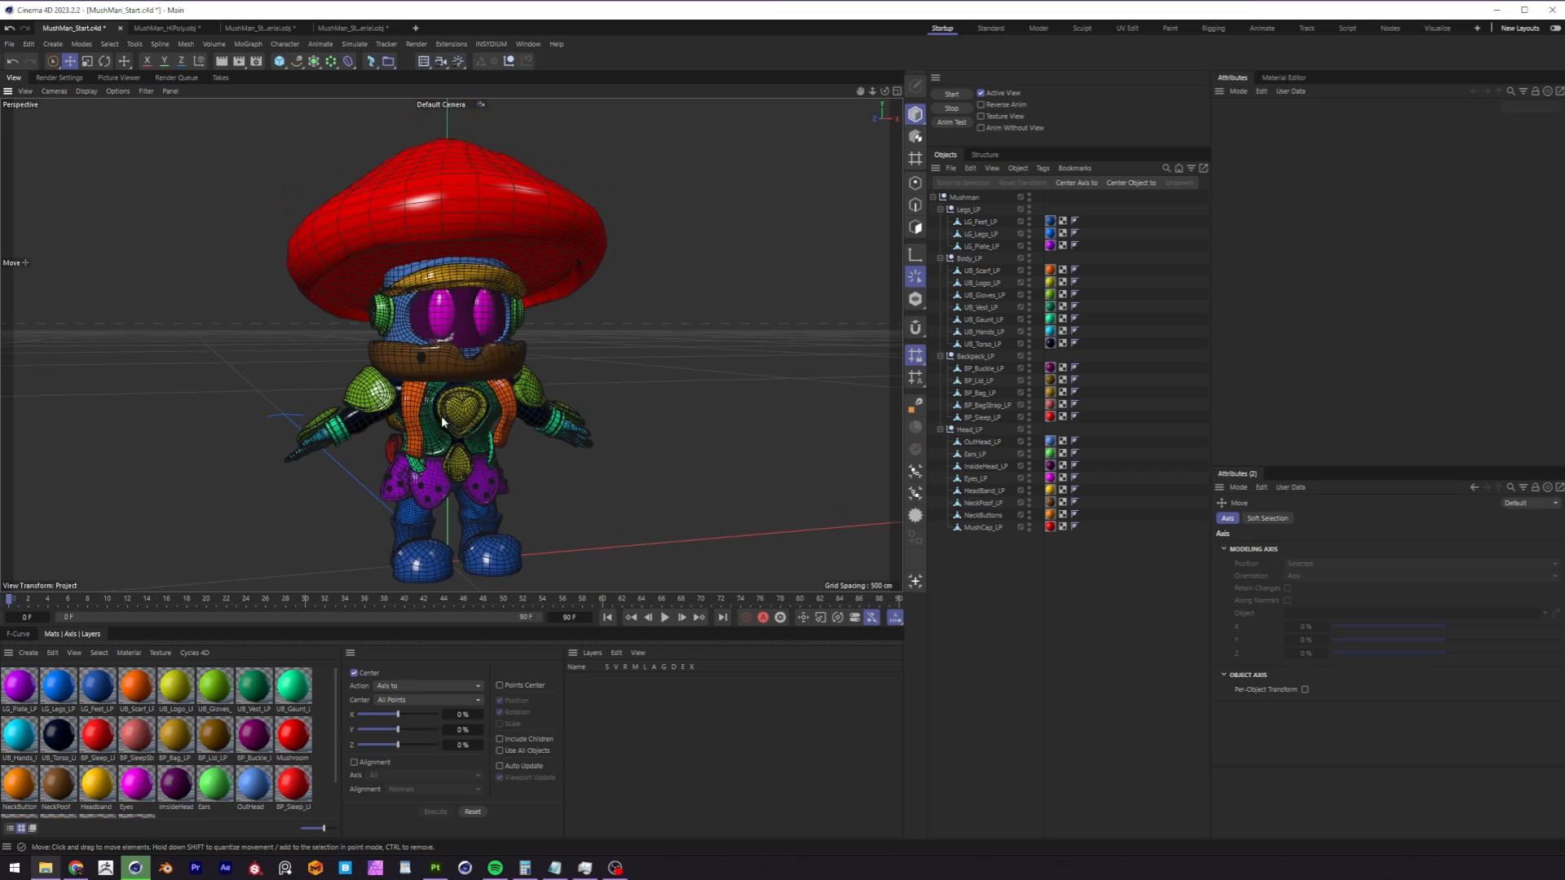
left_click(85, 90)
left_click(107, 131)
left_click_drag(498, 348, 553, 353, "alt")
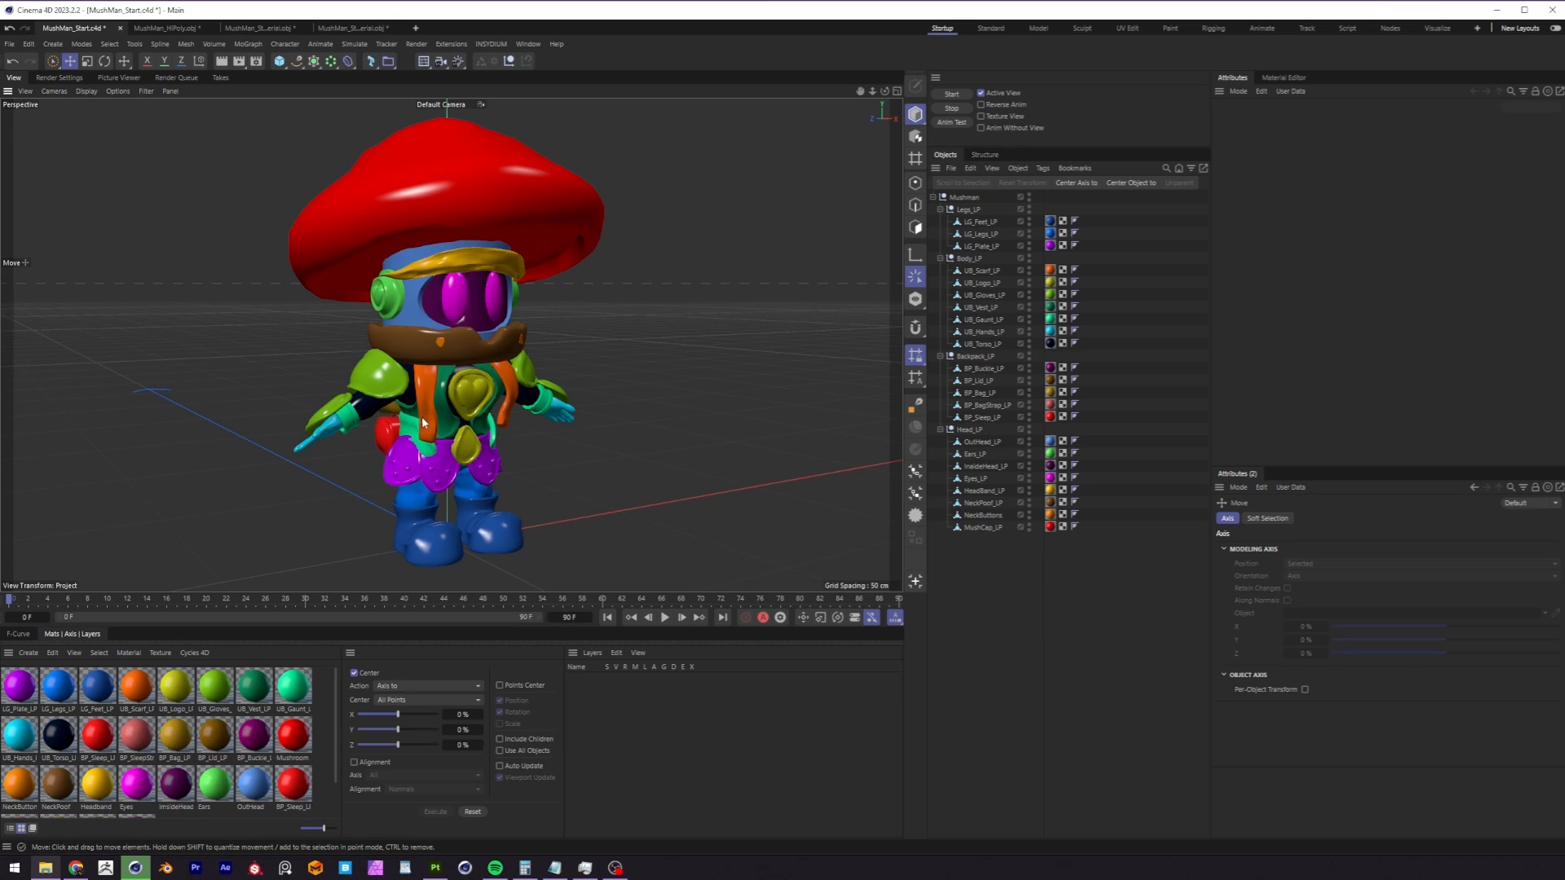
Create a Substance 3D Painter project from MushMan_Start_Wrong UVs All Materials.obj using the ASM - PBR Metallic Roughness template, 1024 resolution and UV tile workflow.
left_click(45, 867)
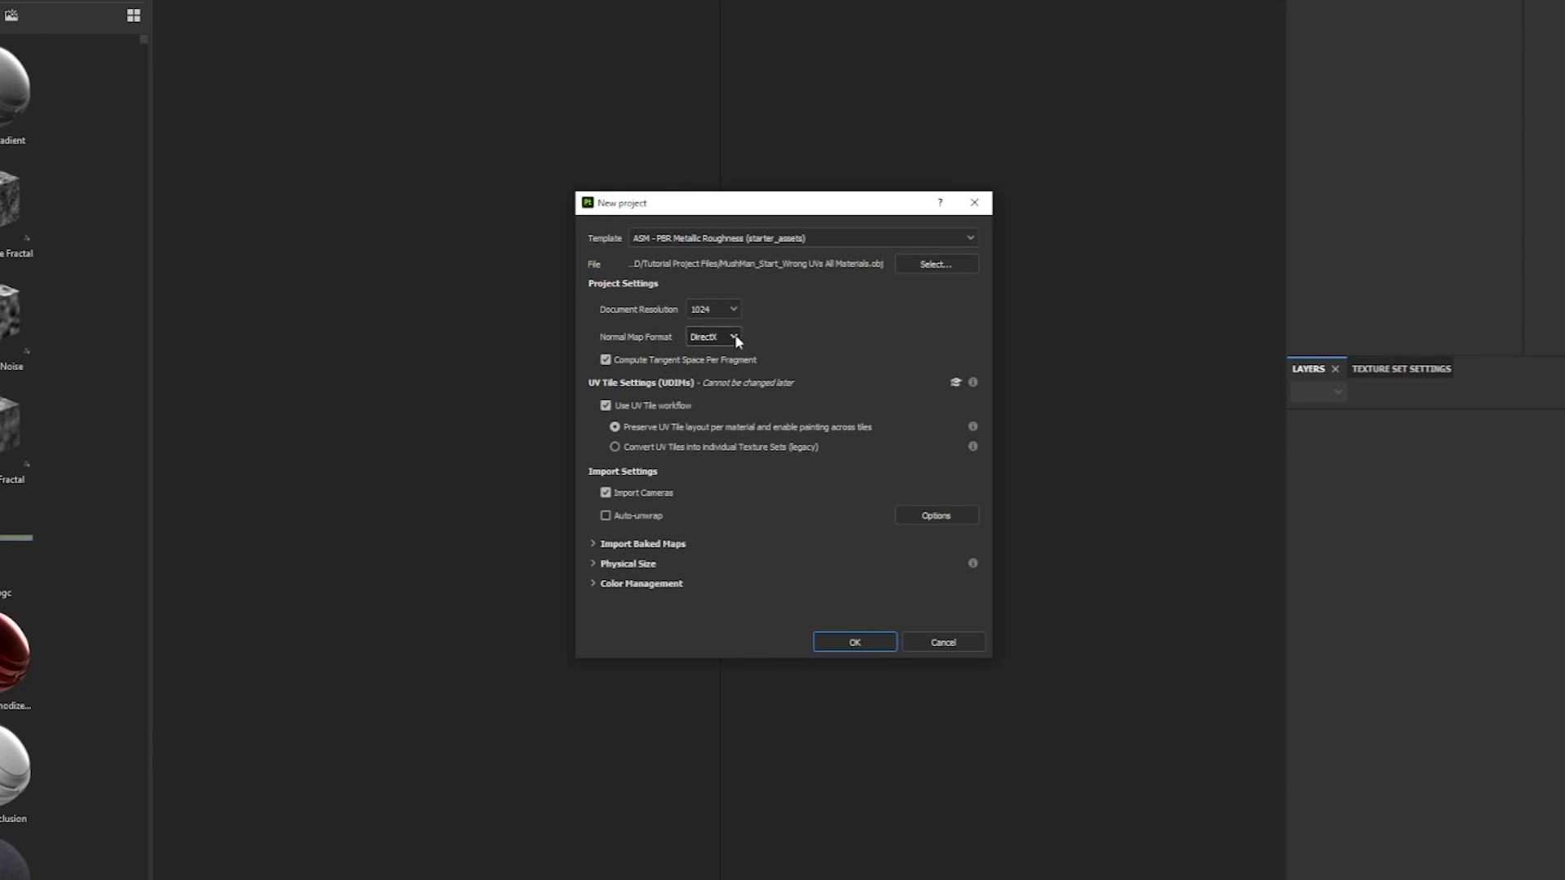
left_click(855, 644)
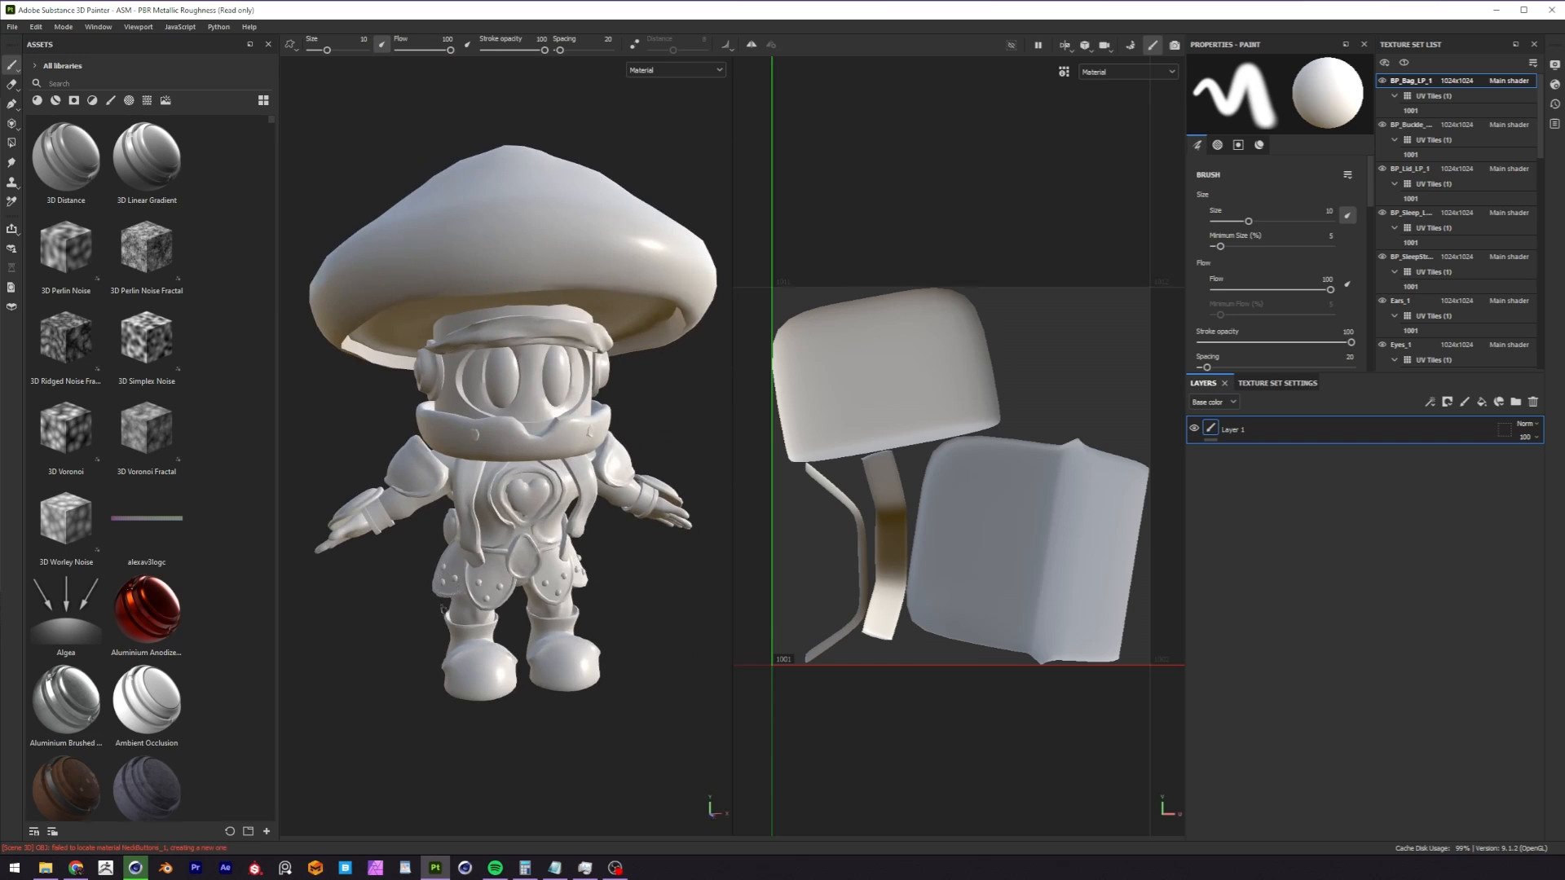
right_click_drag(1025, 428, 978, 458, "alt")
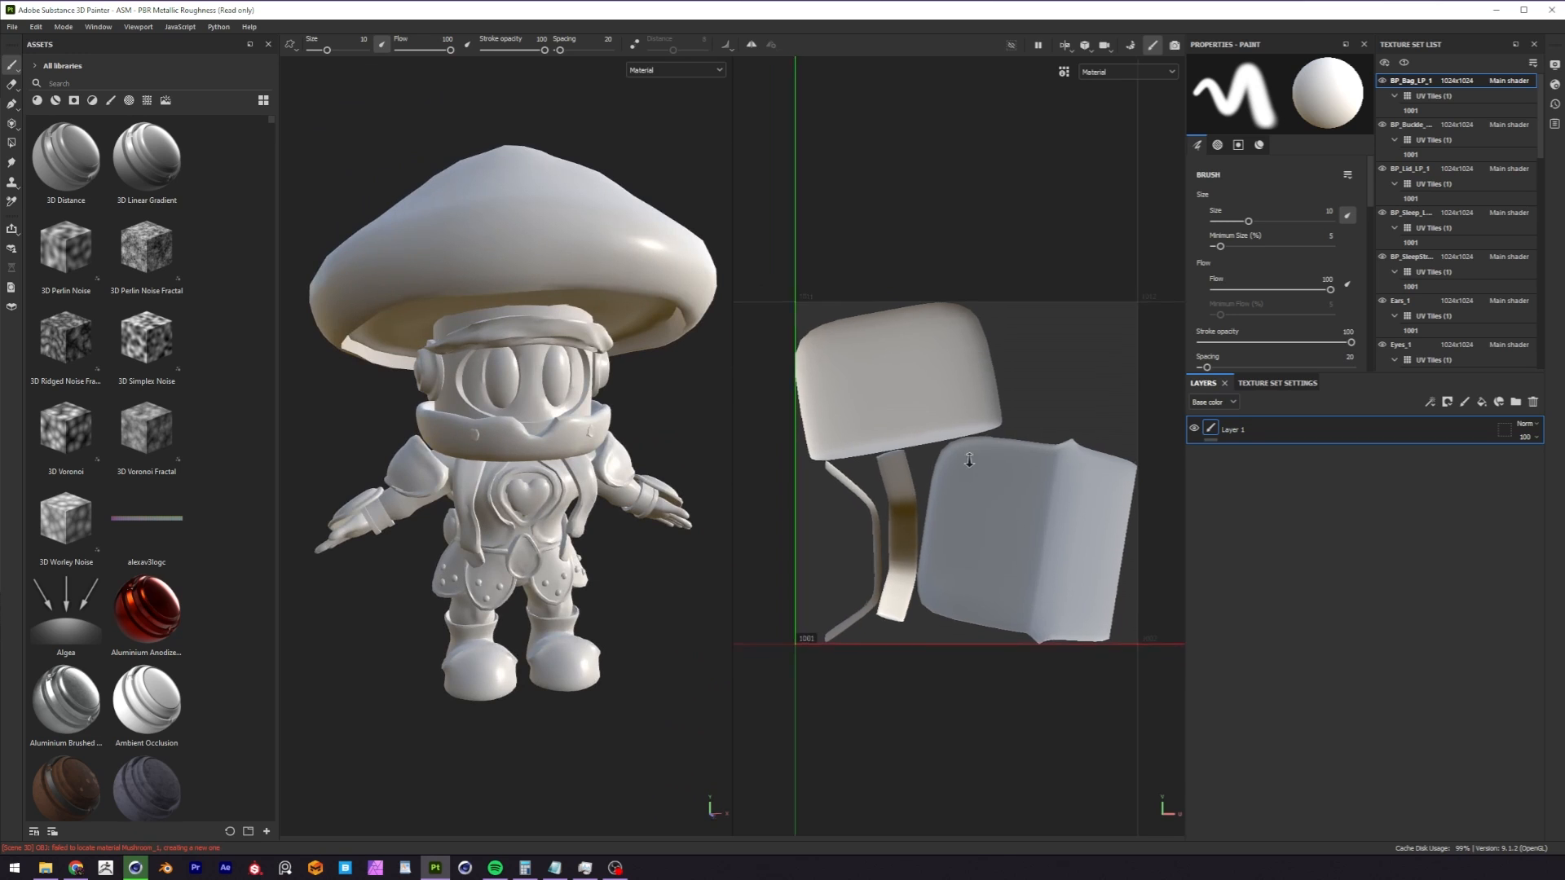
middle_click_drag(978, 457, 960, 470, "alt")
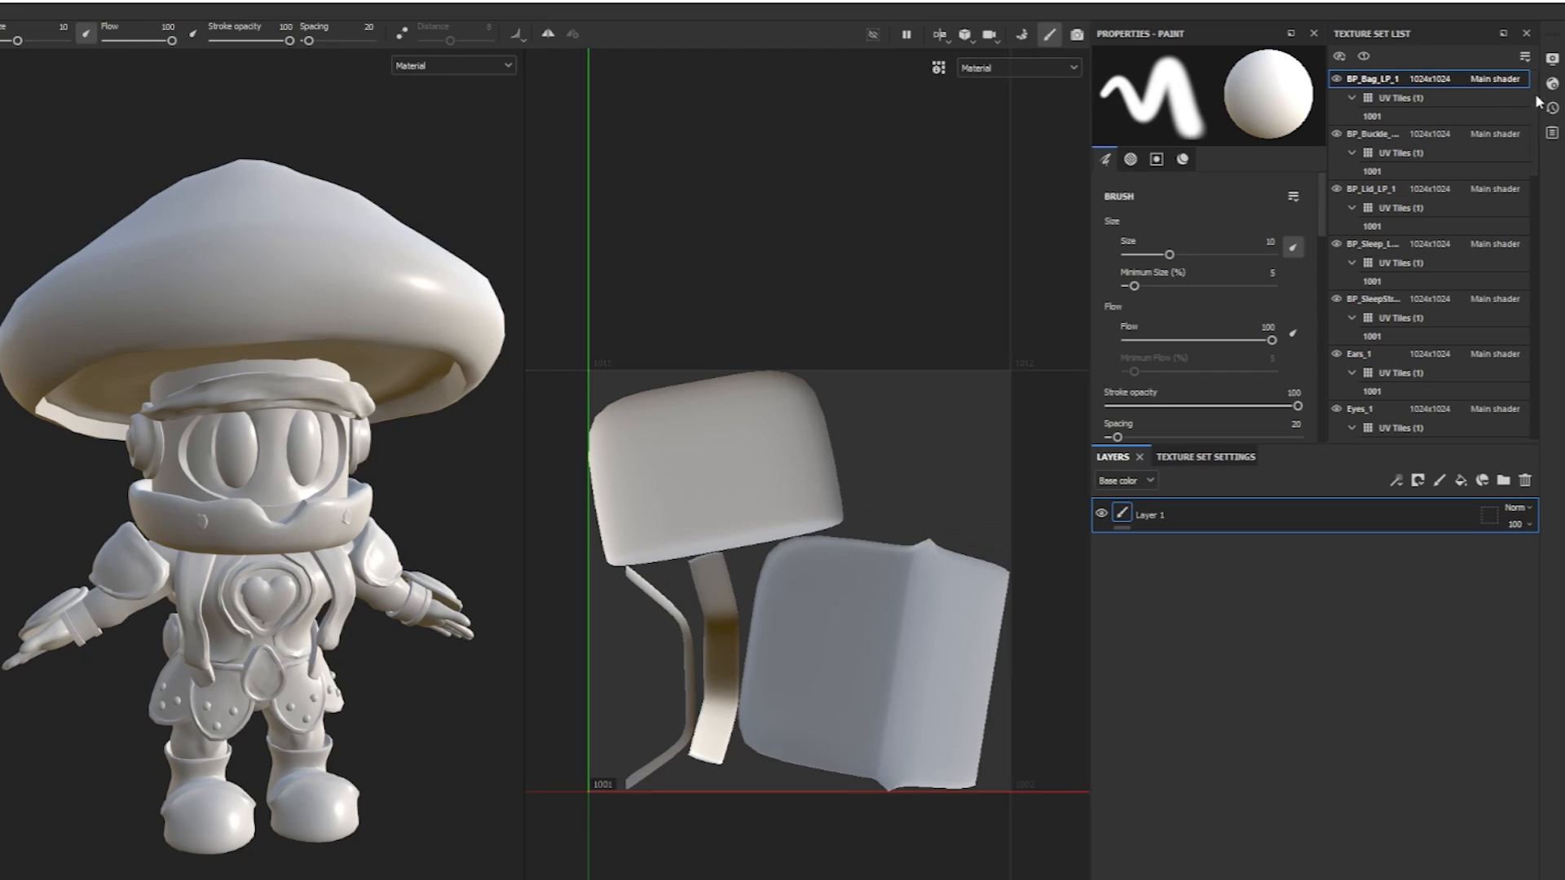
Browse the texture set list and compare the UV layouts of BP_Bag_LP_1 and BP_Lid_LP_1.
mouse_move(1539, 114)
left_mouse_down()
mouse_move(1521, 375)
mouse_move(1527, 96)
left_mouse_up()
left_click(1385, 189)
left_click(1382, 81)
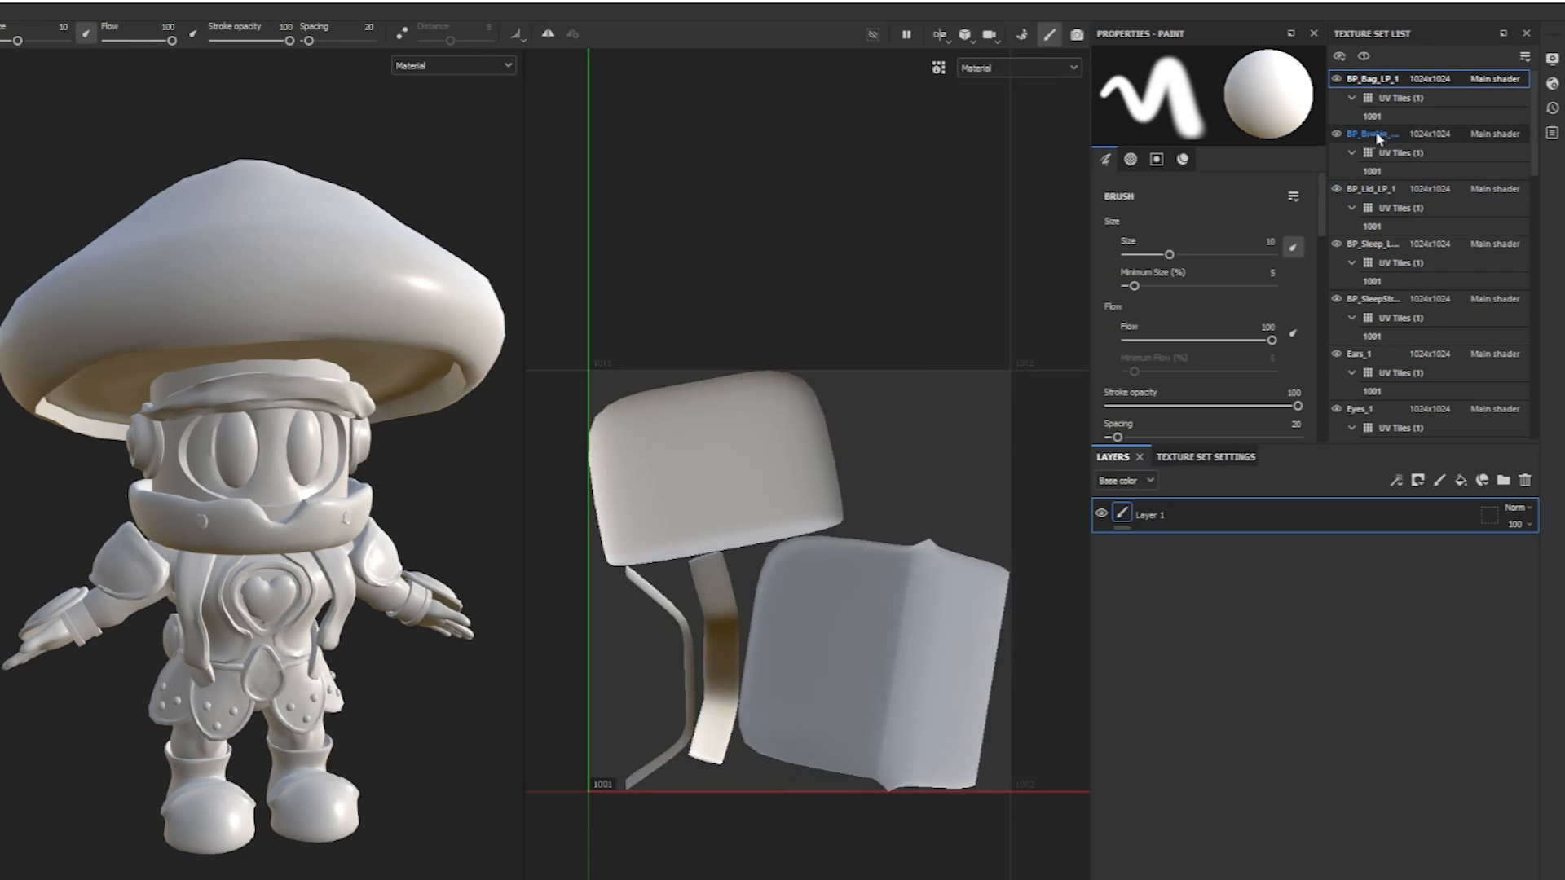
left_click(1377, 189)
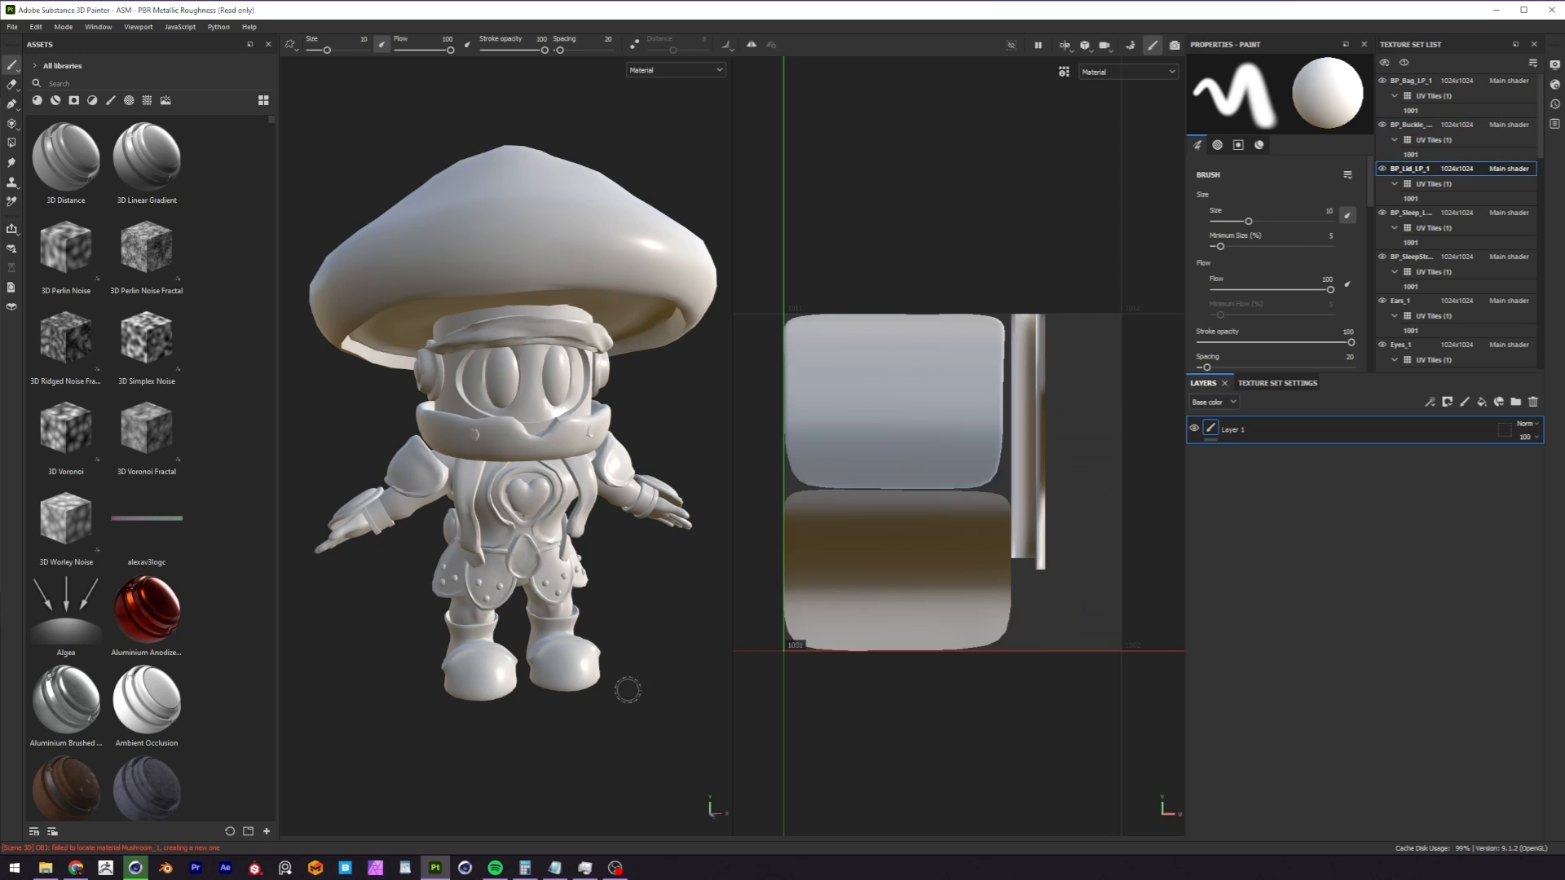
Switch to Cinema 4D to review the character's separate materials, and return to Substance 3D Painter.
left_click(135, 868)
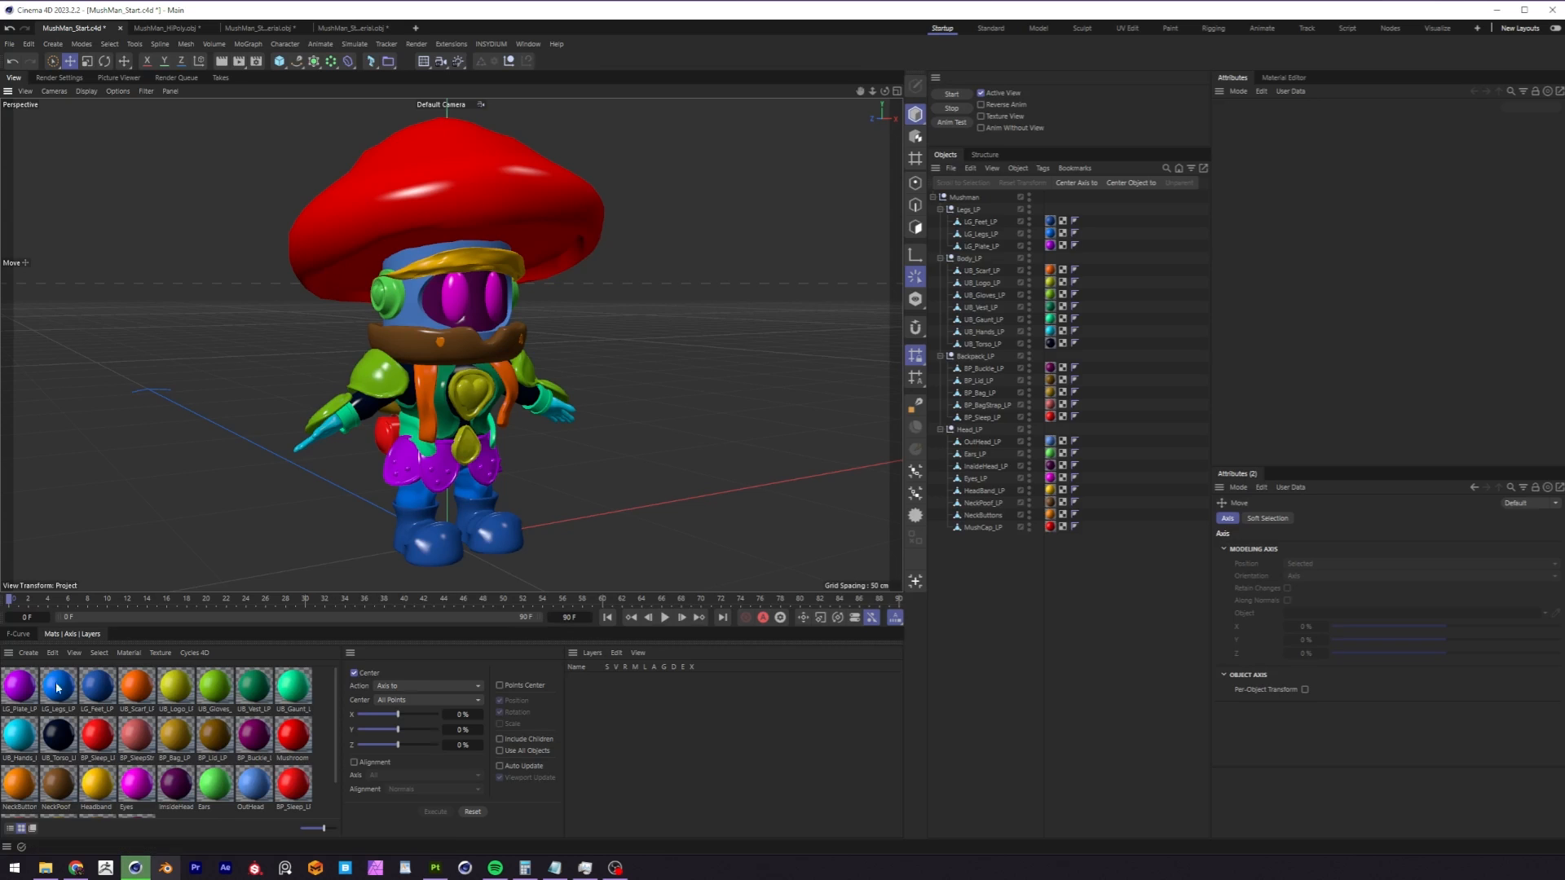
mouse_move(335, 692)
left_mouse_down()
mouse_move(336, 760)
mouse_move(335, 689)
left_mouse_up()
left_click(435, 868)
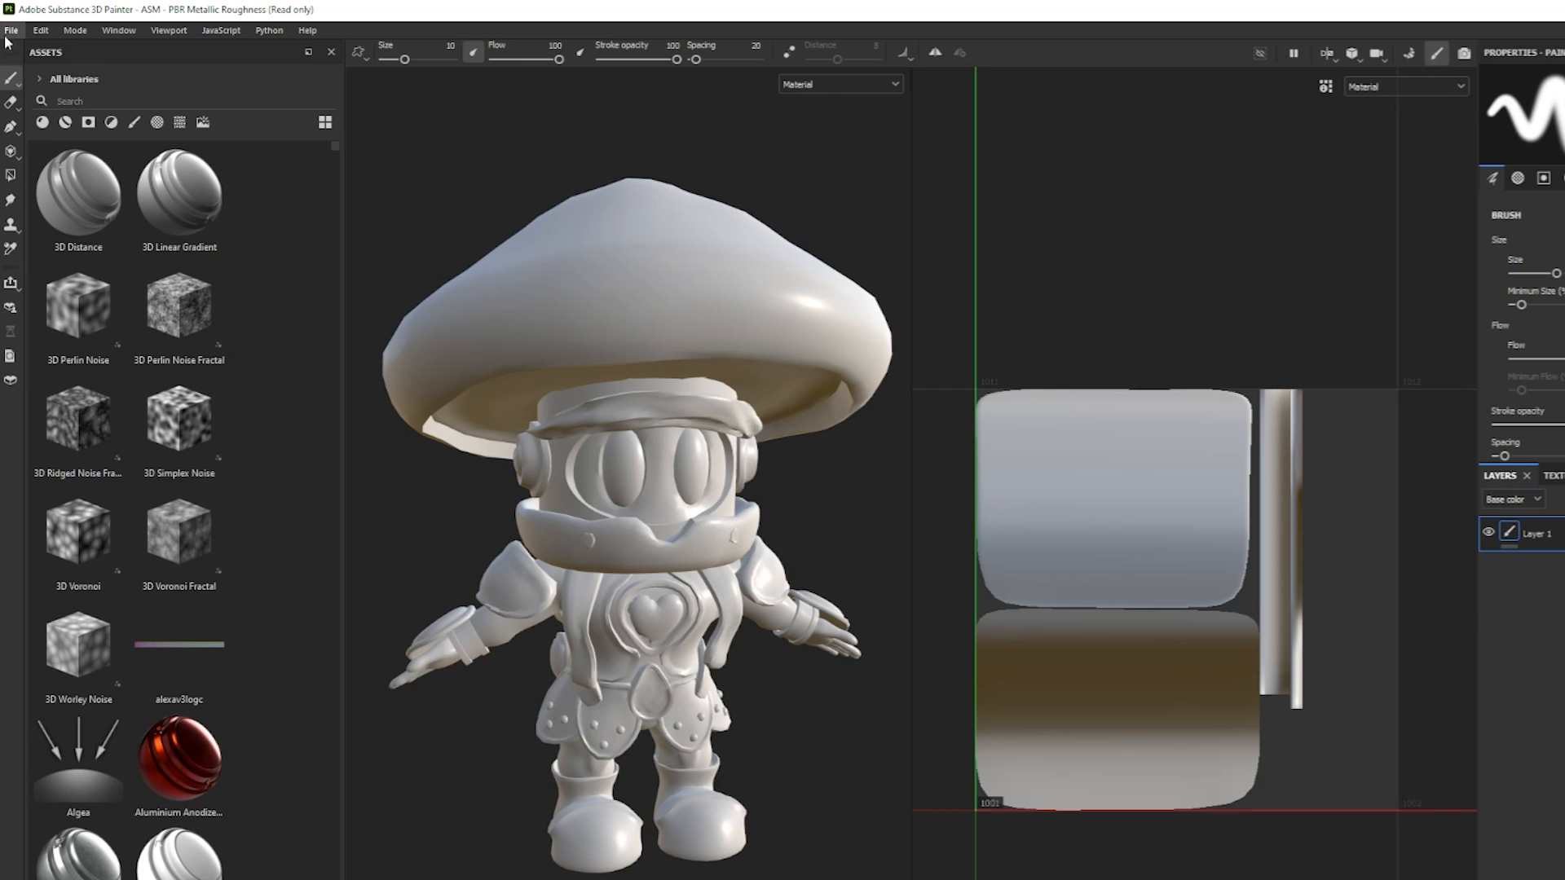
Review the list of texture files for every texture set in the Export textures dialog, and close it without exporting.
left_click(11, 31)
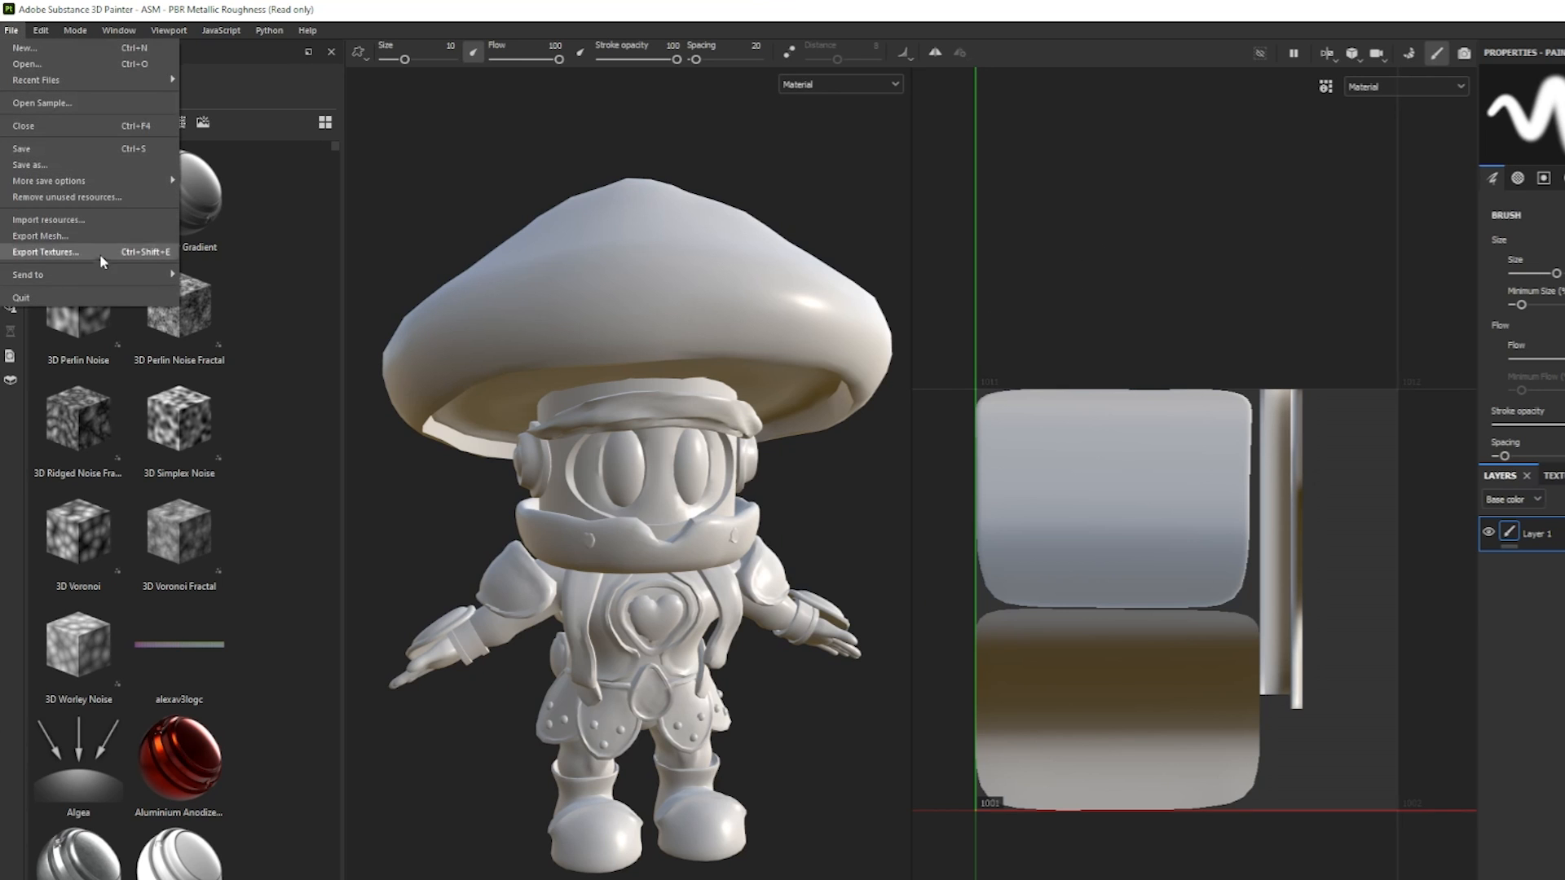
left_click(42, 253)
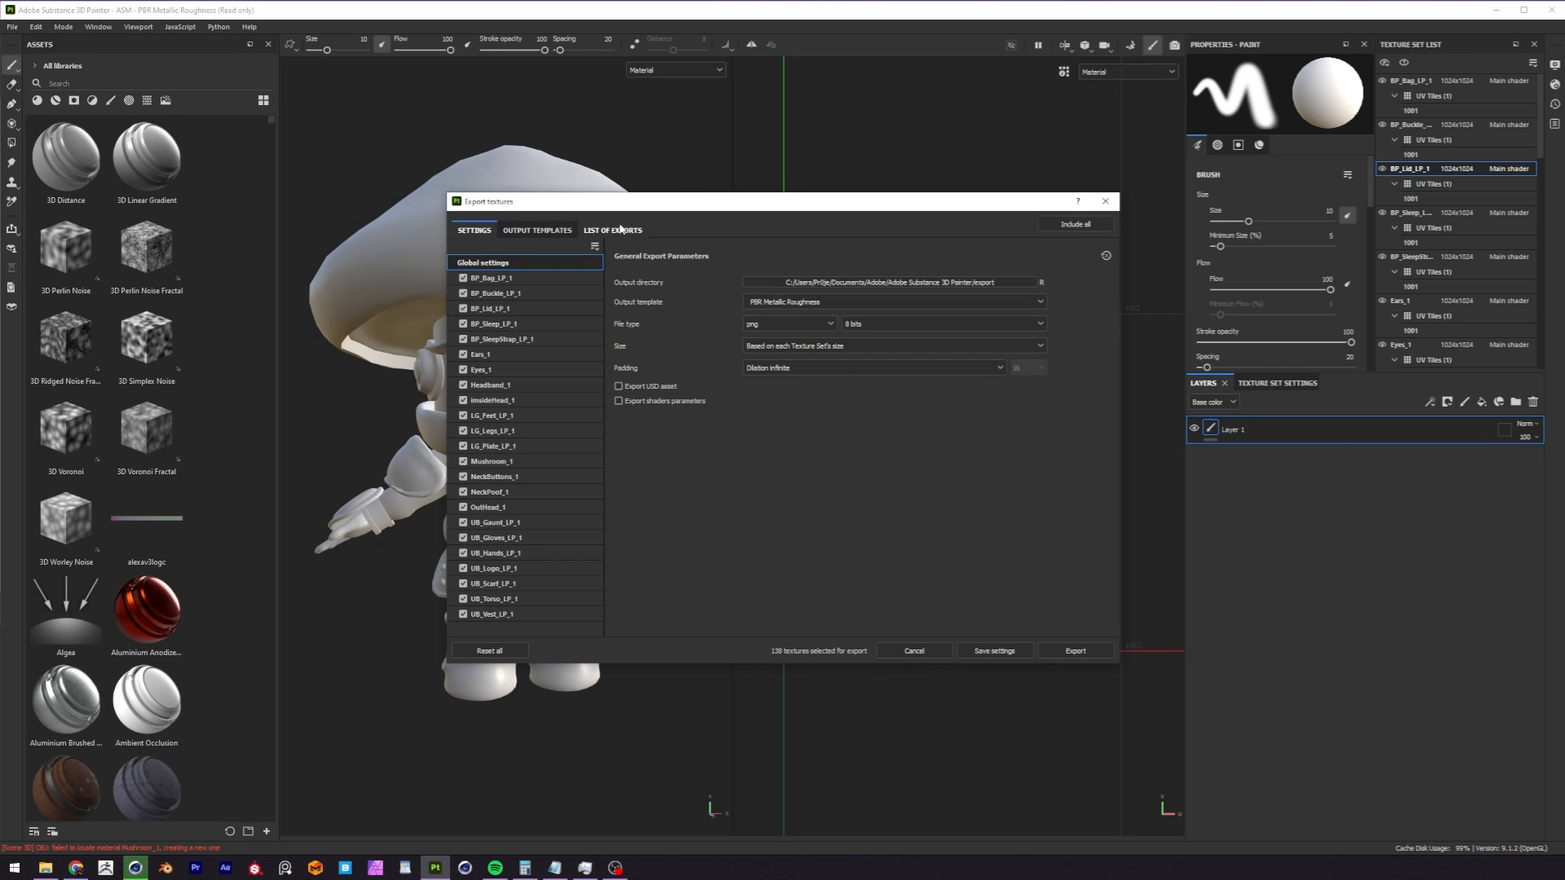
left_click(620, 230)
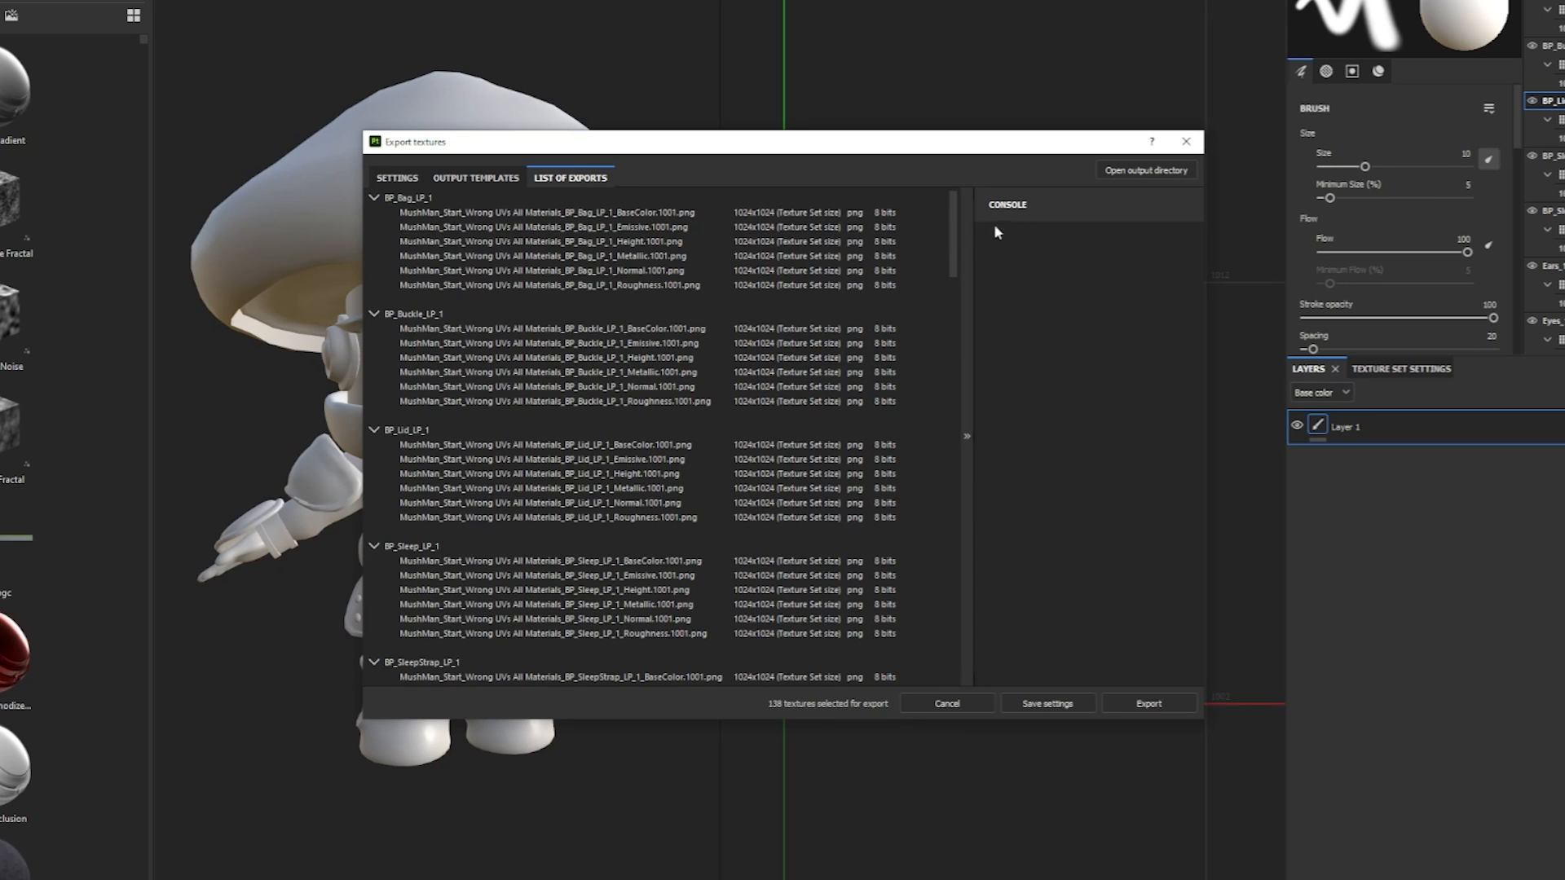
left_click_drag(951, 212, 957, 178)
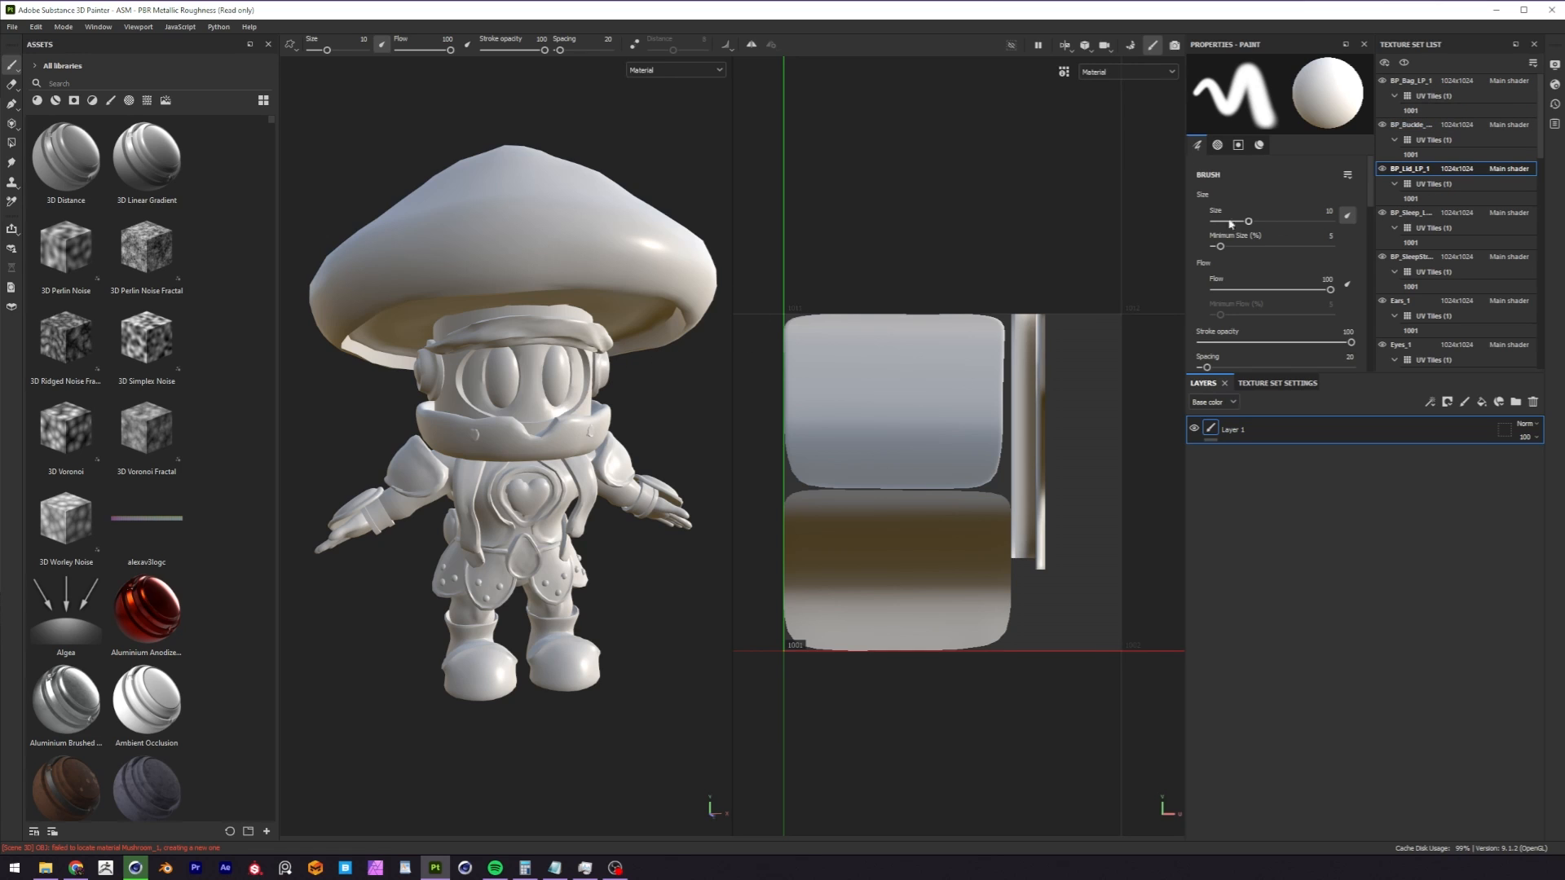
Find the UV Checker generator in the assets with "check" and add it to the BP_Bag_LP_1 texture set's layer stack.
left_click(1418, 80)
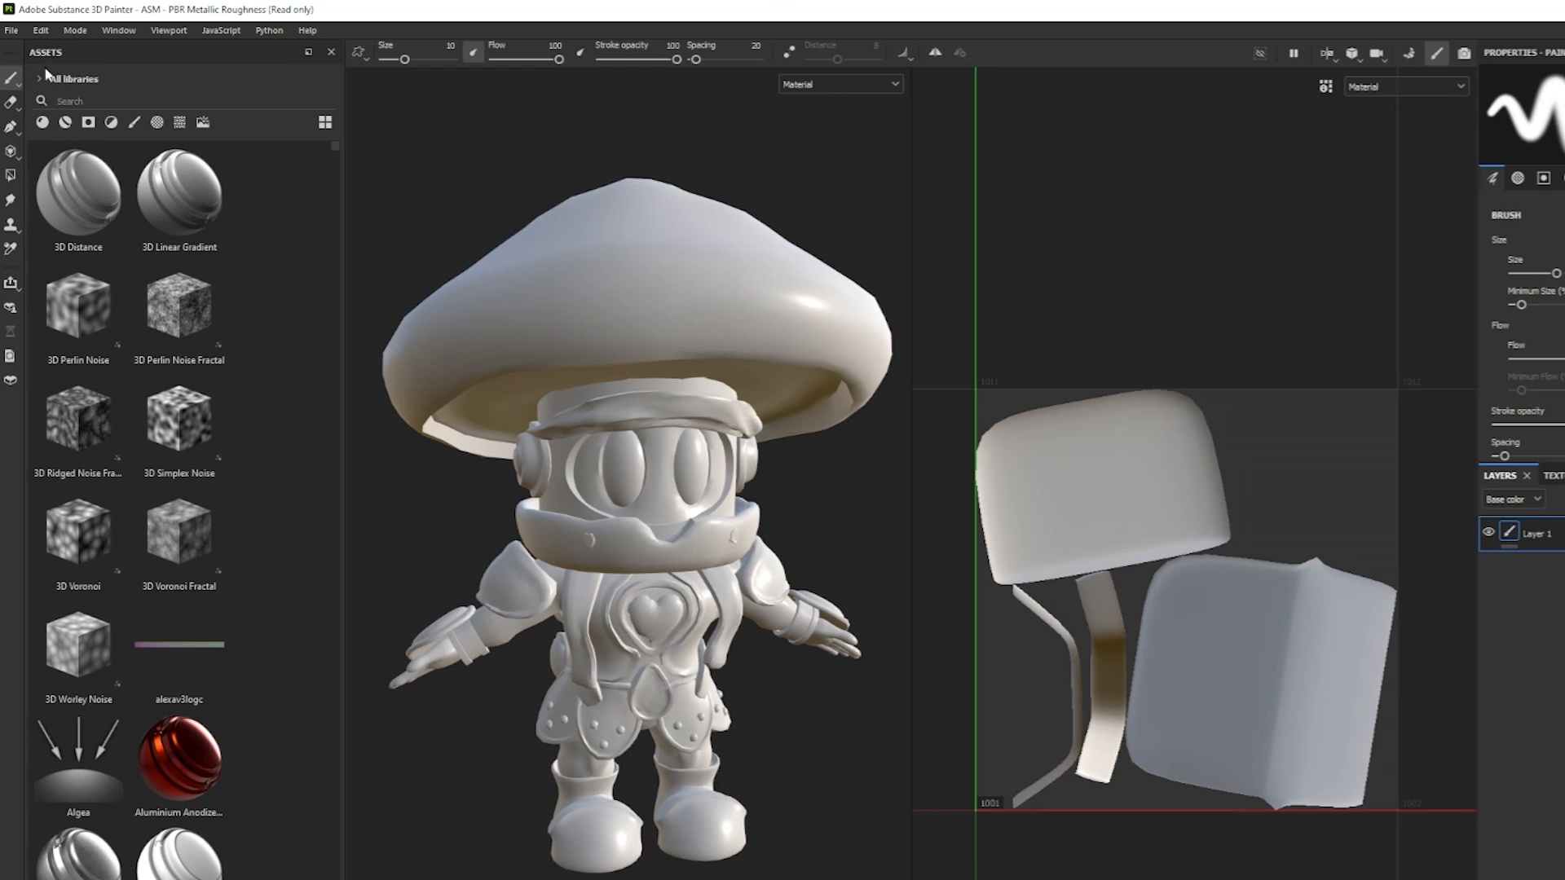
left_click(156, 99)
type("check")
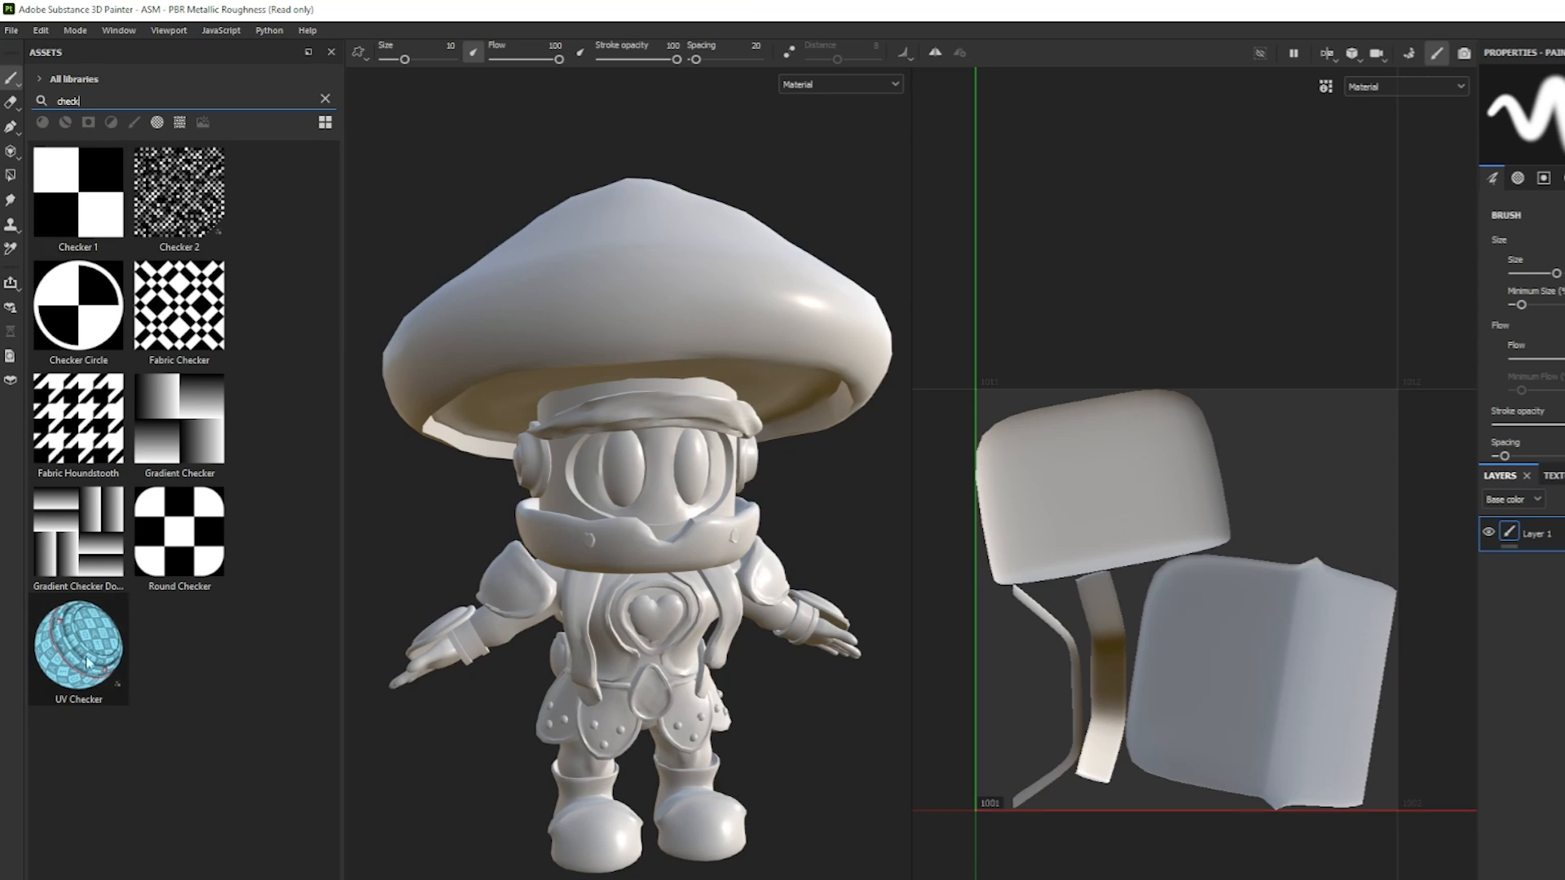
left_click_drag(77, 656, 1274, 455)
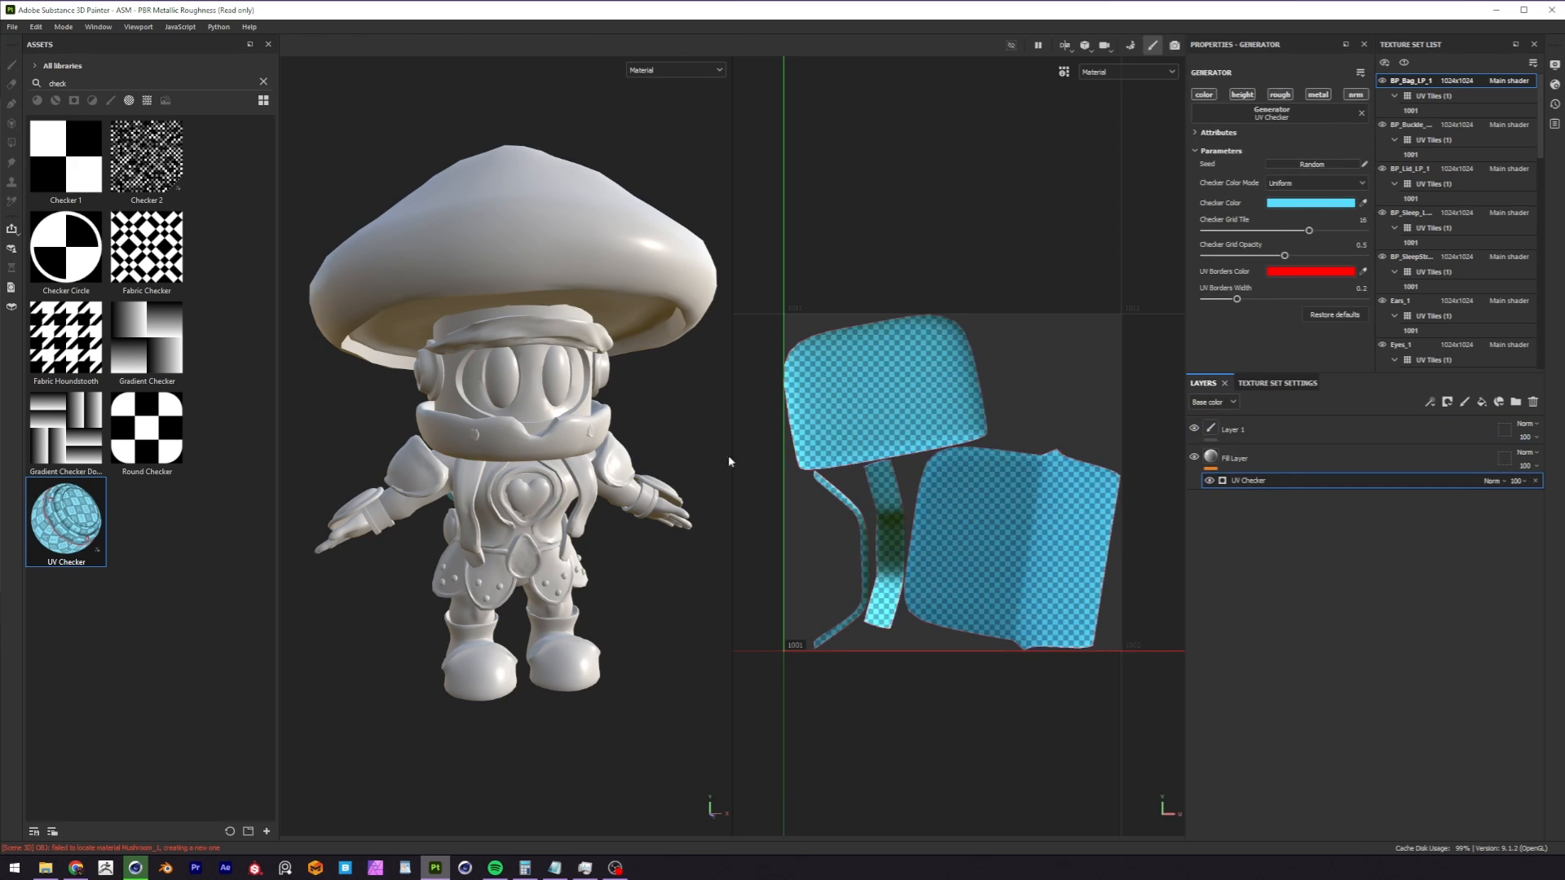
Examine the checker pattern's scale and the UV borders on the backpack's bag.
left_click_drag(558, 511, 751, 426, "alt")
right_click_drag(529, 518, 808, 426, "alt")
left_click_drag(562, 412, 573, 464, "alt")
right_click_drag(542, 463, 902, 403, "alt")
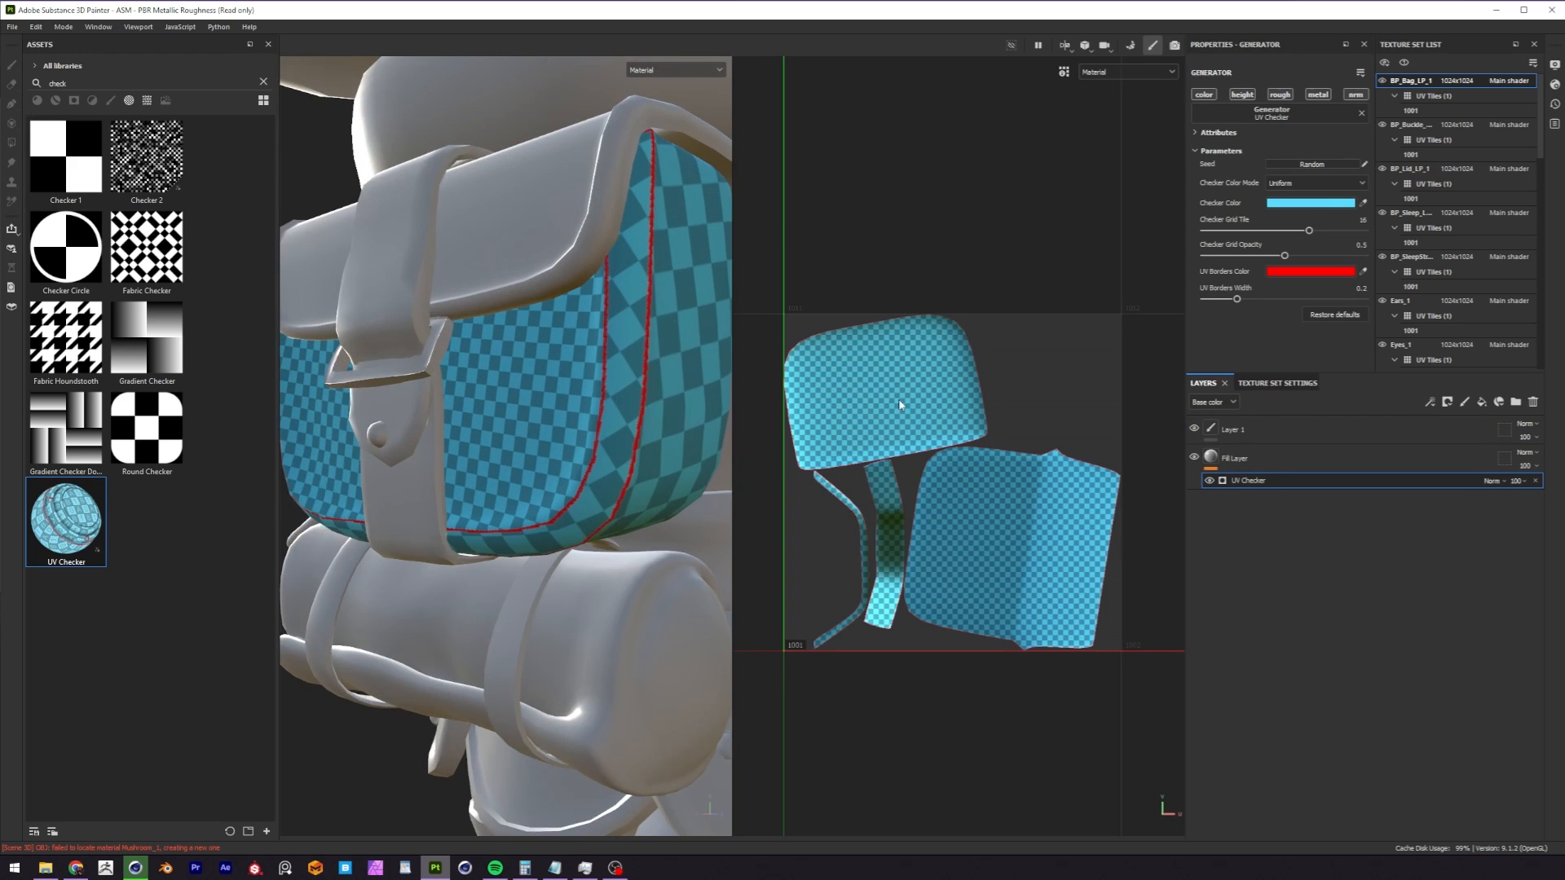
Instantiate the fill layer with the UV Checker from BP_Bag_LP_1 across all the other texture sets.
left_click_drag(521, 452, 627, 441, "alt")
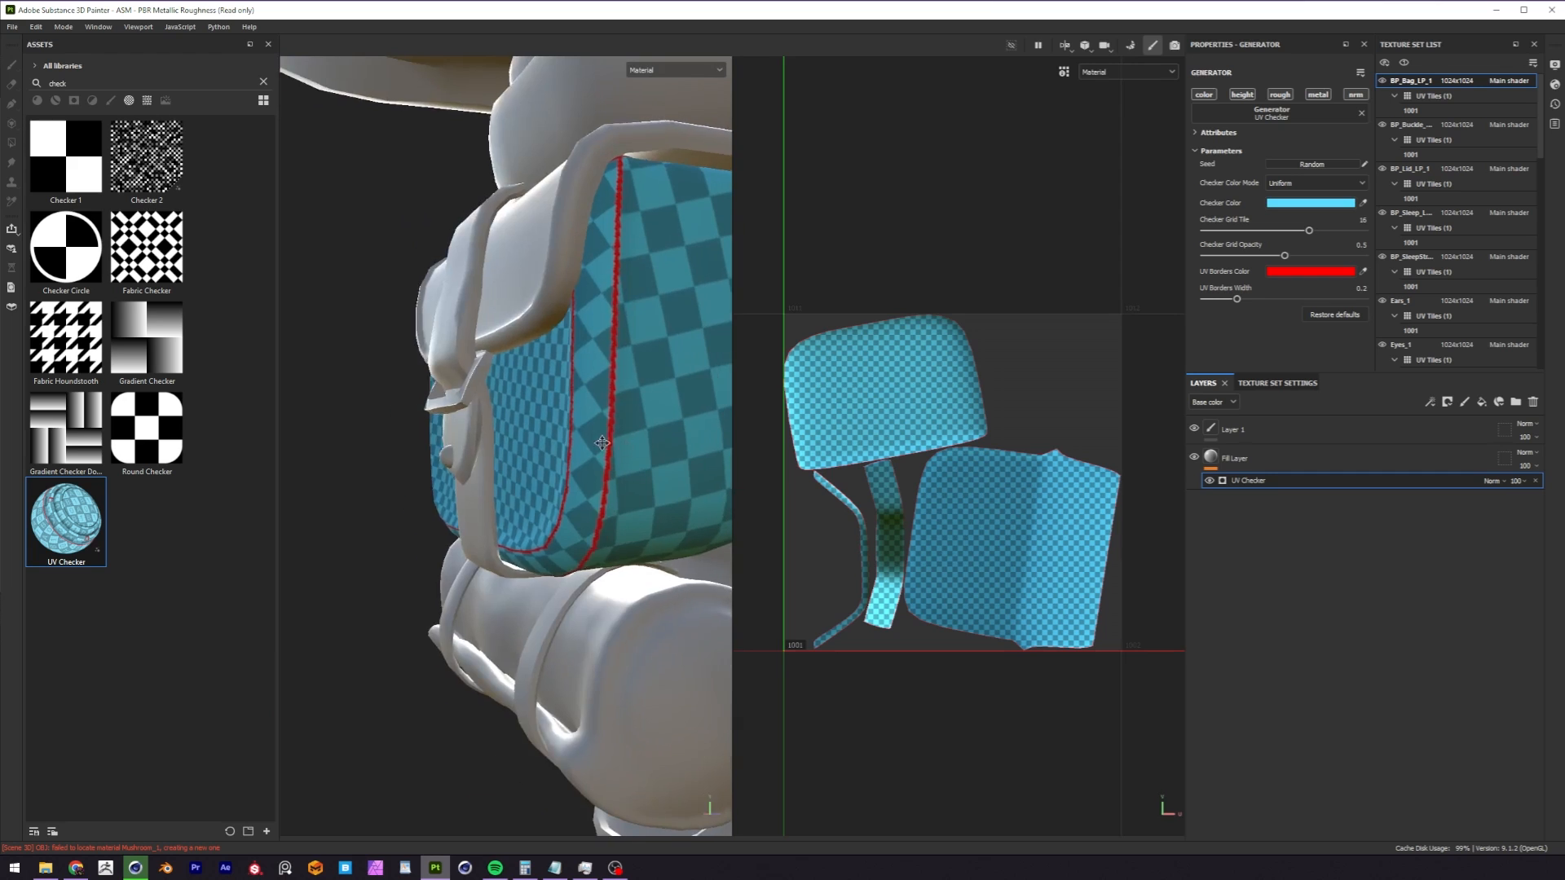
mouse_move(615, 369)
left_mouse_down("alt")
mouse_move(548, 401)
mouse_move(603, 376)
left_mouse_up("alt")
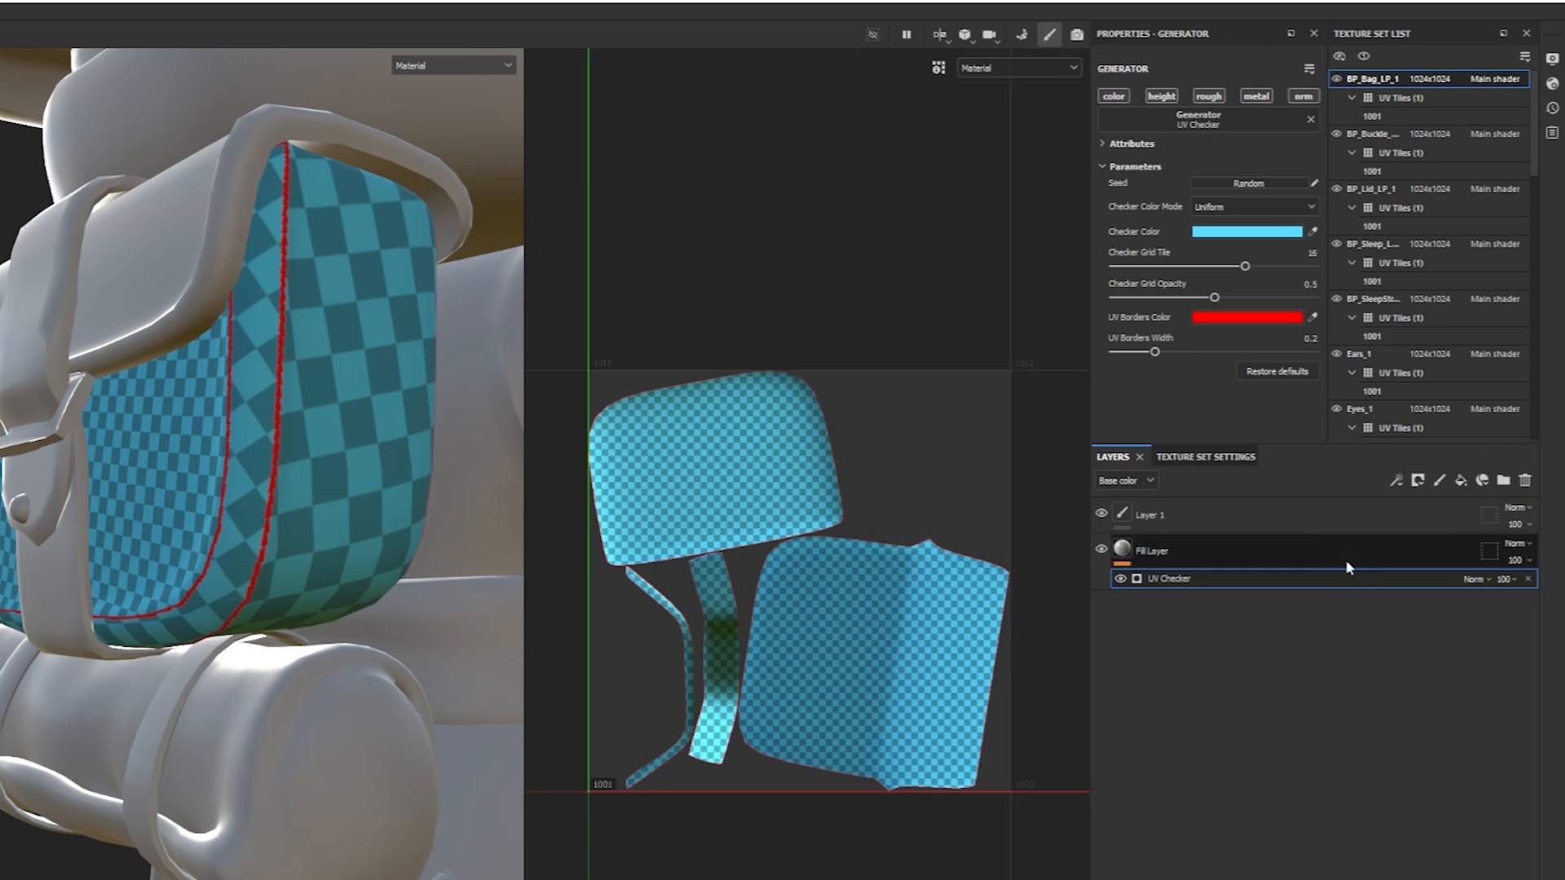
right_click(1124, 553)
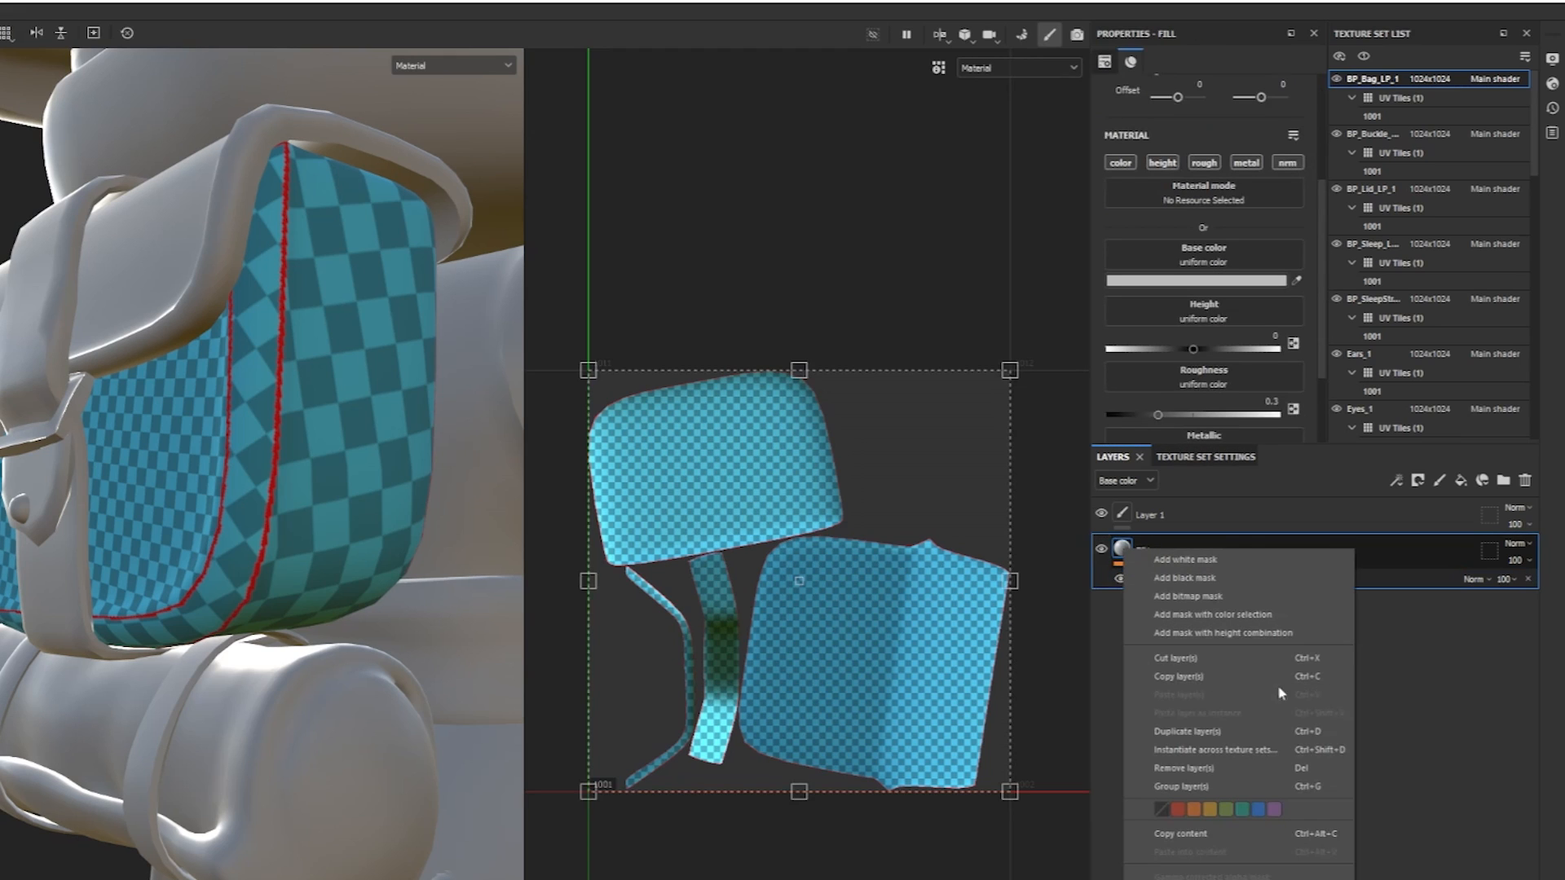
left_click(1262, 757)
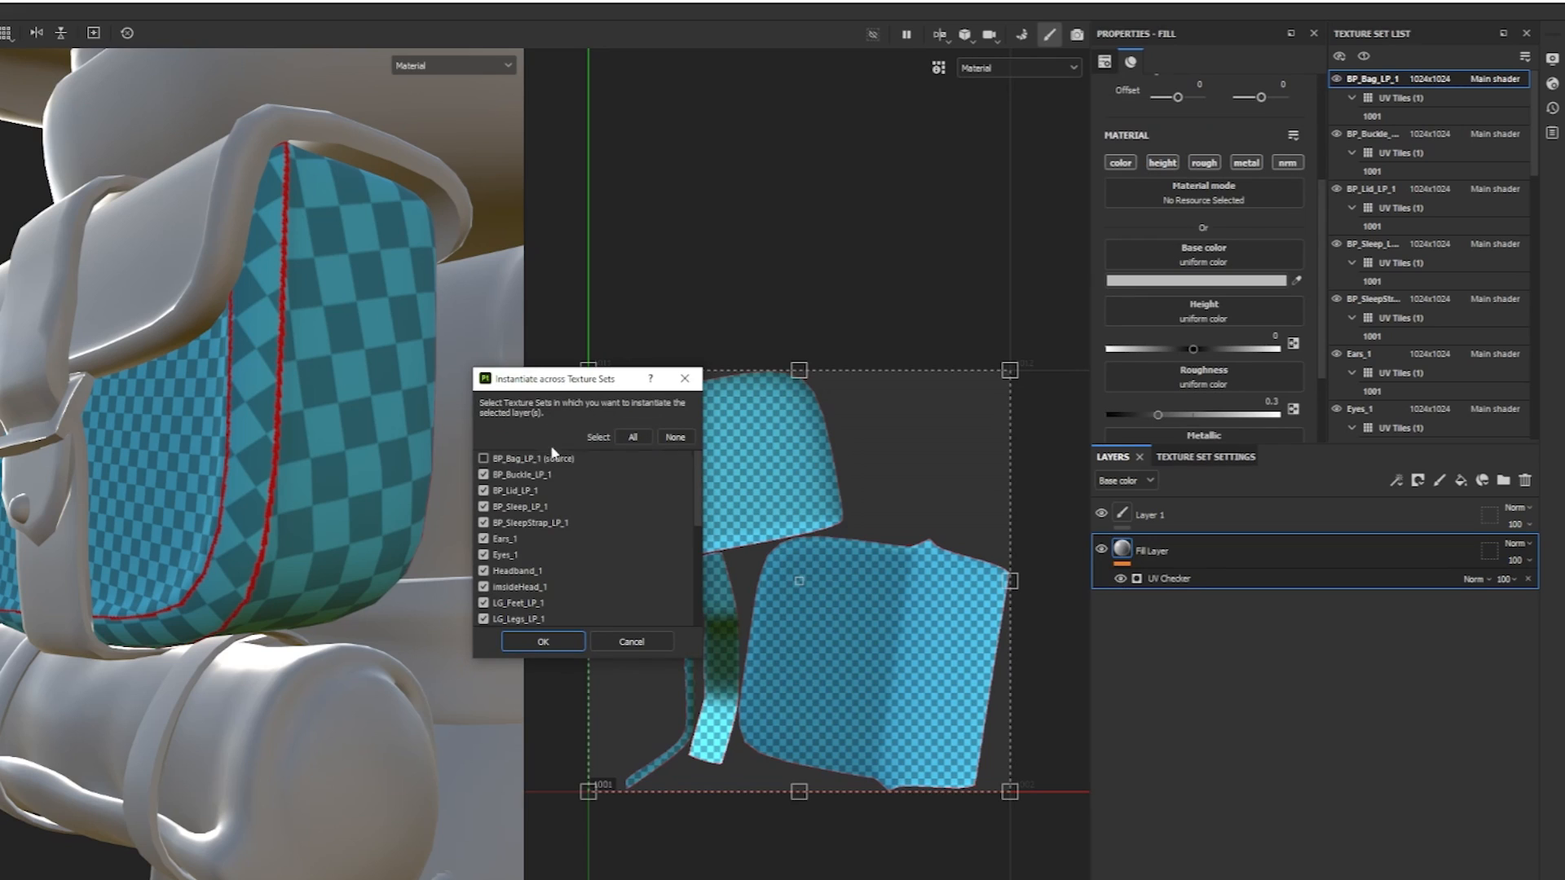
mouse_move(699, 488)
left_mouse_down()
mouse_move(702, 574)
mouse_move(700, 484)
left_mouse_up()
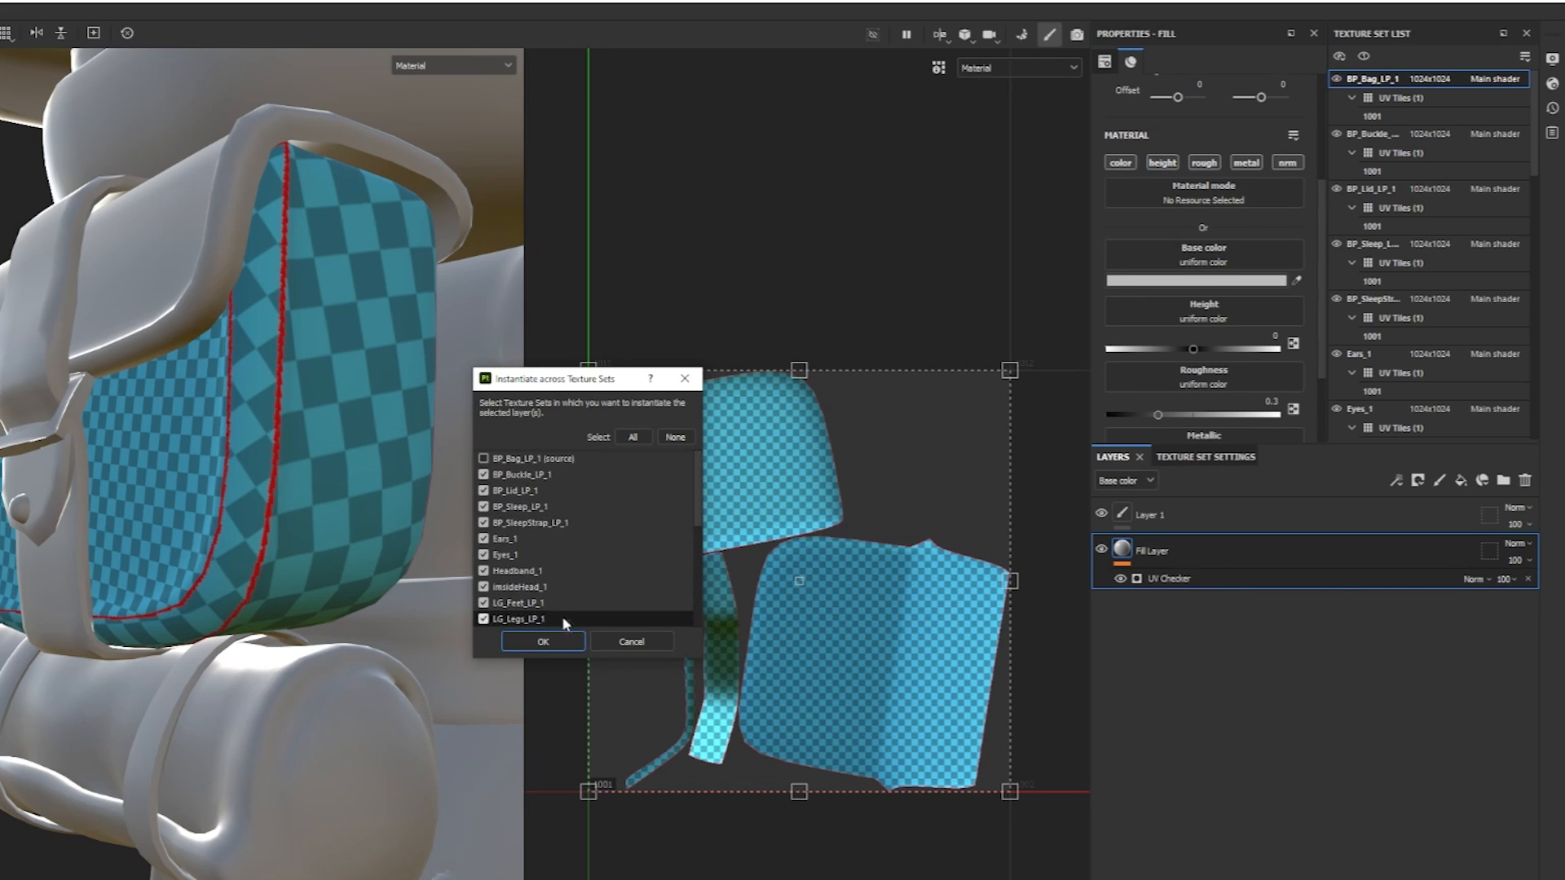
left_click(551, 641)
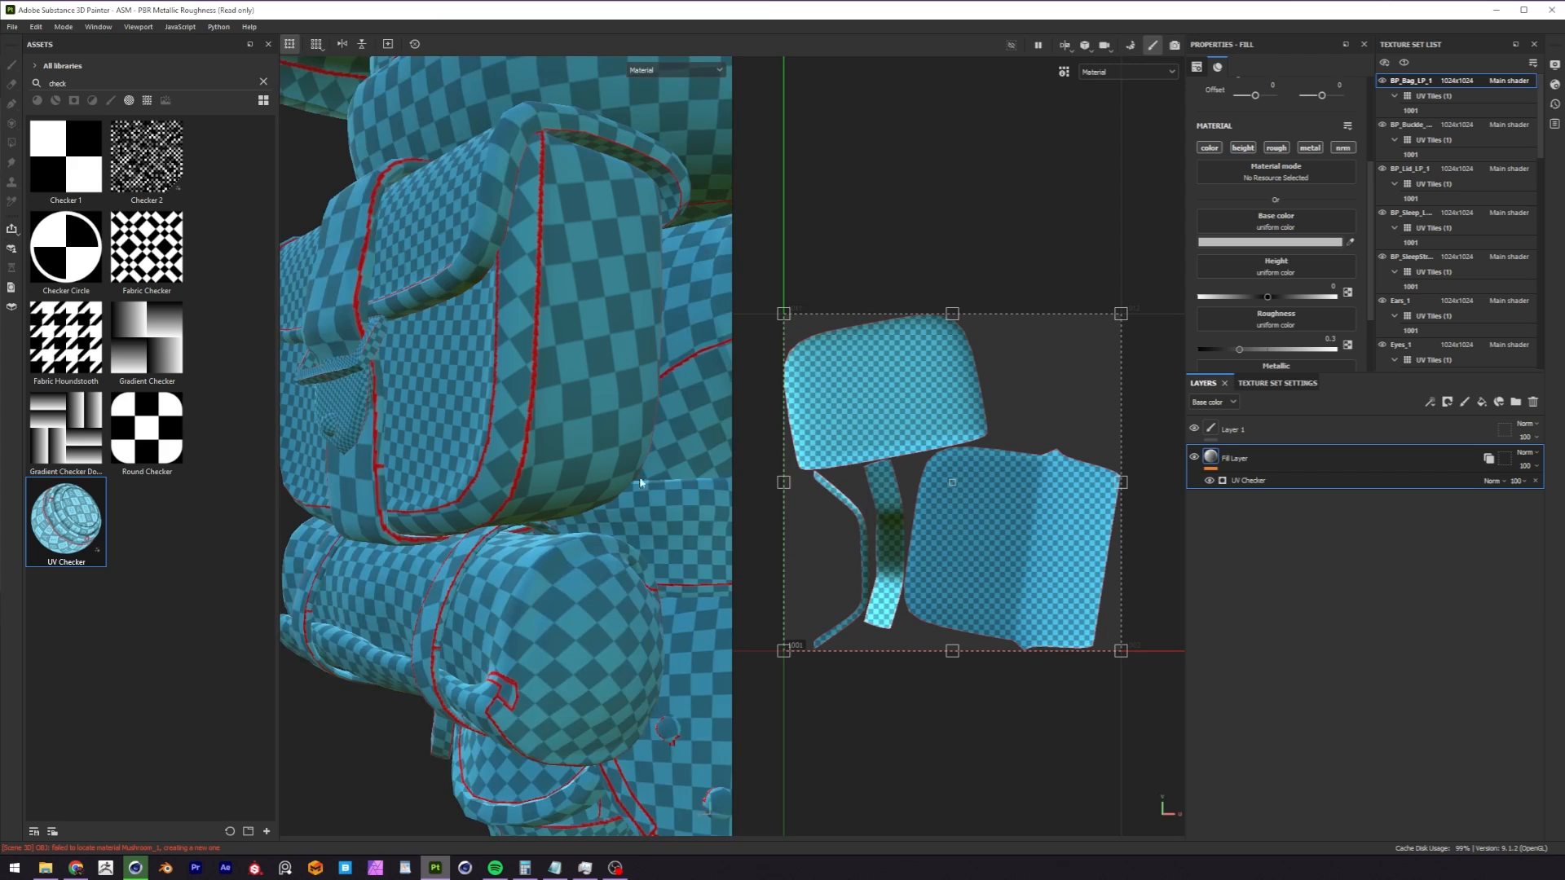
Examine the checker pattern's scale over the whole character, then up close on the face and neck.
right_click_drag(598, 503, 356, 524, "alt")
left_click_drag(562, 507, 471, 499, "alt")
right_click_drag(471, 499, 392, 509, "alt")
left_click_drag(552, 491, 411, 515, "alt")
right_click_drag(545, 529, 512, 517, "alt")
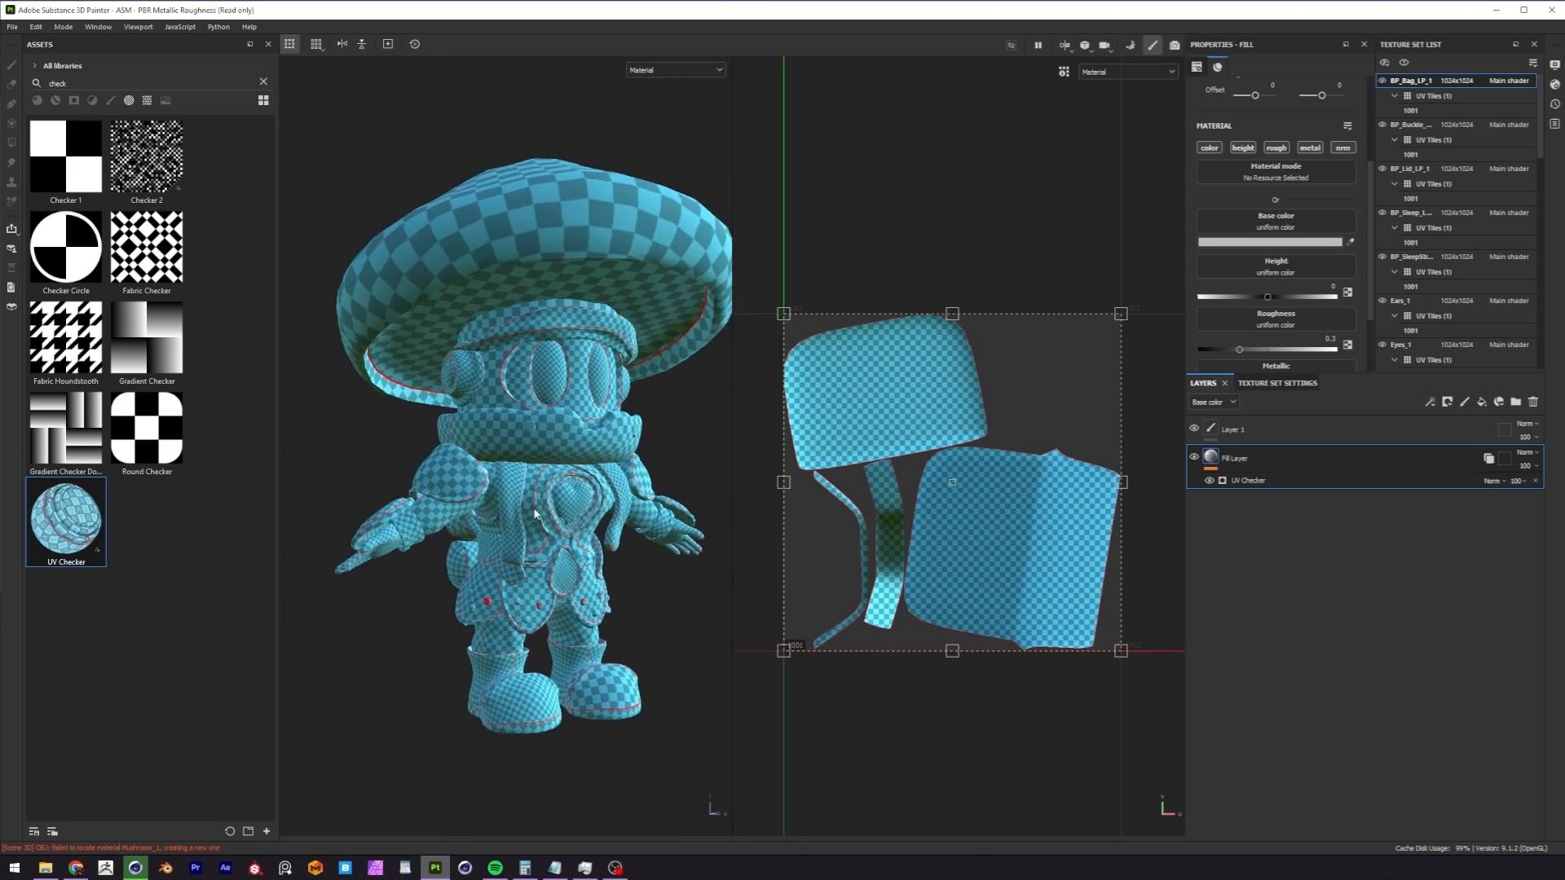
left_click_drag(512, 517, 514, 467, "alt")
right_click_drag(514, 466, 555, 562, "alt")
left_click_drag(555, 563, 531, 374, "alt")
right_click_drag(530, 374, 838, 284, "alt")
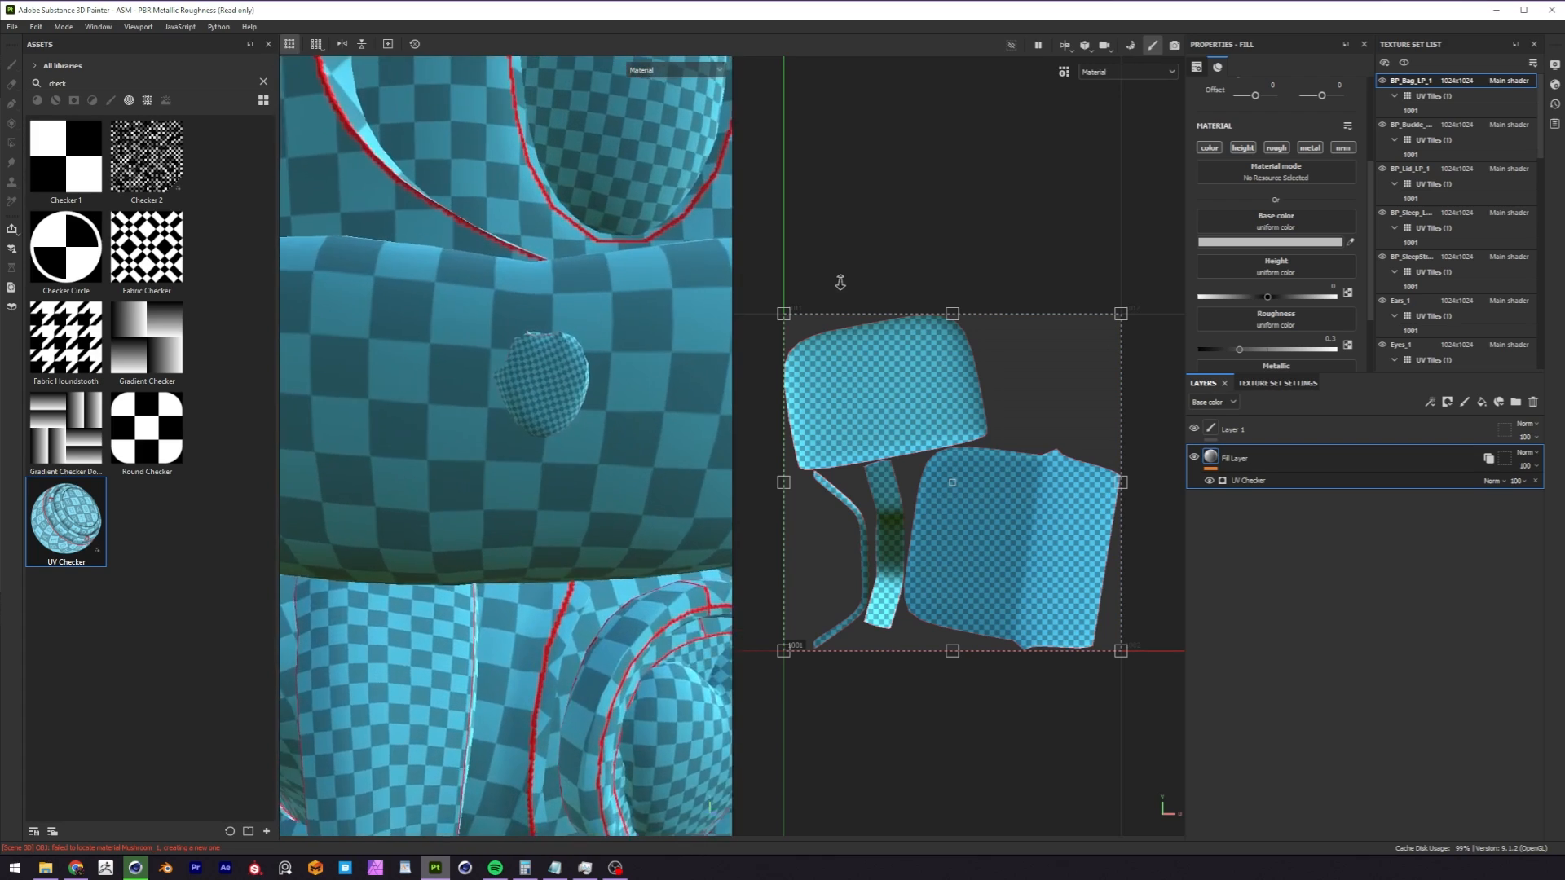
Compare the checker density between the body, armour plates, legs and the two boots.
middle_click_drag(572, 390, 495, 472, "alt")
right_click_drag(494, 473, 258, 517, "alt")
middle_click_drag(500, 488, 454, 447, "alt")
left_click_drag(454, 448, 561, 448, "alt")
middle_click_drag(561, 448, 507, 154, "alt")
right_click_drag(507, 155, 407, 342, "alt")
left_click_drag(522, 570, 469, 733, "alt")
middle_click_drag(469, 766, 464, 396, "alt")
right_click_drag(463, 395, 351, 497, "alt")
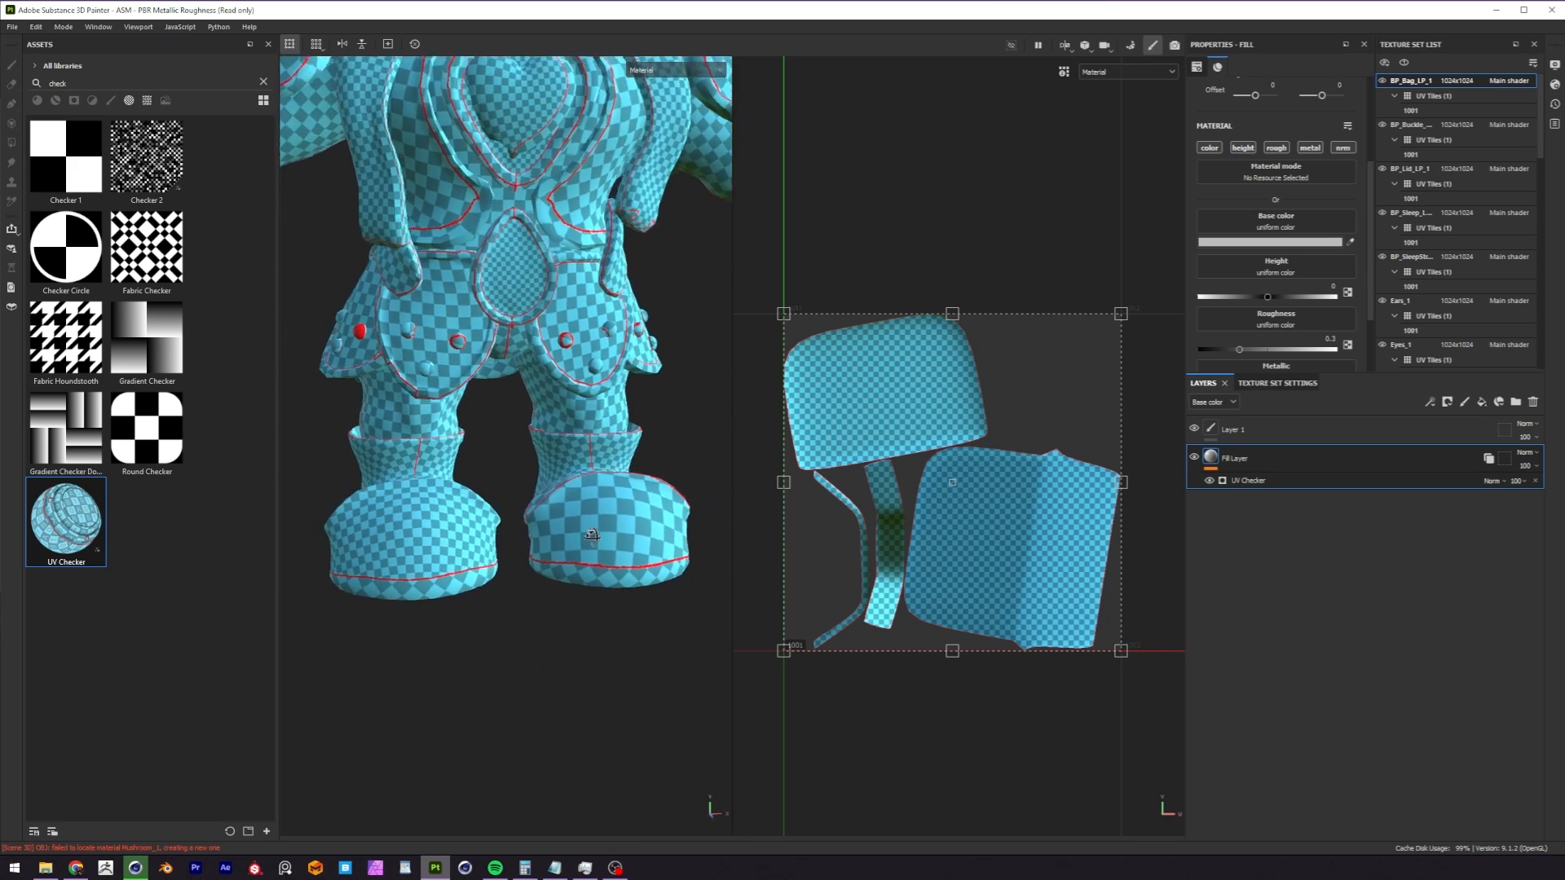
left_click_drag(351, 497, 378, 538, "alt")
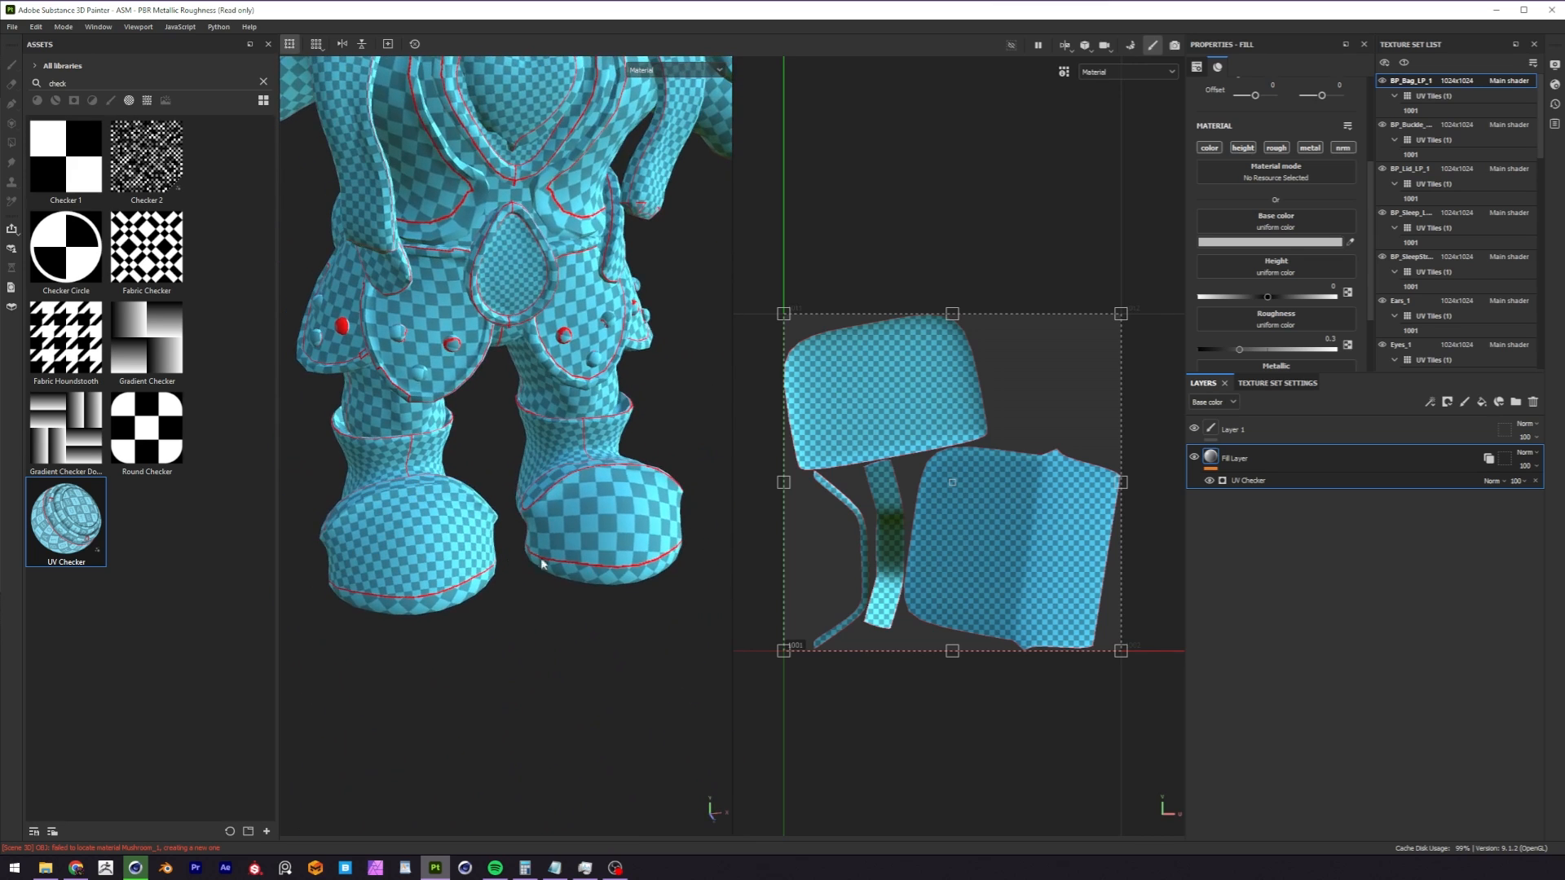
right_click_drag(567, 327, 517, 352, "alt")
middle_click_drag(516, 352, 532, 480, "alt")
right_click_drag(607, 257, 573, 292, "alt")
middle_click_drag(573, 292, 551, 405, "alt")
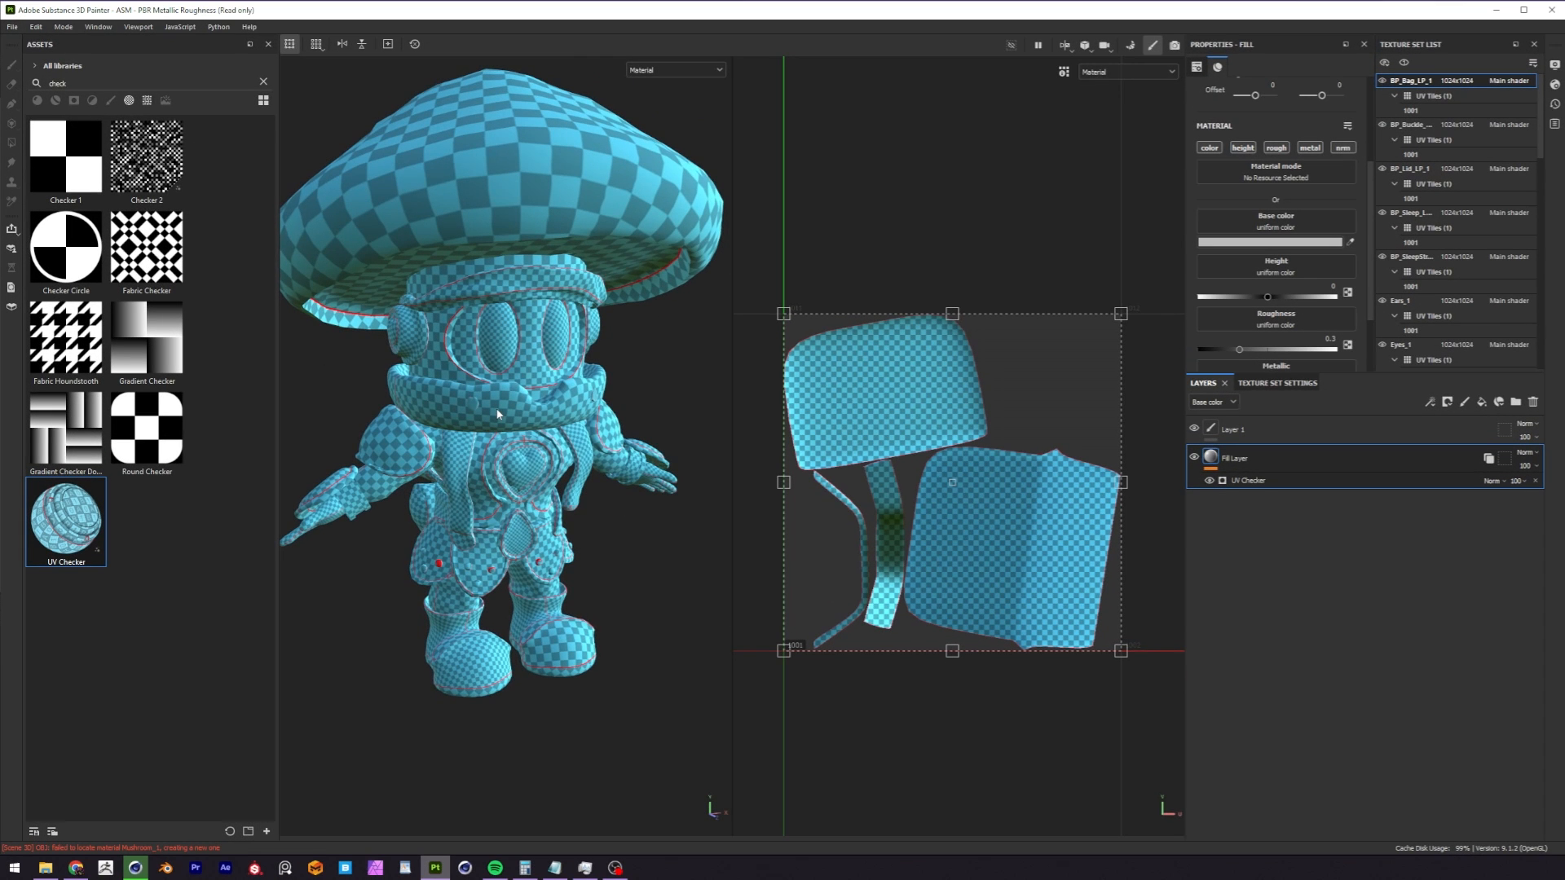
middle_click_drag(494, 389, 495, 430, "alt")
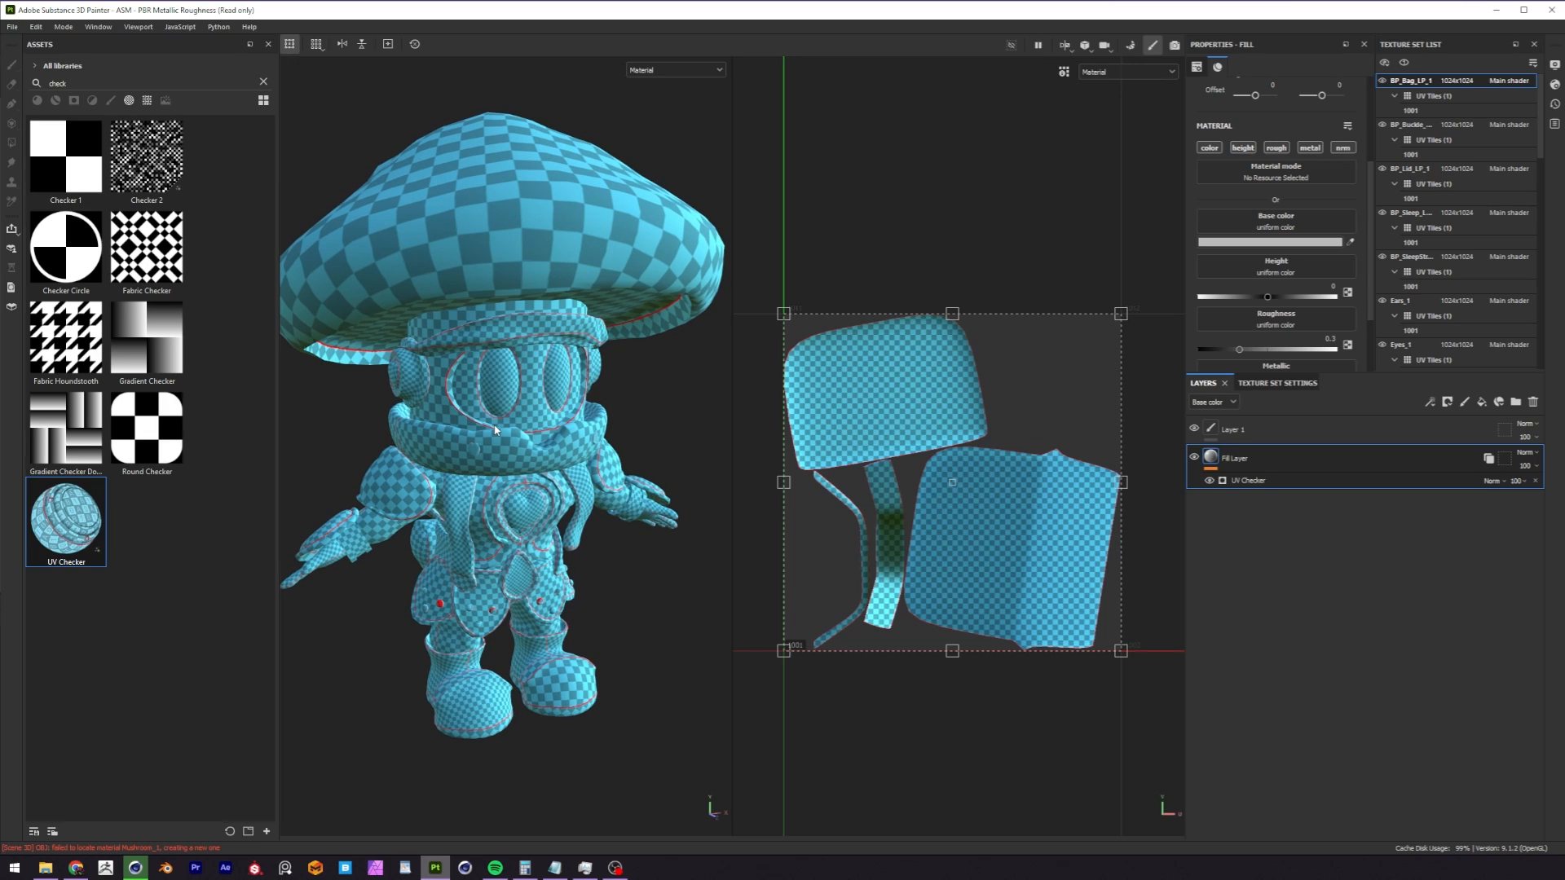
Switch to Cinema 4D and delete the material tags from all objects between LG_Feet_LP and MushCap_LP.
left_click(135, 868)
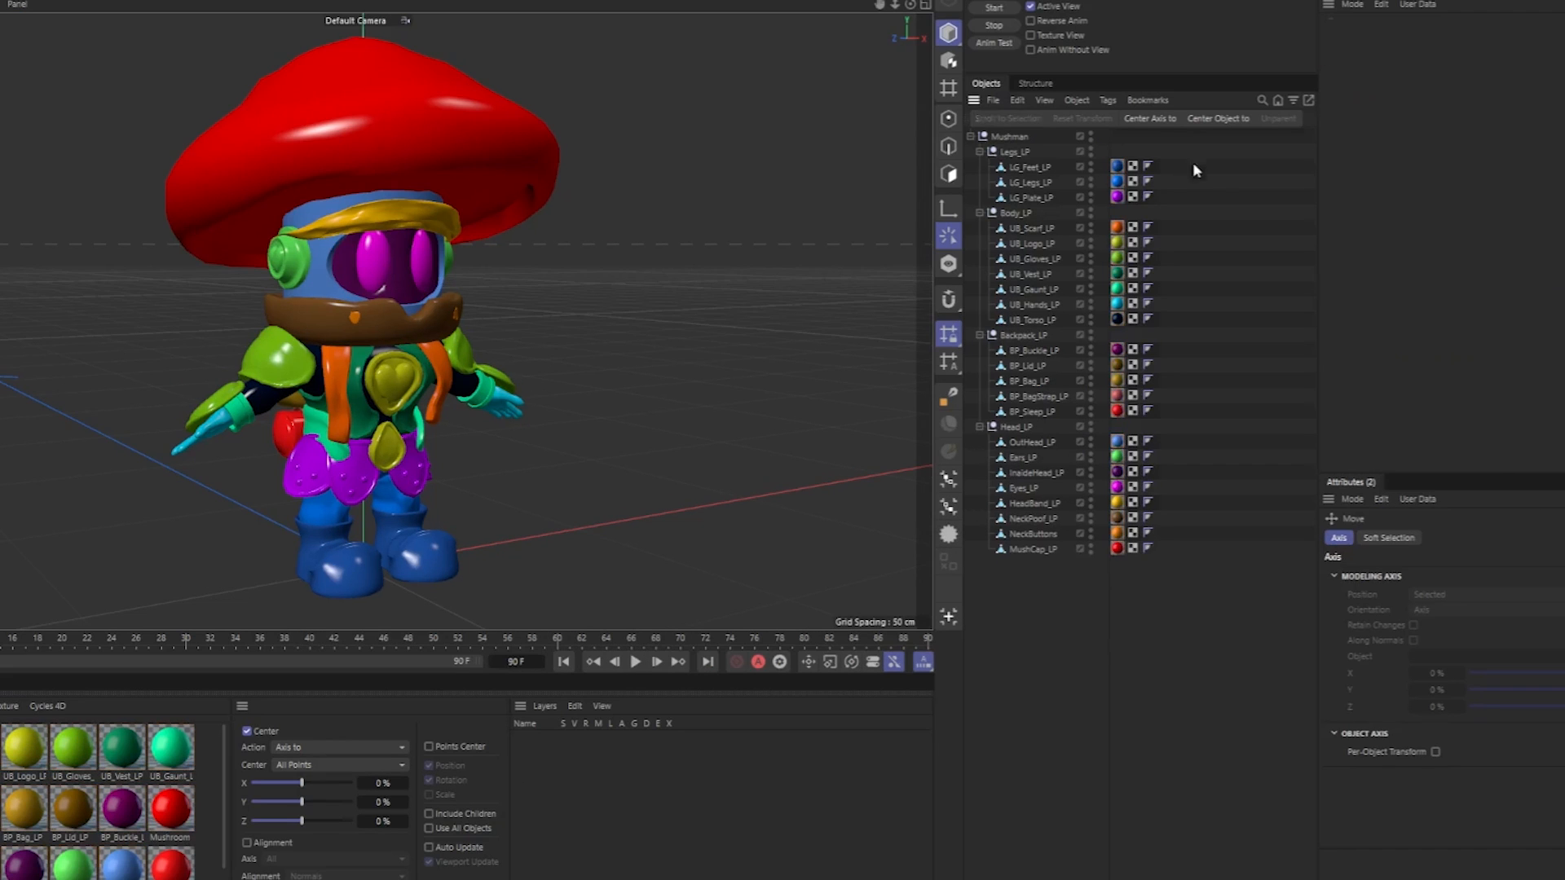
left_click(1051, 222)
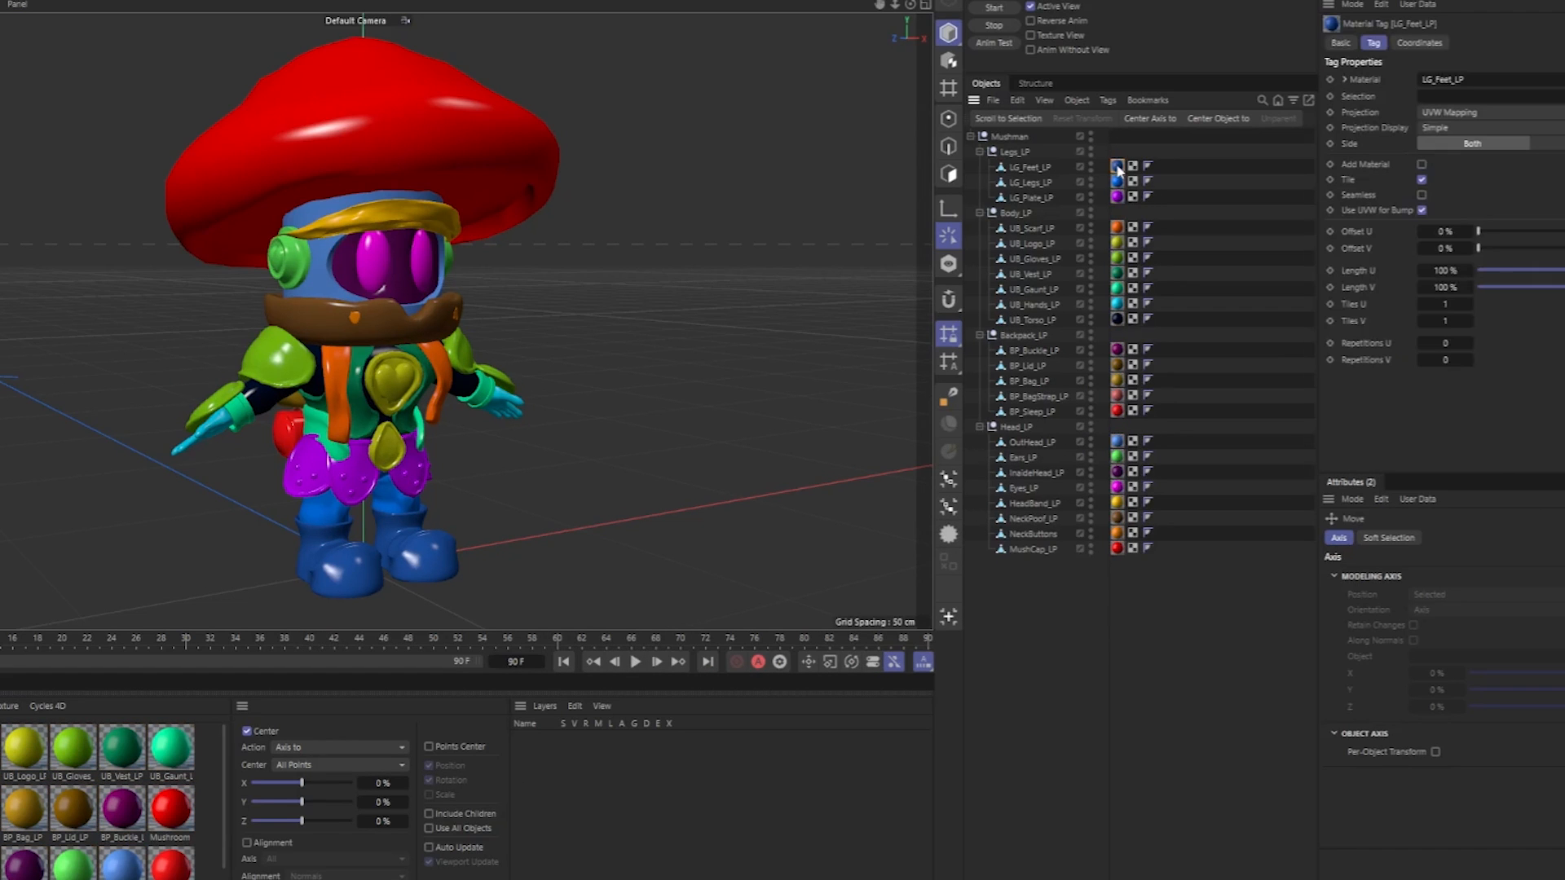
left_click(1116, 550, "shift")
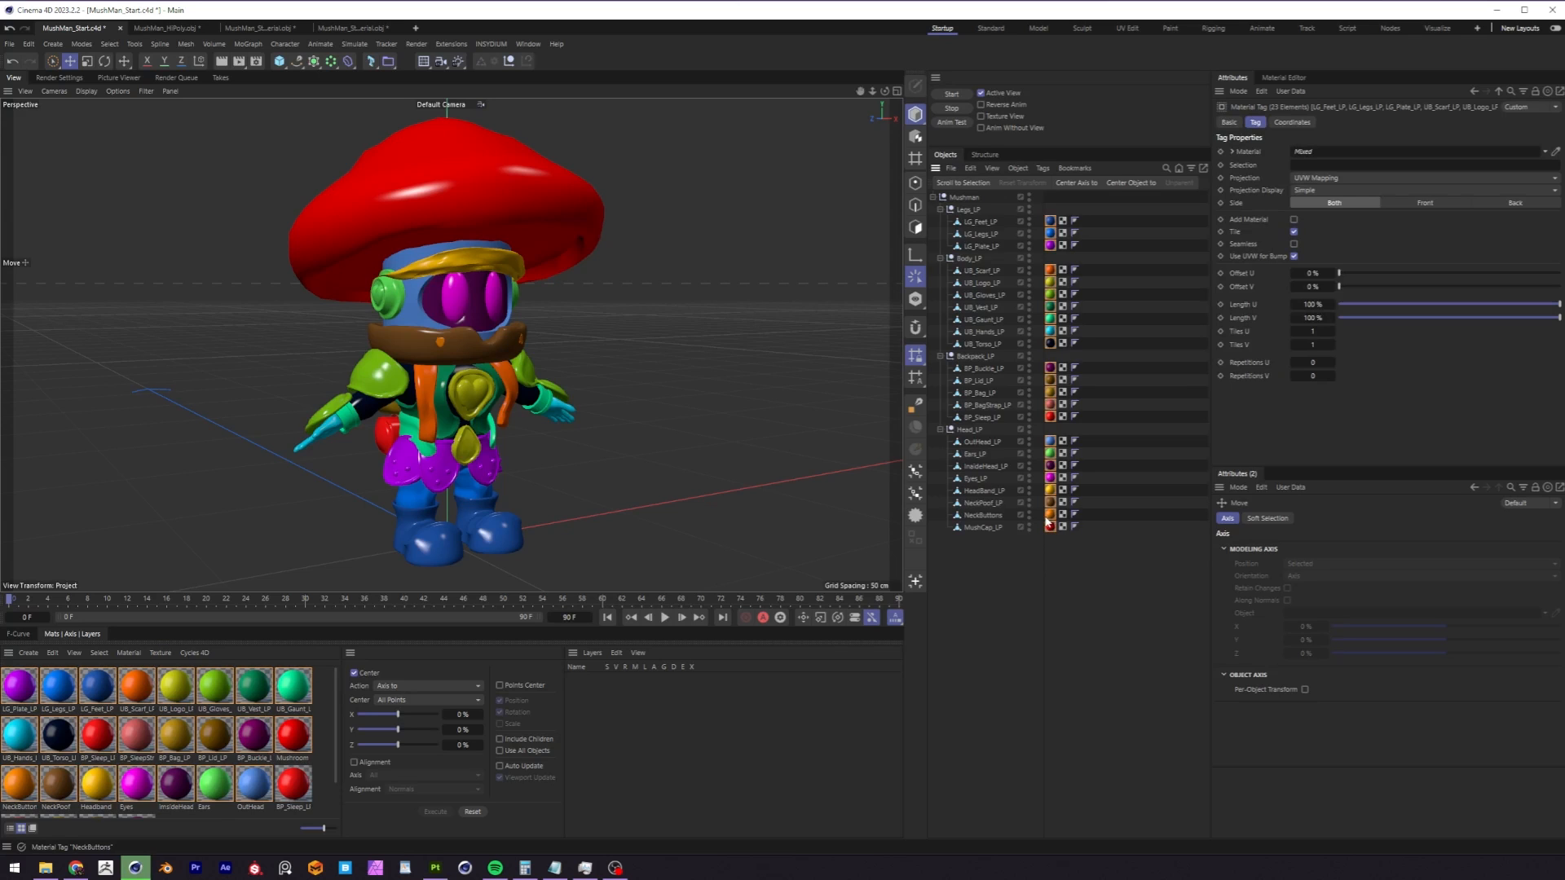
key("Delete")
Create a new default material named MUSHMAN and apply it to the parent Mushman object.
left_click(27, 652)
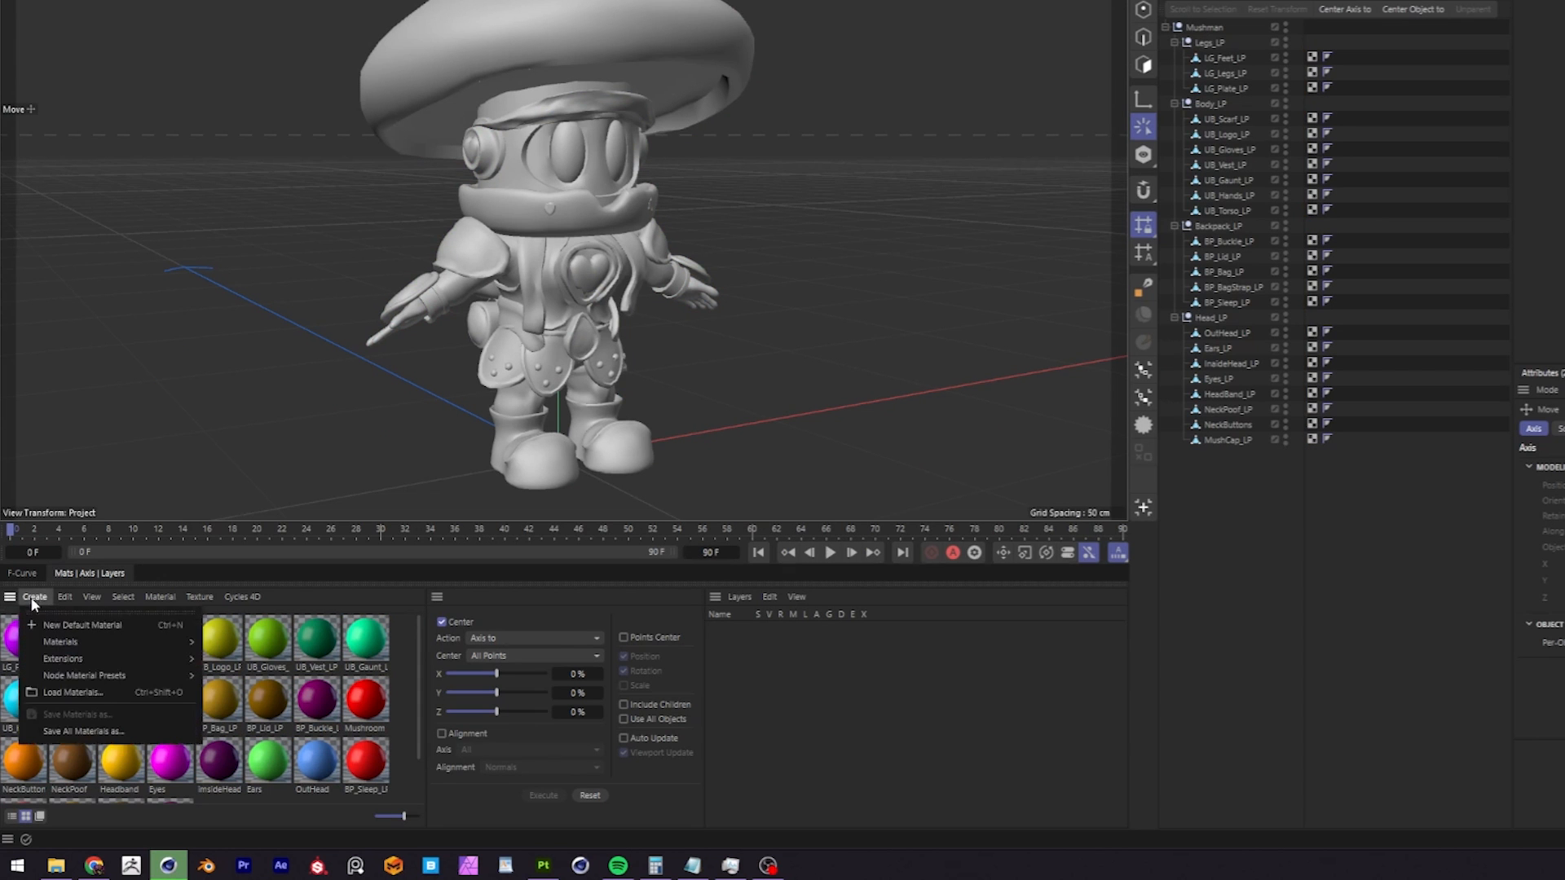
left_click(81, 624)
double_click(22, 669)
key("Return")
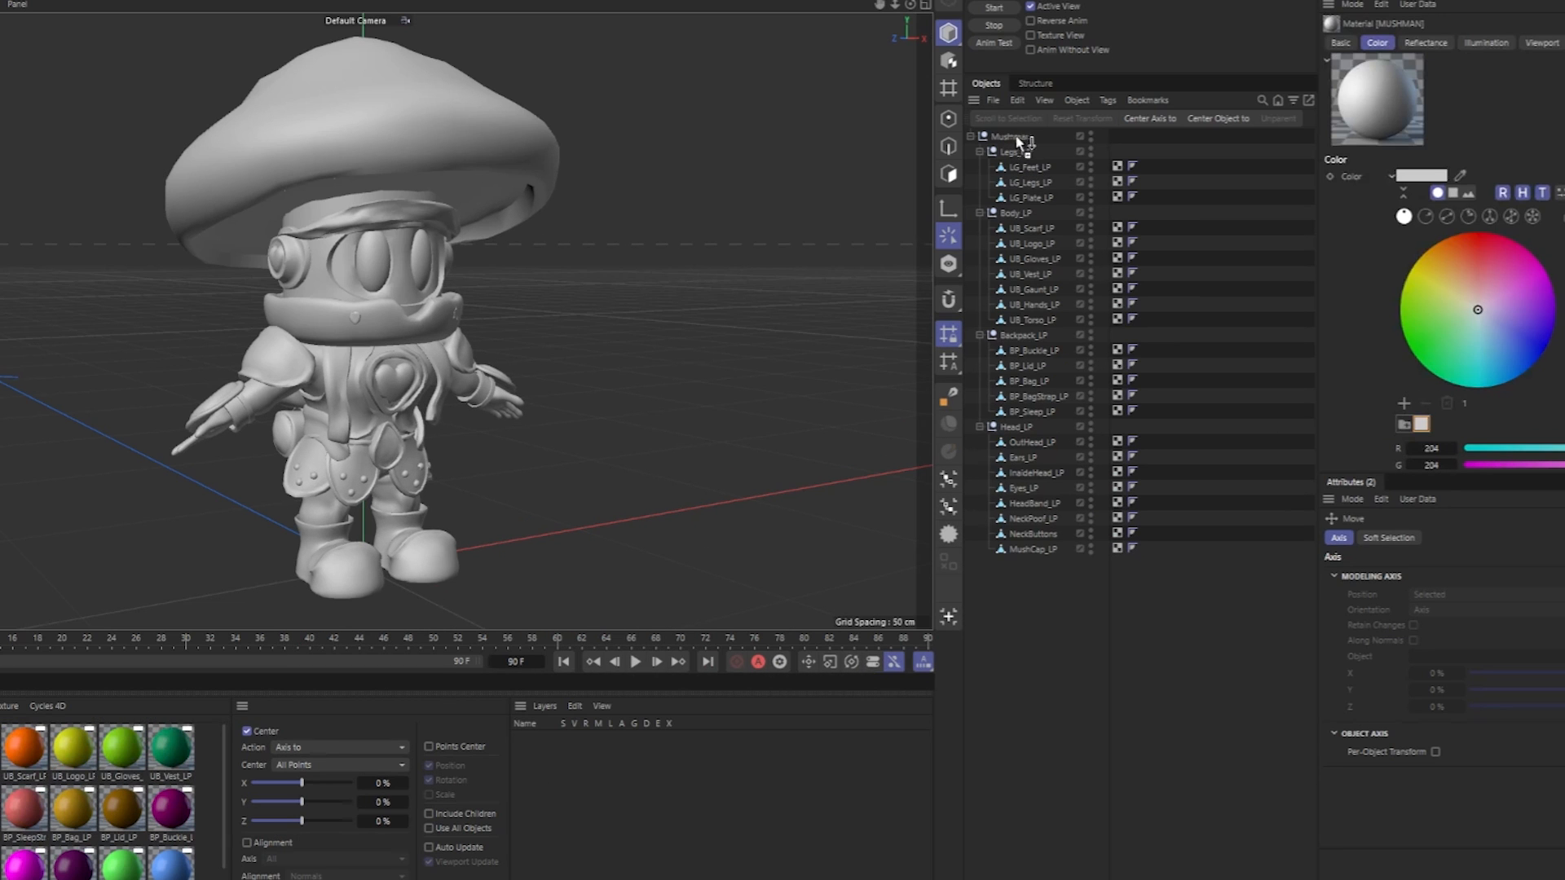
left_click_drag(1017, 137, 1013, 137)
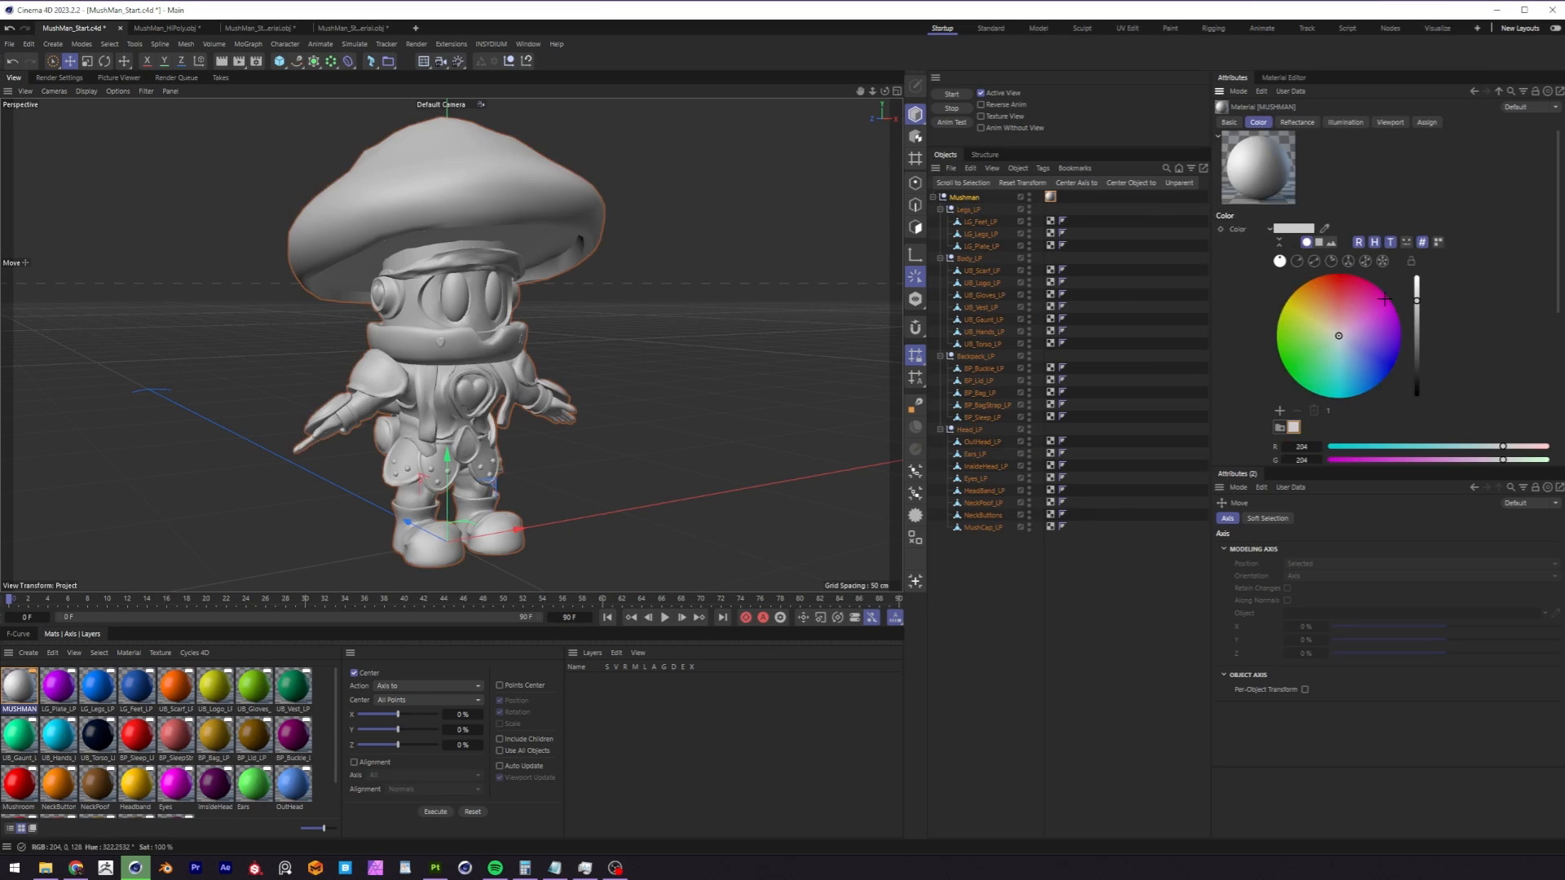
left_click_drag(1481, 295, 1507, 281)
left_click_drag(1363, 312, 1363, 316)
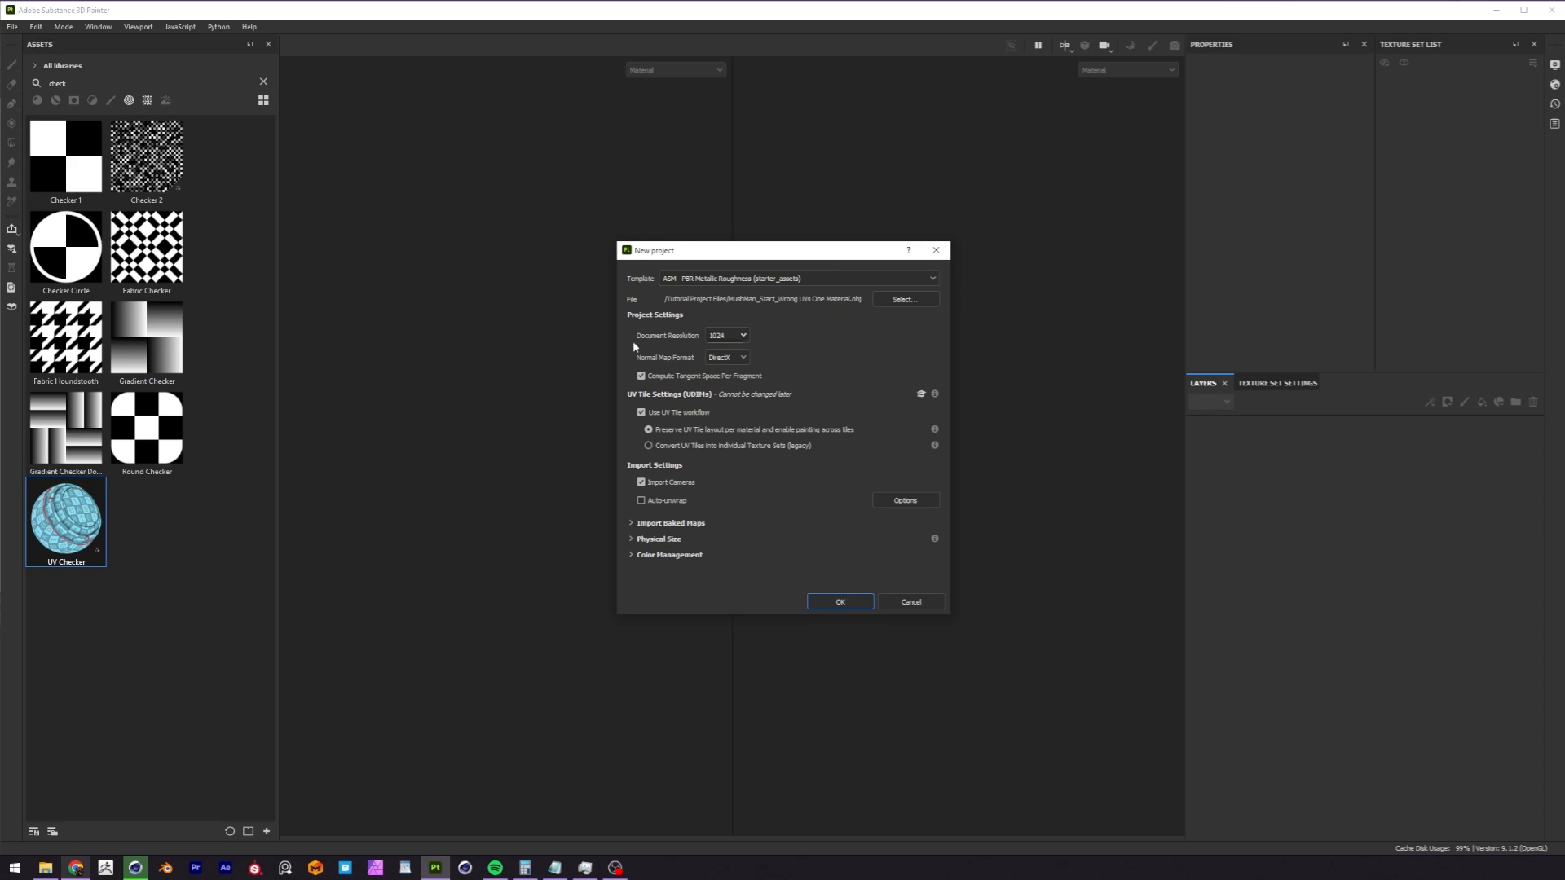
Create the Substance 3D Painter project from MushMan_Start_Wrong UVs One Material.obj at 1024 resolution, and examine its UV layout against the model.
left_click(847, 604)
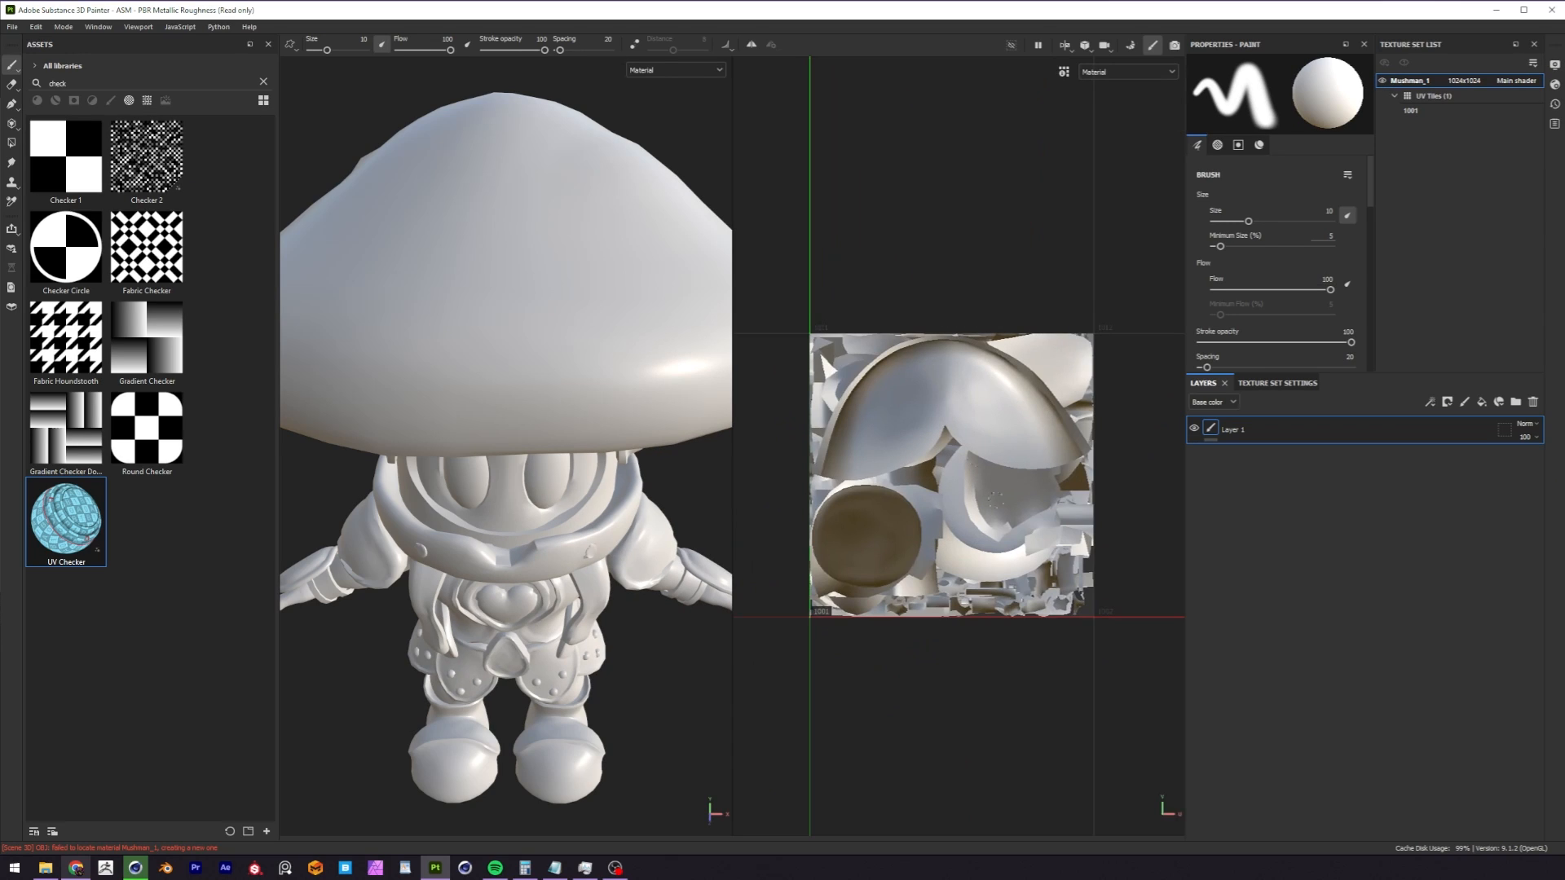
scroll(938, 510, "up", 3)
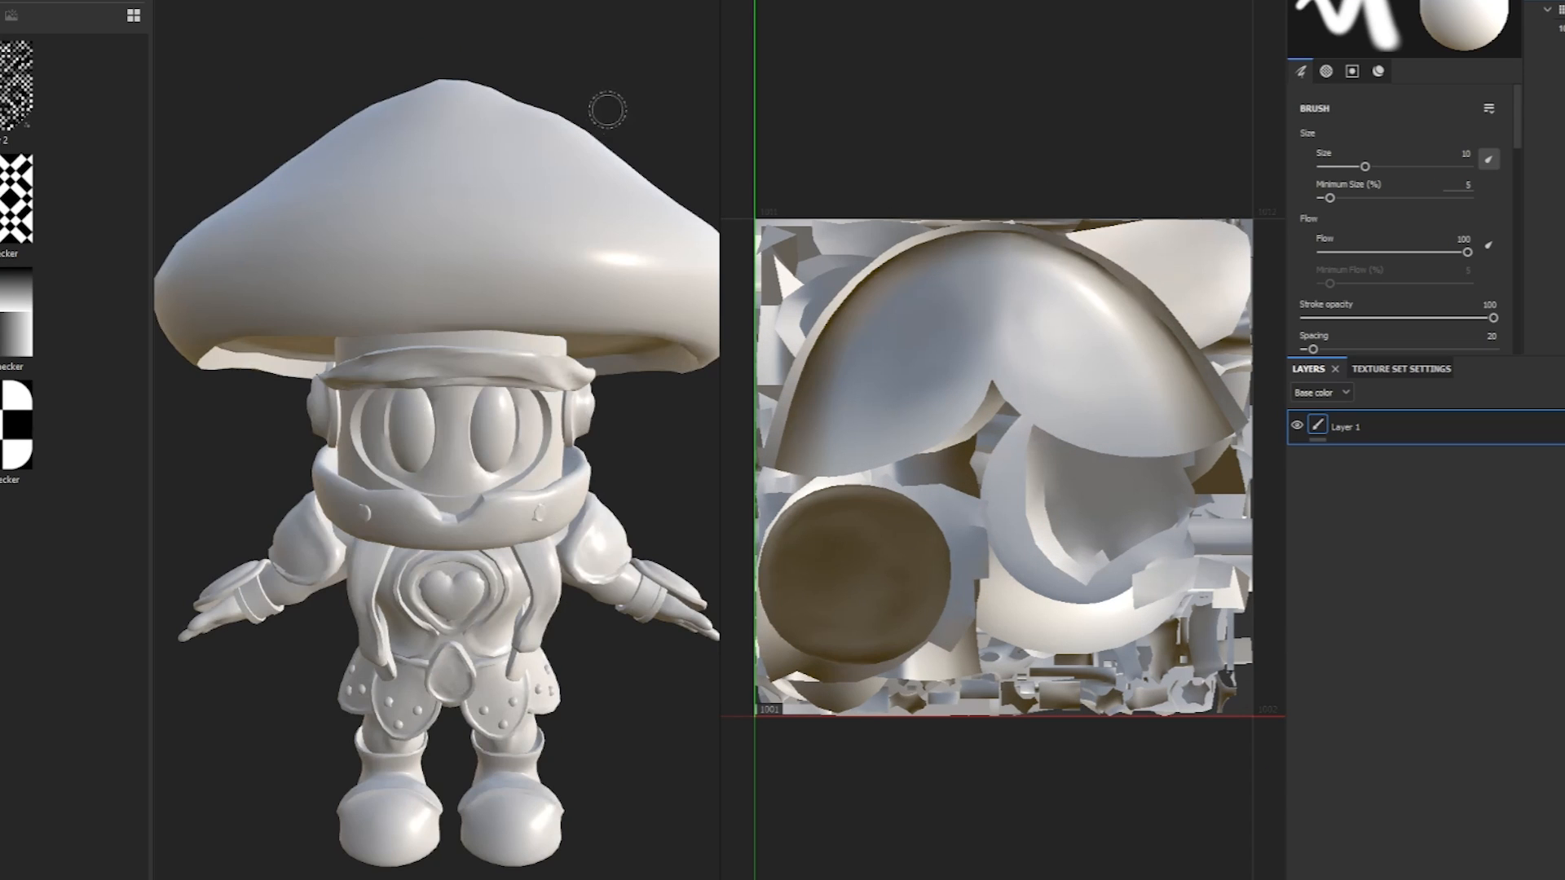
mouse_move(598, 145)
left_mouse_down()
mouse_move(456, 338)
mouse_move(440, 477)
mouse_move(364, 416)
mouse_move(412, 404)
mouse_move(489, 448)
mouse_move(520, 554)
mouse_move(468, 575)
mouse_move(383, 509)
mouse_move(448, 448)
mouse_move(506, 423)
mouse_move(350, 293)
mouse_move(424, 481)
mouse_move(518, 493)
mouse_move(504, 513)
left_mouse_up()
scroll(424, 481, "down", 3)
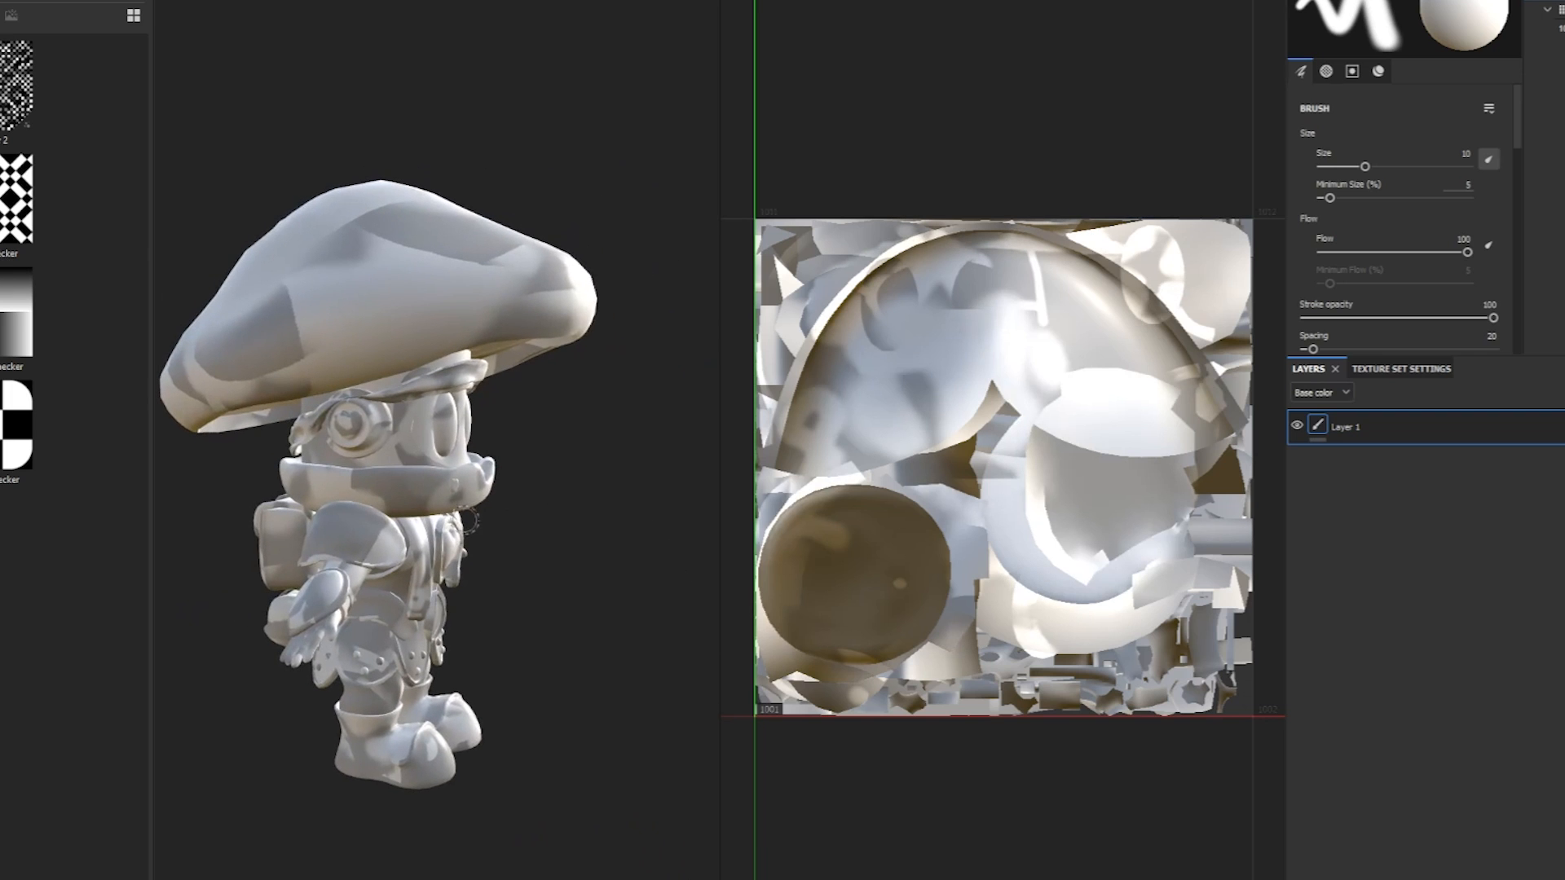
key("ctrl+z")
mouse_move(423, 515)
left_mouse_down("alt")
mouse_move(326, 510)
mouse_move(314, 493)
left_mouse_up("alt")
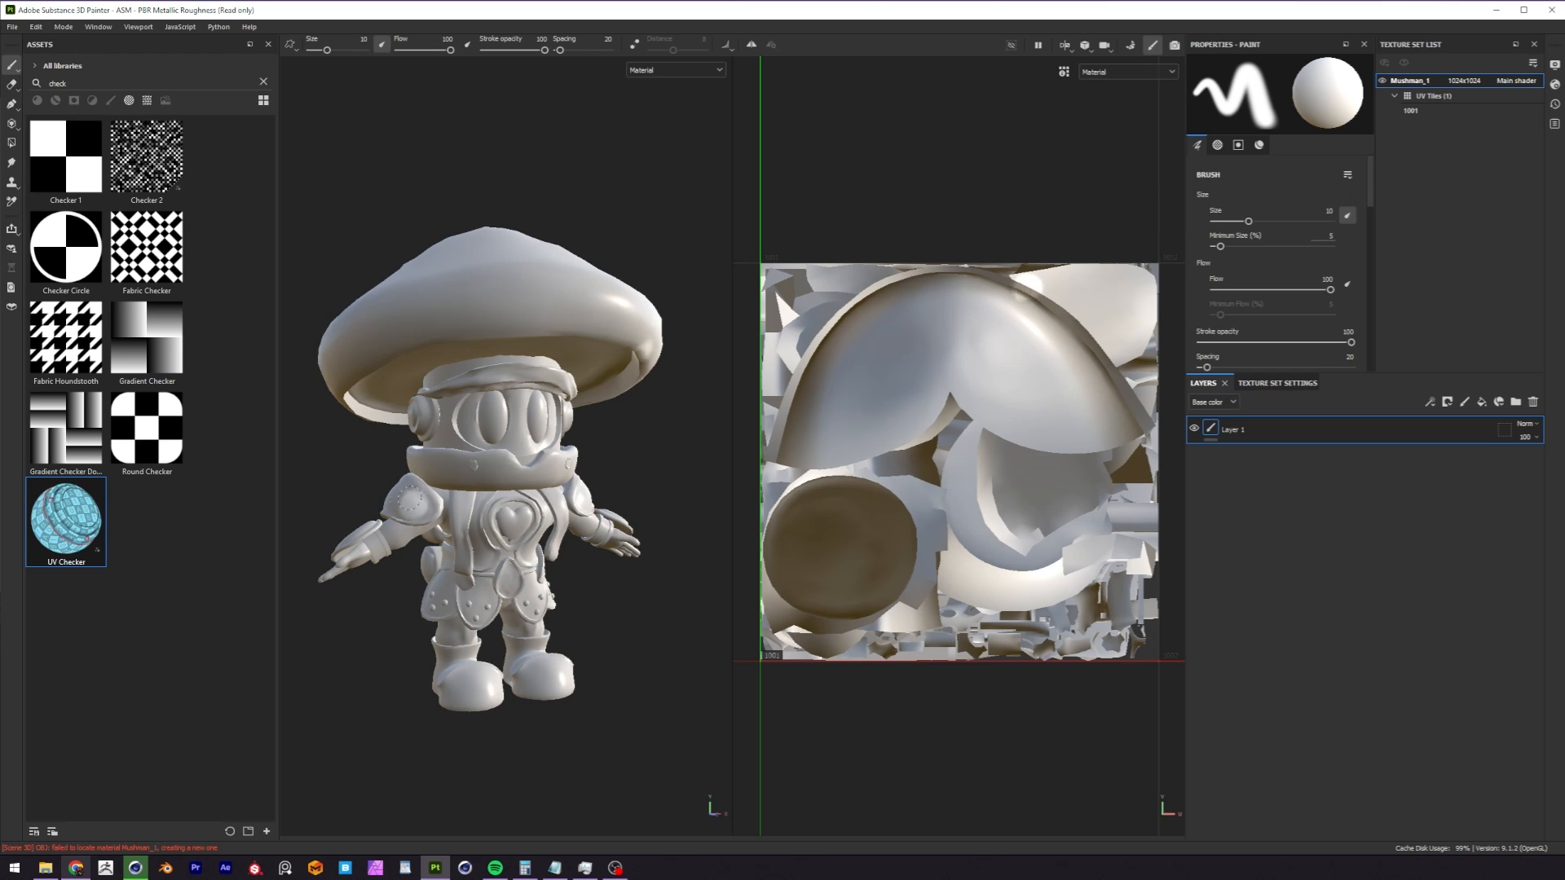
left_click_drag(648, 359, 605, 497, "alt")
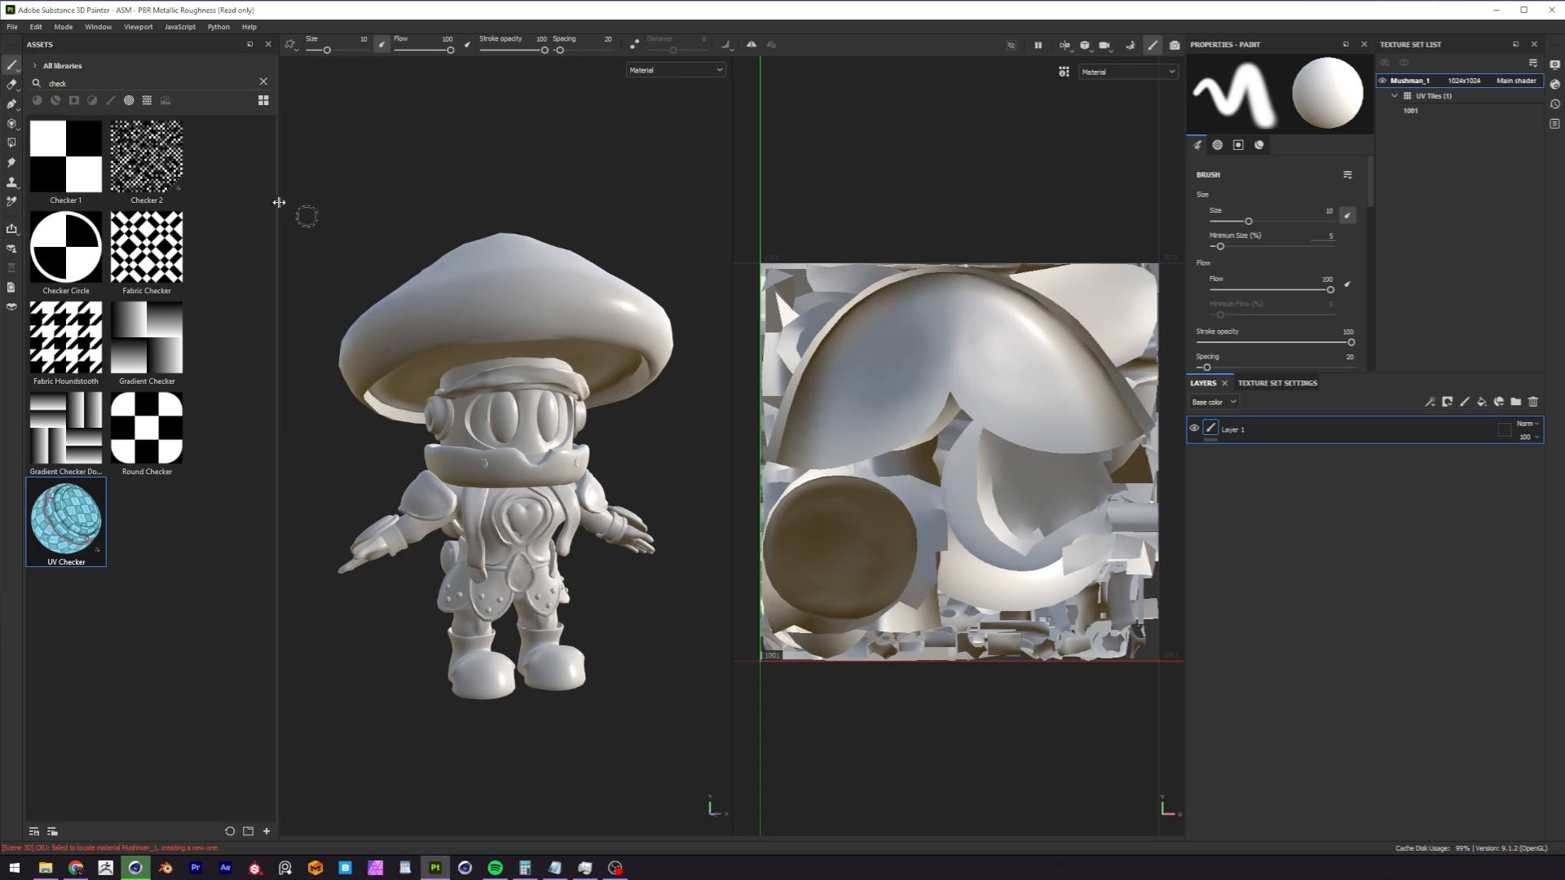
Start a new project with MushMan_Start_Wrong UVs One Material.obj as its mesh and enable auto-unwrap.
left_click(12, 26)
left_click(65, 114)
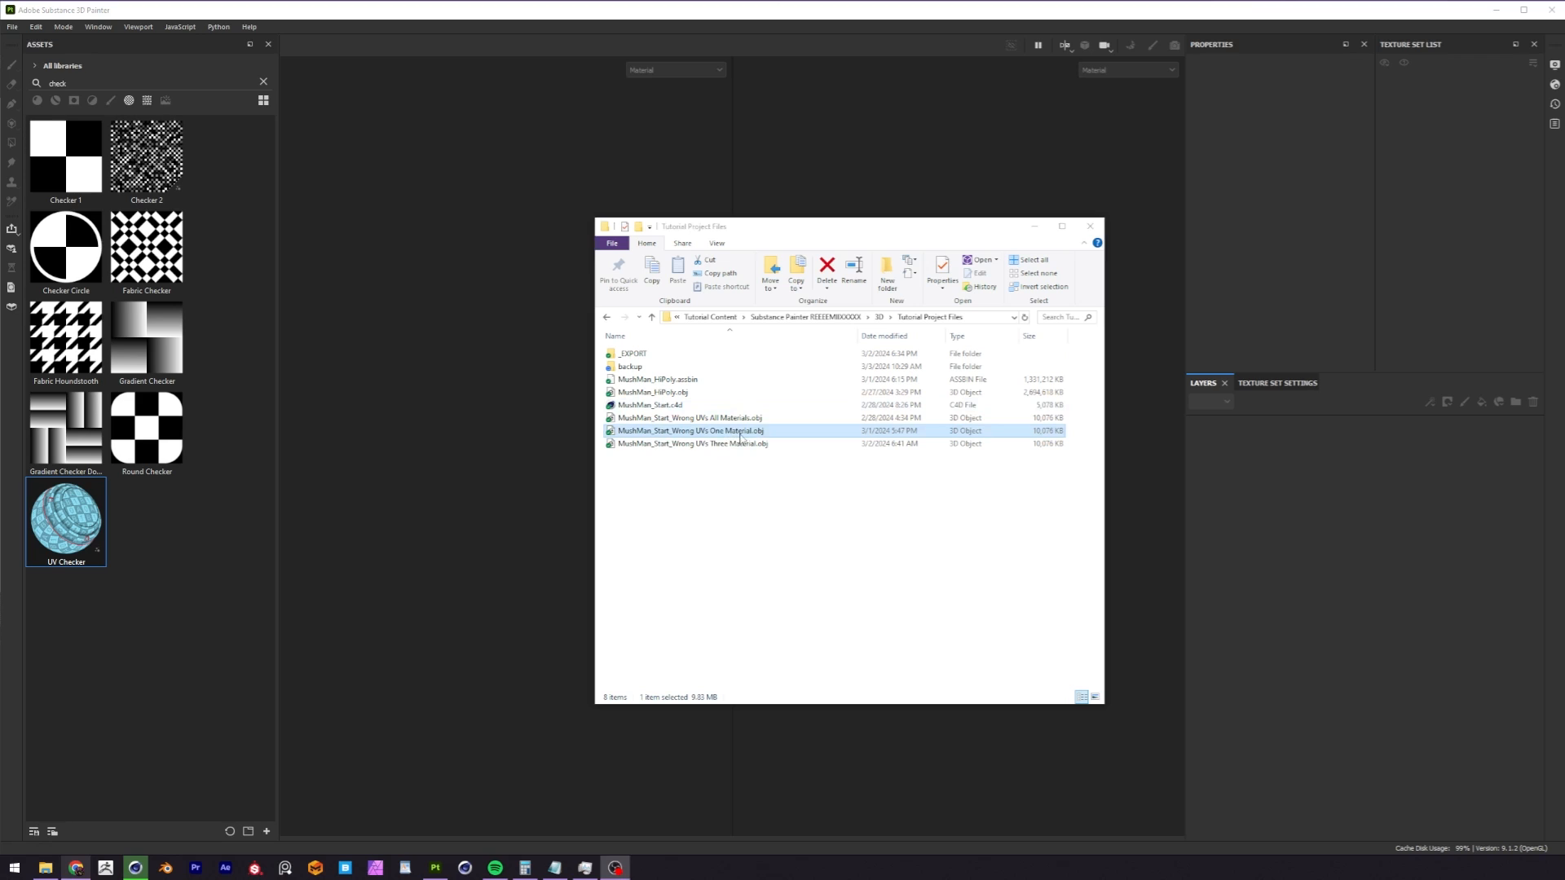
mouse_move(753, 438)
left_mouse_down()
mouse_move(482, 426)
mouse_move(475, 456)
mouse_move(478, 407)
left_mouse_up()
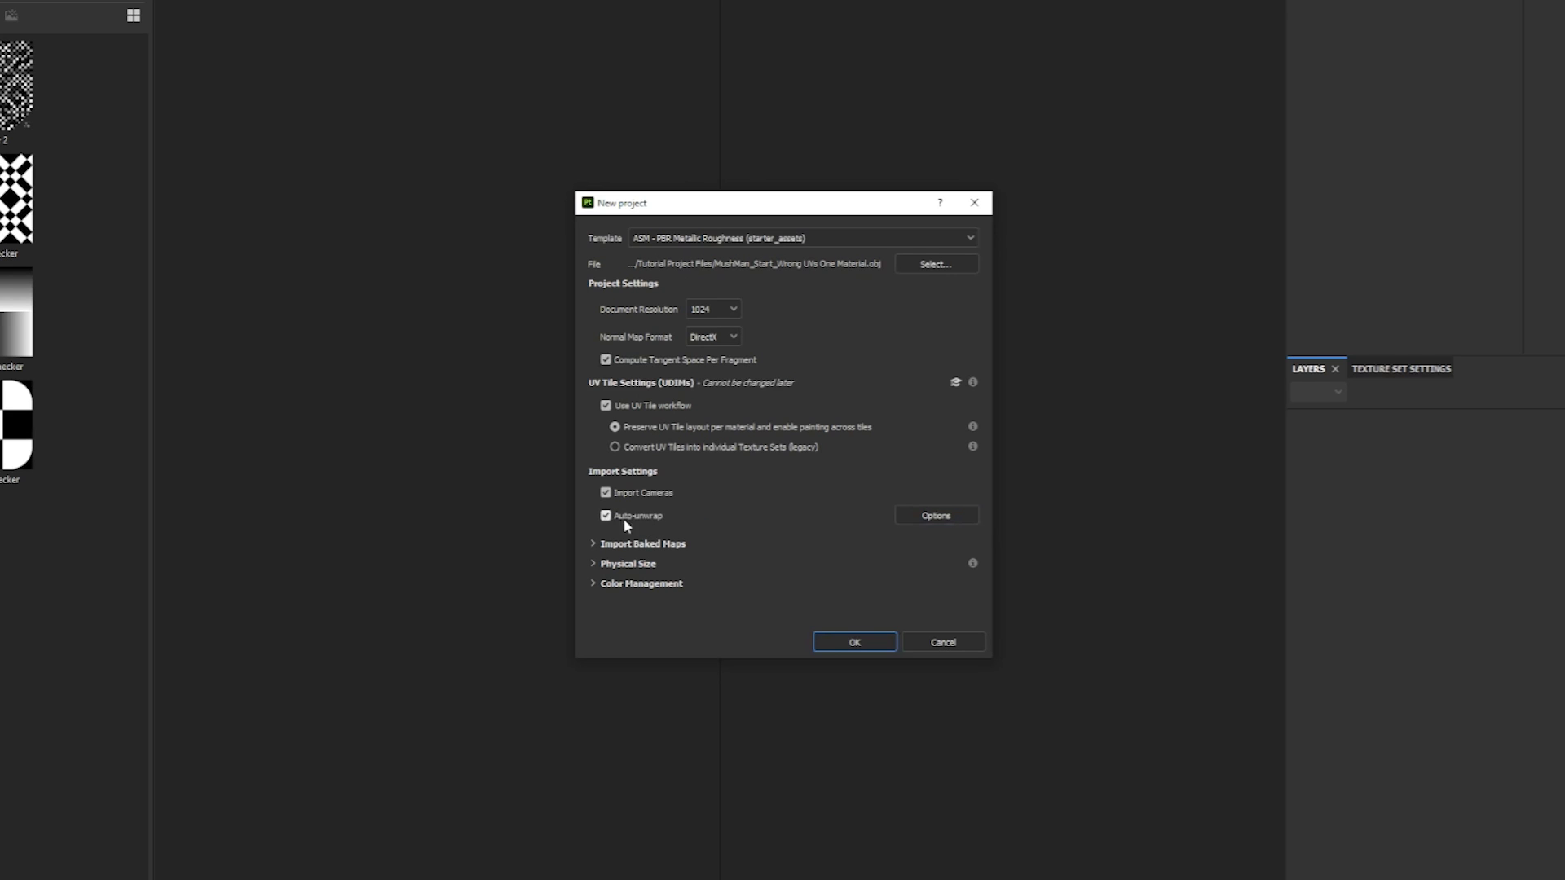
Set the auto-unwrap Packing option to Recompute all and create the project.
left_click(936, 515)
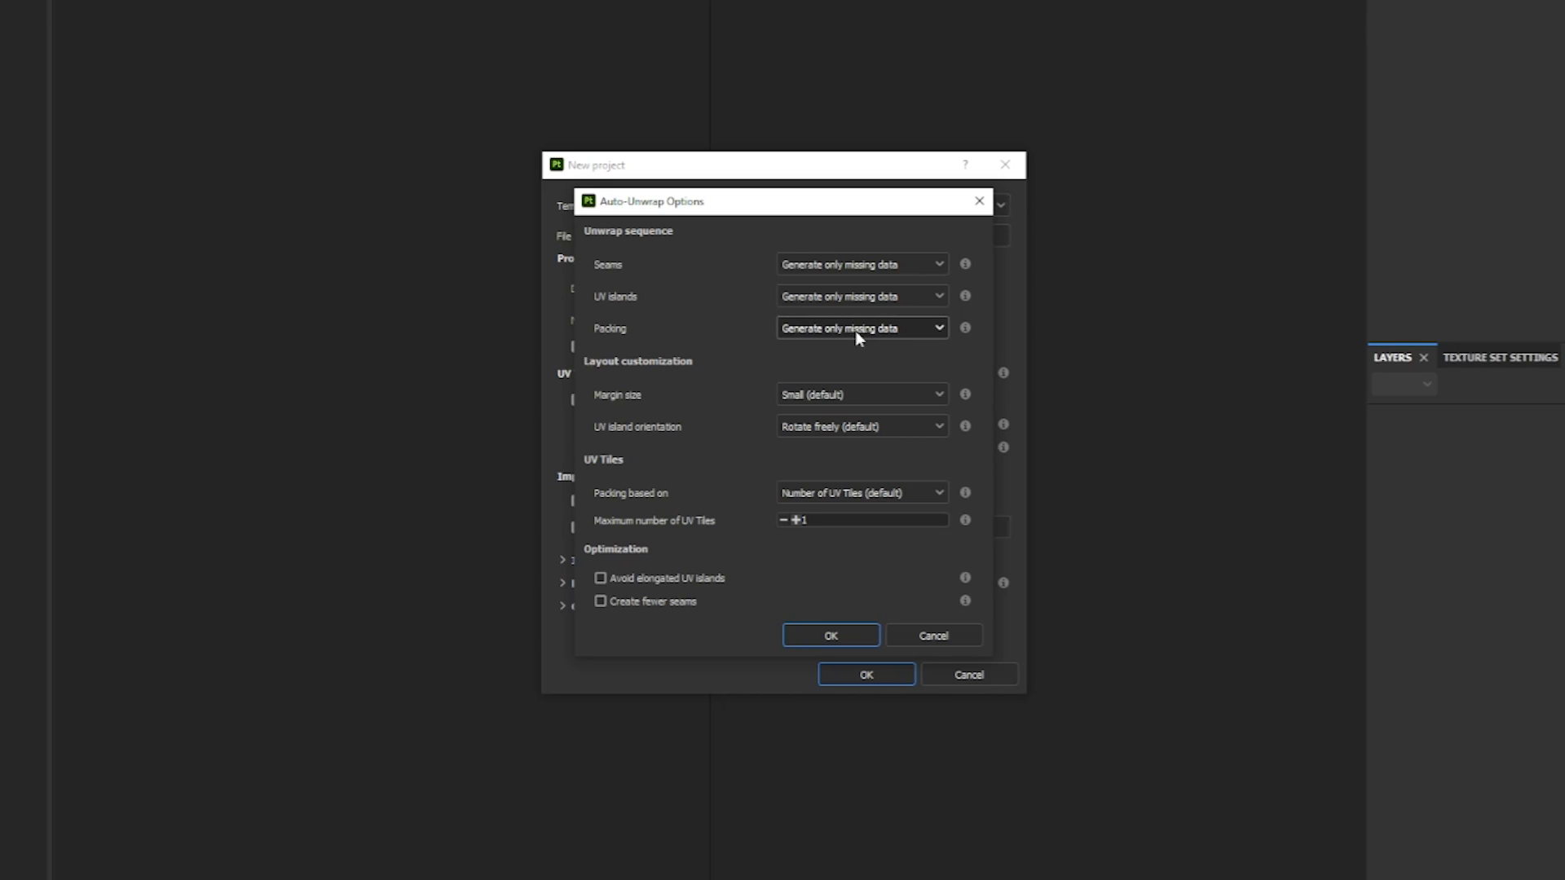
left_click(896, 330)
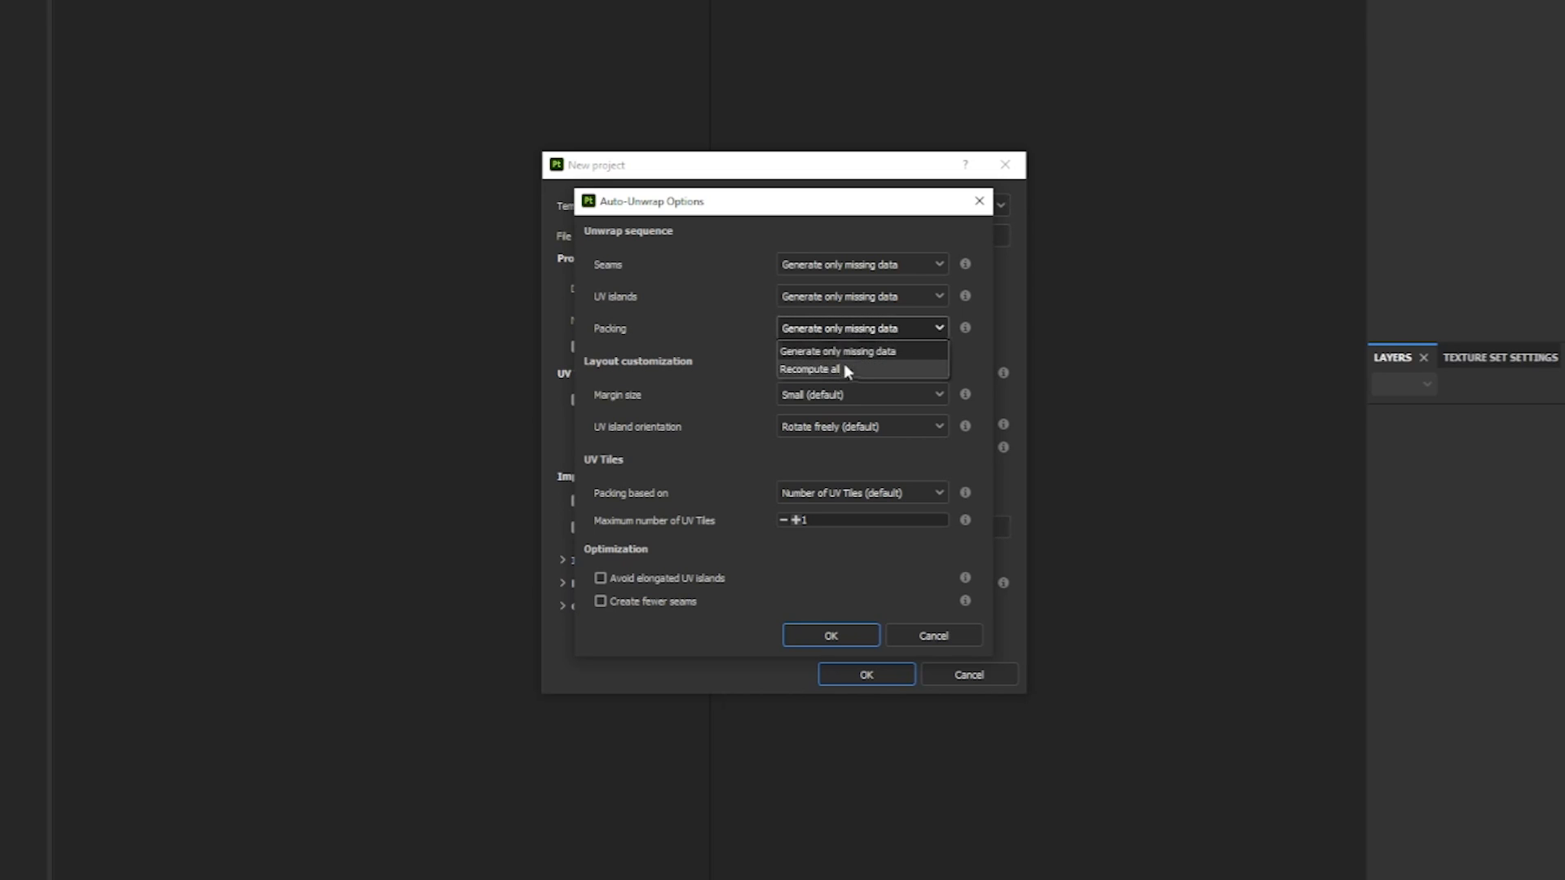
left_click(815, 369)
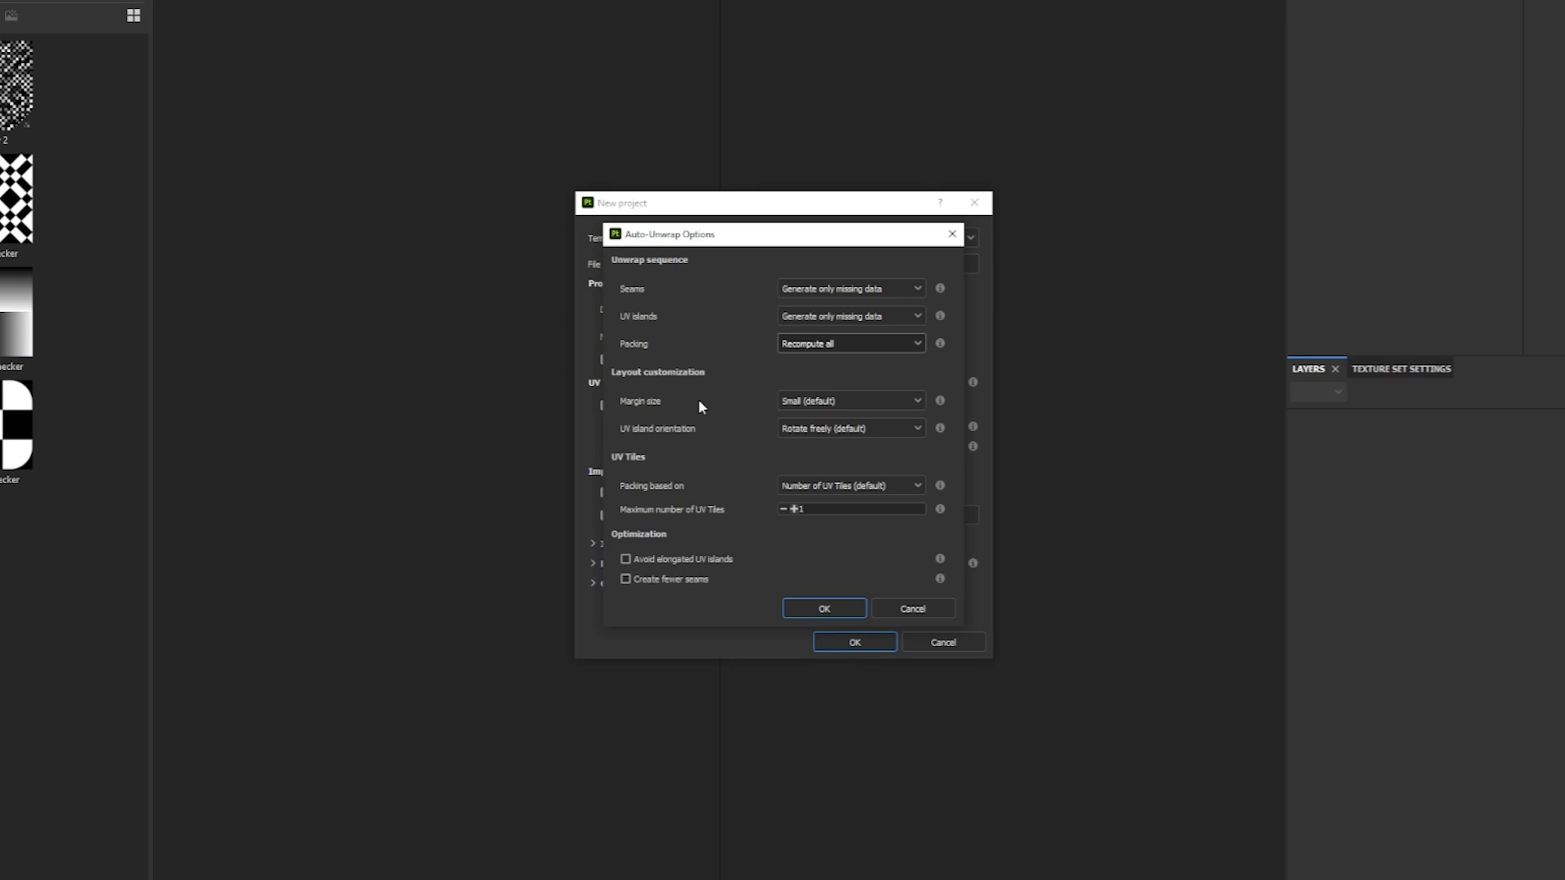
left_click(825, 607)
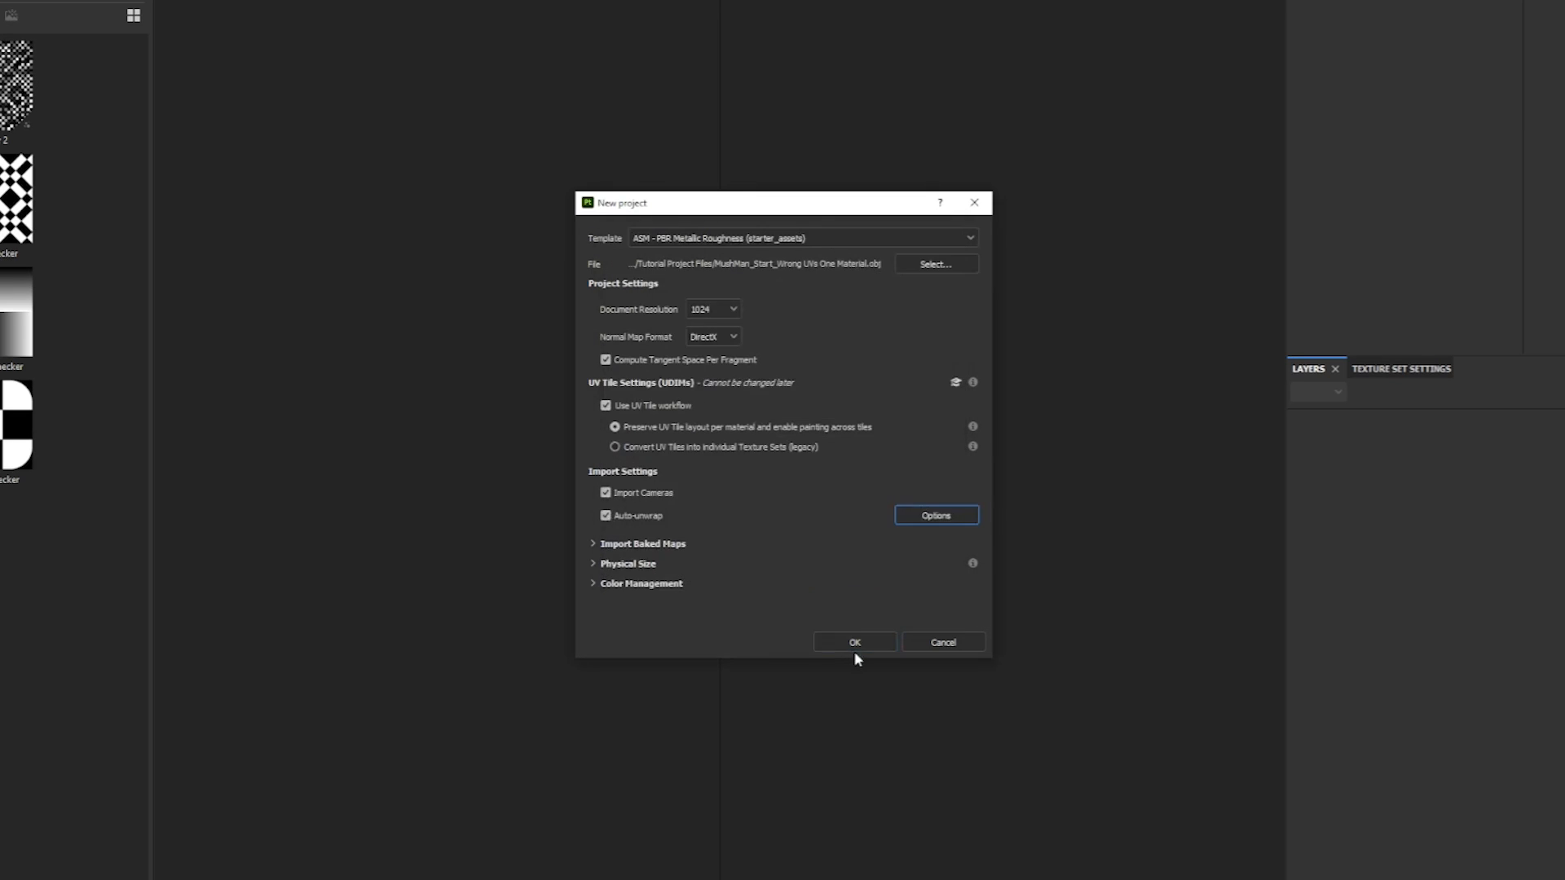
left_click(845, 642)
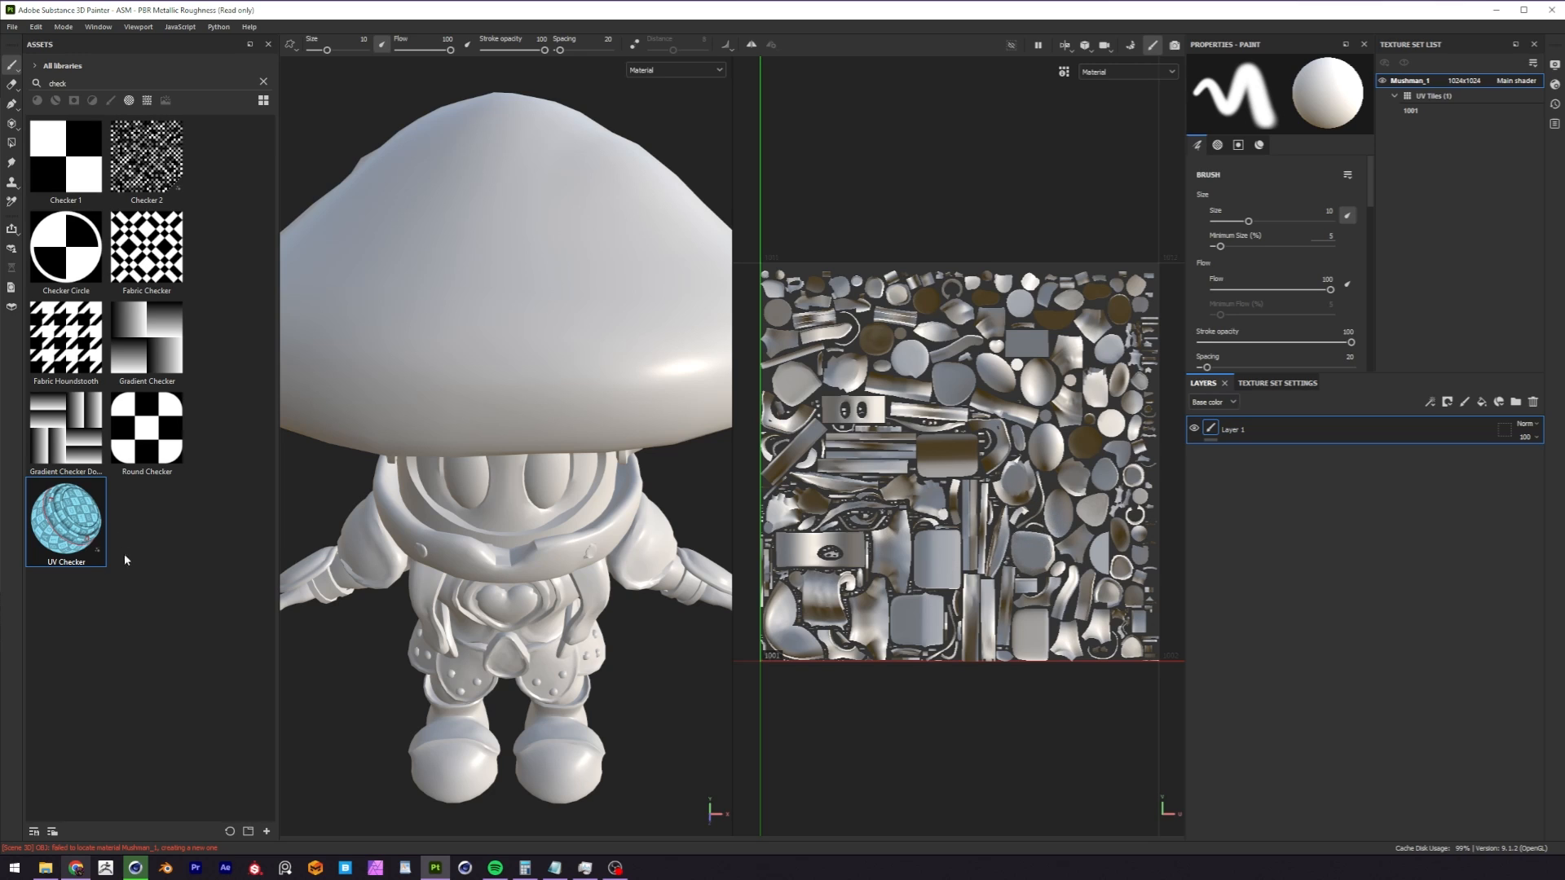
Add the UV Checker generator to the Mushman_1 texture set and inspect the pattern on the character's body.
left_click_drag(95, 545, 566, 387)
scroll(552, 470, "up", 3)
left_click_drag(488, 453, 542, 471, "alt")
right_click_drag(522, 497, 533, 591, "alt")
middle_click_drag(534, 591, 531, 493, "alt")
left_click_drag(531, 493, 489, 529, "alt")
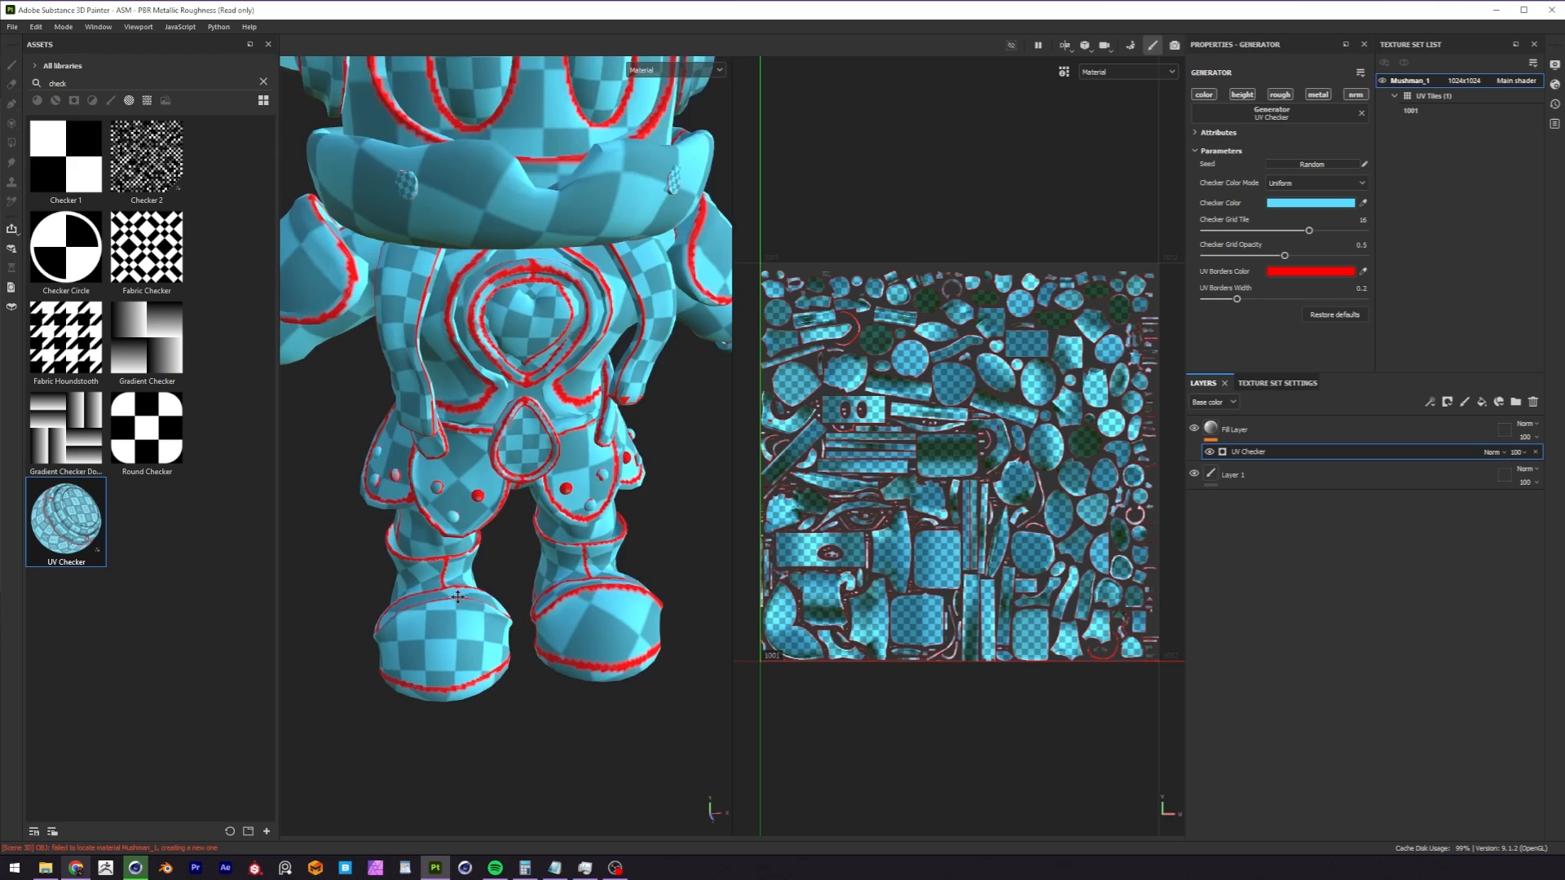
Compare the checker scale and UV borders on the two boots with the rest of the character.
middle_click_drag(481, 636, 479, 507, "alt")
scroll(473, 522, "up", 2)
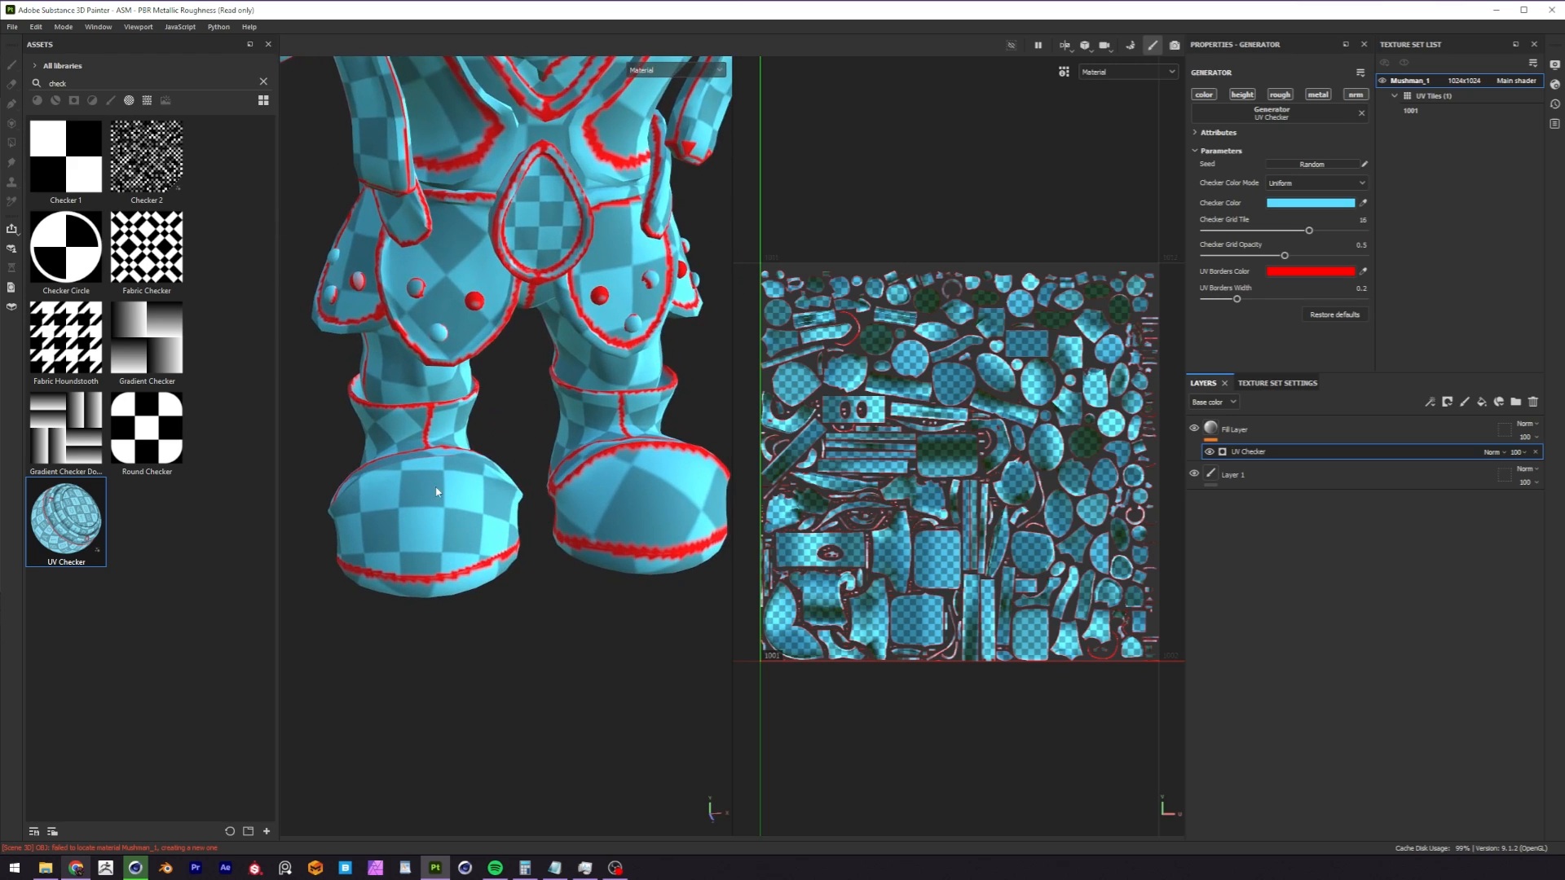
left_click_drag(447, 495, 330, 476, "alt")
left_click_drag(399, 554, 562, 479, "alt")
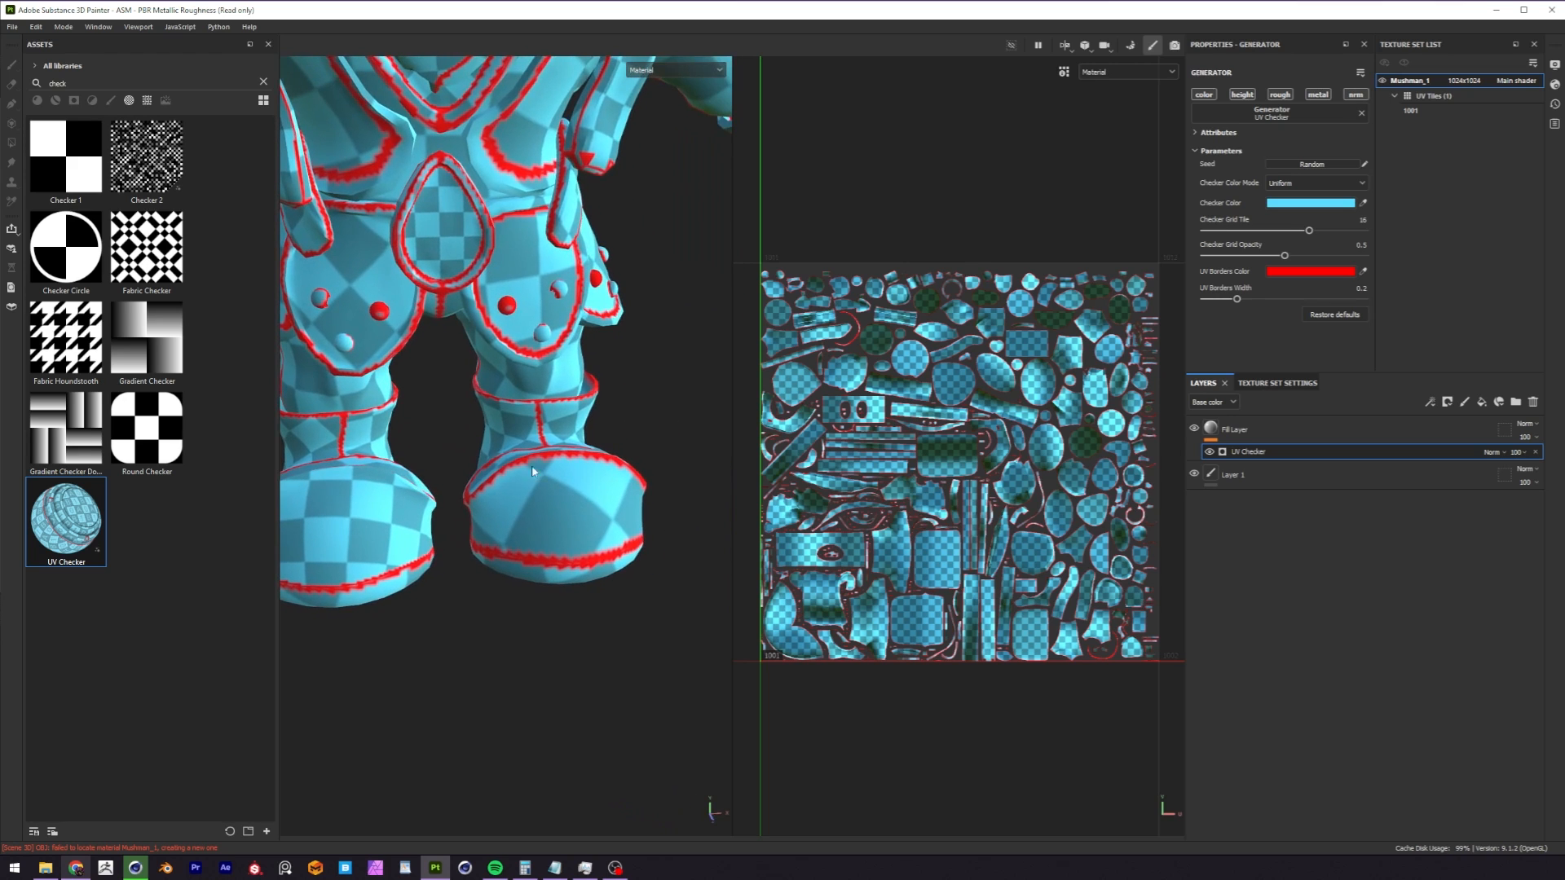
scroll(566, 471, "down", 5)
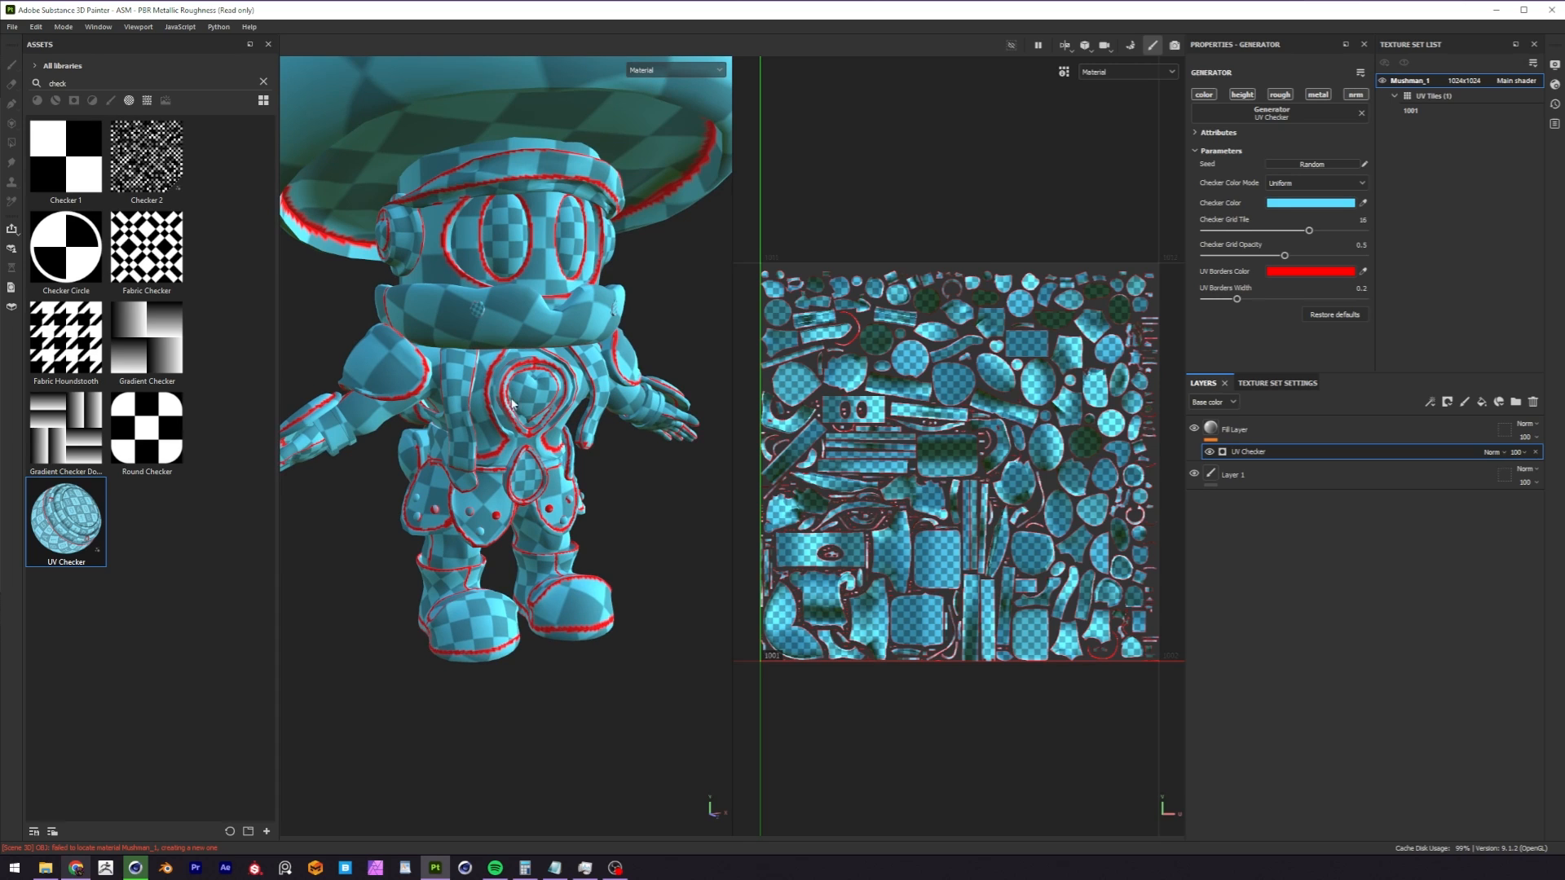
middle_click_drag(513, 403, 526, 492, "alt")
right_click_drag(526, 492, 480, 463, "alt")
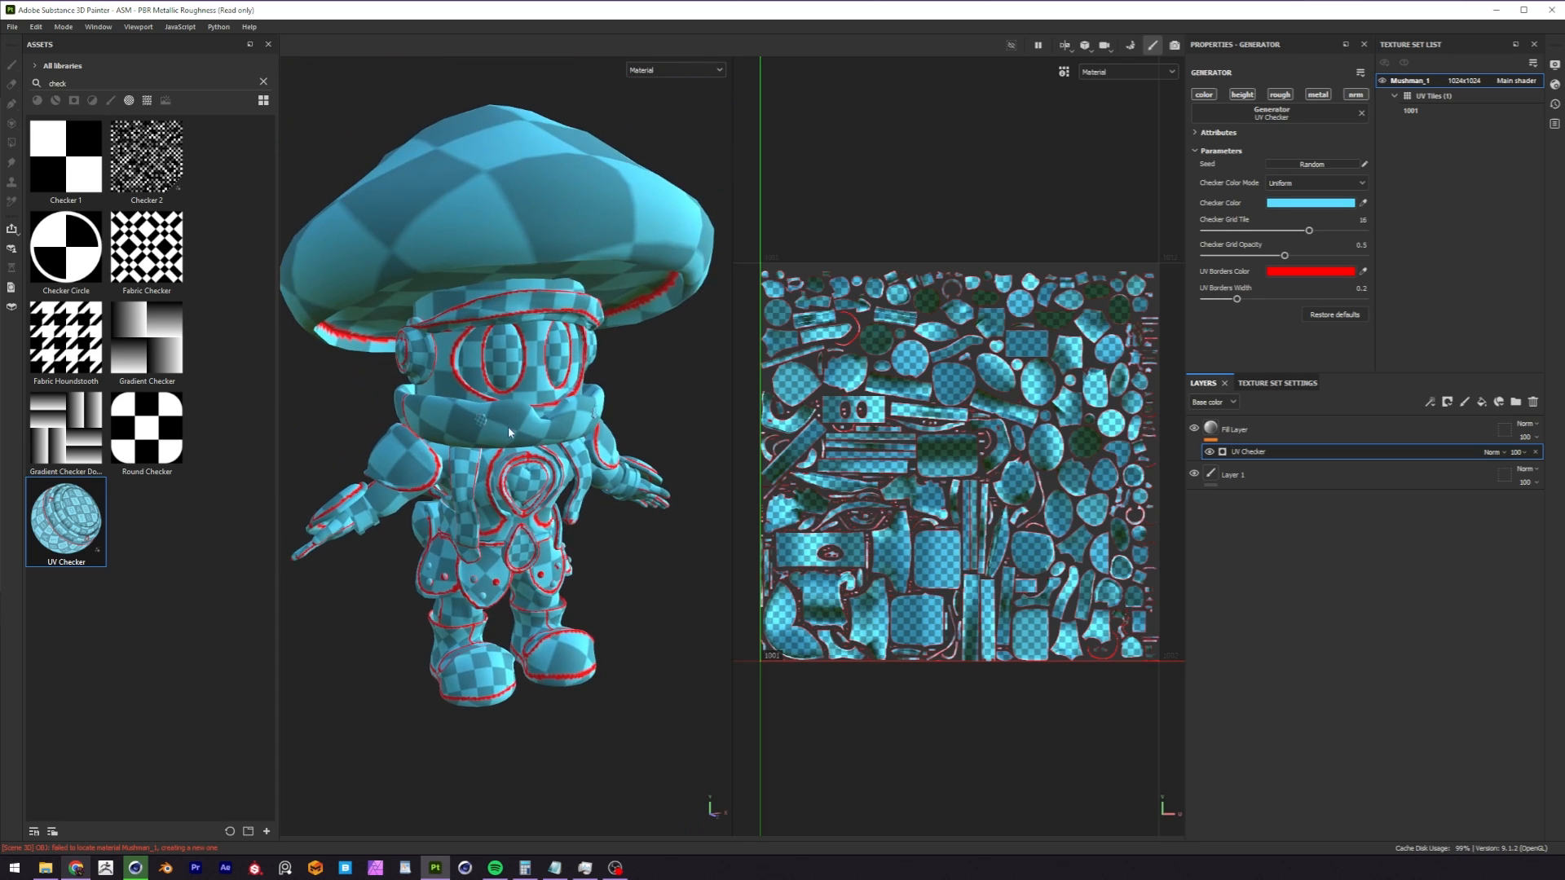
Create a new project from MushMan_Start_Wrong UVs One Material.obj with the auto-unwrap UV islands option set to Recompute all.
left_click(12, 26)
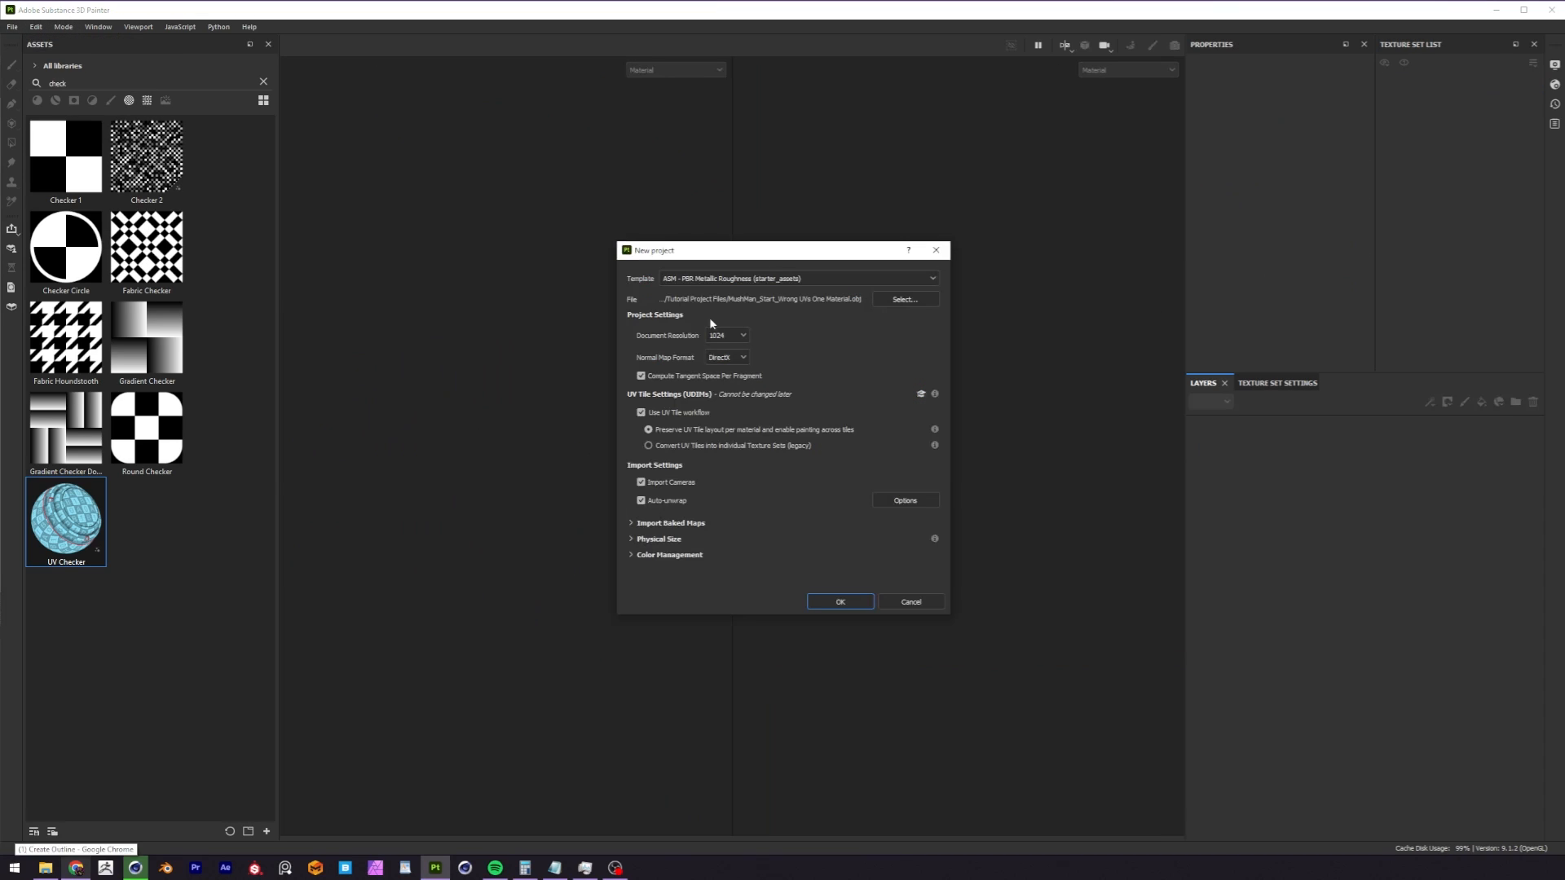
left_click(903, 501)
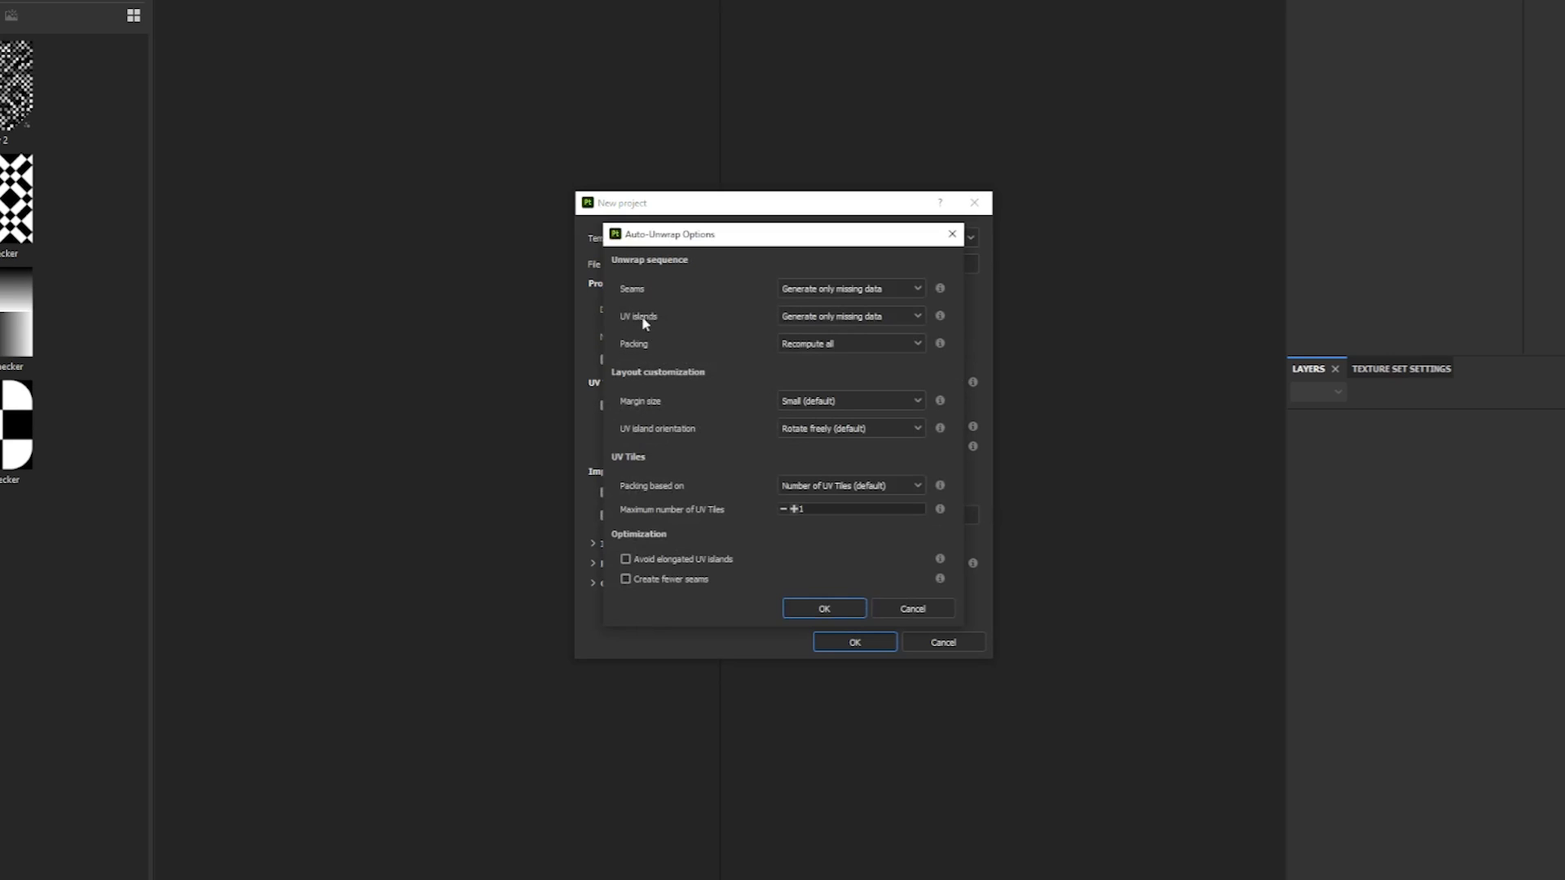
left_click(896, 315)
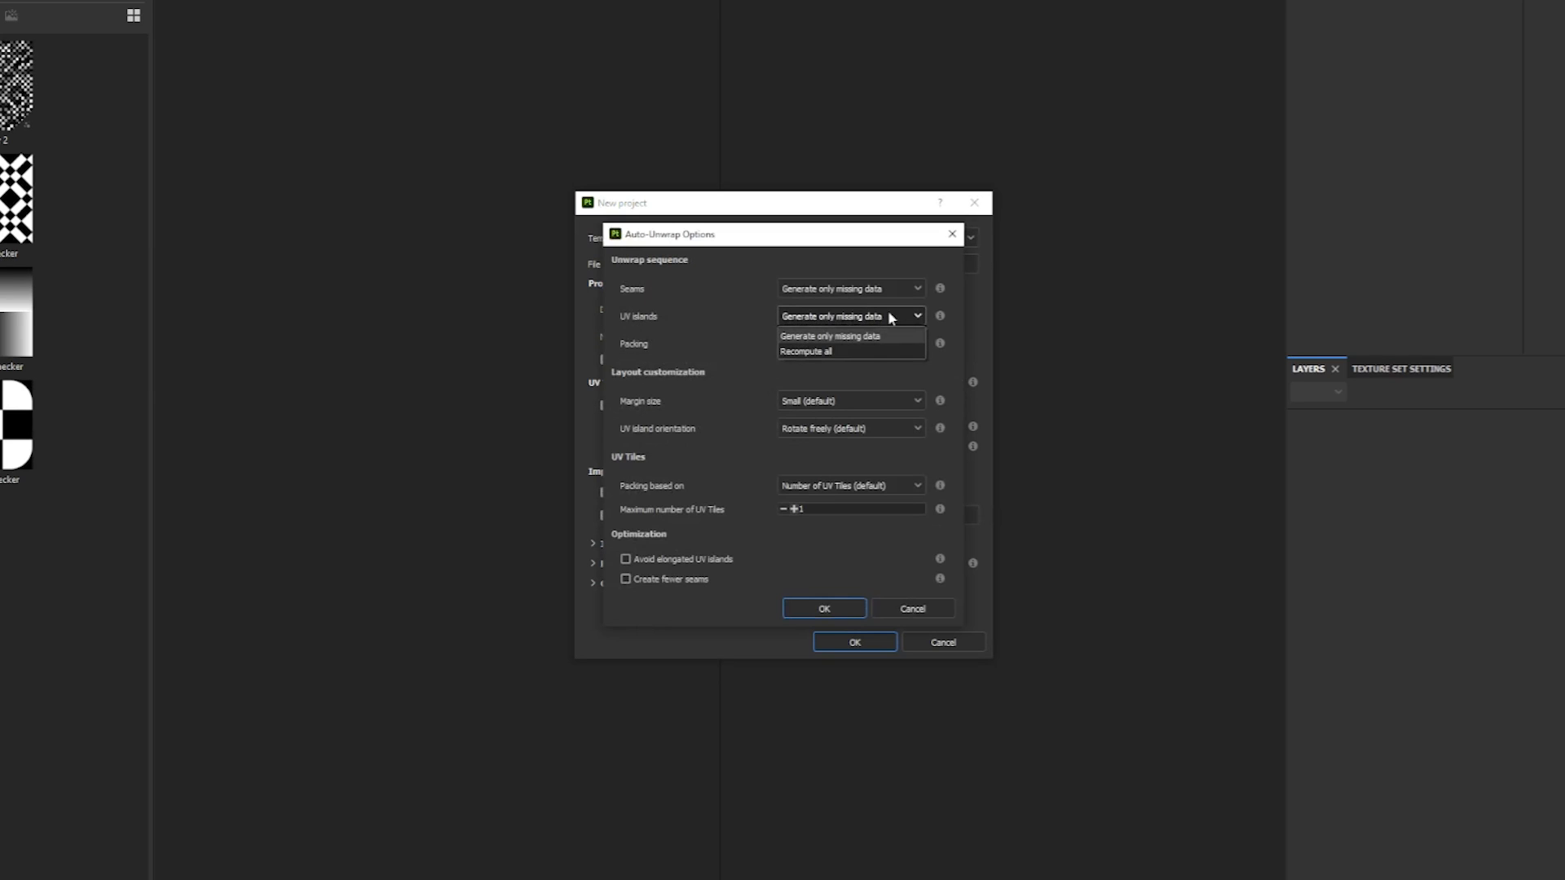
left_click(815, 352)
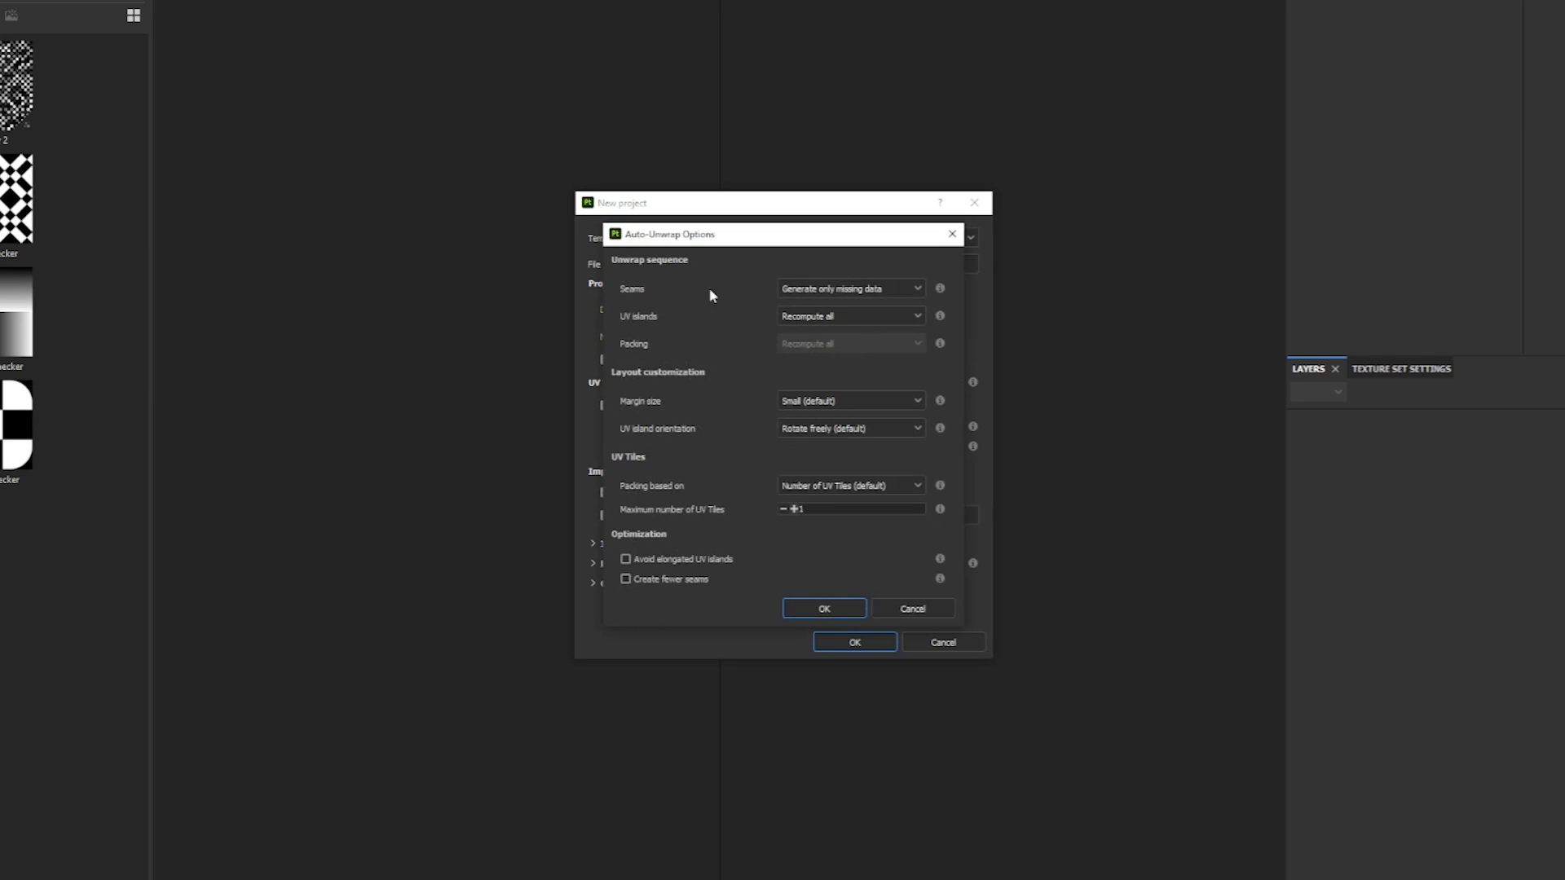
left_click(827, 609)
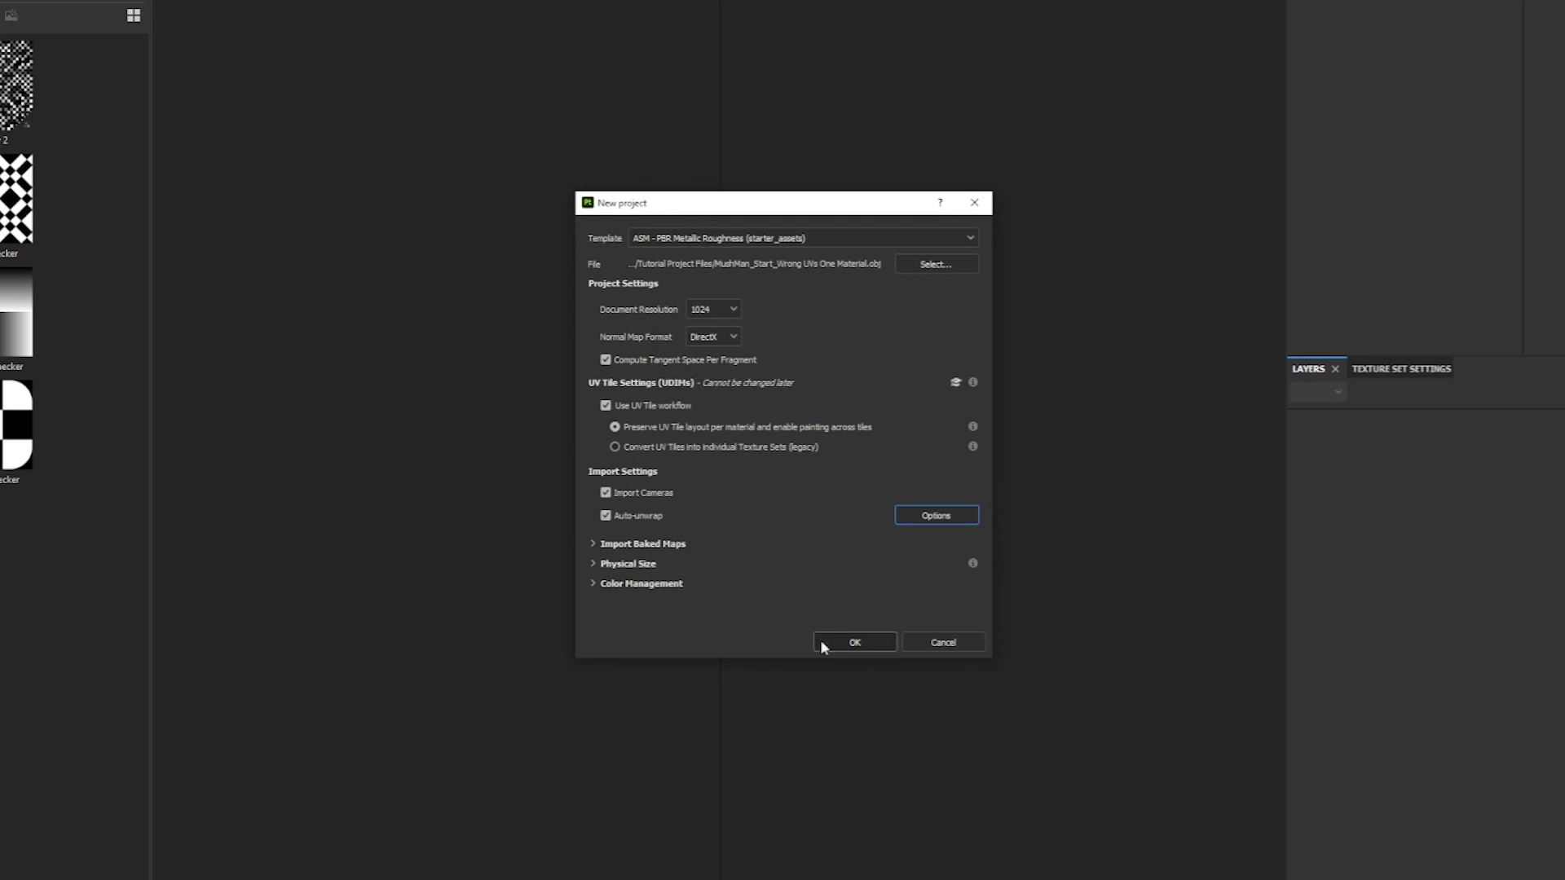
left_click(856, 644)
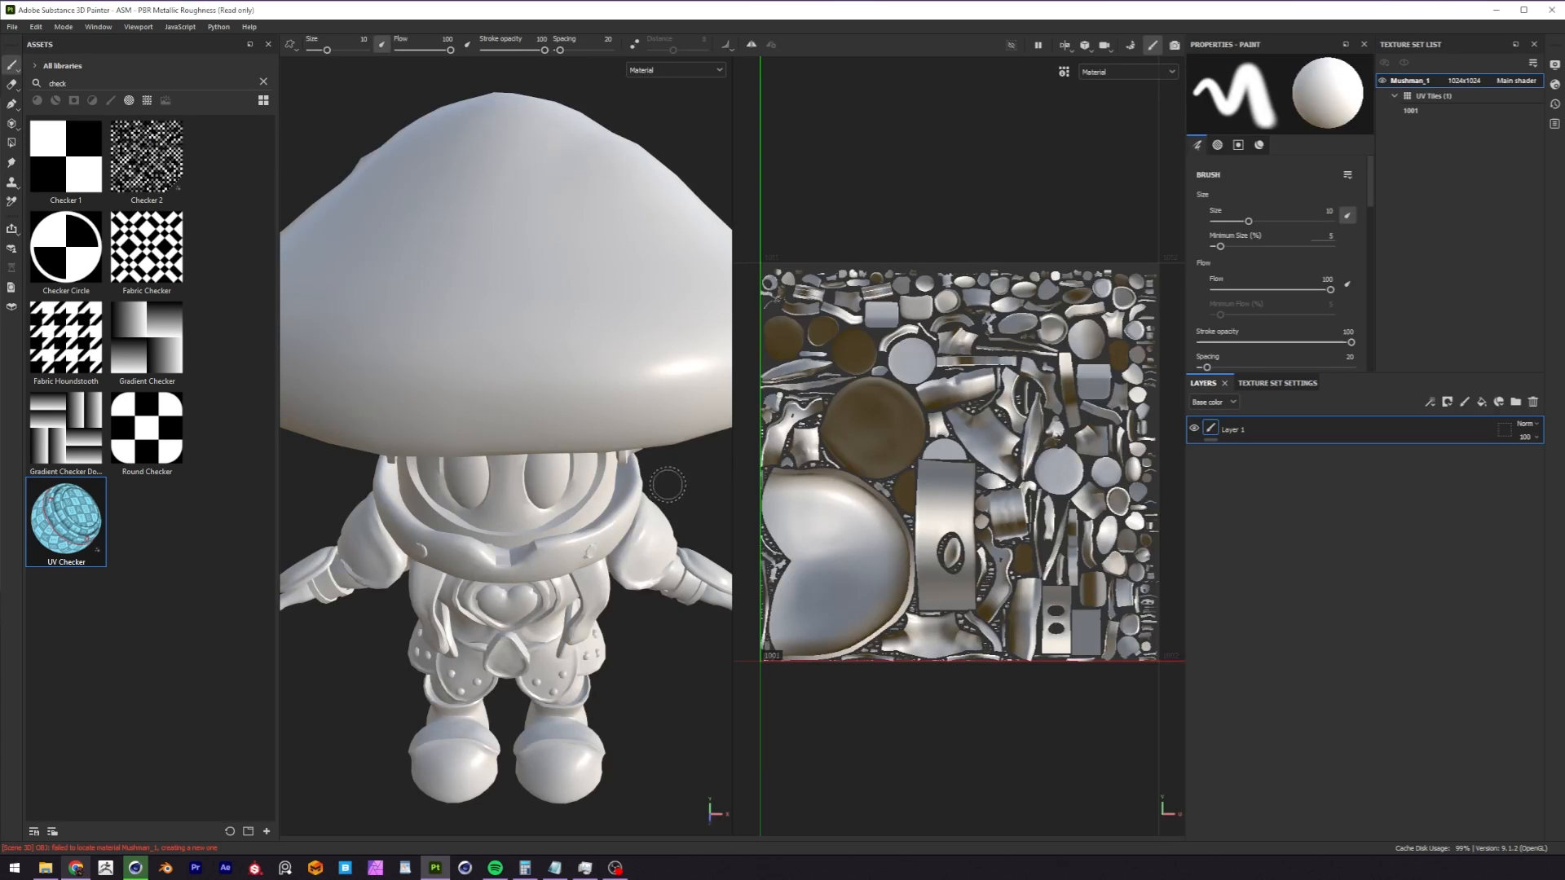
Apply the UV Checker generator to the Mushman_1 texture set and view it on the front of the character.
left_click_drag(605, 498, 515, 520, "alt+shift")
scroll(551, 538, "down", 1)
middle_click_drag(551, 538, 560, 513, "alt")
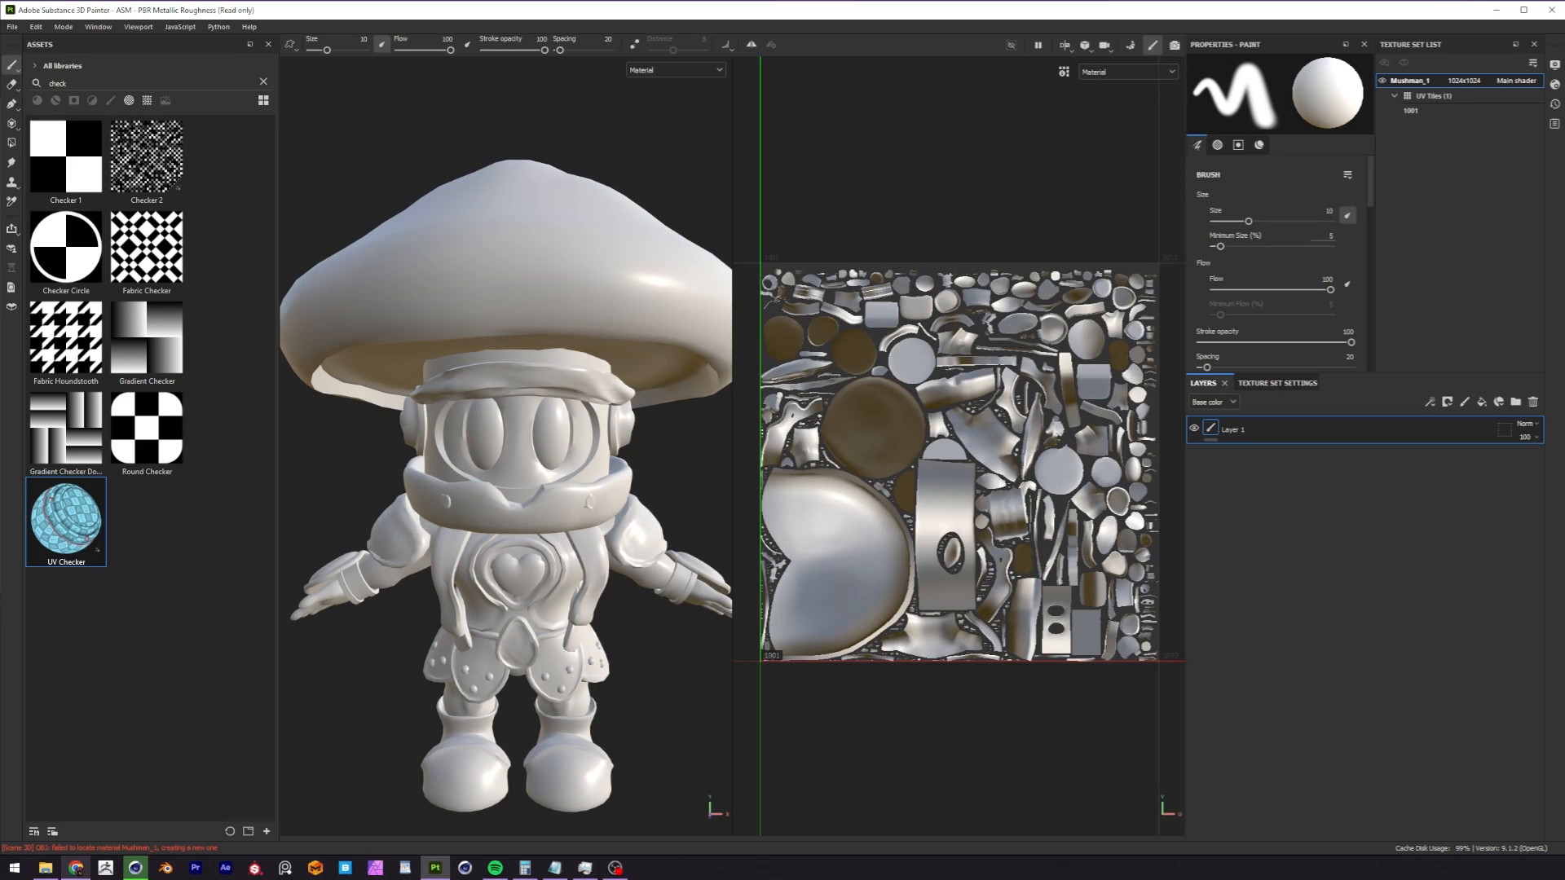
left_click_drag(81, 524, 507, 461)
left_click_drag(507, 461, 548, 477, "alt")
middle_click_drag(555, 594, 506, 533, "alt")
right_click_drag(506, 533, 633, 493, "alt")
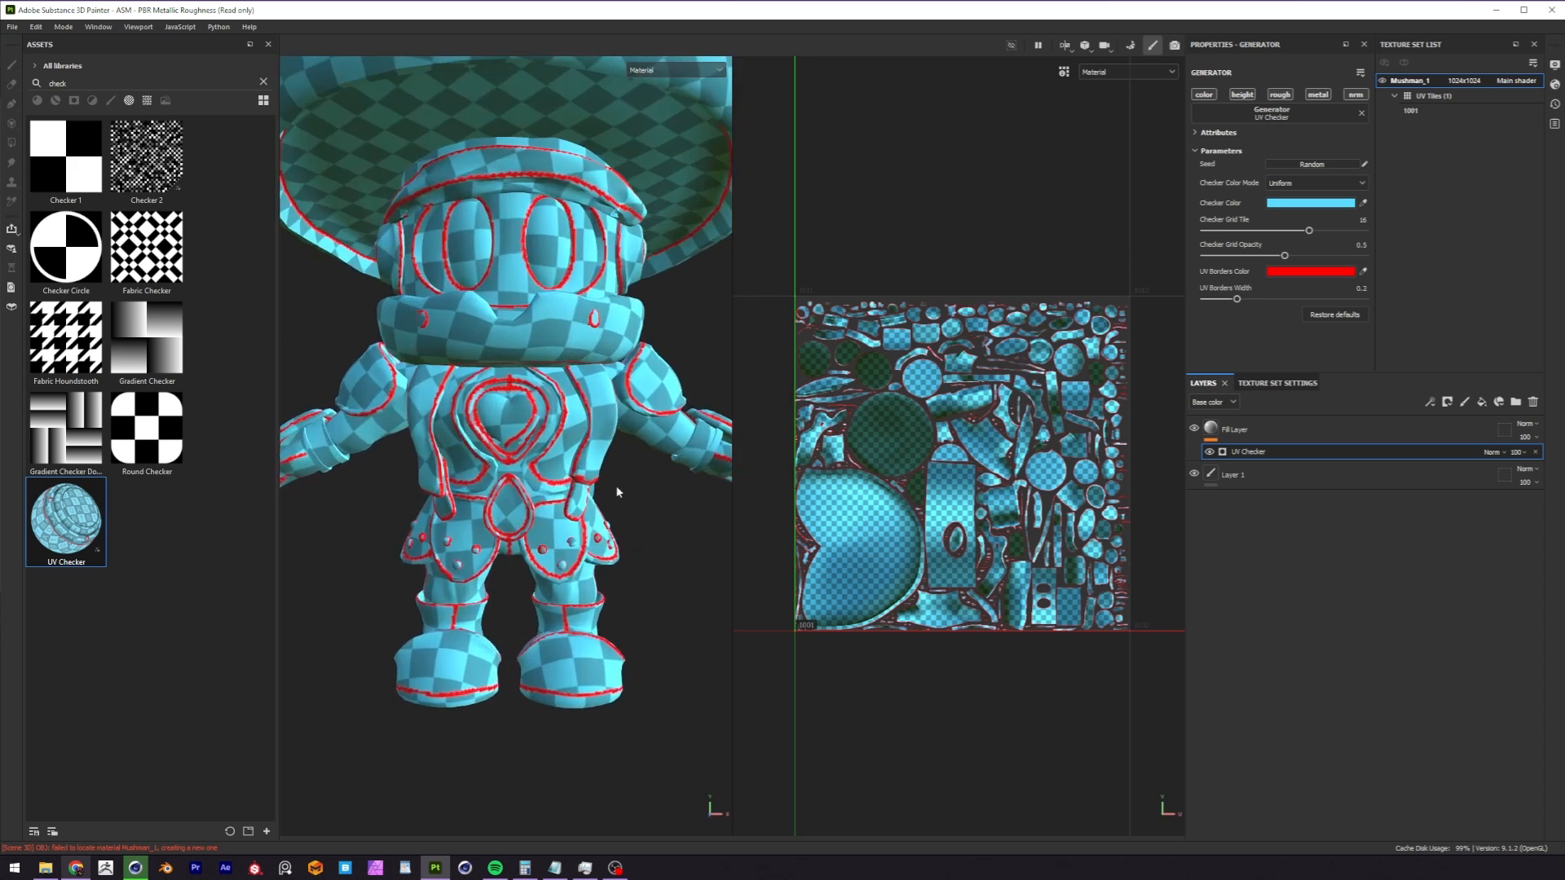
Examine the checker pattern and UV borders on the character's backpack, back and torso.
middle_click_drag(516, 560, 528, 499, "alt")
left_click_drag(528, 499, 893, 506, "alt")
right_click_drag(538, 350, 744, 294, "alt")
middle_click_drag(546, 350, 478, 427, "alt")
left_click_drag(478, 426, 379, 412, "alt")
right_click_drag(457, 388, 544, 412, "alt")
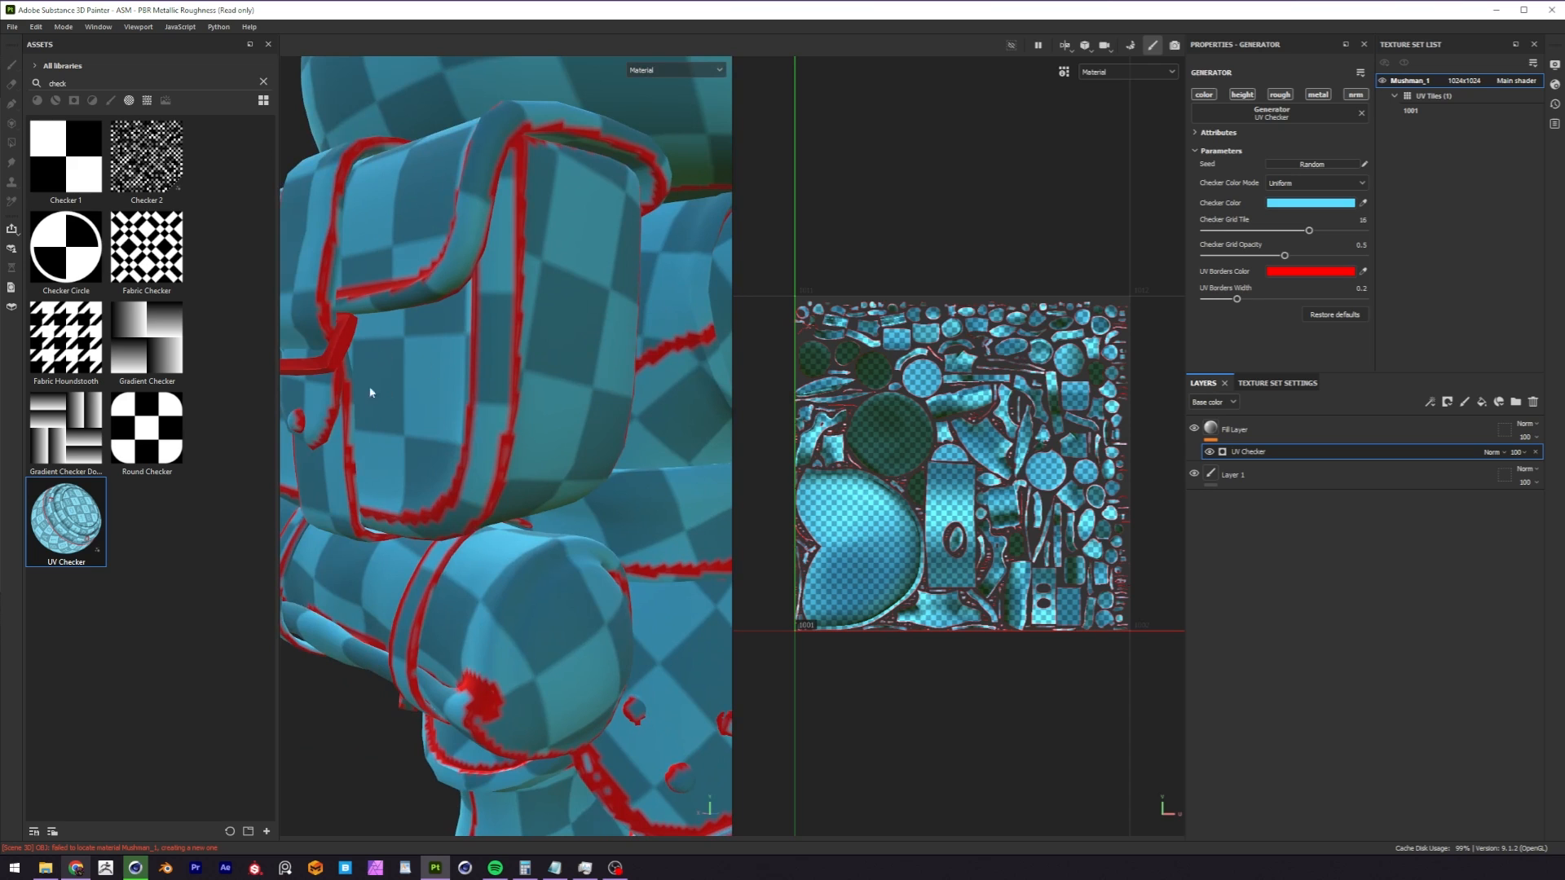
right_click_drag(621, 451, 194, 556, "alt")
left_click_drag(538, 530, 293, 538, "alt")
middle_click_drag(562, 570, 424, 477, "alt")
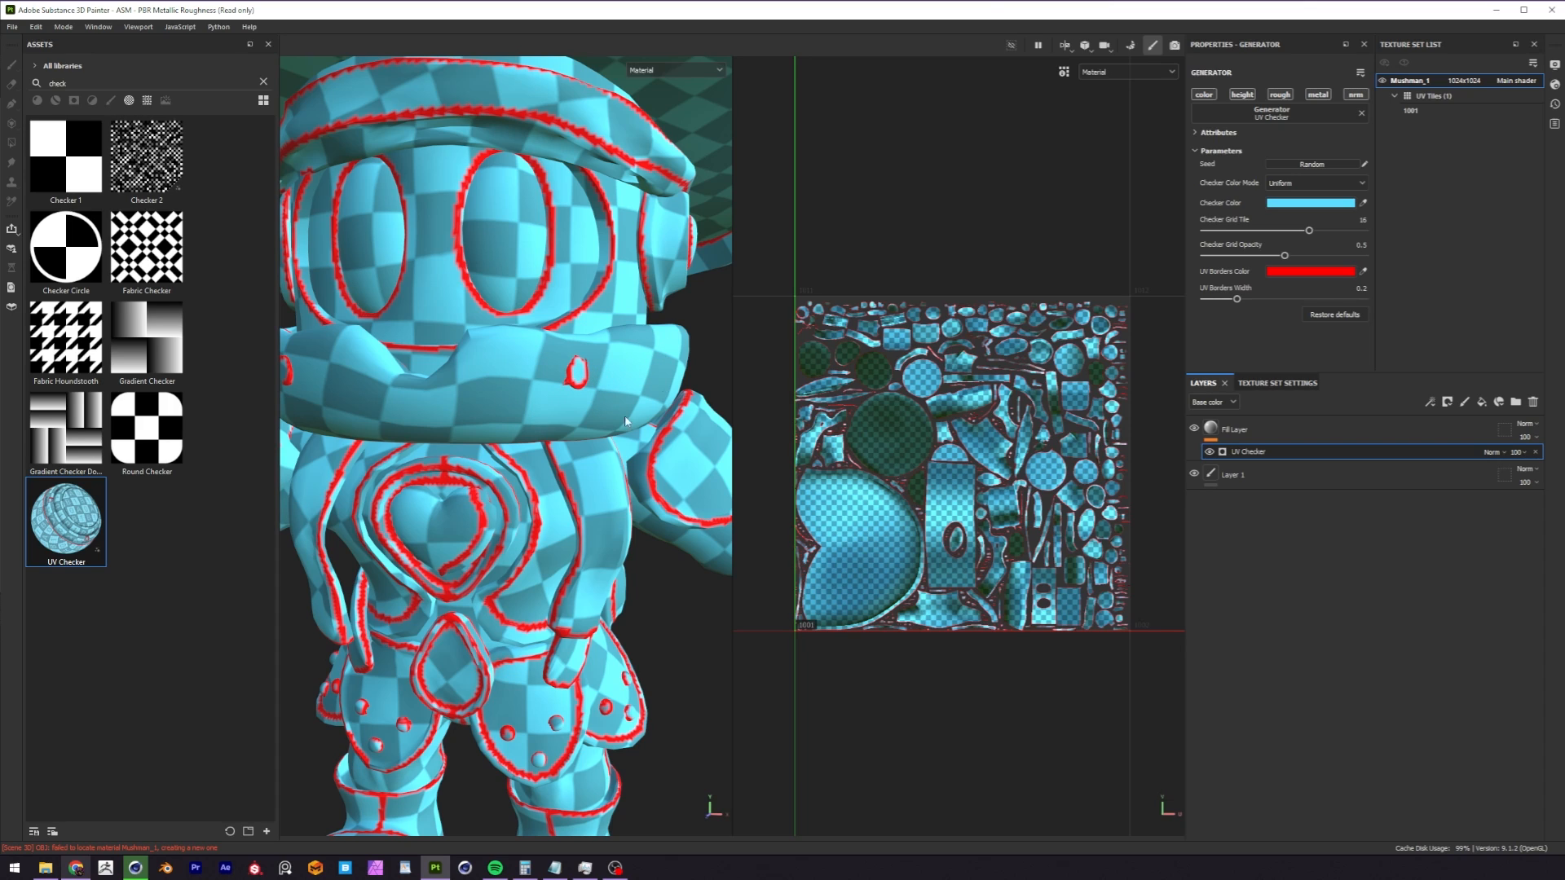
Compare the checker scale on the cap, body and boots with the whole character in view.
scroll(551, 448, "down", 5)
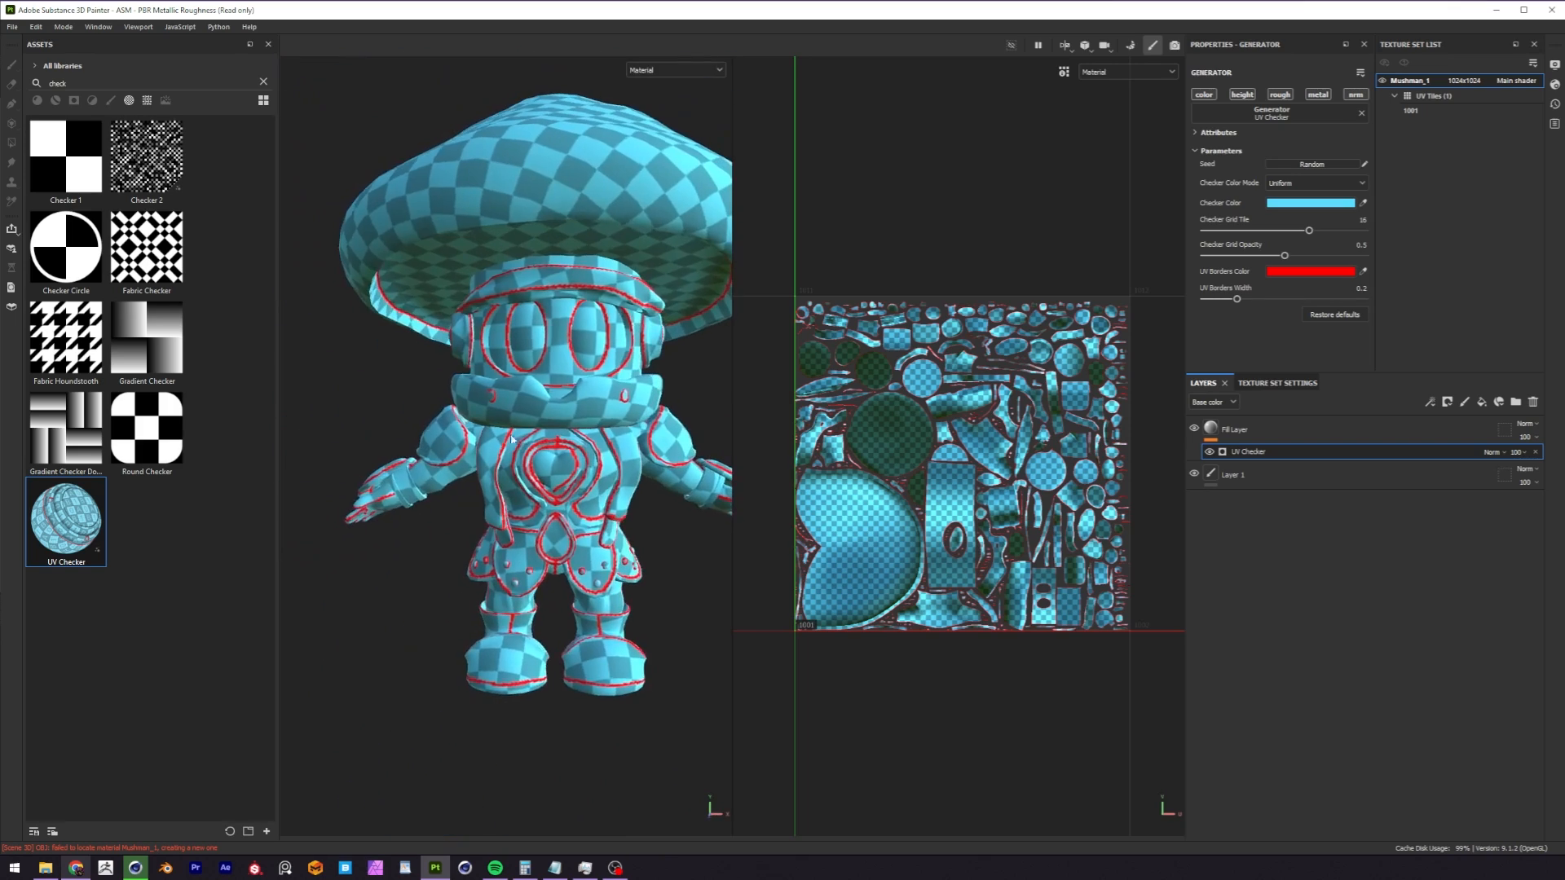
left_click_drag(526, 444, 509, 480, "alt")
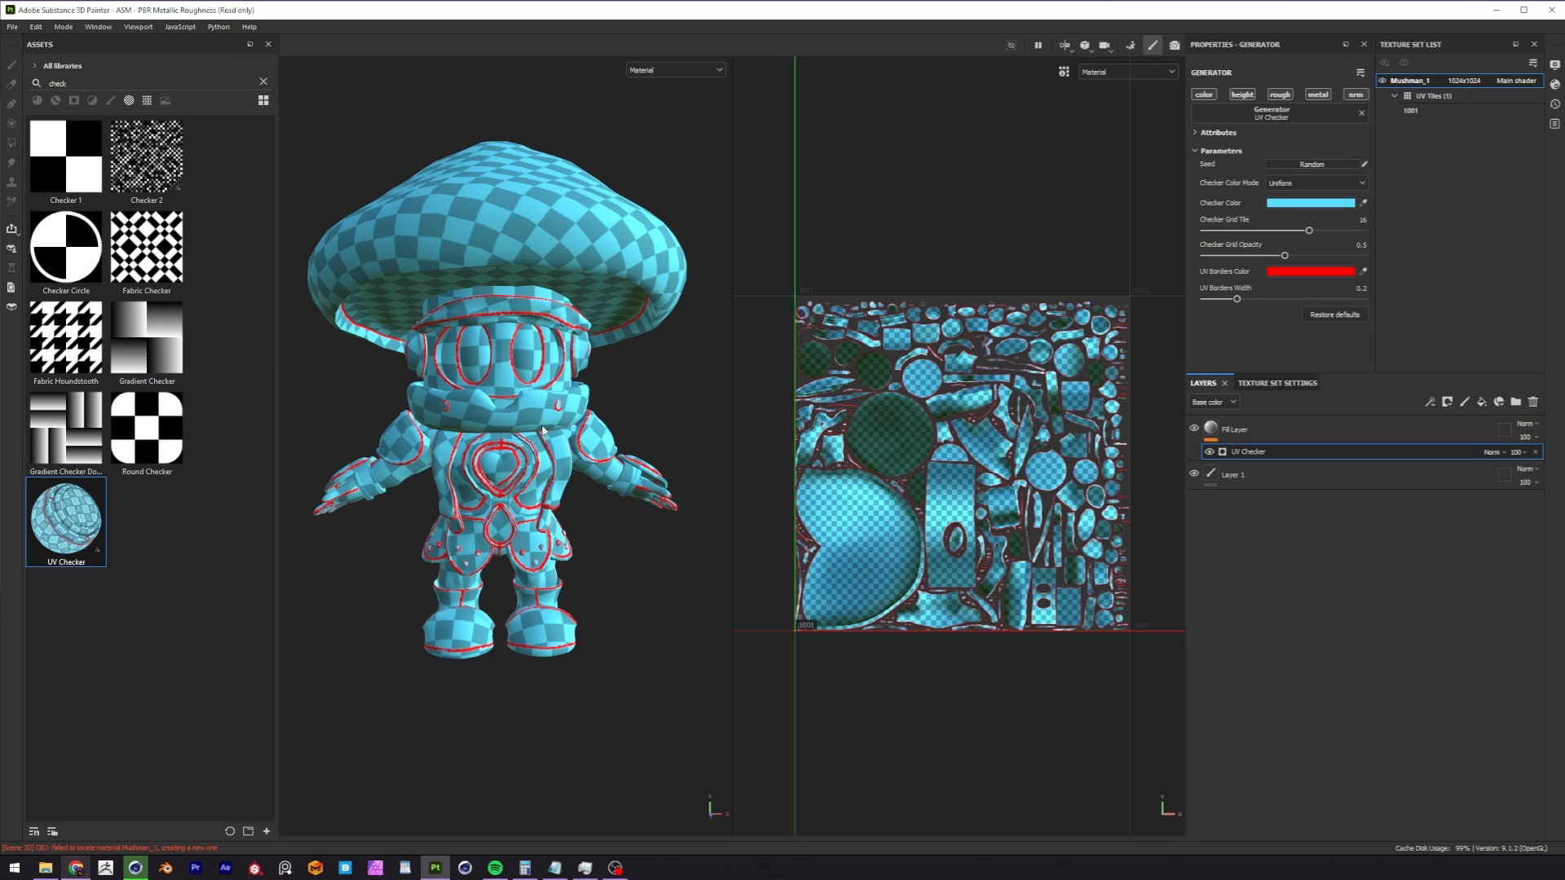
left_click_drag(522, 446, 610, 505, "alt")
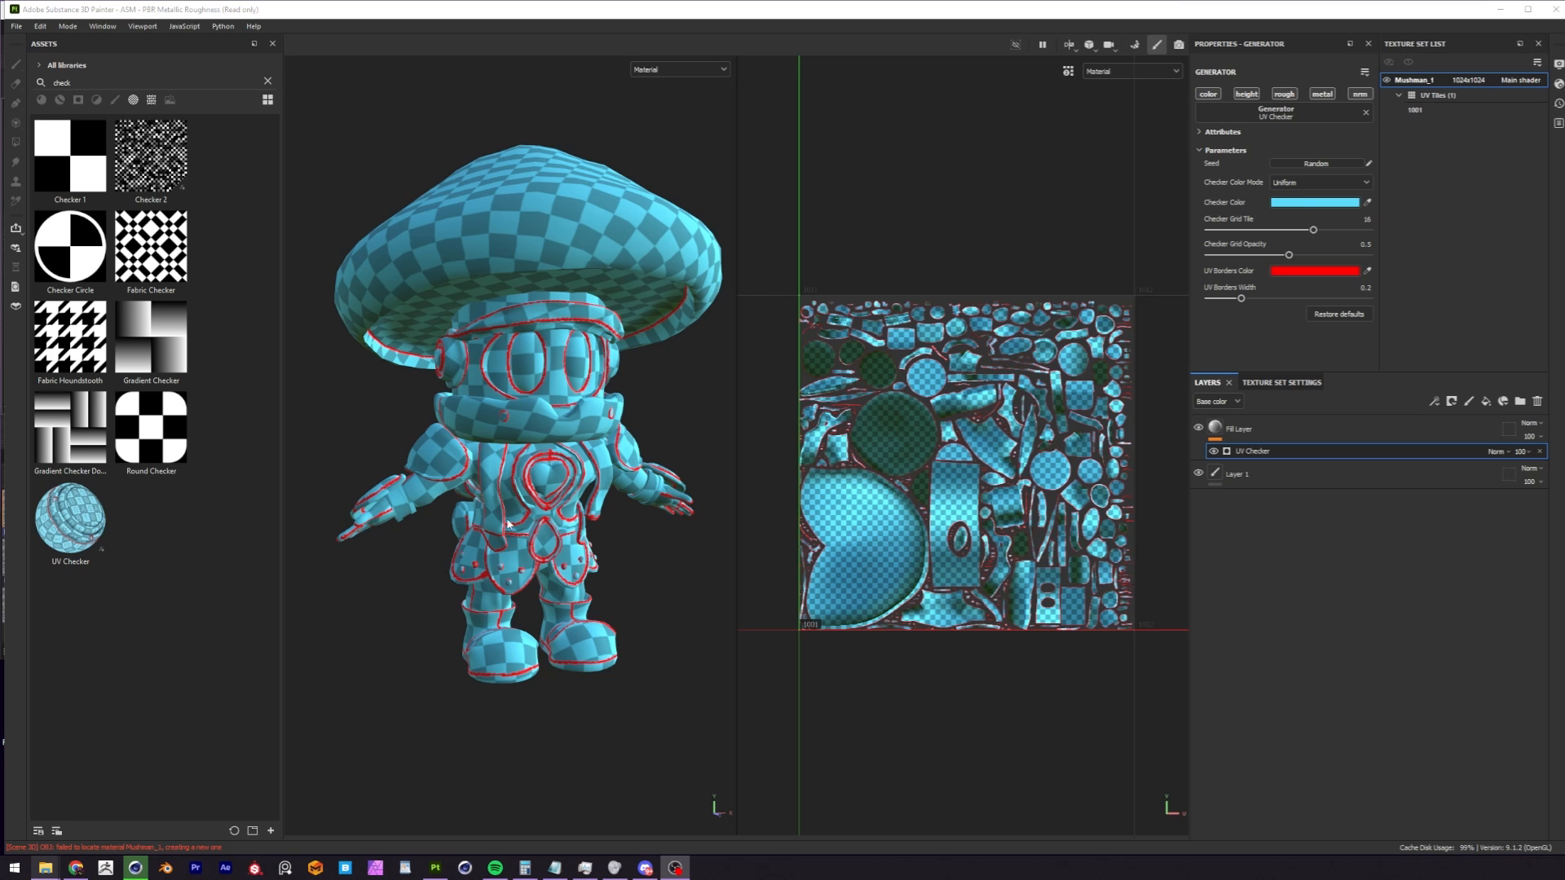
middle_click_drag(543, 463, 540, 464, "alt")
right_click_drag(538, 462, 589, 463, "alt")
left_click_drag(590, 463, 508, 481, "alt")
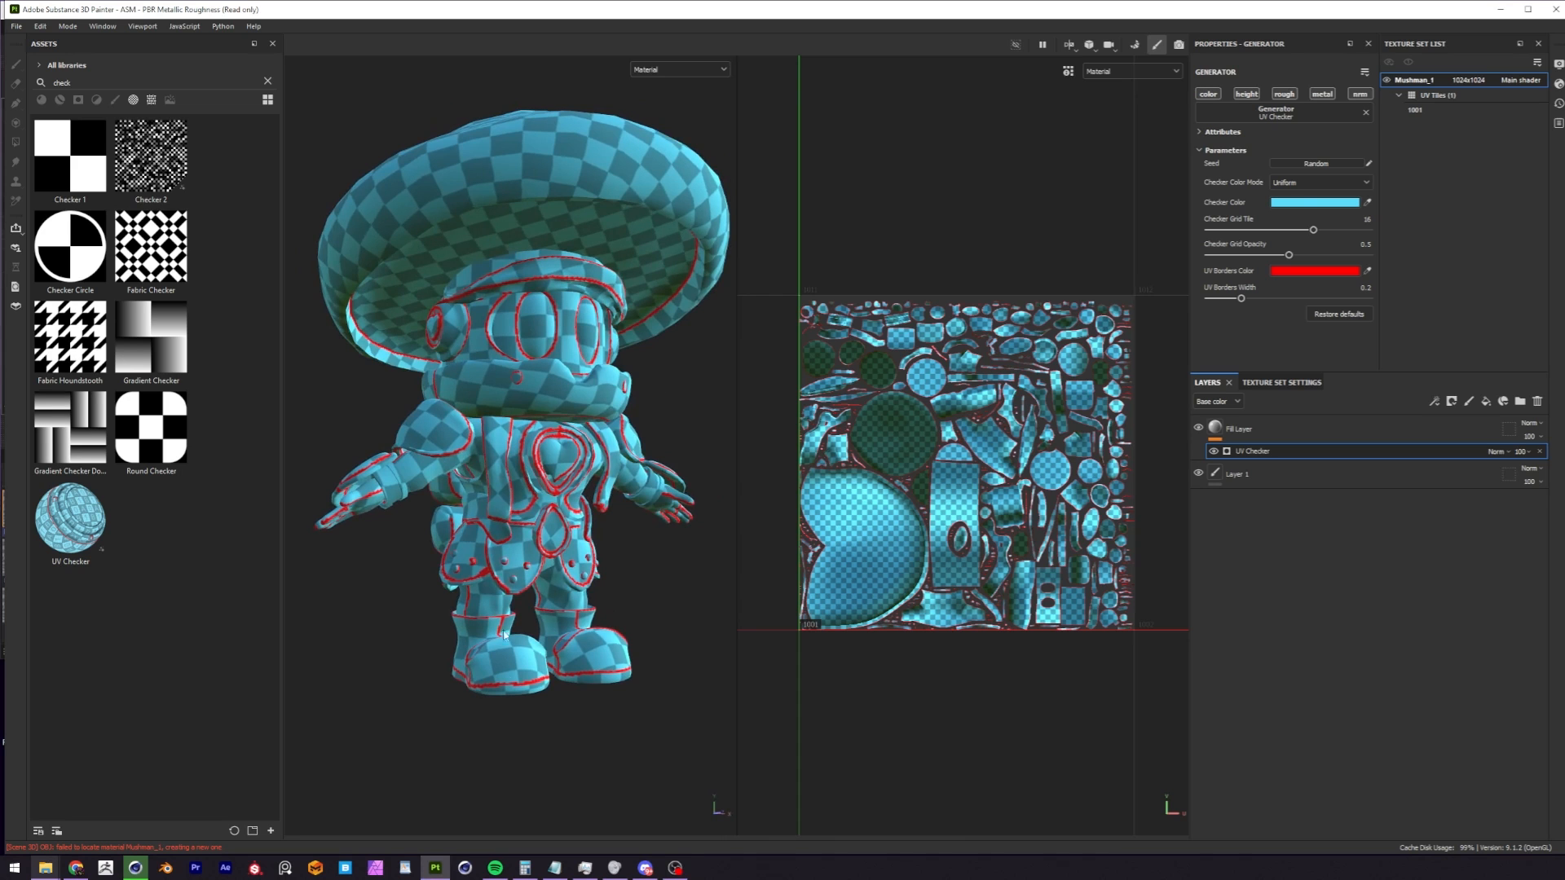
middle_click_drag(523, 561, 519, 589, "alt")
left_click_drag(519, 588, 437, 530, "alt")
right_click_drag(509, 503, 441, 518, "alt")
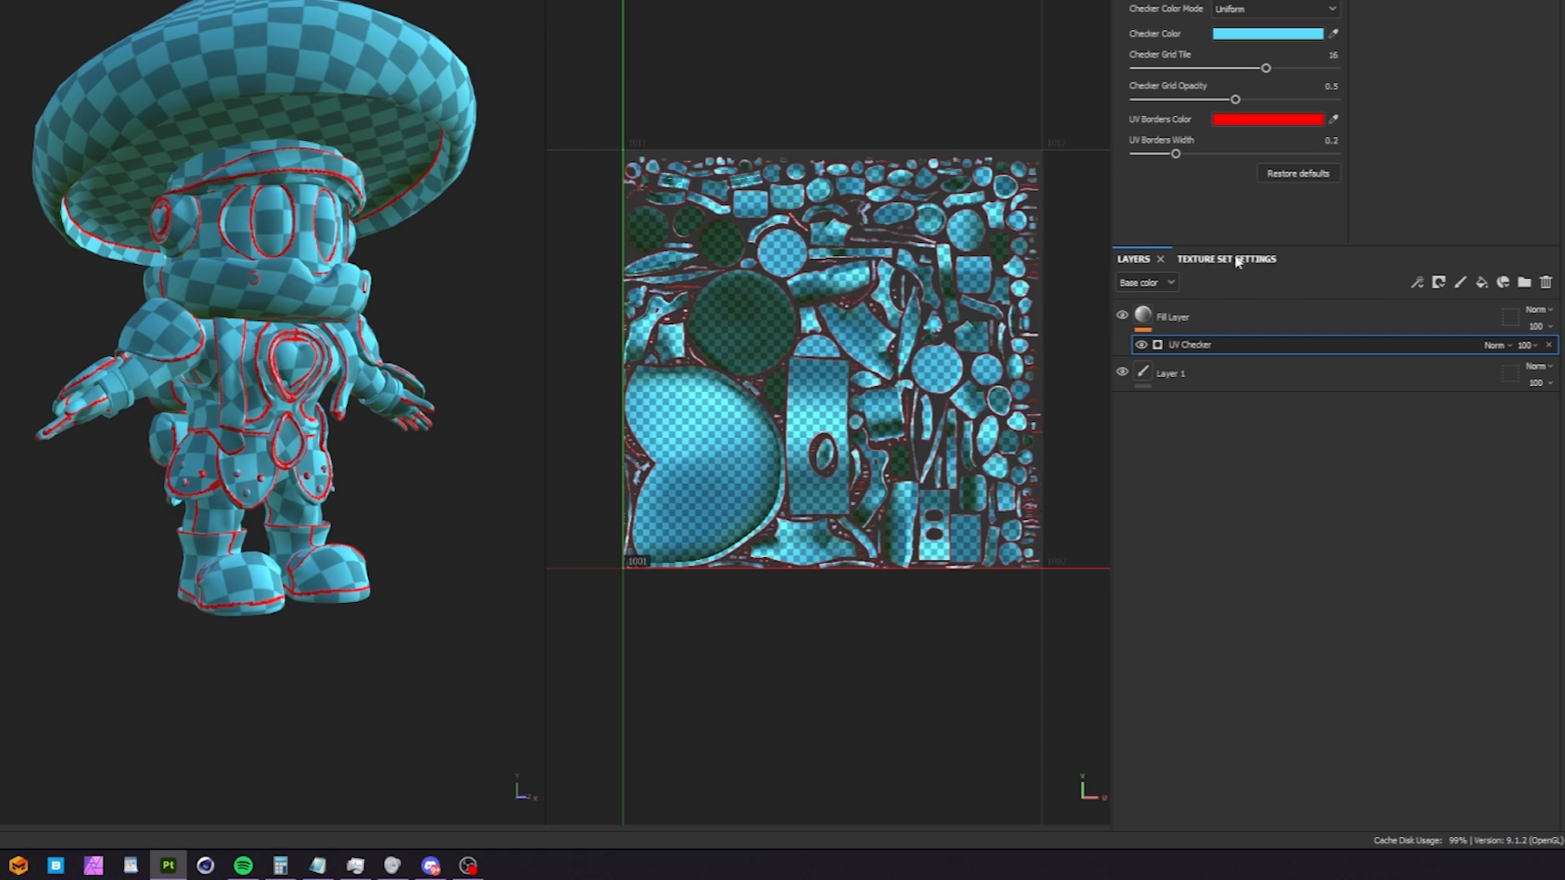
Open the Mushman_1 texture set settings to review its size and examine the checkered character from several angles.
left_click(1292, 383)
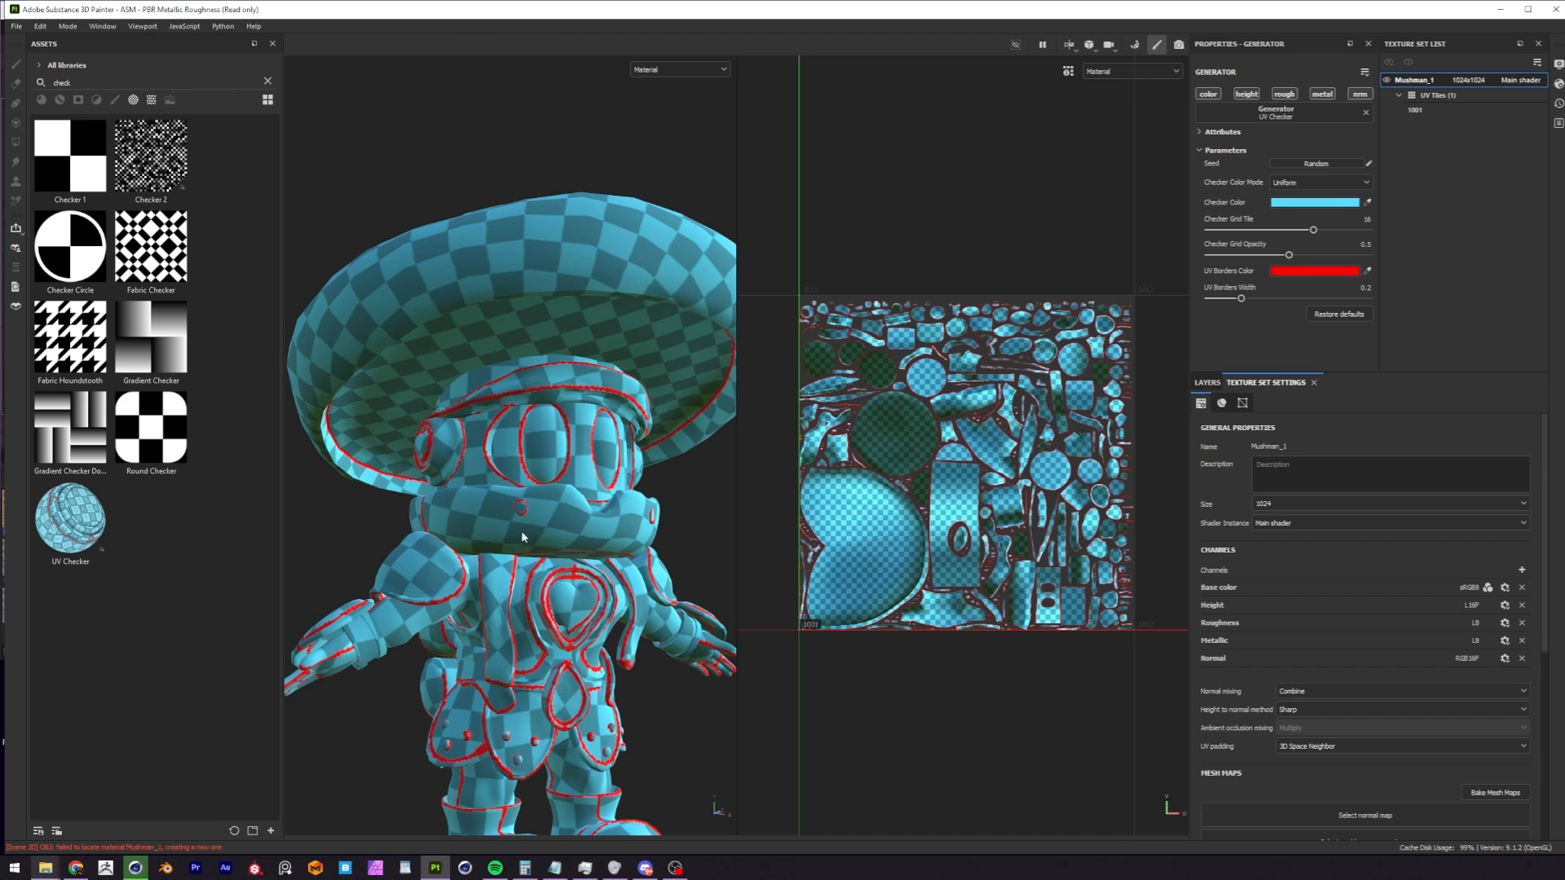
scroll(525, 528, "up", 1)
scroll(525, 528, "down", 1)
right_click_drag(524, 526, 559, 495, "alt")
middle_click_drag(559, 495, 562, 578, "alt")
right_click_drag(574, 509, 497, 515, "alt")
left_click_drag(497, 515, 577, 492, "alt")
right_click_drag(577, 492, 539, 509, "alt")
left_click_drag(539, 509, 609, 505, "alt")
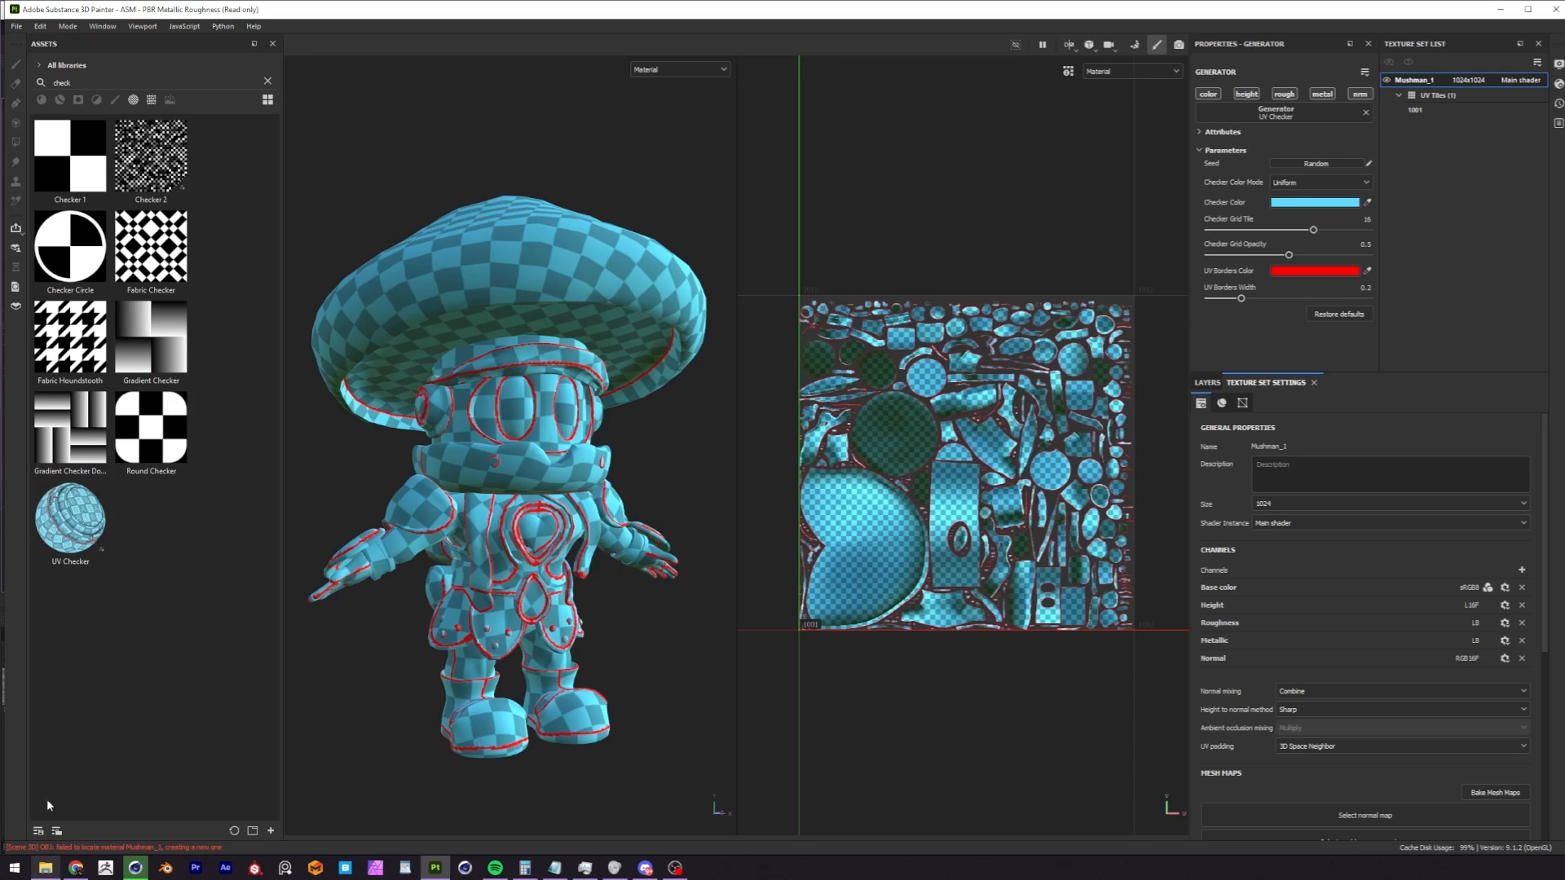
Look through the Tutorial Project Files folder and view the three-material mushroom model in Cinema 4D before returning to Substance 3D Painter.
left_click(45, 868)
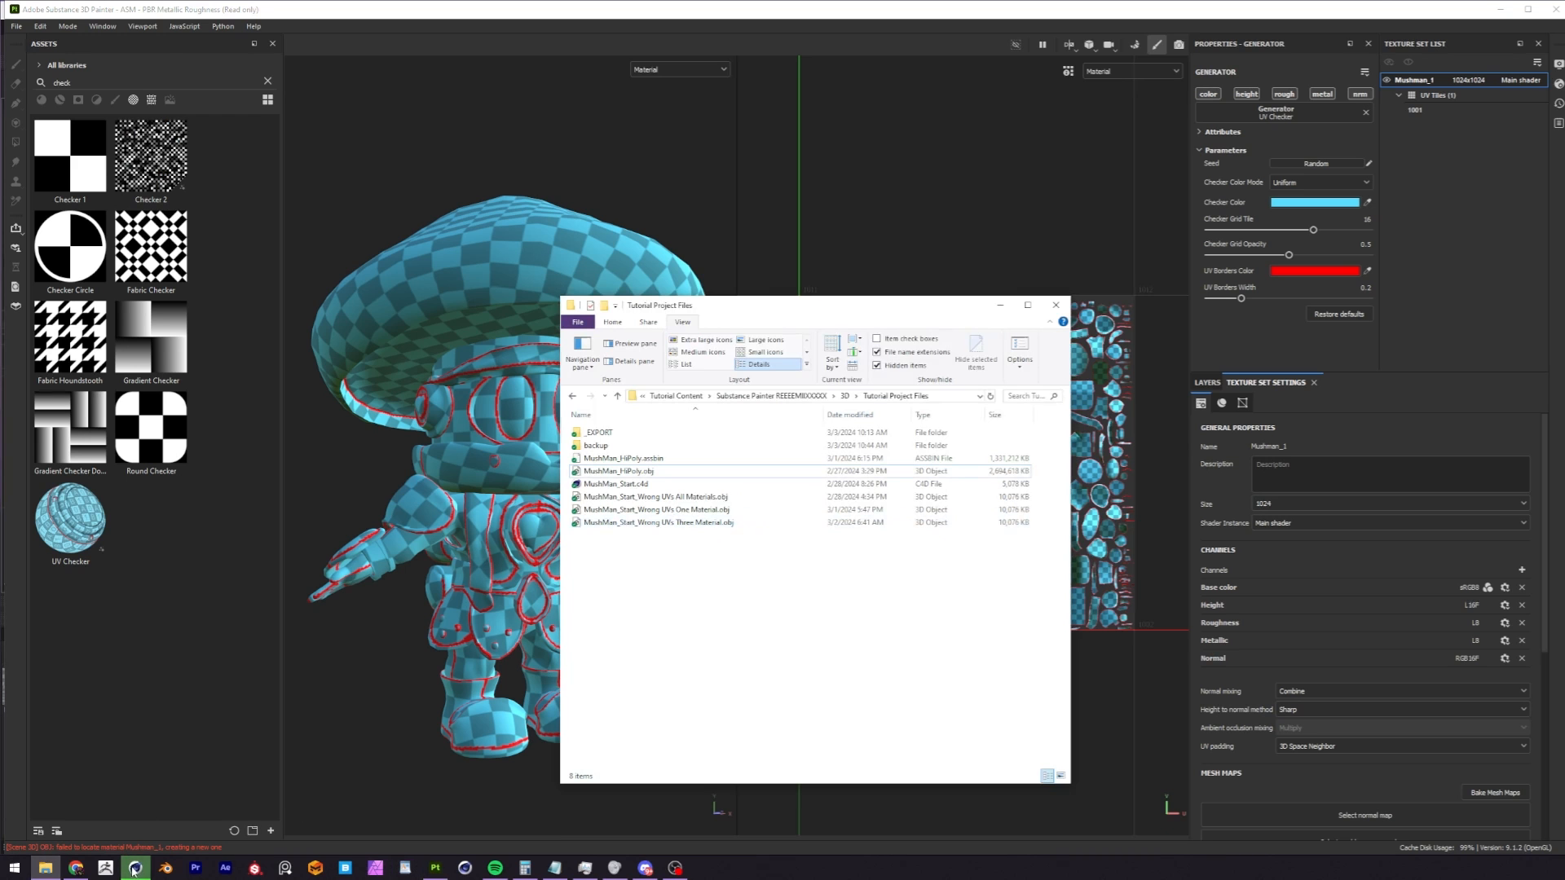
left_click(135, 868)
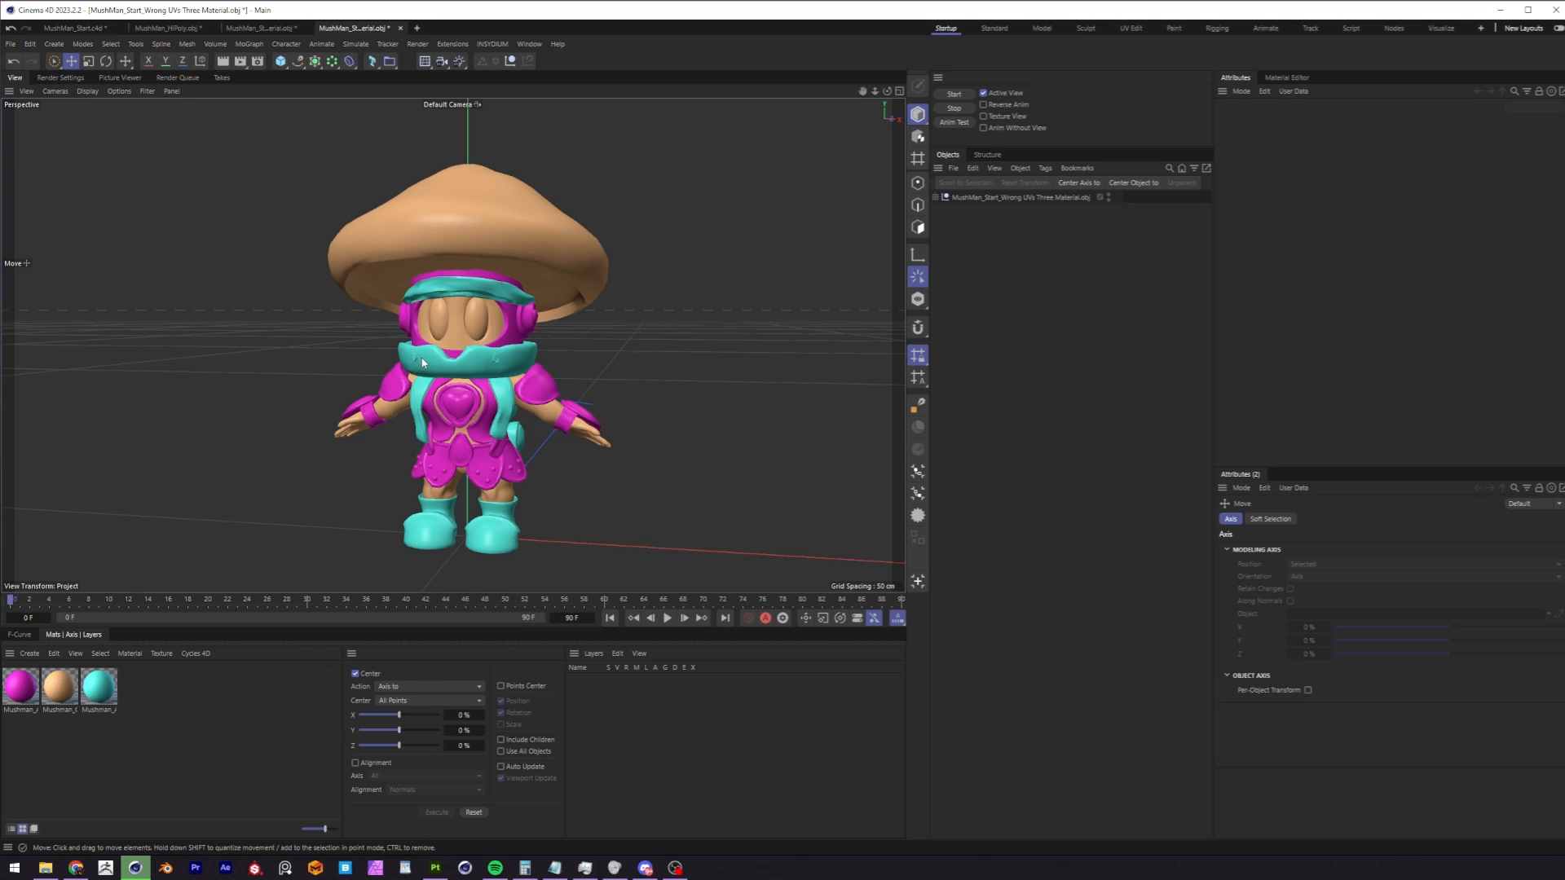
key("alt+Tab")
left_click_drag(544, 454, 526, 576, "alt")
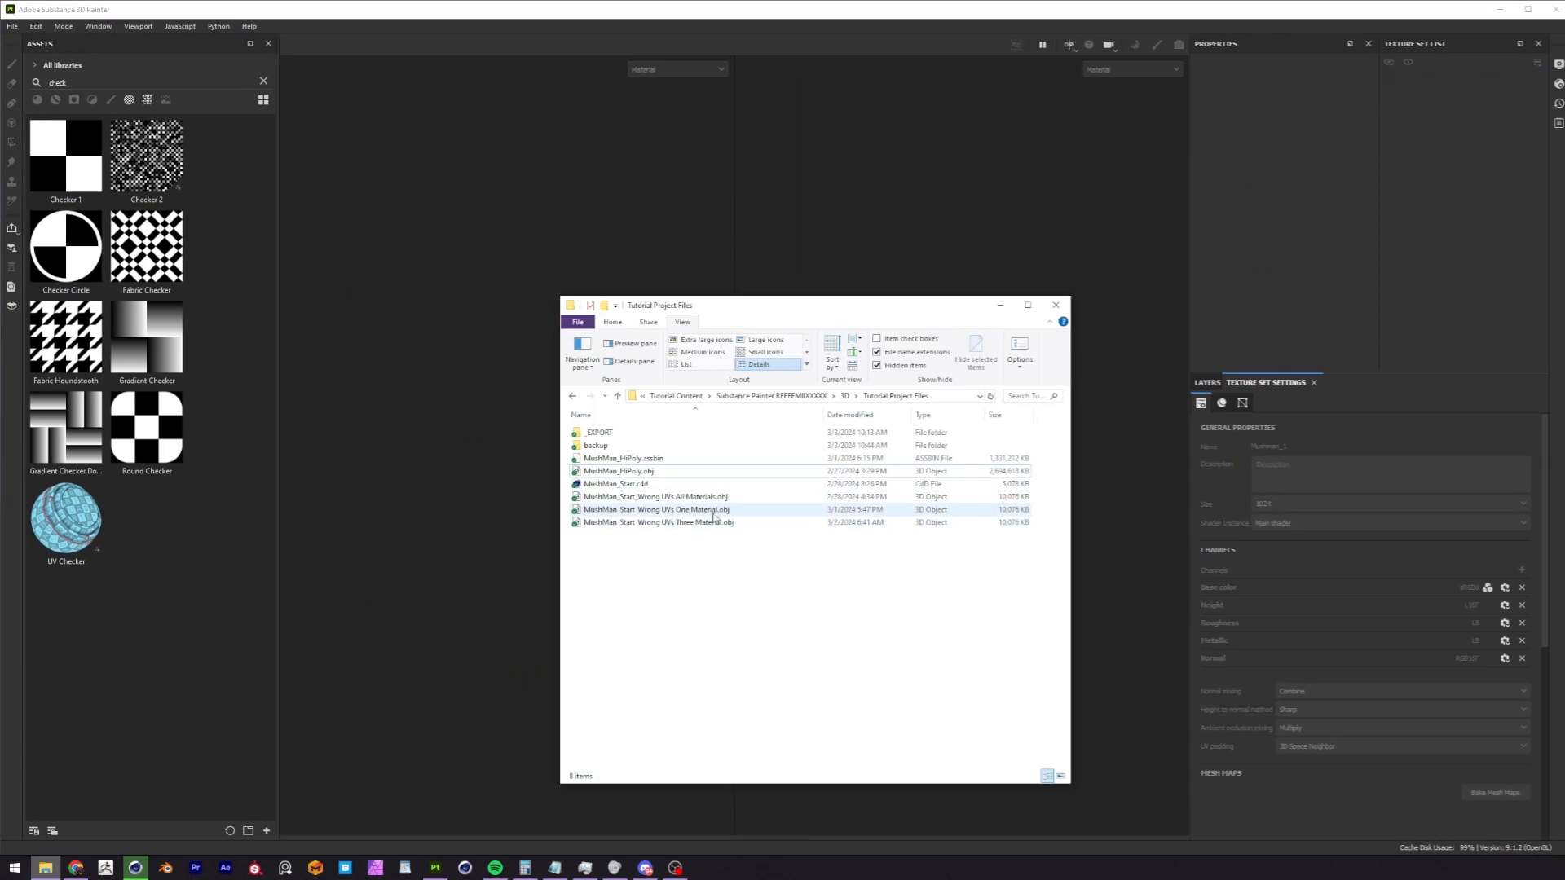
Create a new project from MushMan_Start_Wrong UVs One Material.obj with the auto-unwrap maximum number of UV tiles set to 4.
left_click(705, 509)
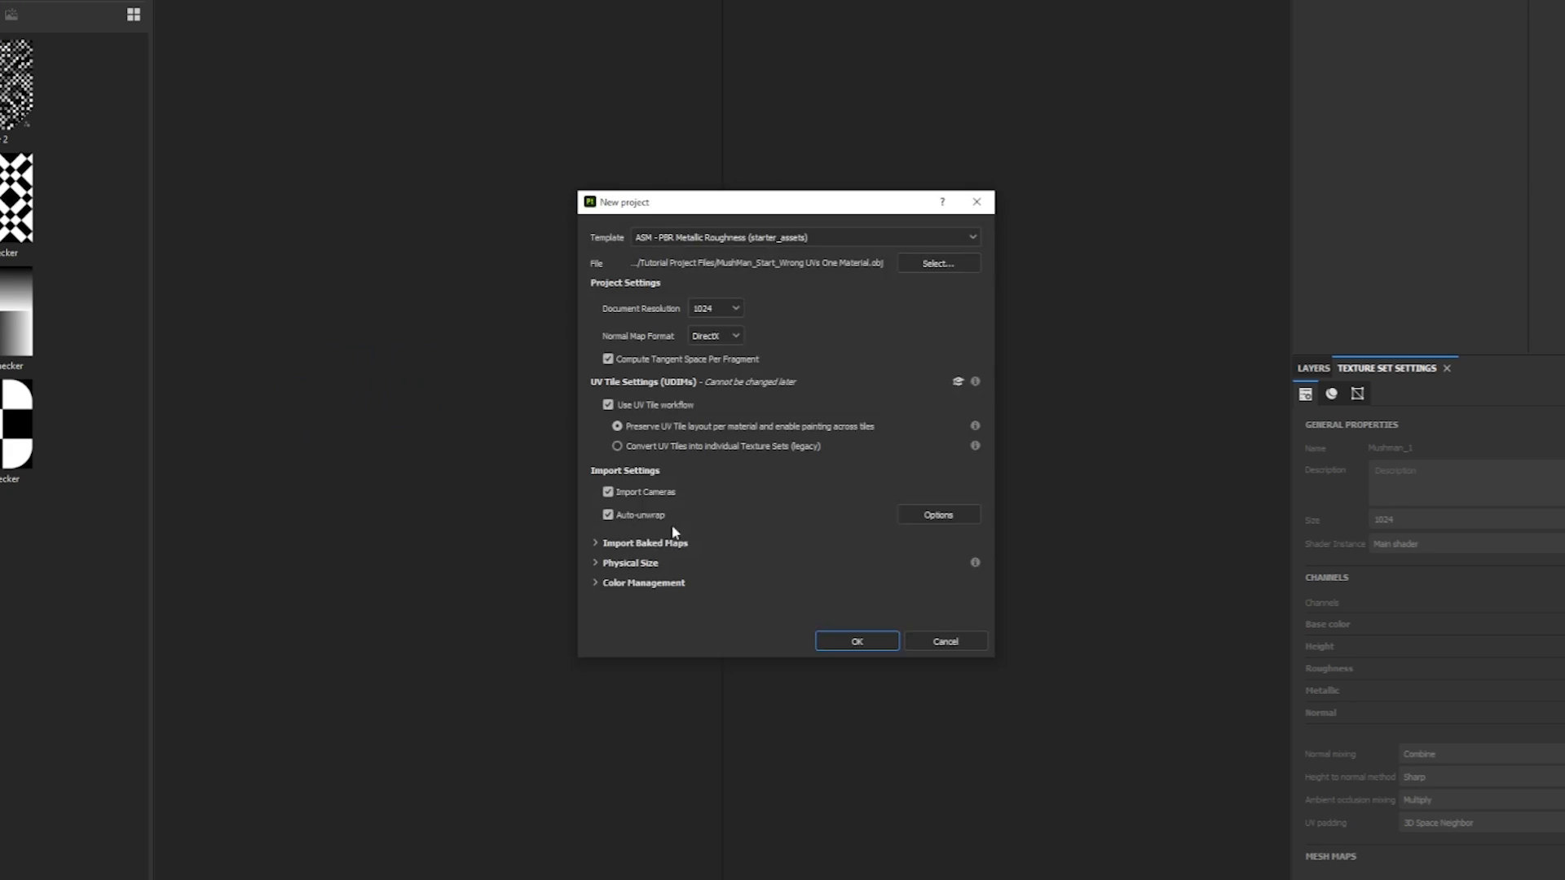
left_click(925, 515)
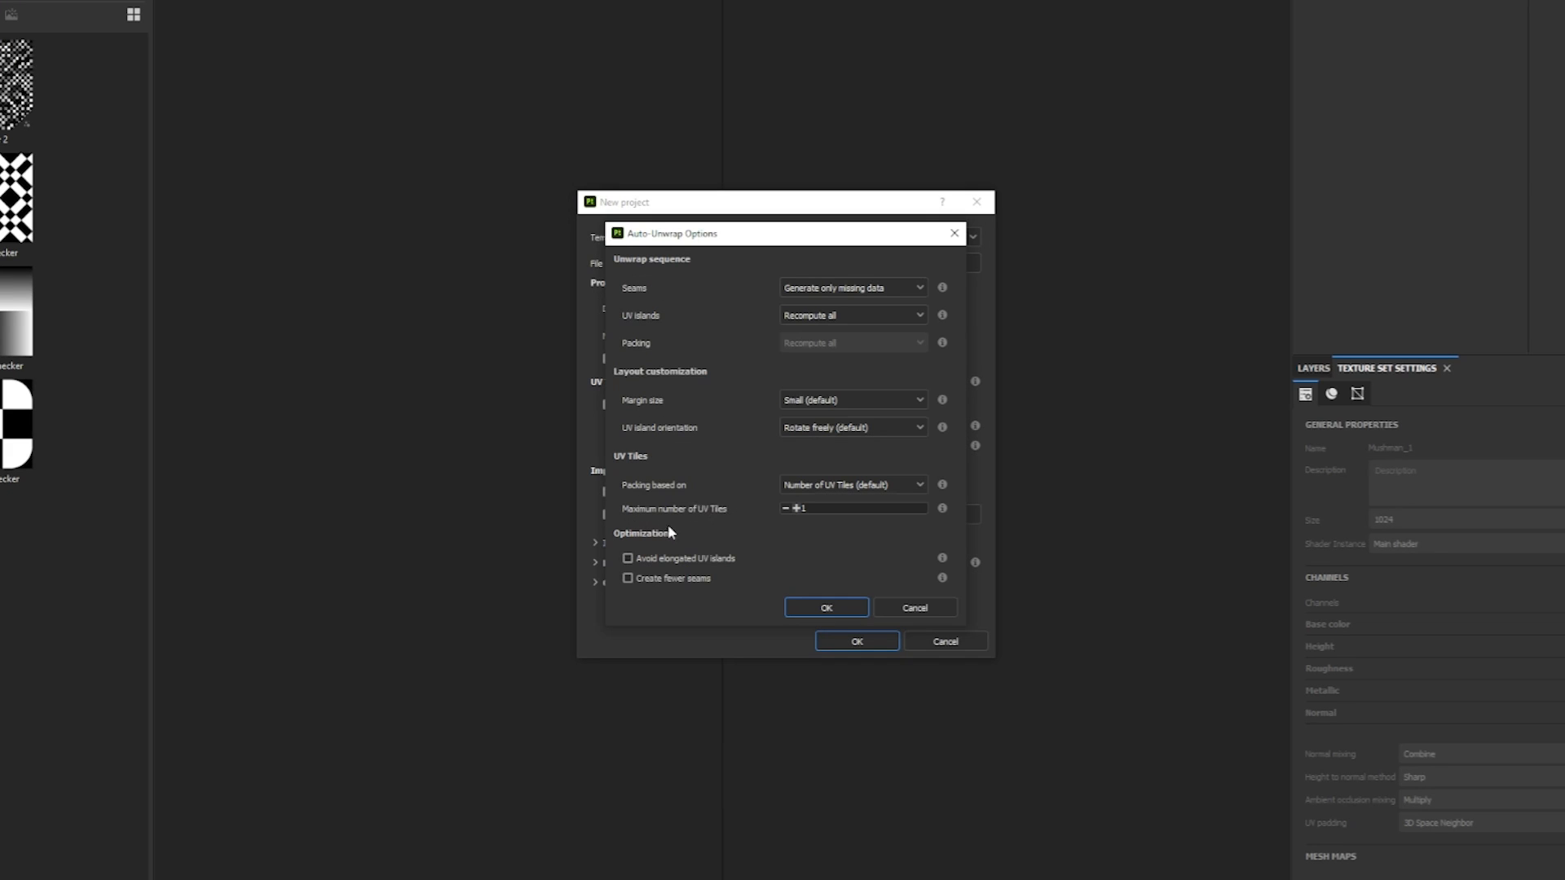
left_click(796, 508)
left_click(797, 508)
left_click(827, 608)
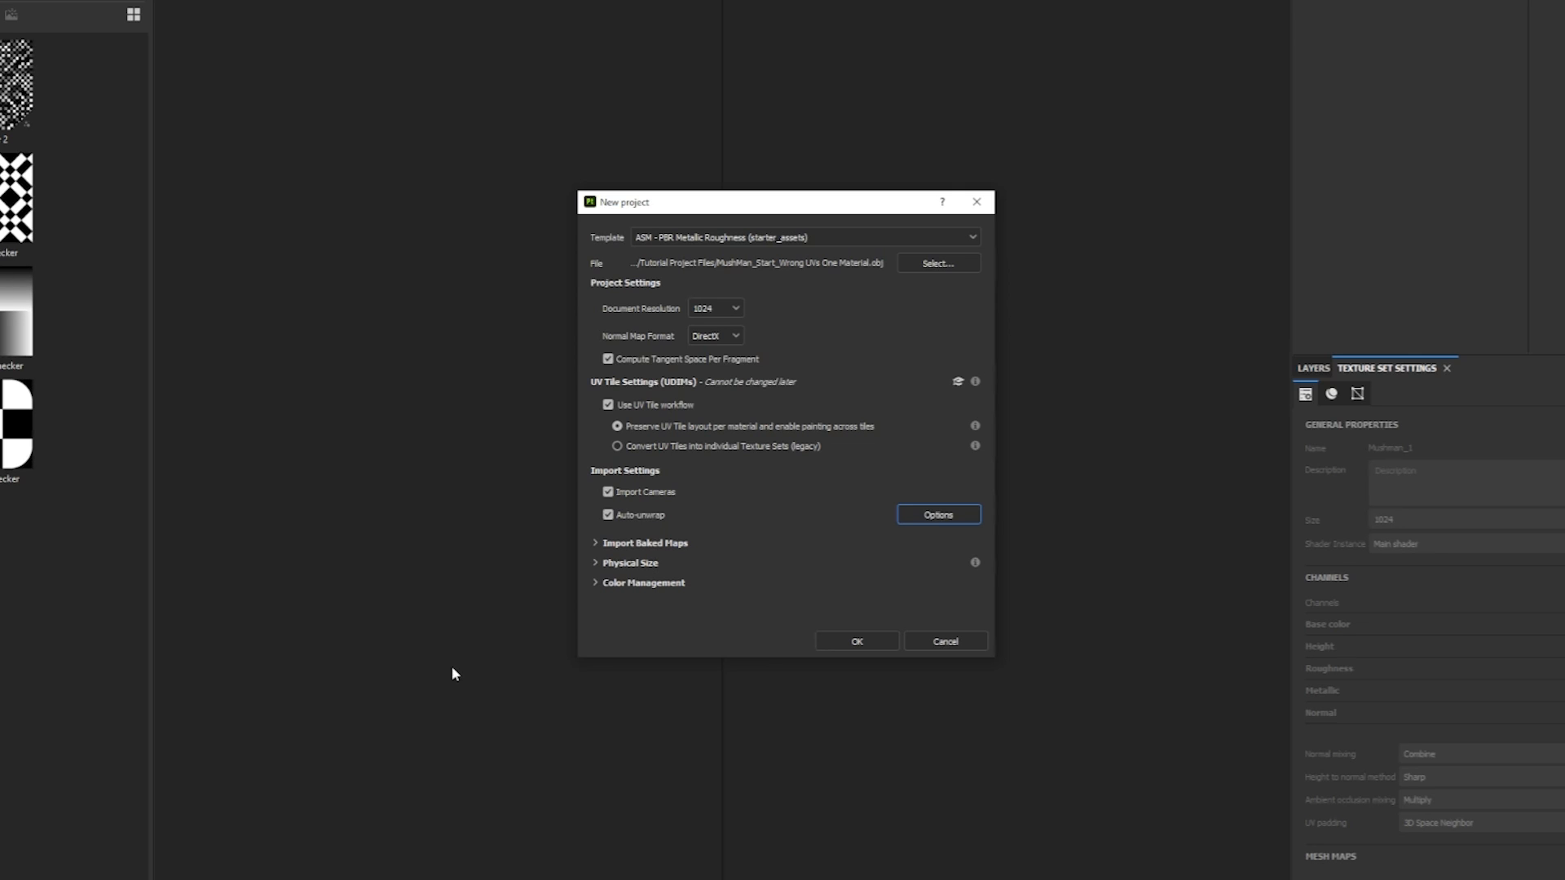
left_click(852, 643)
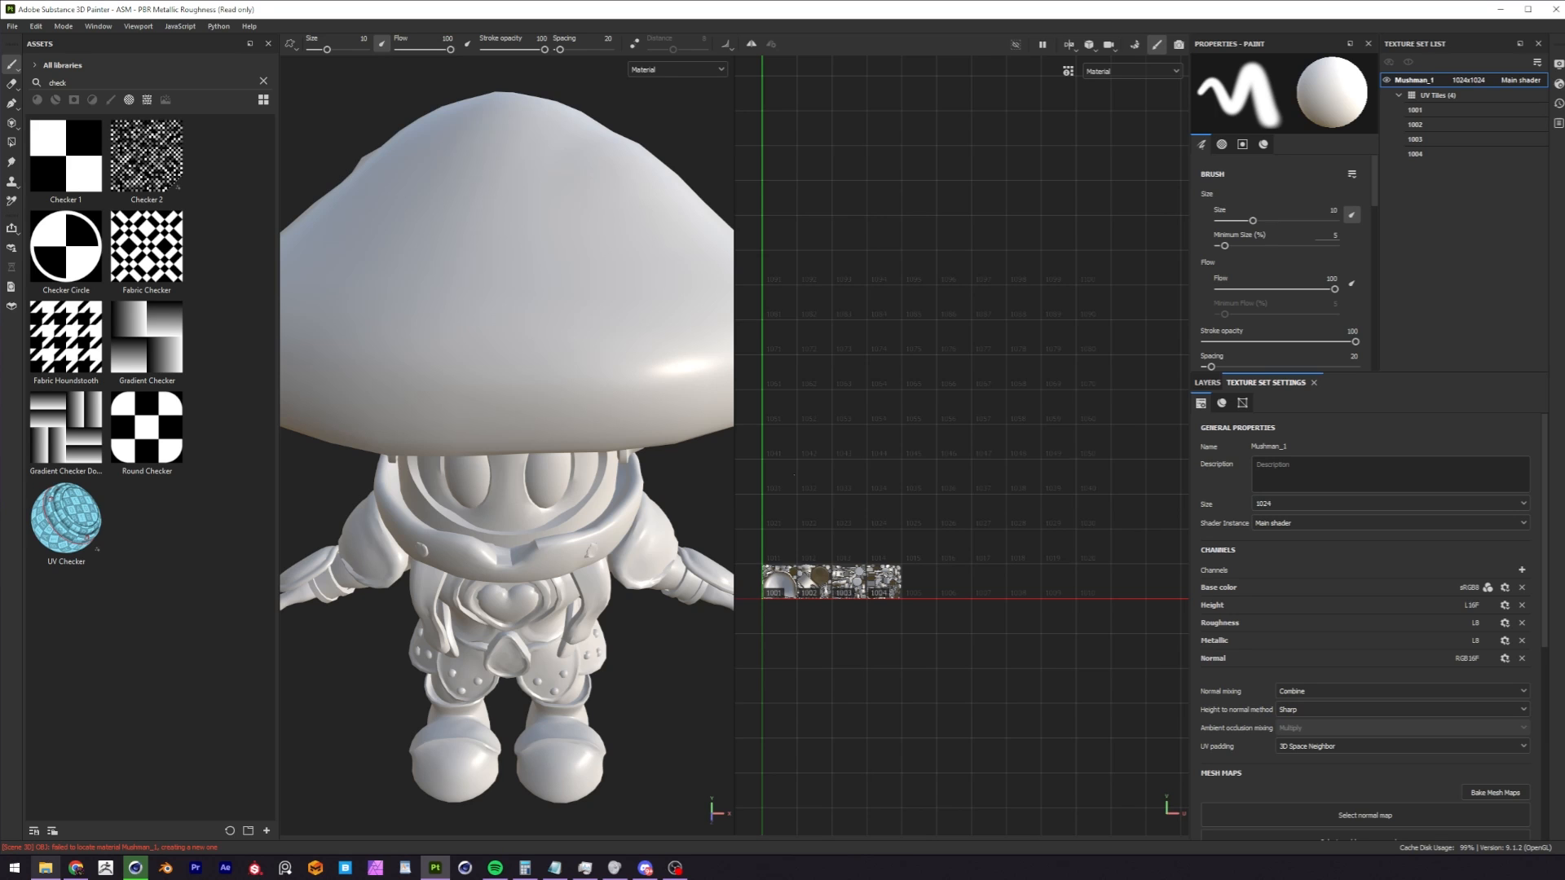
Apply the UV Checker generator to the Mushman_1 texture set and inspect the pattern on the character and UV tiles 1001 to 1004.
middle_click_drag(924, 569, 1017, 542, "alt")
right_click_drag(883, 559, 1514, 497, "alt")
left_click_drag(66, 518, 504, 465)
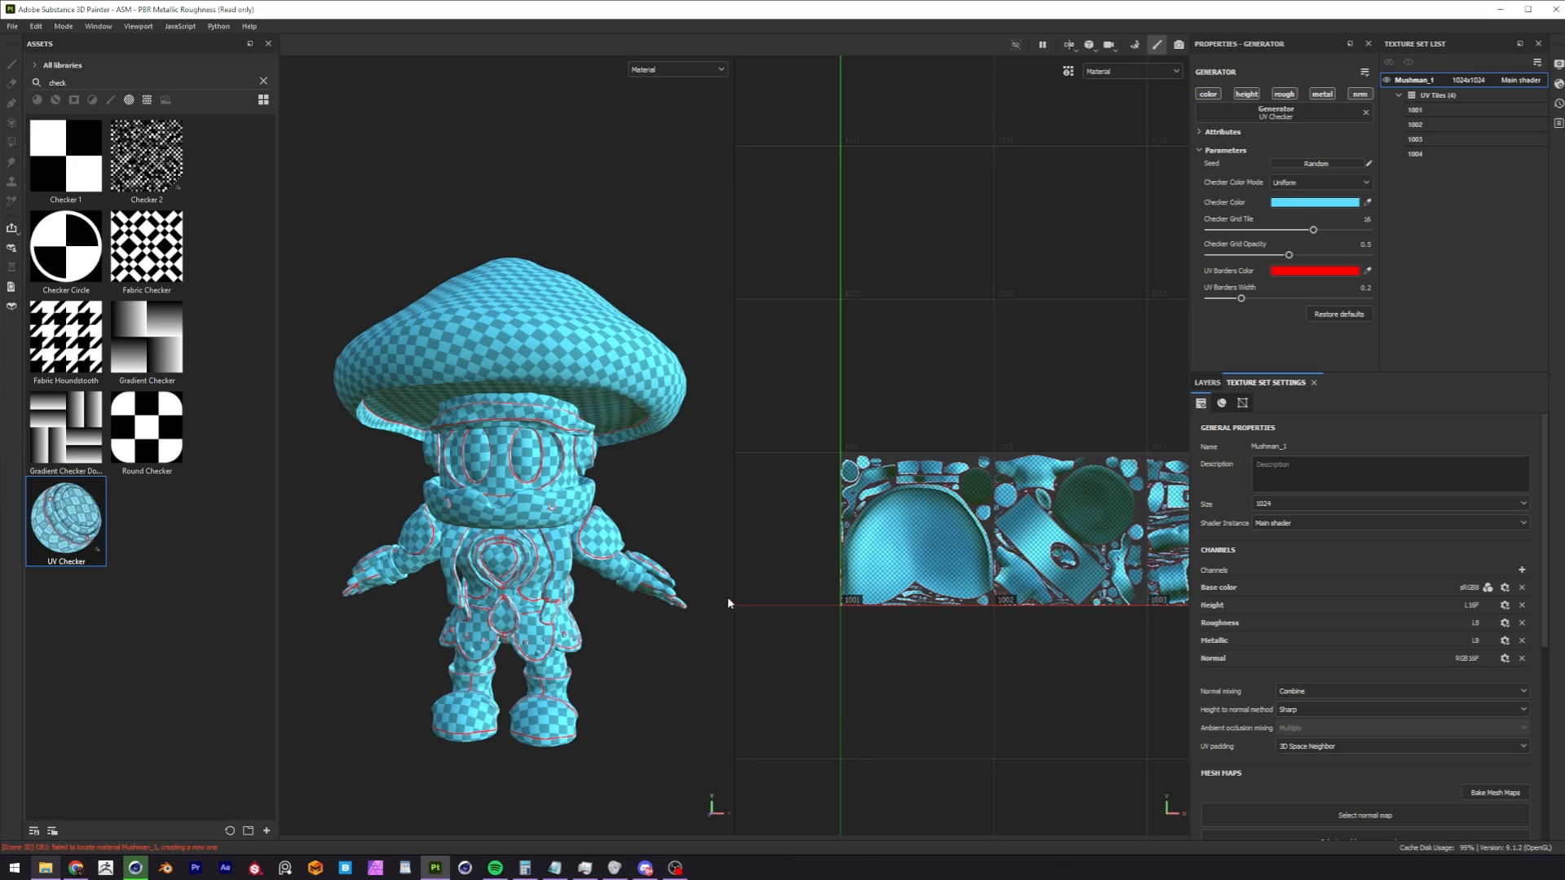
scroll(973, 487, "down", 5)
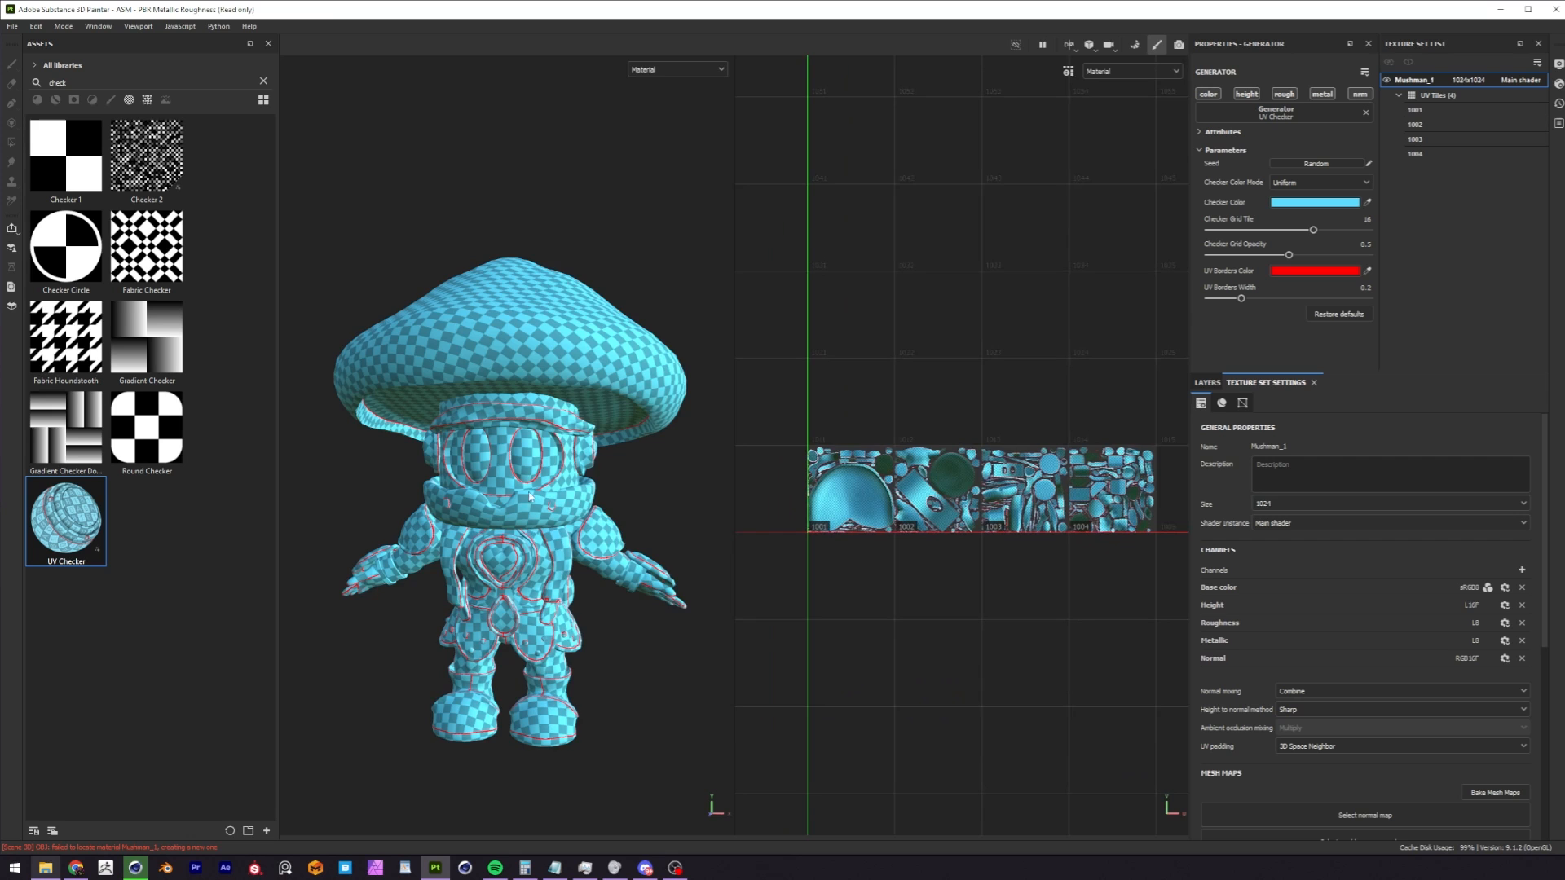
left_click_drag(529, 497, 639, 489, "alt")
middle_click_drag(415, 570, 458, 542, "alt")
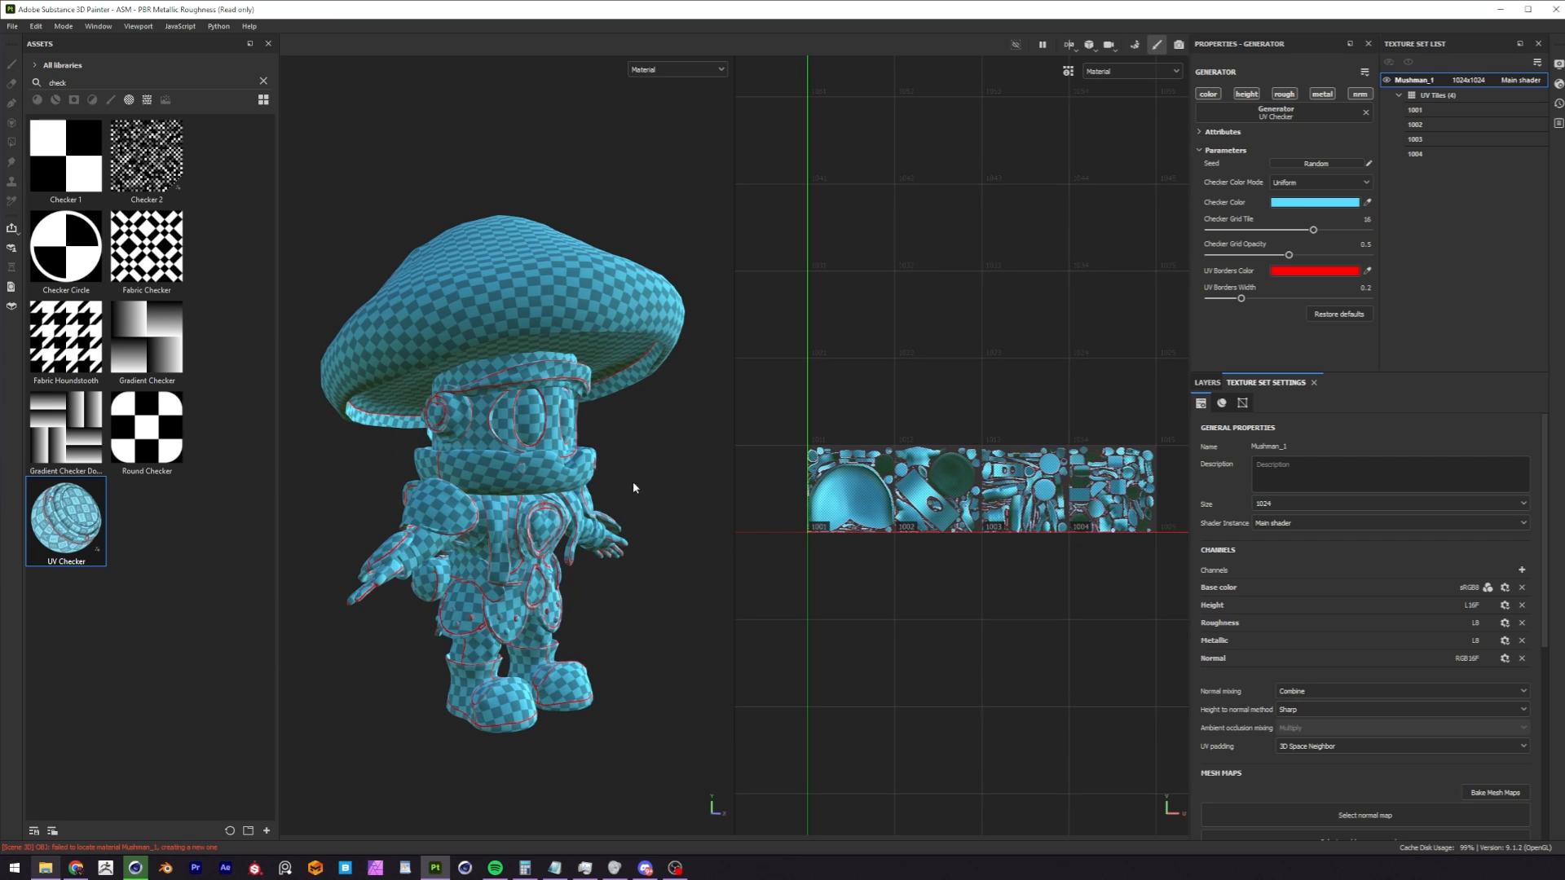
left_click_drag(587, 545, 473, 544, "alt")
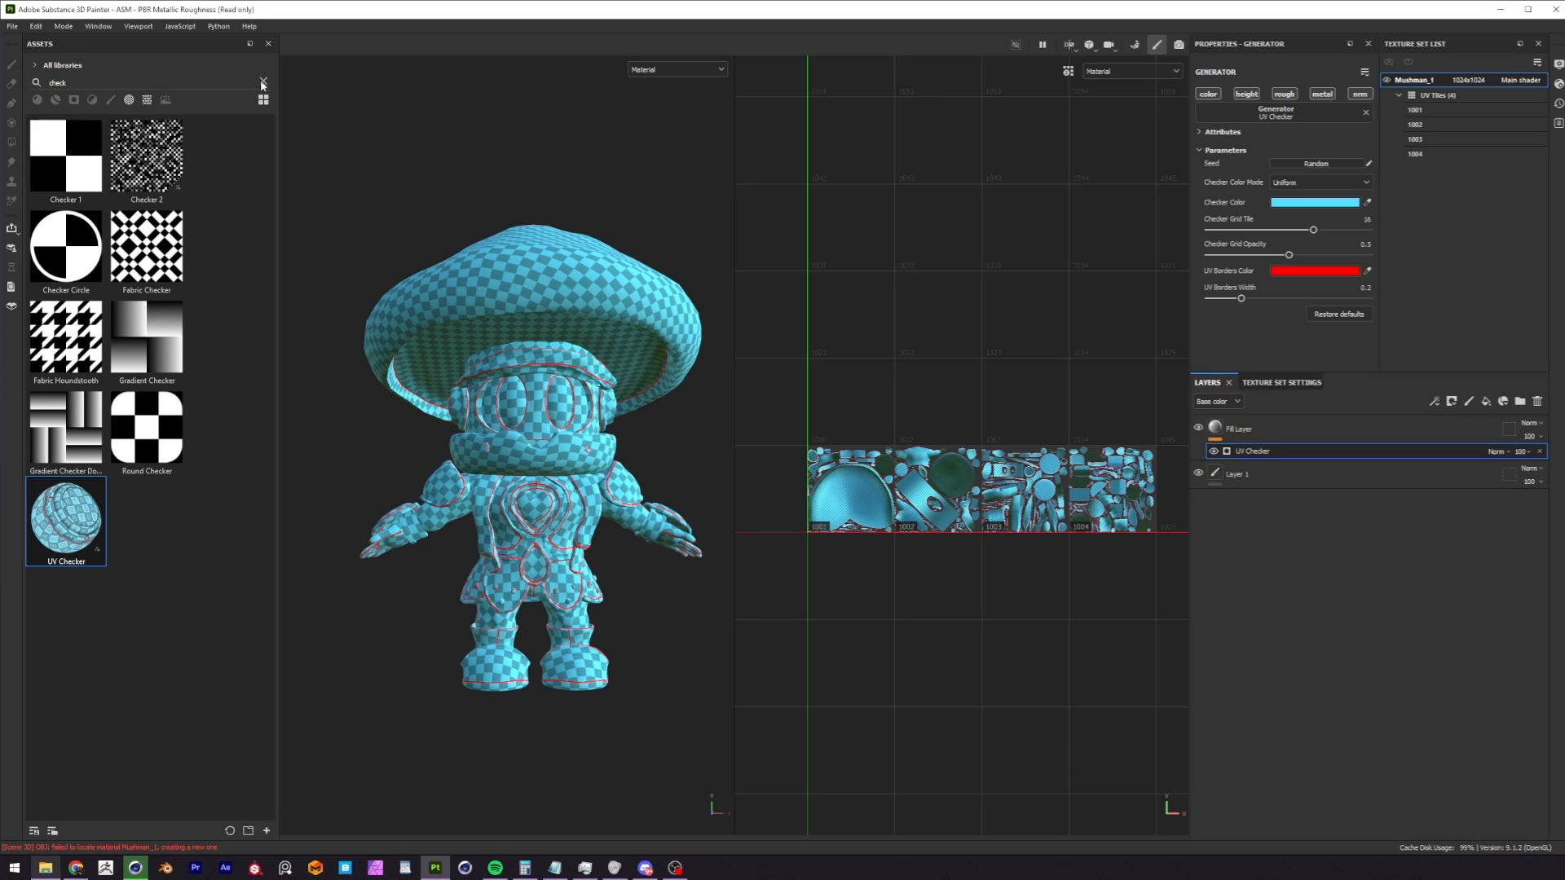
Clear the asset search, apply the Clay Terracotta material to the character and inspect it from several angles.
left_click(263, 85)
left_click_drag(93, 363, 551, 433)
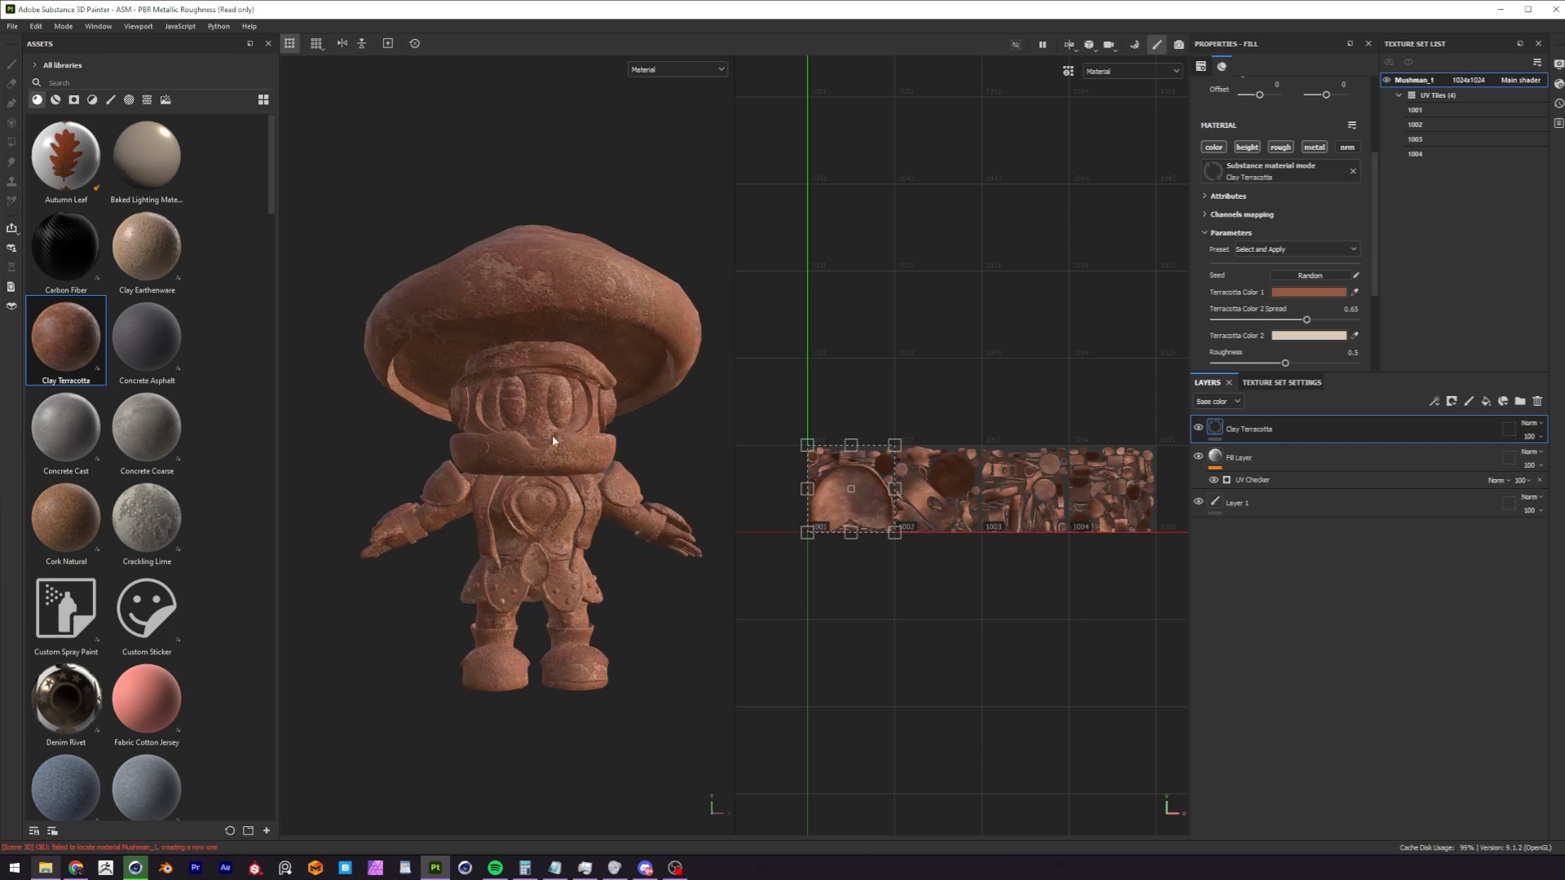
right_click_drag(550, 434, 658, 406, "alt")
left_click_drag(658, 406, 351, 443, "alt")
right_click_drag(457, 441, 530, 440, "alt")
left_click_drag(530, 441, 531, 419, "alt")
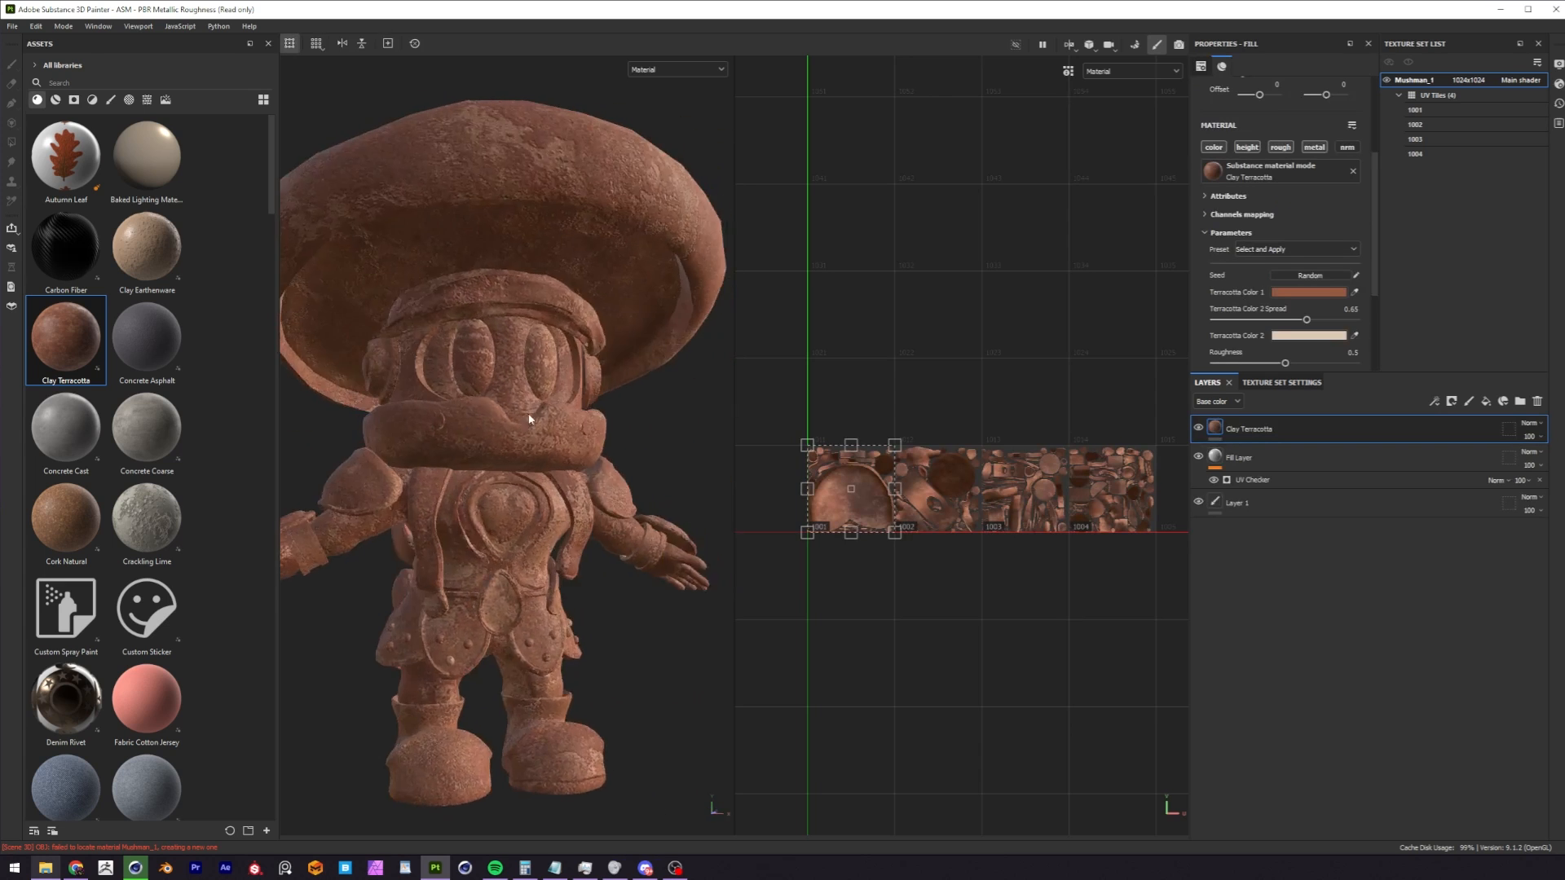
middle_click_drag(522, 285, 552, 412, "alt")
right_click_drag(551, 411, 505, 404, "alt")
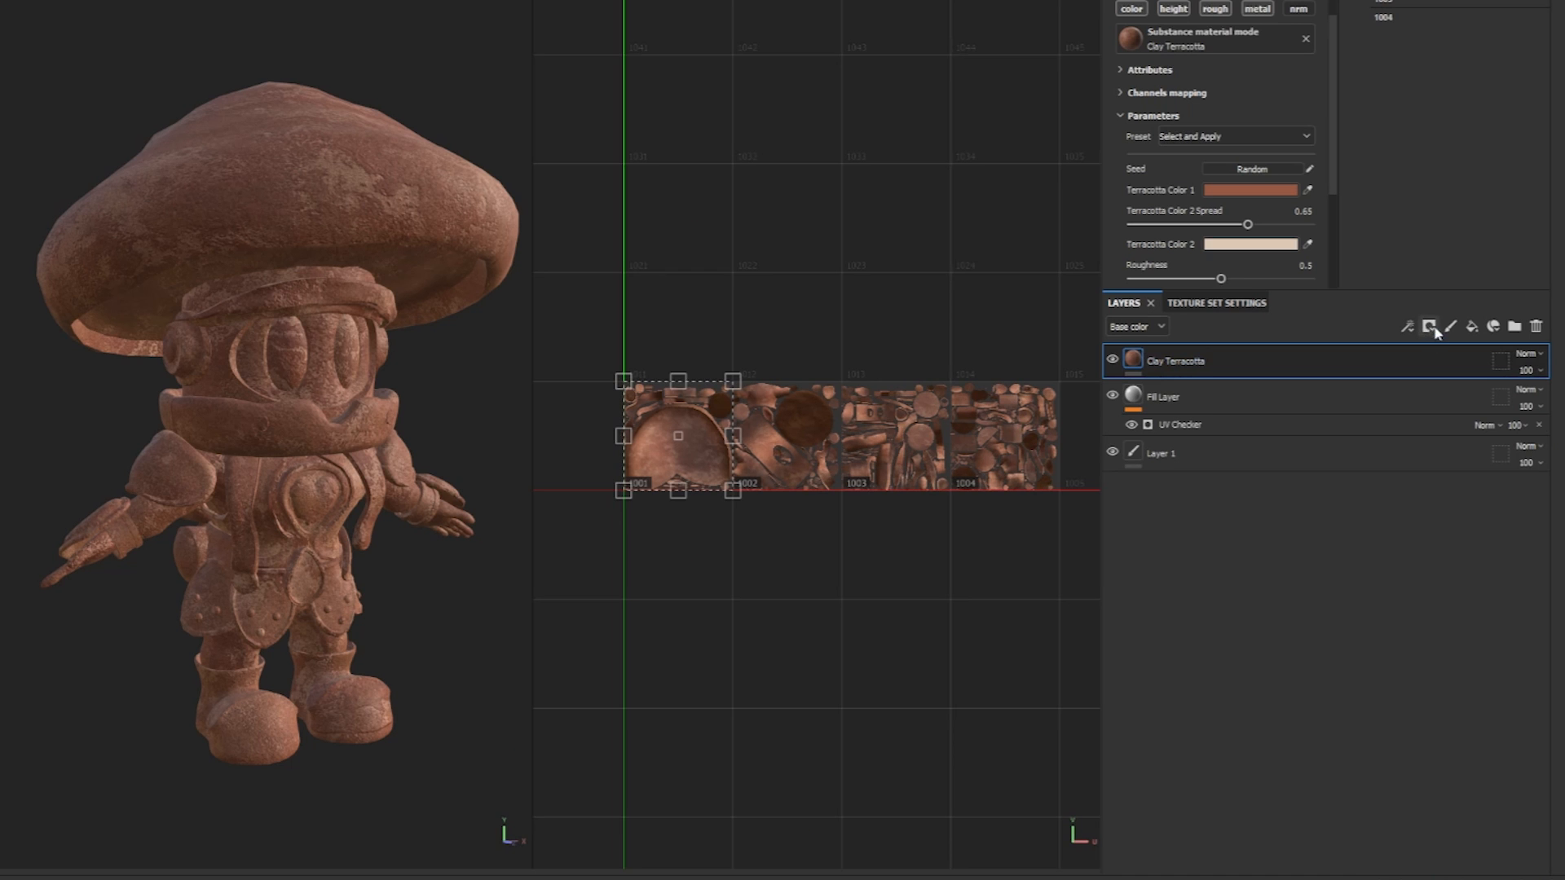
Add a black mask to the Clay Terracotta layer.
left_click(1428, 326)
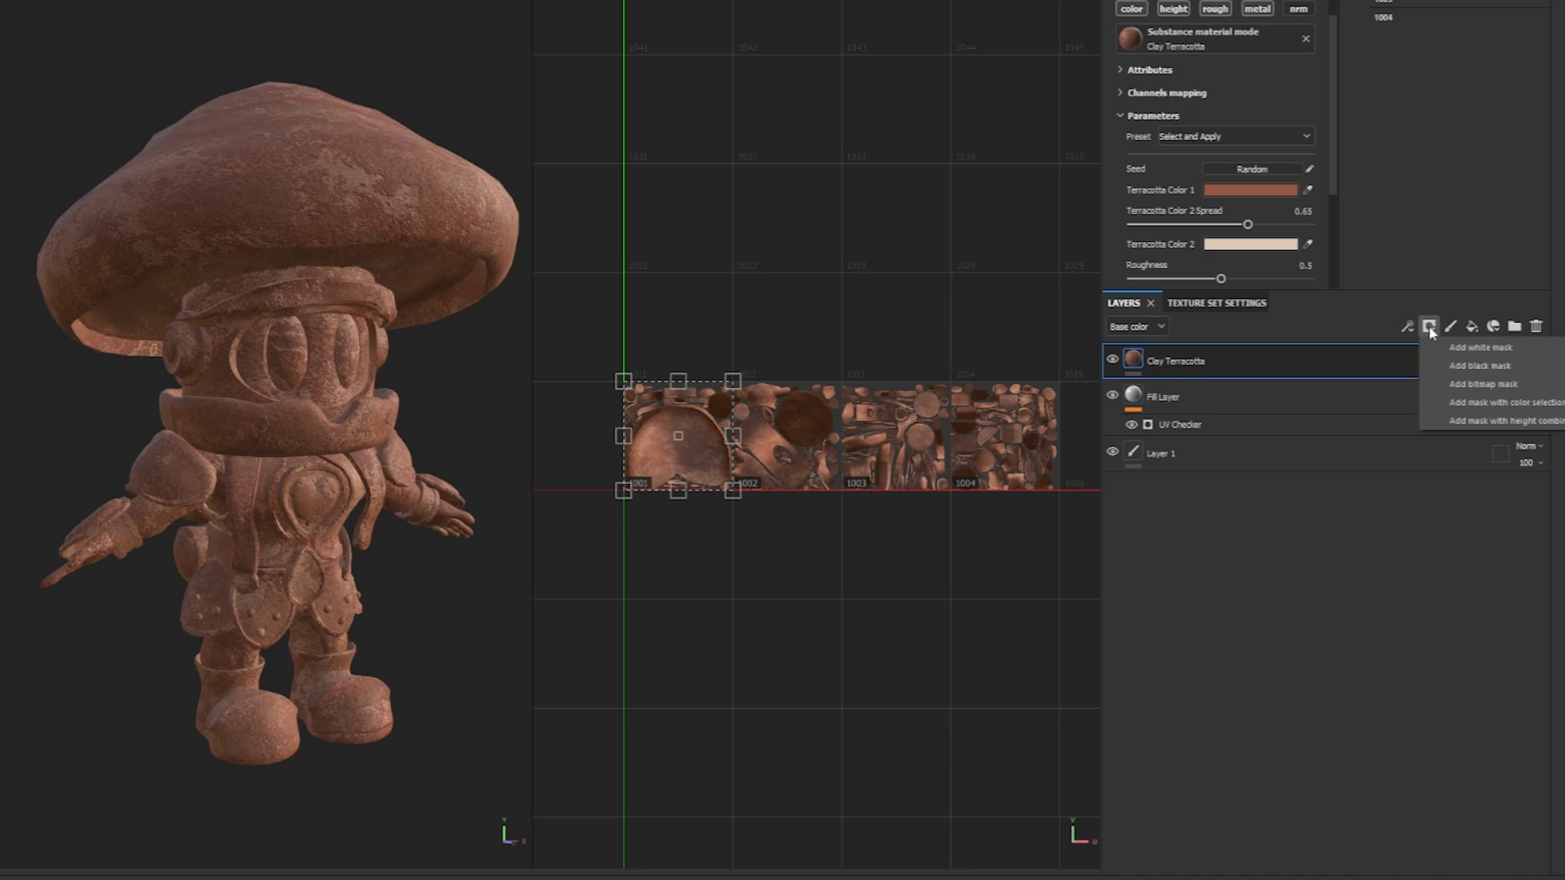
left_click(1481, 366)
middle_click_drag(414, 309, 436, 360, "alt")
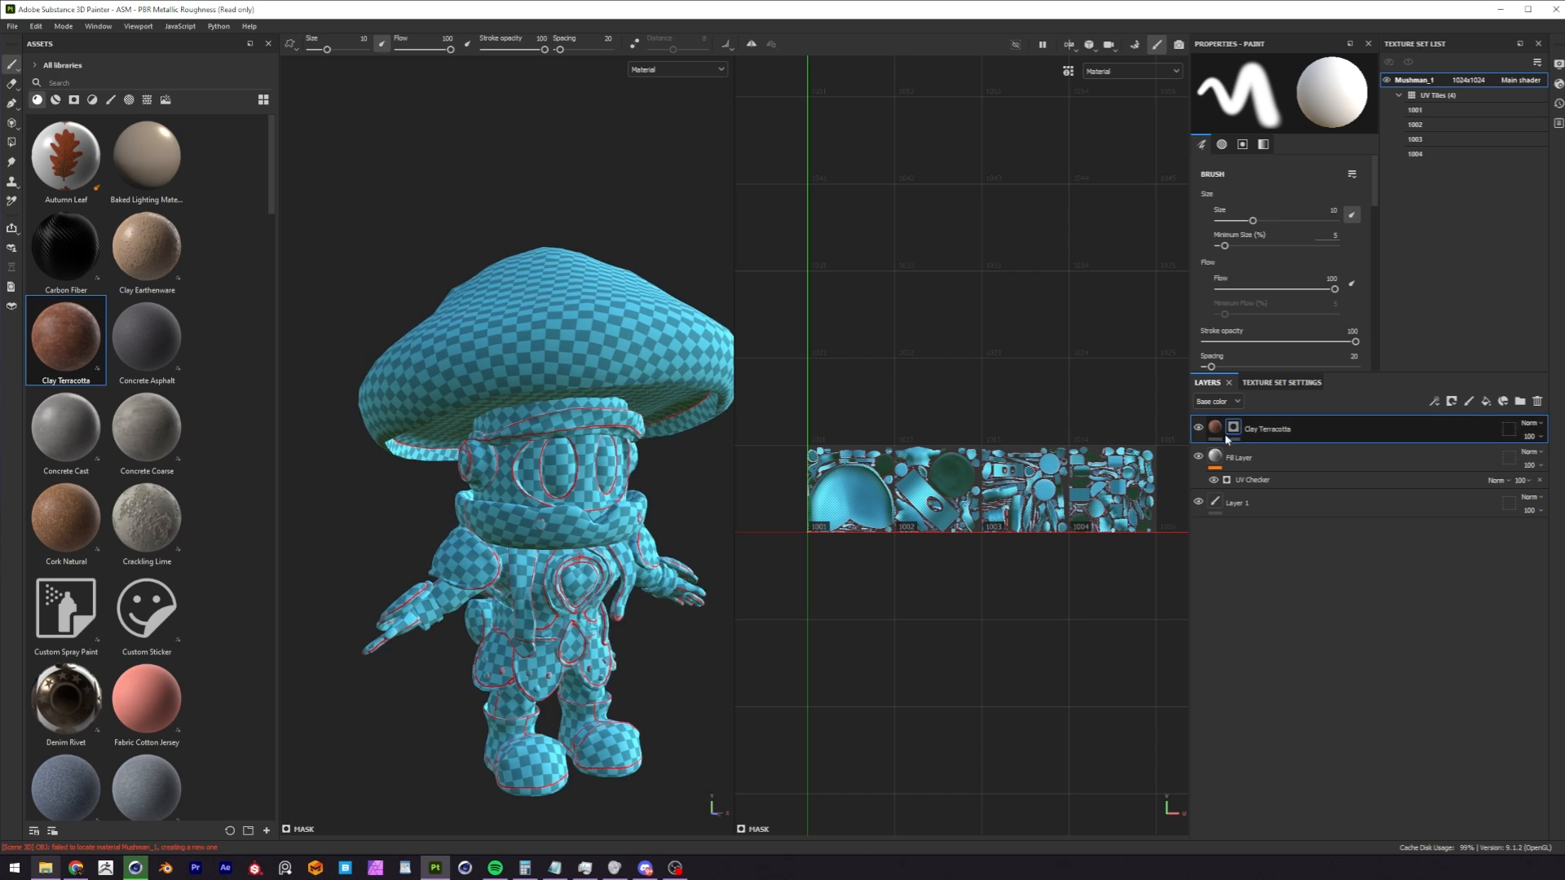
Try painting on the Clay Terracotta layer's mask over the character's cap and undo the strokes.
left_click_drag(599, 363, 611, 370)
key("ctrl+z")
scroll(523, 394, "up", 3)
mouse_move(523, 394)
left_mouse_down("alt")
mouse_move(527, 327)
mouse_move(570, 325)
mouse_move(509, 346)
left_mouse_up("alt")
key("ctrl+z")
scroll(539, 361, "down", 3)
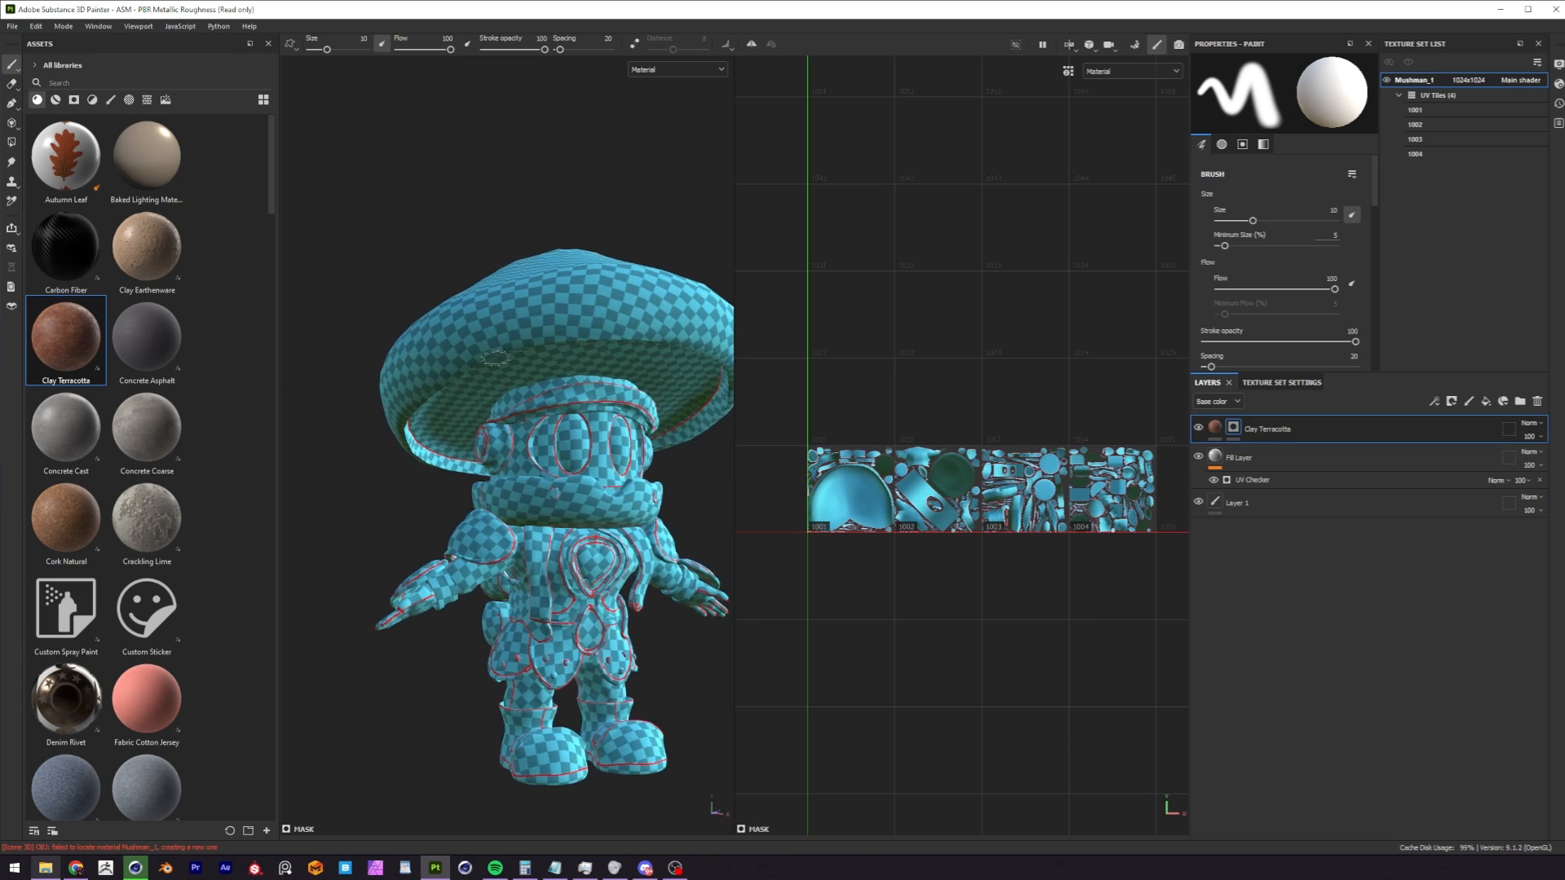
left_click_drag(523, 359, 573, 350, "alt")
middle_click_drag(574, 350, 523, 382, "alt")
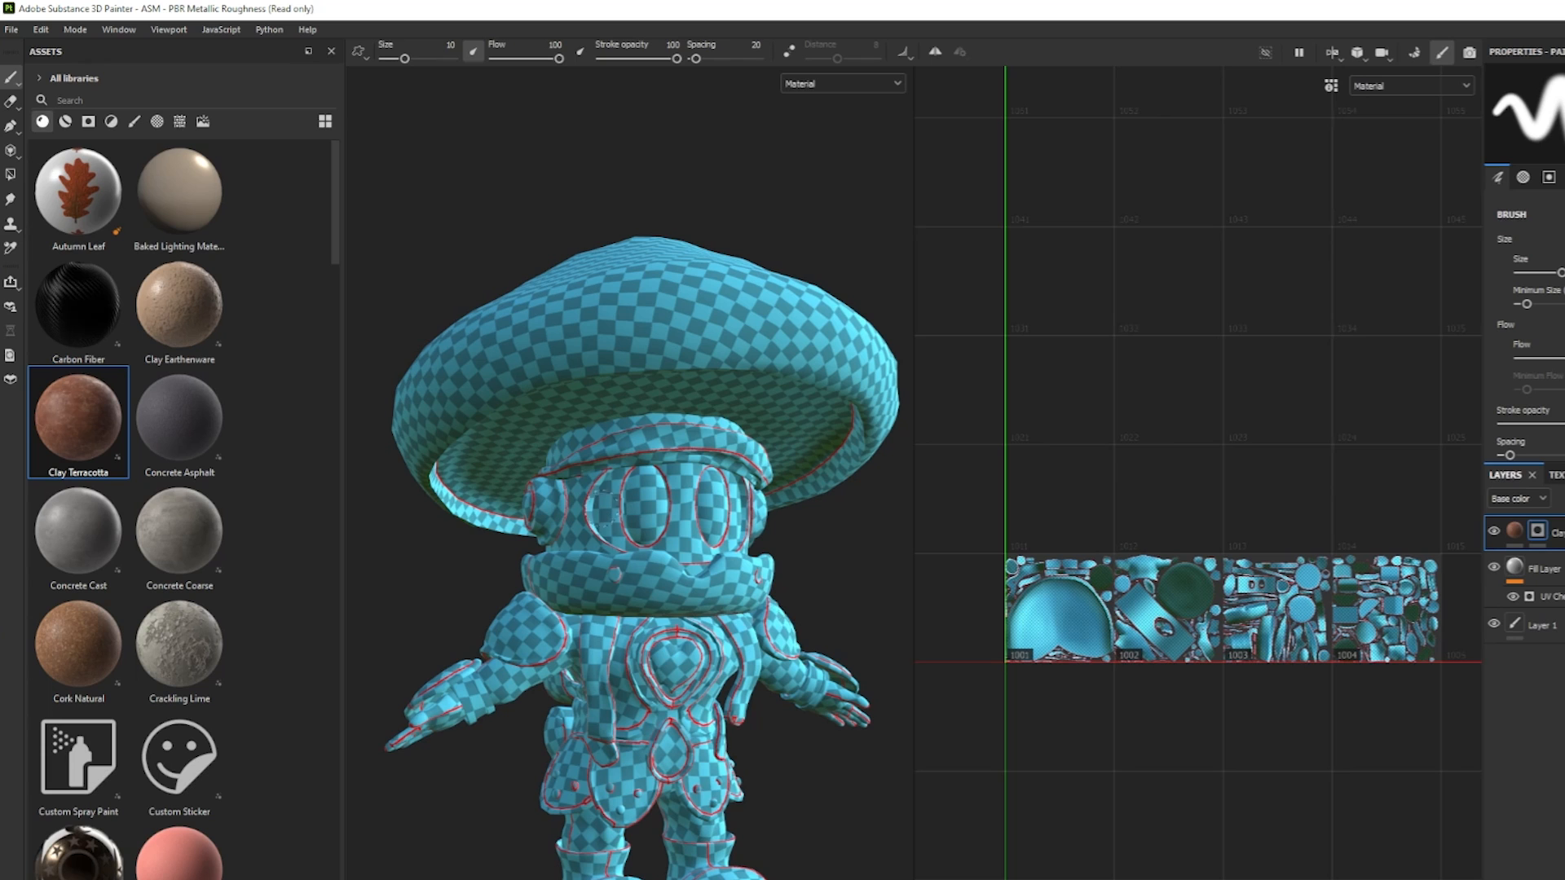
Try the Polygon Fill tool on the Clay Terracotta layer's mask over the character and undo the last fill.
left_click(10, 174)
left_click_drag(812, 230, 554, 377)
left_click_drag(587, 381, 831, 479, "alt")
scroll(831, 478, "down", 3)
key("ctrl+z")
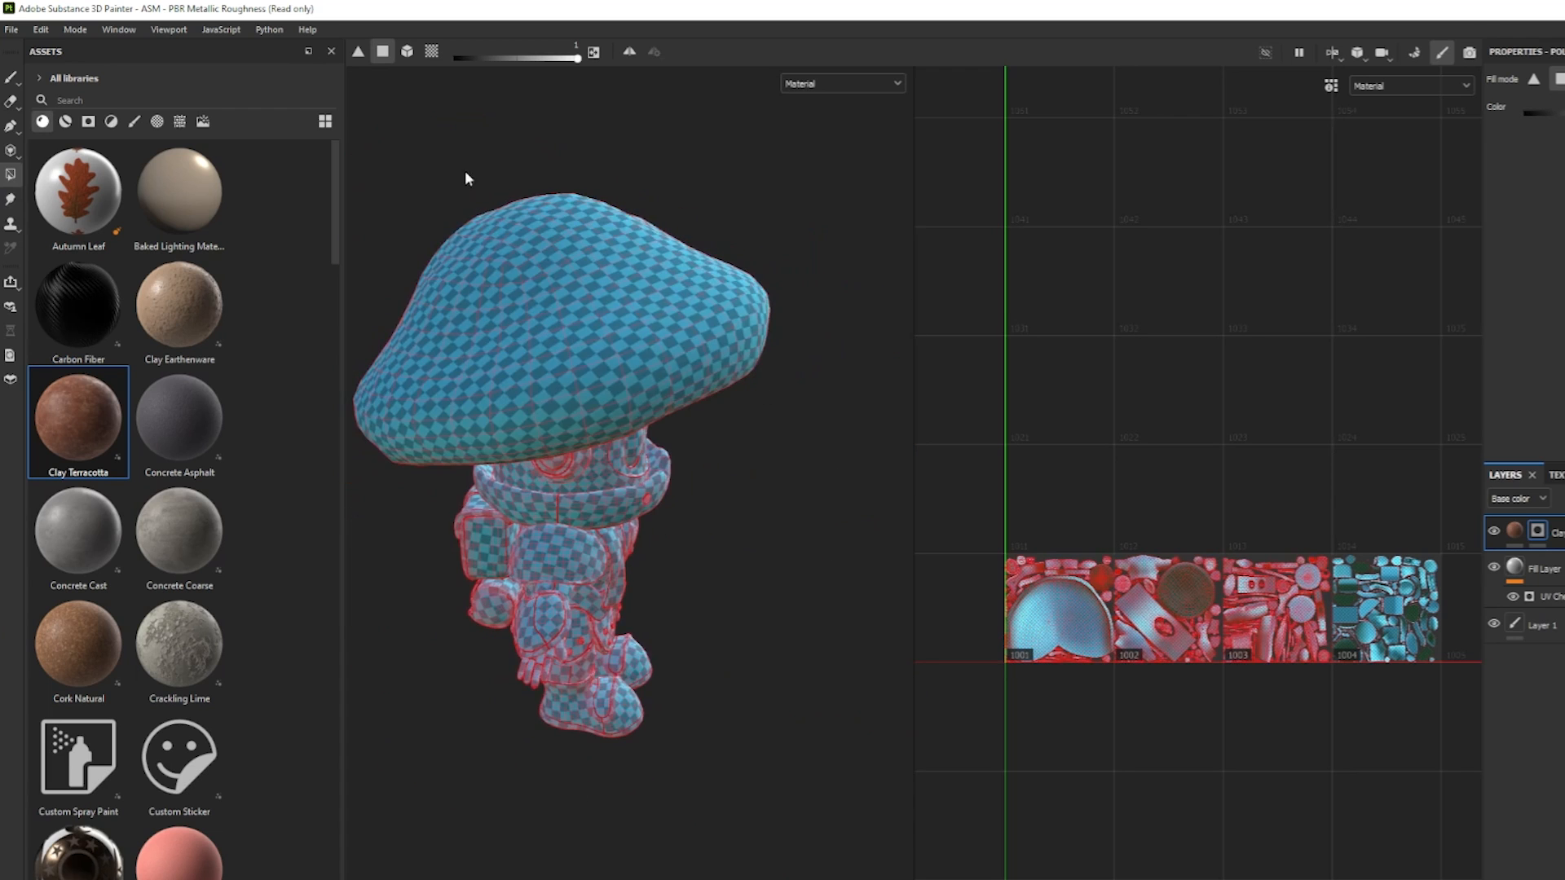
Reveal Clay Terracotta on the whole mushroom cap using Polygon Fill in mesh fill mode on the layer's mask.
left_click(407, 51)
left_click_drag(716, 349, 557, 259, "alt")
left_click(675, 296)
mouse_move(728, 396)
left_mouse_down("alt")
mouse_move(783, 342)
mouse_move(722, 354)
mouse_move(893, 385)
left_mouse_up("alt")
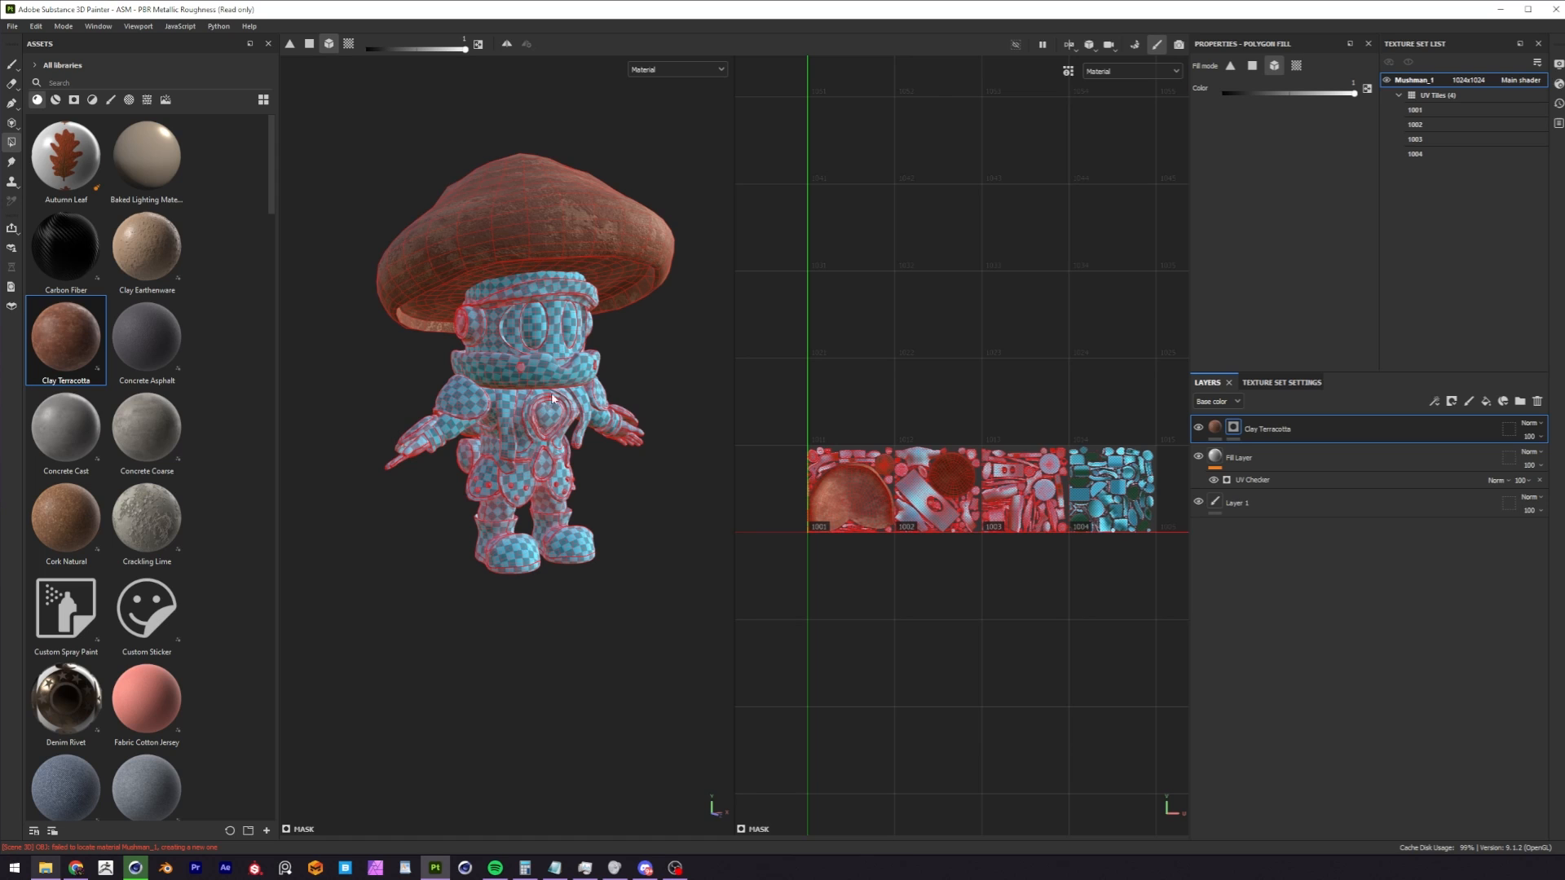
Delete the Clay Terracotta layer and the Fill Layer holding the UV Checker from the Mushman_1 texture set.
key("Delete")
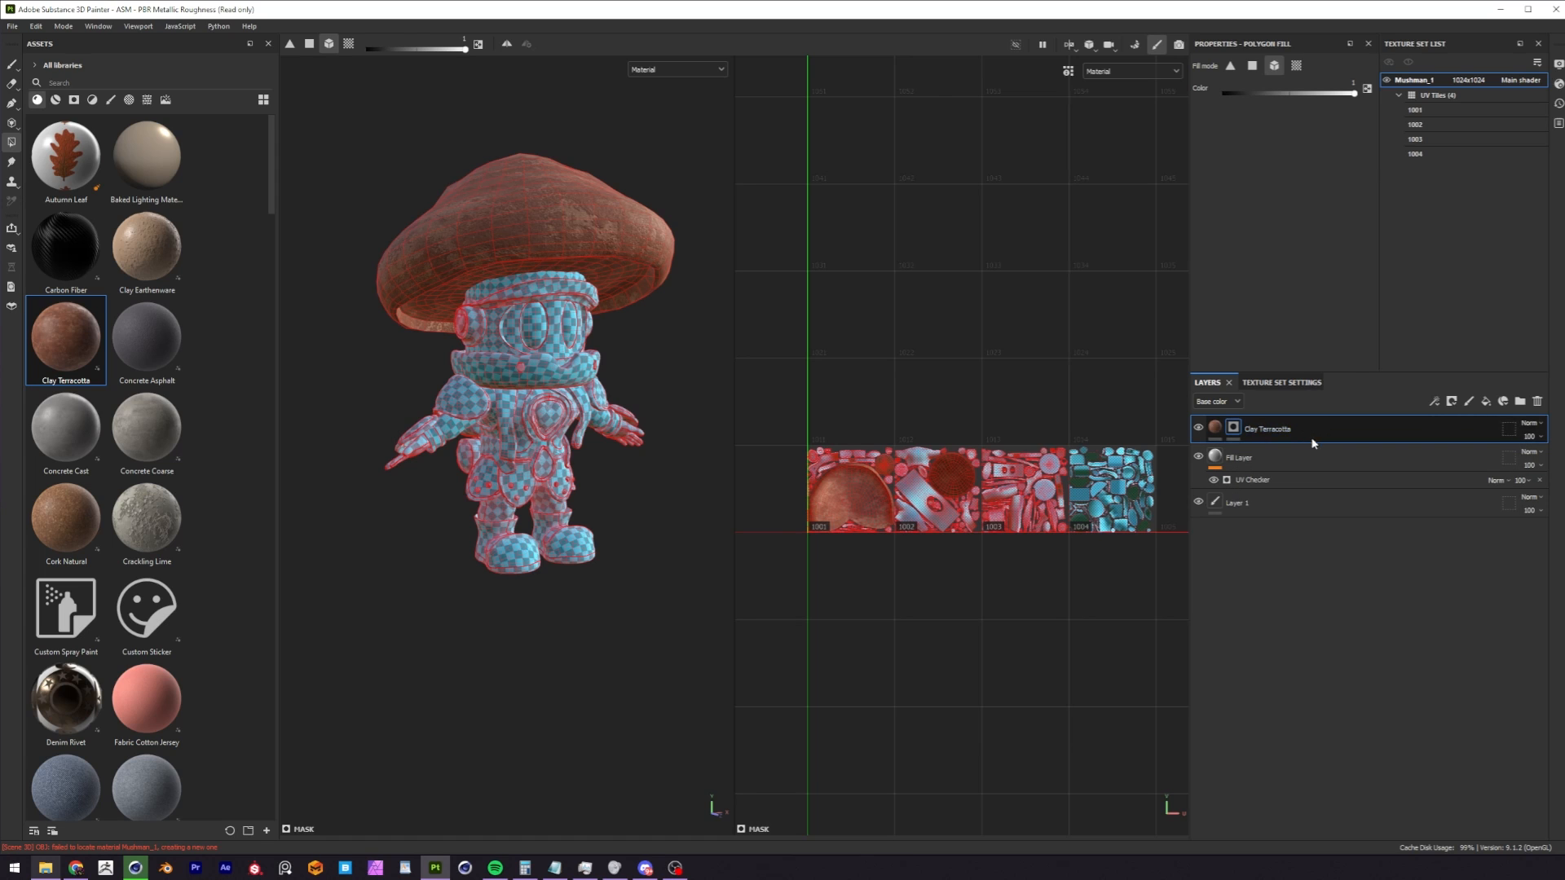
key("Delete")
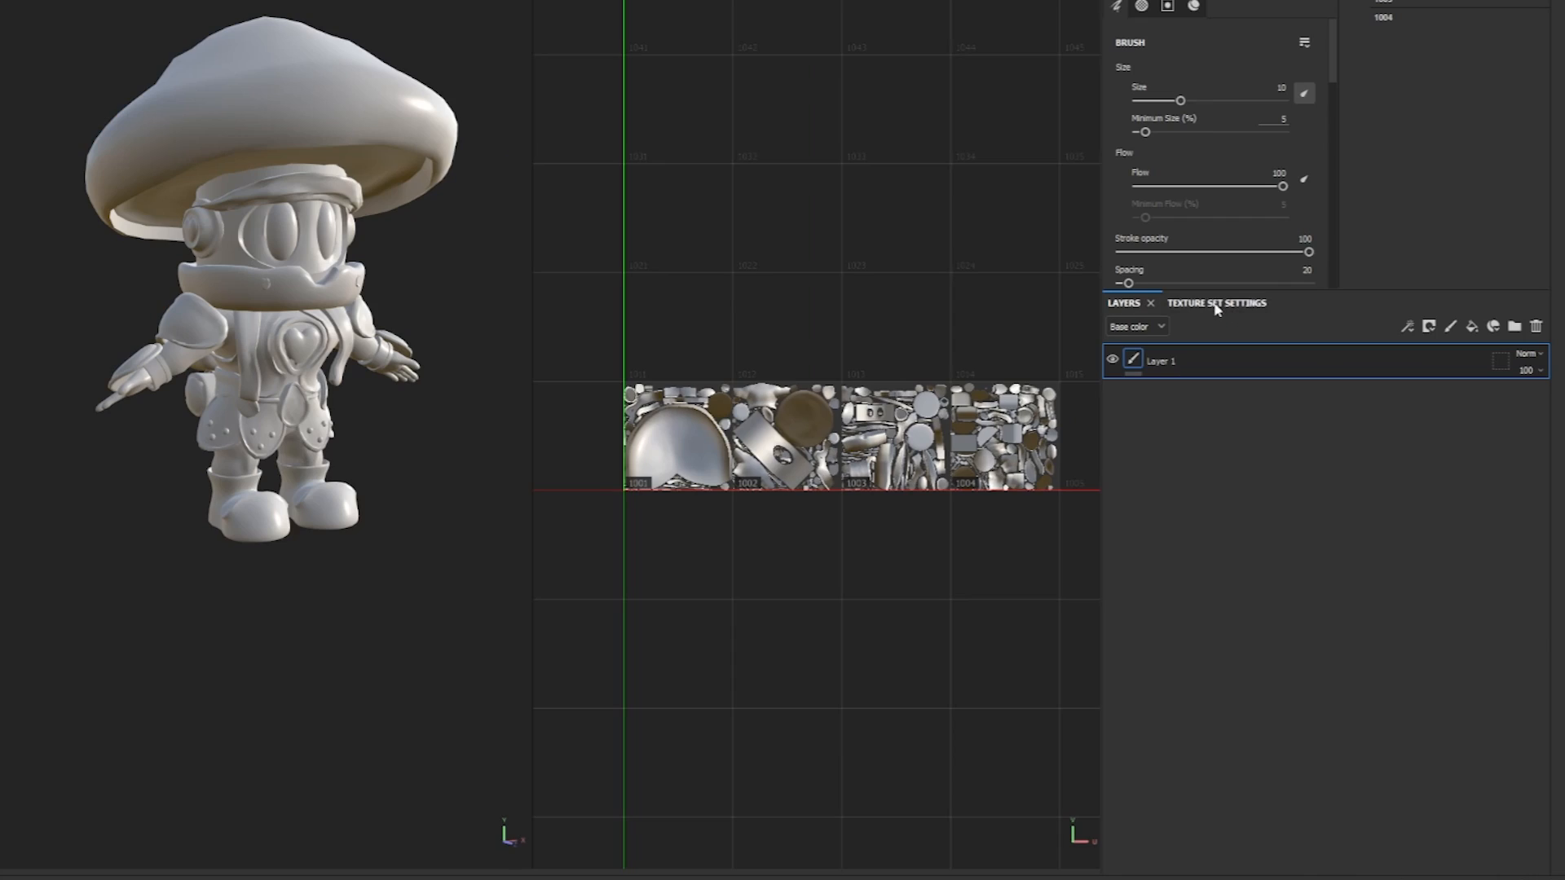
Review the mesh map slots in the Mushman_1 texture set settings and switch to mesh map baking mode.
left_click(1280, 383)
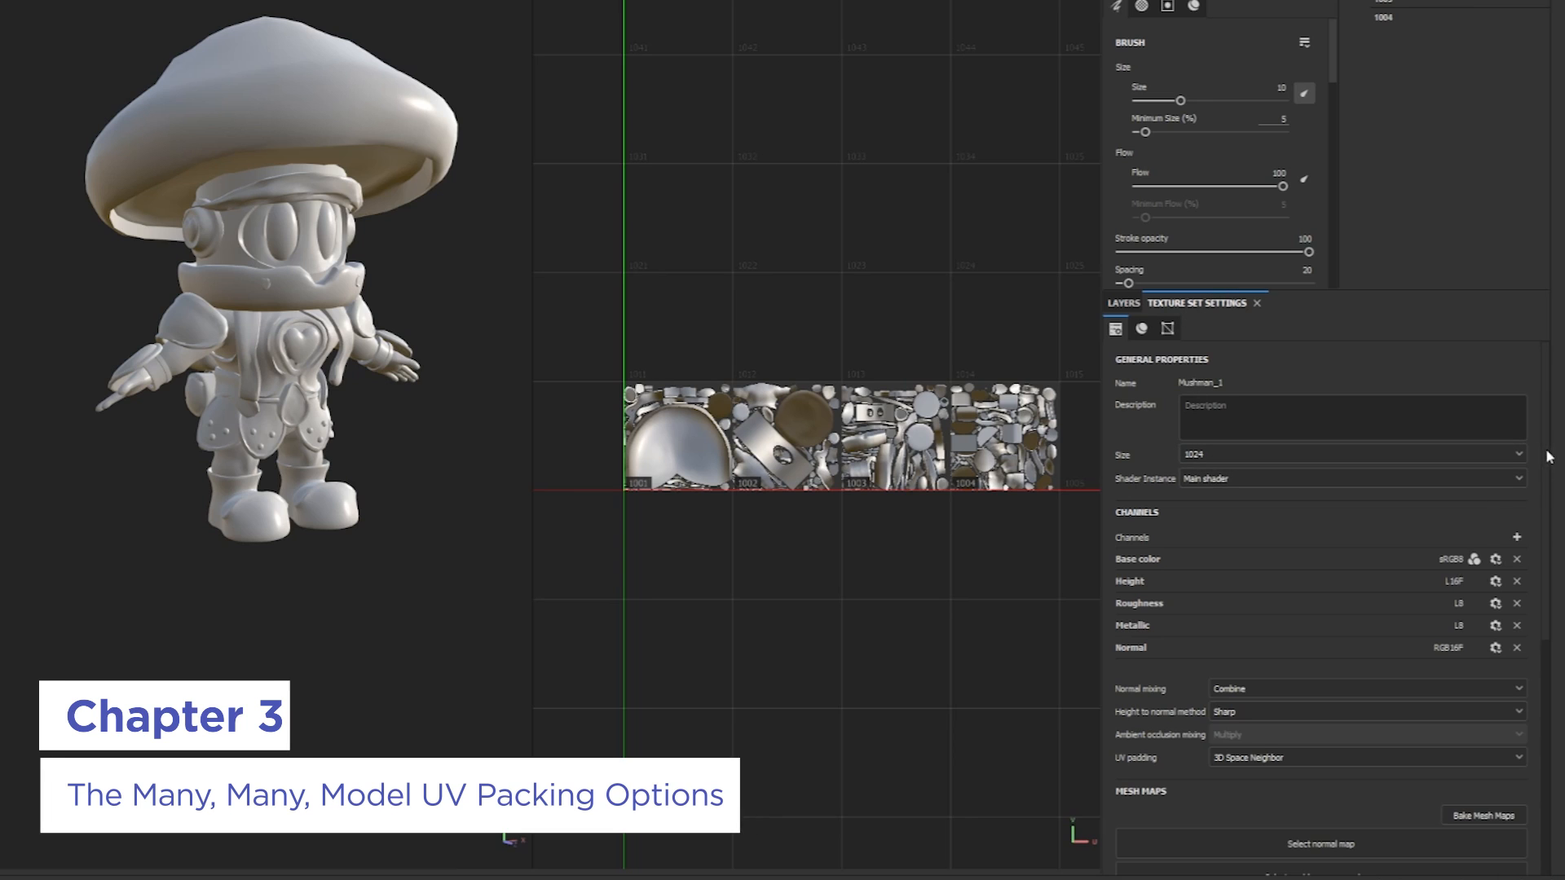
scroll(1534, 538, "down", 2)
scroll(1536, 538, "down", 4)
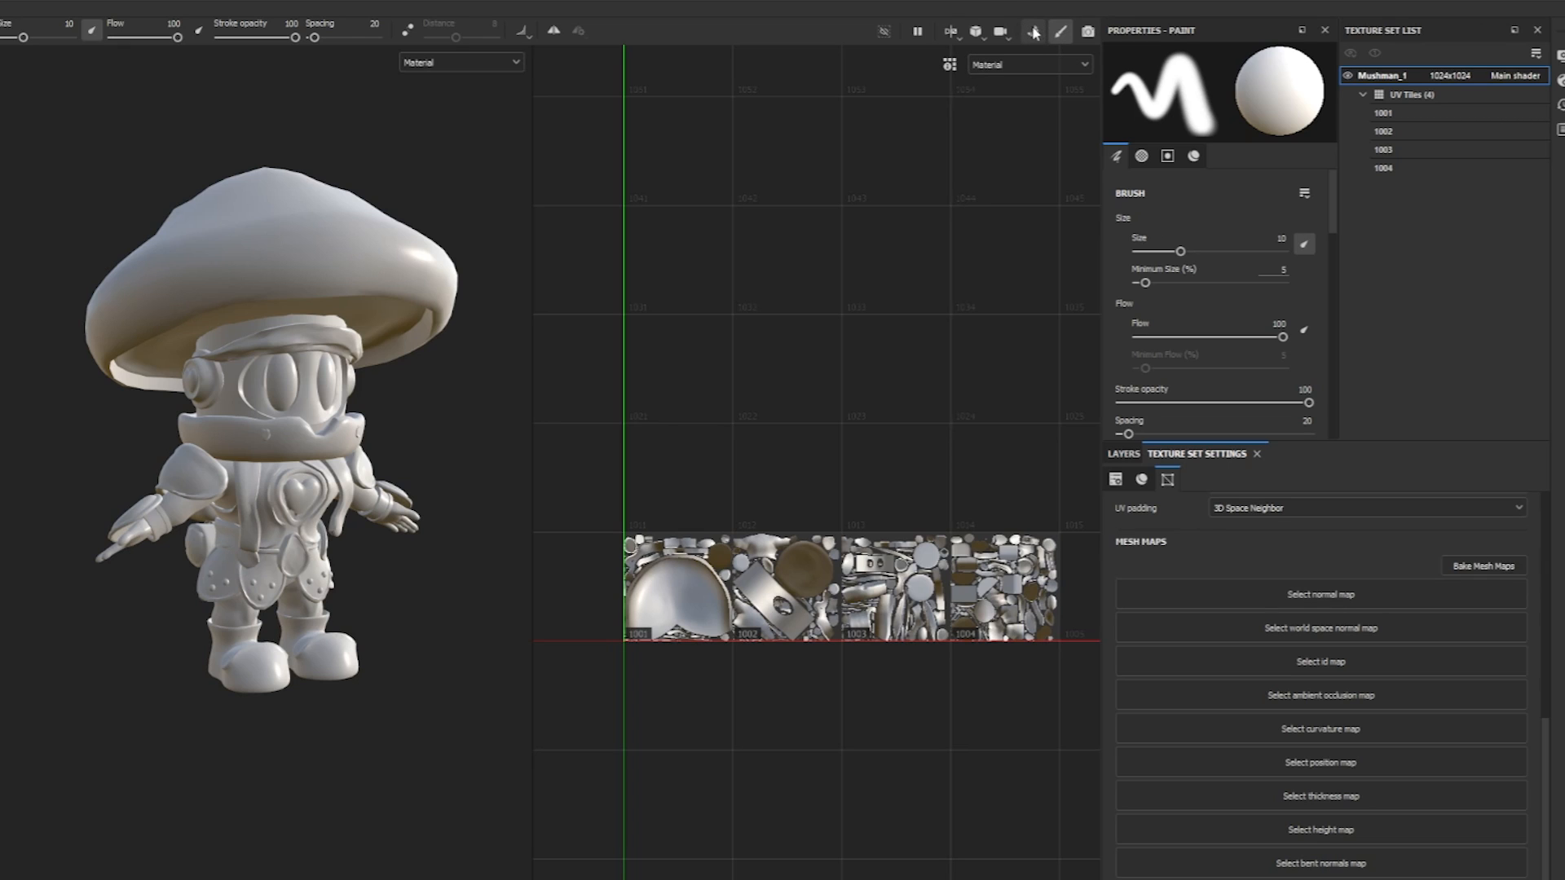
left_click(1033, 31)
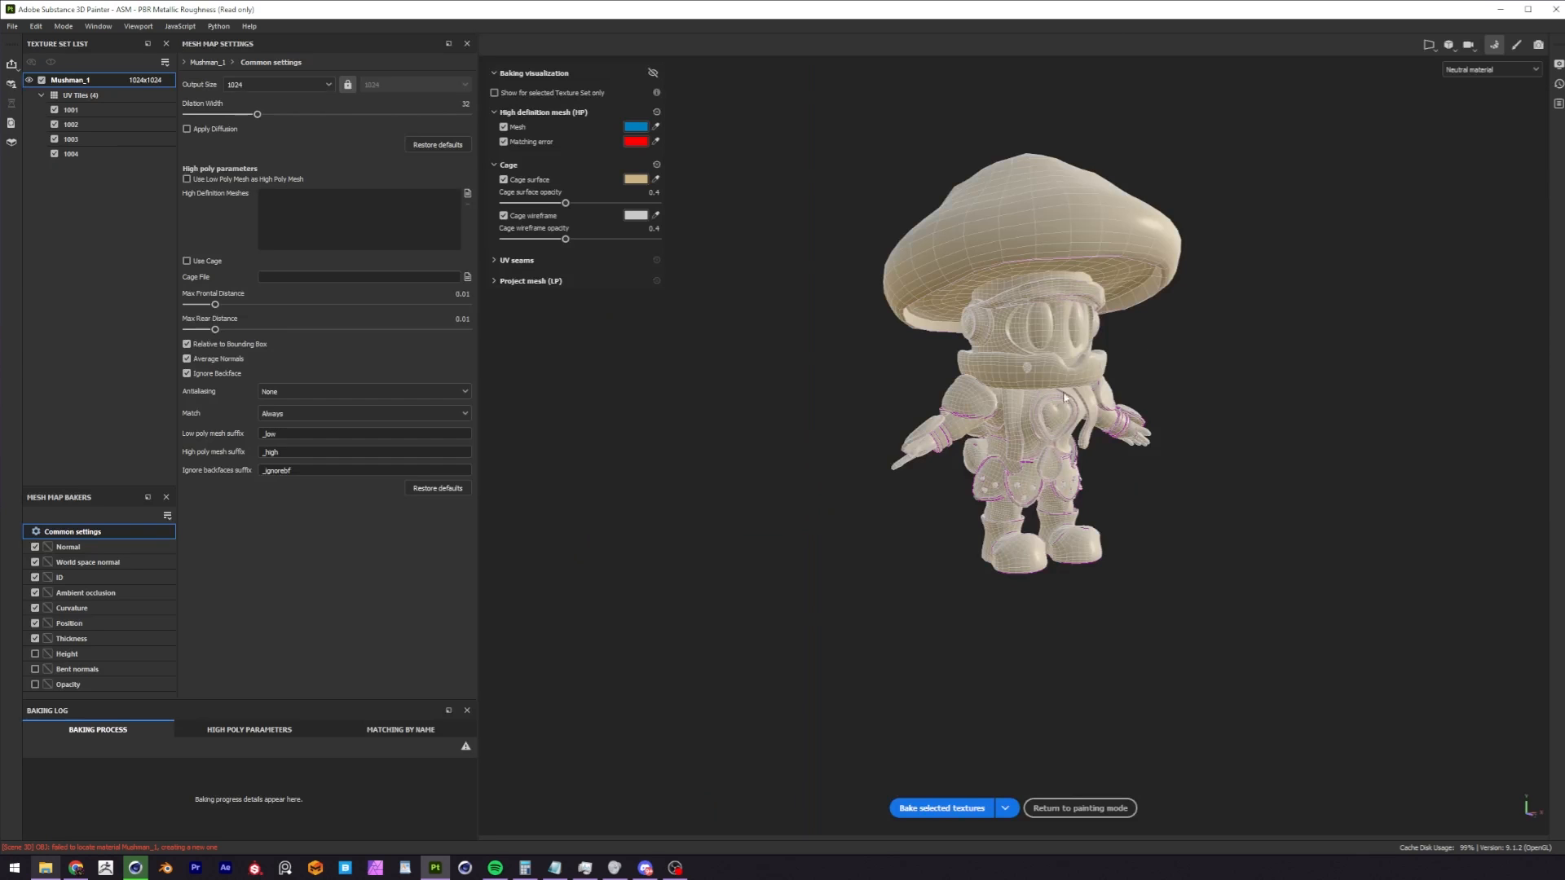
left_click_drag(1064, 398, 988, 569, "alt")
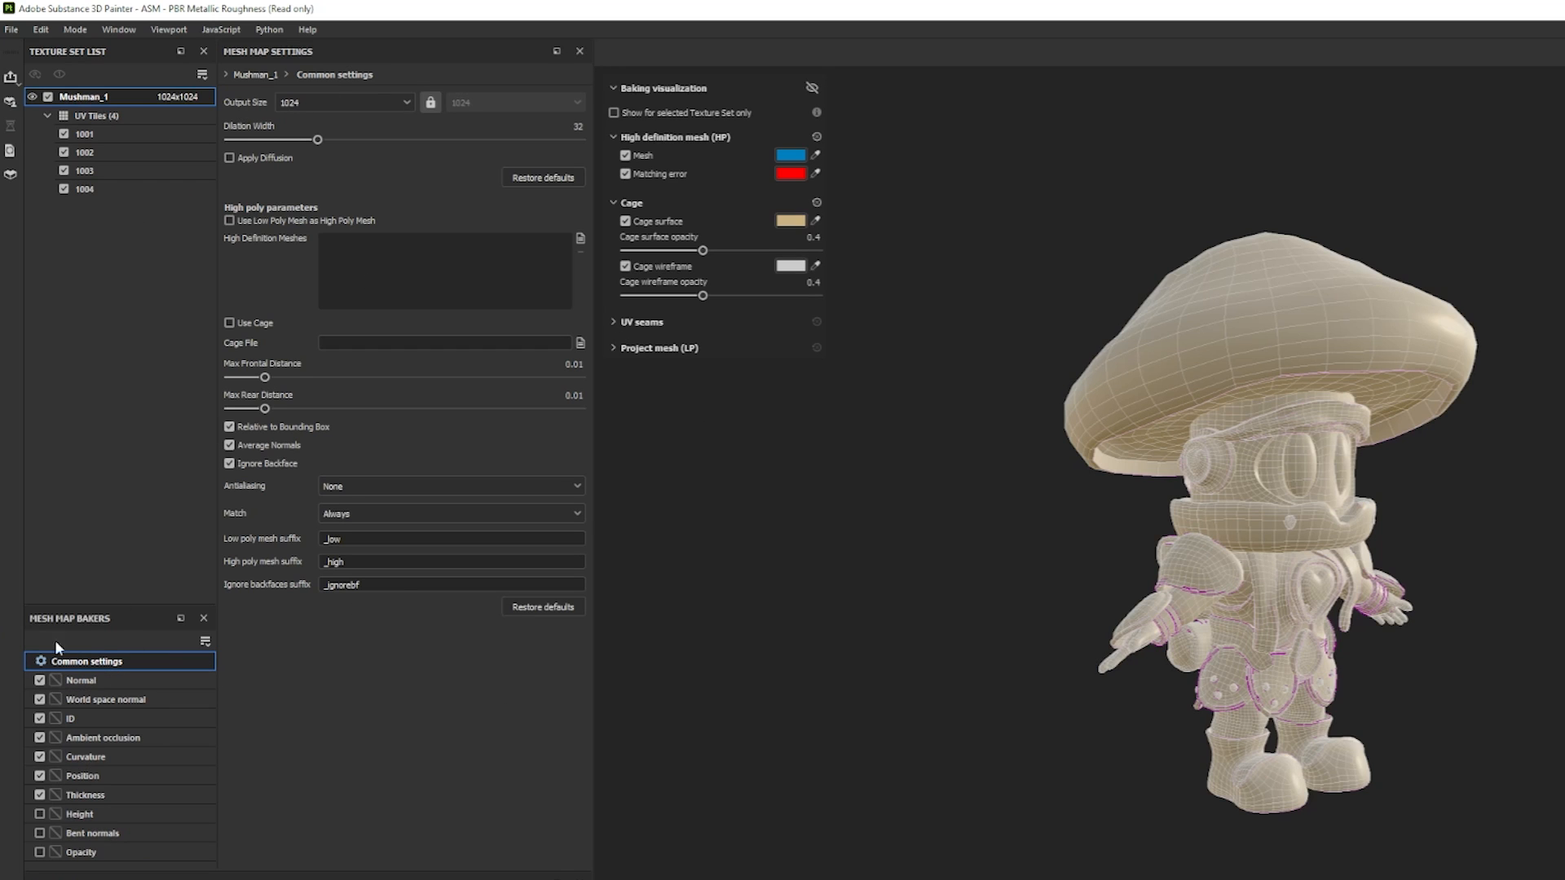
Check the available bake output sizes and include the Height map in the bake.
left_click(347, 101)
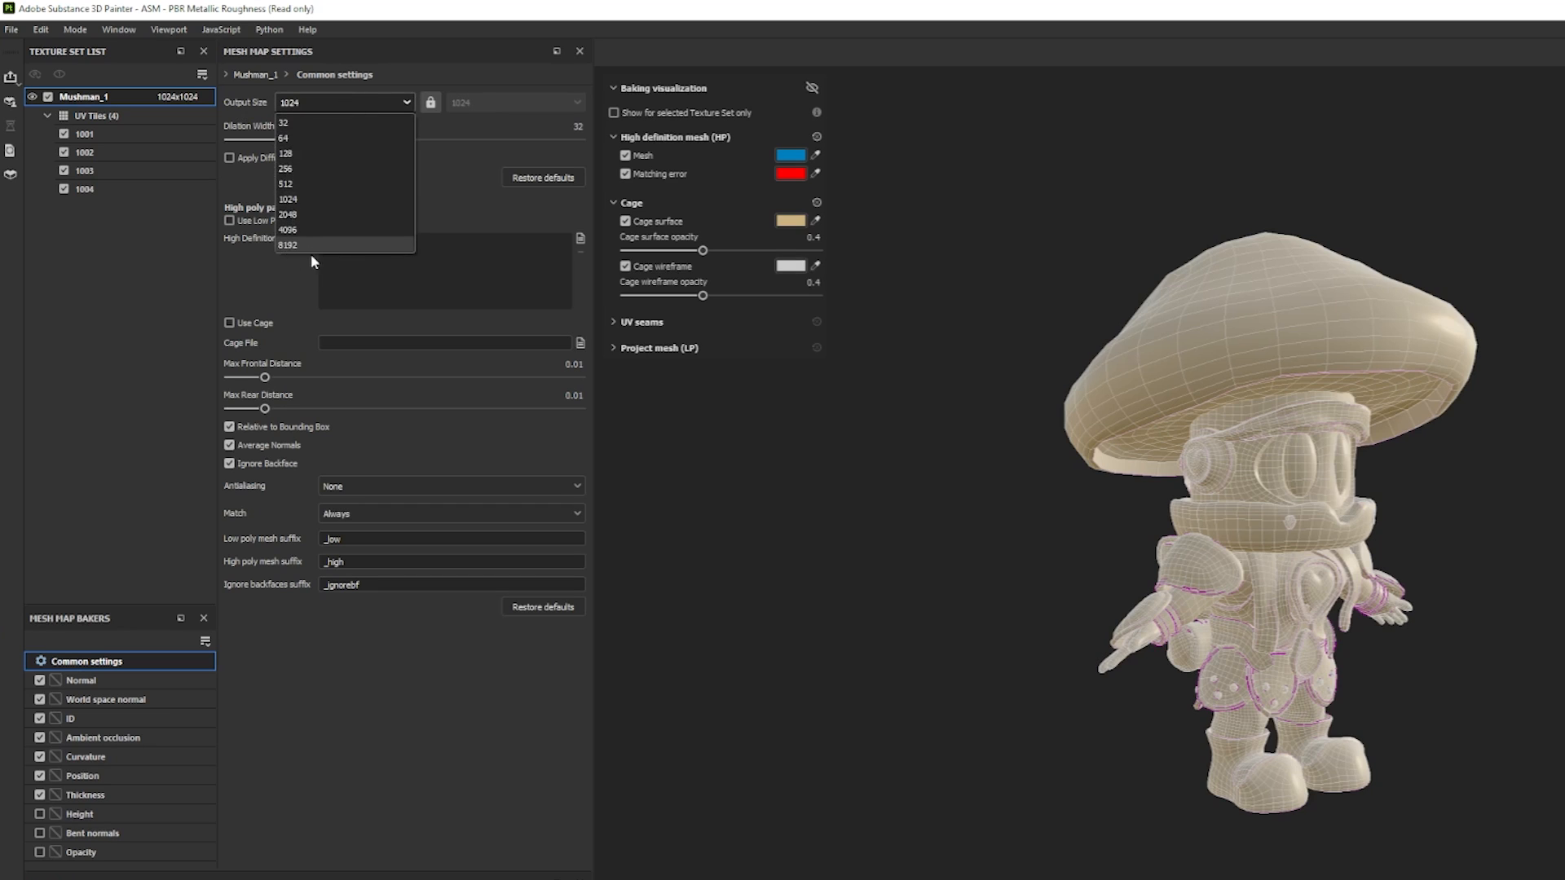
left_click(301, 101)
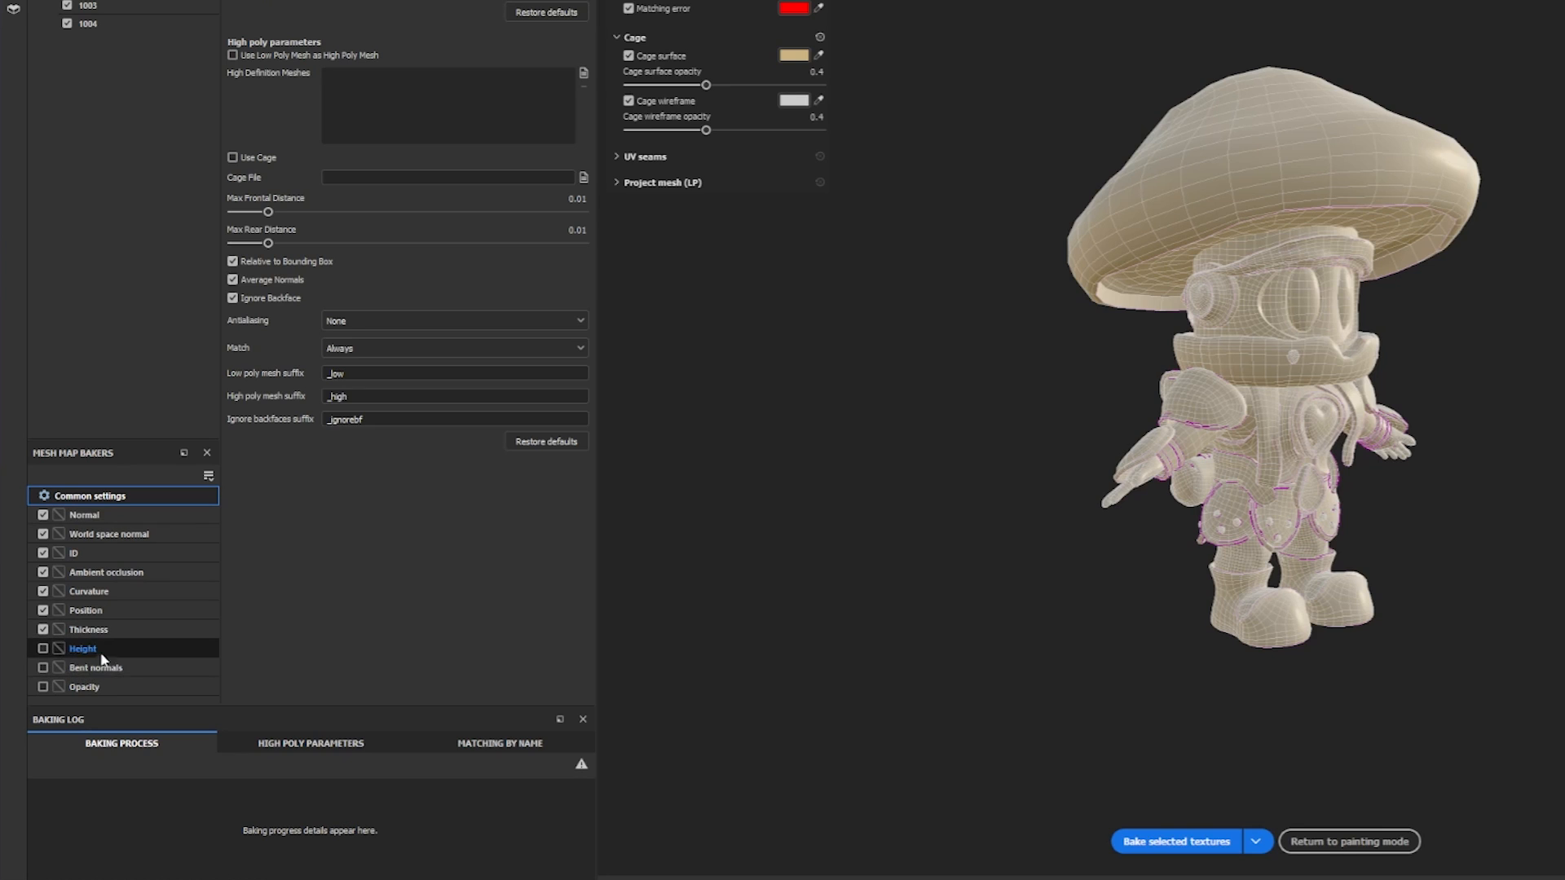
left_click(43, 649)
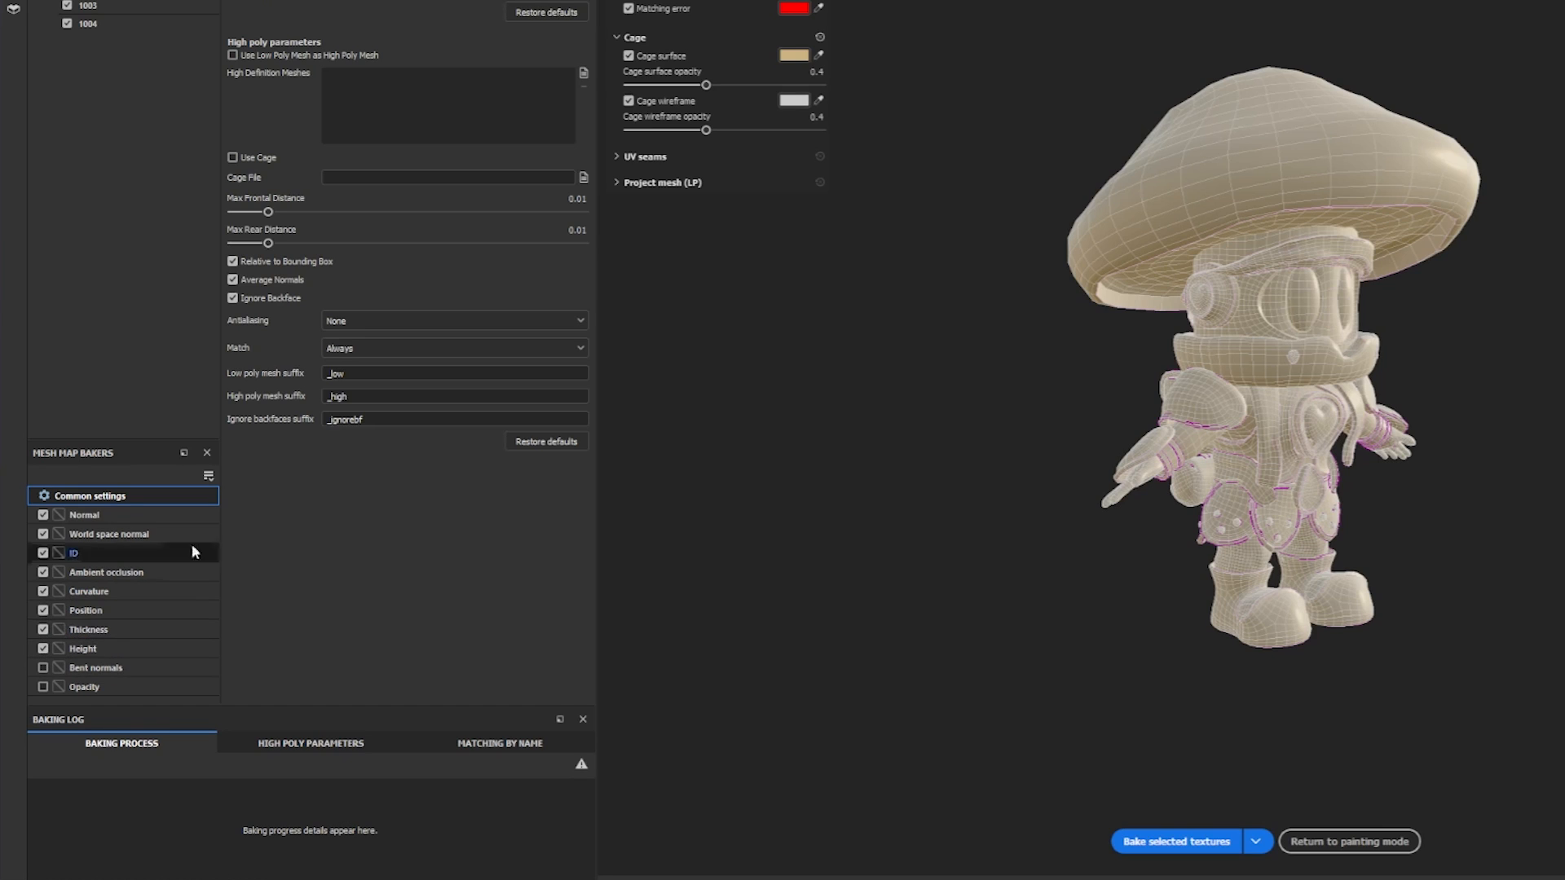
Set the ID map's color source to Mesh ID / Polygroup.
left_click(94, 553)
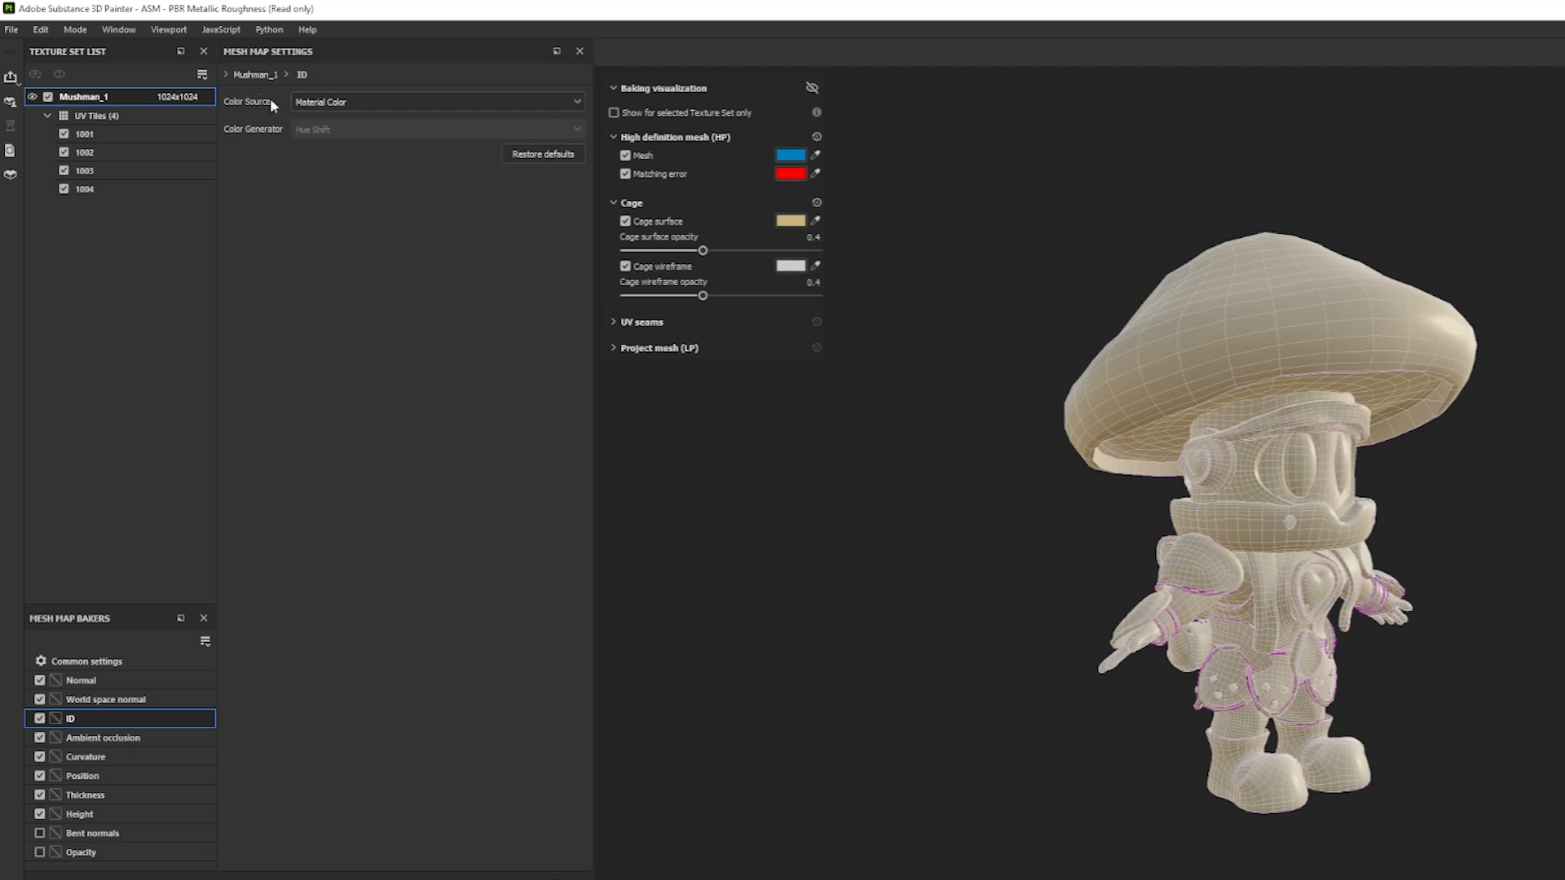
left_click(353, 101)
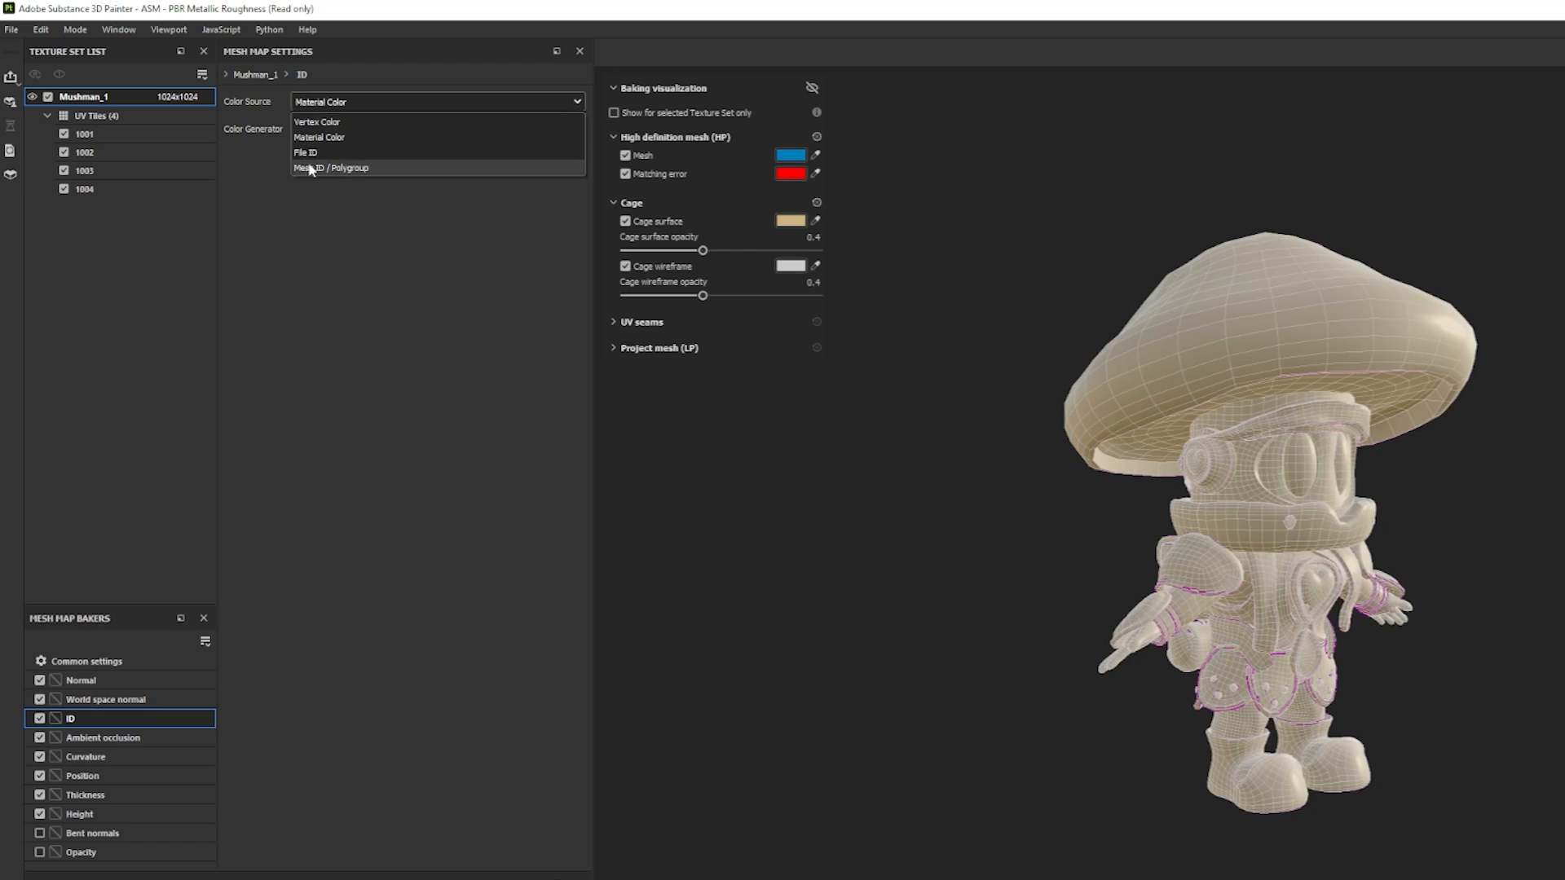
left_click(354, 168)
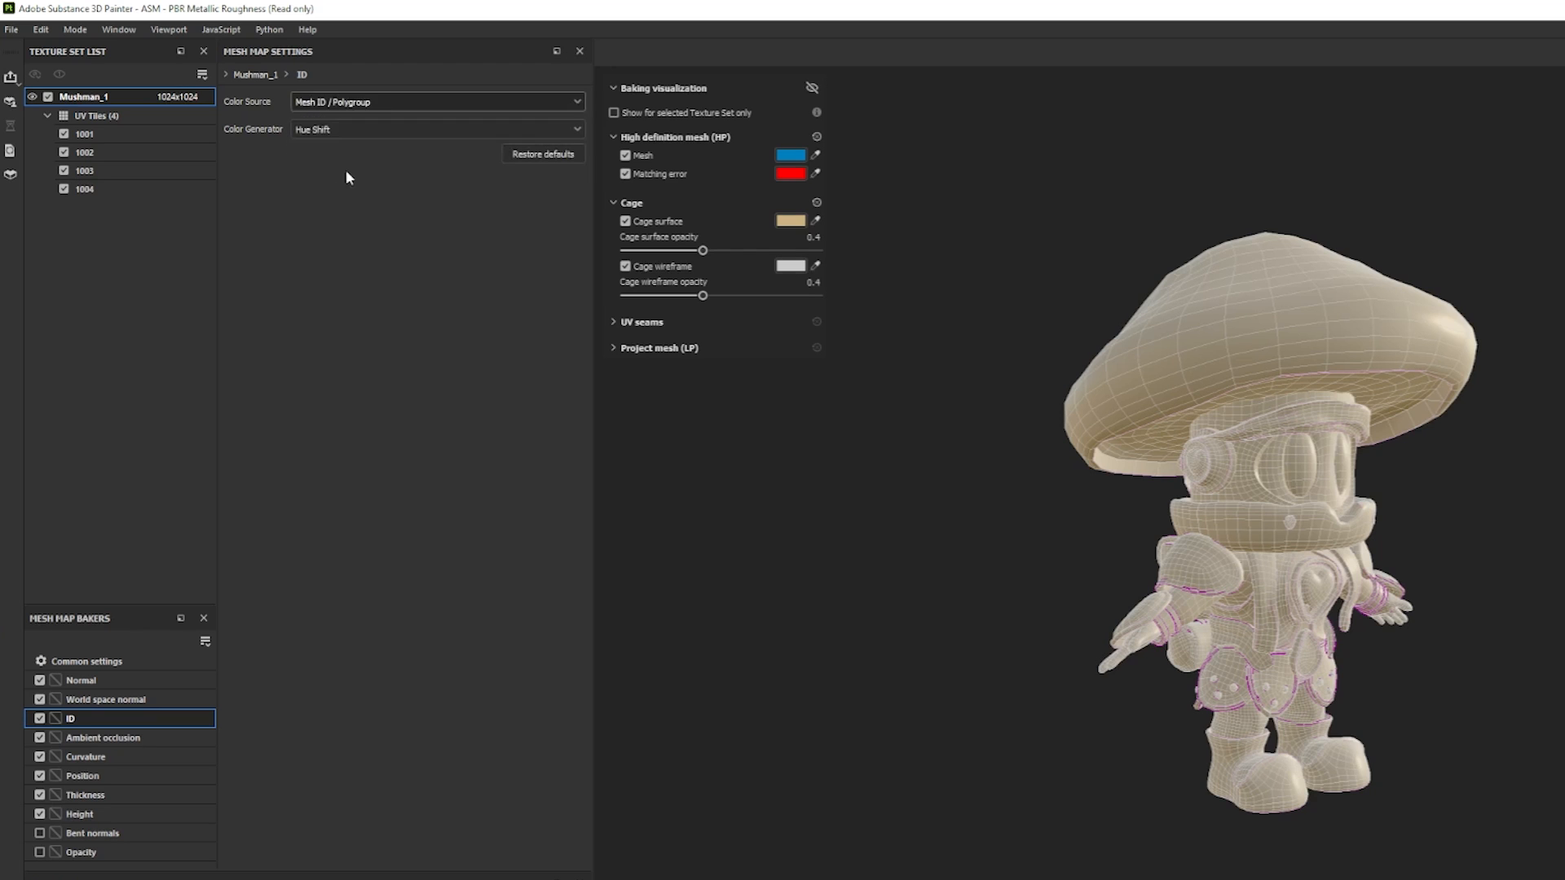
left_click_drag(1316, 570, 1192, 580, "alt")
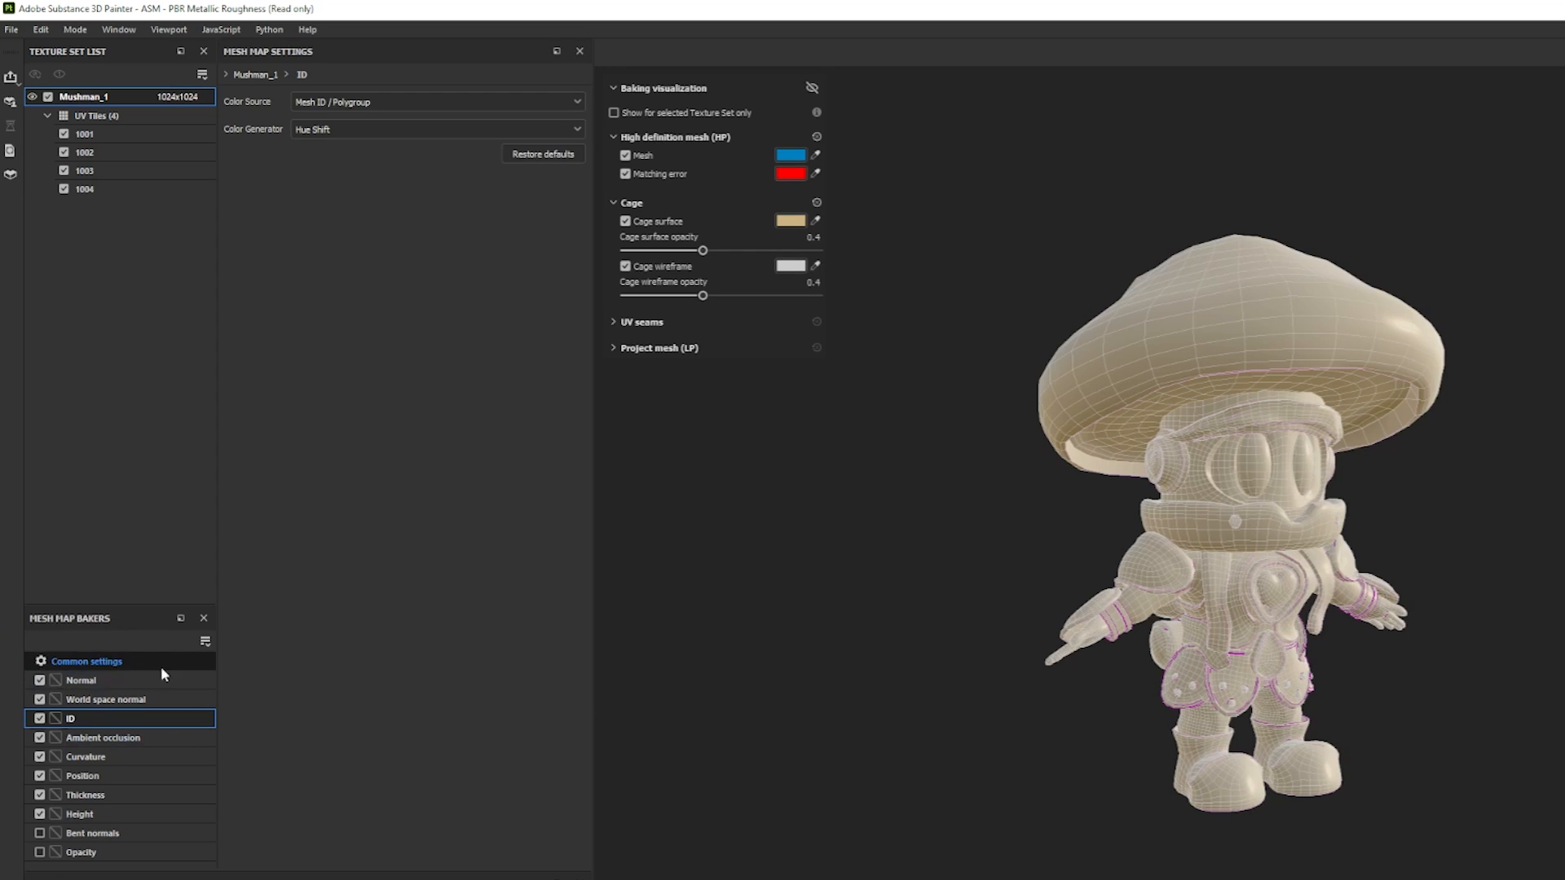
Load MushMan_HiPoly.obj as the high definition mesh in the common bake settings and examine how it fits the cage.
left_click(91, 660)
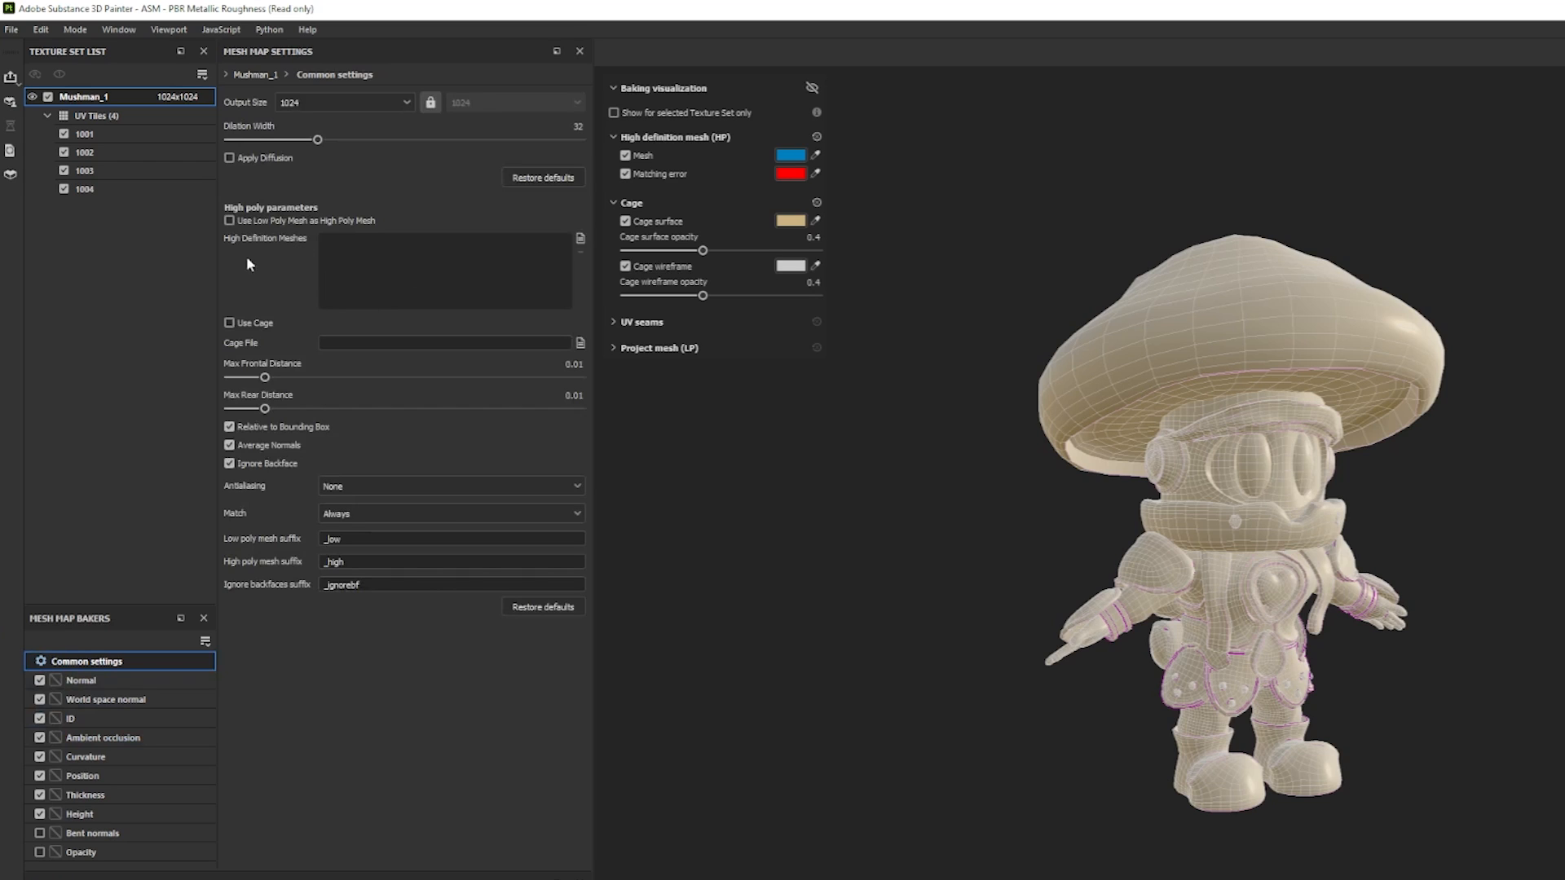
left_click(583, 242)
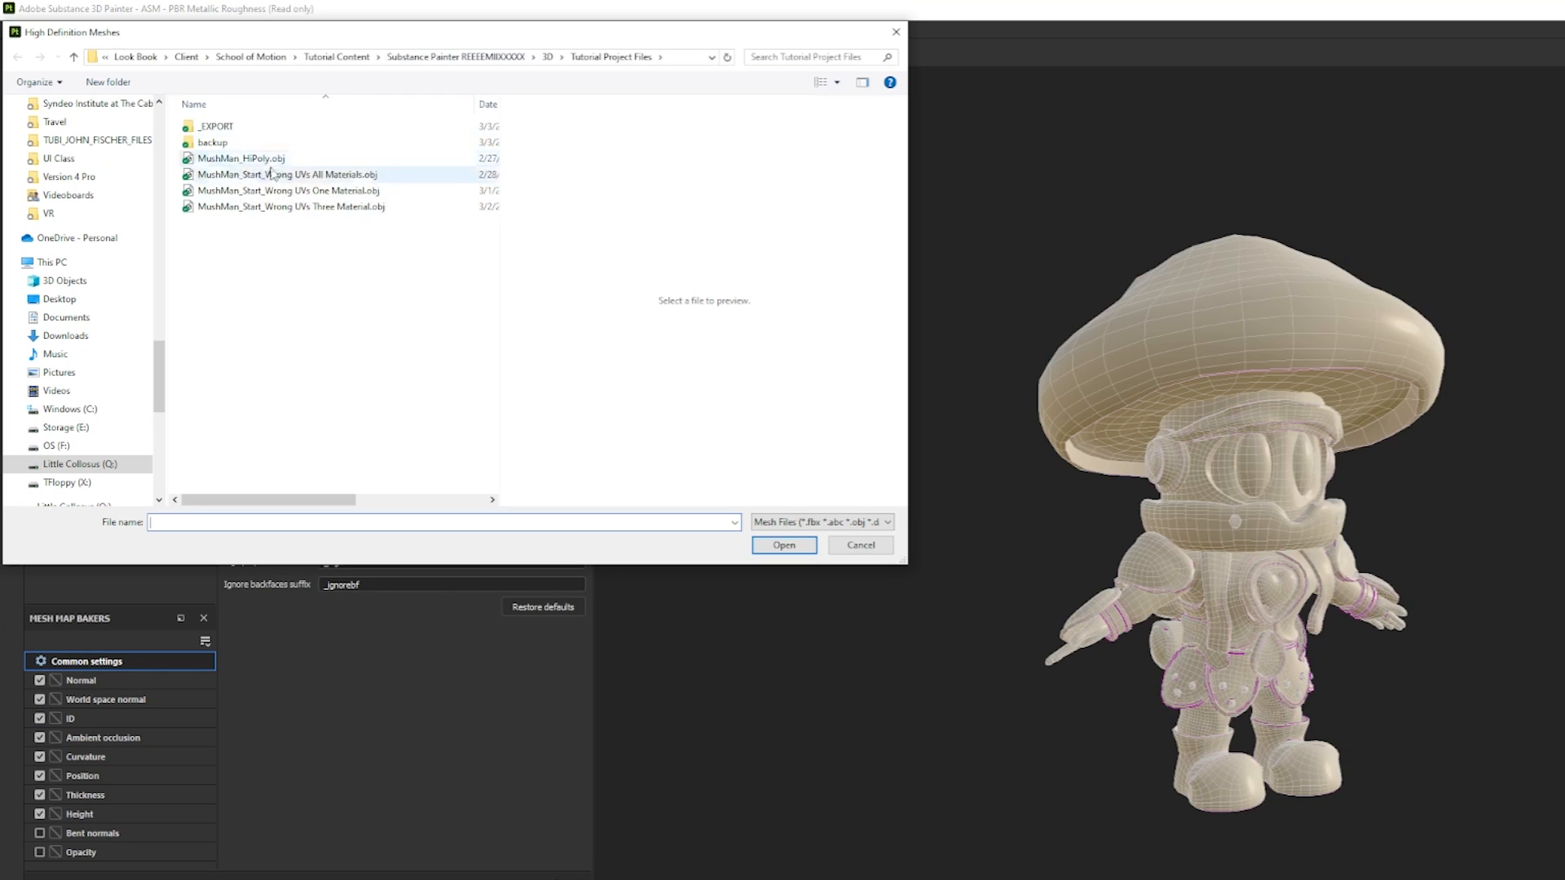
left_click(266, 160)
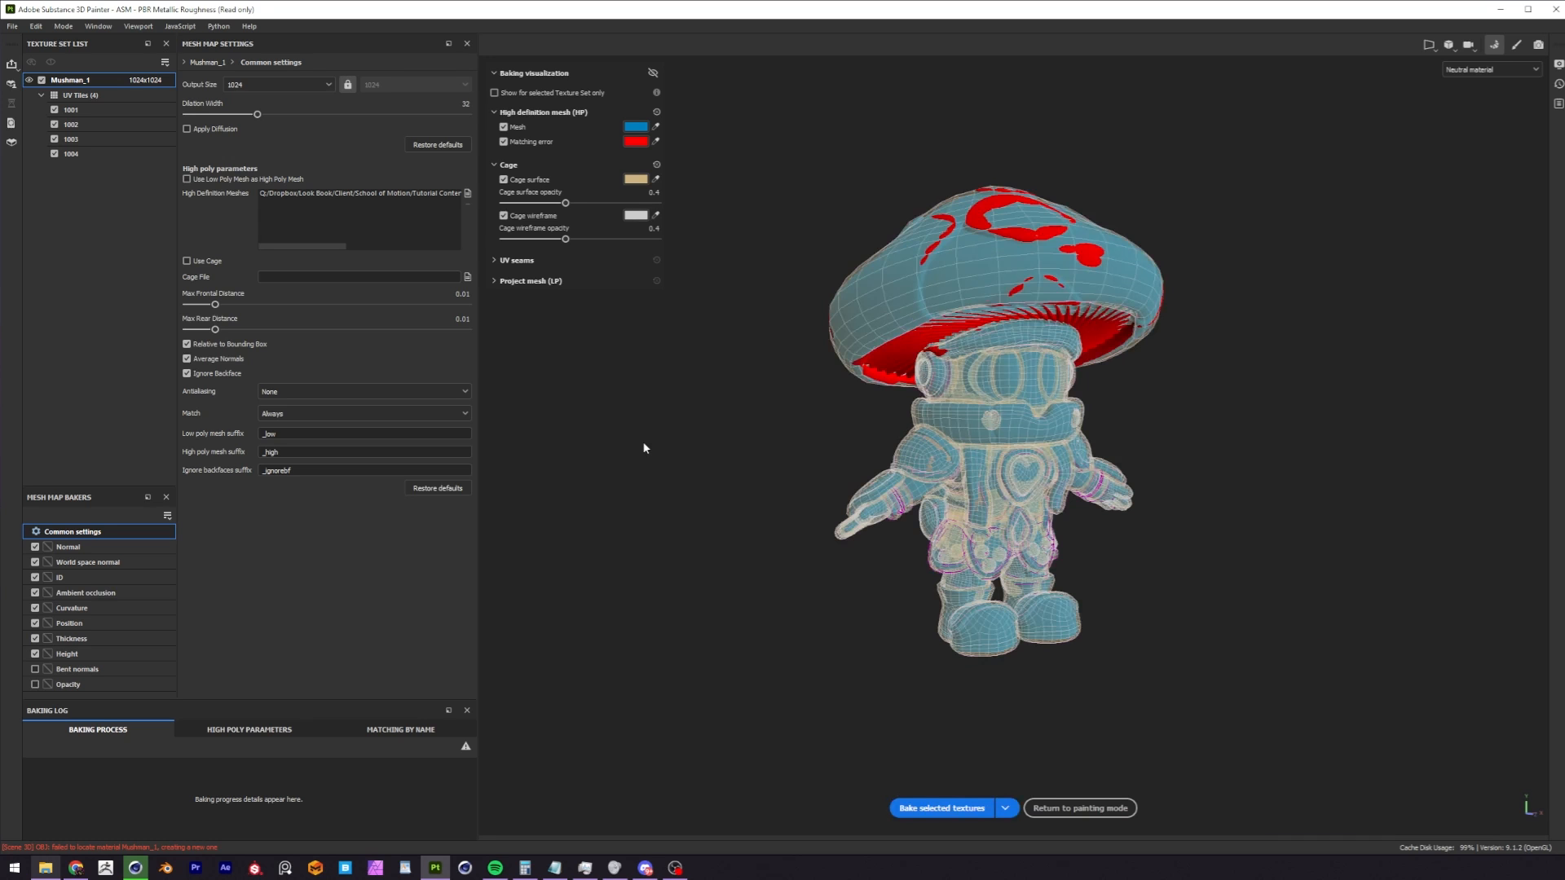
left_click_drag(766, 366, 880, 338, "alt")
left_click_drag(912, 427, 940, 406, "alt")
left_click_drag(966, 285, 1006, 128, "alt")
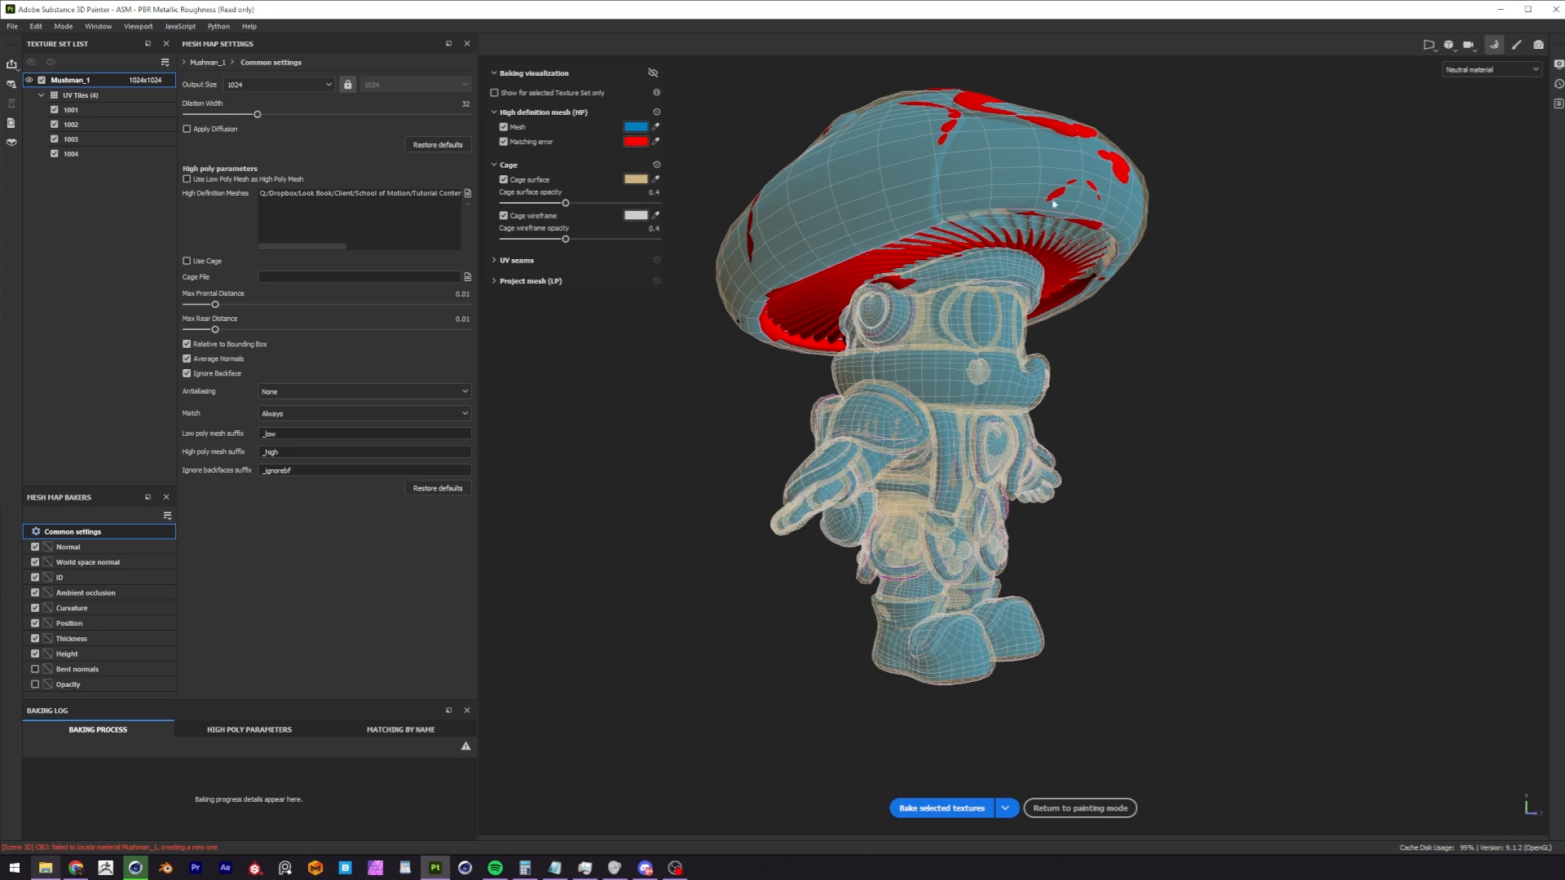
left_click_drag(1016, 308, 952, 209, "alt")
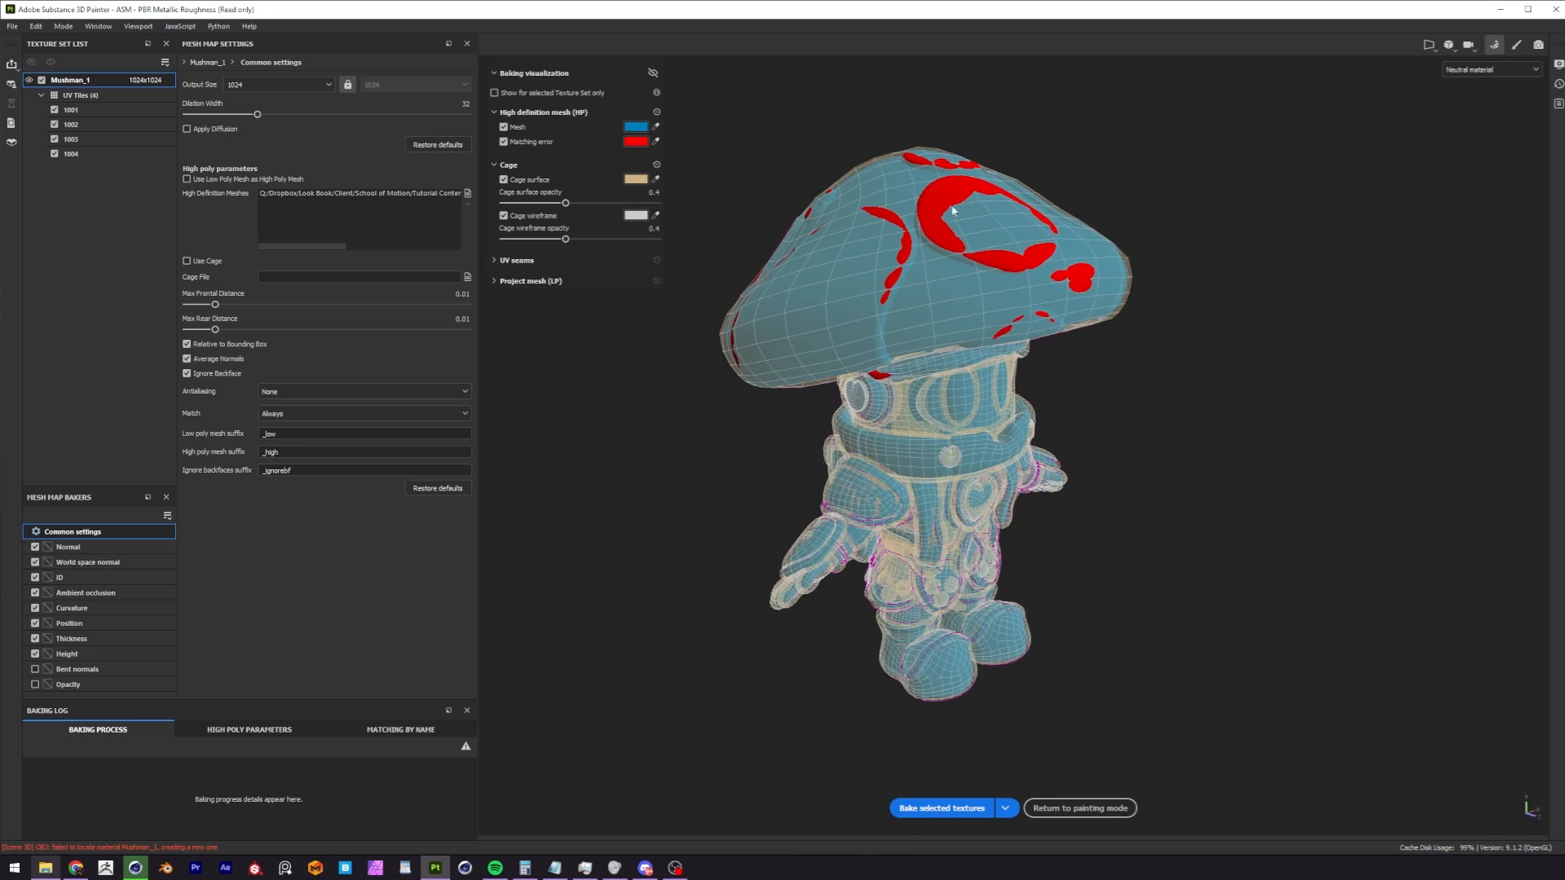
left_click_drag(941, 329, 1026, 283, "alt")
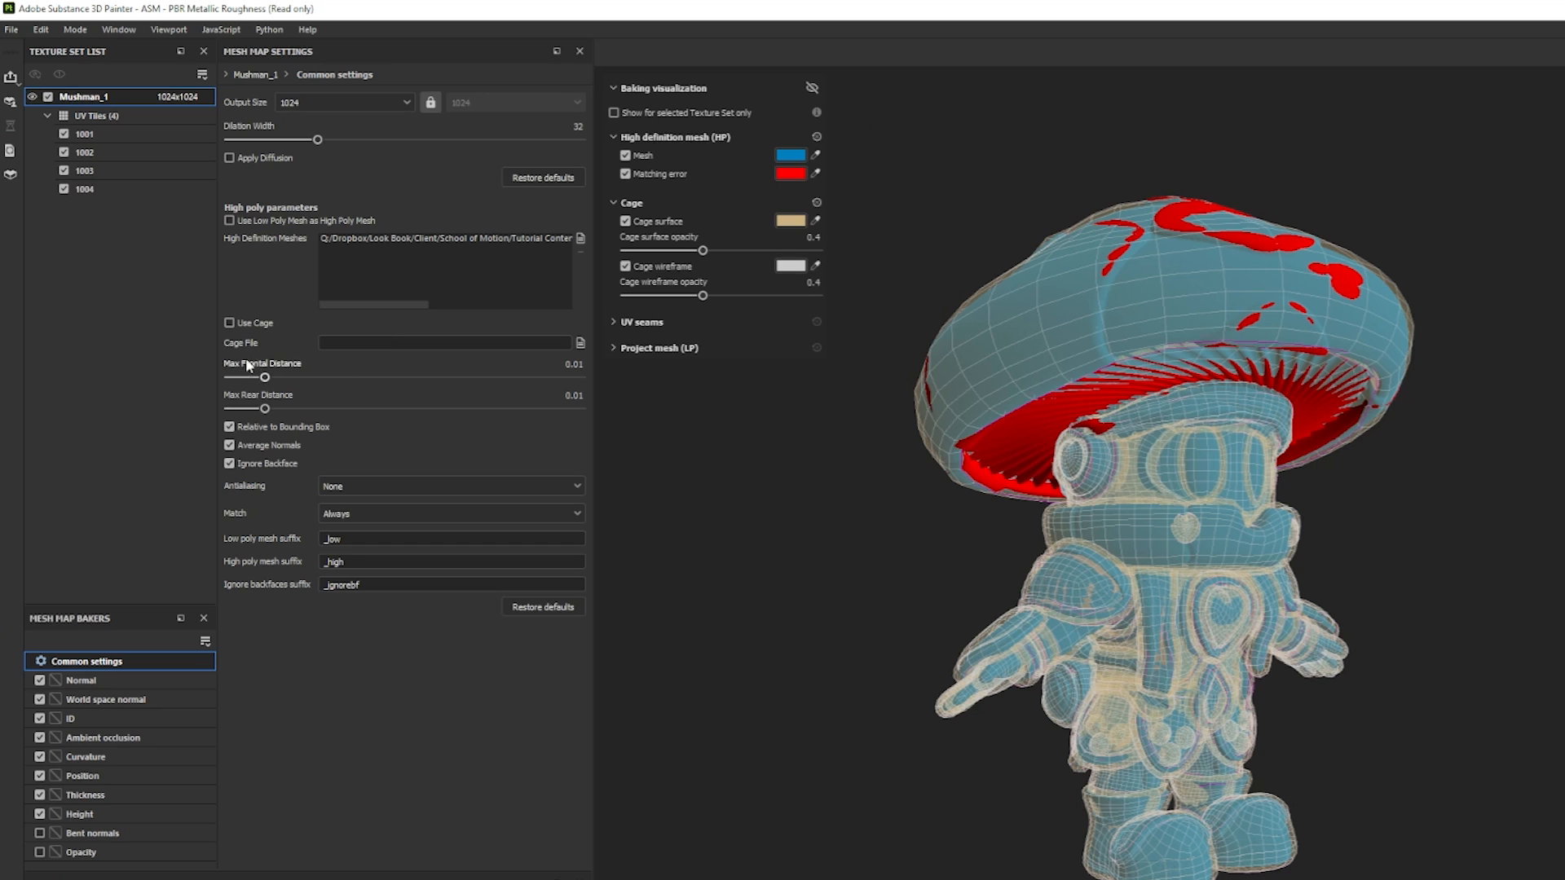
Raise the max frontal distance to 0.0379 so the cage encloses the high definition mesh.
left_click_drag(265, 378, 289, 380)
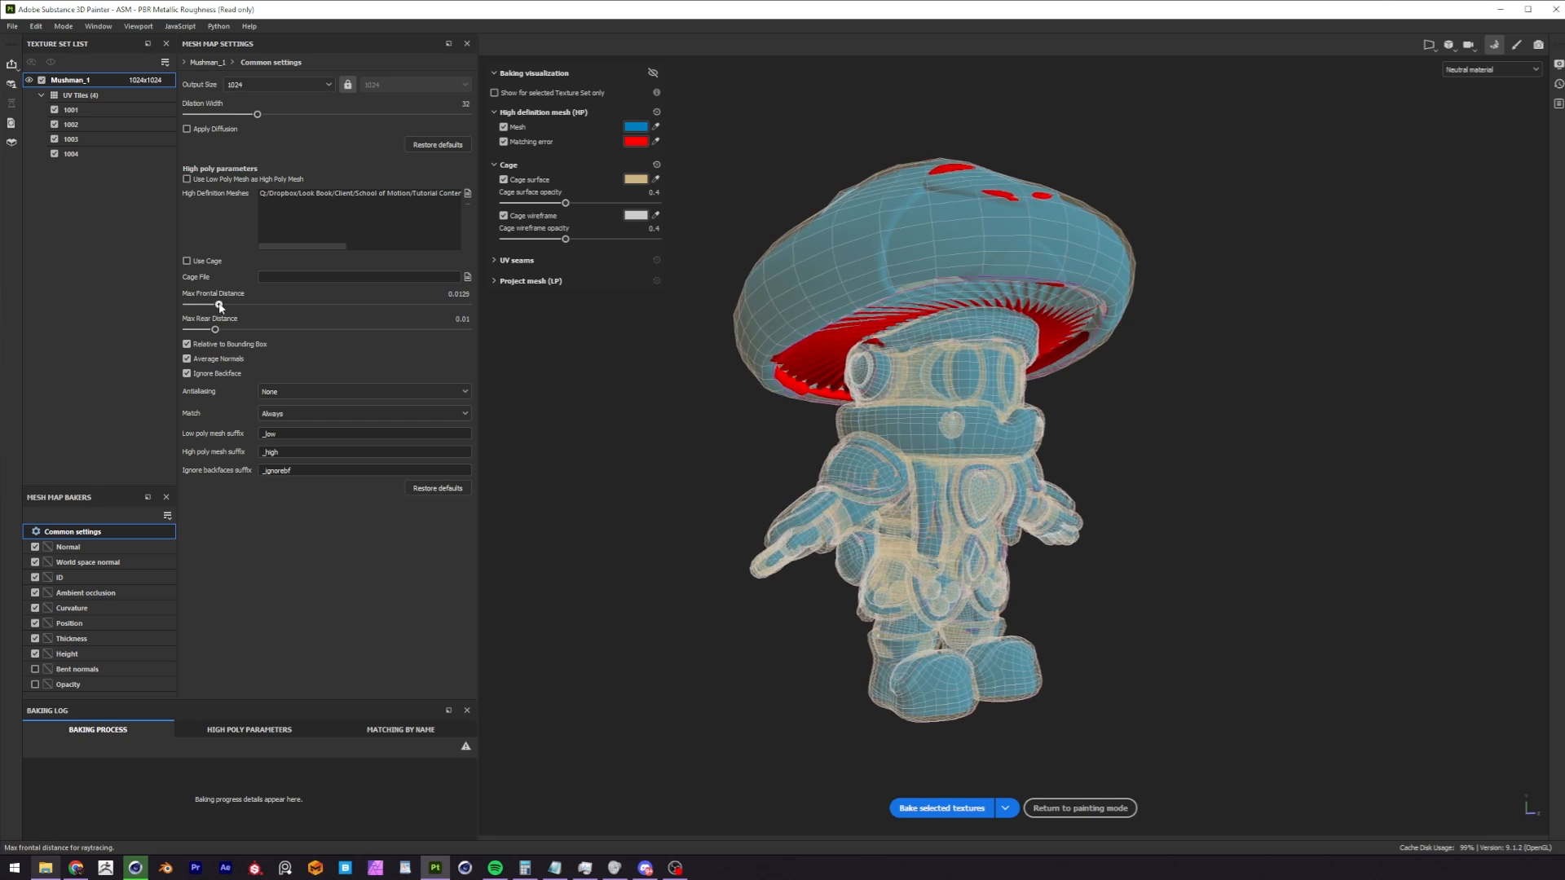
left_click_drag(234, 306, 237, 307)
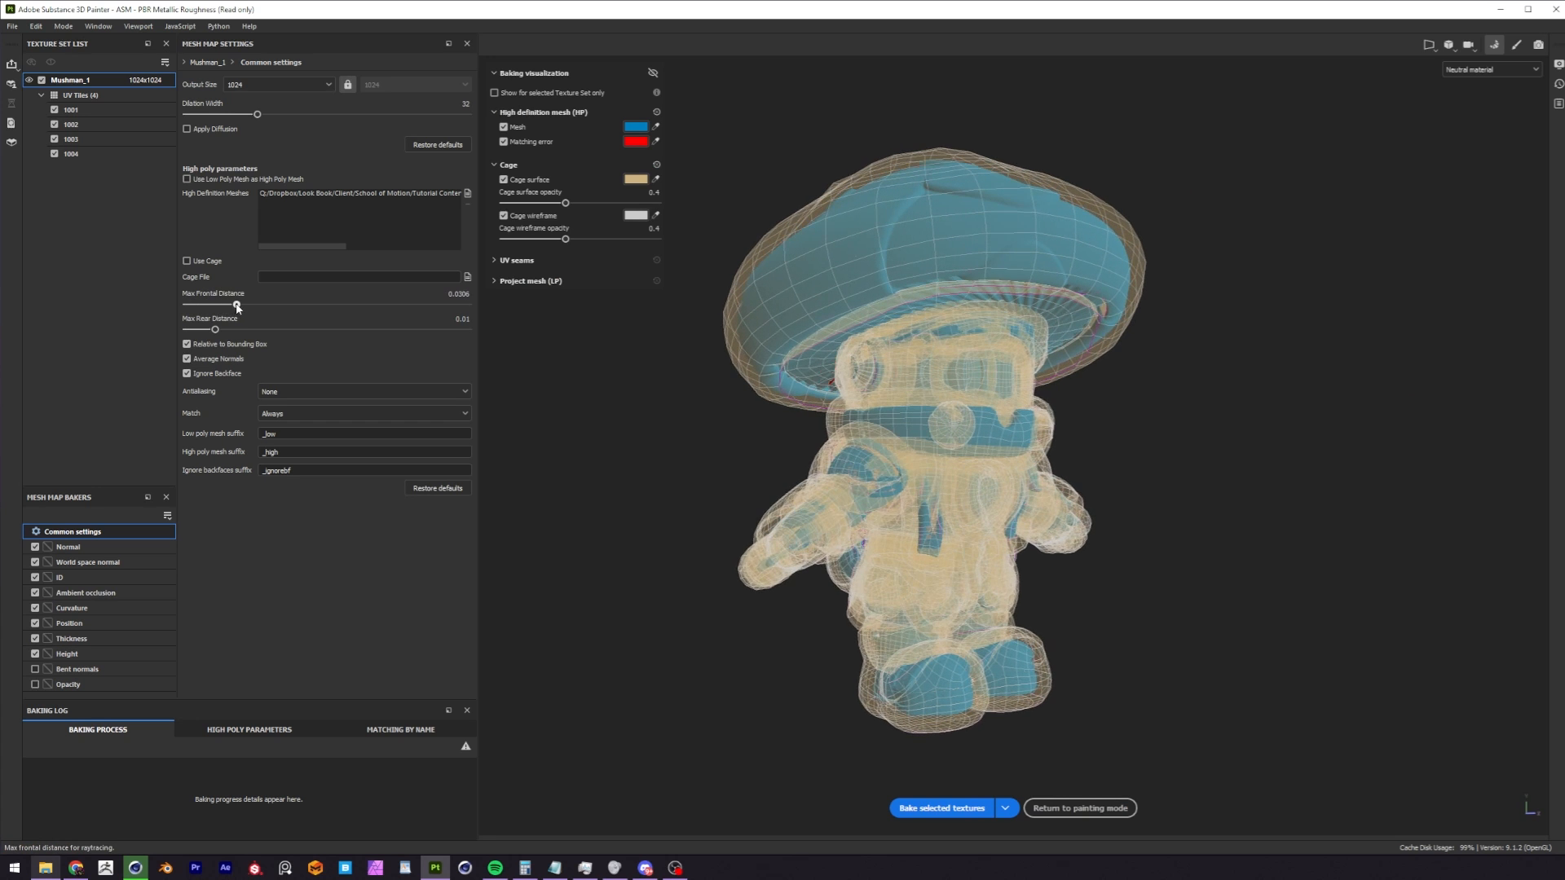
left_click_drag(831, 320, 937, 287, "alt")
mouse_move(238, 304)
left_mouse_down()
mouse_move(330, 308)
mouse_move(218, 306)
mouse_move(241, 307)
left_mouse_up()
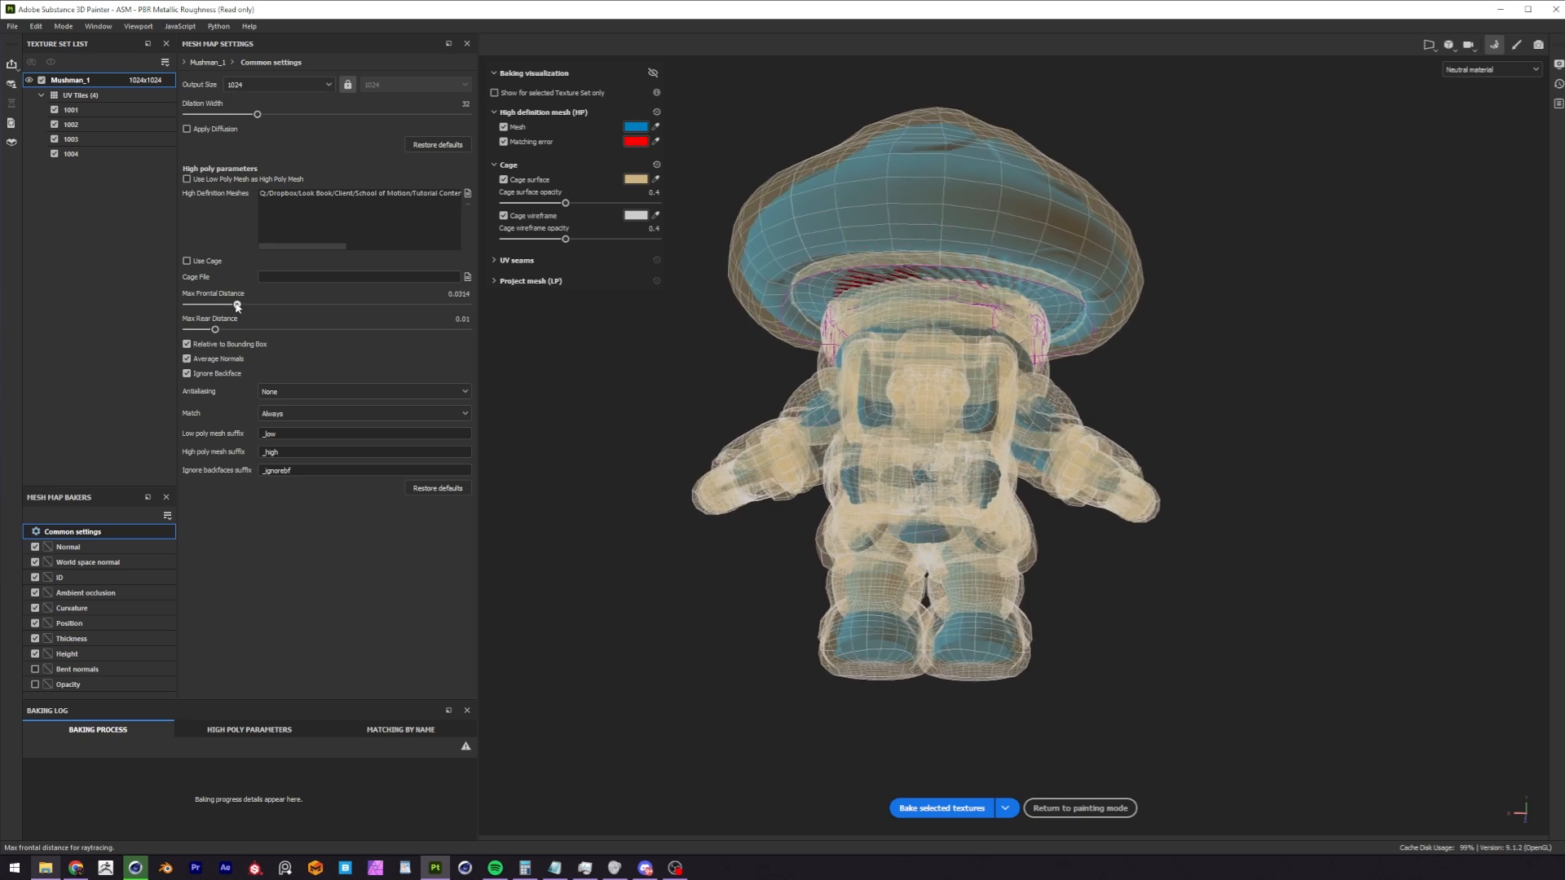
left_click_drag(241, 308, 242, 305)
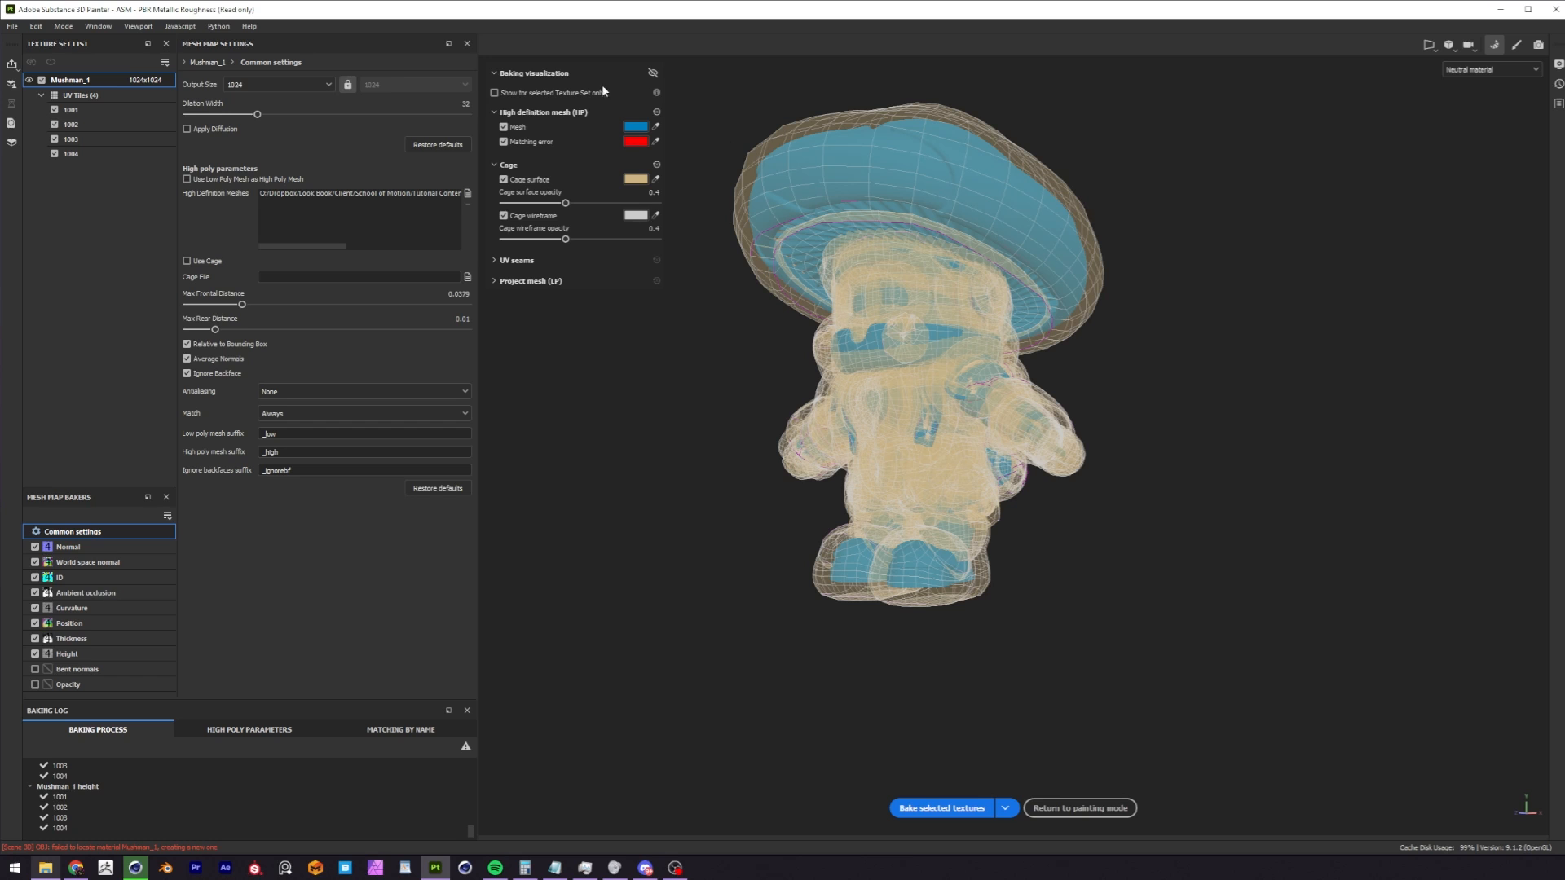
Turn off the baking visualization and examine the baked detail on the character.
left_click(653, 73)
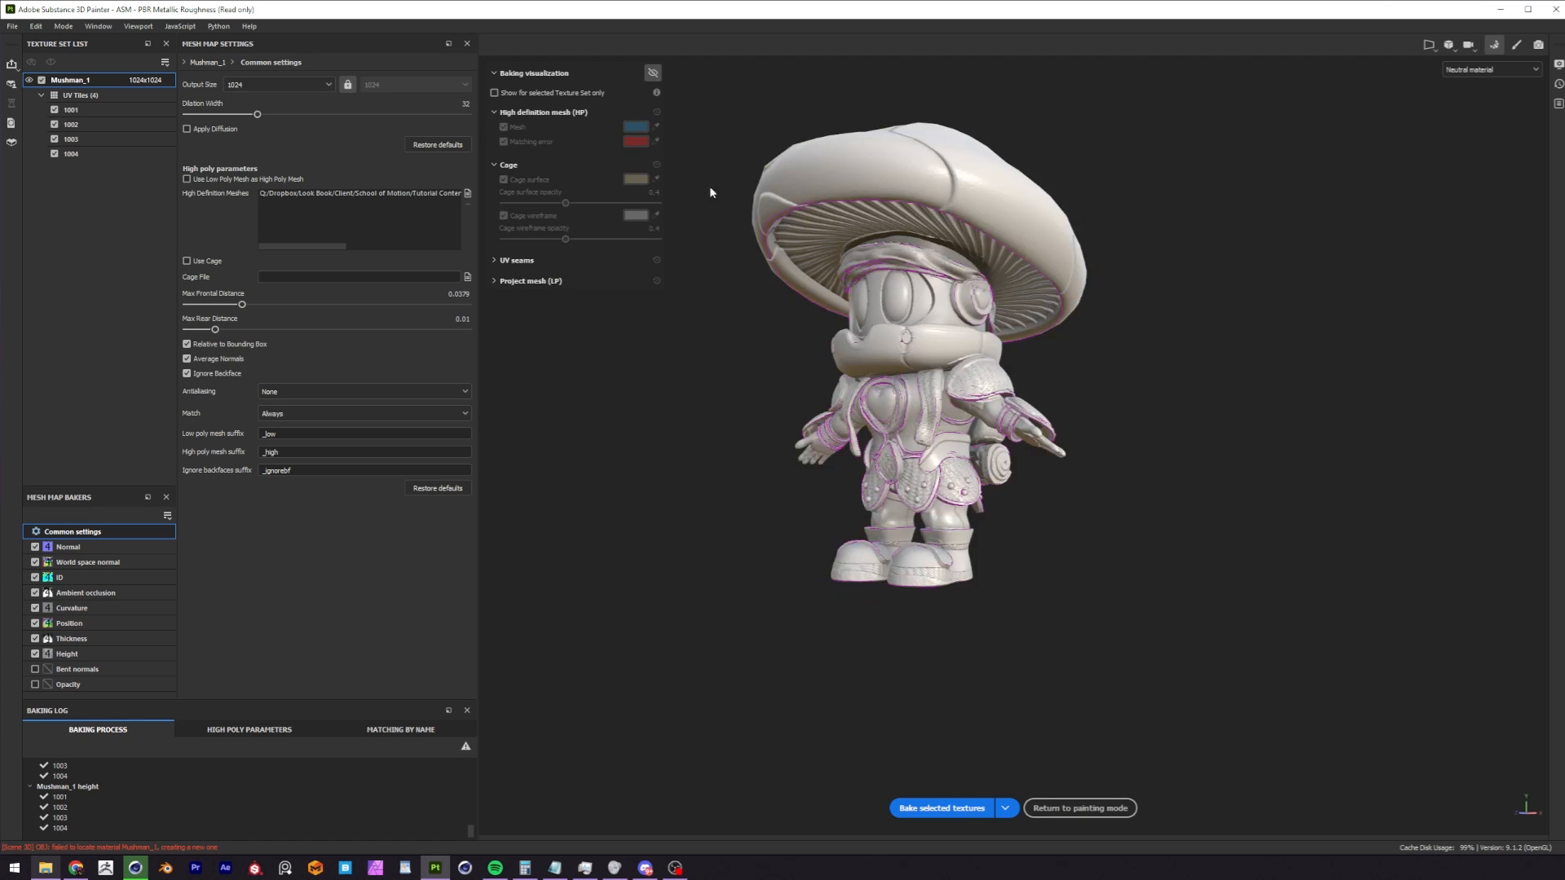
middle_click_drag(937, 328, 922, 300, "alt")
left_click_drag(923, 300, 818, 354, "alt")
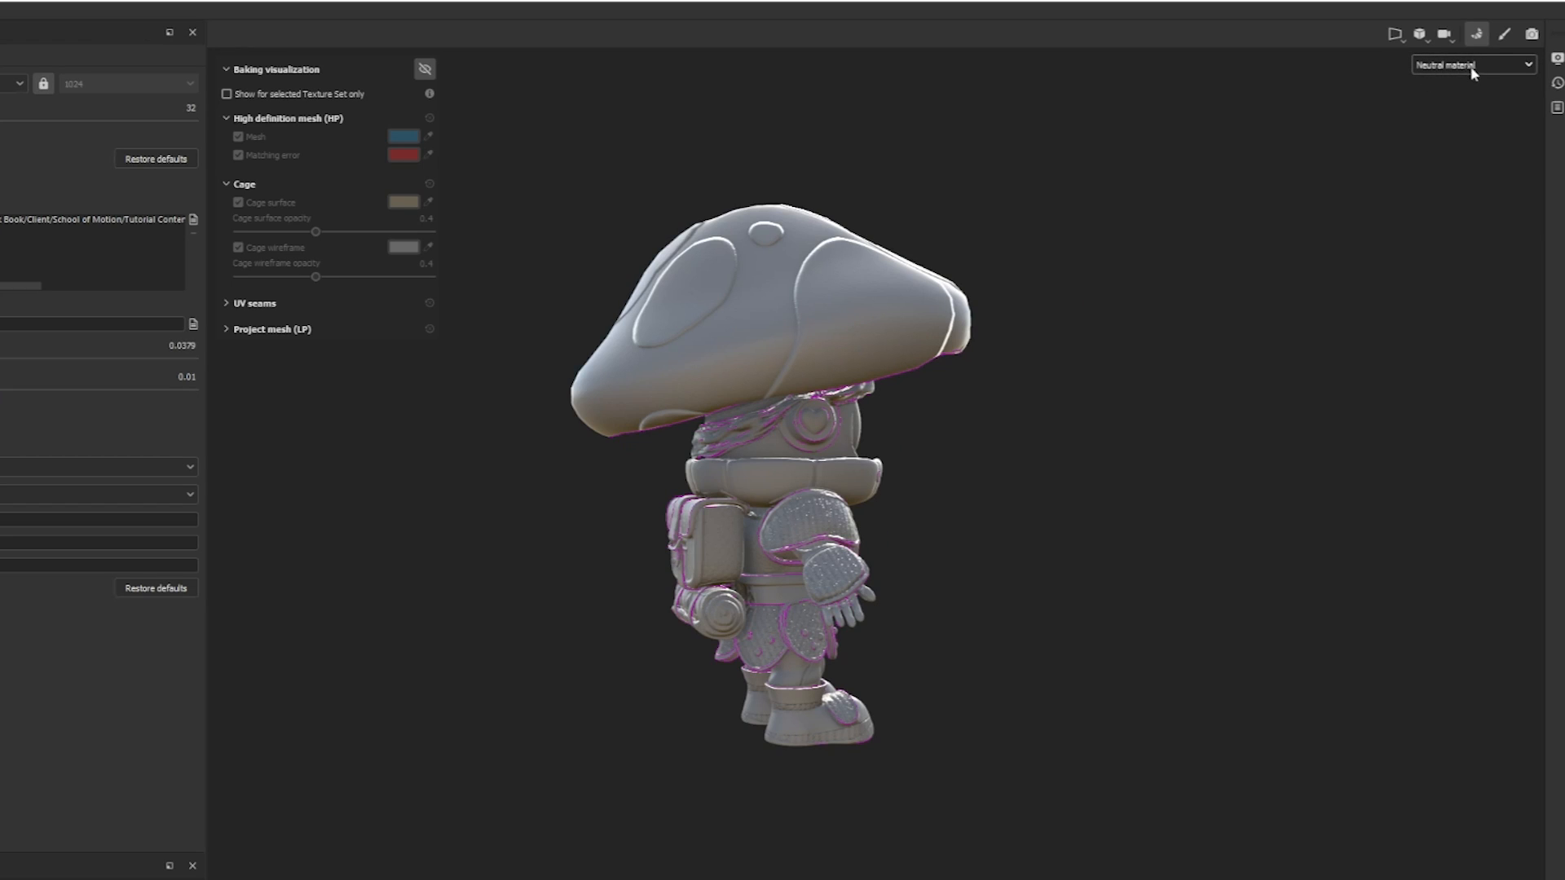
Display the Normal mesh map and examine the baked detail on the character's cap, armor, backpack and boots.
left_click(1465, 69)
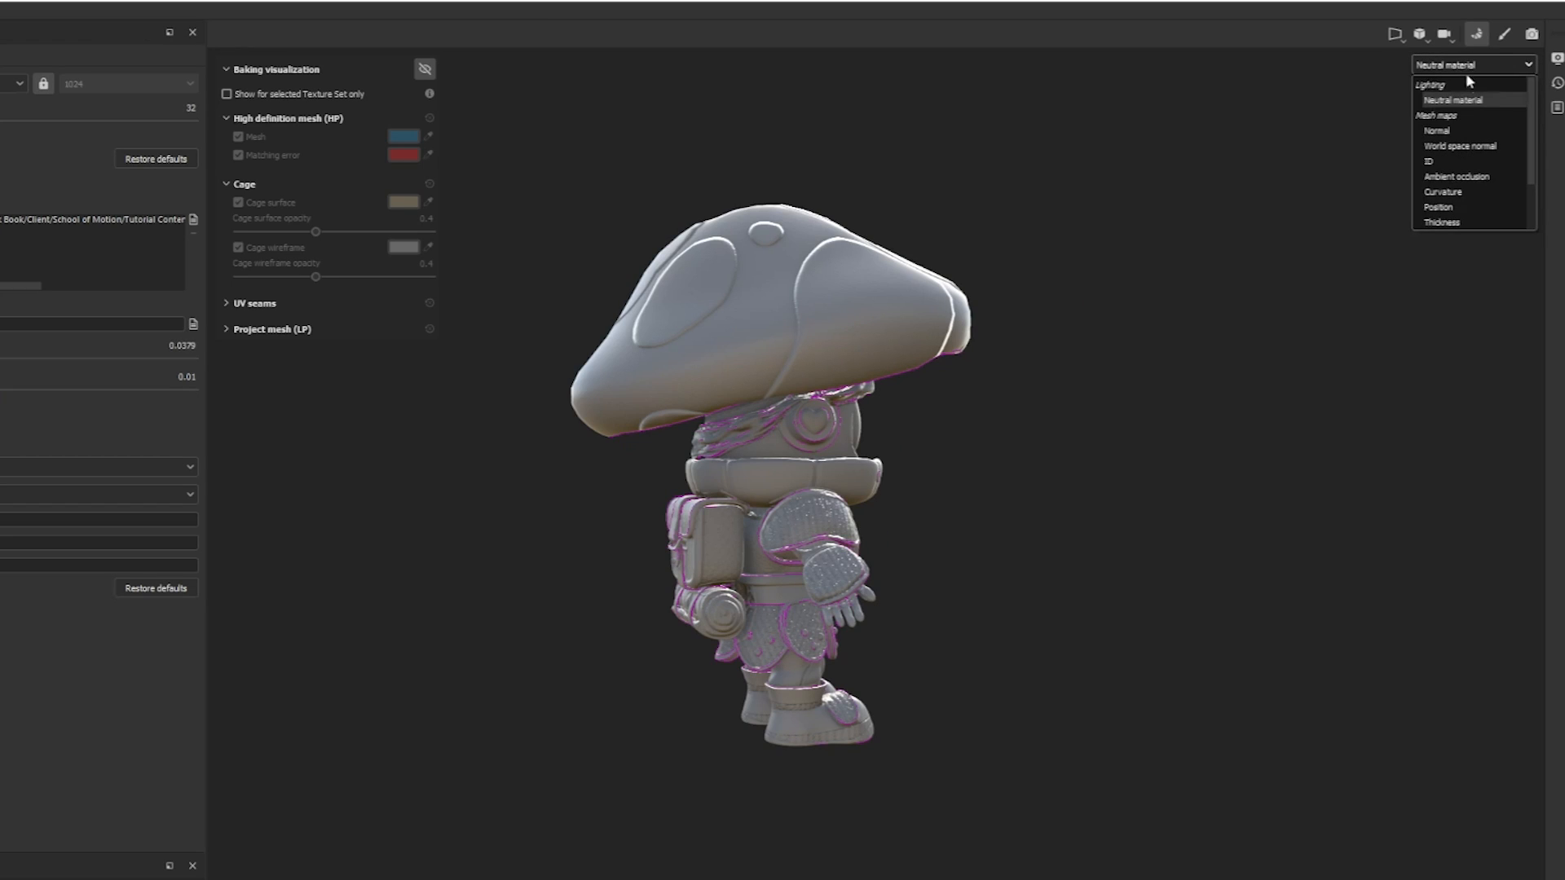
left_click(1447, 134)
left_click_drag(919, 445, 890, 359, "alt")
right_click_drag(896, 360, 1103, 279, "alt")
middle_click_drag(1103, 279, 1111, 306, "alt")
mouse_move(898, 394)
left_mouse_down("alt")
mouse_move(787, 396)
mouse_move(1026, 343)
mouse_move(750, 391)
mouse_move(911, 388)
left_mouse_up("alt")
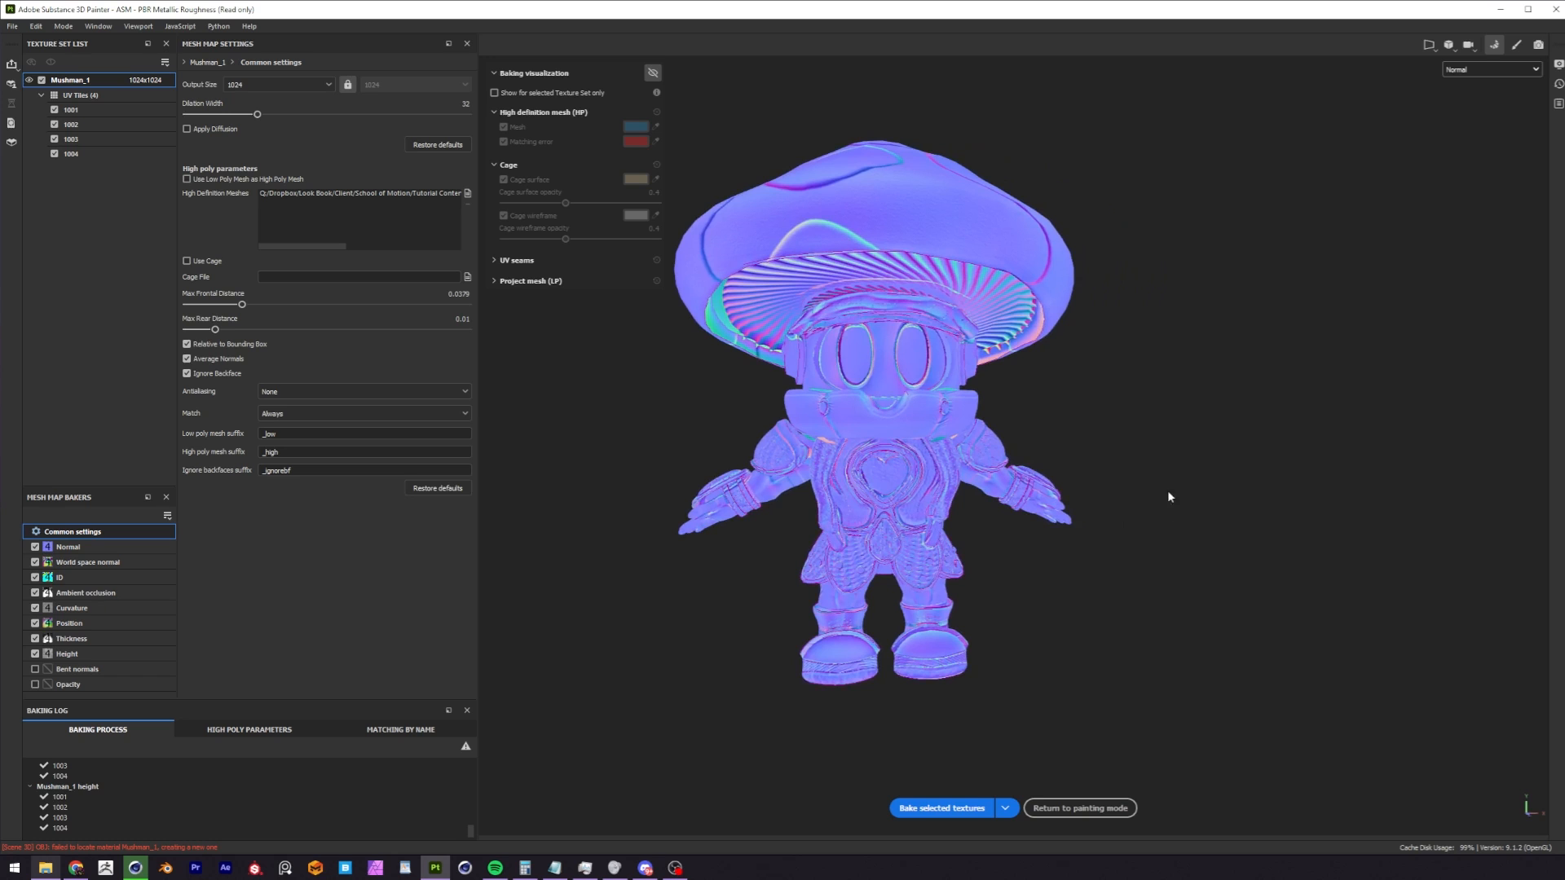
left_click_drag(919, 330, 1037, 447, "alt")
right_click_drag(1038, 447, 1102, 421, "alt")
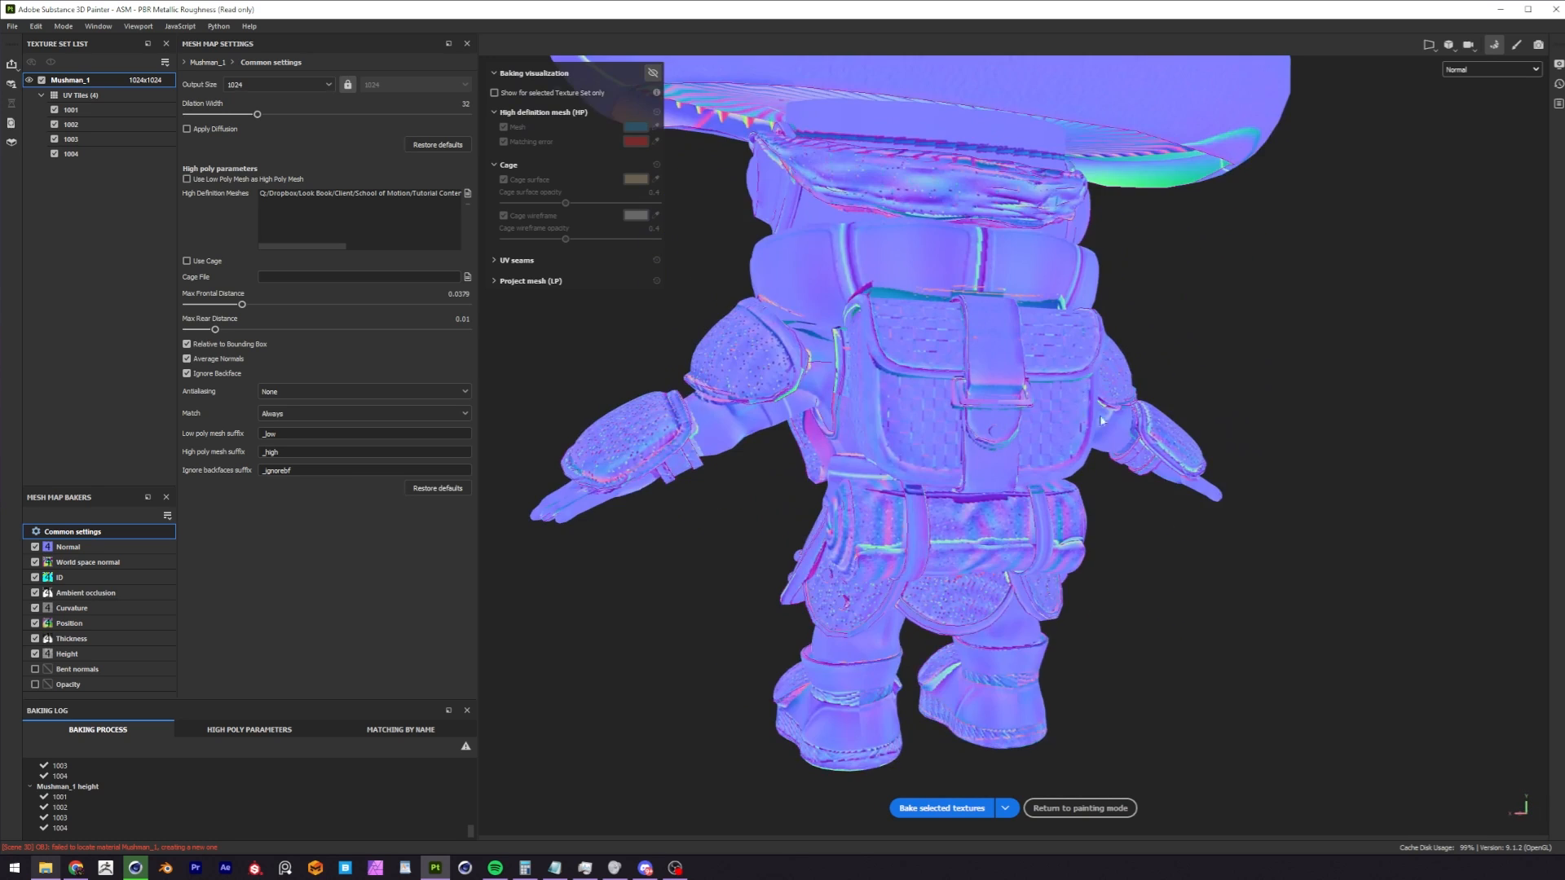
middle_click_drag(904, 401, 947, 434, "alt")
left_click_drag(946, 434, 1067, 411, "alt")
right_click_drag(978, 408, 905, 395, "alt")
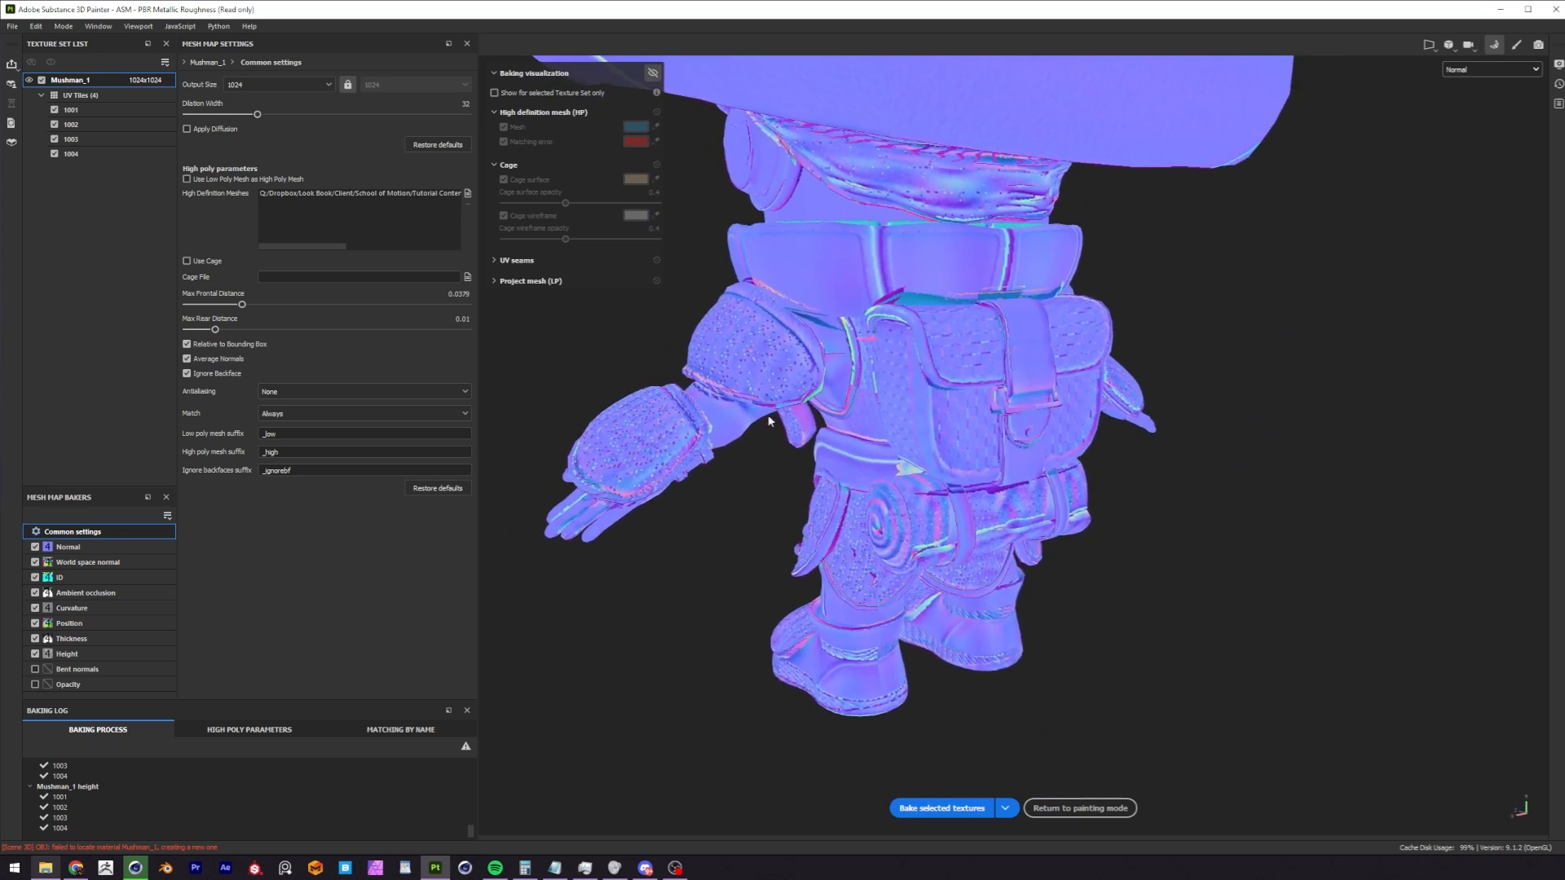
middle_click_drag(725, 391, 969, 386, "alt")
left_click_drag(969, 386, 1051, 391, "alt")
right_click_drag(823, 432, 758, 443, "alt")
middle_click_drag(945, 343, 949, 401, "alt")
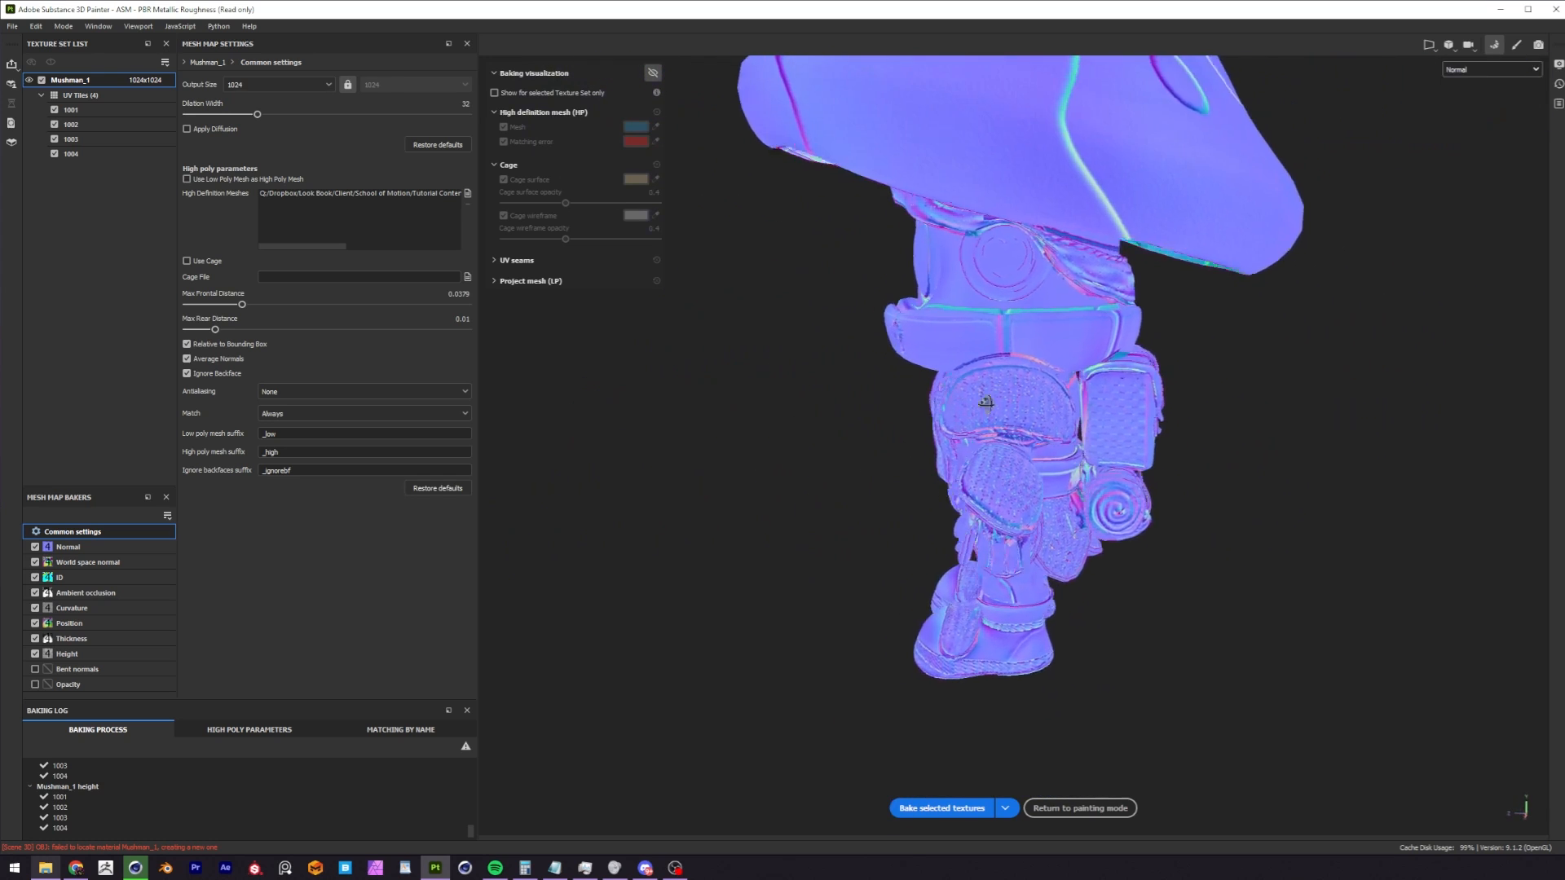
left_click_drag(949, 401, 1052, 392, "alt")
Display the ID mesh map and examine how its colors divide the character's parts.
left_click(1504, 69)
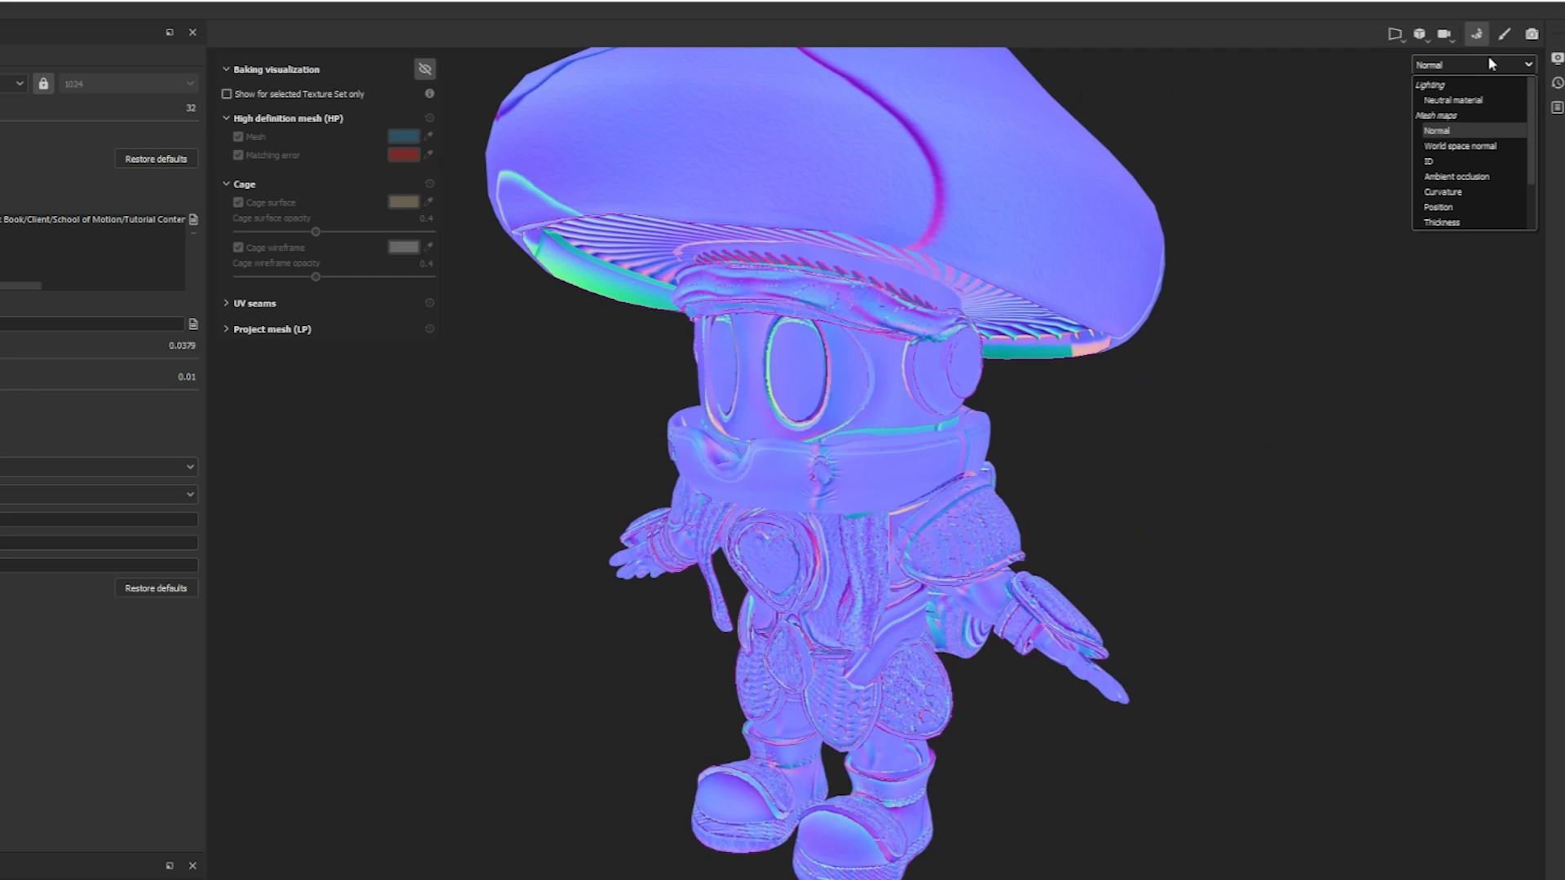
left_click(1435, 158)
left_click_drag(937, 365, 1279, 269, "alt")
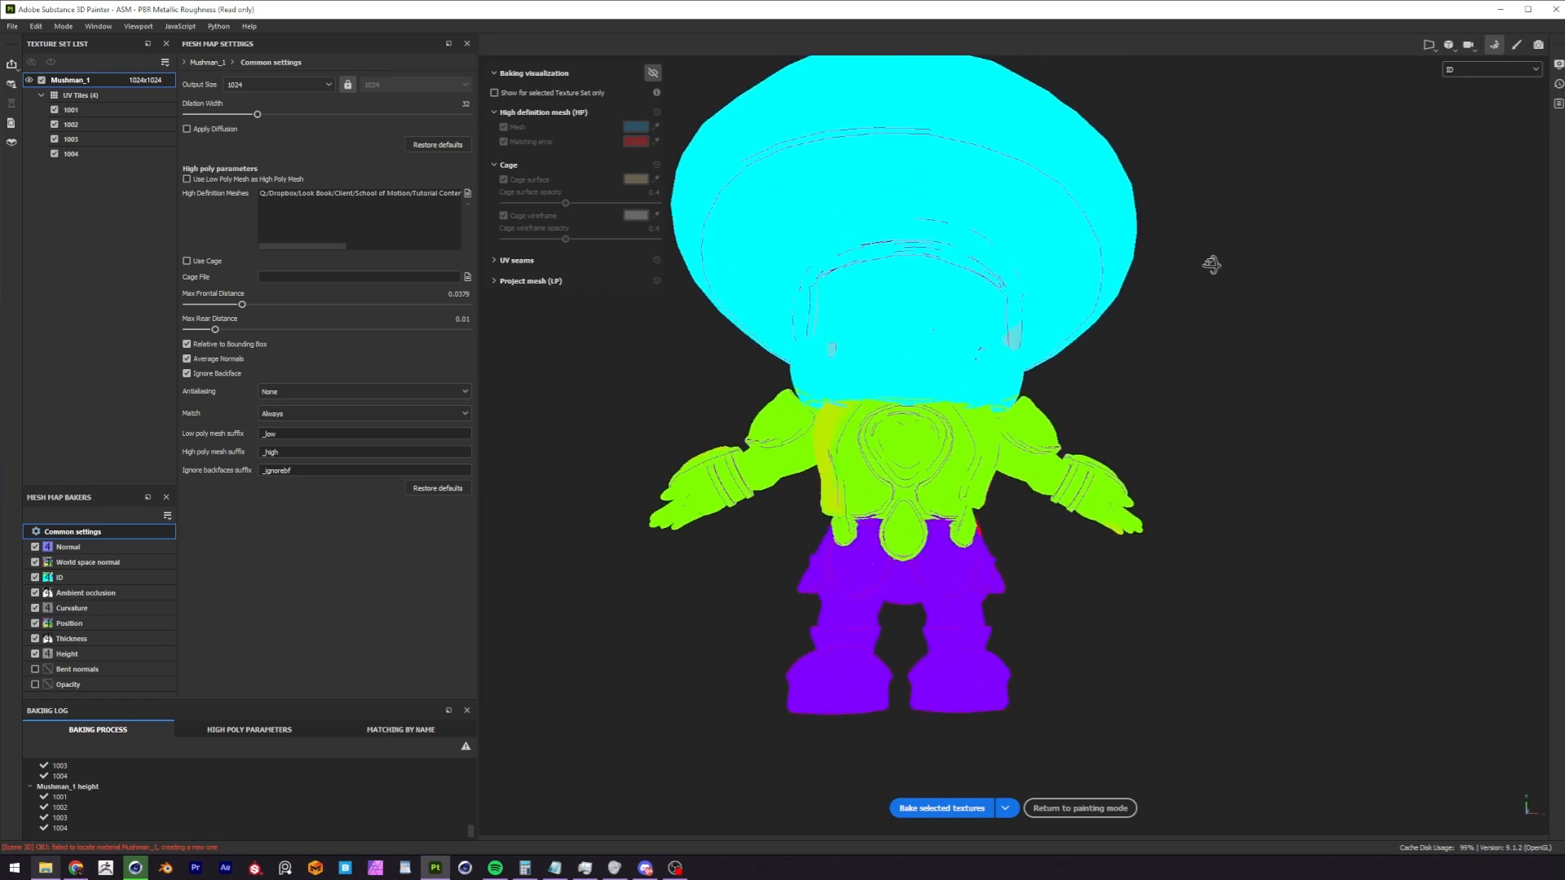
middle_click_drag(873, 364, 911, 364, "alt")
left_click_drag(911, 364, 1028, 428, "alt")
middle_click_drag(1029, 428, 945, 425, "alt")
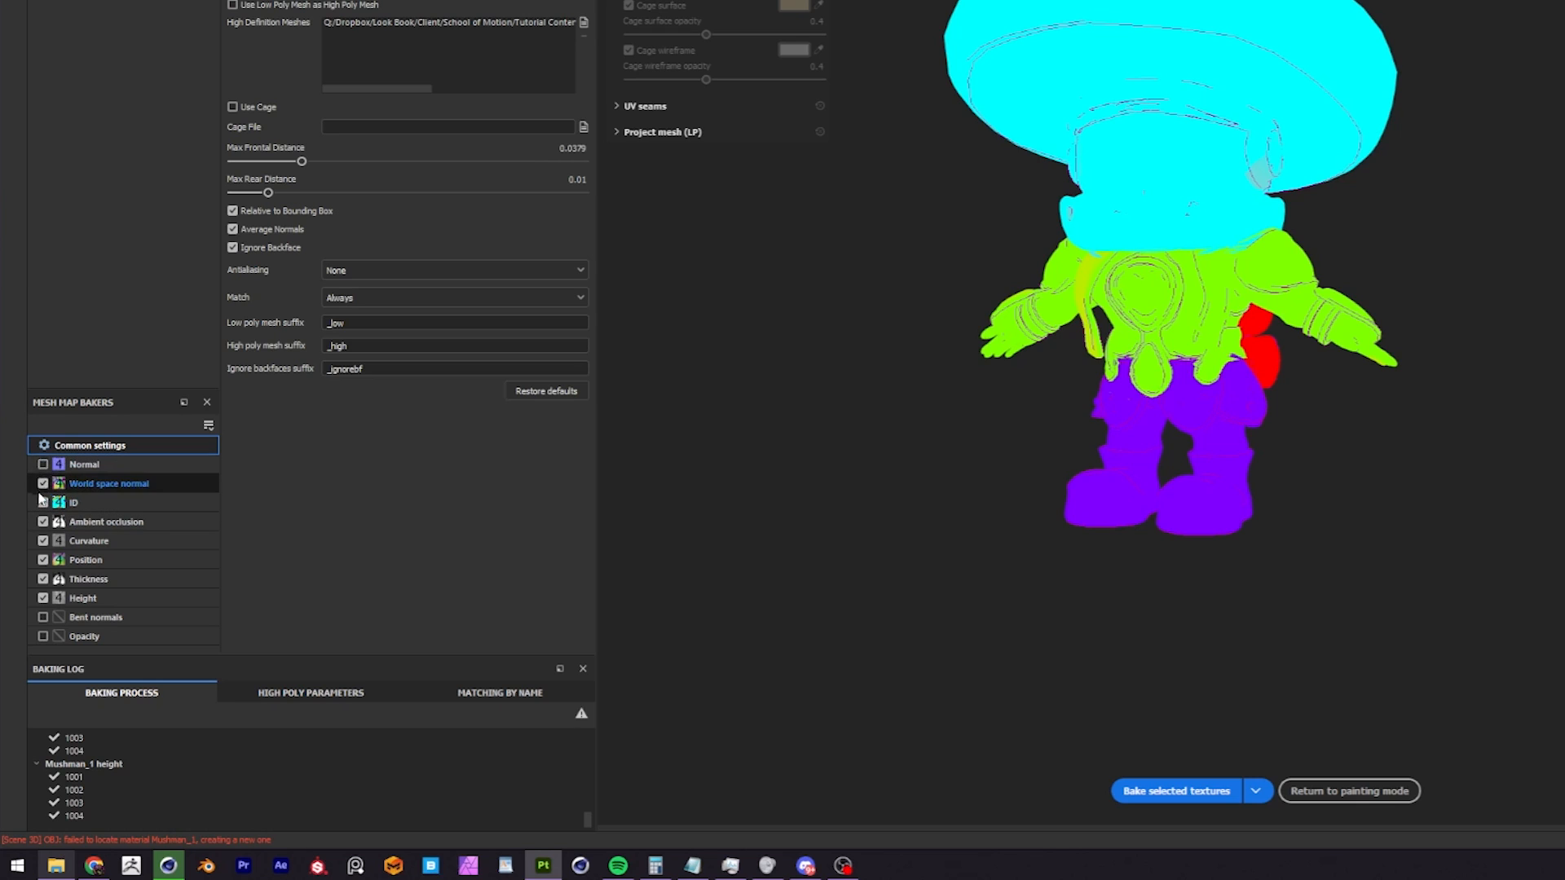
Exclude the ambient occlusion, curvature, position and thickness maps, rebake only the ID map and check its colors on the character.
left_click(43, 521)
left_click(43, 541)
left_click(42, 560)
left_click(42, 579)
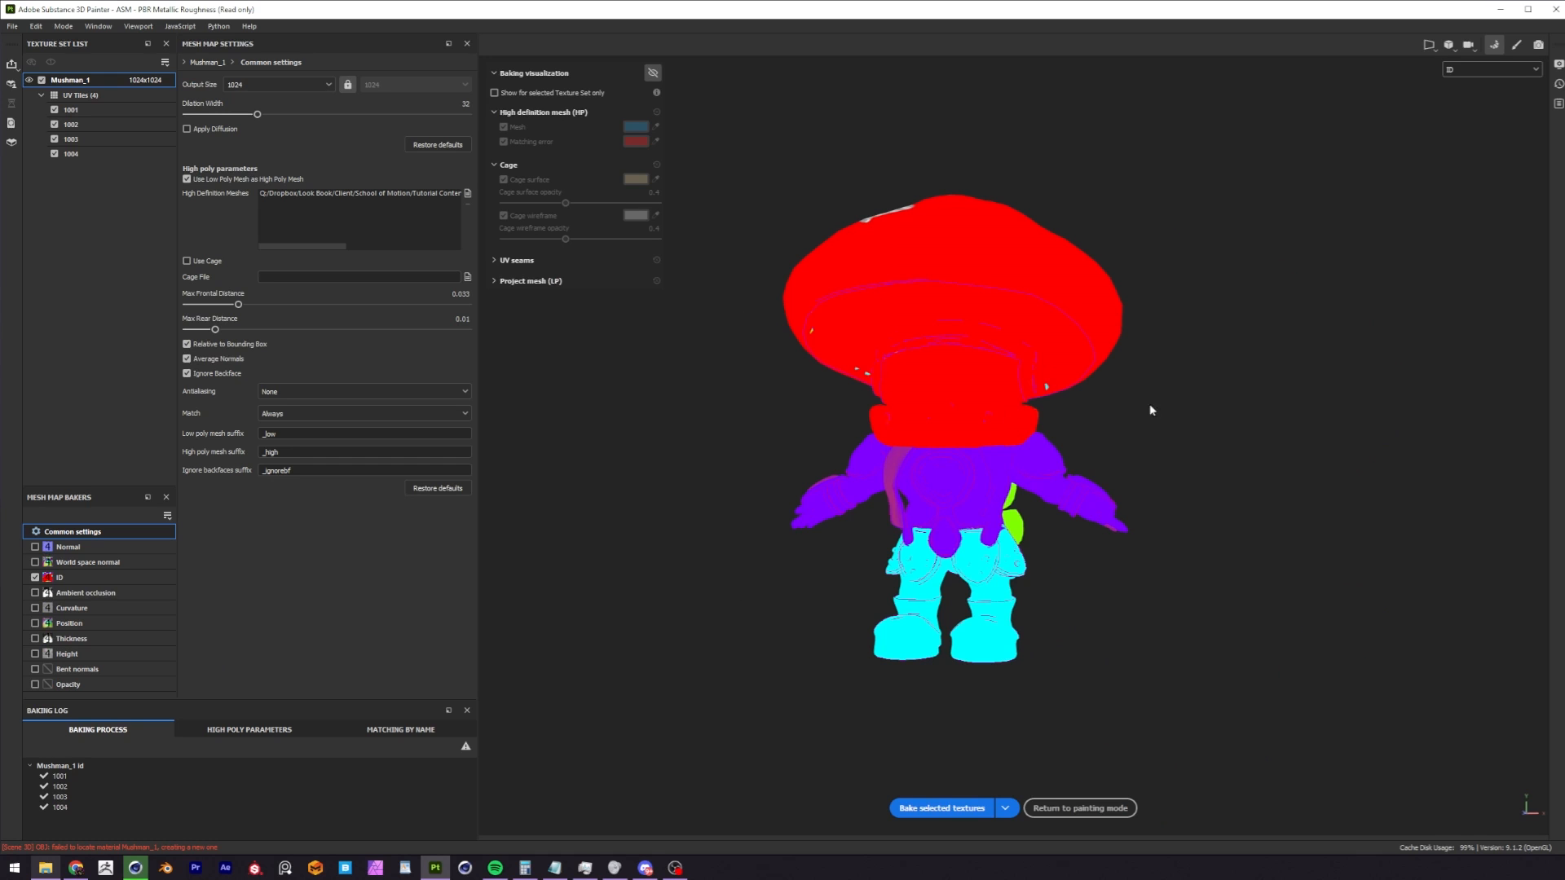
left_click(942, 807)
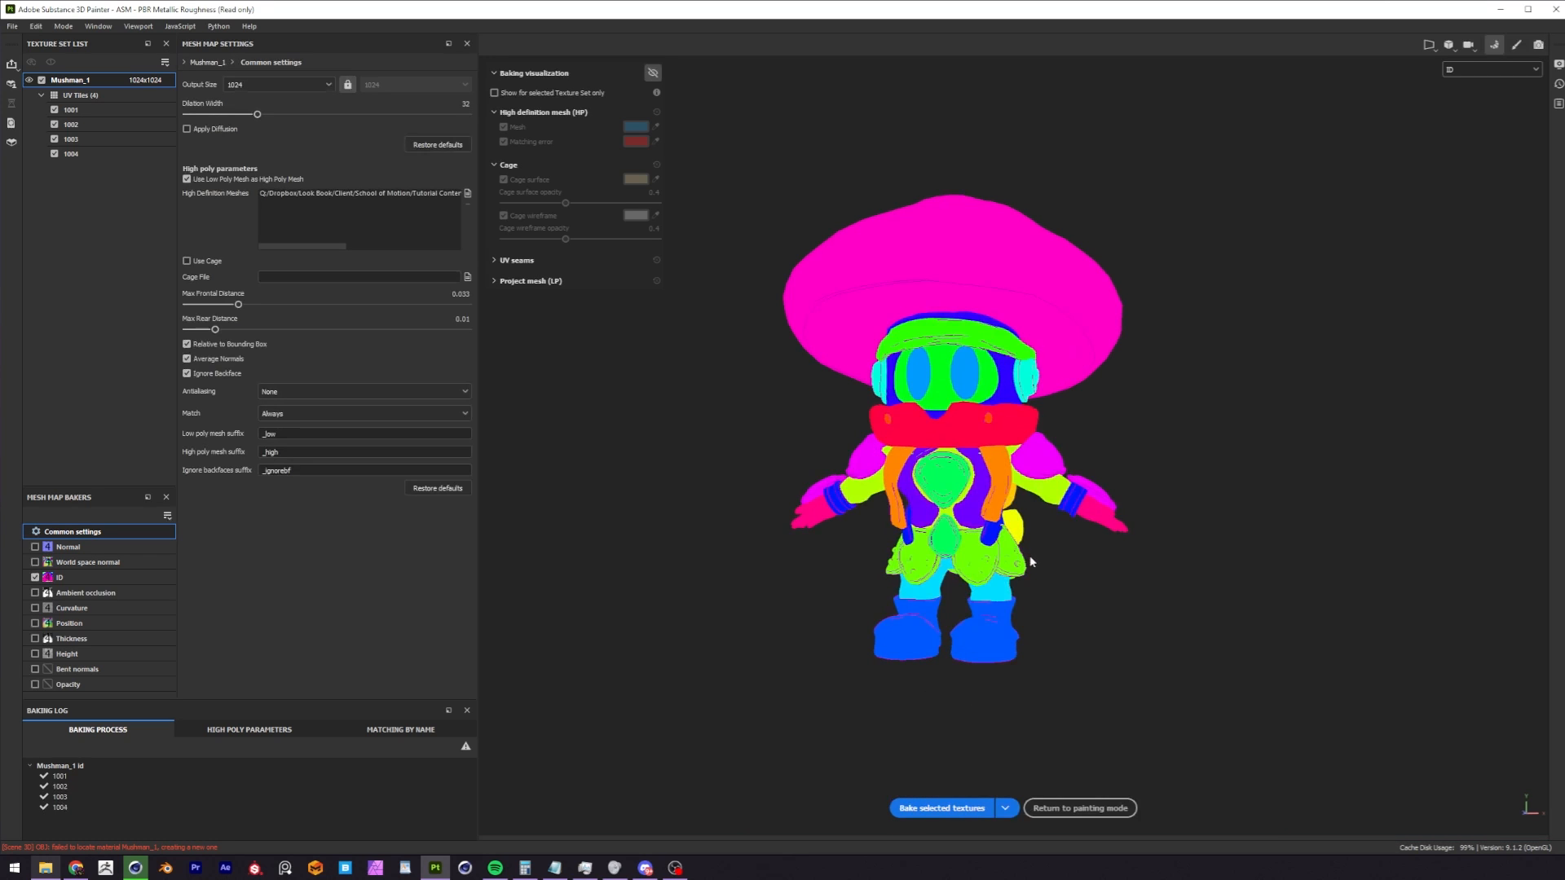
left_click_drag(1021, 471, 904, 375, "alt")
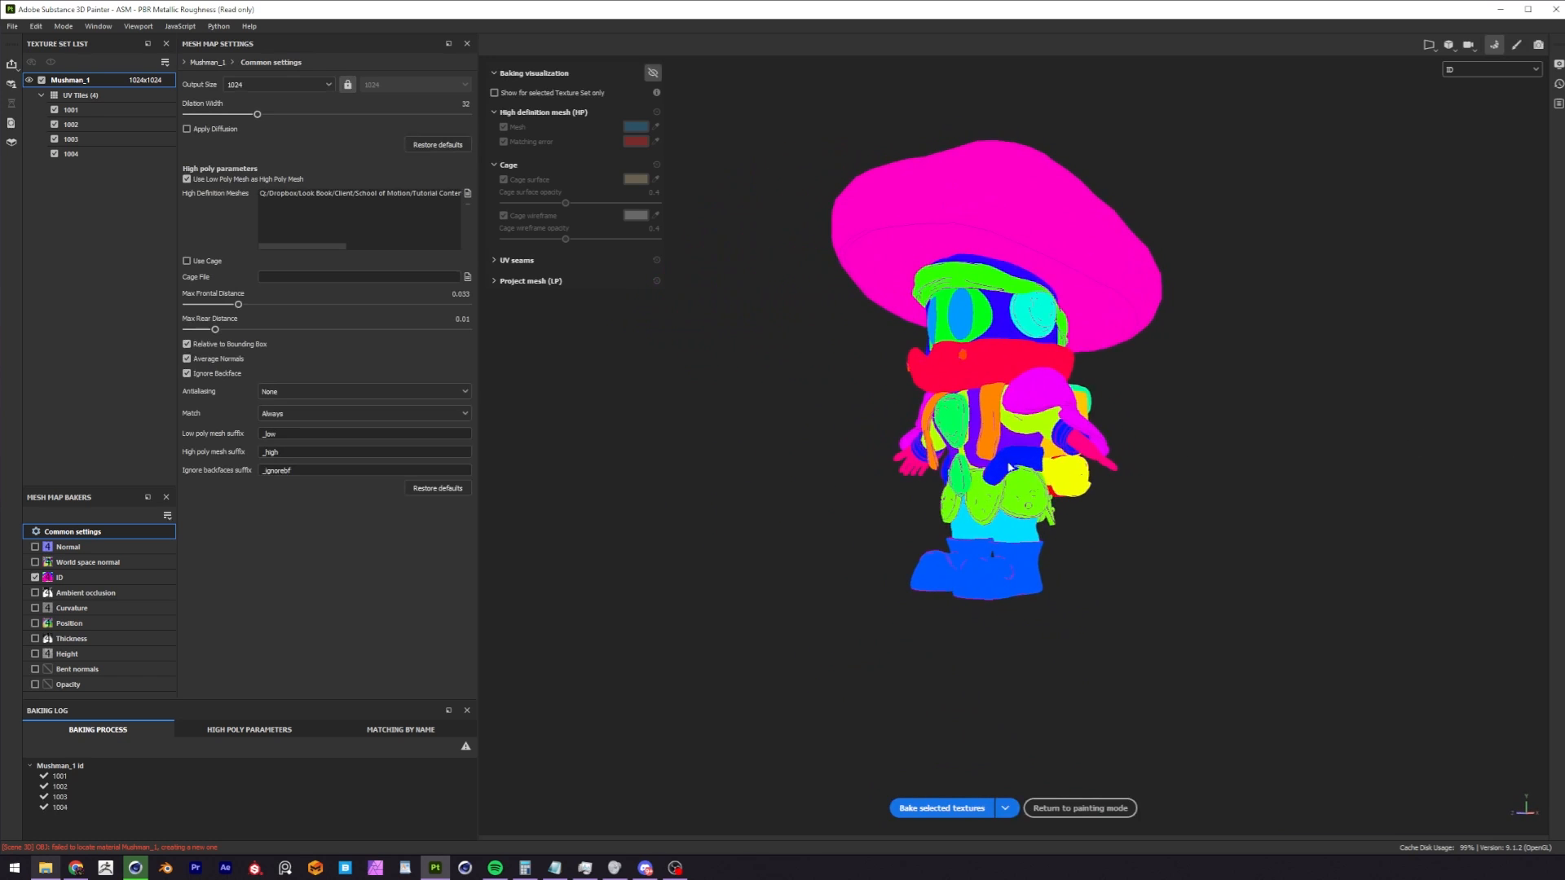
Return from baking to painting mode and display the character with its full Material shading.
right_click_drag(1035, 453, 1446, 395, "alt")
left_click_drag(1445, 394, 1007, 491, "alt")
middle_click_drag(1007, 492, 1003, 524, "alt")
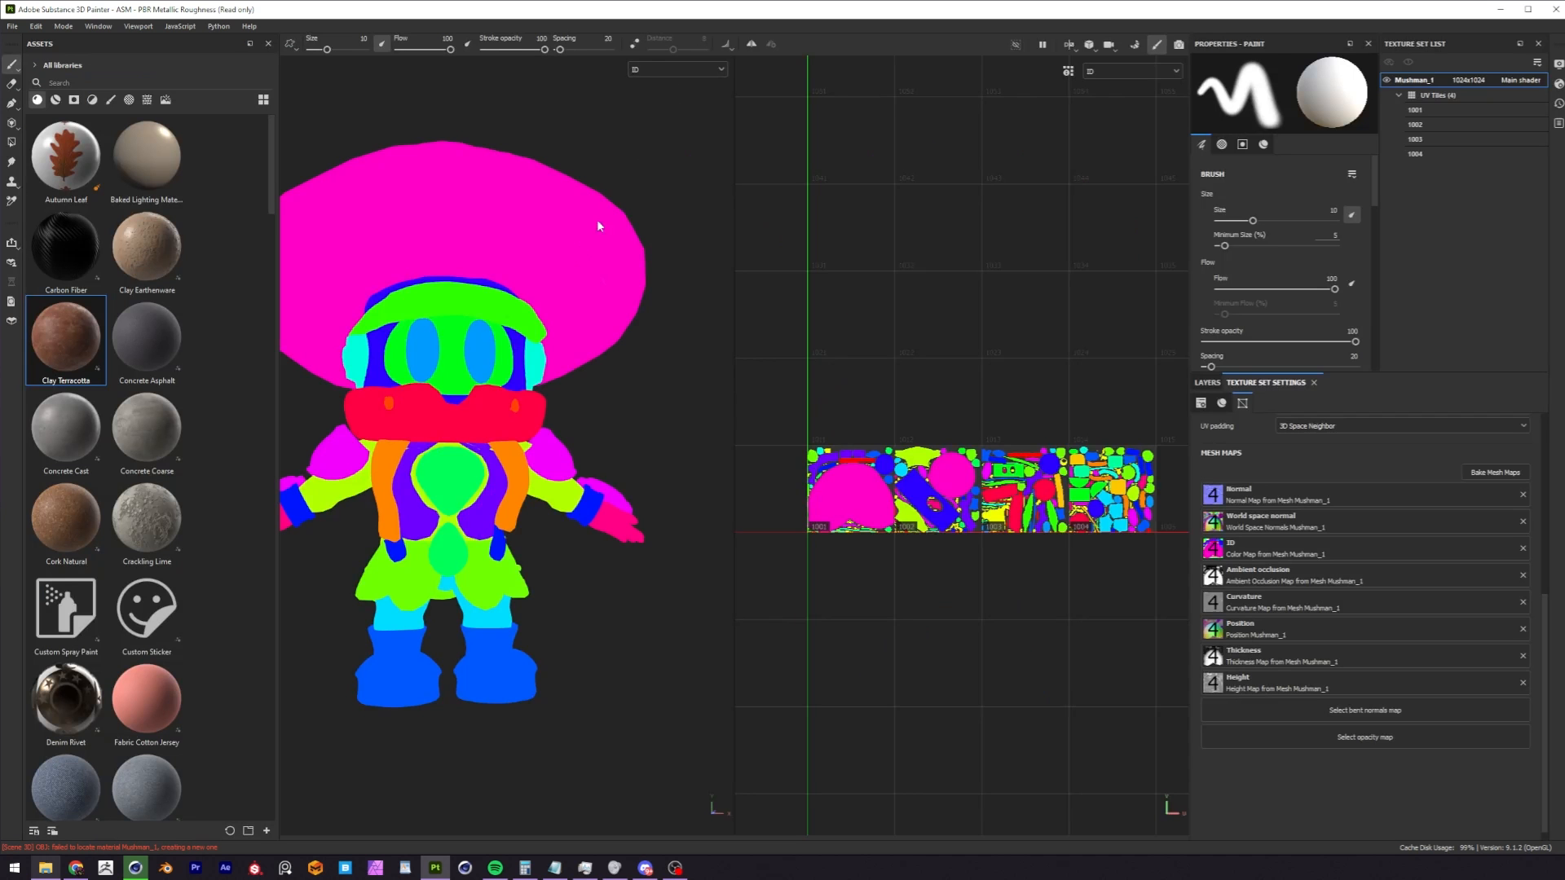
middle_click_drag(520, 317, 577, 301, "alt")
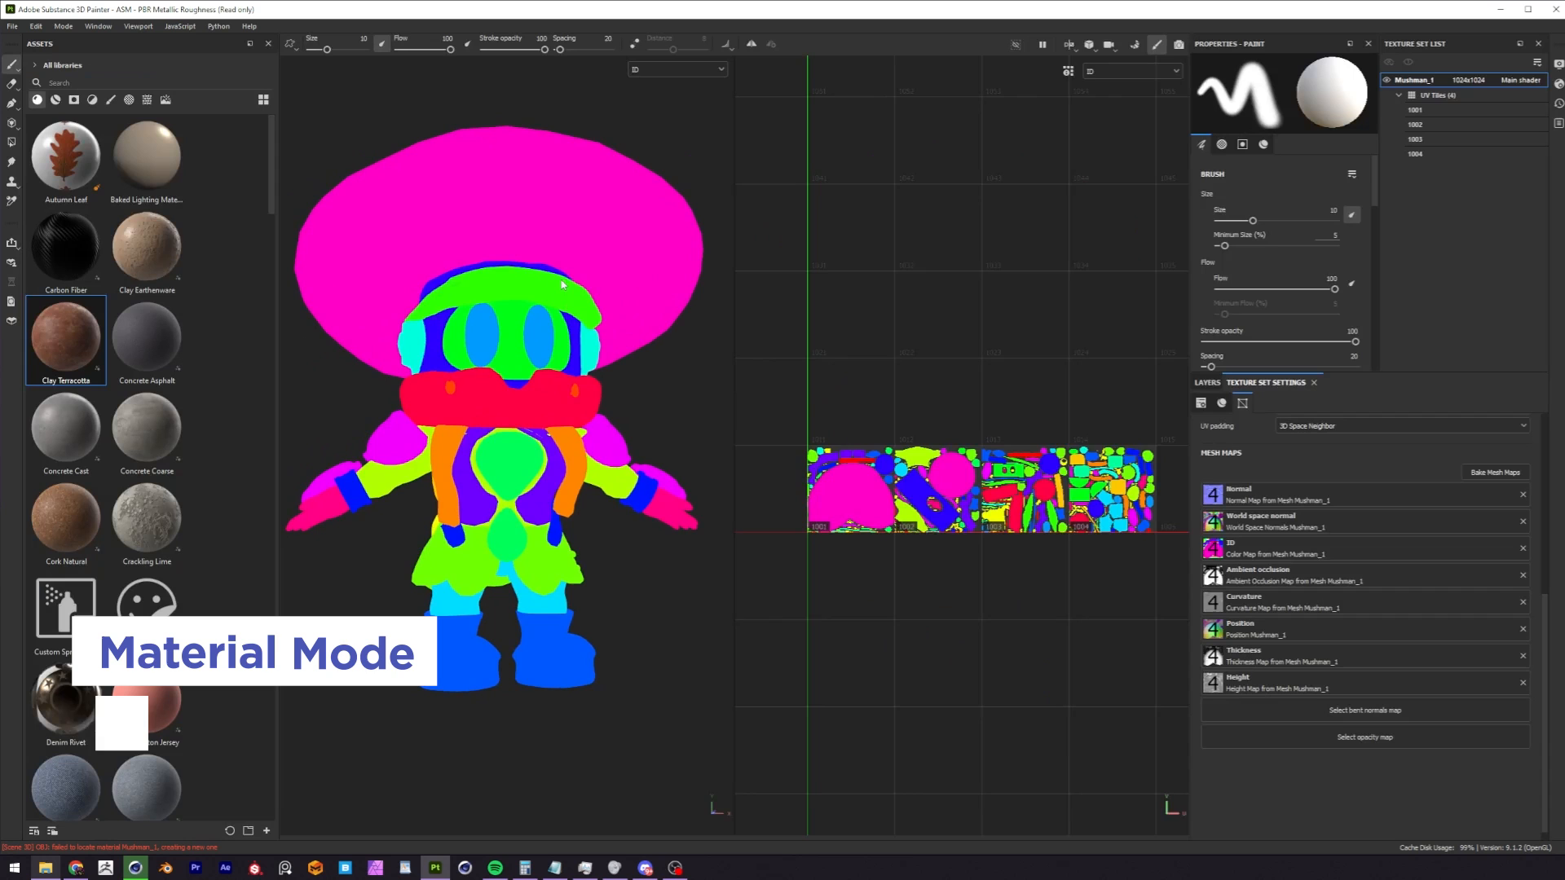
key("m")
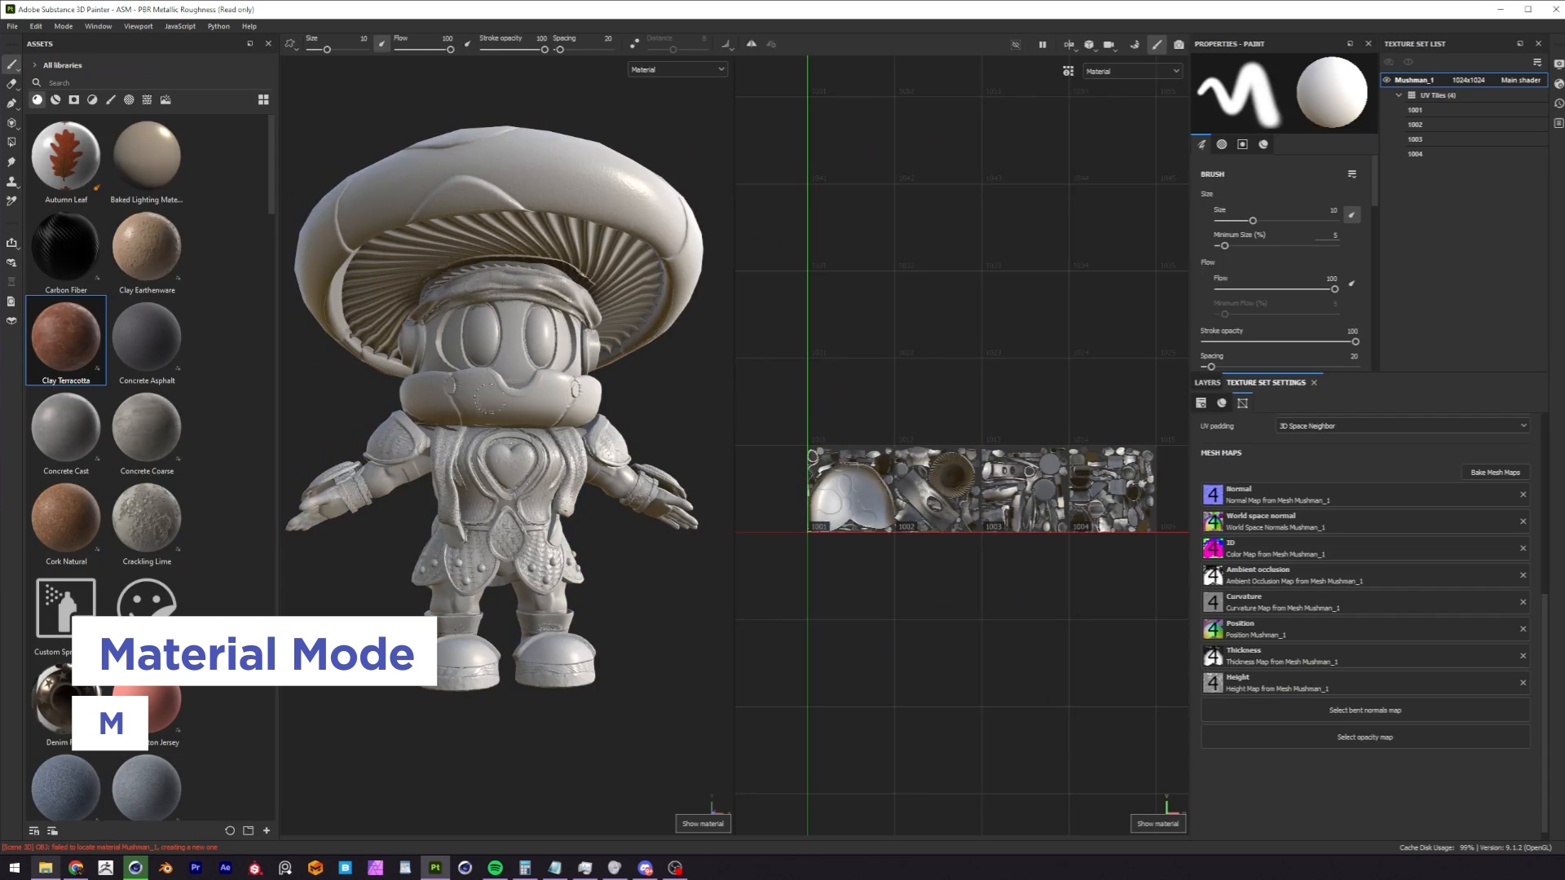
left_click_drag(457, 363, 390, 387, "alt")
scroll(505, 387, "down", 2)
scroll(597, 370, "up", 4)
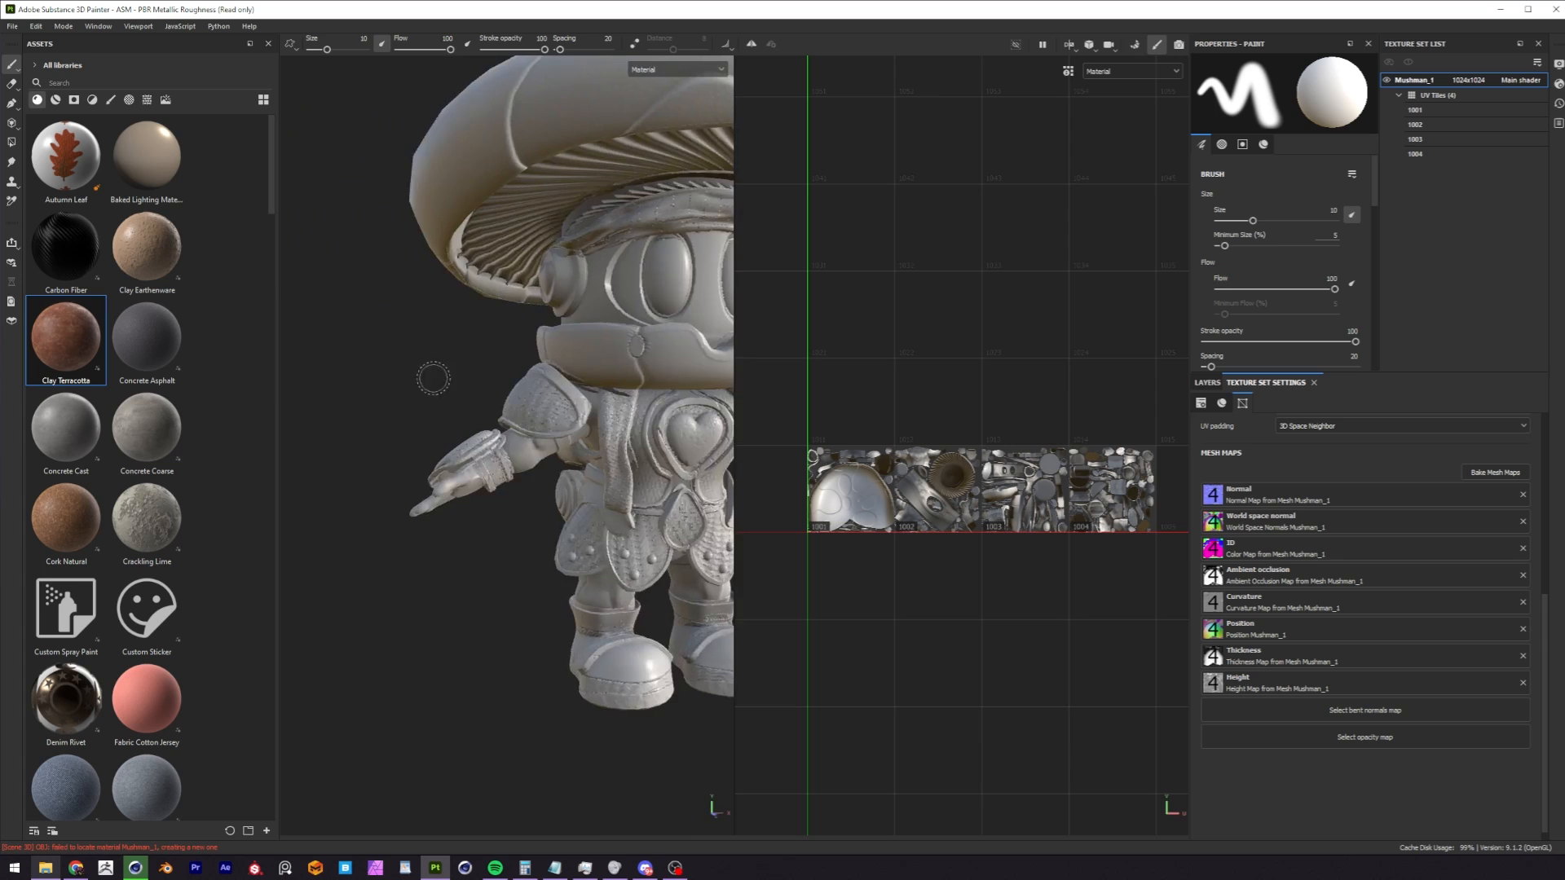
middle_click_drag(390, 387, 269, 364, "alt")
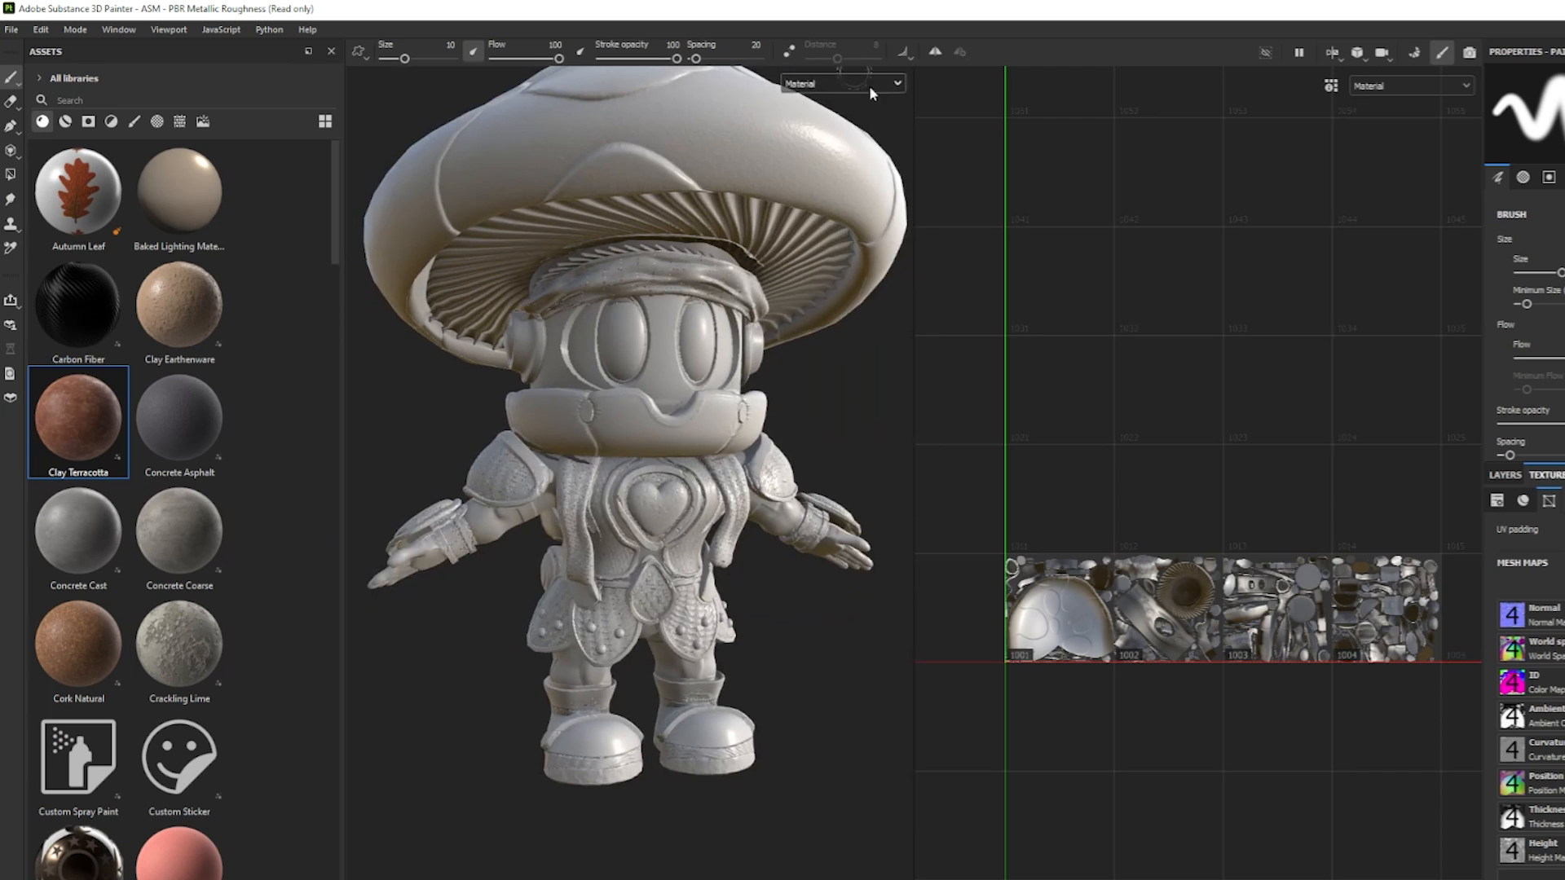
Display the Base color, Height and Normal channels one after another on the character.
left_click(677, 70)
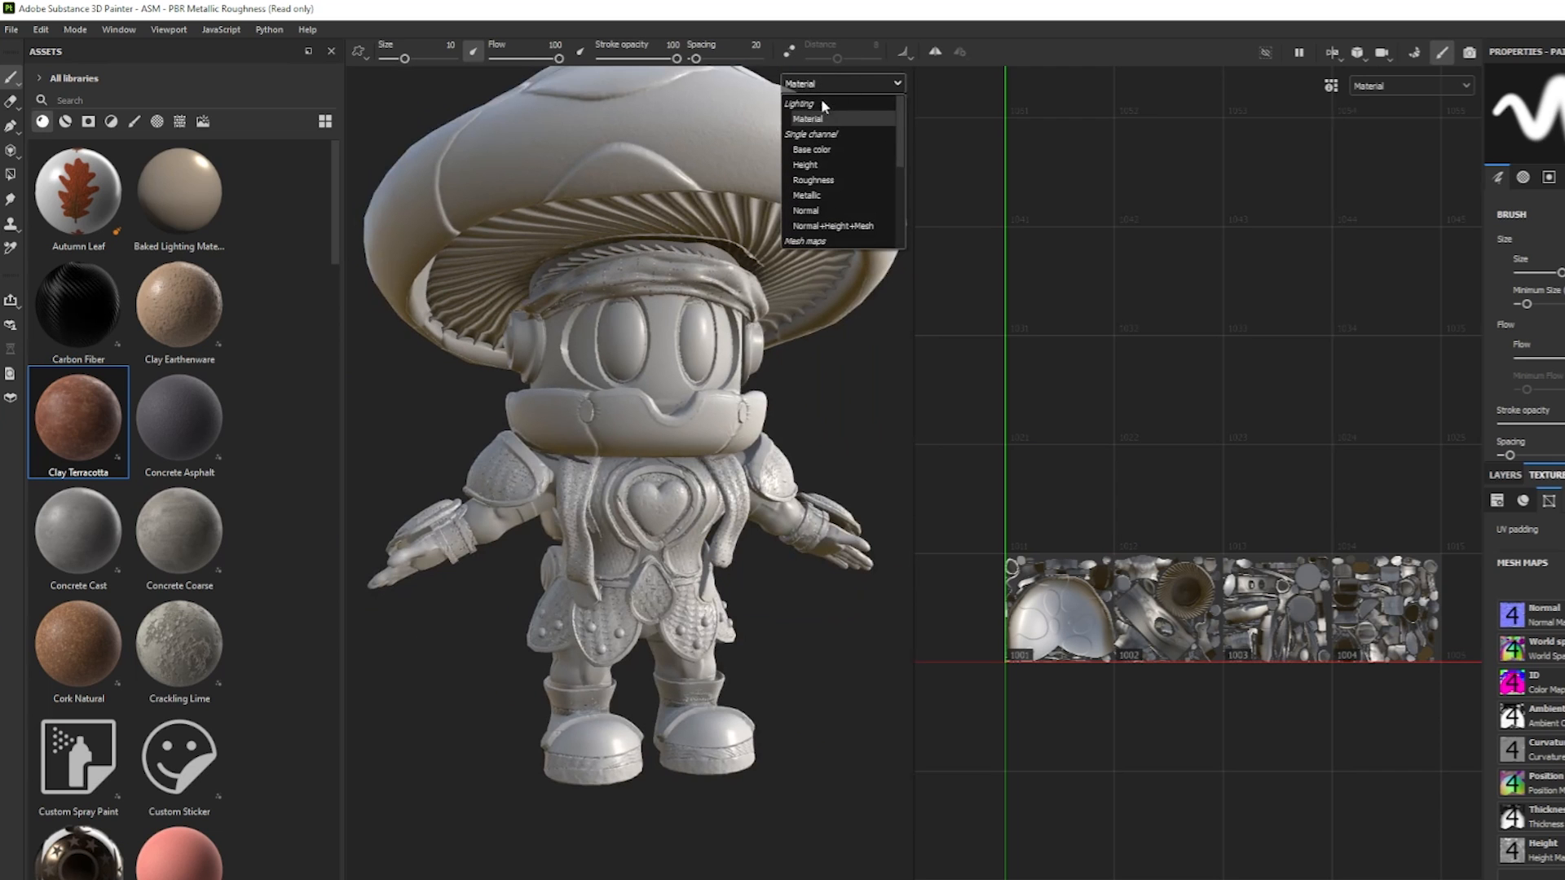
left_click(830, 146)
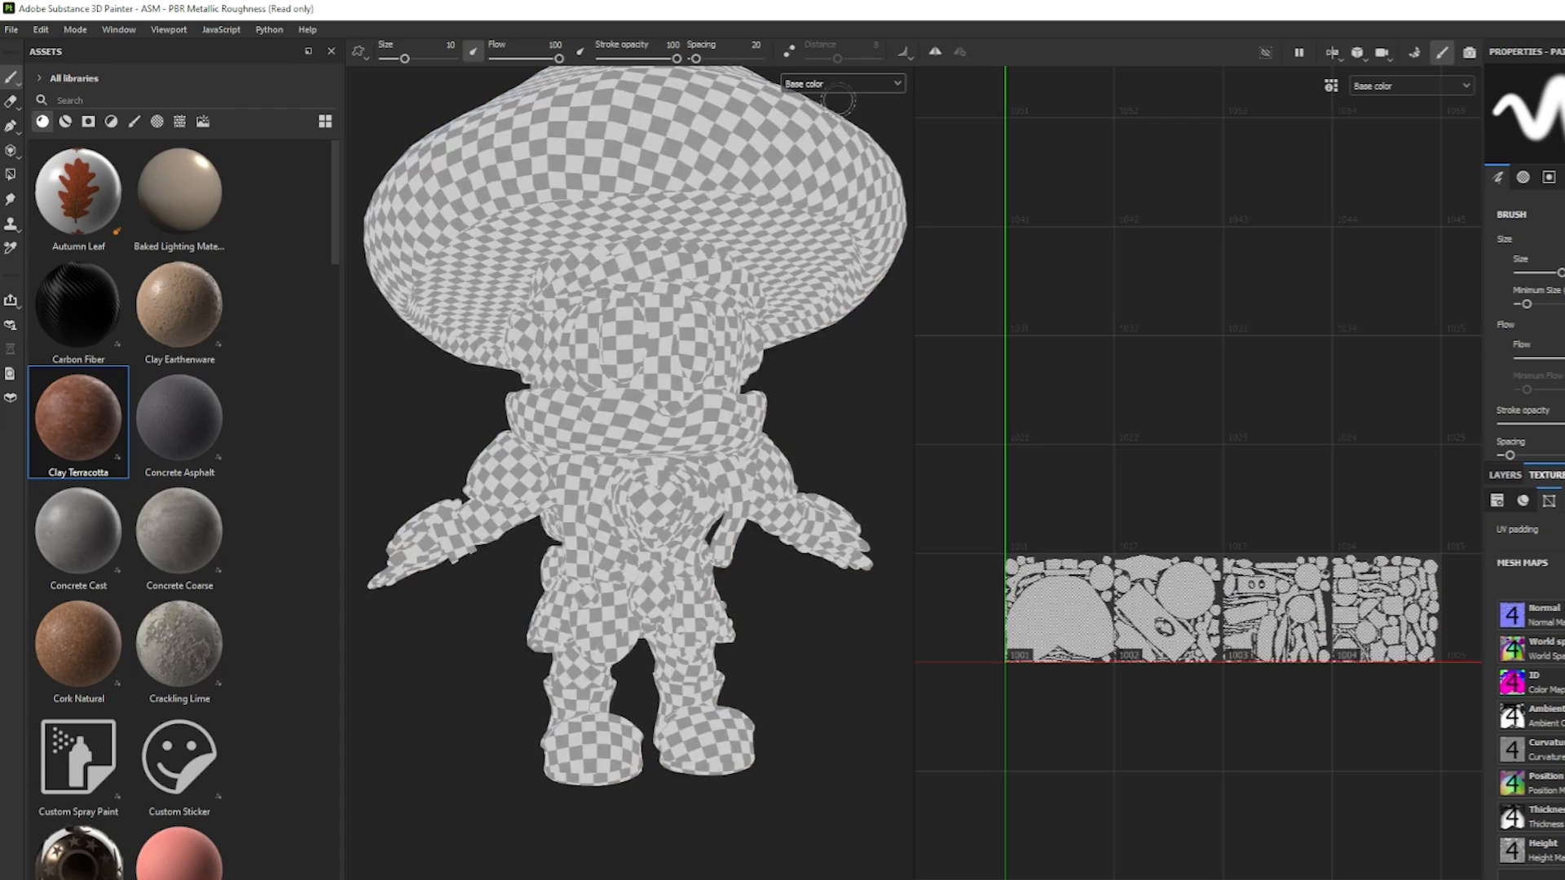
left_click(843, 82)
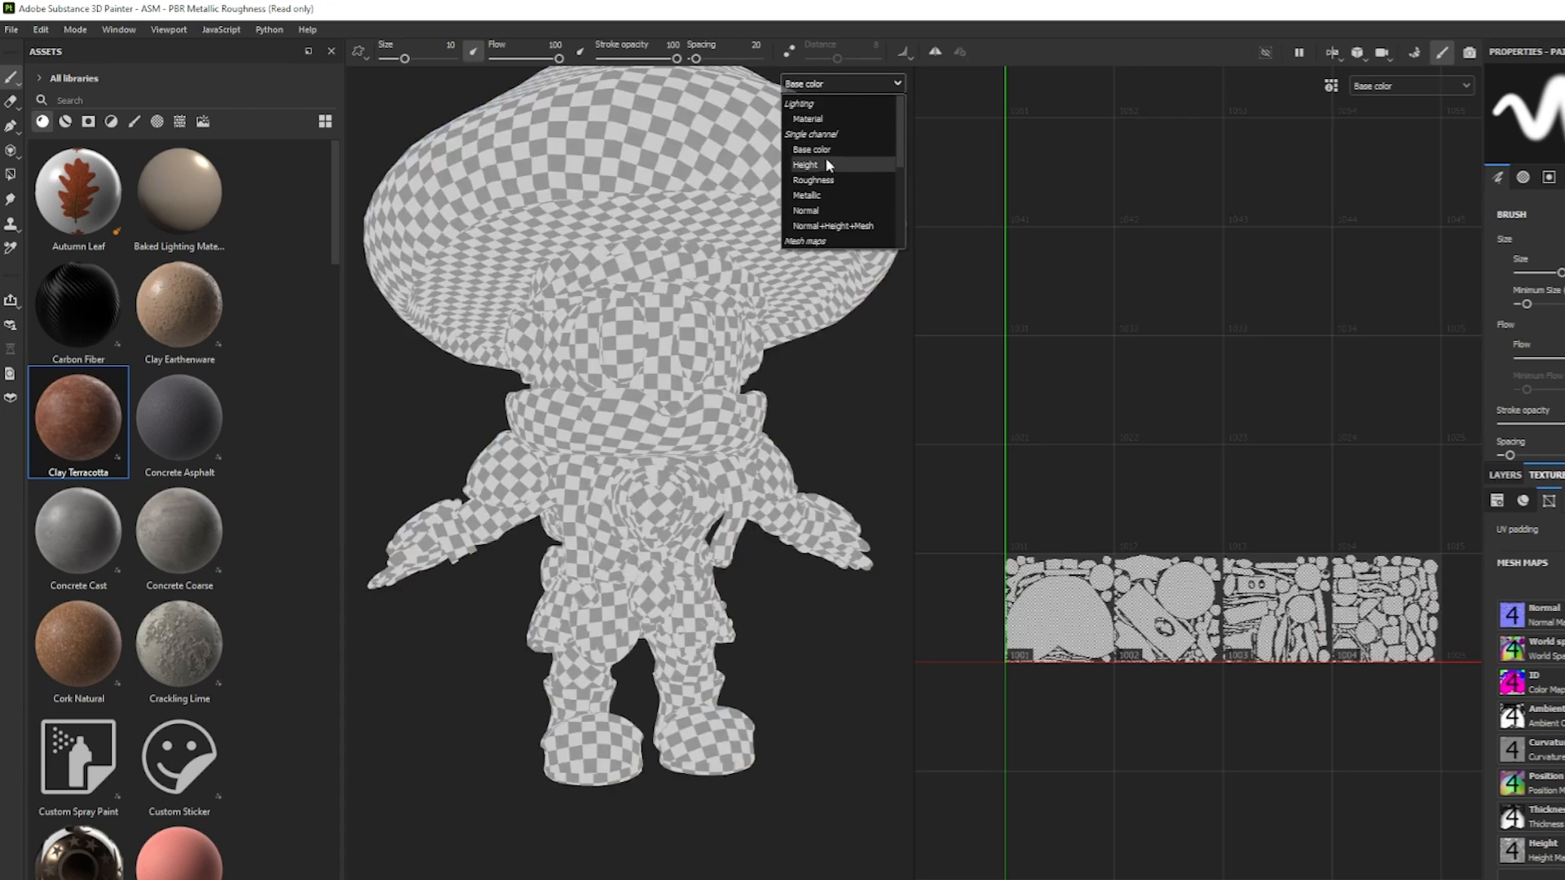
left_click(818, 167)
left_click(832, 81)
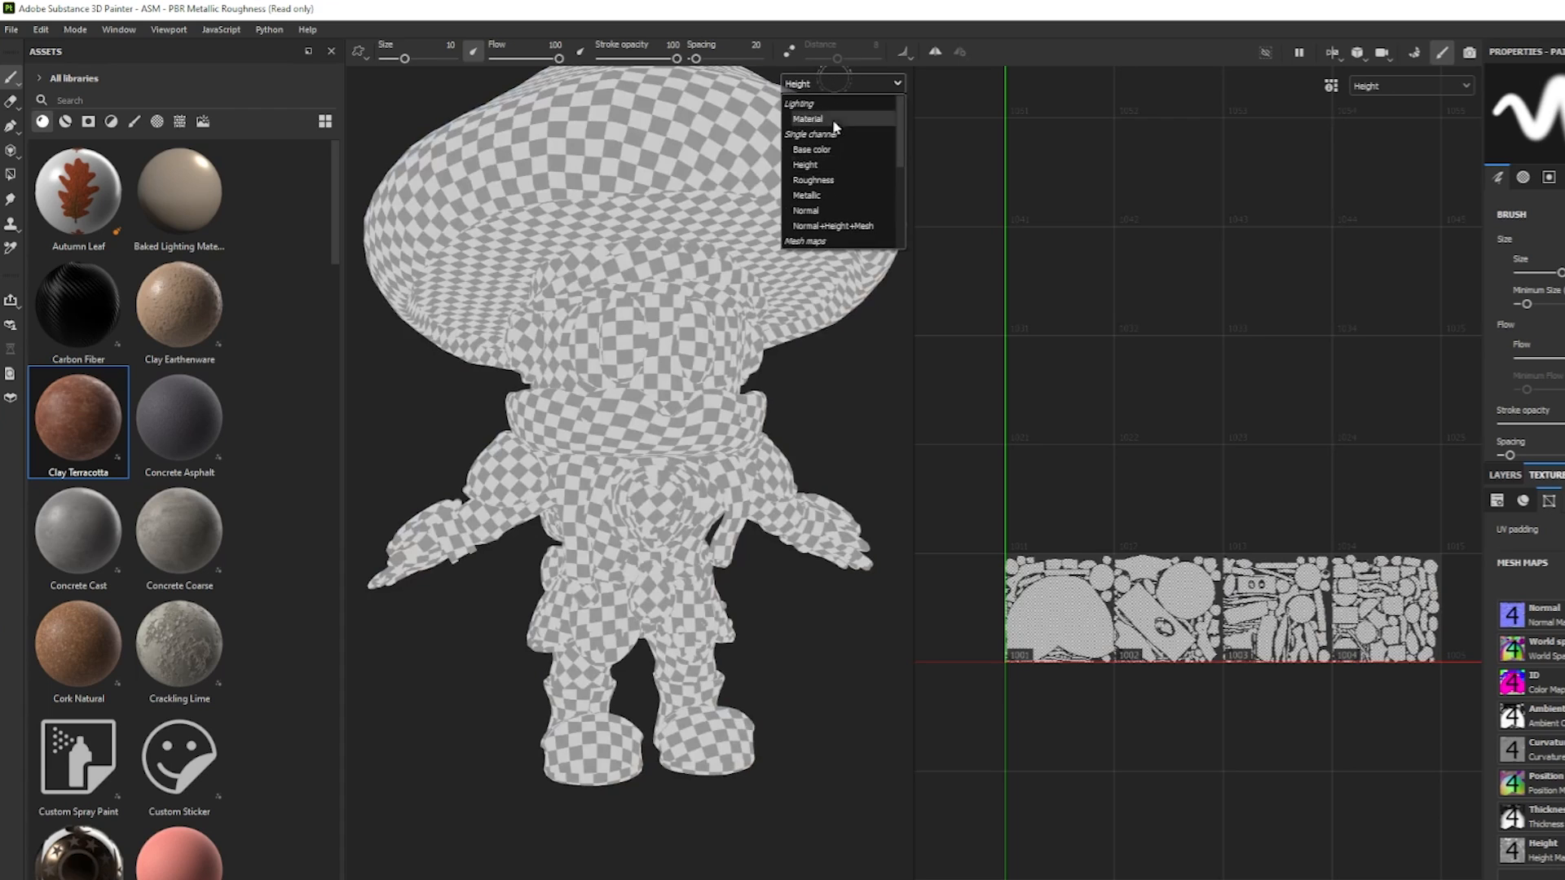
left_click(817, 210)
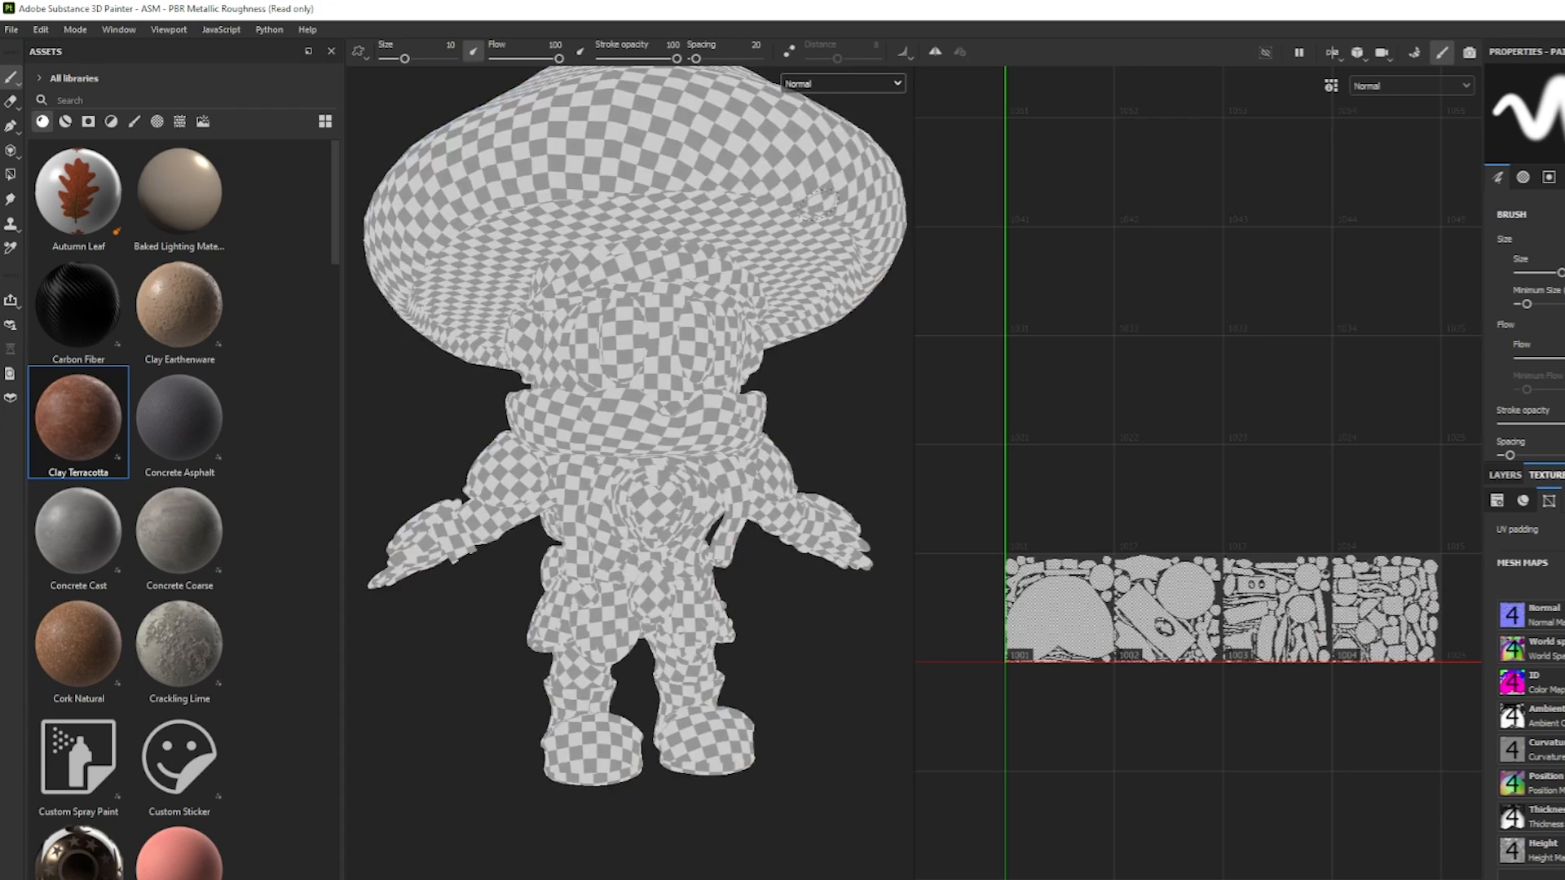
Display the baked Normal mesh map and examine its detail around the character.
left_click(852, 86)
left_click_drag(900, 125, 905, 186)
left_click(826, 121)
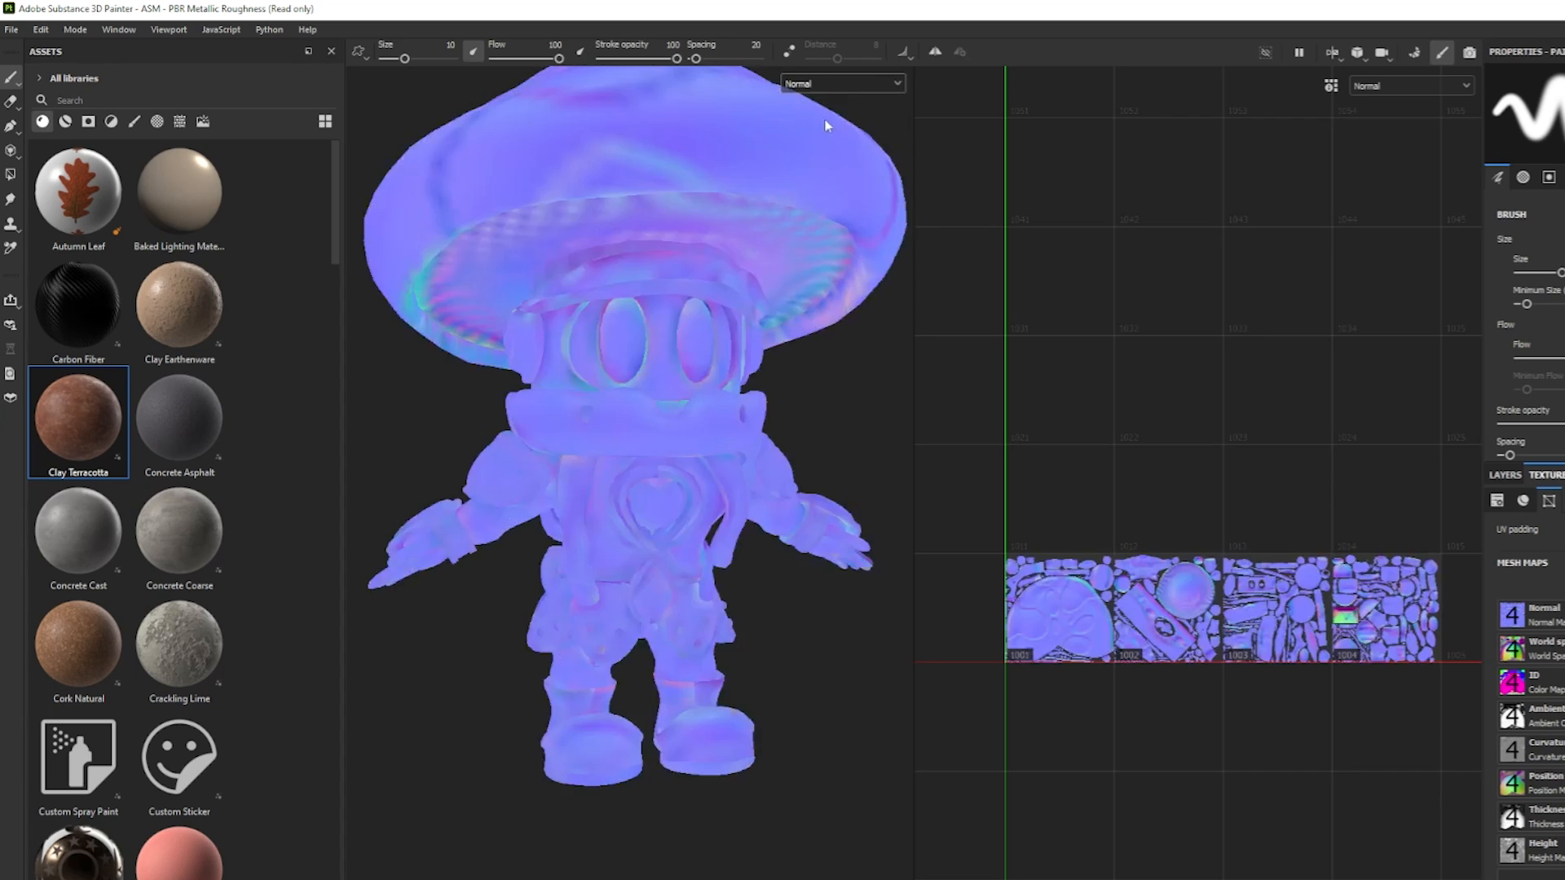
left_click_drag(695, 279, 720, 360, "alt")
right_click_drag(720, 361, 649, 430, "alt")
mouse_move(649, 433)
left_mouse_down("alt")
mouse_move(737, 391)
mouse_move(626, 431)
left_mouse_up("alt")
Switch the viewport back to Material display and examine the shaded character from several angles.
left_click(823, 84)
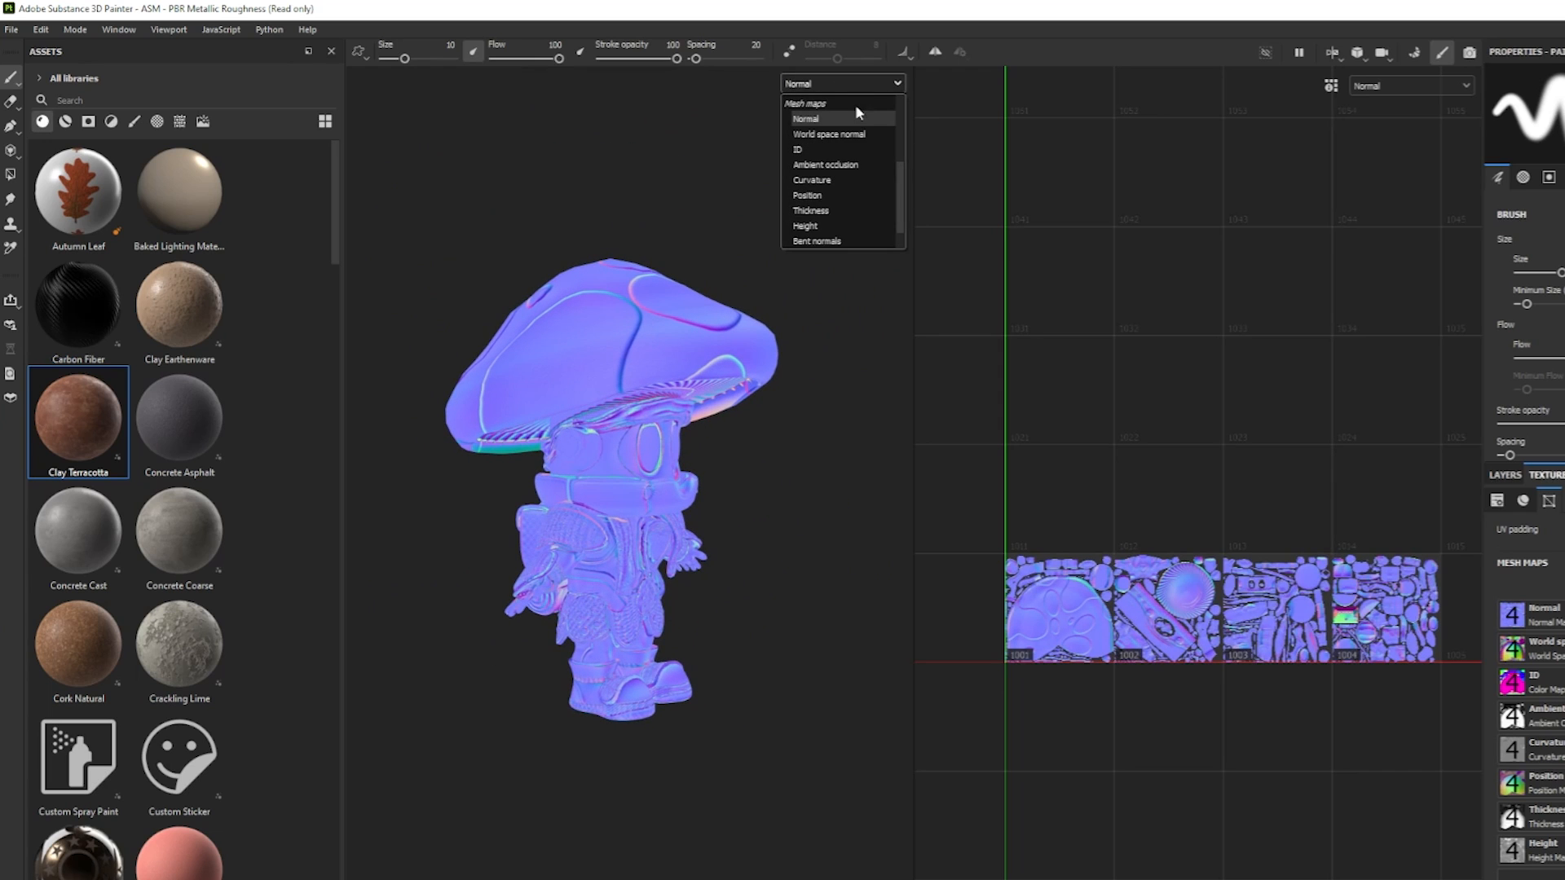
left_click_drag(899, 193, 898, 103)
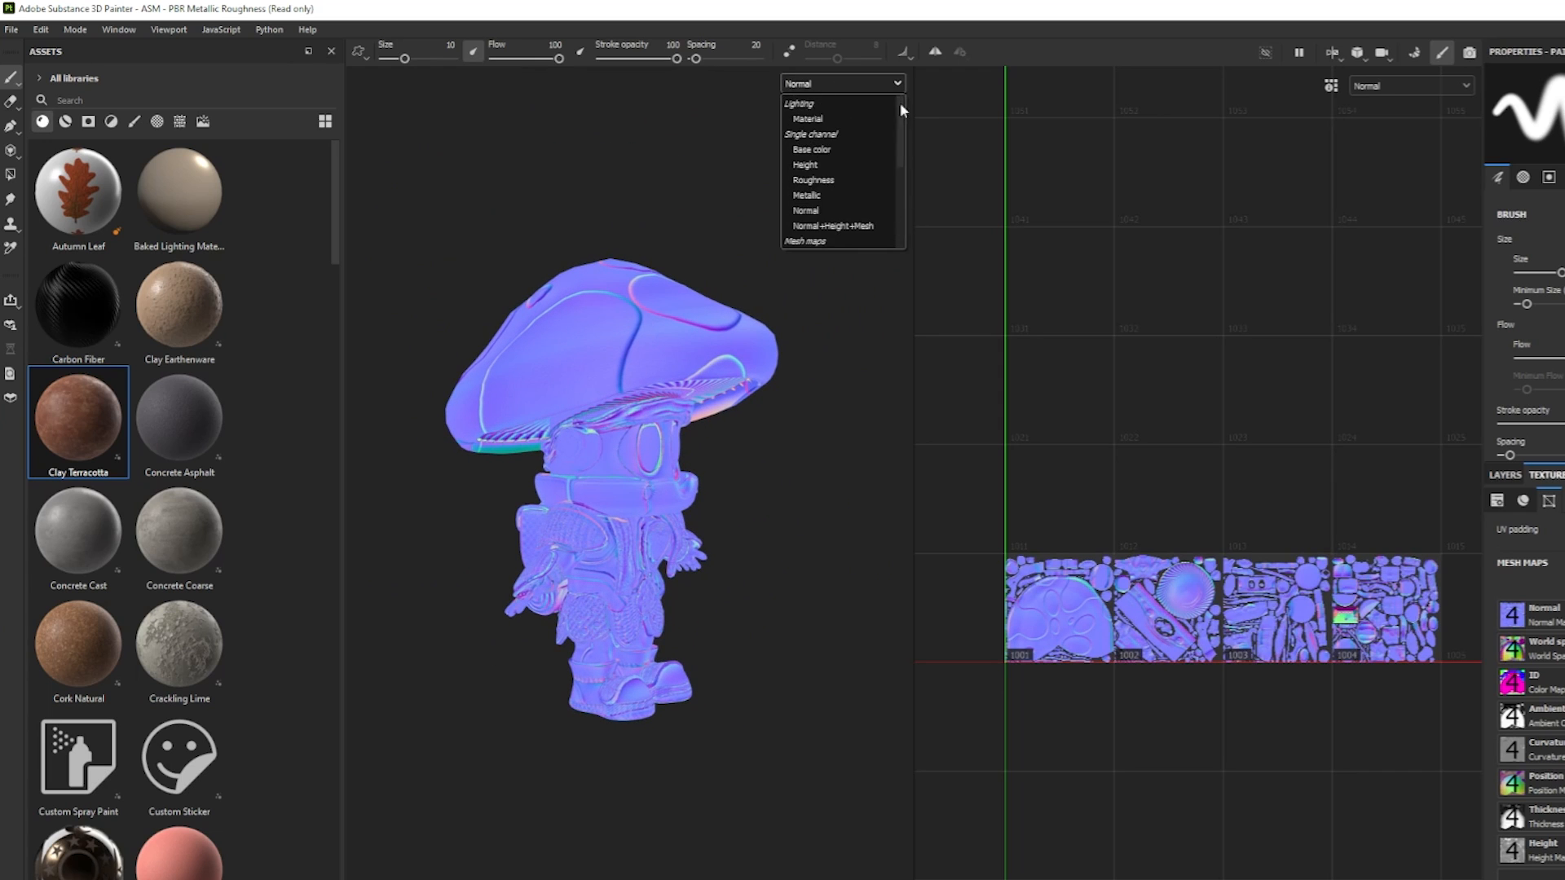
left_click(808, 121)
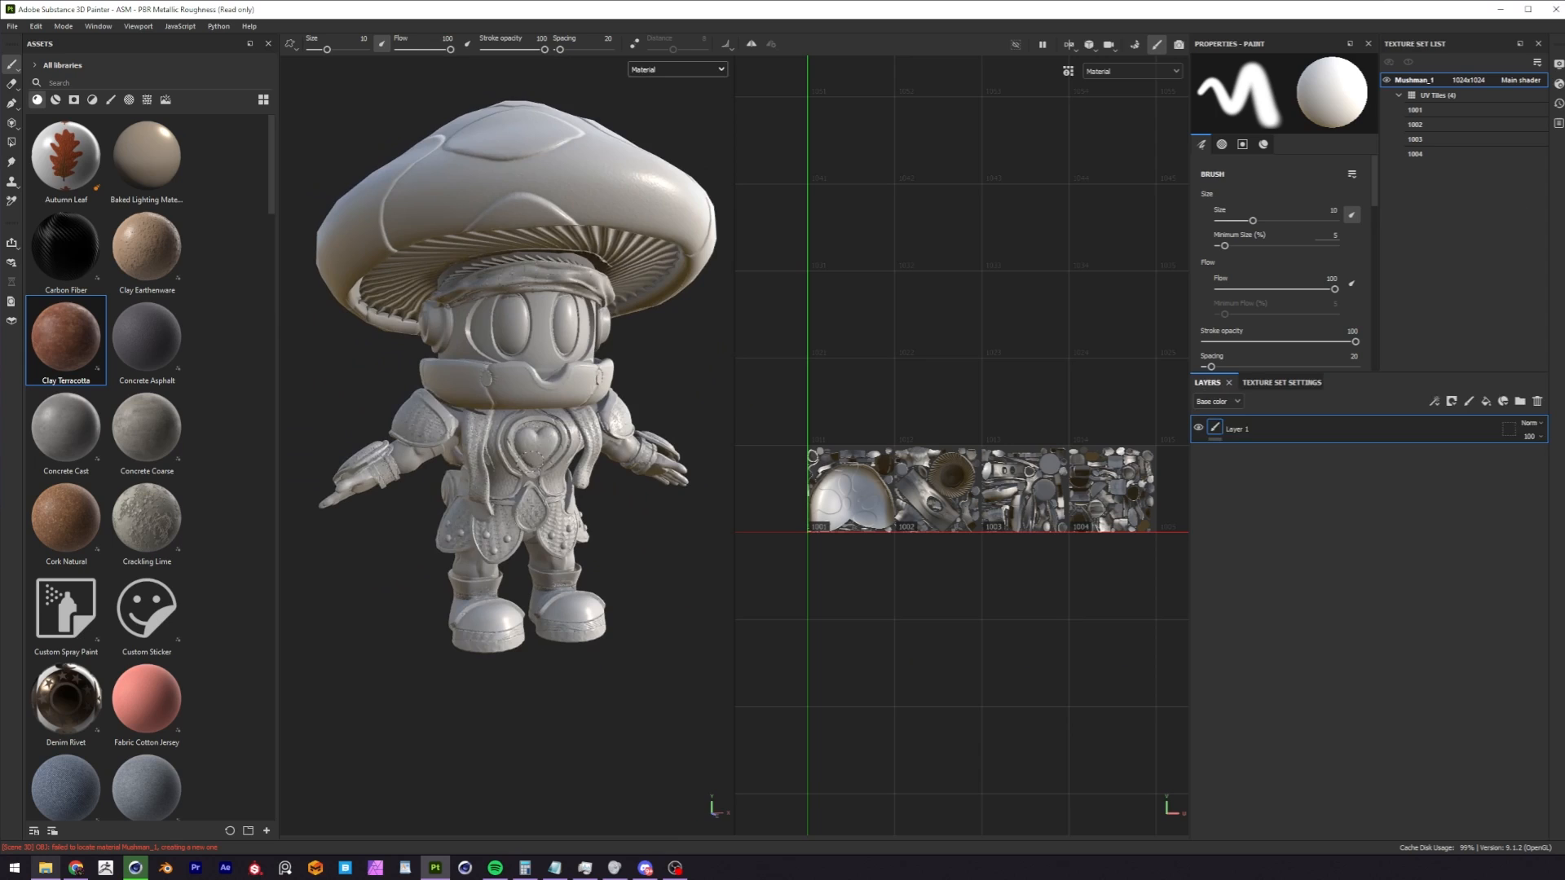
left_click_drag(533, 461, 499, 444, "alt")
middle_click_drag(499, 444, 449, 446, "alt")
right_click_drag(450, 447, 424, 457, "alt")
left_click_drag(497, 445, 563, 428, "alt")
middle_click_drag(608, 440, 562, 428, "alt")
right_click_drag(563, 428, 603, 438, "alt")
middle_click_drag(603, 439, 529, 448, "alt")
mouse_move(529, 449)
left_mouse_down("alt")
mouse_move(484, 464)
mouse_move(507, 444)
left_mouse_up("alt")
right_click_drag(507, 444, 538, 438, "alt")
middle_click_drag(538, 438, 530, 467, "alt")
left_click_drag(530, 467, 541, 445, "alt")
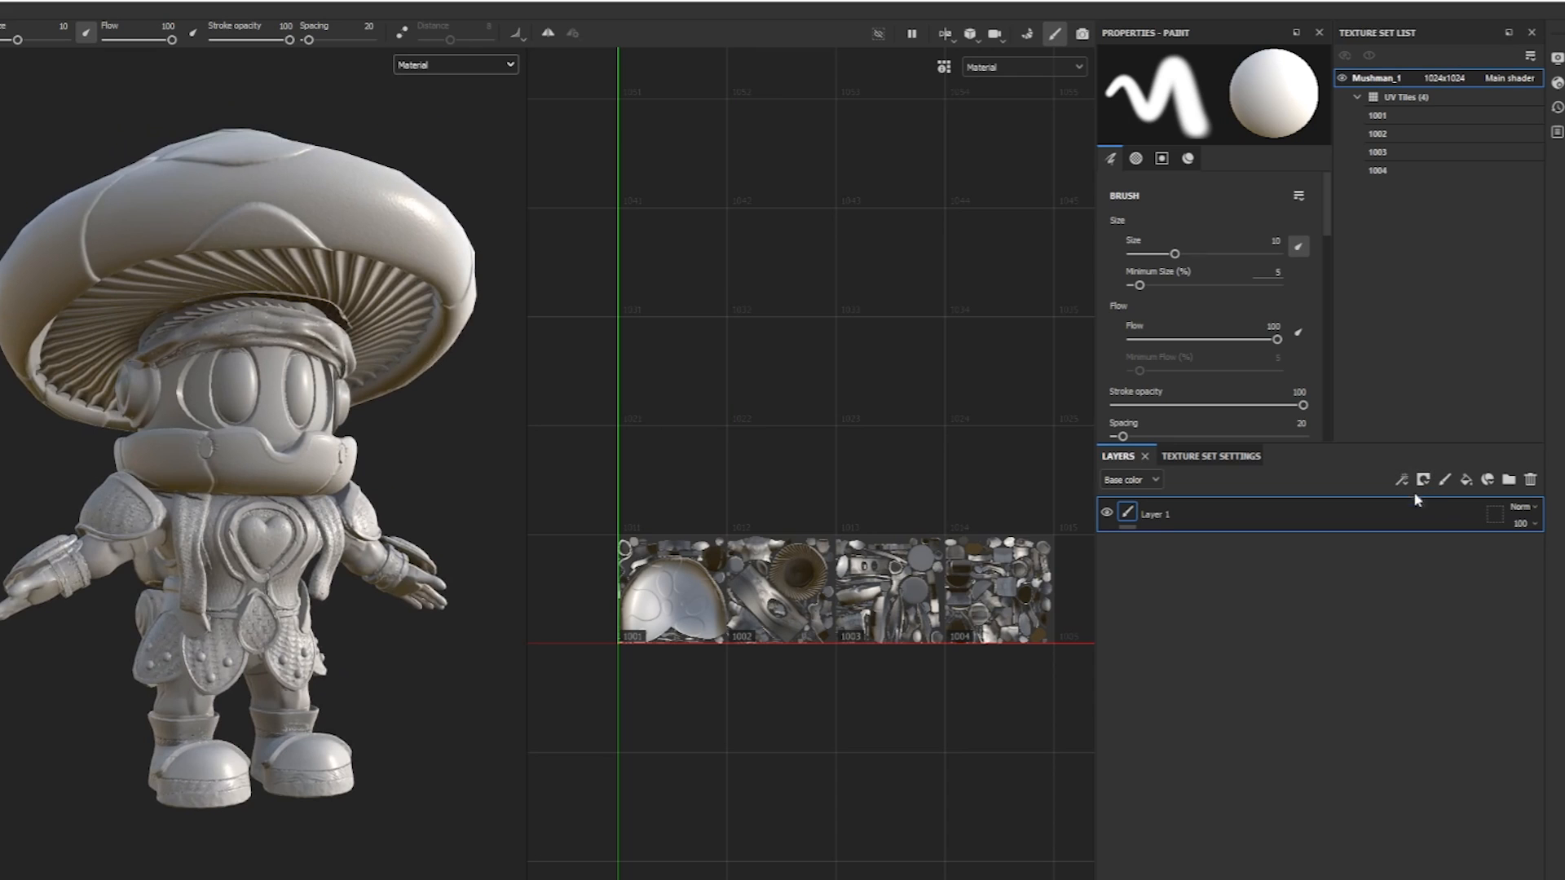
Add a fill layer and limit it to the color, roughness and metallic channels.
left_click(1466, 480)
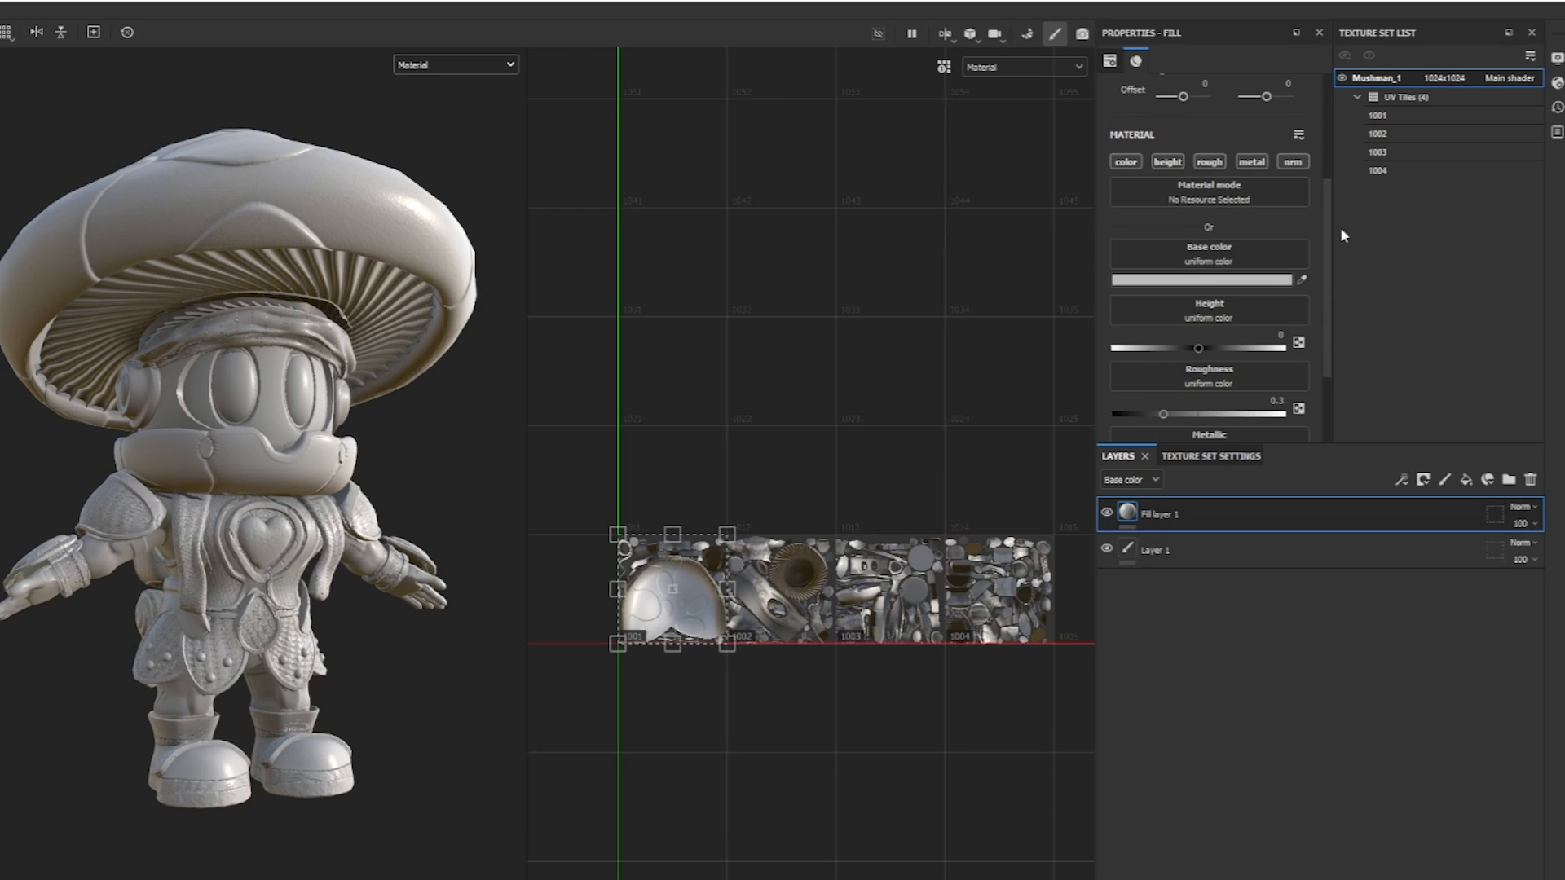
left_click_drag(1327, 237, 1327, 293)
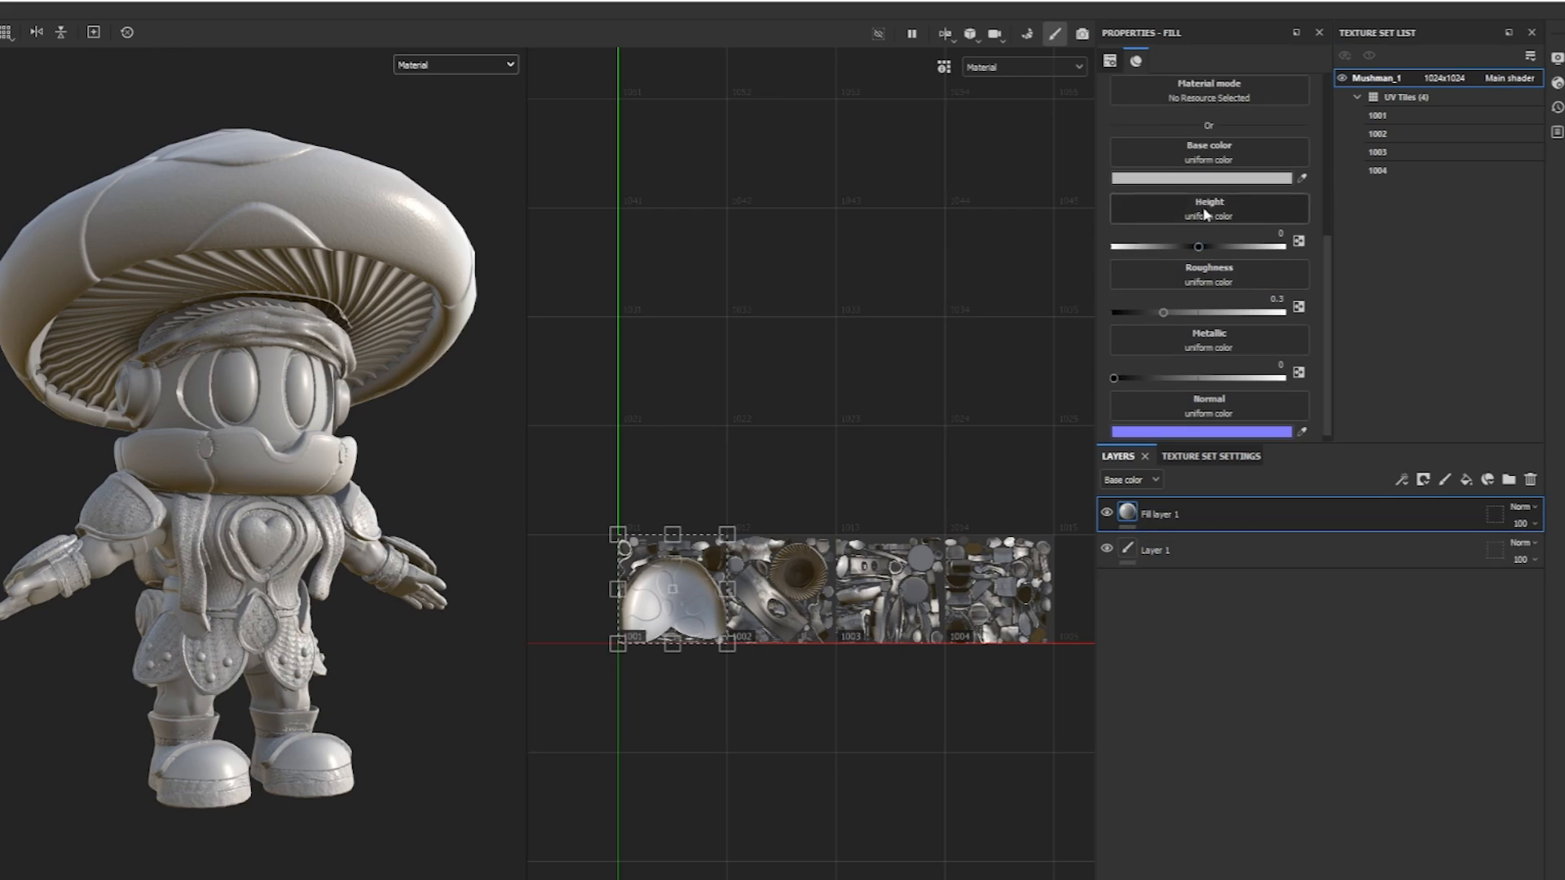
left_click_drag(1325, 262, 1329, 210)
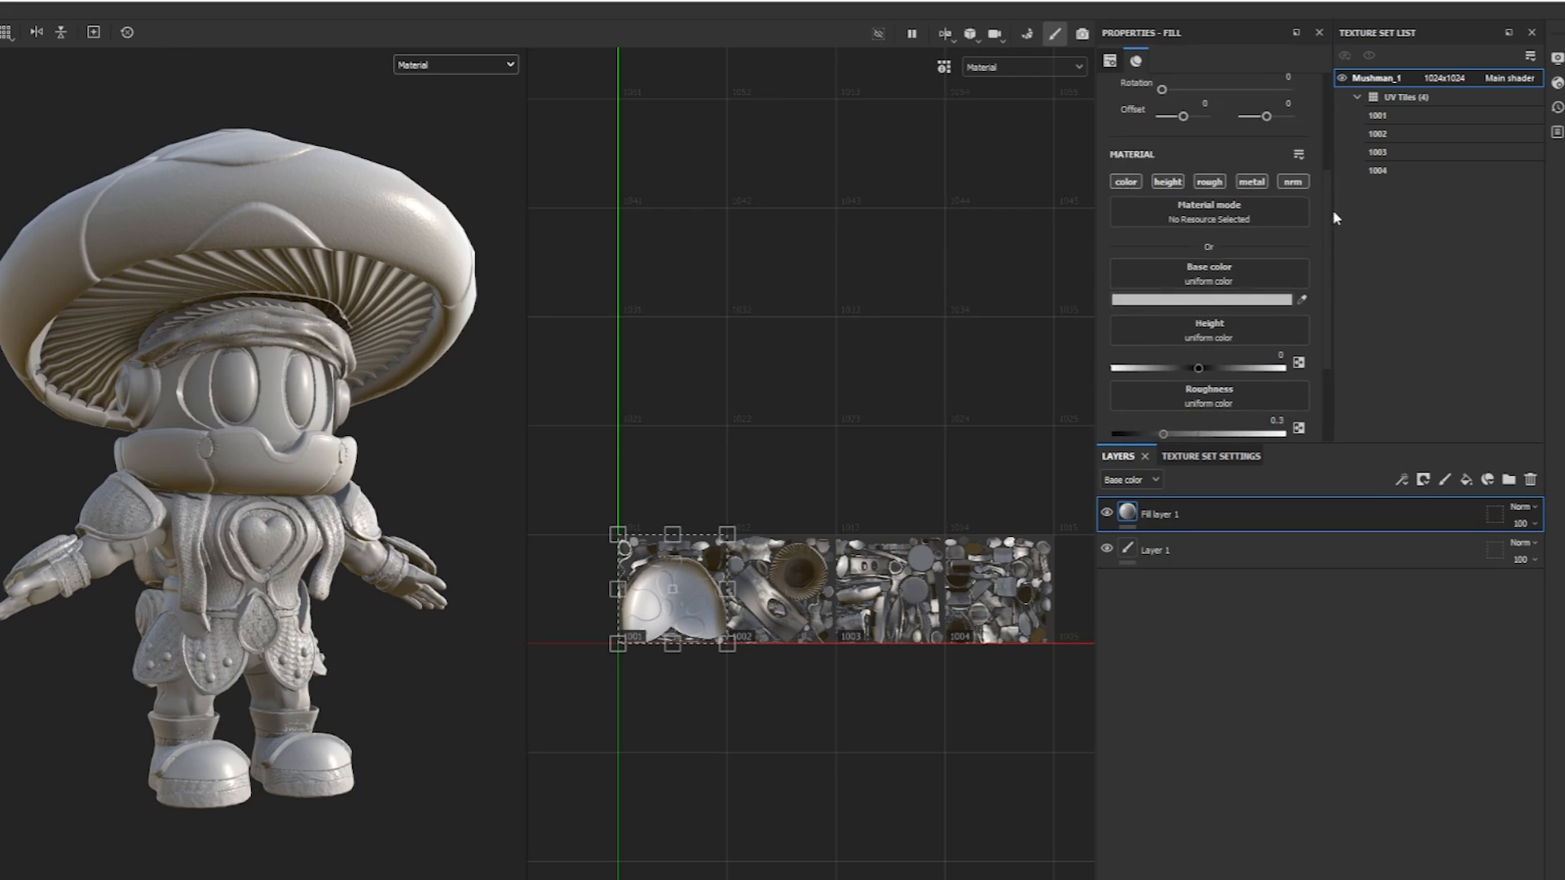
left_click(1125, 184, "alt")
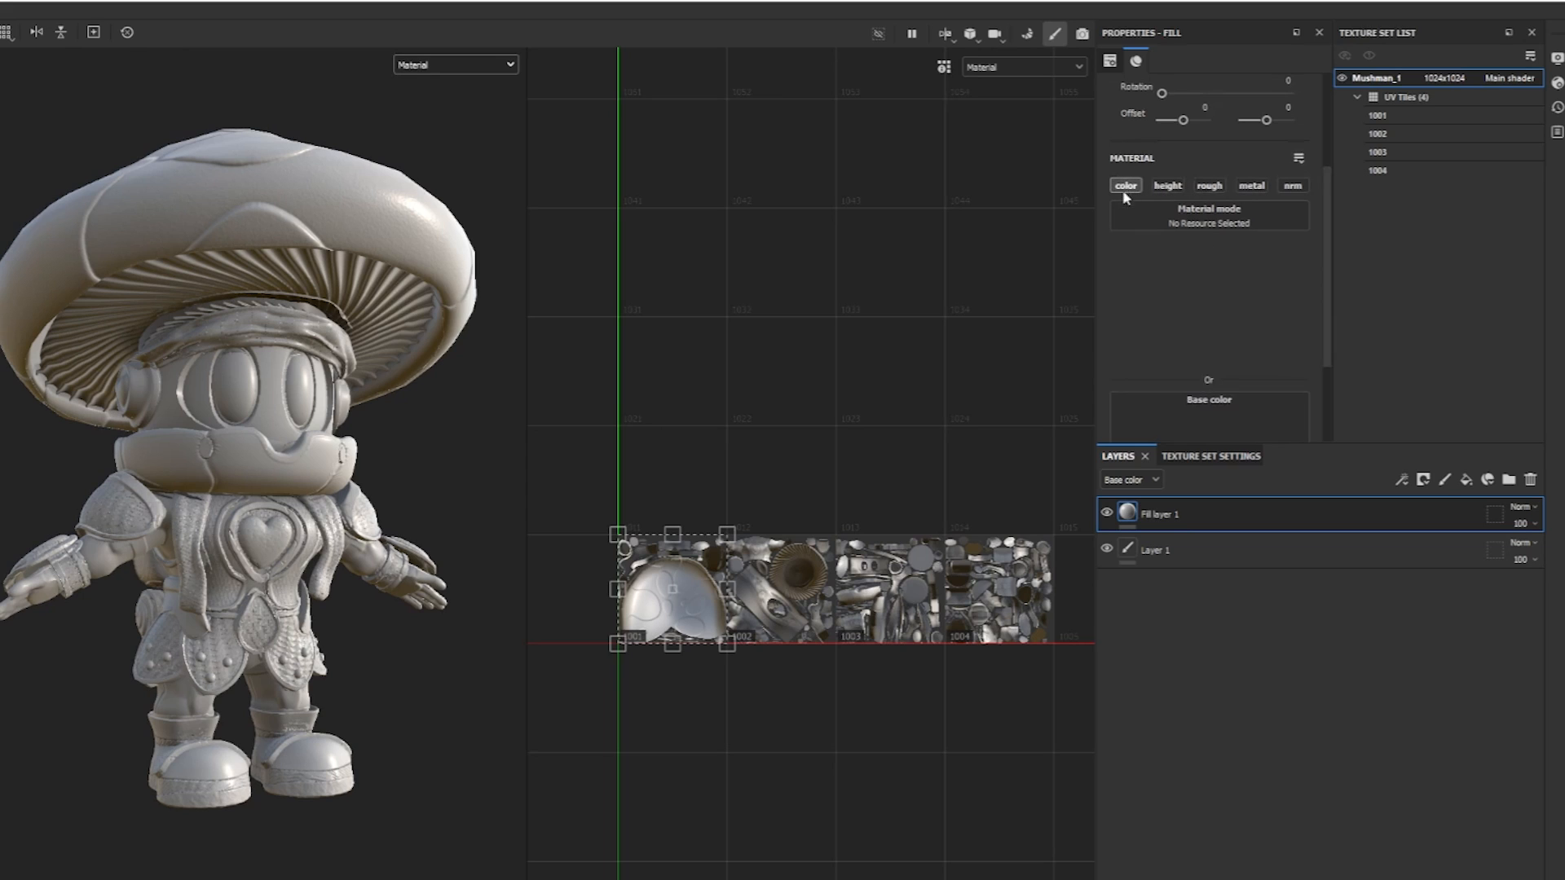
left_click(1210, 185)
left_click(1252, 185)
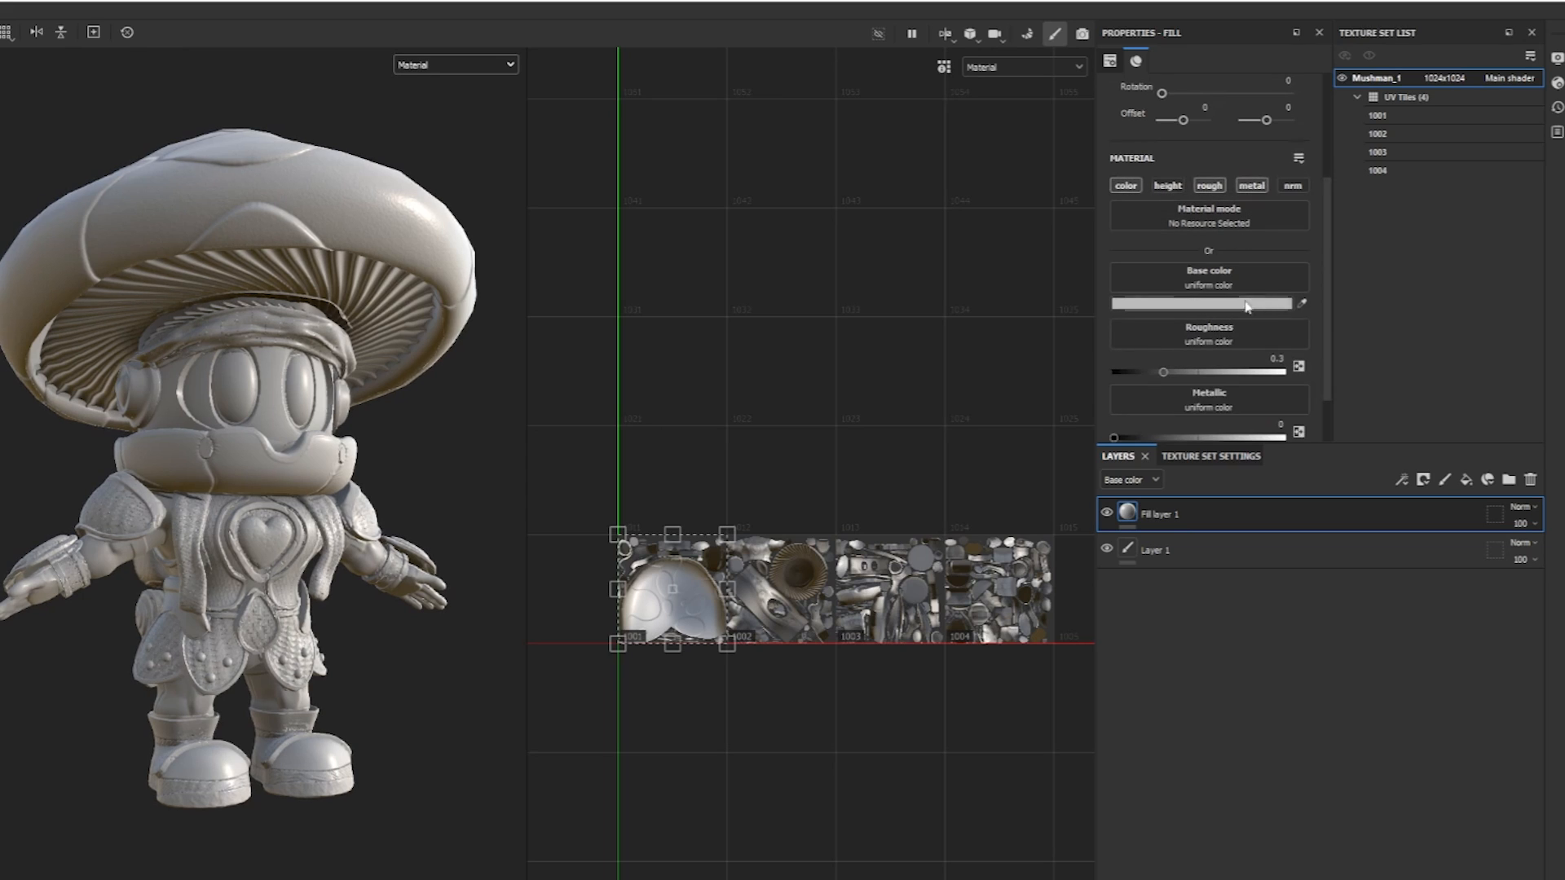
Set the fill layer's metallic to 1 and its roughness to about 0.12.
left_click_drag(1328, 206, 1338, 249)
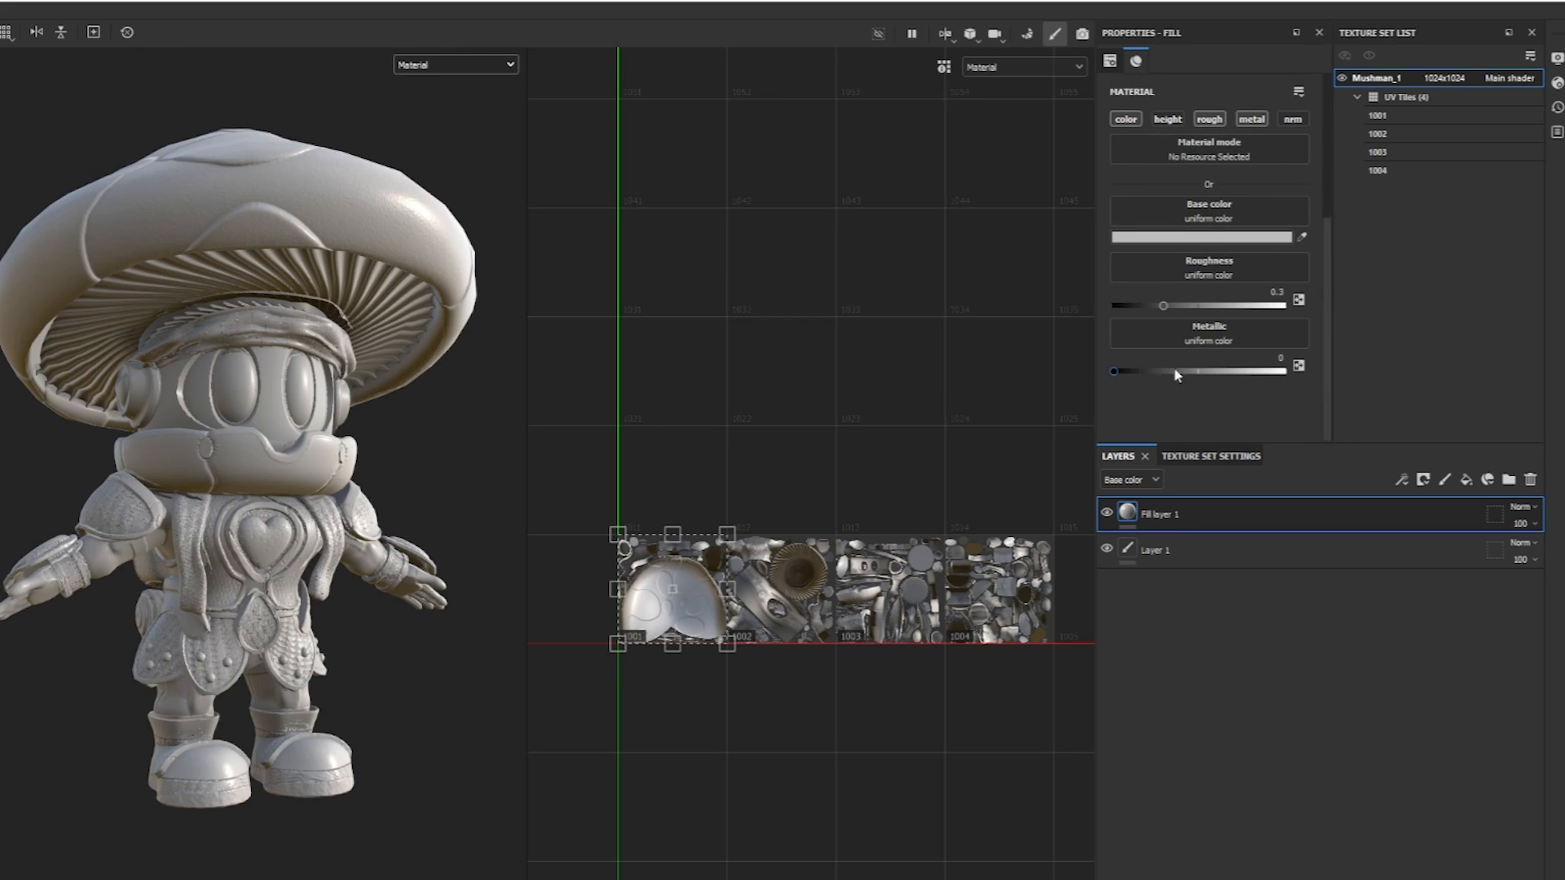
left_click_drag(1120, 371, 1300, 373)
left_click_drag(335, 565, 324, 551, "alt")
right_click_drag(324, 551, 359, 548, "shift")
mouse_move(1167, 305)
left_mouse_down()
mouse_move(1225, 308)
mouse_move(1119, 304)
left_mouse_up()
middle_click_drag(423, 456, 433, 447, "alt")
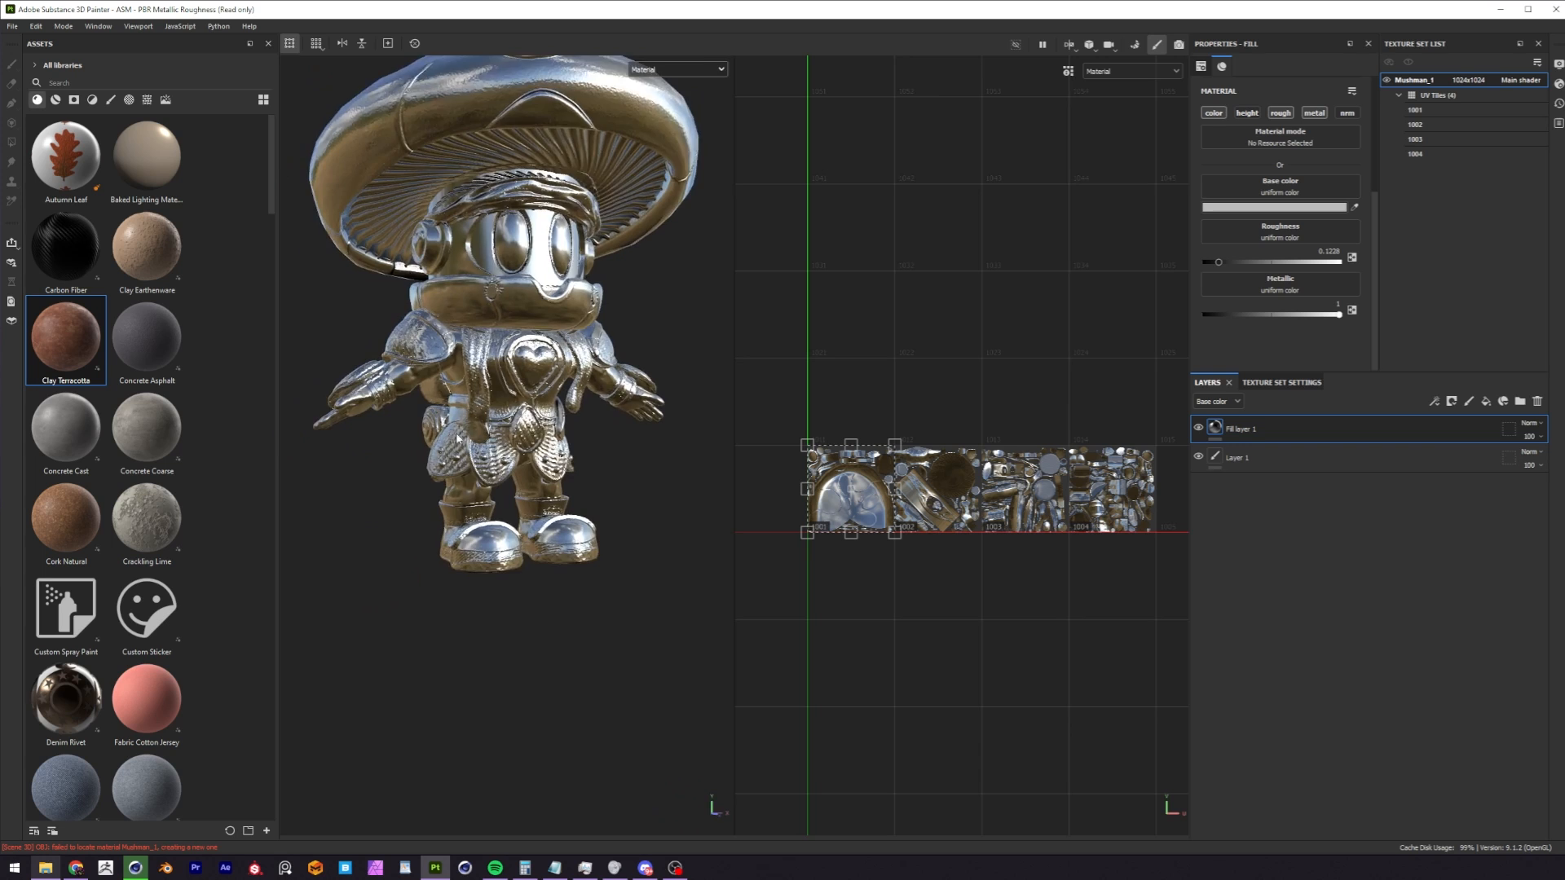
right_click_drag(434, 447, 505, 444, "alt")
left_click_drag(522, 444, 456, 415, "alt")
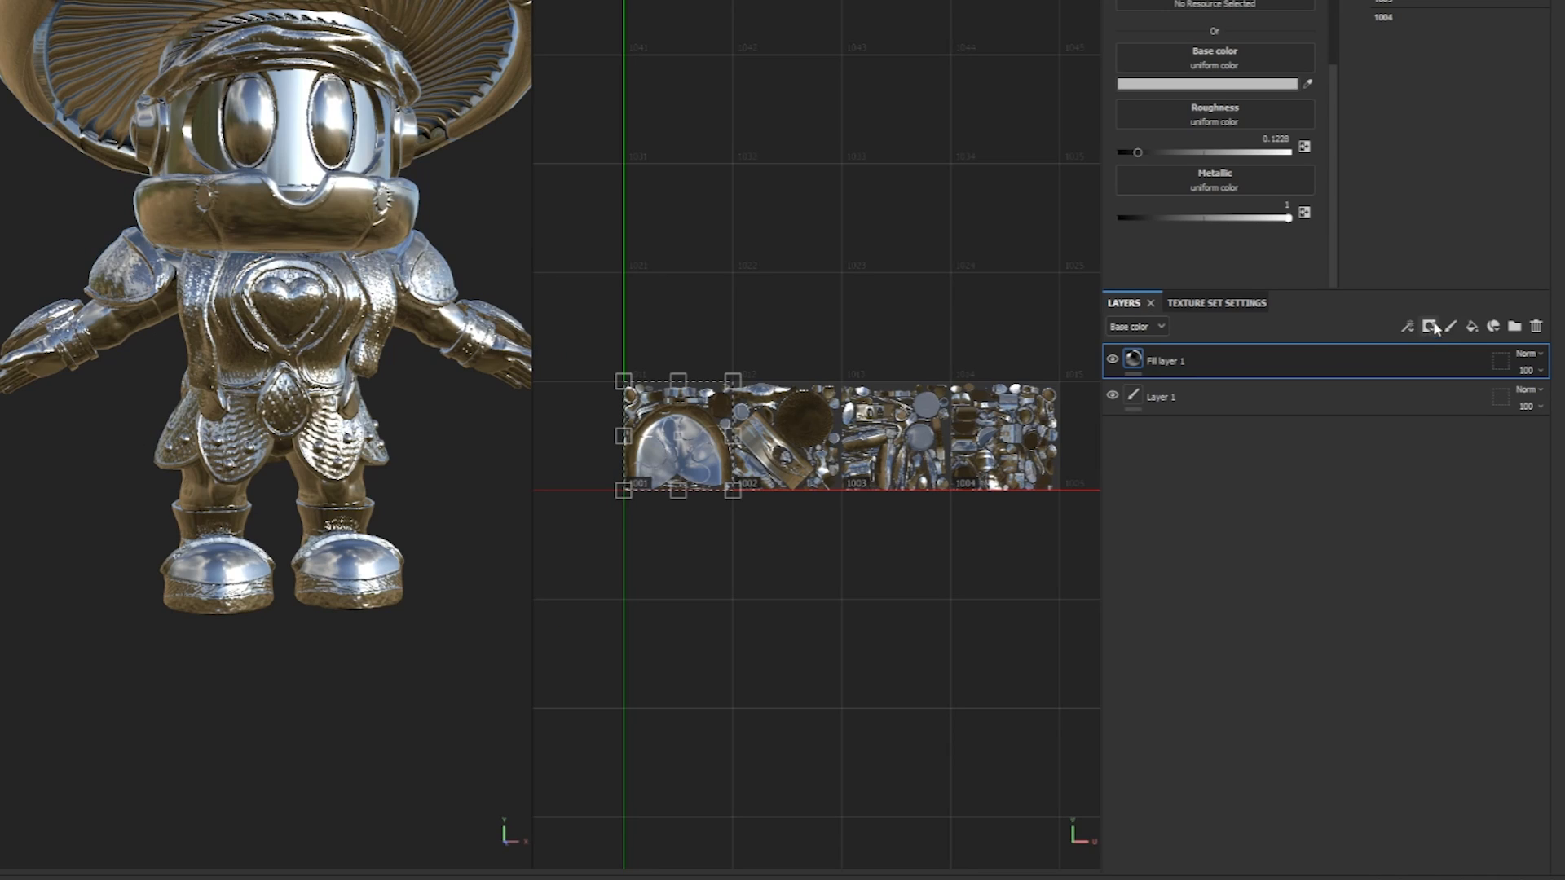
Mask the fill layer by color selection and pick the magenta shoulder armor and purple torso ID colors.
left_click(1430, 327)
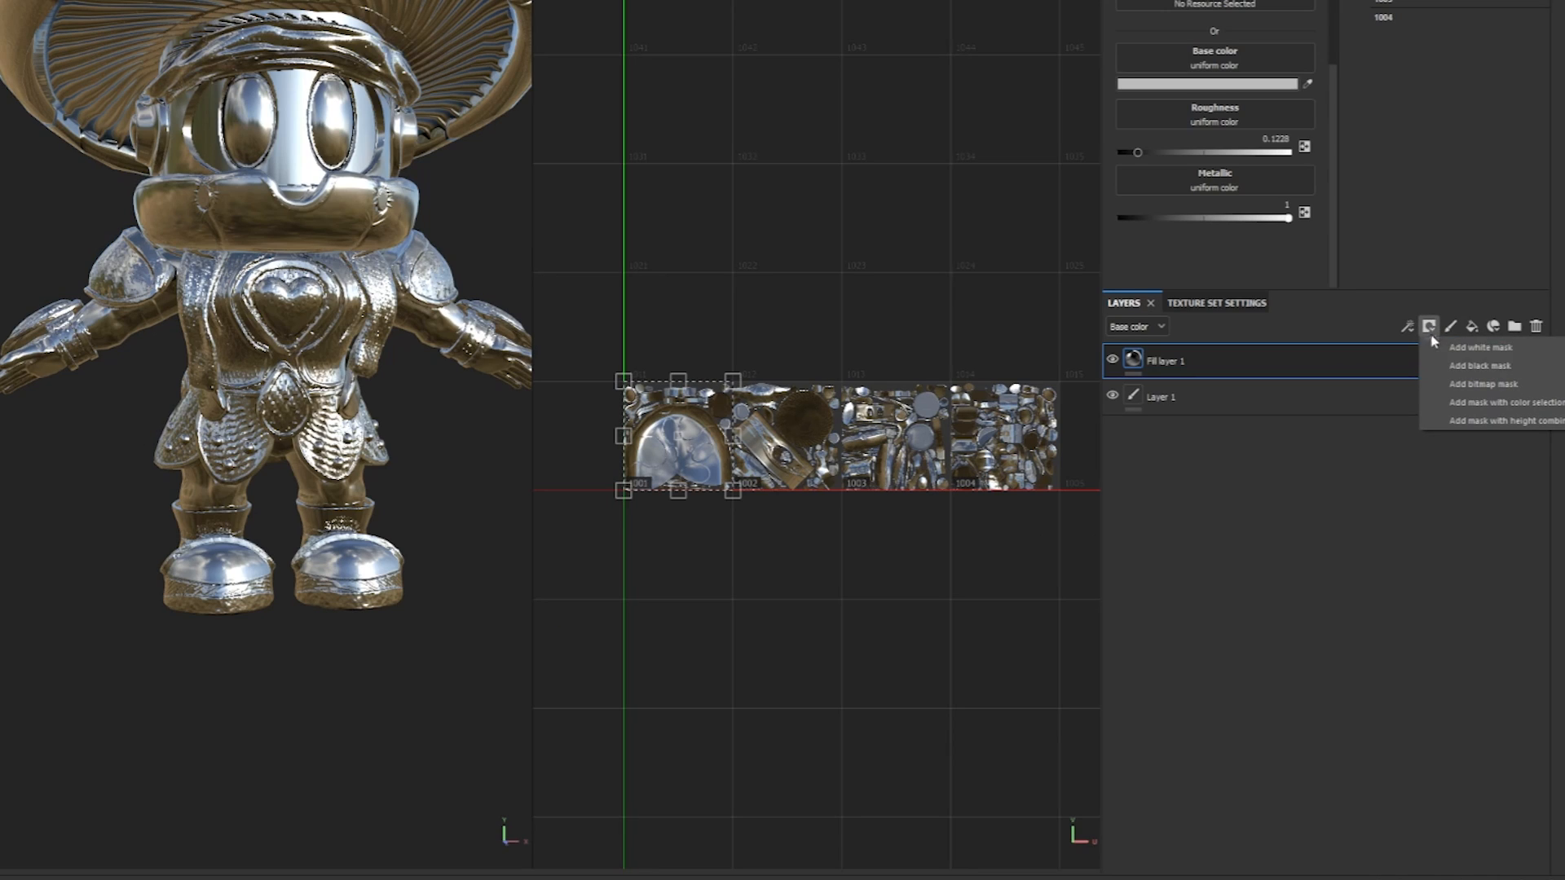
left_click(1507, 403)
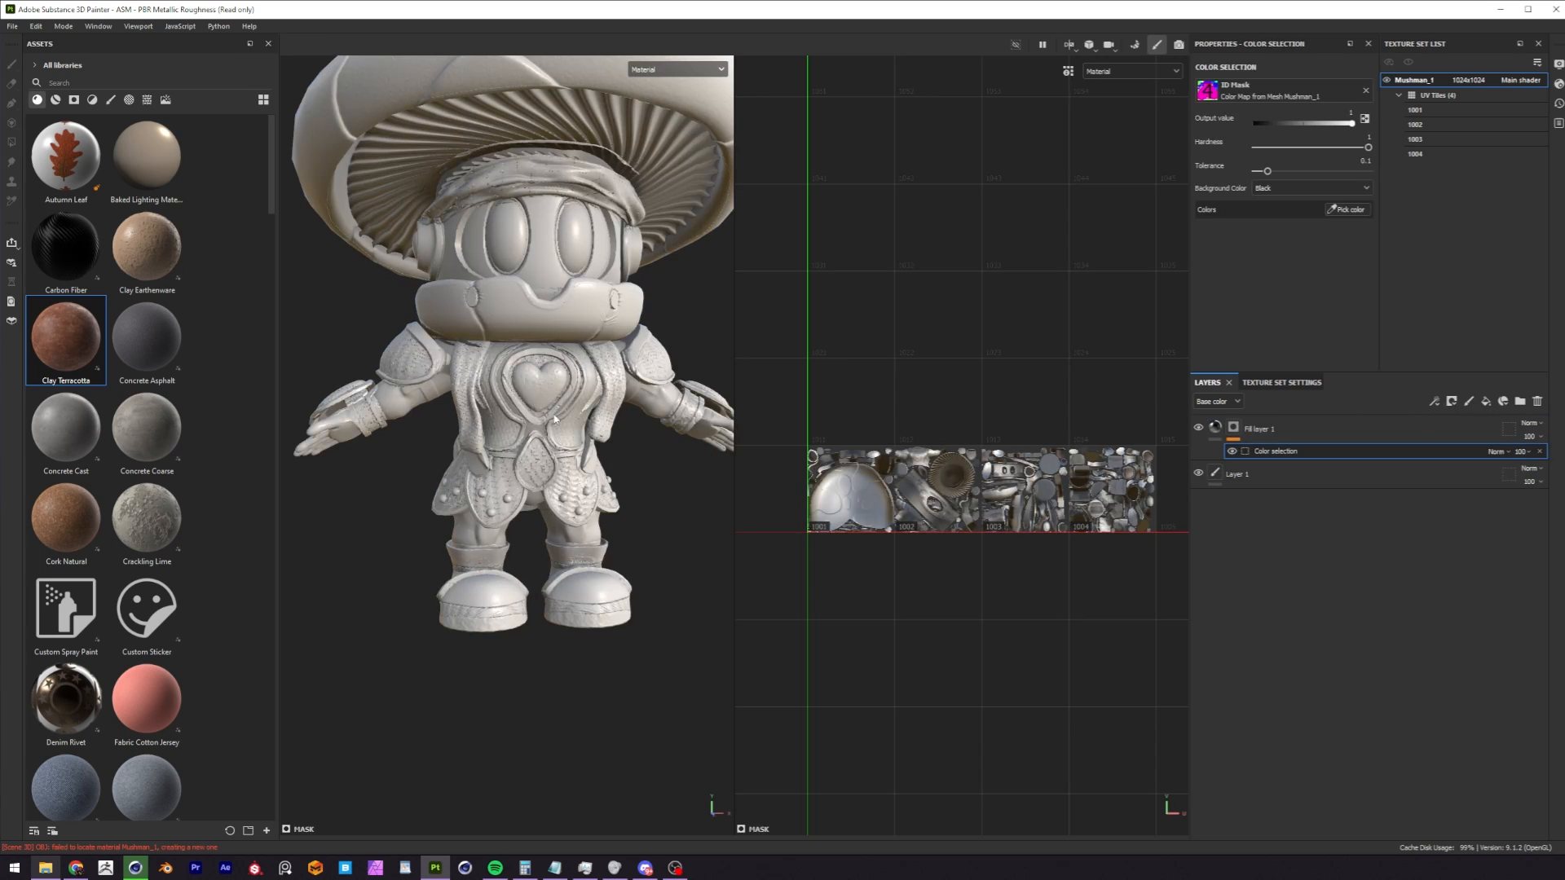
scroll(554, 419, "down", 3)
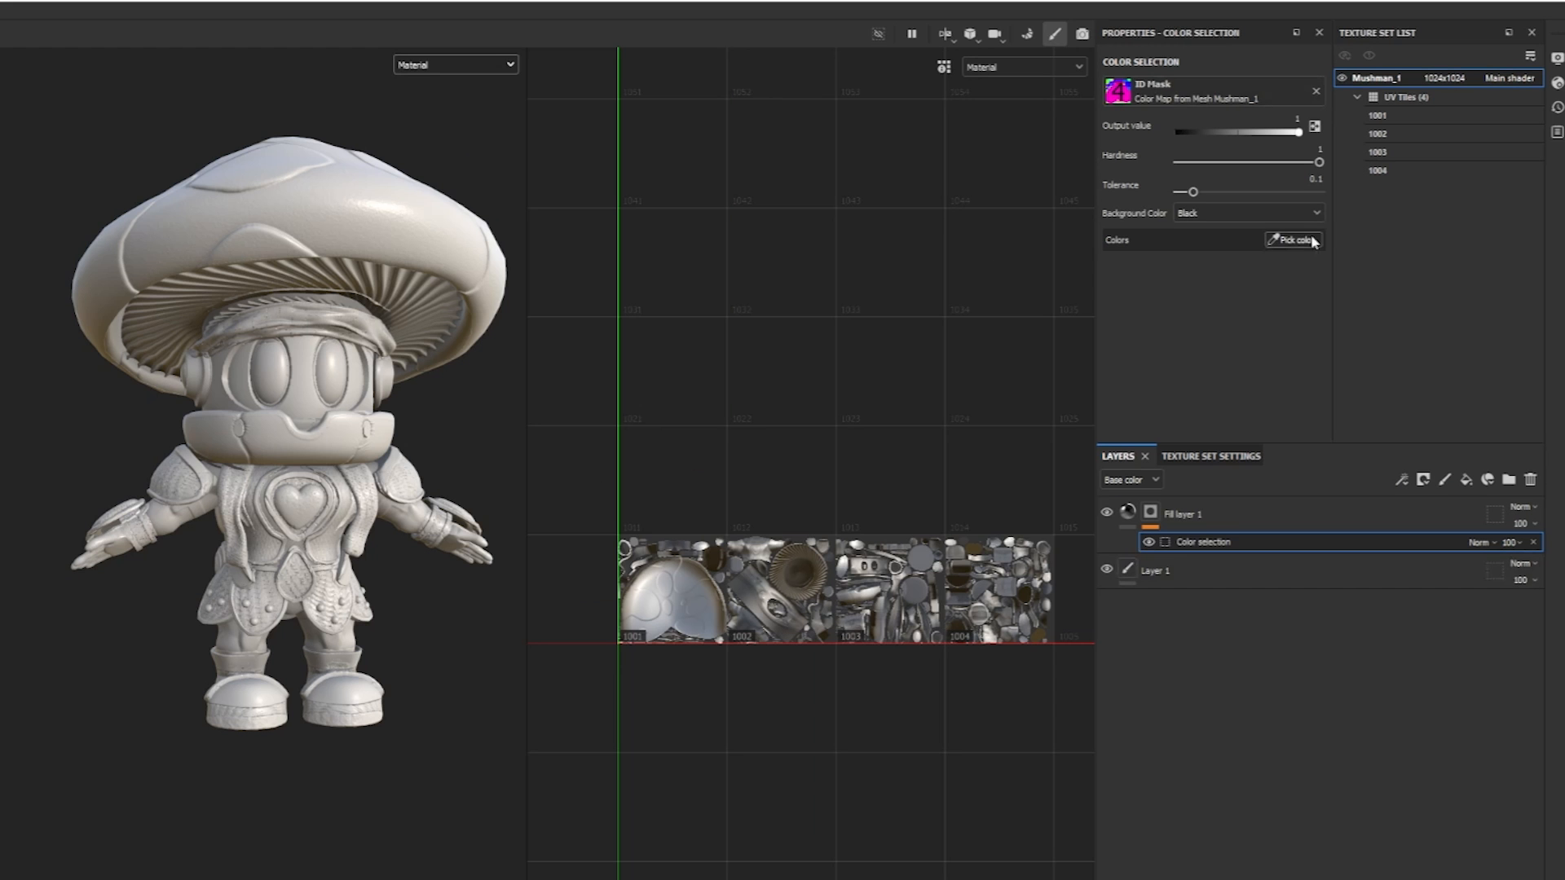
left_click(1300, 240)
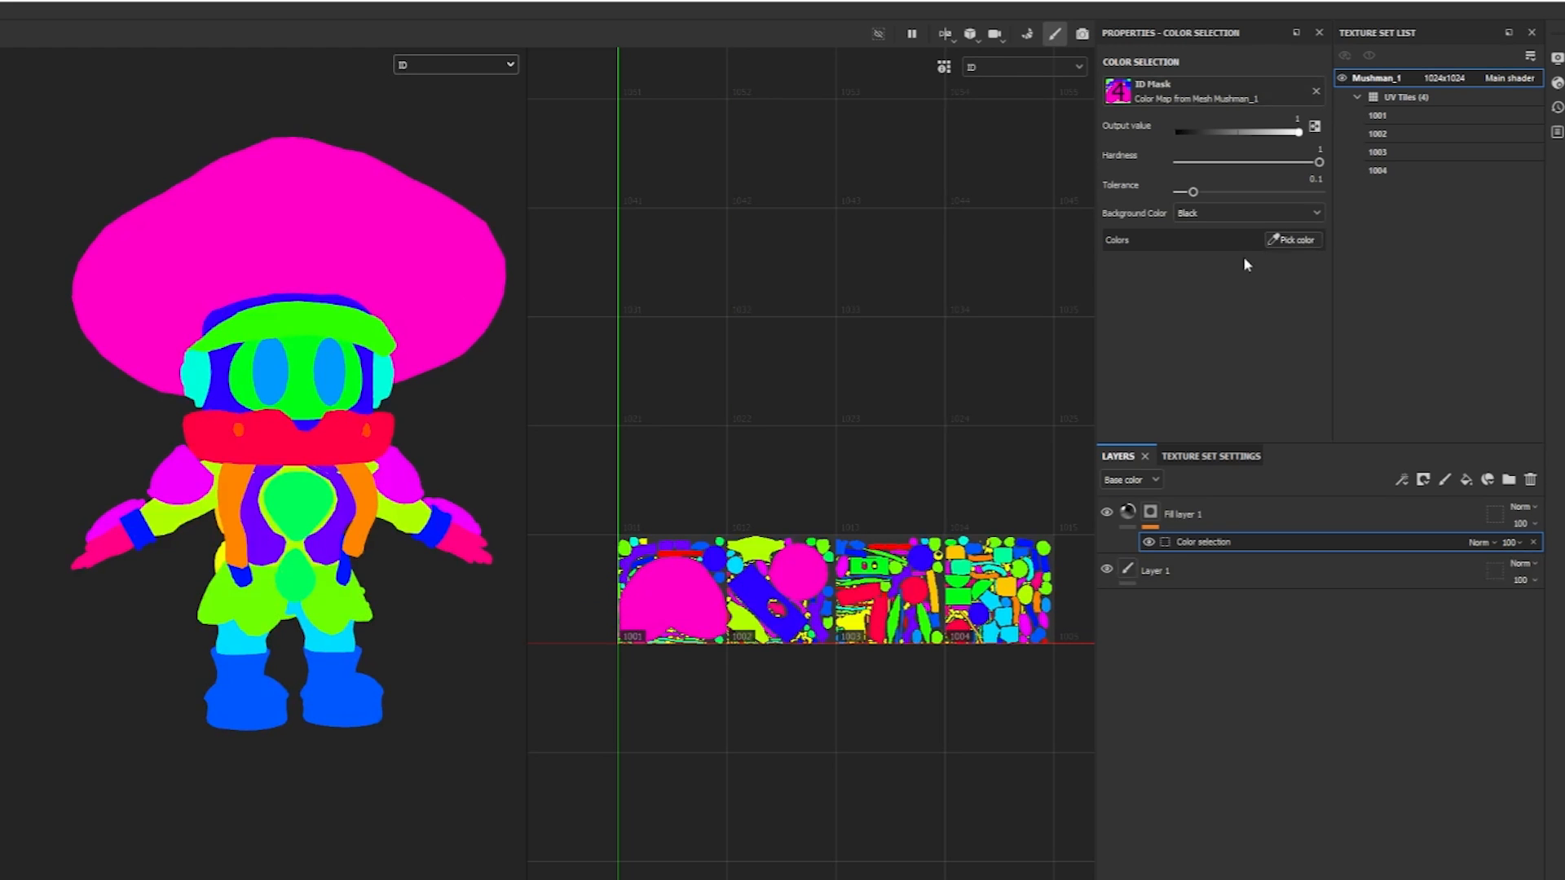
left_click(187, 467)
left_click_drag(430, 465, 157, 496, "alt")
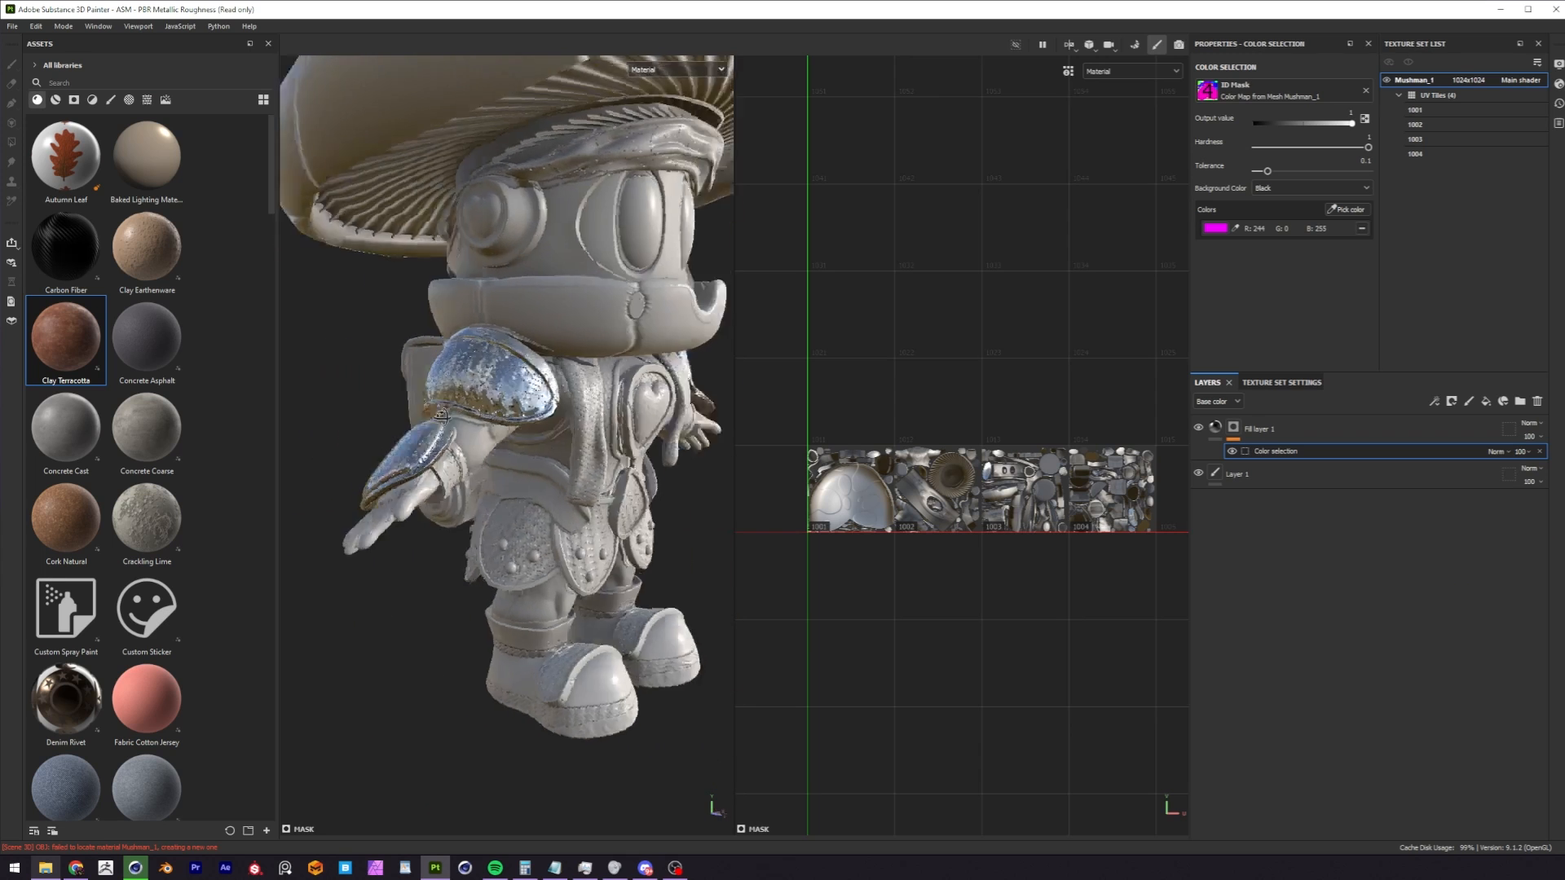
left_click_drag(441, 417, 286, 383, "alt")
left_click(1345, 210)
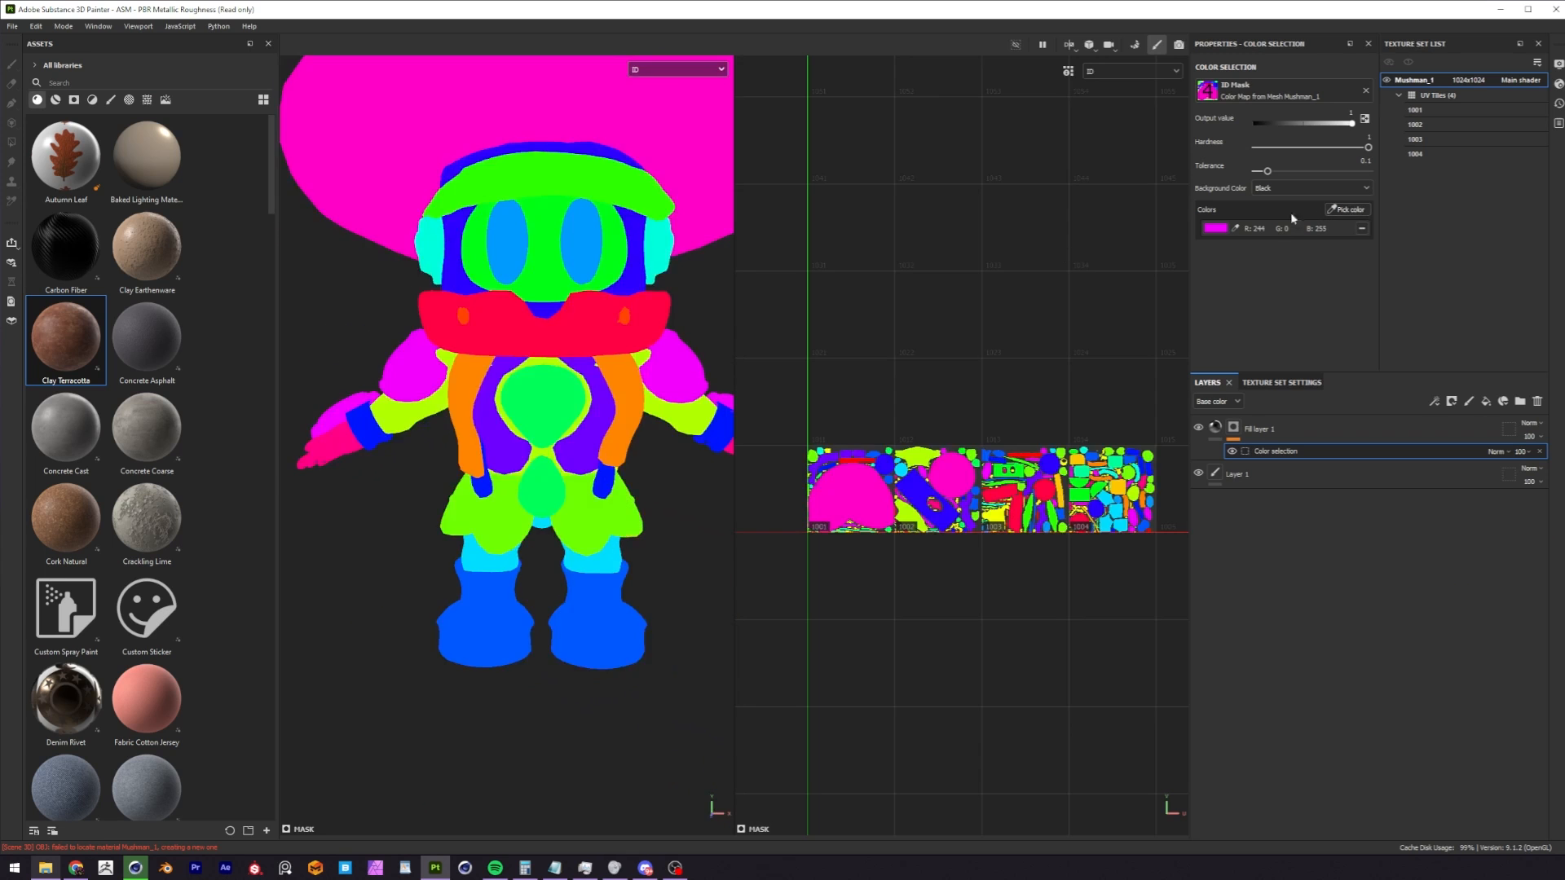
Add the green chest emblem, lime skirt armor and blue wrist guard ID colors to the mask.
left_click(1350, 210)
left_click(552, 410)
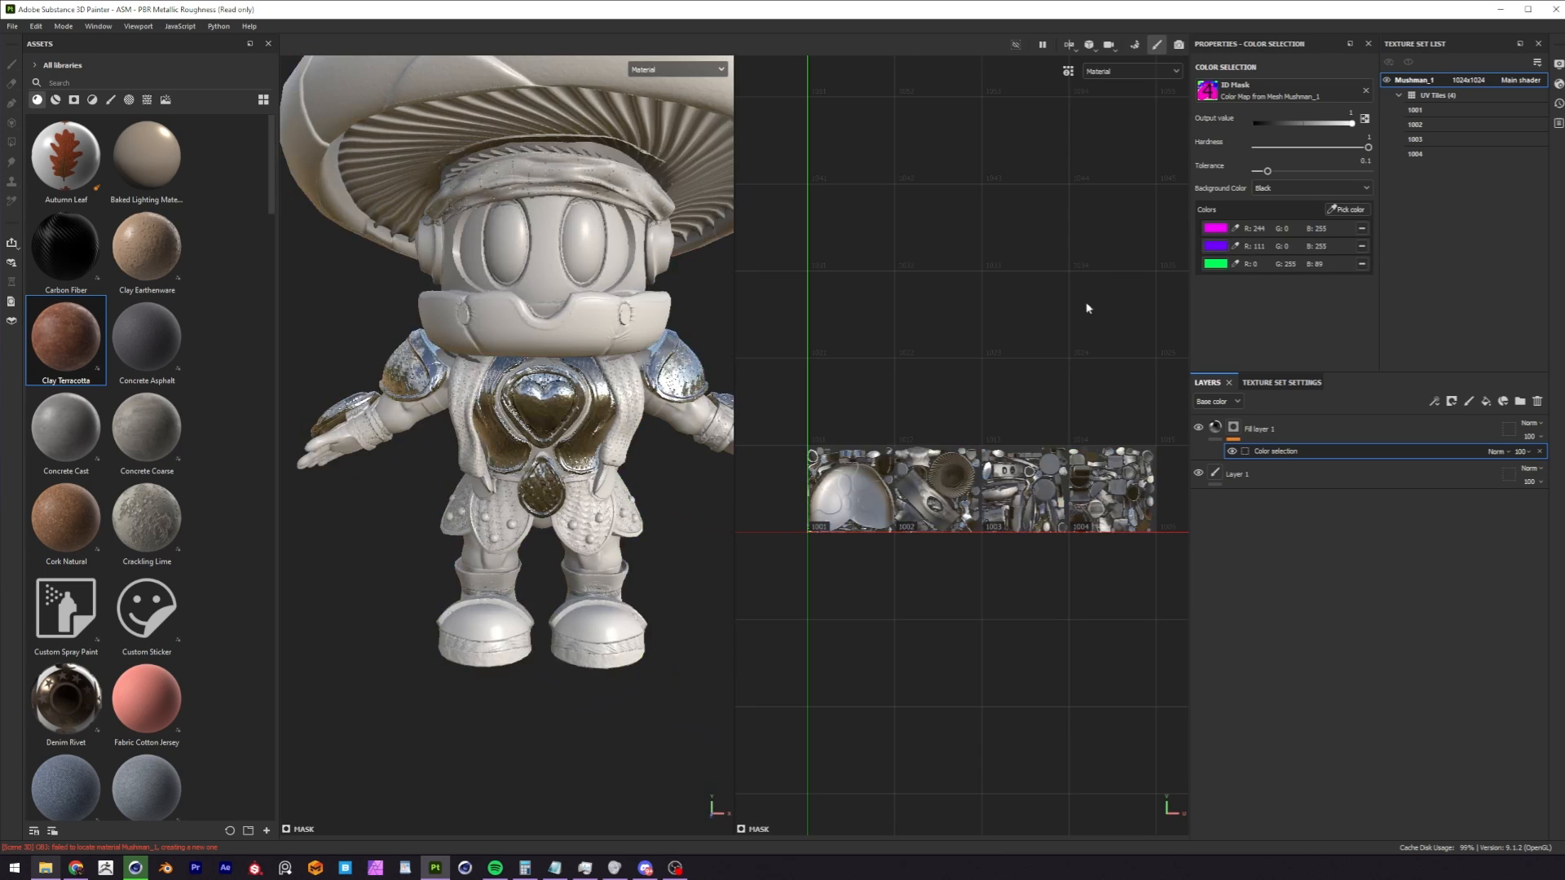
left_click(1348, 210)
left_click(583, 532)
middle_click_drag(627, 399, 583, 397, "alt")
left_click(1340, 210)
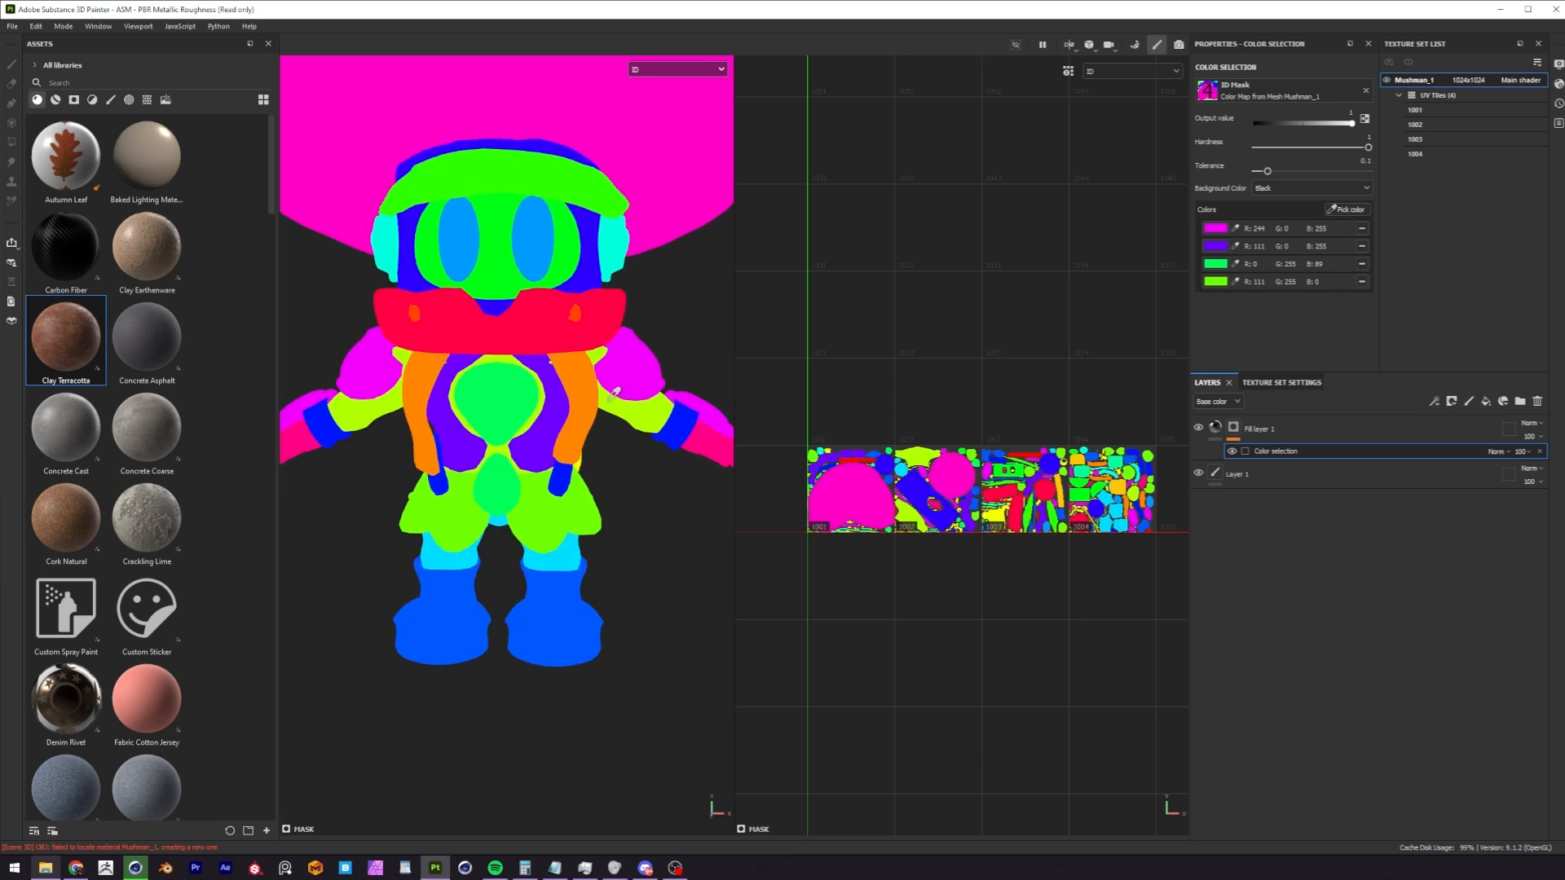
left_click(685, 420)
left_click(1344, 210)
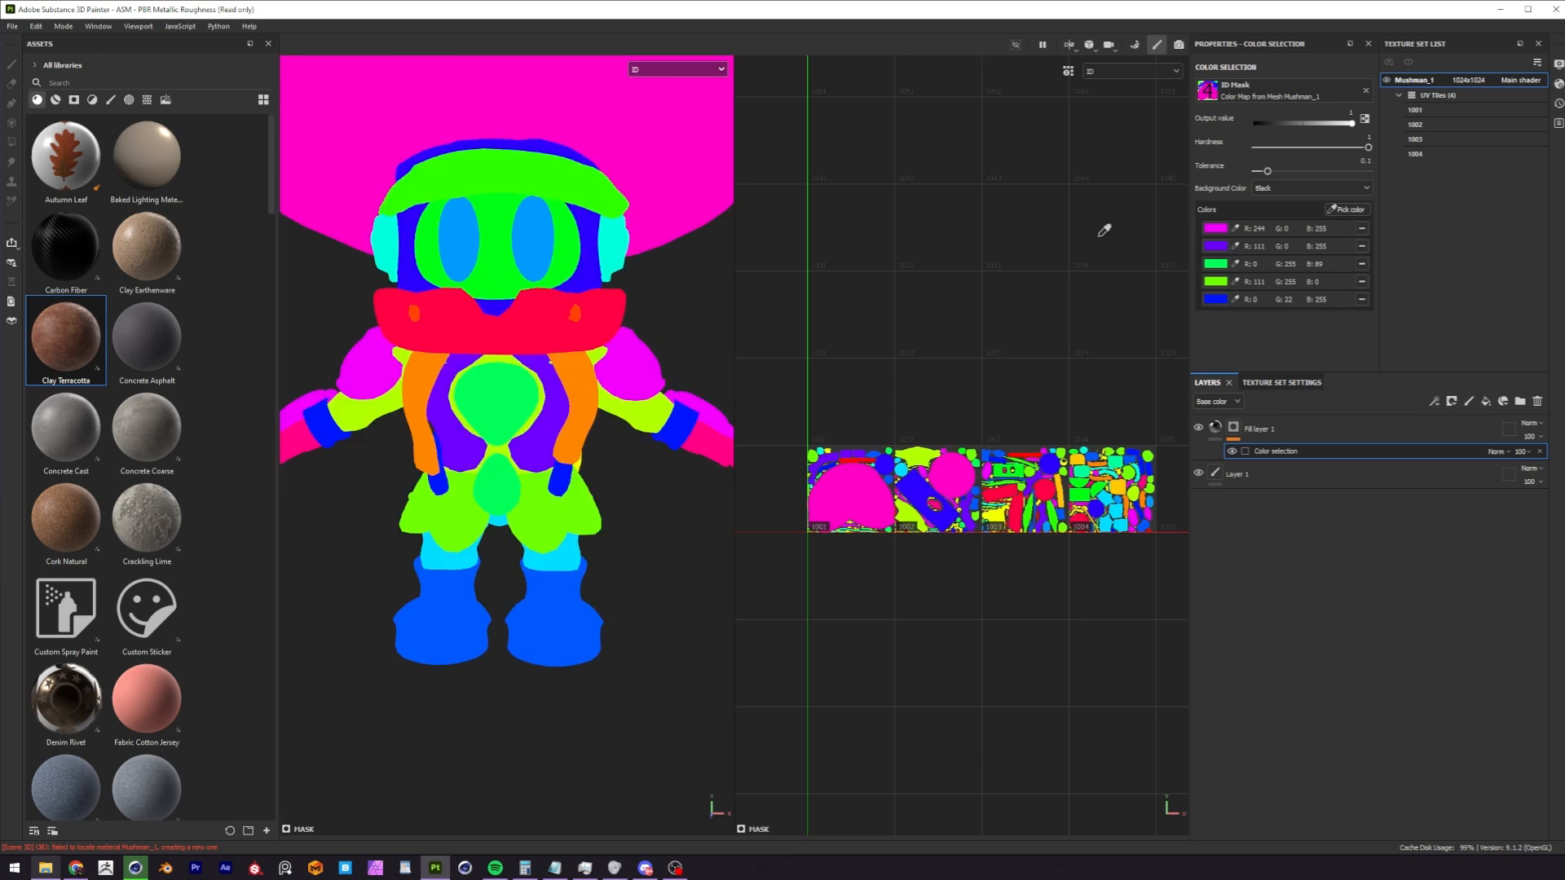
left_click(328, 435)
Examine the metallic fill on the masked armor parts from several angles.
scroll(563, 391, "down", 3)
mouse_move(603, 379)
left_mouse_down("alt")
mouse_move(554, 416)
mouse_move(631, 377)
left_mouse_up("alt")
scroll(555, 415, "up", 4)
middle_click_drag(577, 384, 569, 406, "alt")
scroll(531, 405, "down", 3)
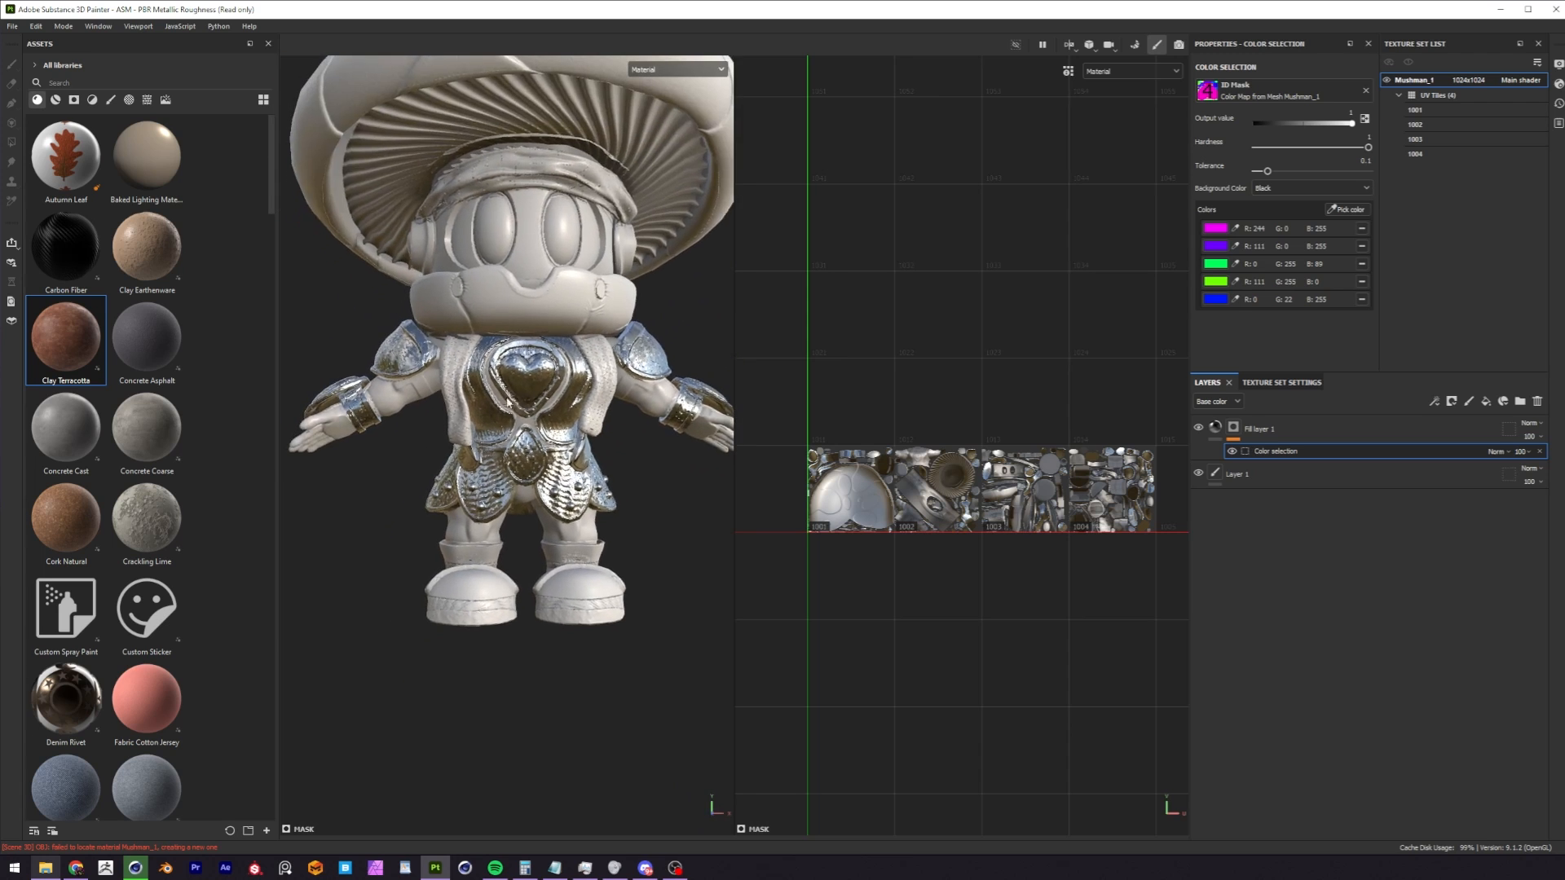
left_click_drag(480, 493, 555, 506, "alt")
right_click_drag(658, 389, 574, 386, "shift")
left_click_drag(624, 391, 540, 398, "alt")
scroll(536, 403, "down", 3)
middle_click_drag(534, 410, 534, 462, "alt")
left_click_drag(547, 375, 515, 370, "alt")
key("f")
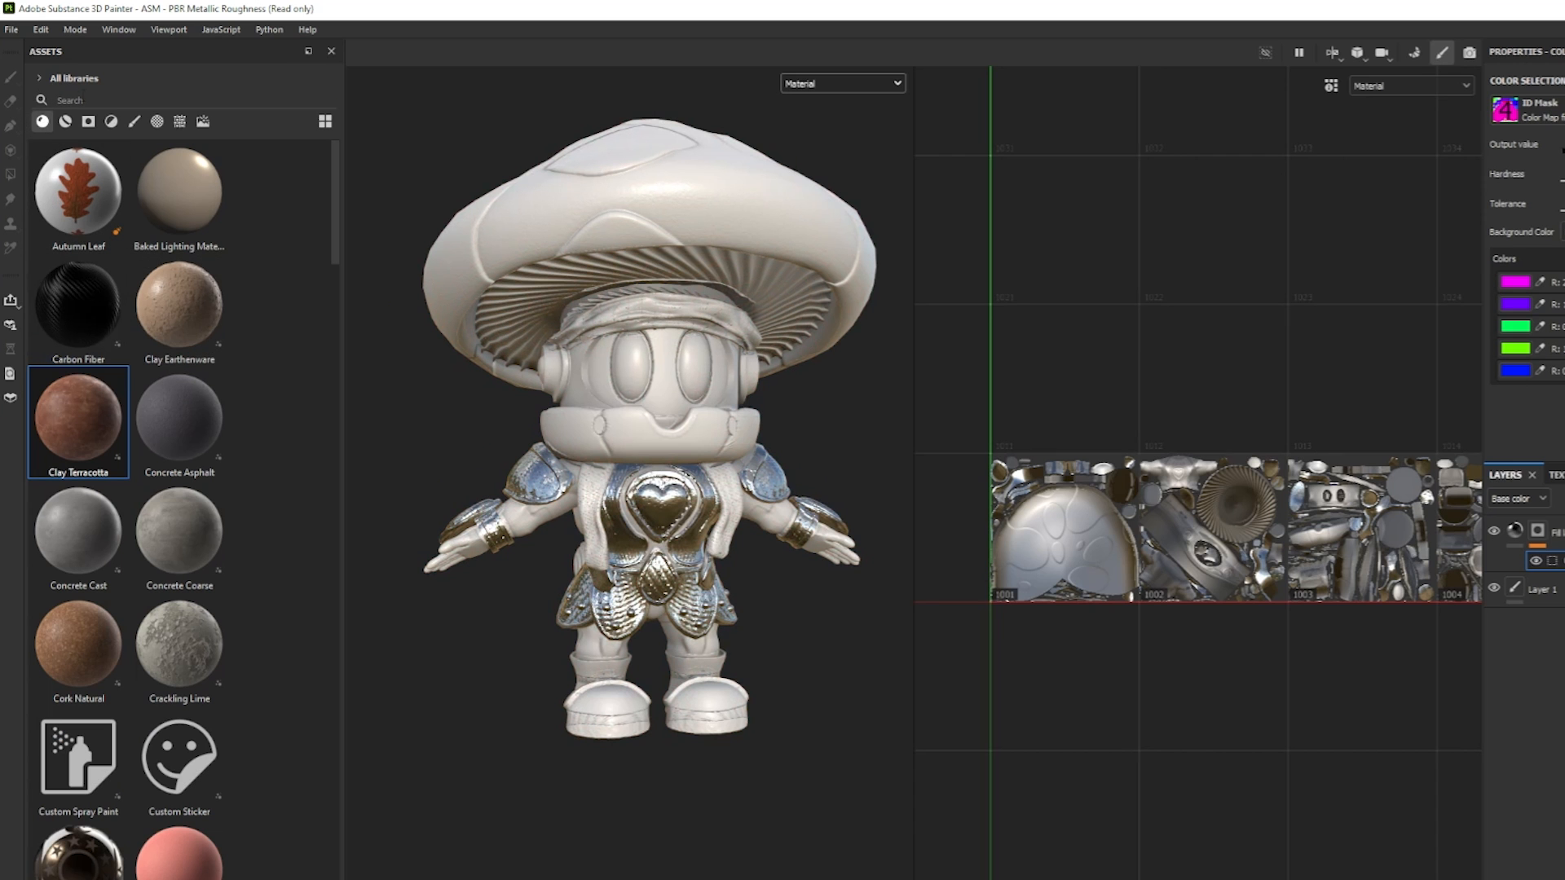
Search the materials for "metal", apply Metal Galvanized to the character and give its layer a color selection mask.
left_click(65, 100)
type("metal")
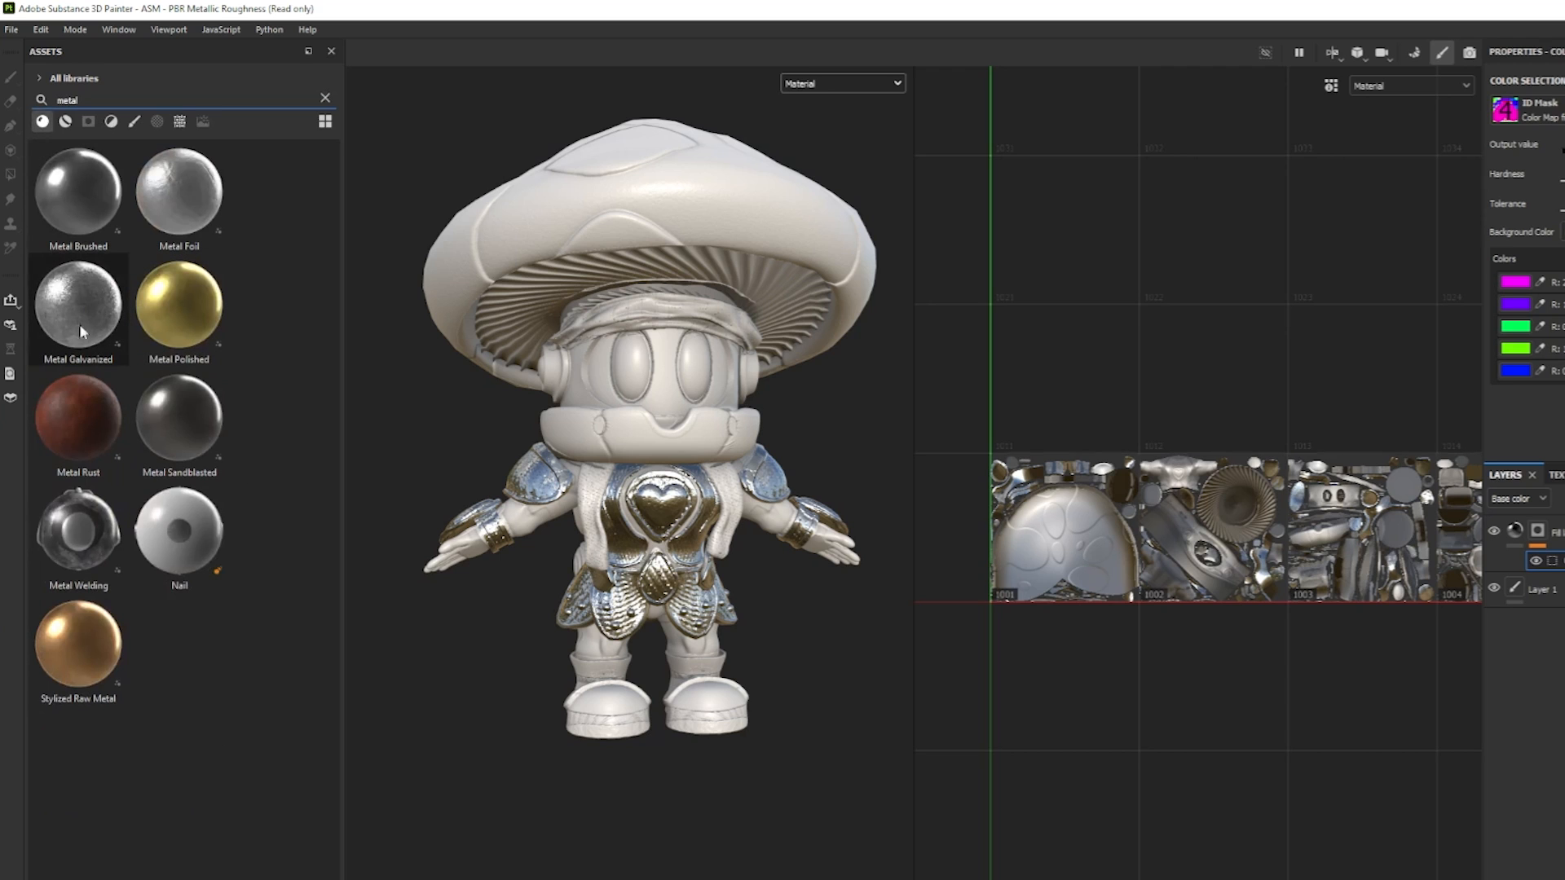
left_click_drag(80, 324, 636, 522)
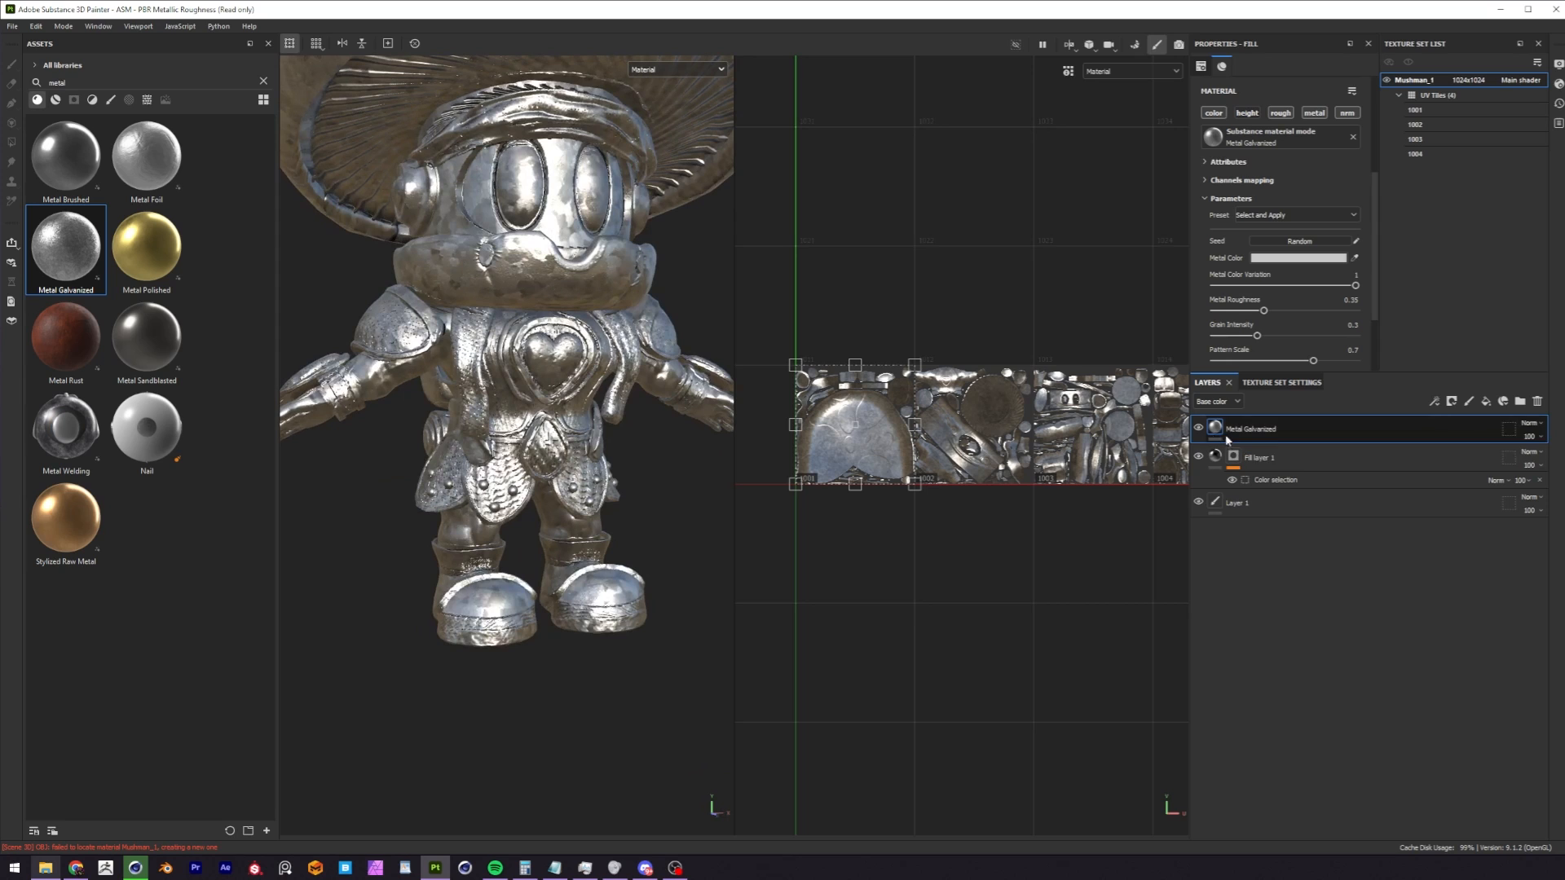
left_click(1451, 401)
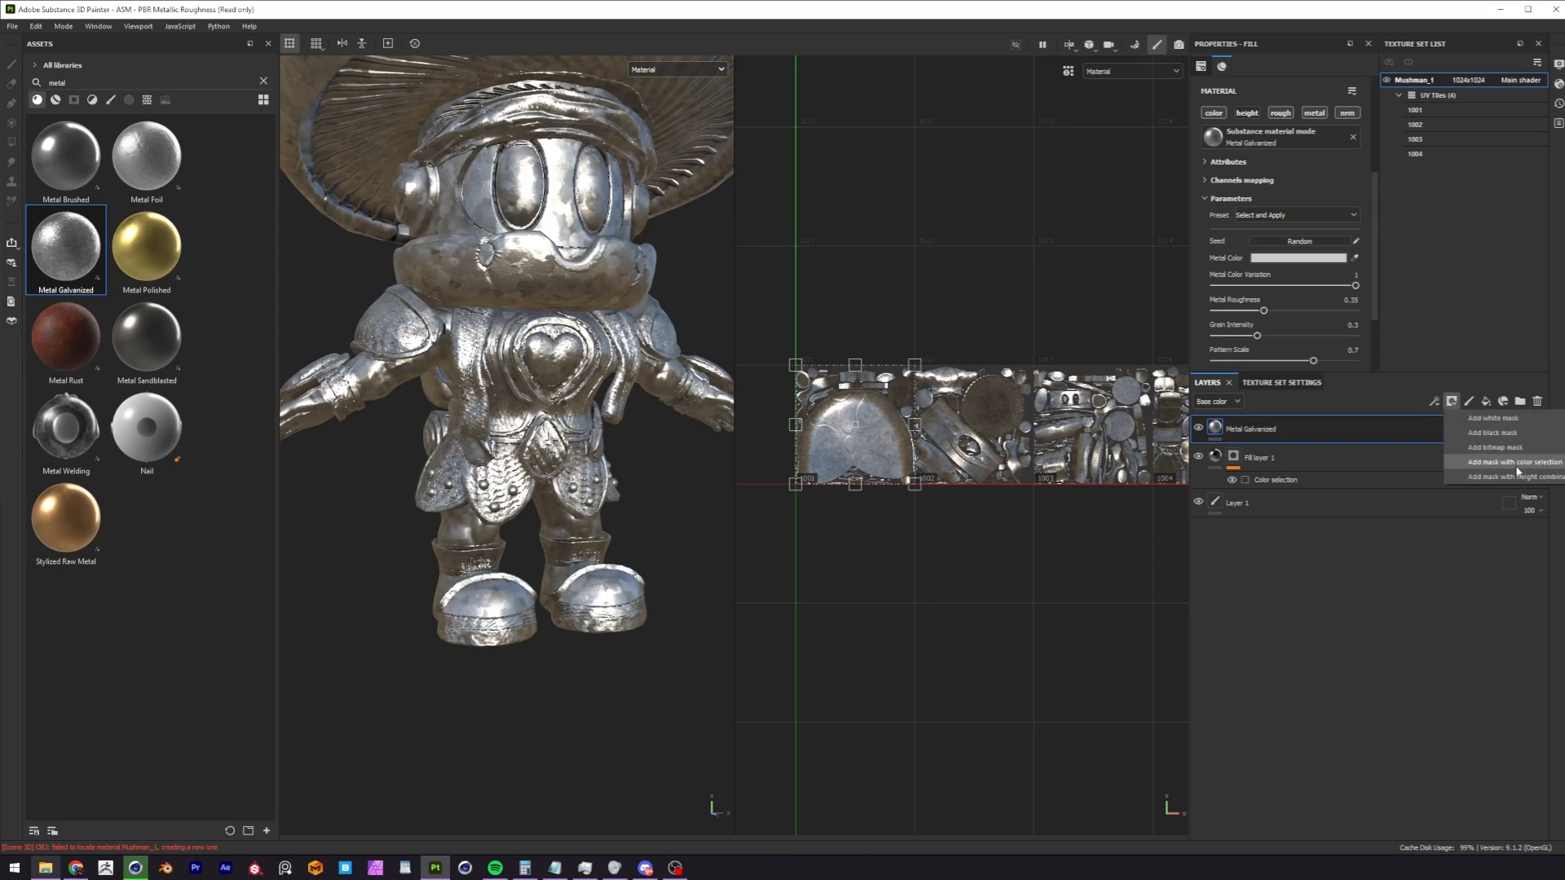
left_click(1497, 463)
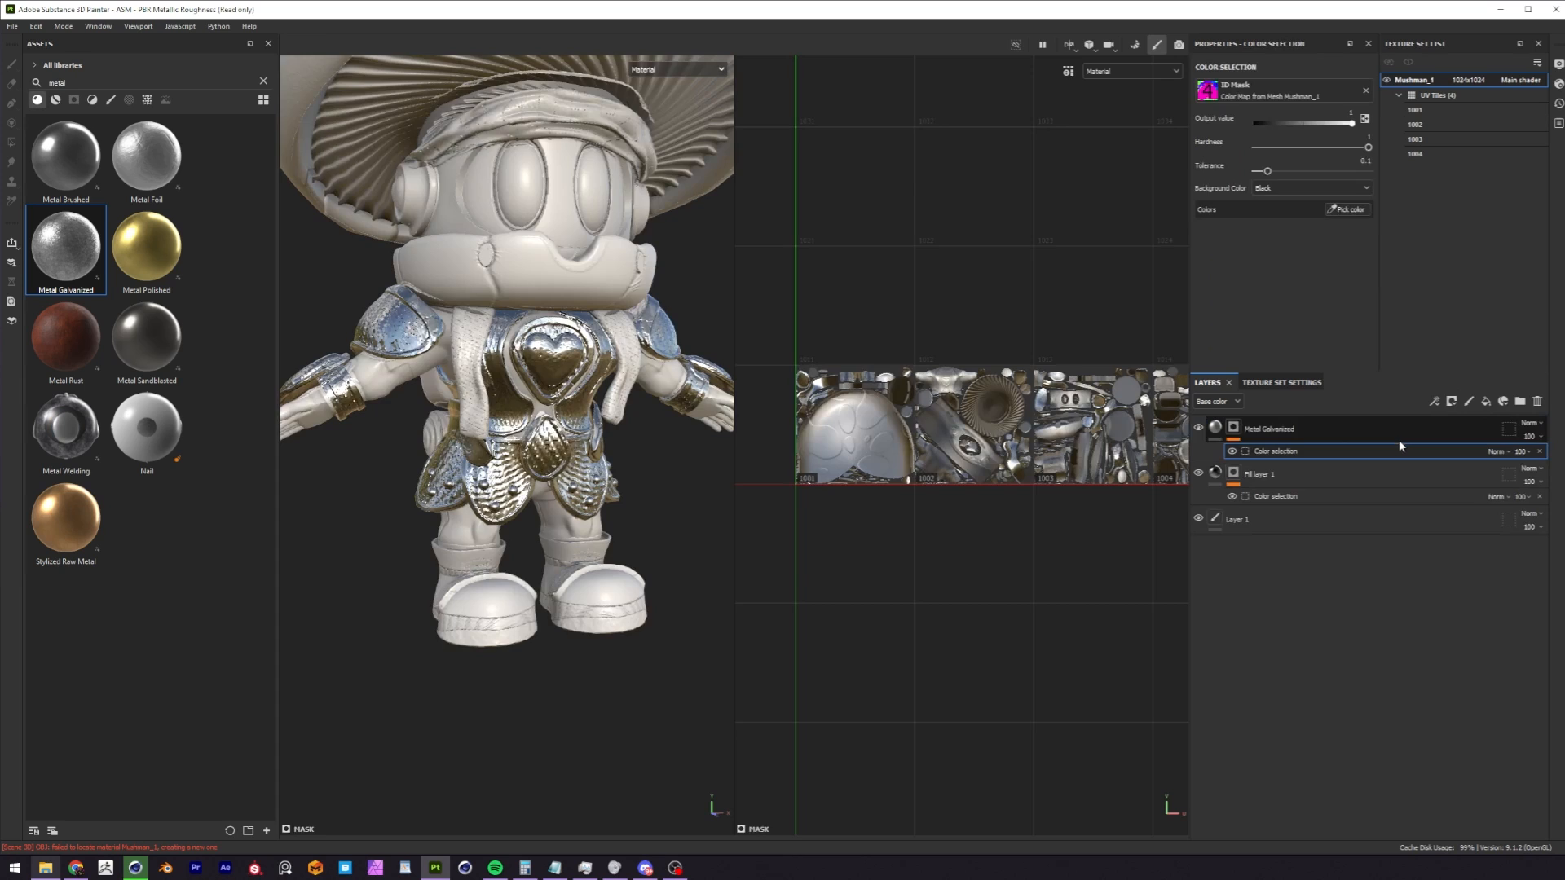
Undo the color selection mask on Metal Galvanized and name the new layer folder Armor.
key("ctrl+z")
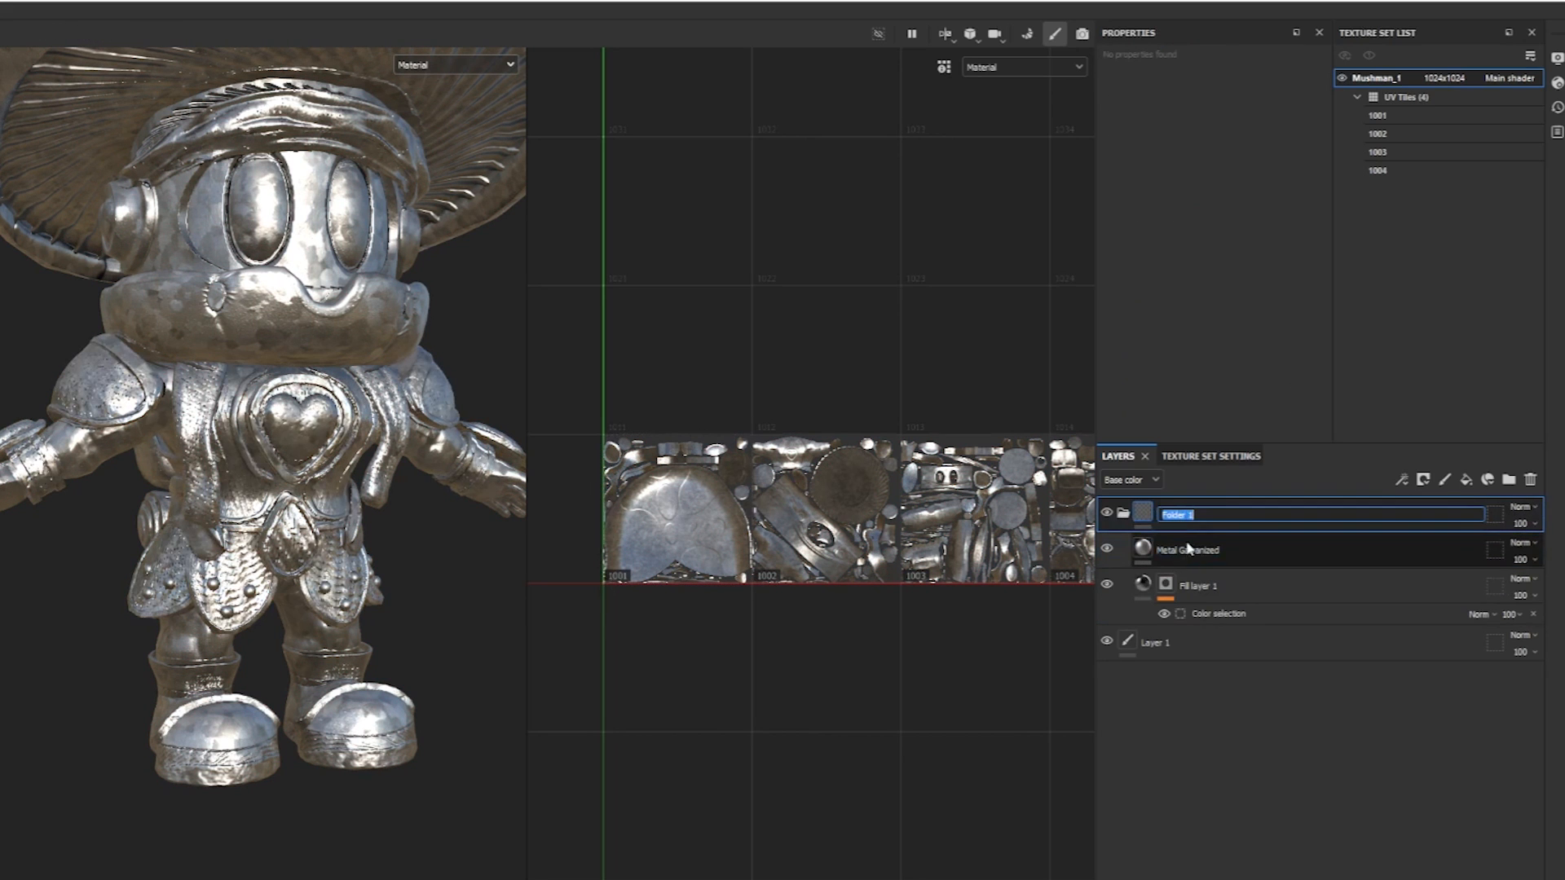
type("Armor")
key("Return")
Copy the color selection mask of Fill layer 1 and remove the mask from that layer.
right_click(1166, 584)
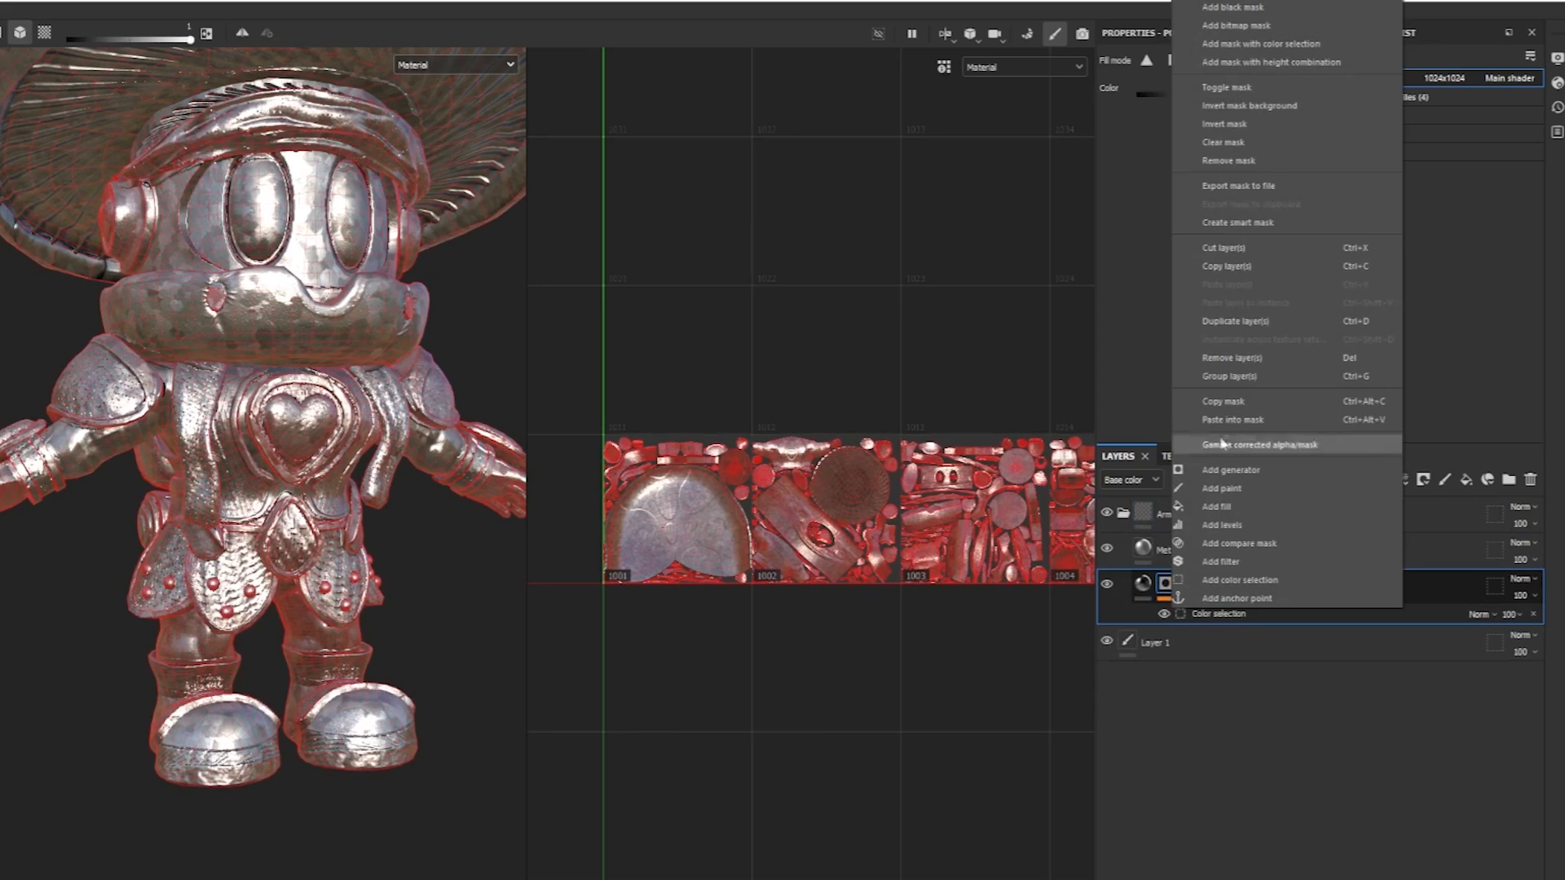
left_click(1237, 404)
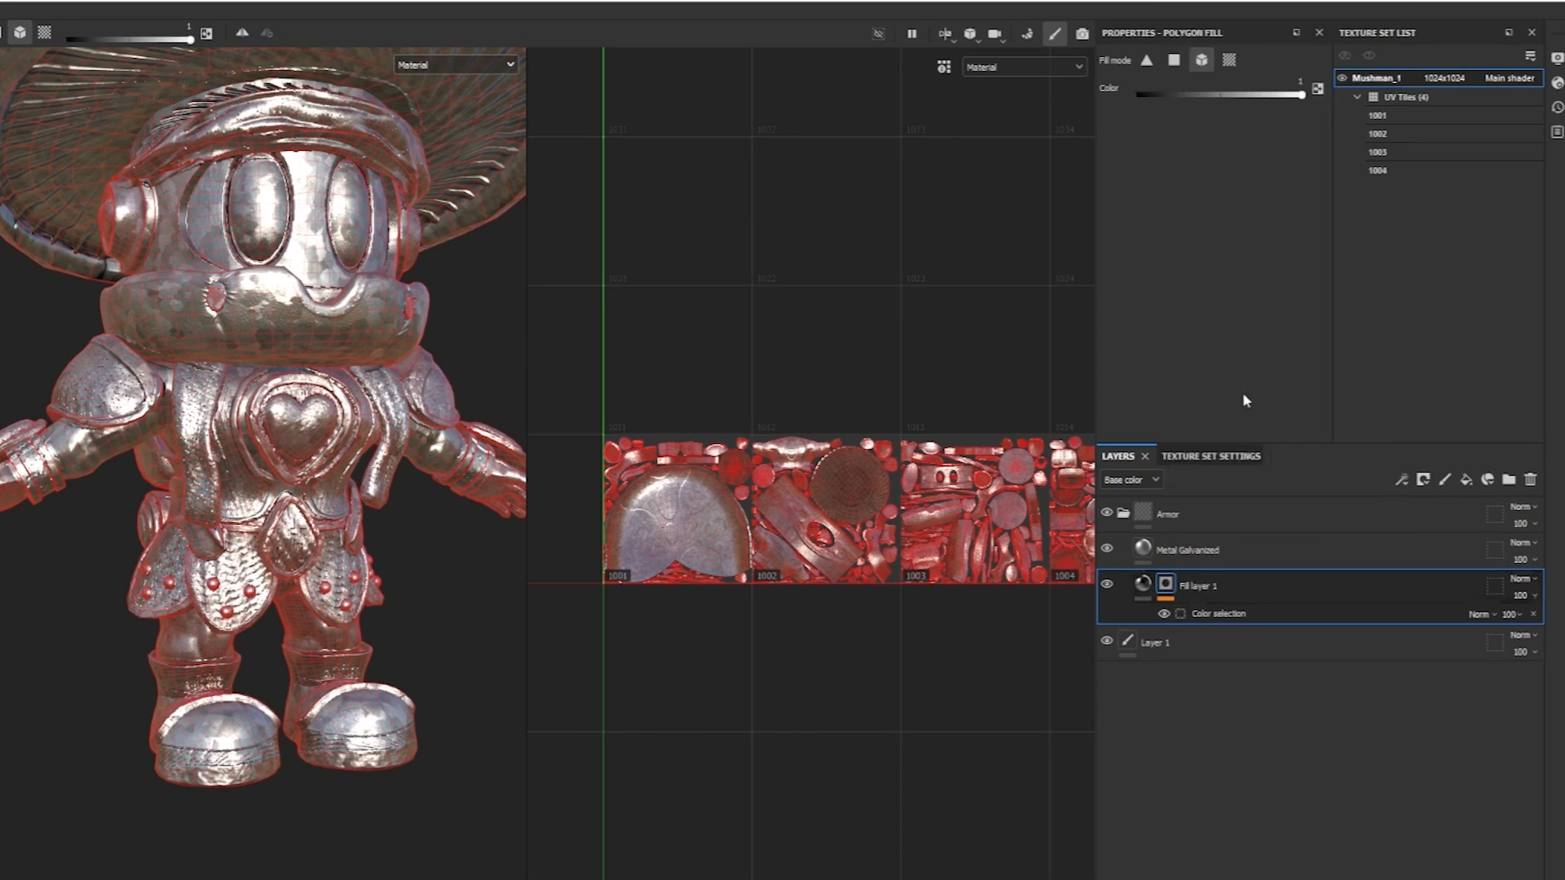
right_click(1164, 585)
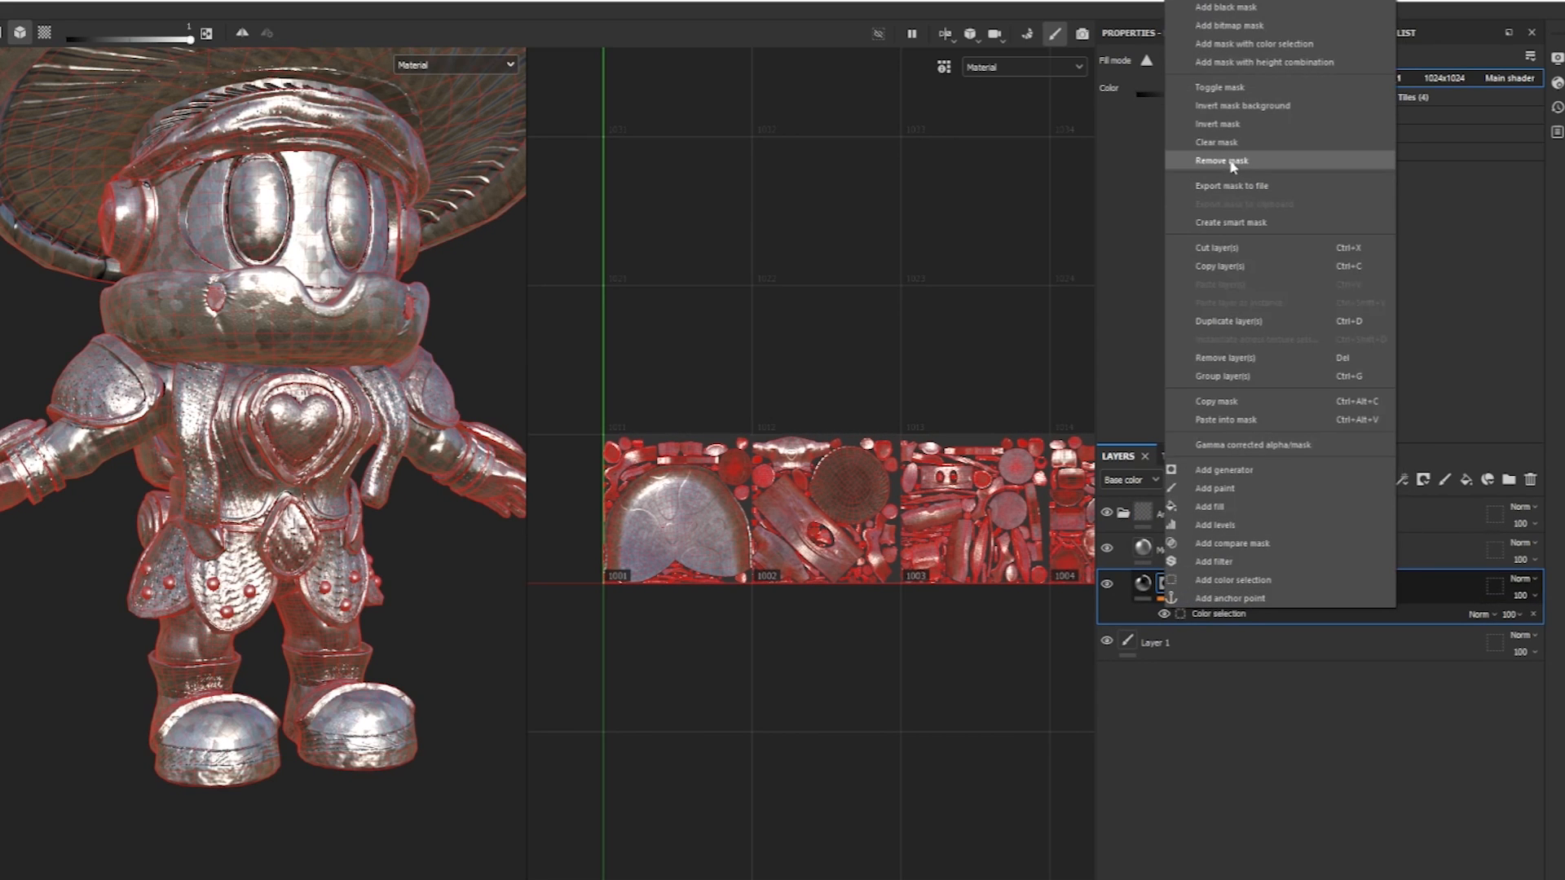
left_click(1215, 162)
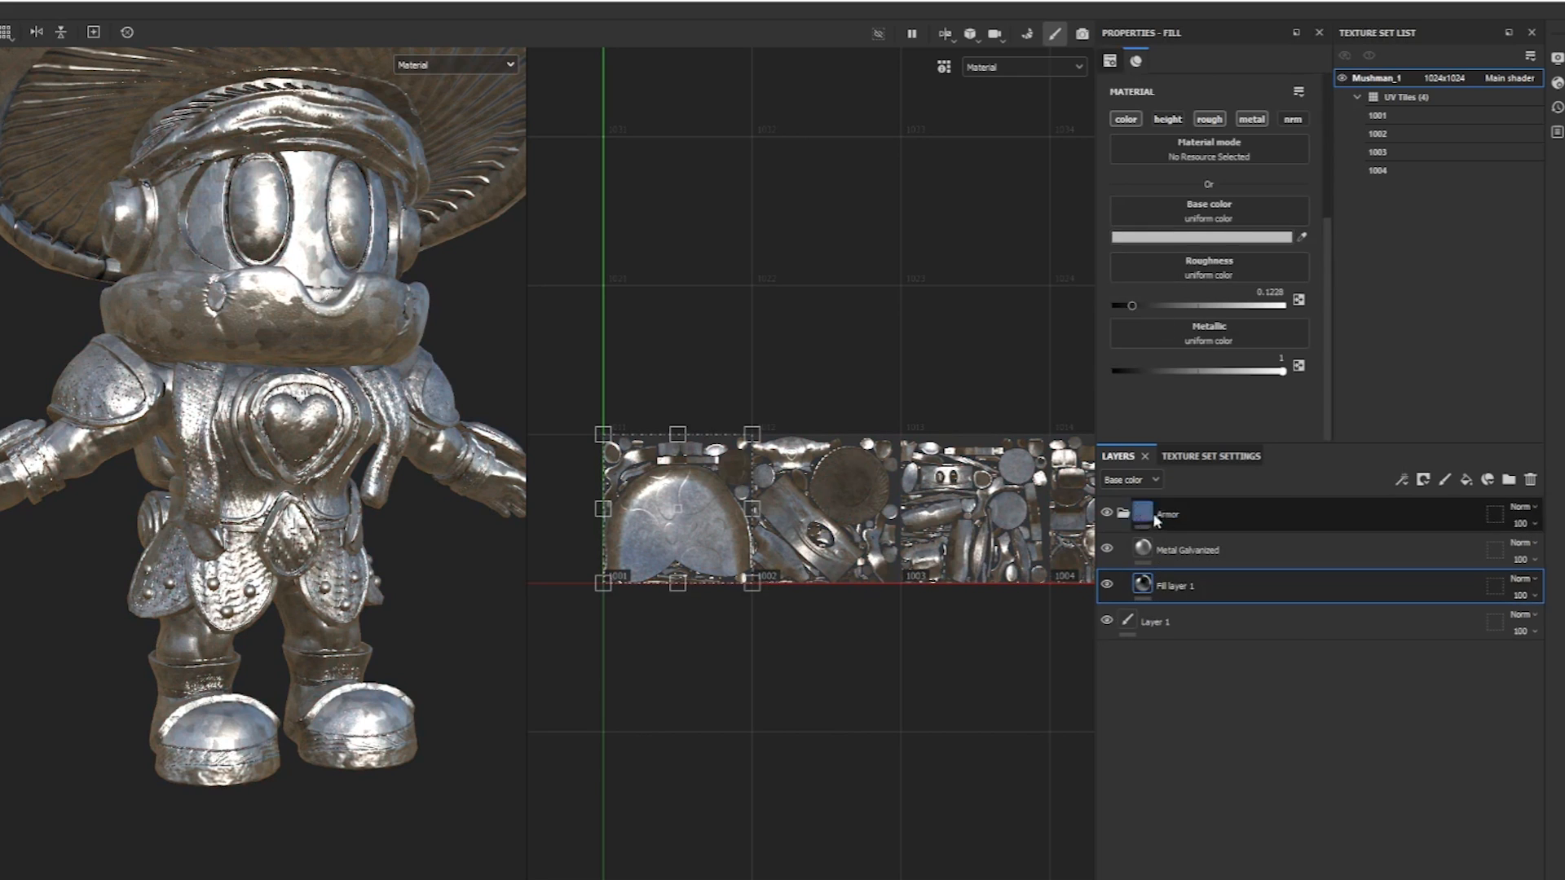
Add a black mask to the Armor folder and paste the copied color selection mask into it.
left_click(1223, 517)
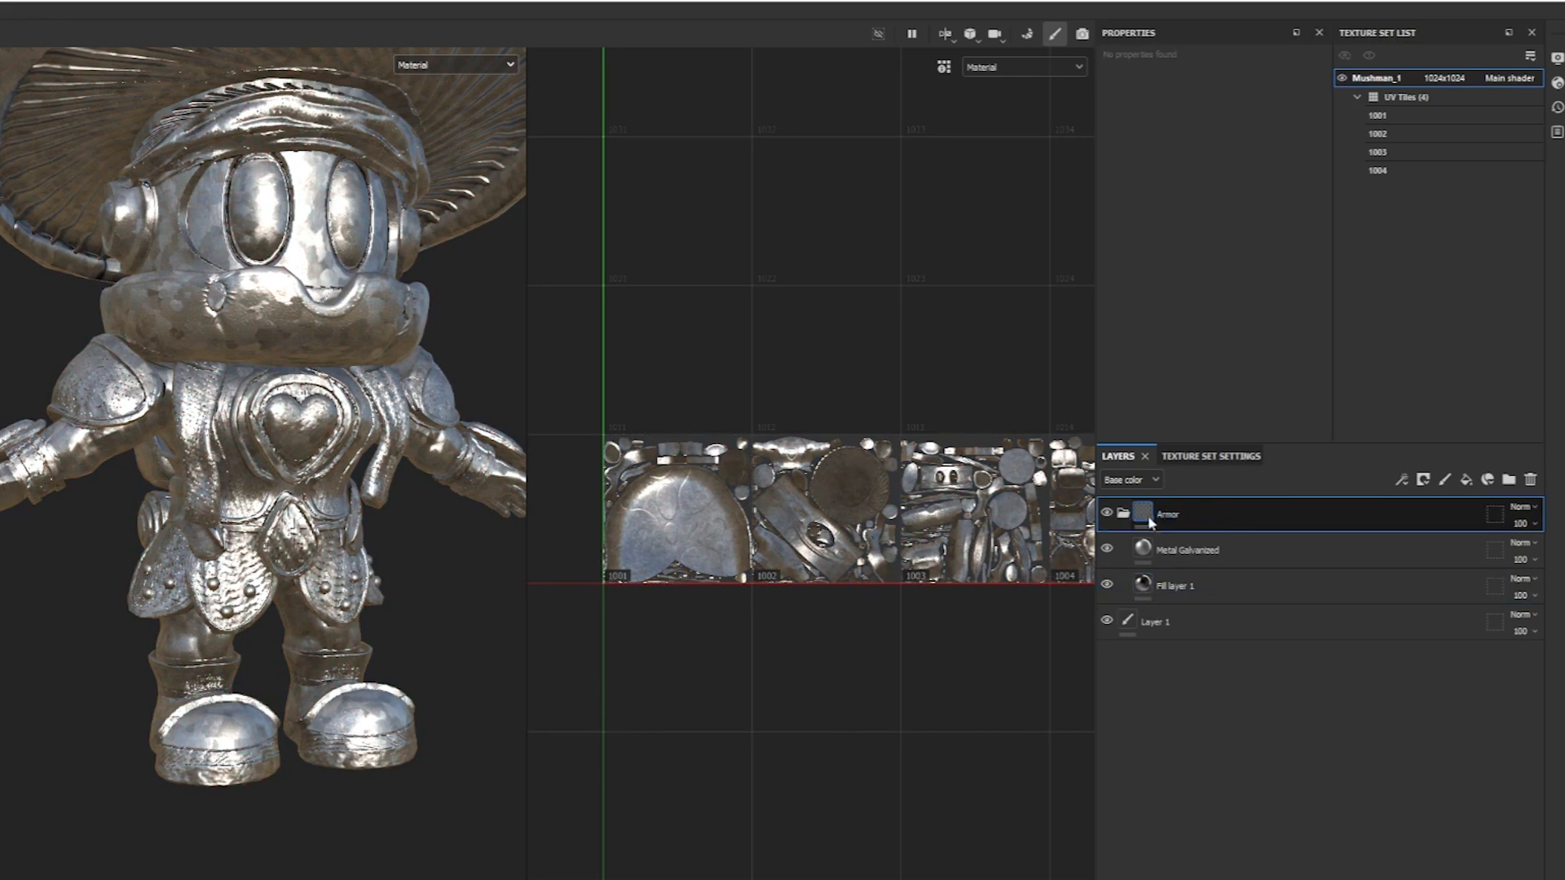
left_click(1423, 481)
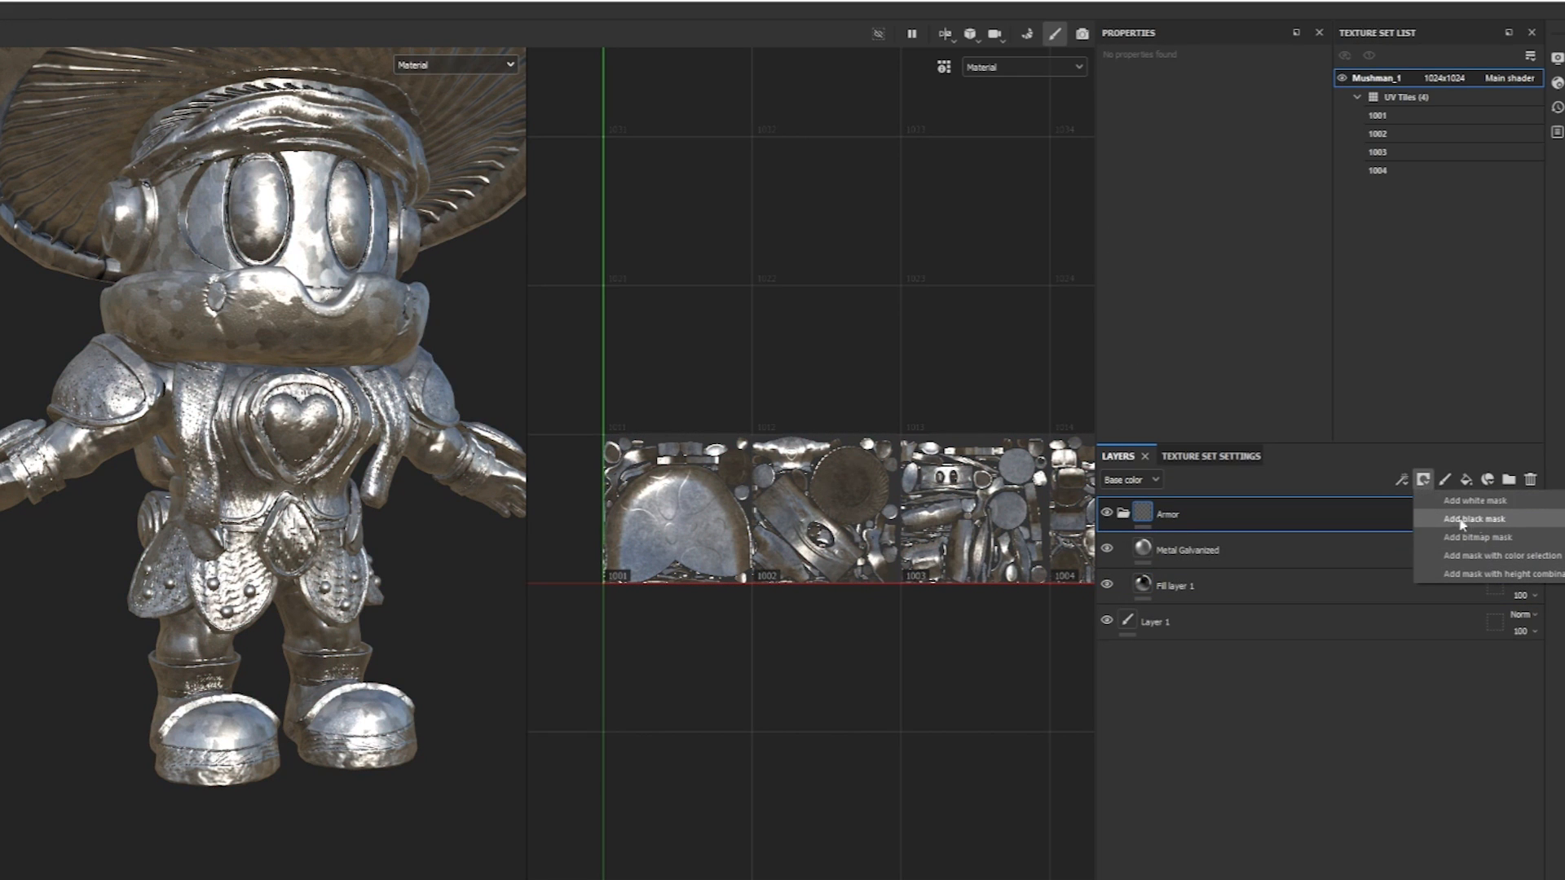
left_click(1476, 520)
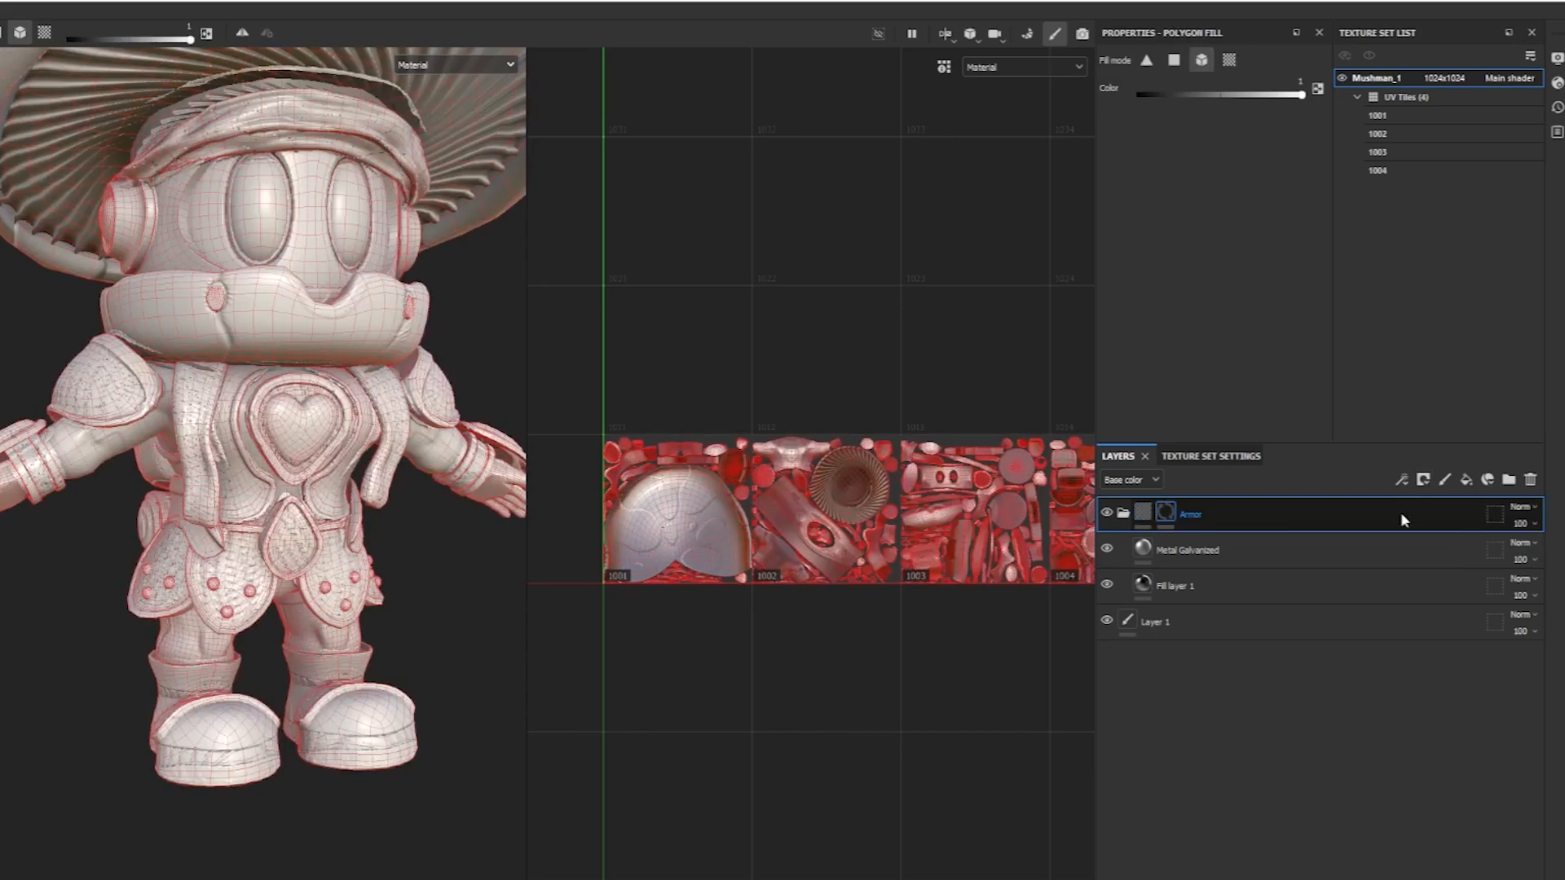
right_click(1165, 517)
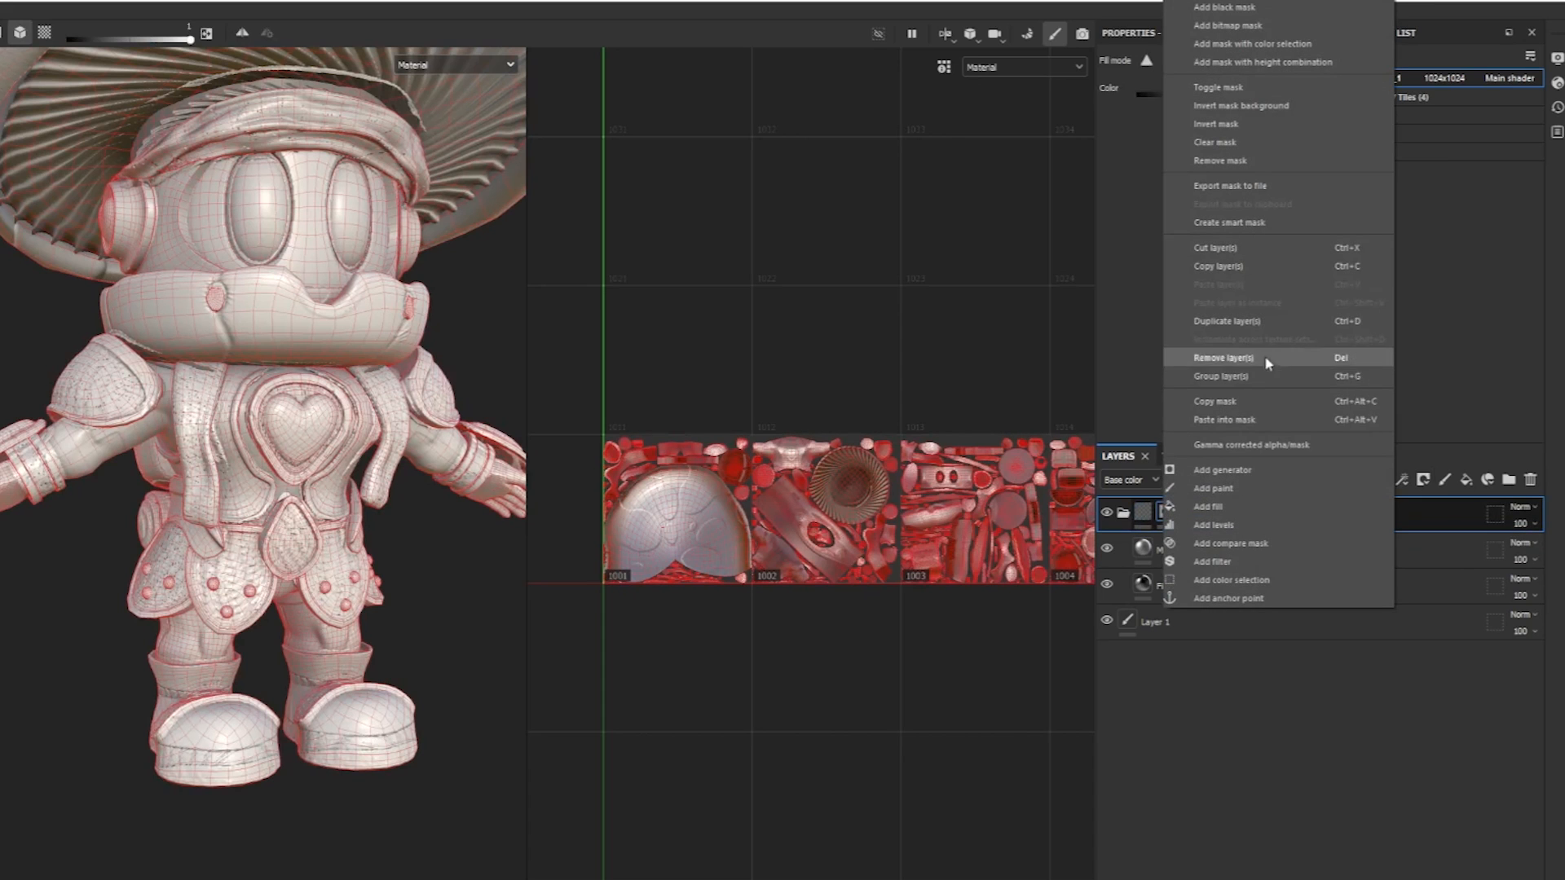
left_click(1241, 421)
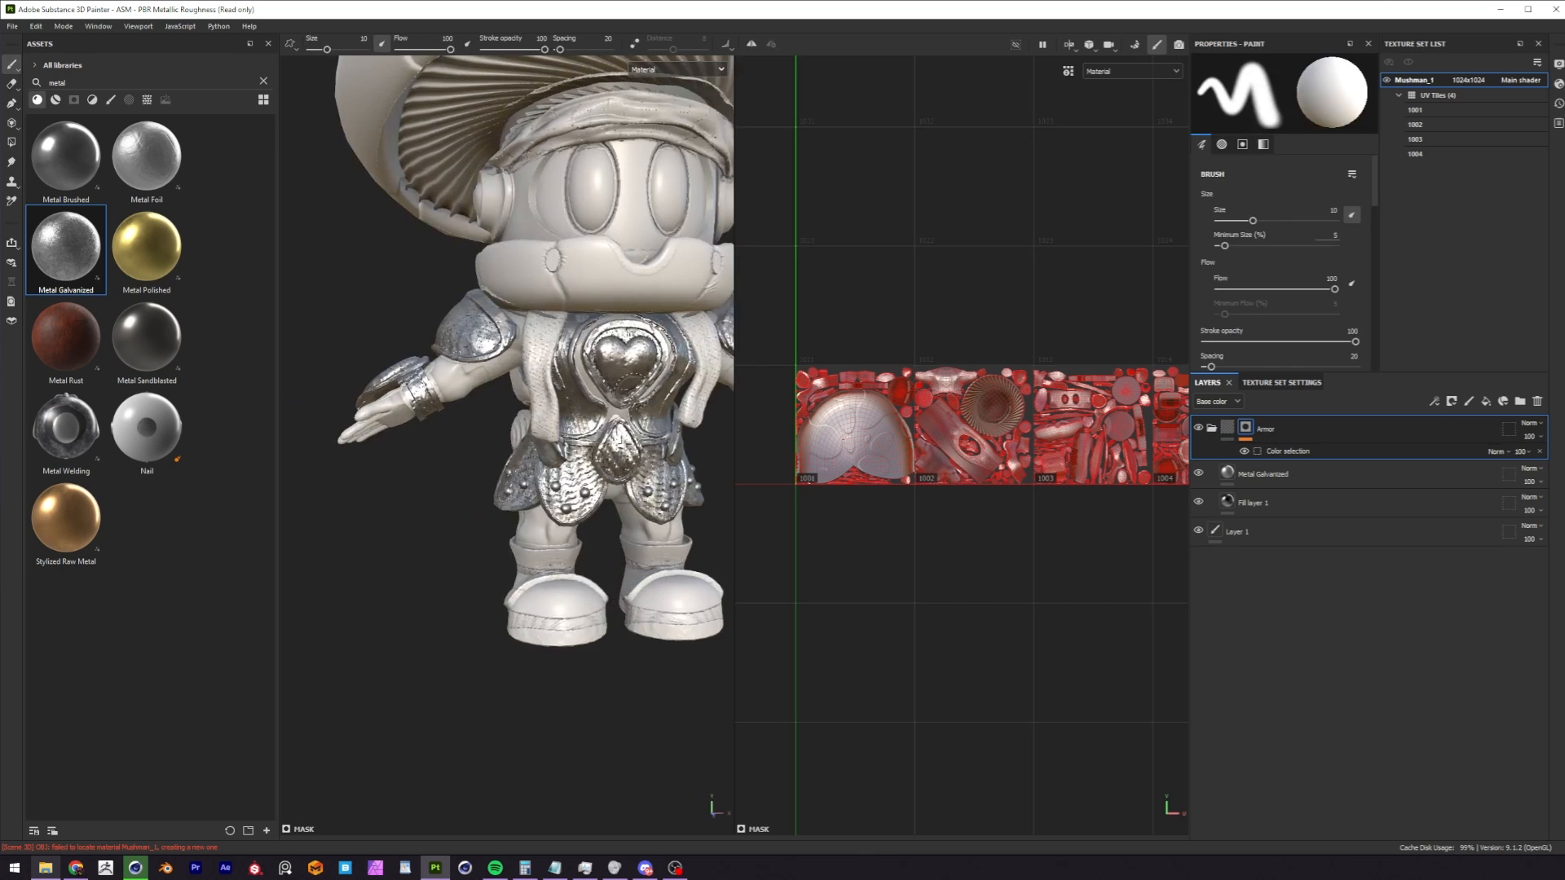
Compare the armor with the Metal Galvanized layer hidden and shown.
scroll(630, 384, "down", 1)
middle_click_drag(629, 384, 569, 389, "alt")
left_click(1199, 475)
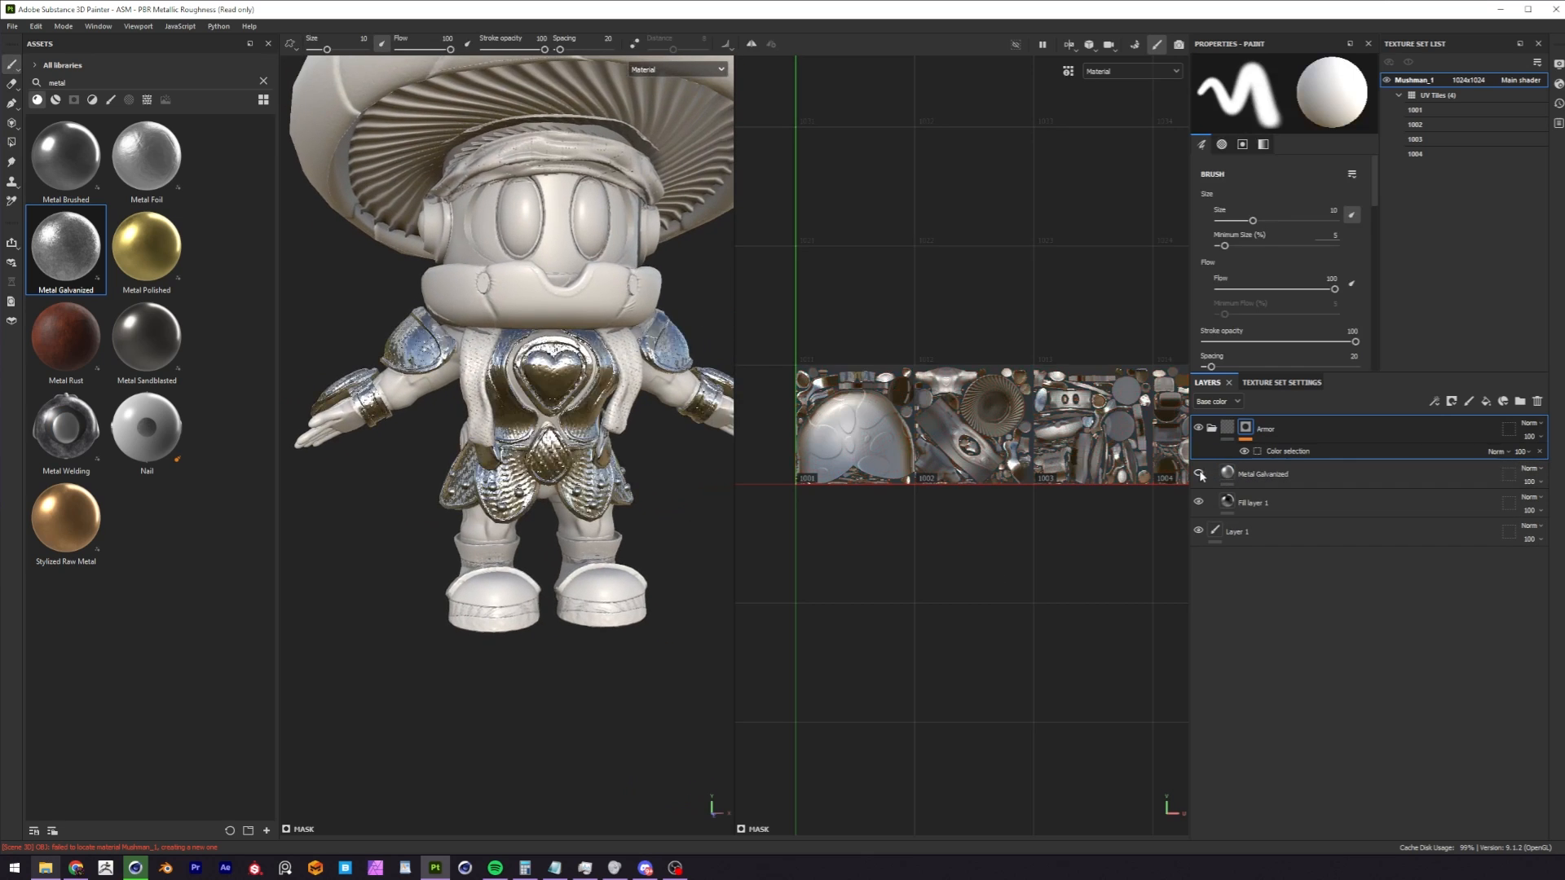
left_click(1199, 475)
left_click(1199, 474)
left_click(1199, 474)
left_click(1198, 475)
left_click(1198, 475)
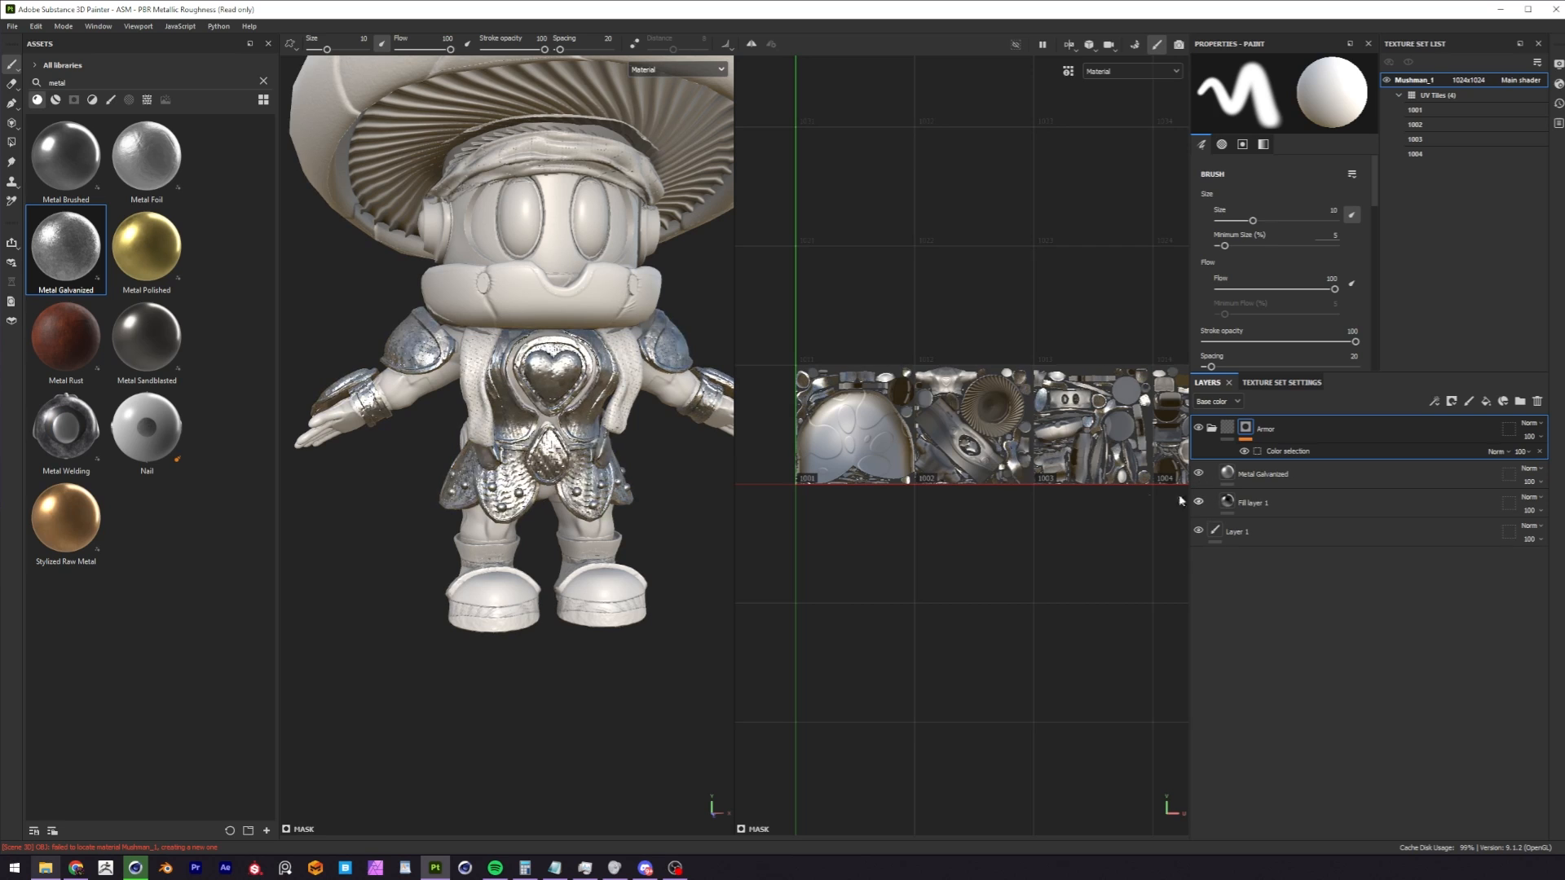
Add the Stylized Raw Metal material above Metal Galvanized in the Armor folder and inspect it on the character.
left_click_drag(65, 522, 1283, 479)
left_click_drag(505, 450, 453, 415, "alt")
middle_click_drag(453, 416, 557, 397, "alt")
right_click_drag(558, 397, 525, 401, "alt")
left_click_drag(526, 399, 527, 475, "alt")
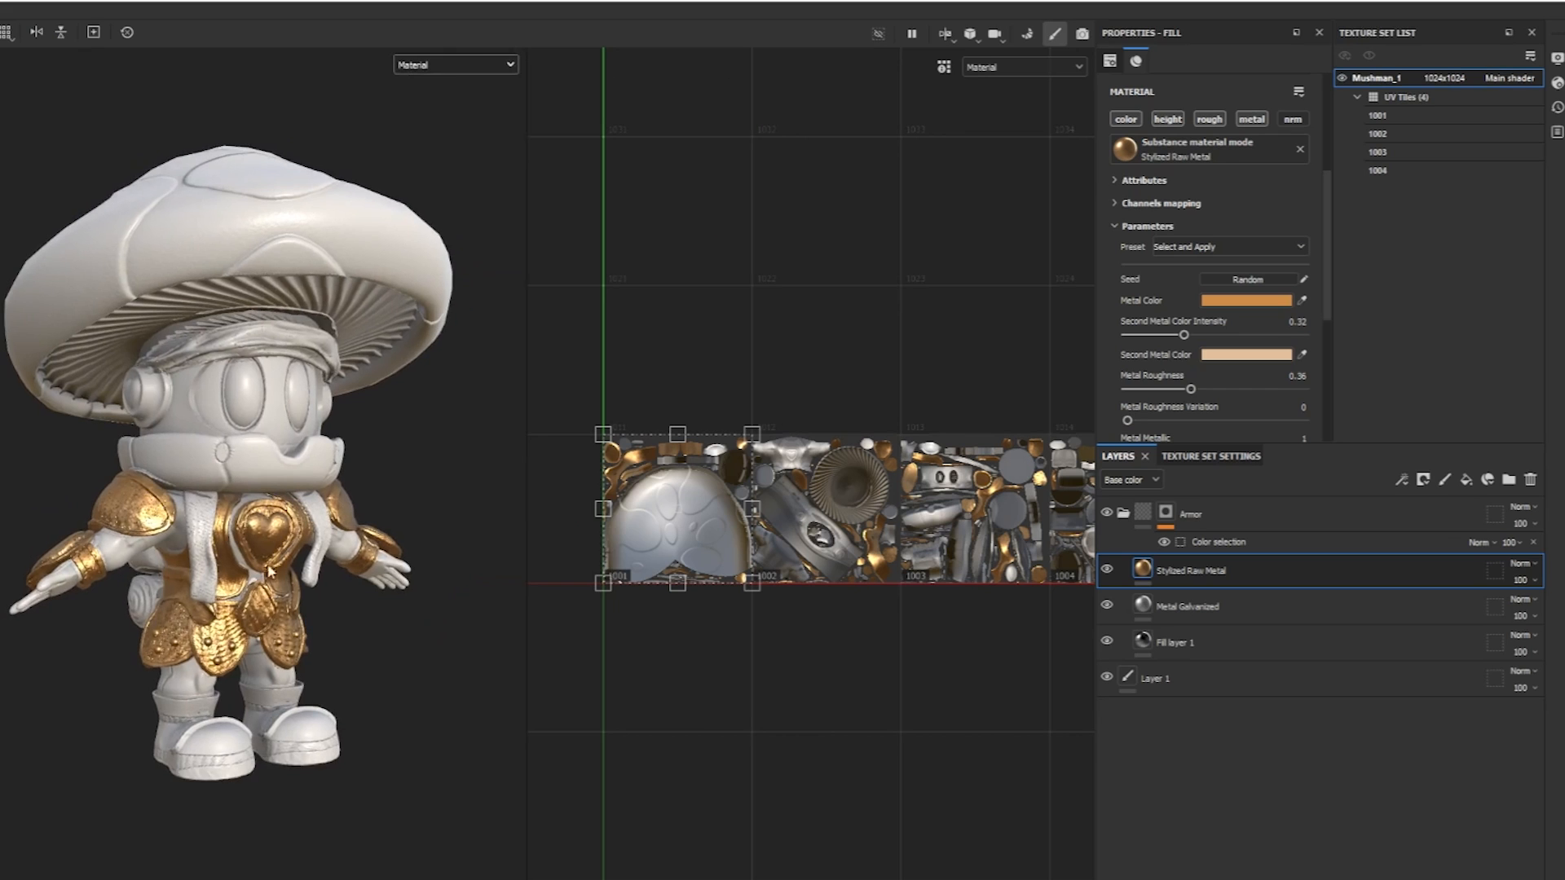
scroll(216, 603, "up", 2)
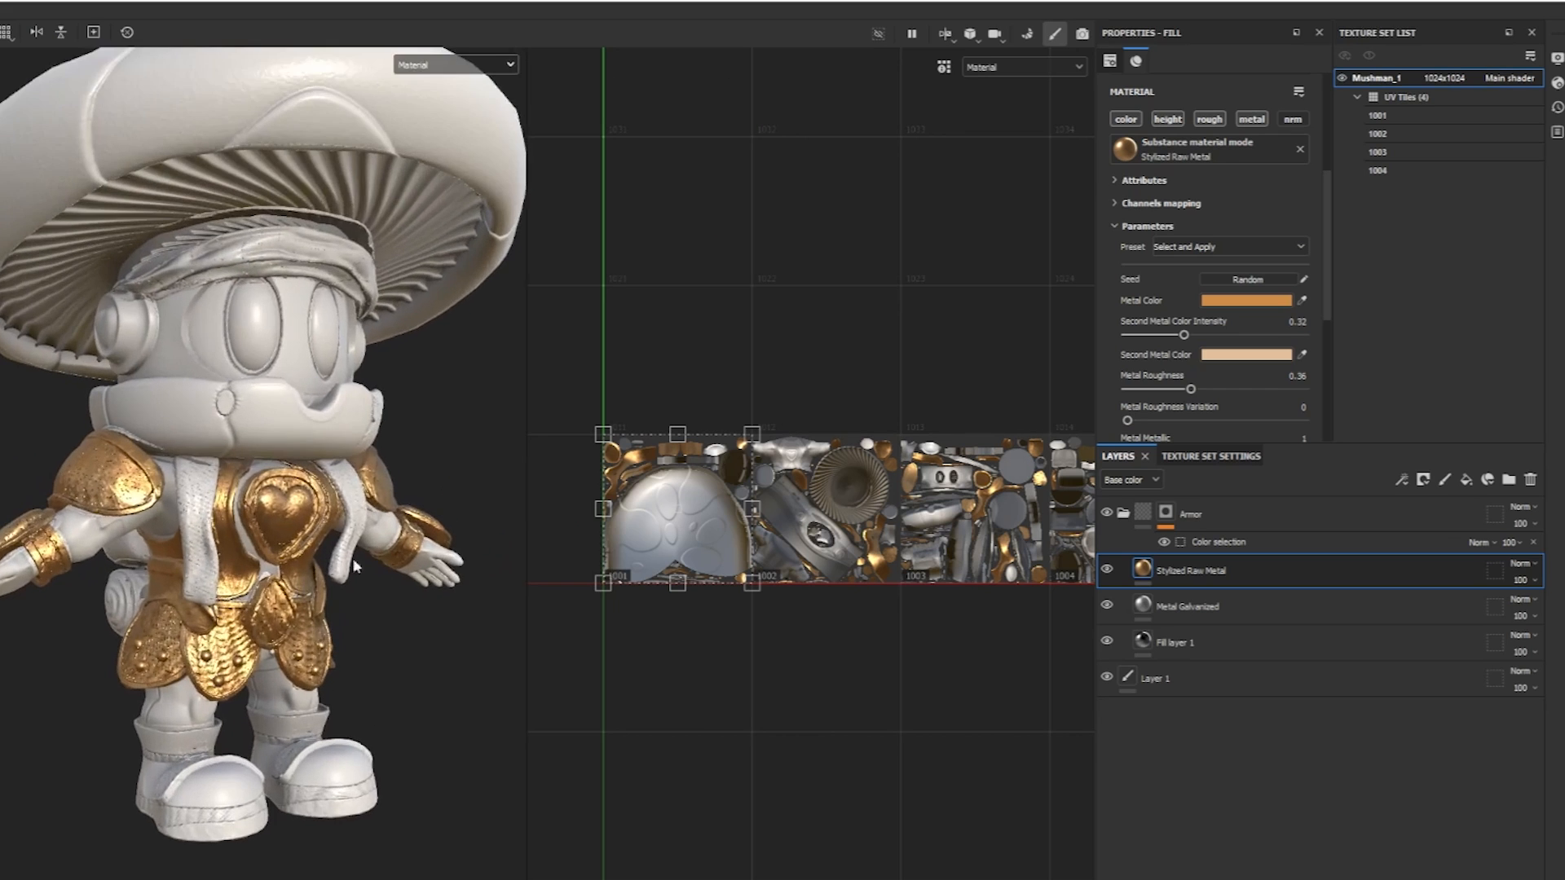
scroll(200, 582, "down", 1)
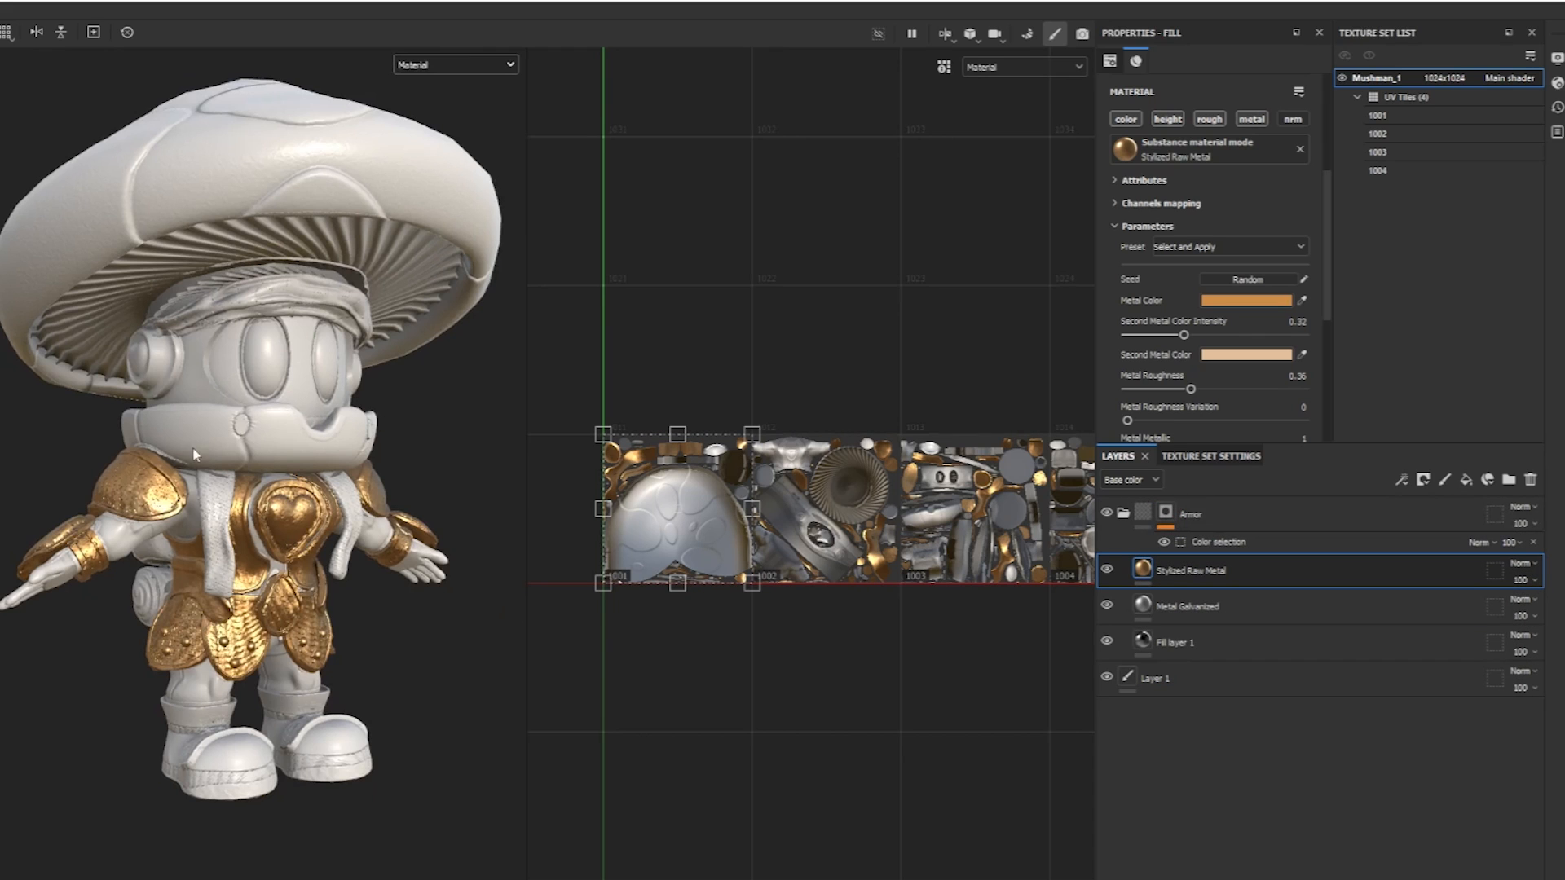
middle_click_drag(303, 409, 271, 484, "alt")
scroll(330, 505, "down", 1)
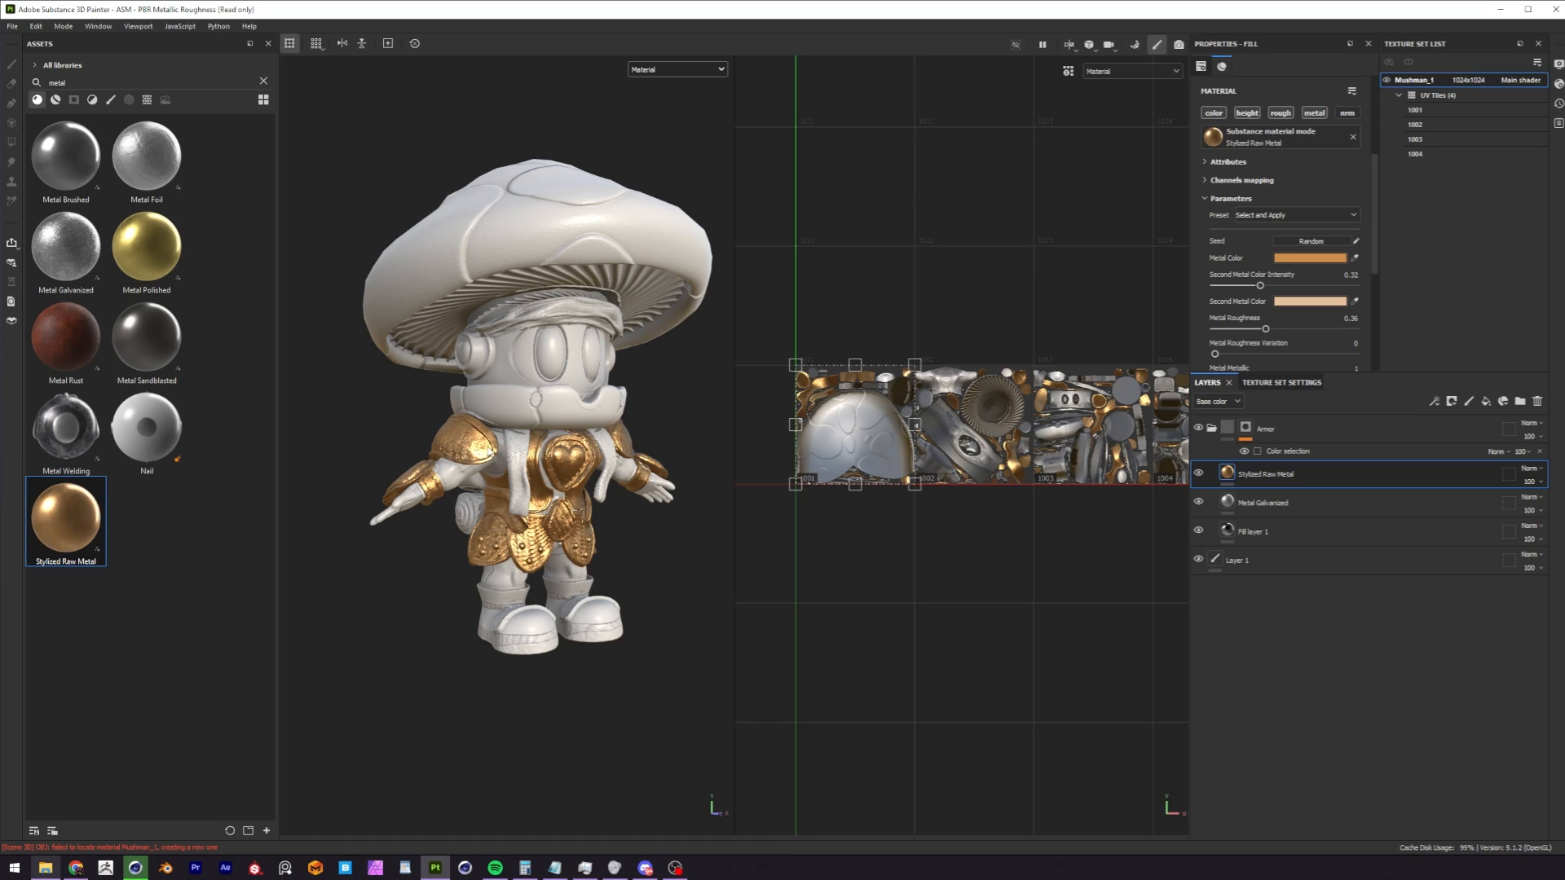
scroll(554, 487, "up", 3)
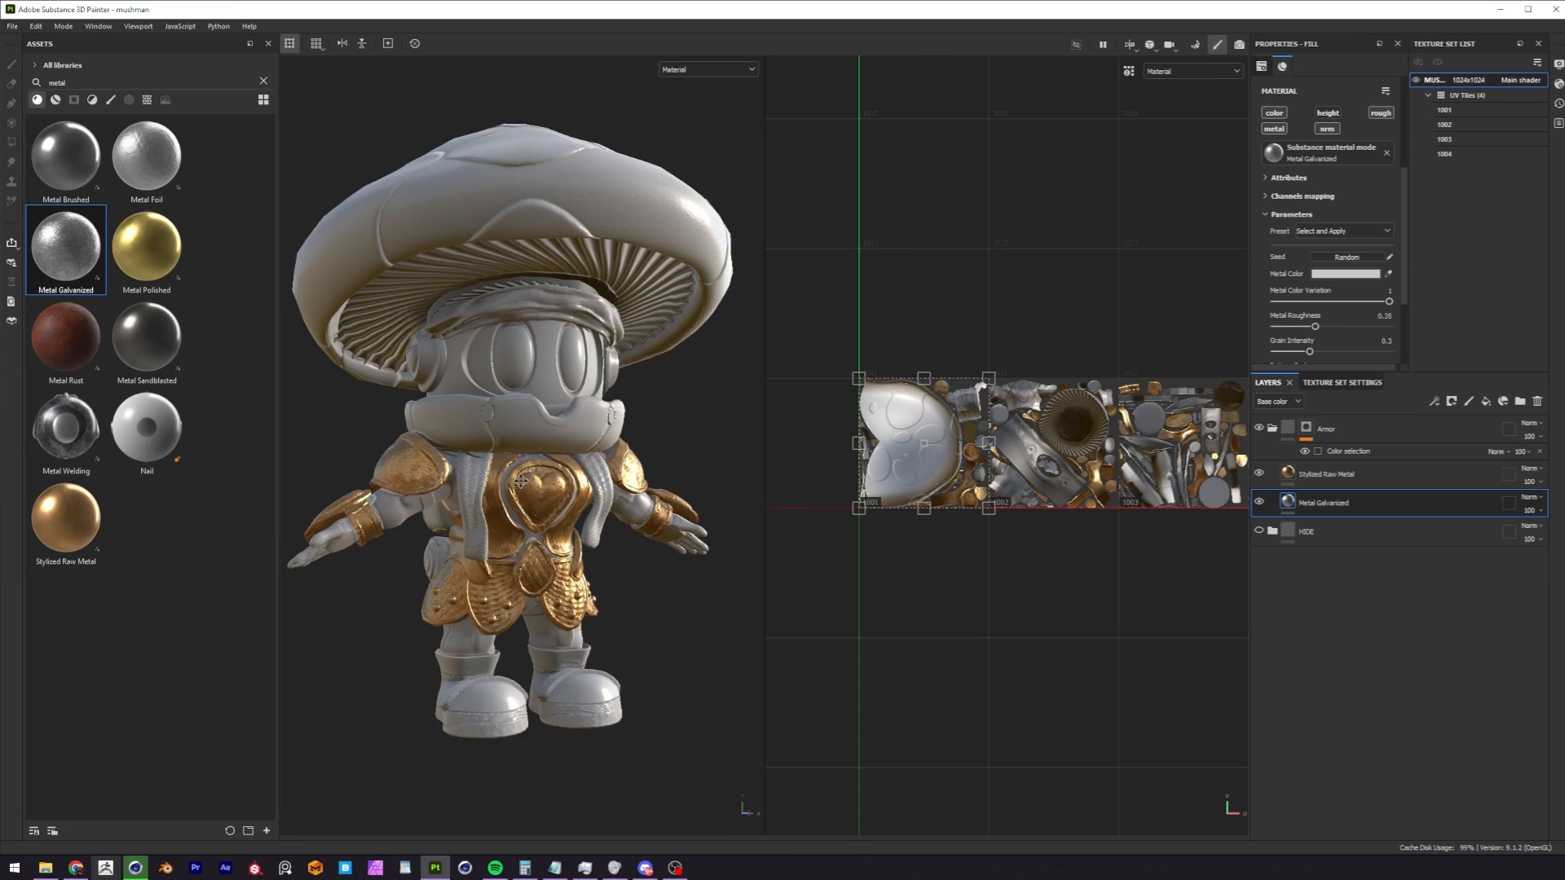
scroll(522, 471, "up", 2)
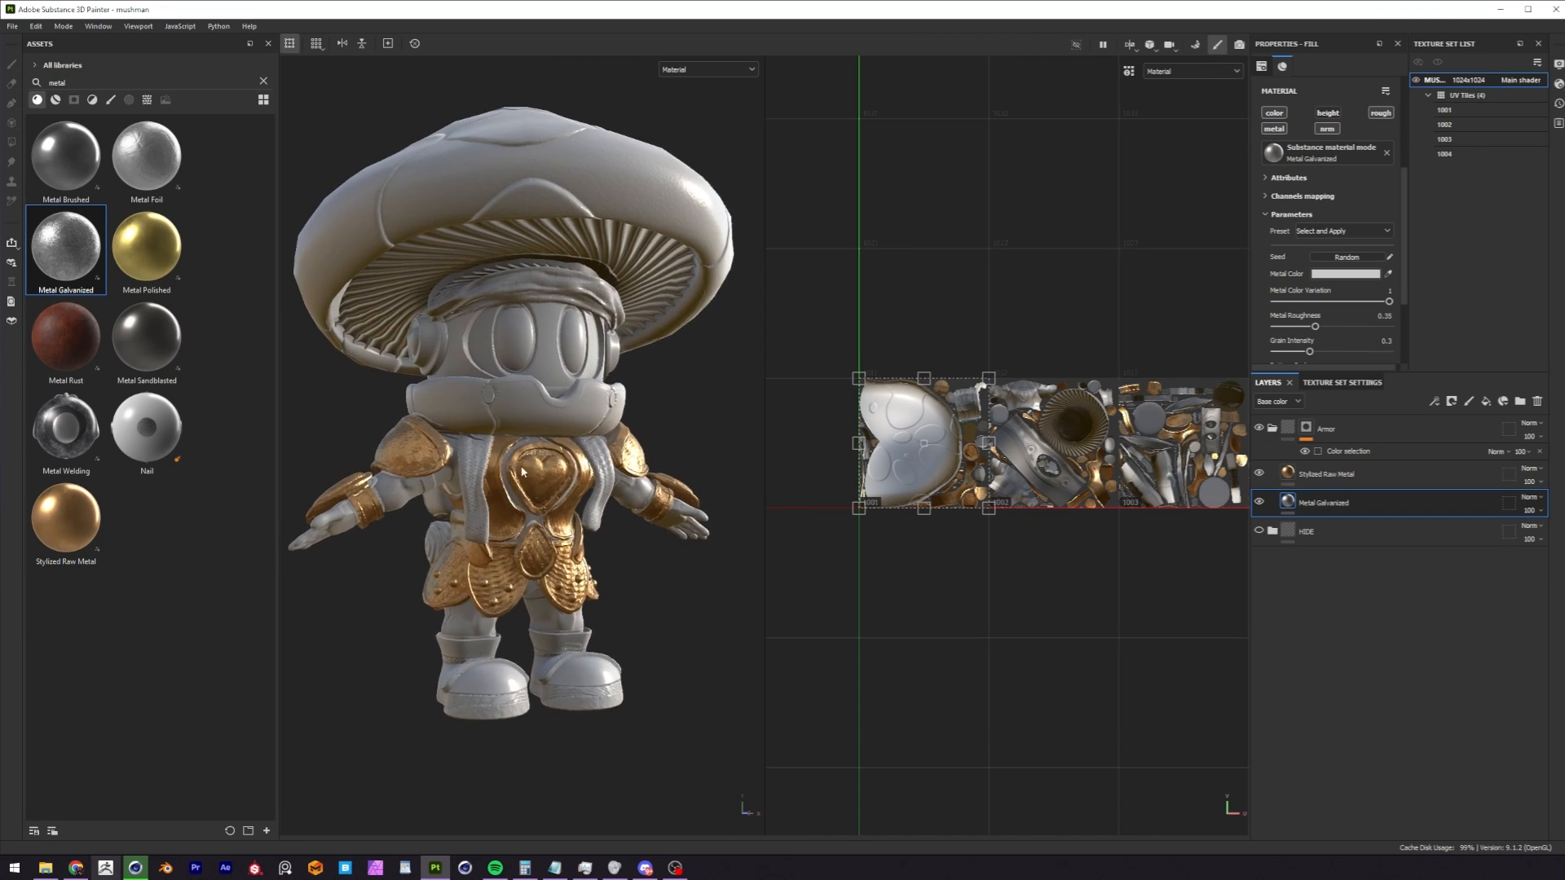
Switch from the split layout to the 3D view of the character only.
left_click_drag(524, 499, 561, 467, "alt")
scroll(534, 489, "up", 1)
scroll(560, 467, "down", 2)
middle_click_drag(561, 467, 573, 476, "alt")
middle_click_drag(1085, 460, 1049, 456, "alt")
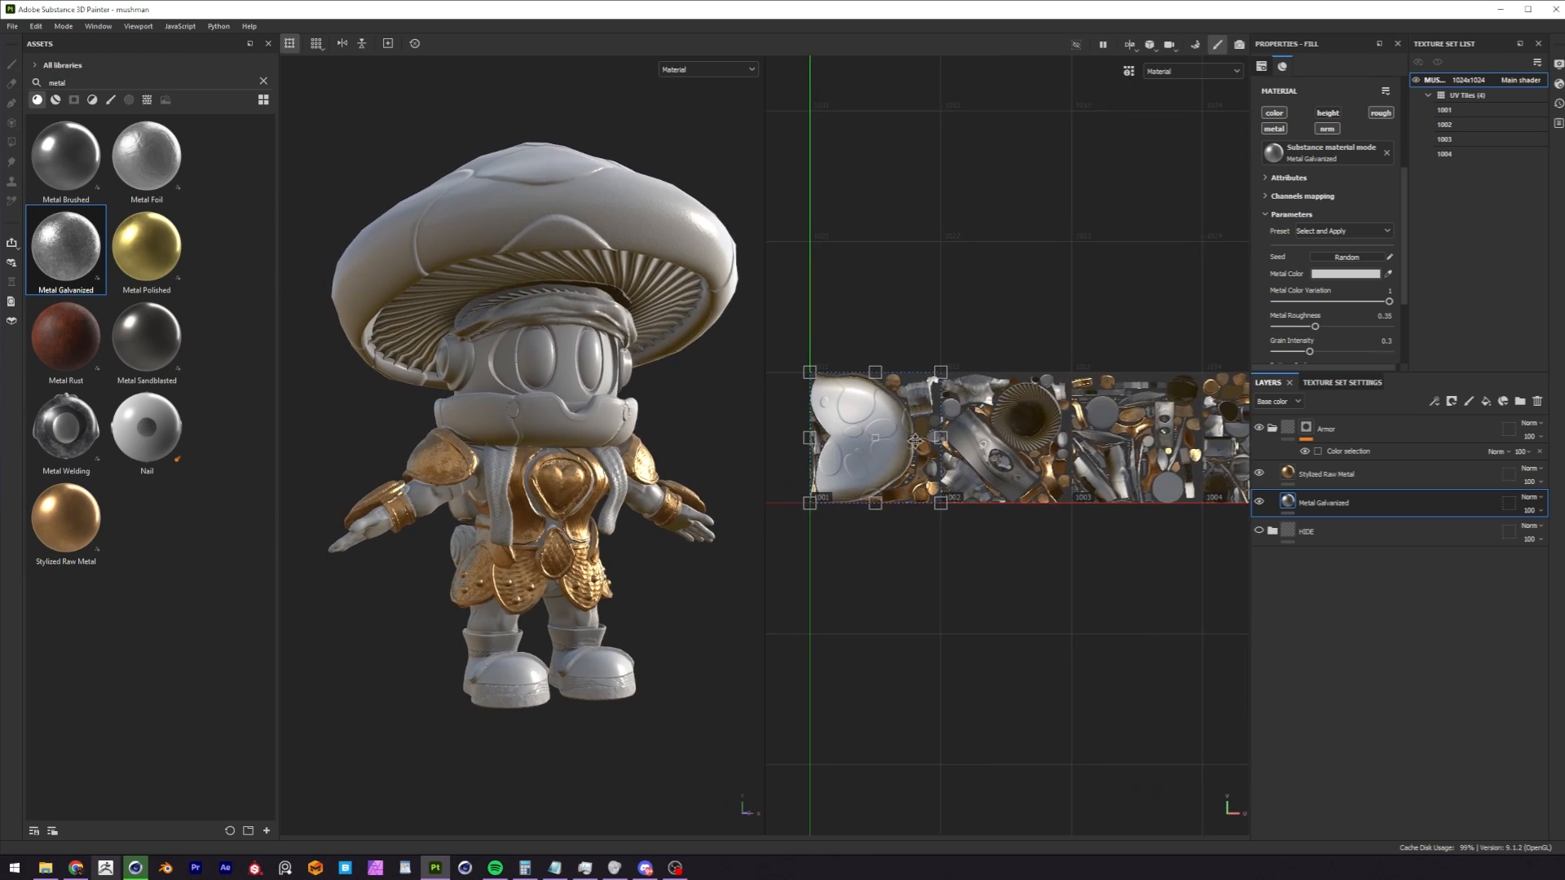
middle_click_drag(921, 405, 909, 412, "alt")
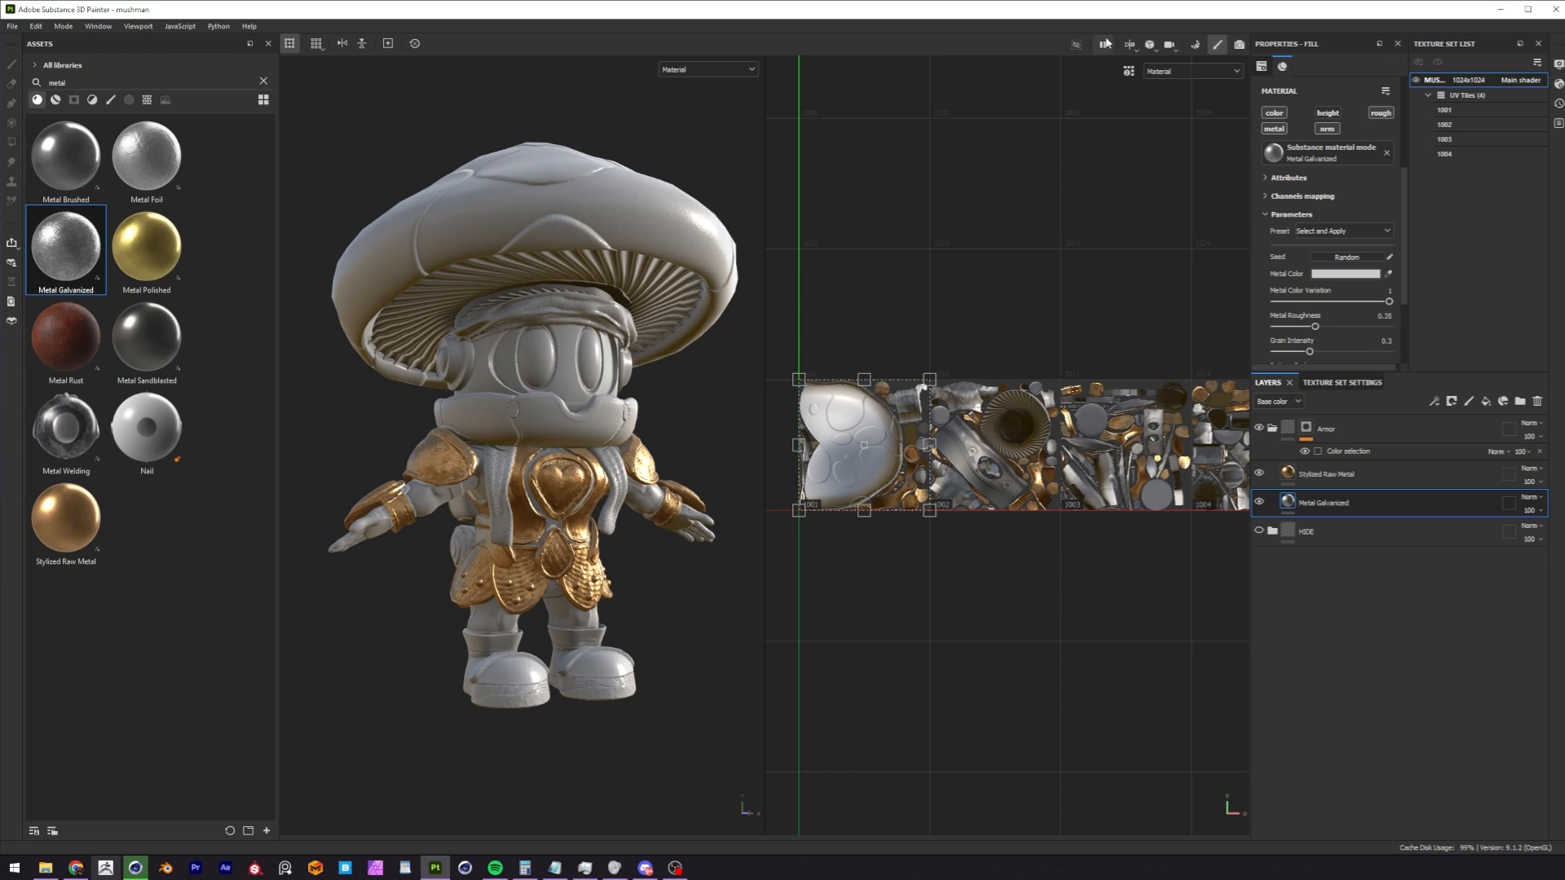
left_click(1133, 47)
left_click(1142, 78)
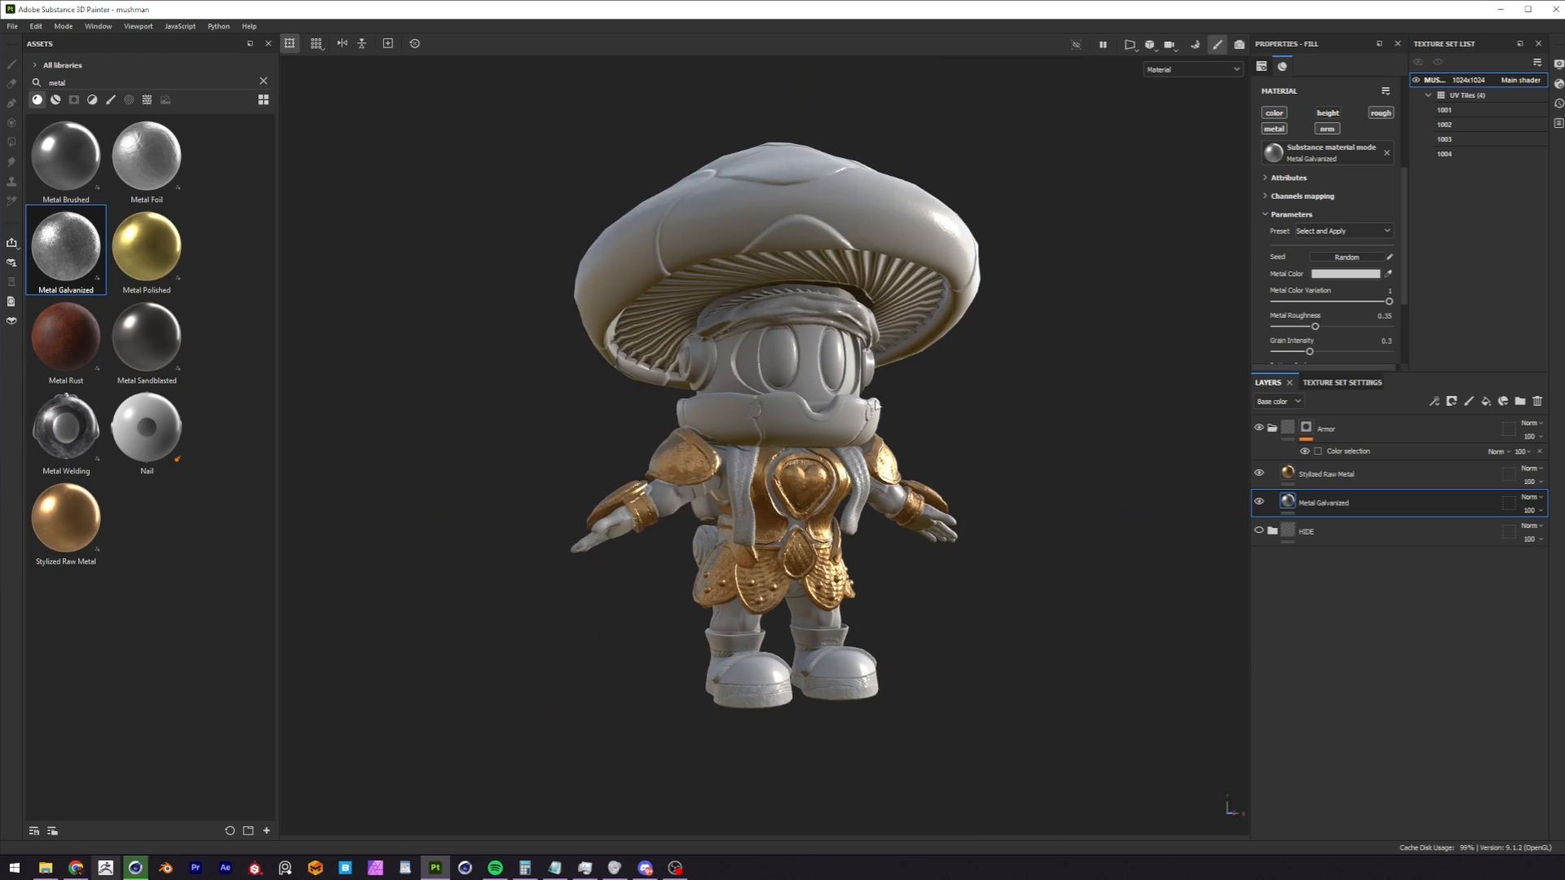
Examine the Stylized Raw Metal on the shoulder, chest, wrist and skirt armor from several angles.
middle_click_drag(896, 302, 871, 339, "alt")
right_click_drag(871, 340, 1028, 378, "alt")
middle_click_drag(864, 470, 910, 425, "alt")
mouse_move(910, 425)
left_mouse_down("alt")
mouse_move(864, 415)
mouse_move(918, 410)
left_mouse_up("alt")
right_click_drag(918, 410, 847, 416, "shift")
left_click_drag(733, 440, 782, 457, "alt")
middle_click_drag(782, 505, 756, 473, "alt")
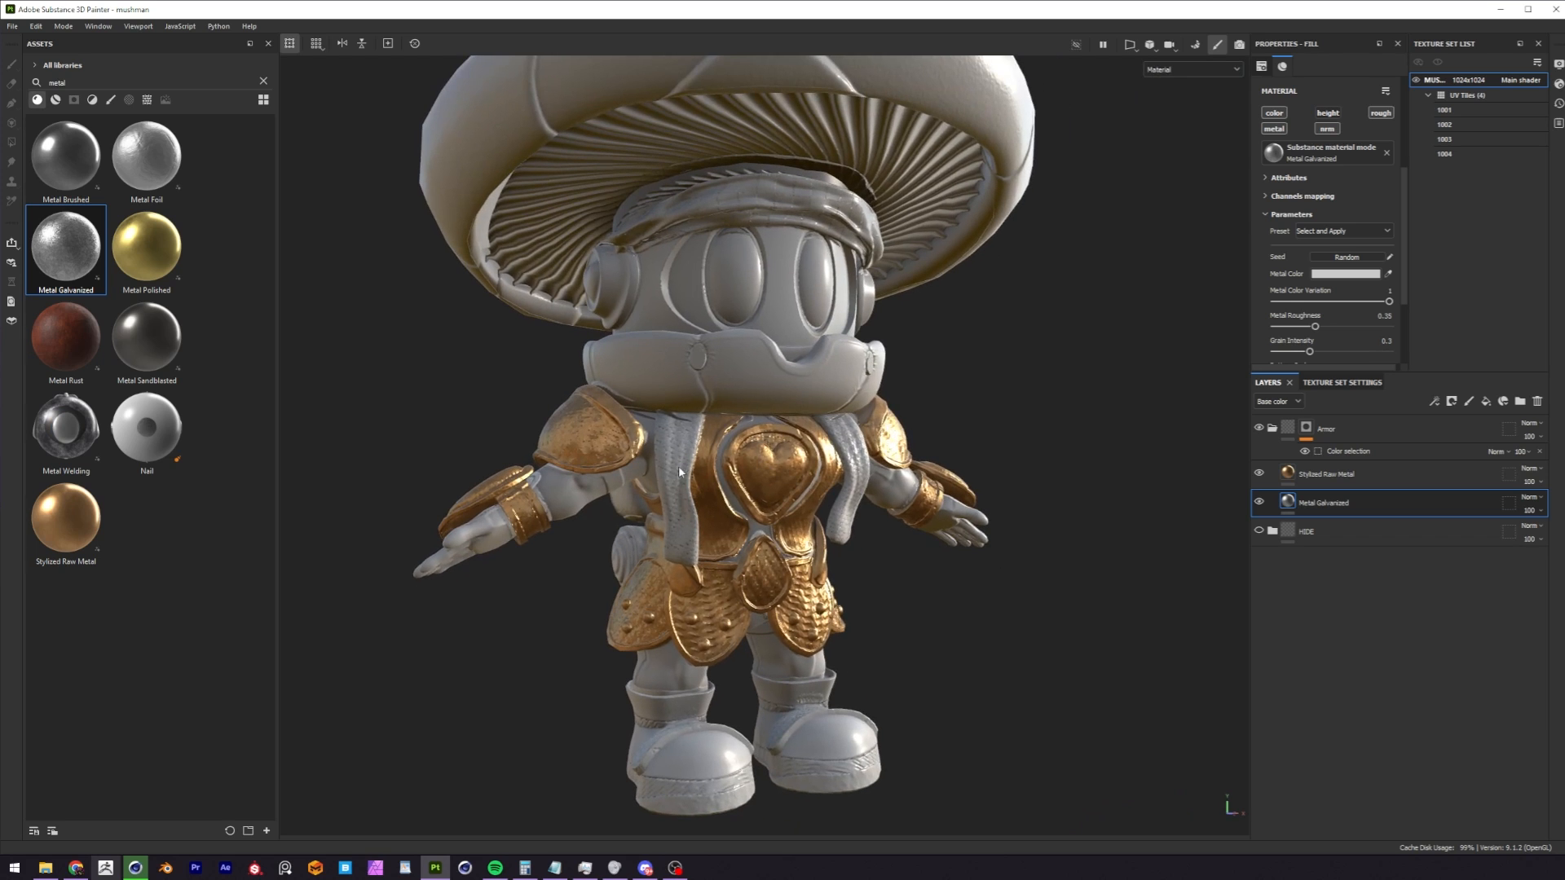
left_click_drag(717, 457, 669, 431, "alt")
right_click_drag(668, 432, 702, 420, "alt")
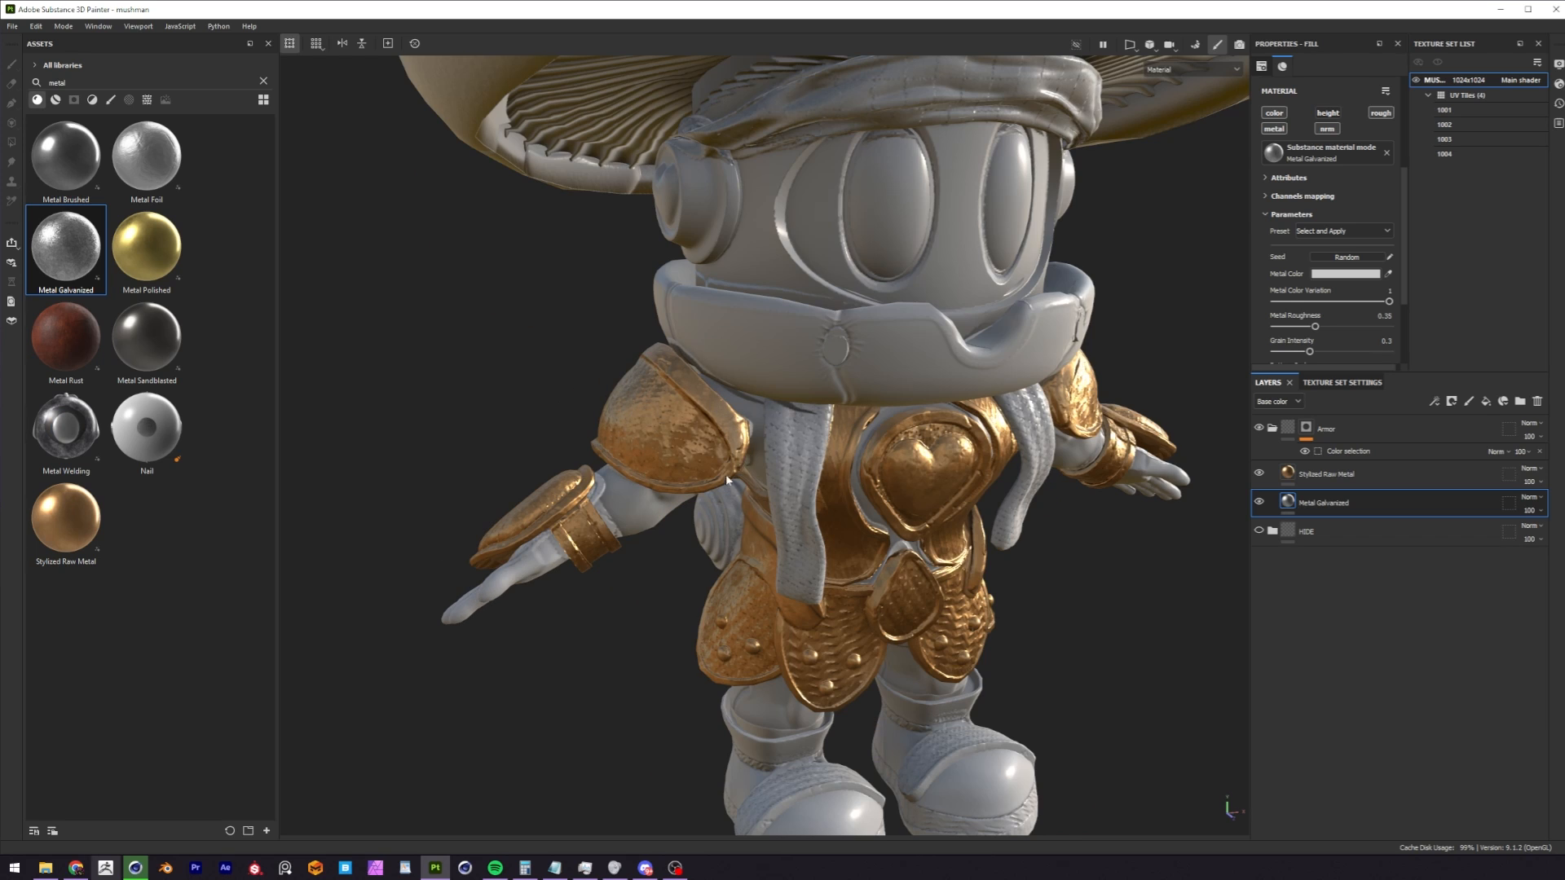
left_click_drag(733, 464, 930, 505, "alt")
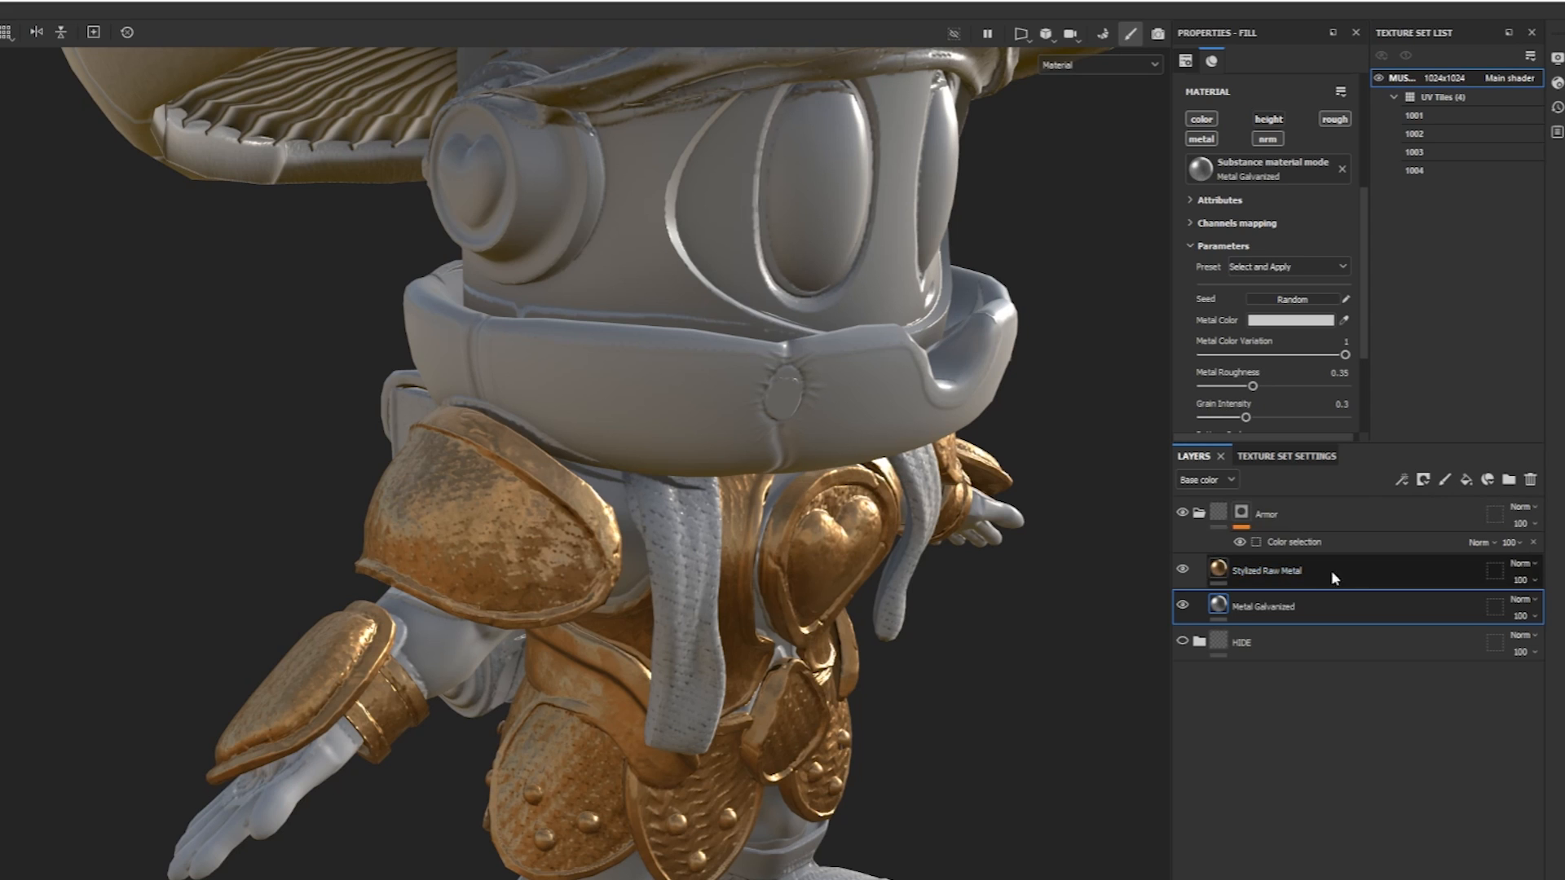
Add a black mask to the Stylized Raw Metal layer.
left_click(1334, 573)
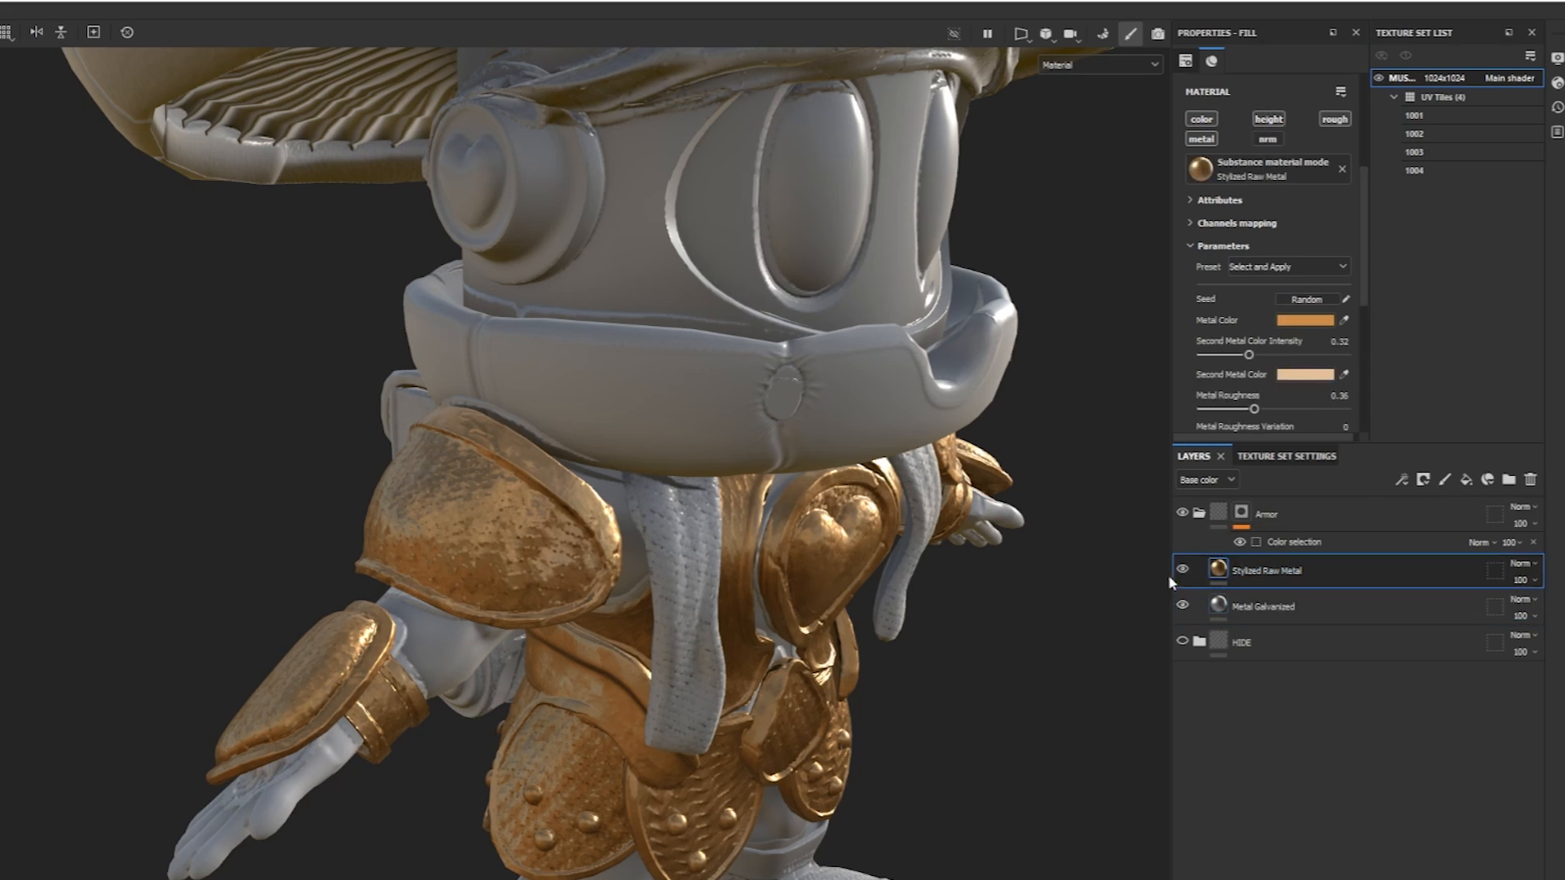
left_click(1423, 480)
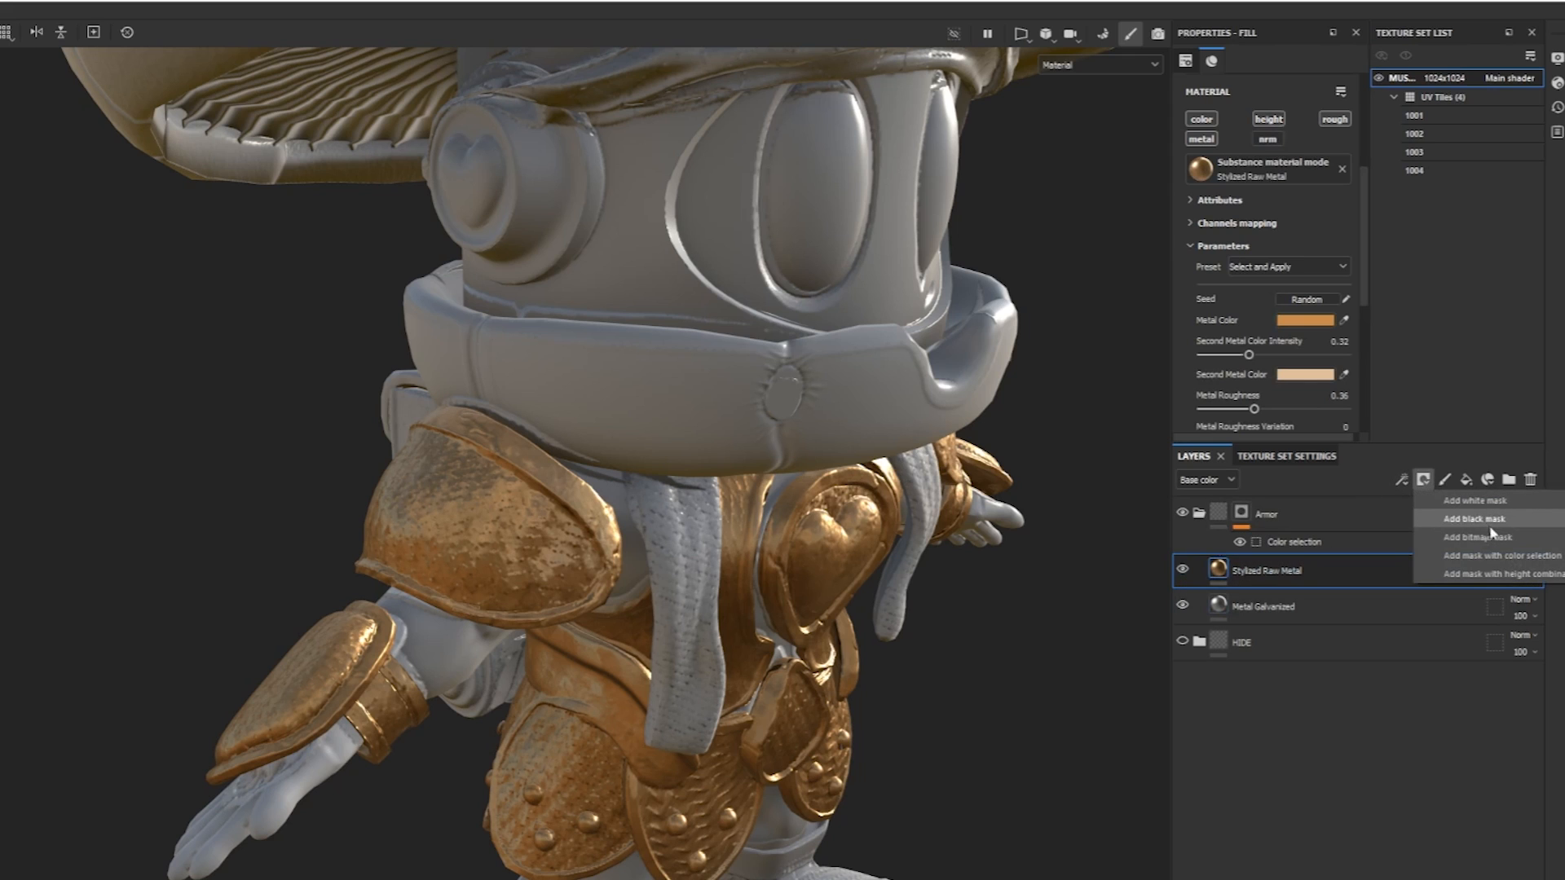
left_click(1474, 522)
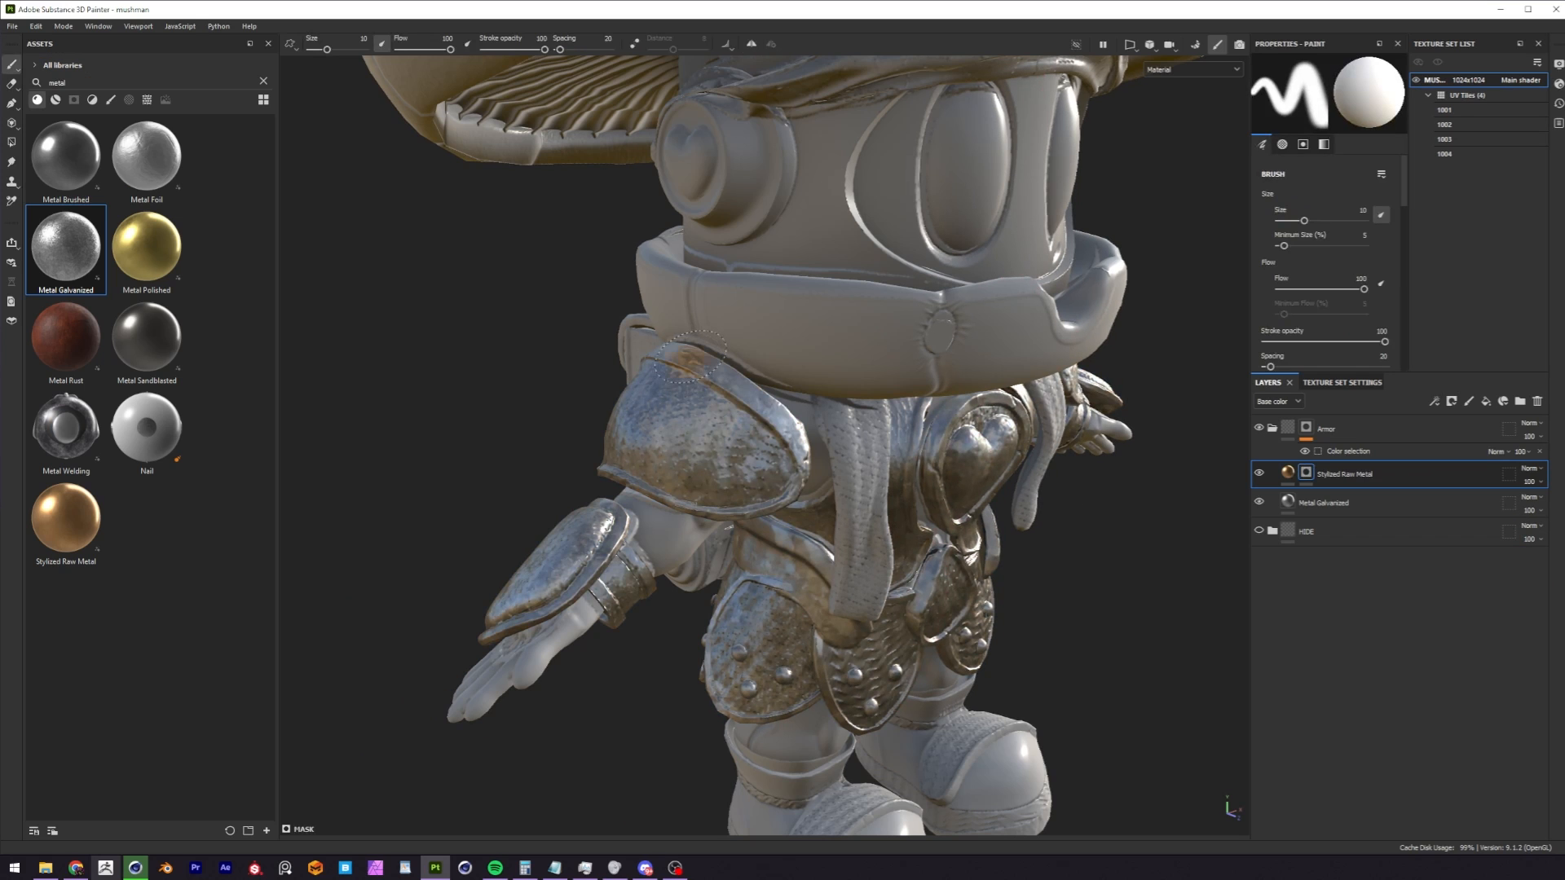
Try hand-painting the Stylized Raw Metal mask on the armor with brush symmetry and undo the strokes.
mouse_move(714, 383)
left_mouse_down()
mouse_move(784, 456)
mouse_move(762, 483)
mouse_move(727, 461)
left_mouse_up()
key("ctrl+z")
right_click_drag(726, 461, 811, 390, "alt")
middle_click_drag(810, 390, 758, 358, "alt")
right_click_drag(758, 358, 706, 391, "alt")
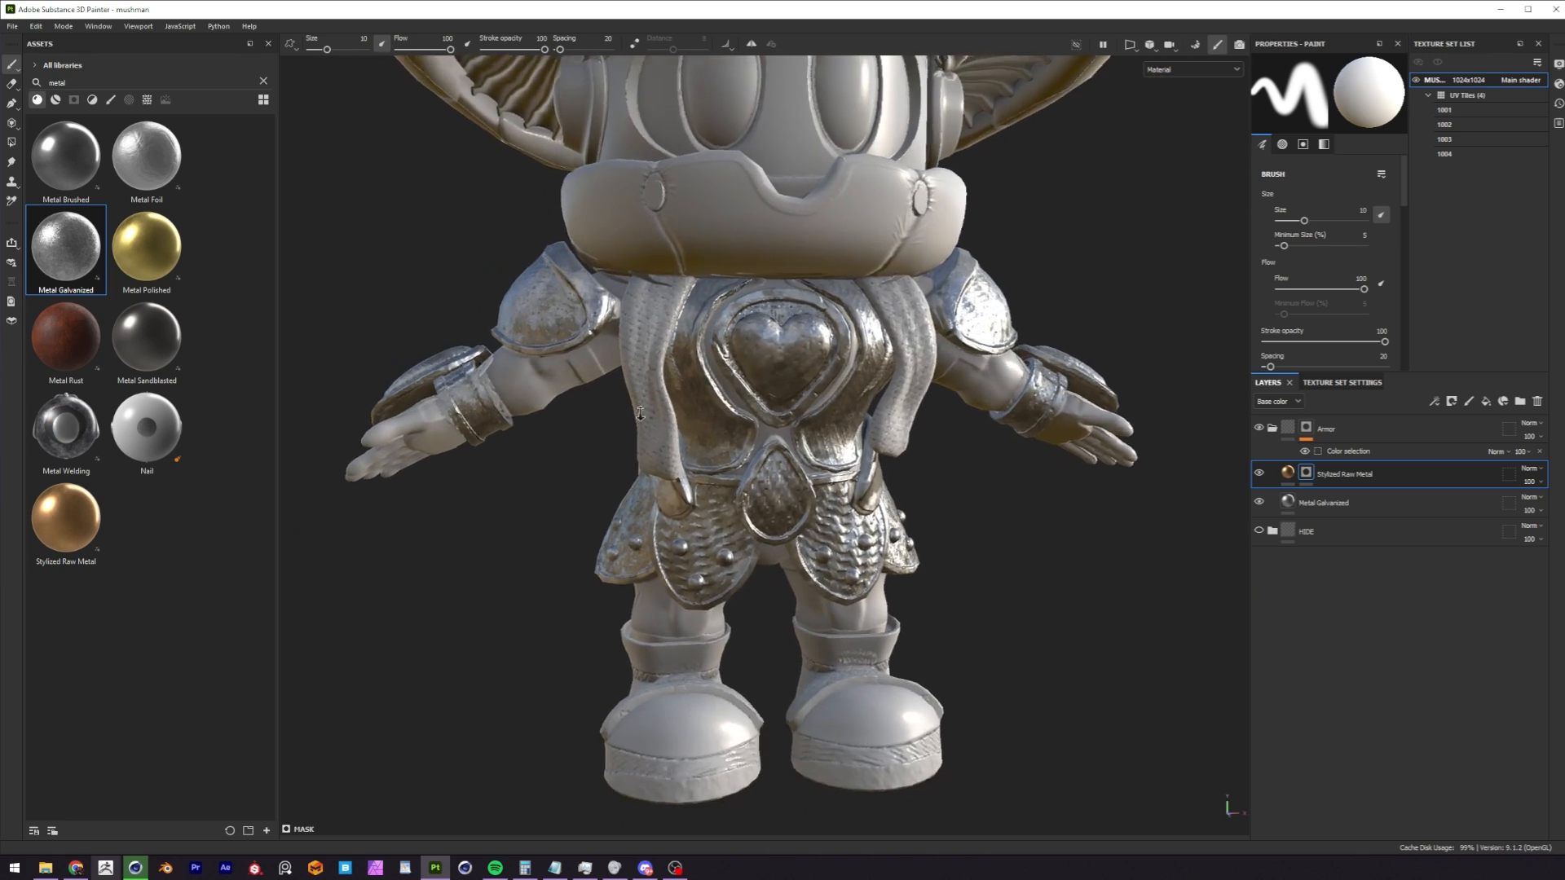
middle_click_drag(706, 391, 726, 453, "alt")
left_click_drag(725, 452, 787, 444, "alt")
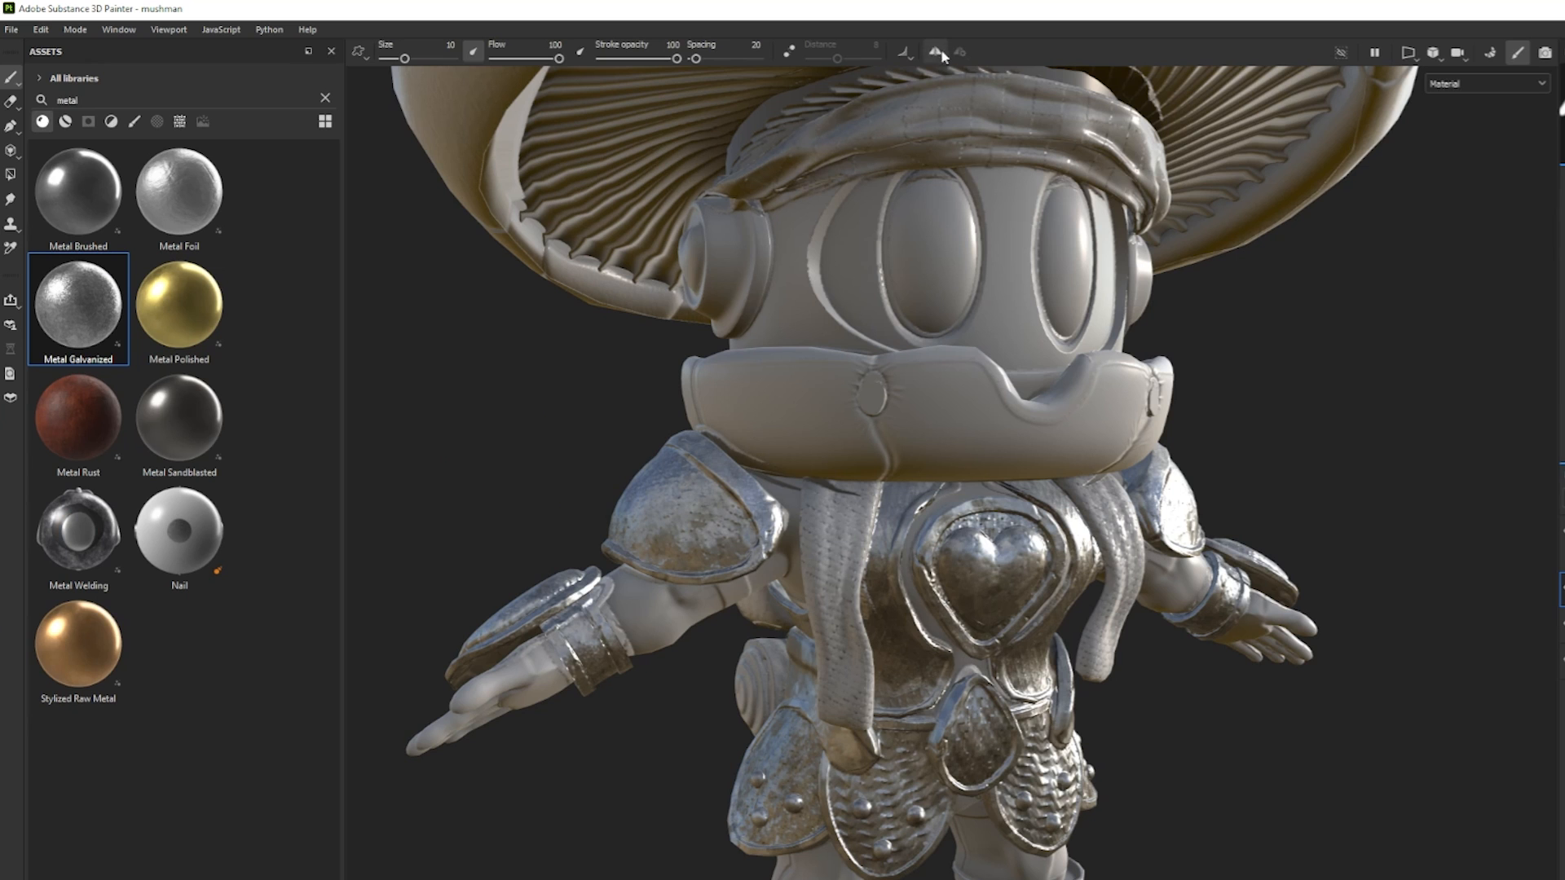
left_click(934, 54)
mouse_move(810, 476)
left_mouse_down()
mouse_move(734, 512)
mouse_move(622, 497)
left_mouse_up()
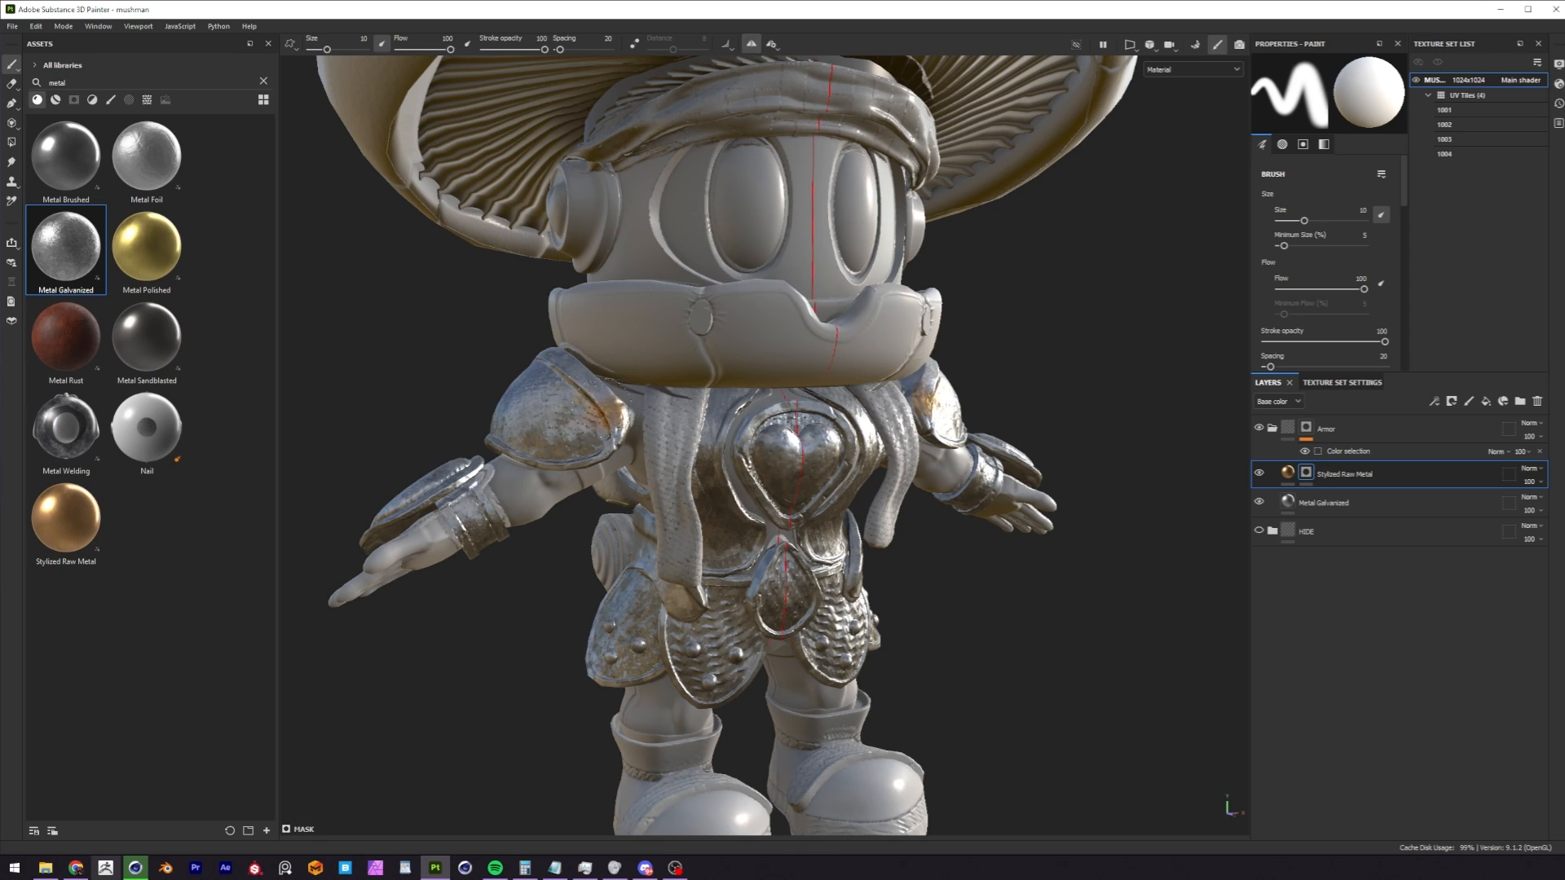
key("ctrl+z")
mouse_move(717, 419)
left_mouse_down()
mouse_move(711, 464)
mouse_move(757, 432)
mouse_move(778, 480)
left_mouse_up()
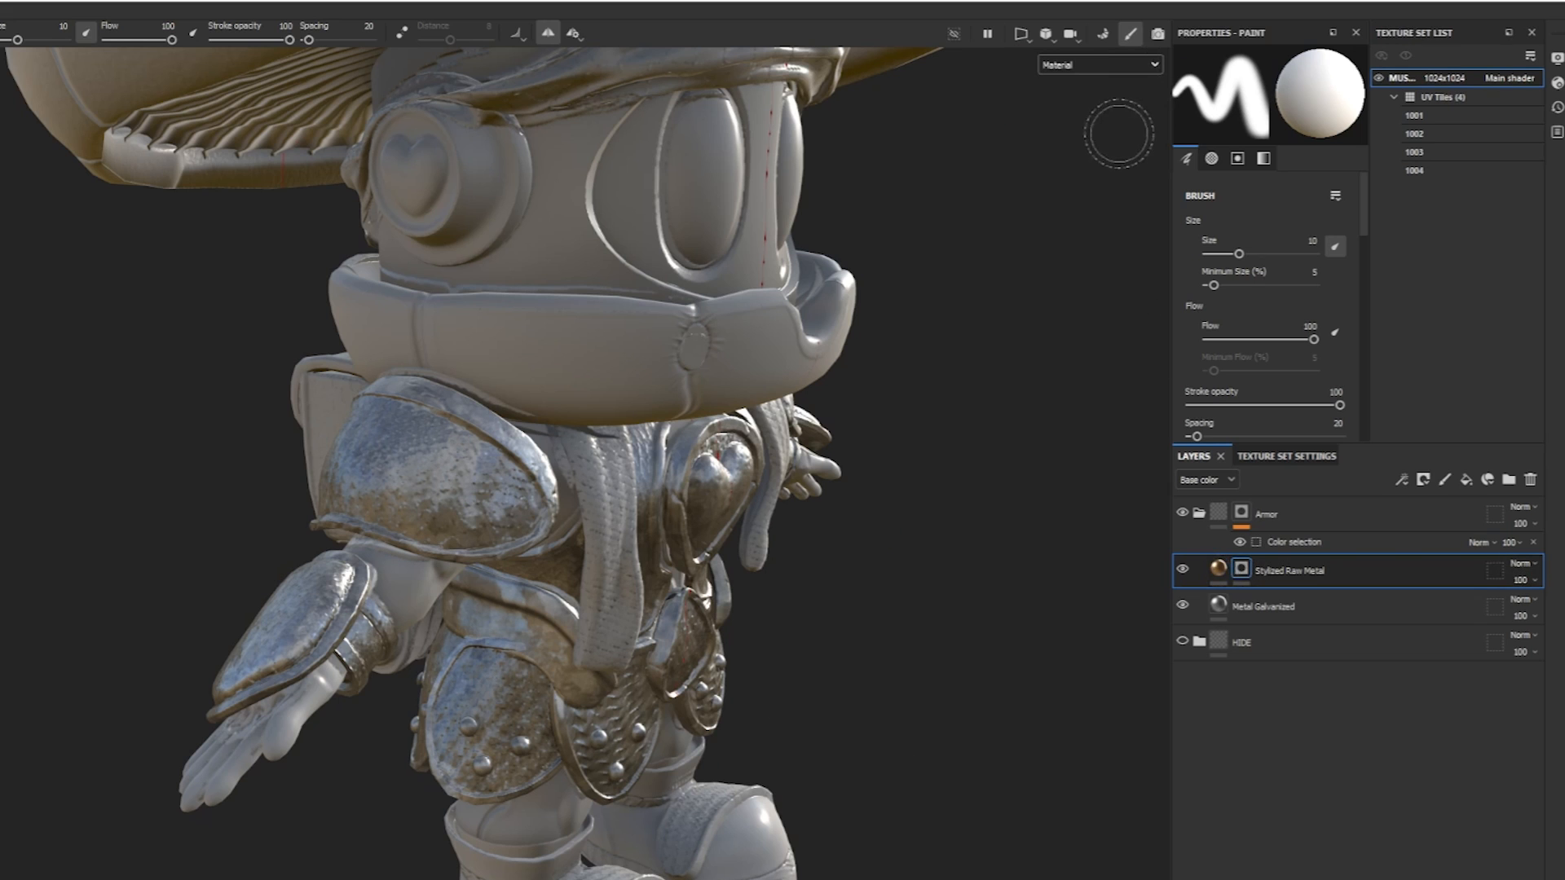
Display the Curvature mesh map, examine the edge detail on the armor and return to the material view.
left_click(1110, 64)
scroll(1160, 130, "down", 5)
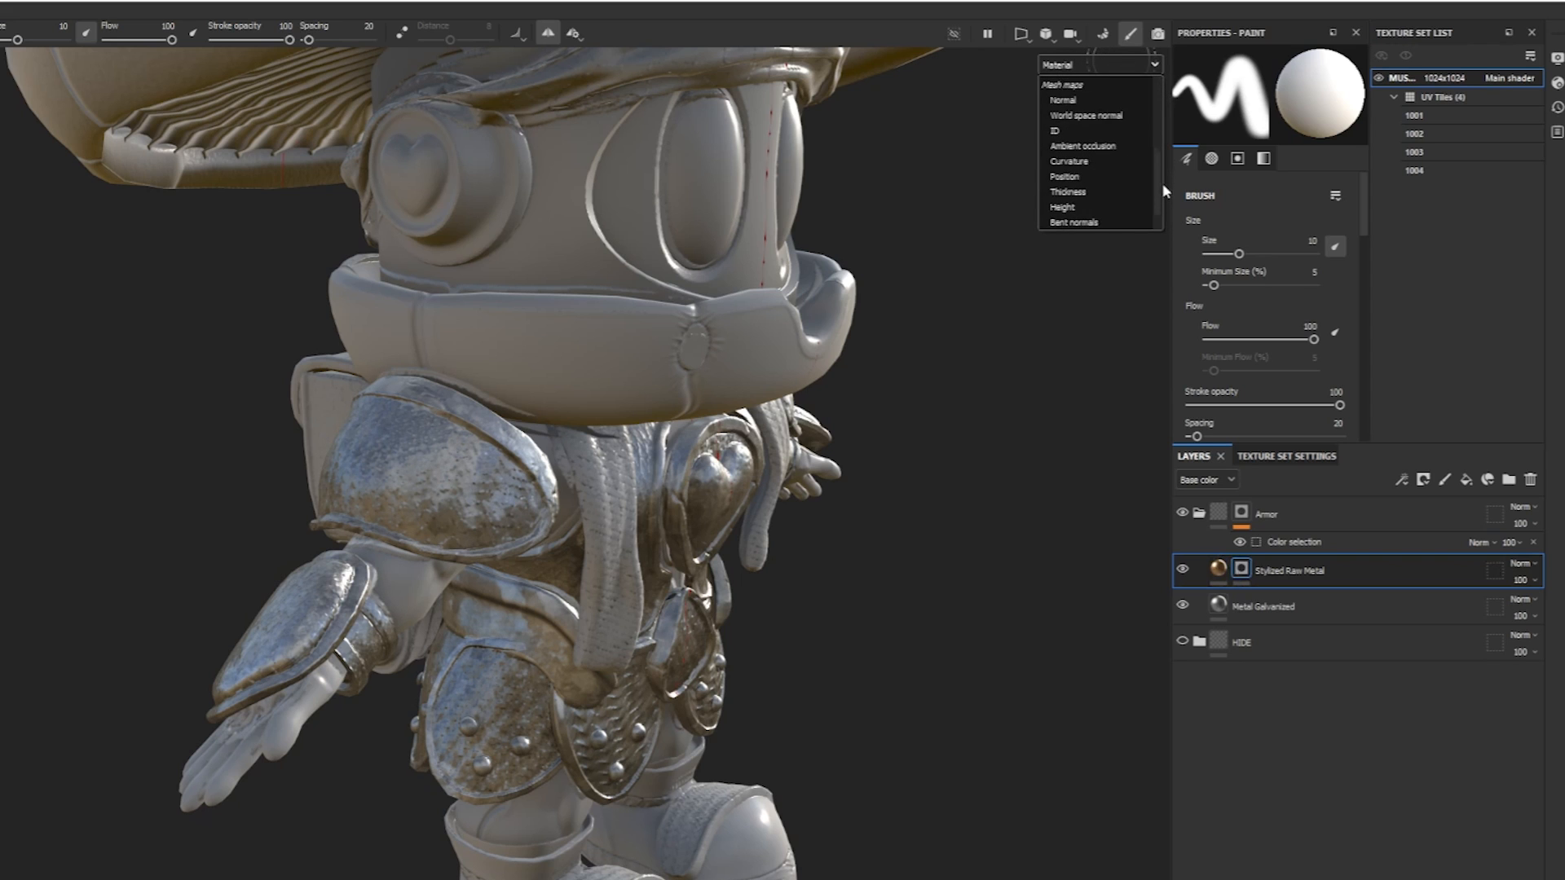
left_click(1080, 131)
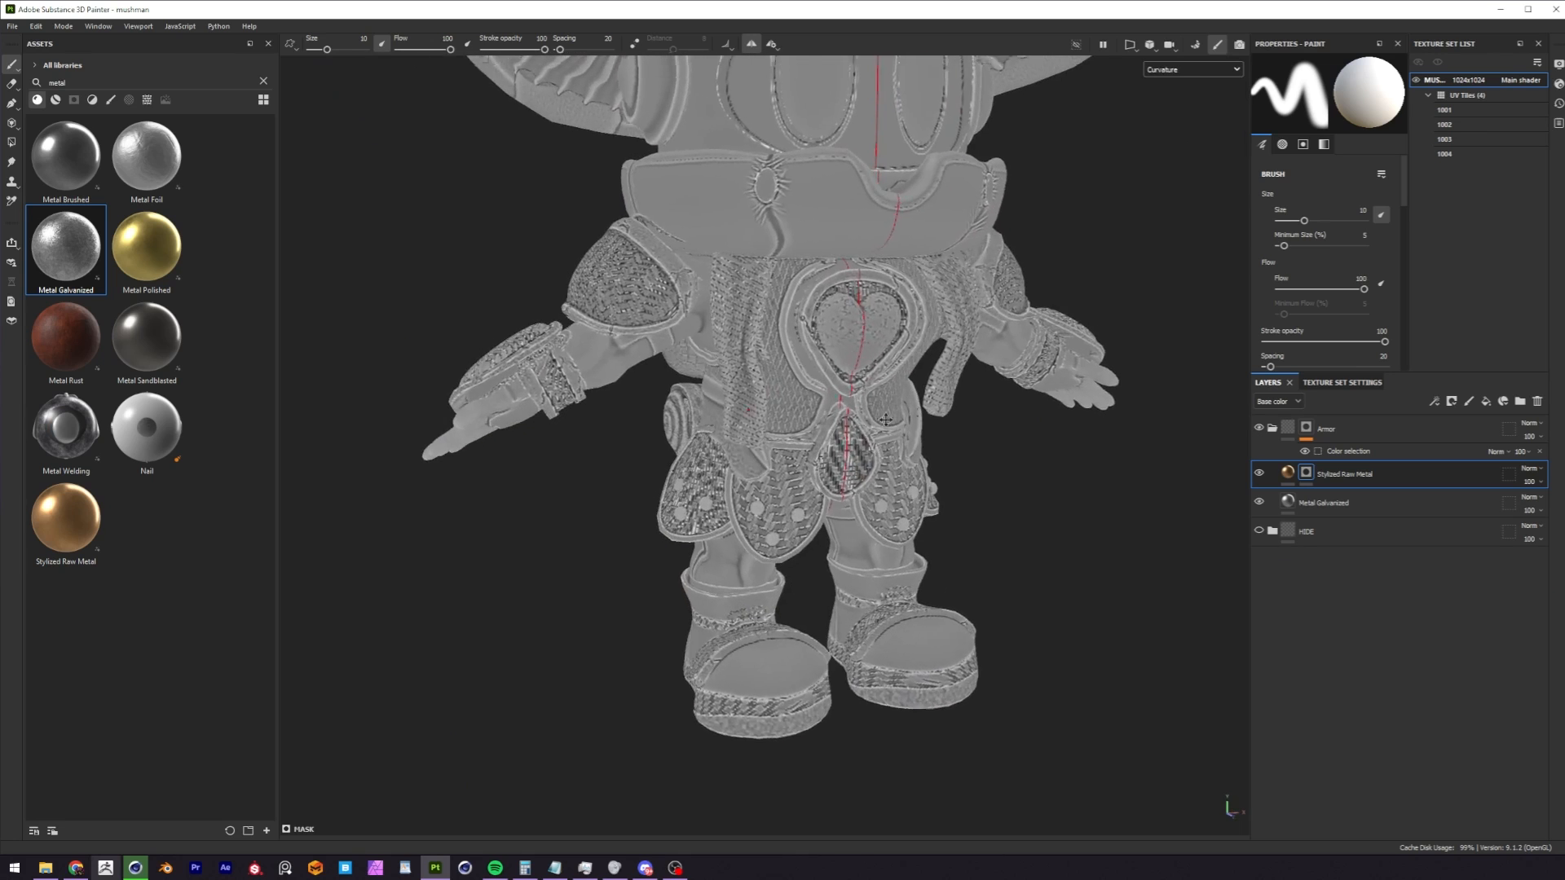
middle_click_drag(885, 420, 833, 464, "alt")
left_click_drag(652, 383, 758, 407, "alt")
right_click_drag(762, 456, 828, 562, "alt")
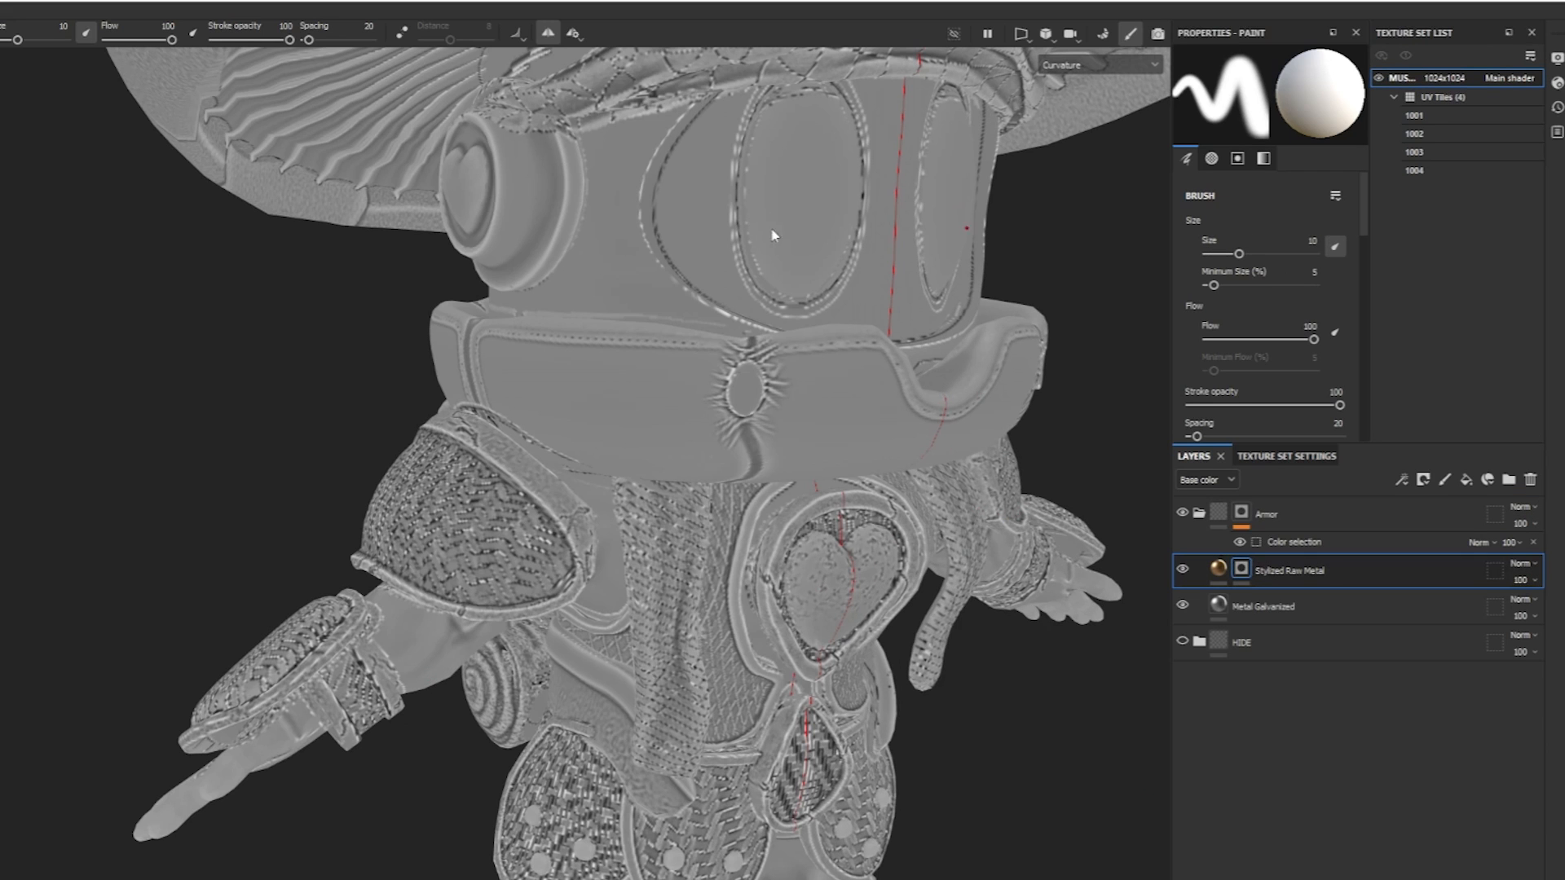
left_click(1106, 65)
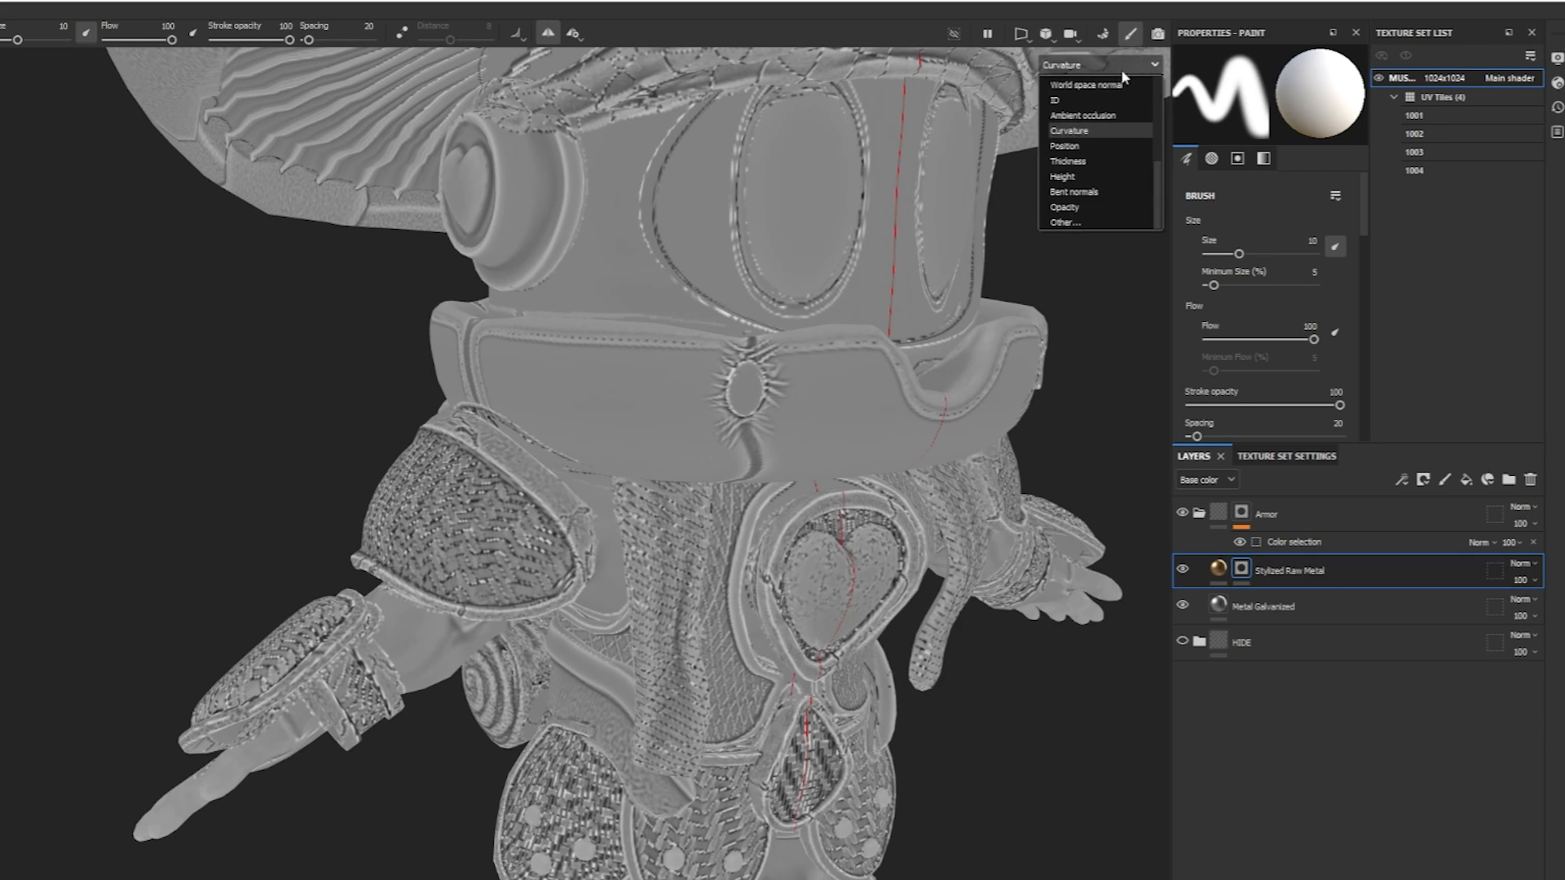
left_click(1089, 69)
key("m")
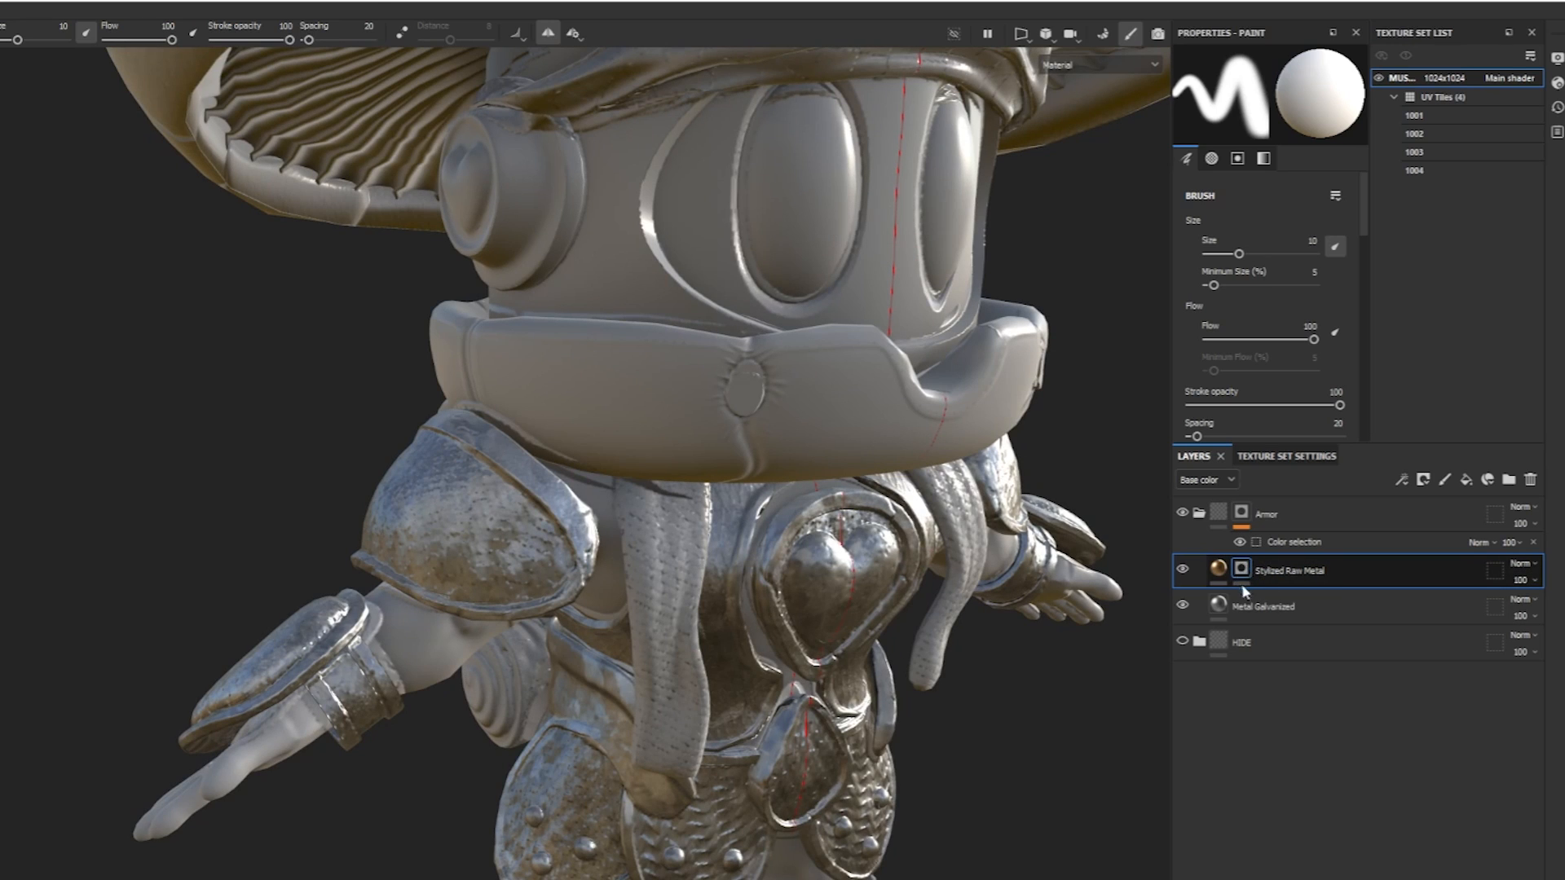
Add a Curvature generator to the Stylized Raw Metal layer's mask so the metal follows the armor edges.
left_click(1401, 481)
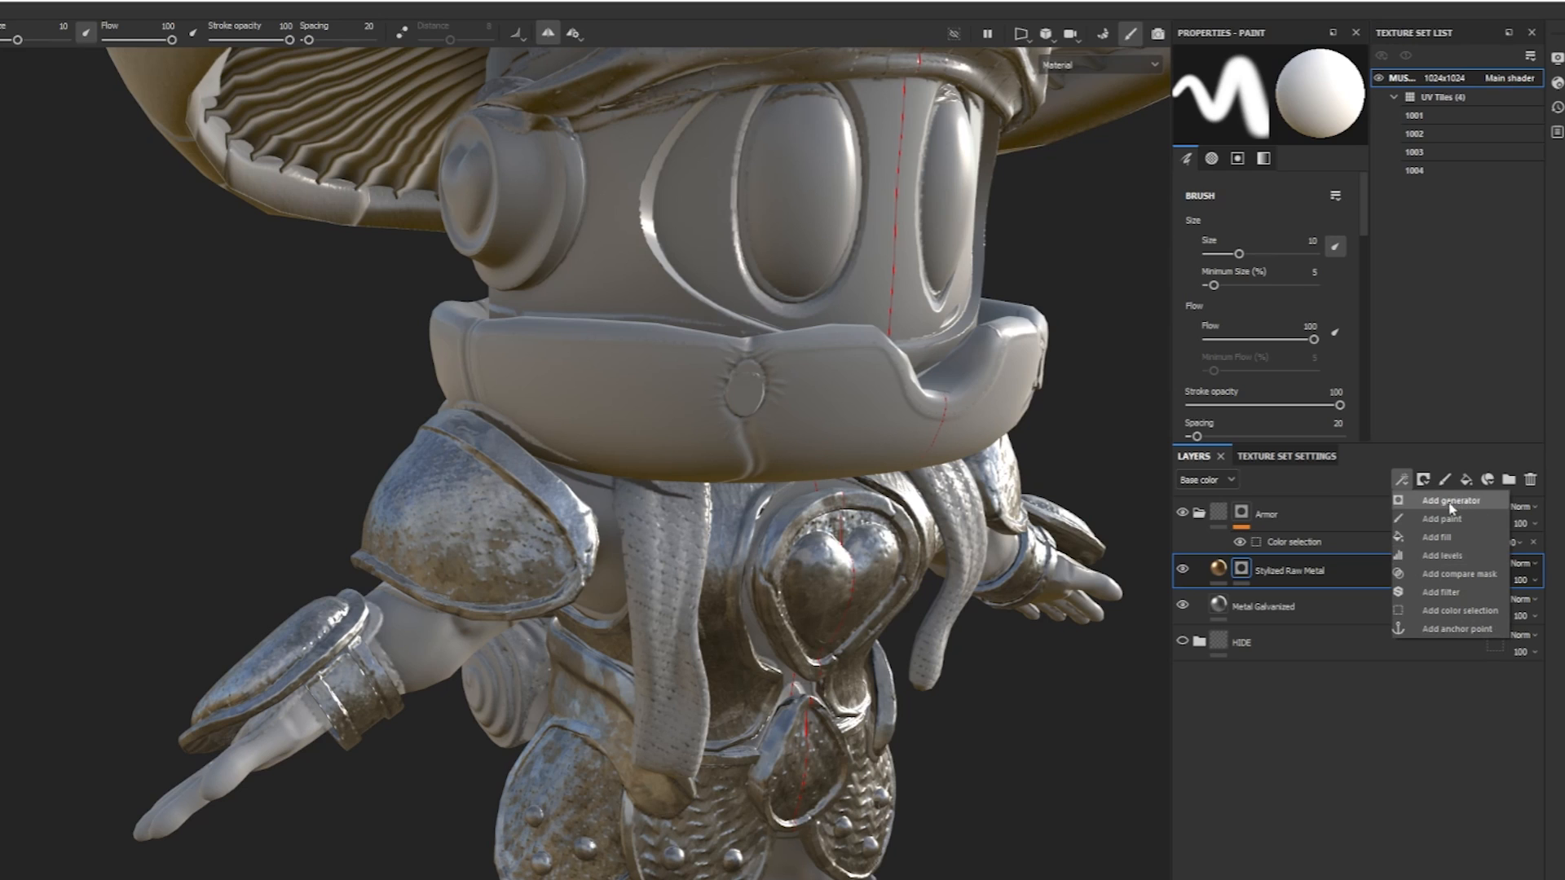
left_click(1454, 500)
left_click(1269, 97)
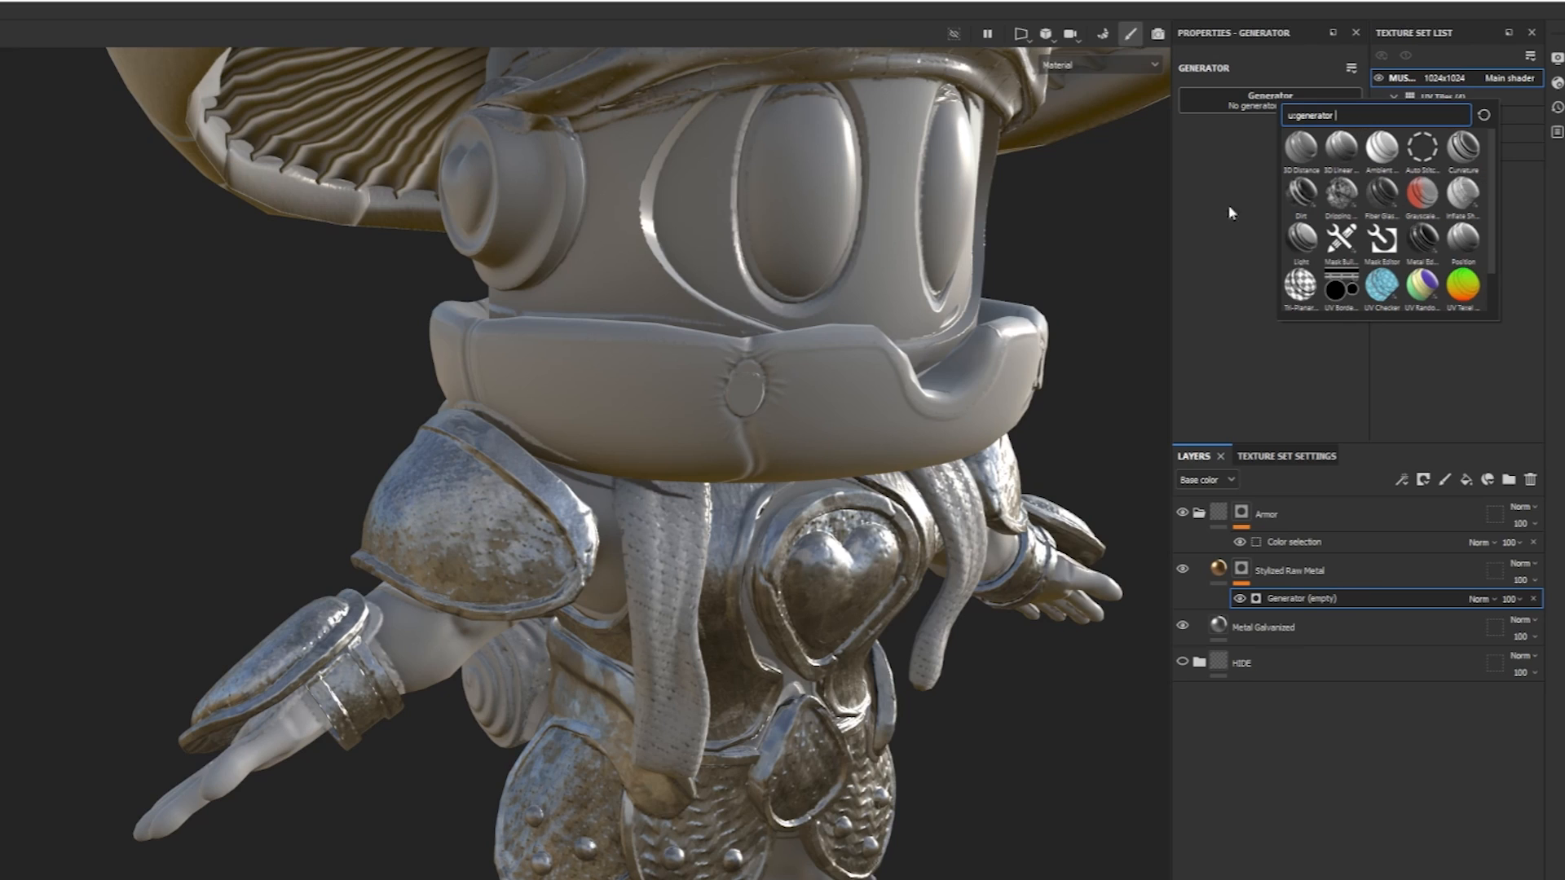
left_click(1472, 166)
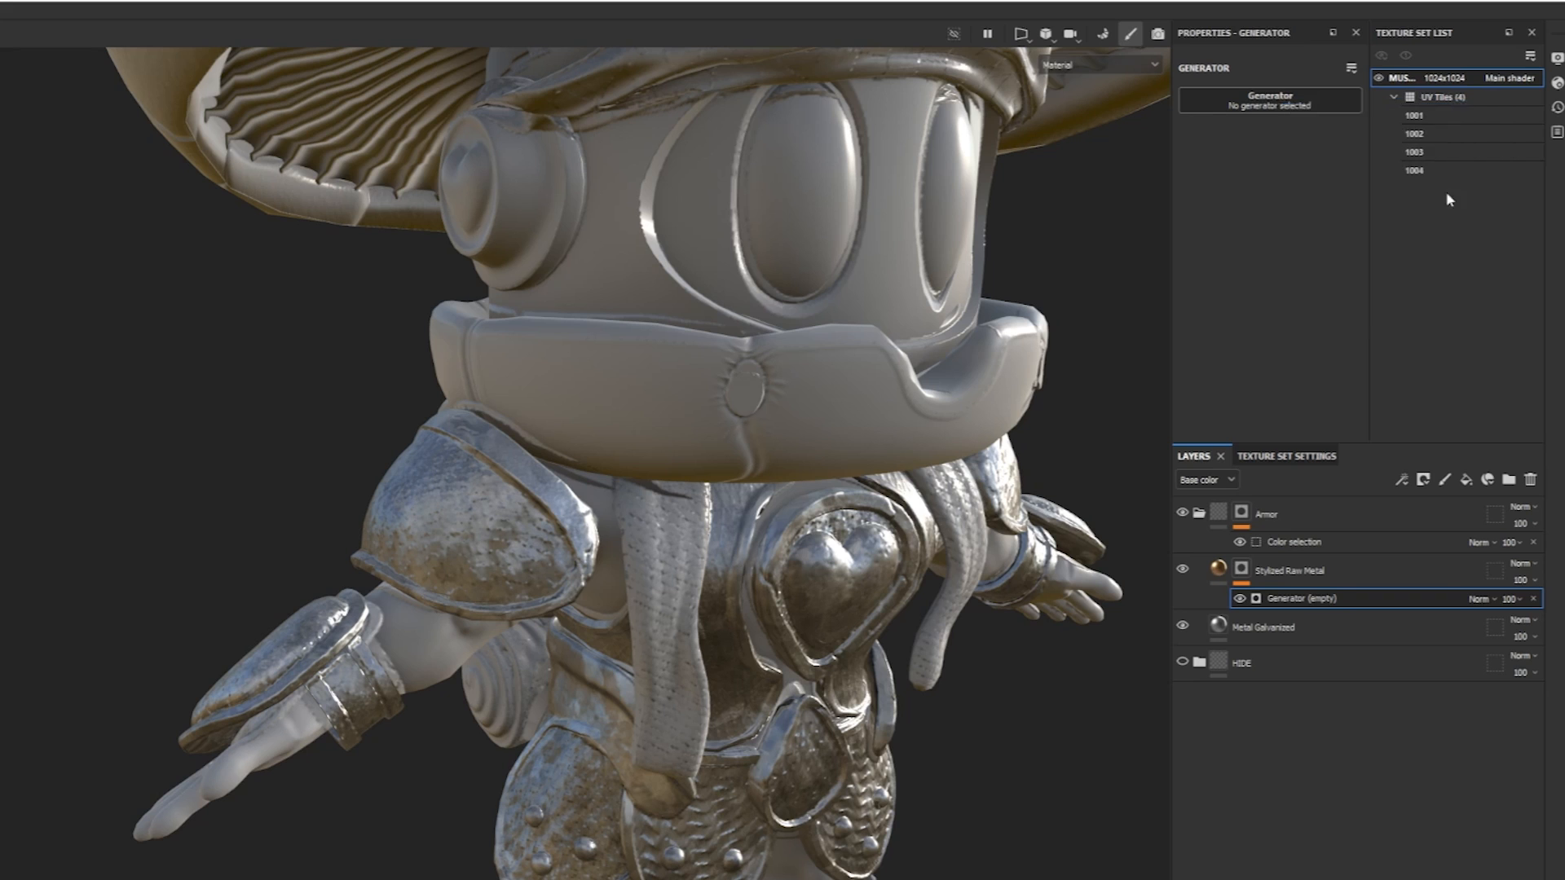
mouse_move(1268, 230)
left_mouse_down()
mouse_move(1310, 231)
mouse_move(1250, 231)
mouse_move(1326, 231)
mouse_move(1253, 231)
mouse_move(1273, 231)
left_mouse_up()
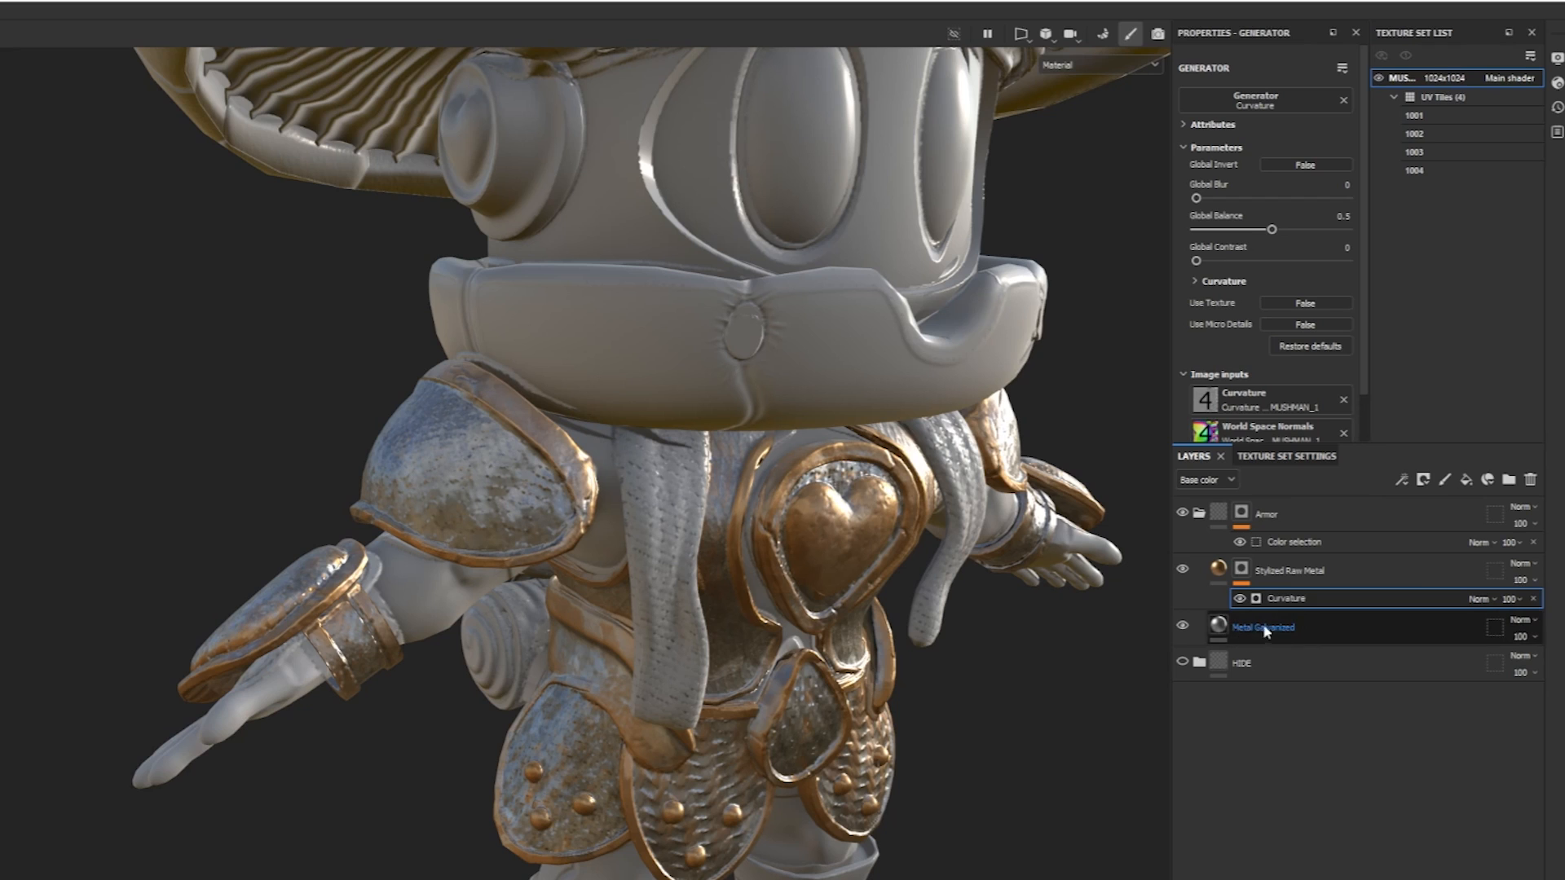
Set the Metal Galvanized layer's metal color to turquoise 60F6D7.
left_click(1263, 628)
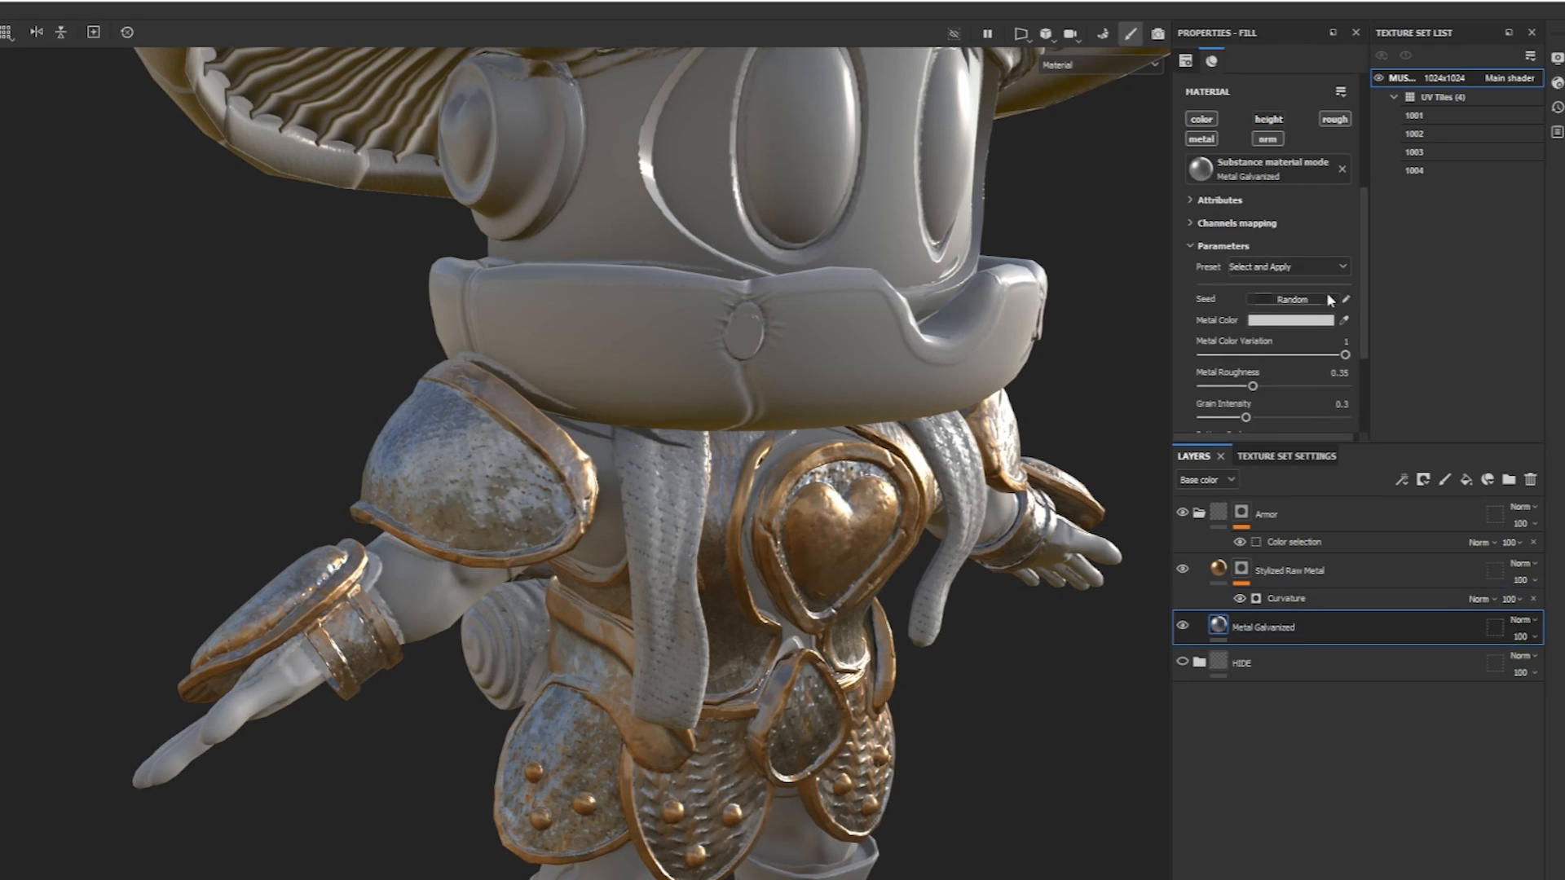
left_click(1304, 320)
left_click(1498, 481)
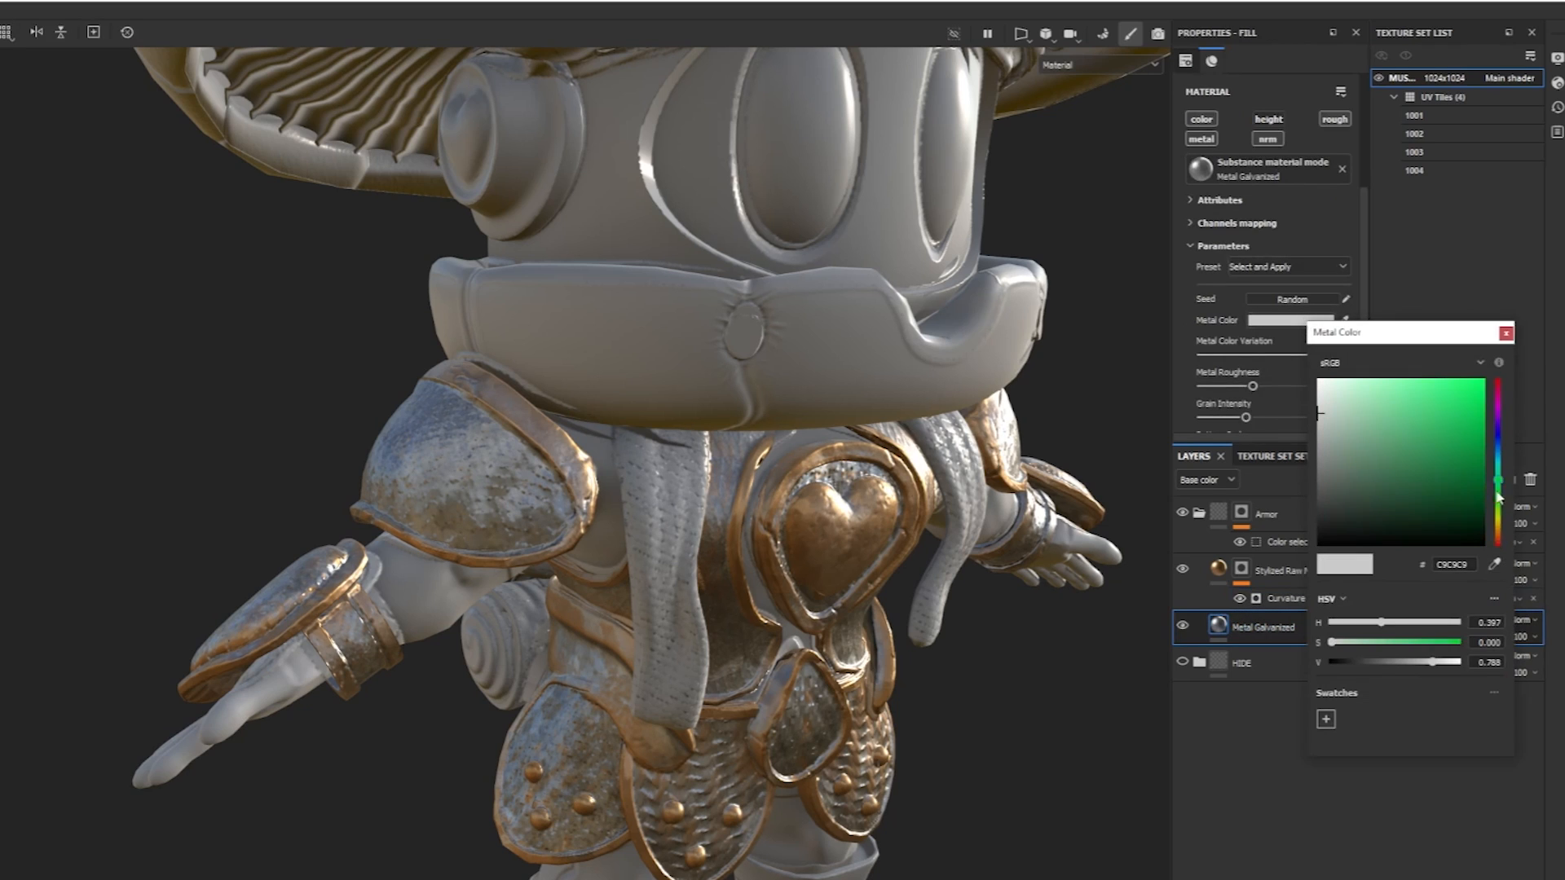
left_click(1419, 385)
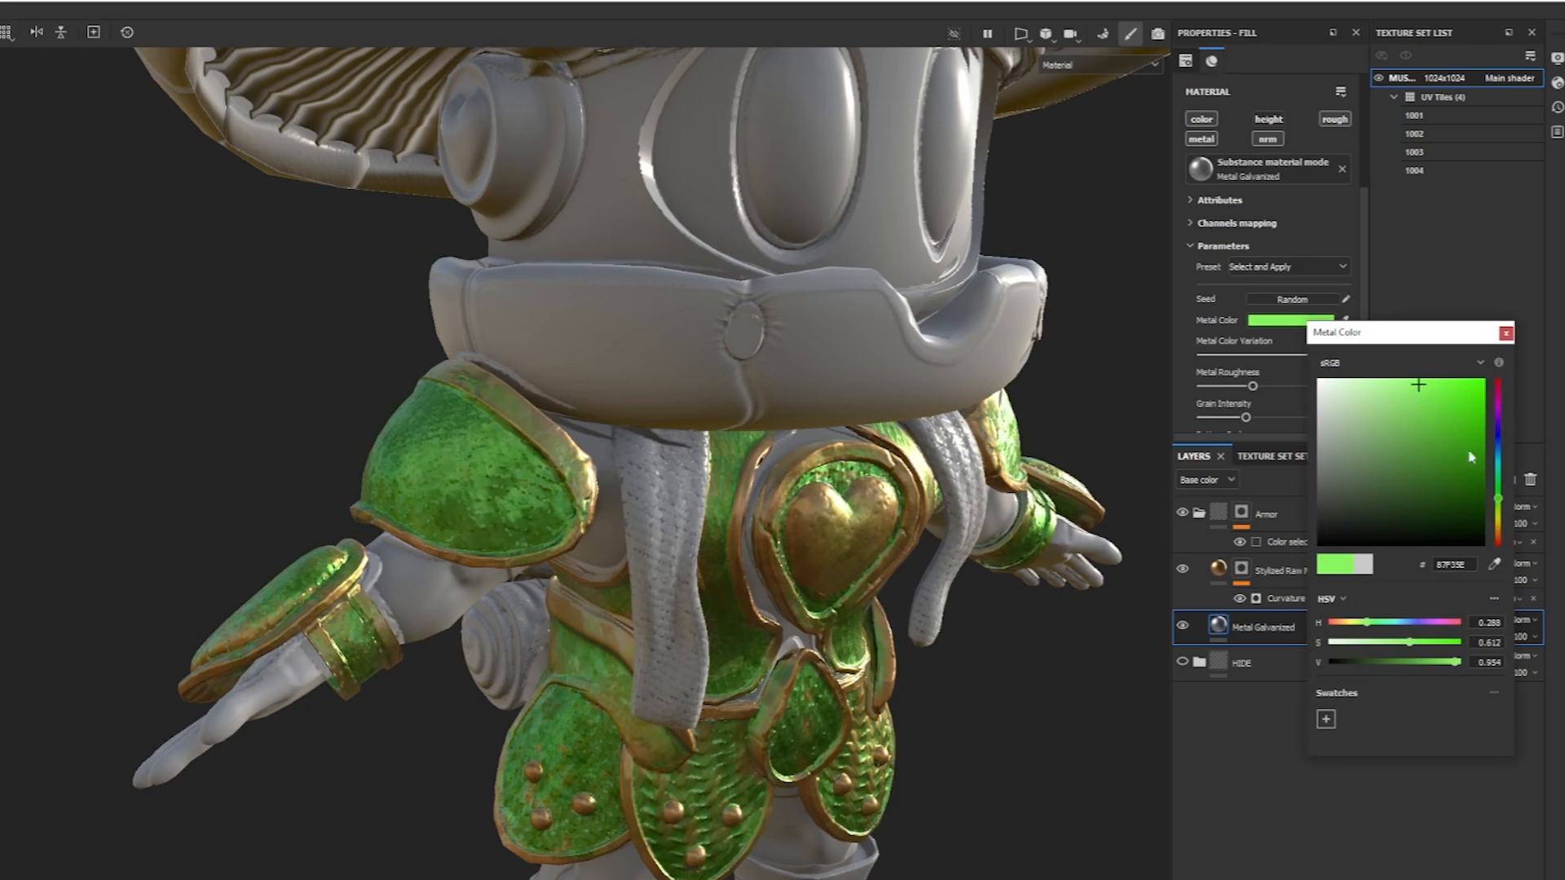
left_click(1502, 501)
left_click_drag(1502, 501, 1498, 479)
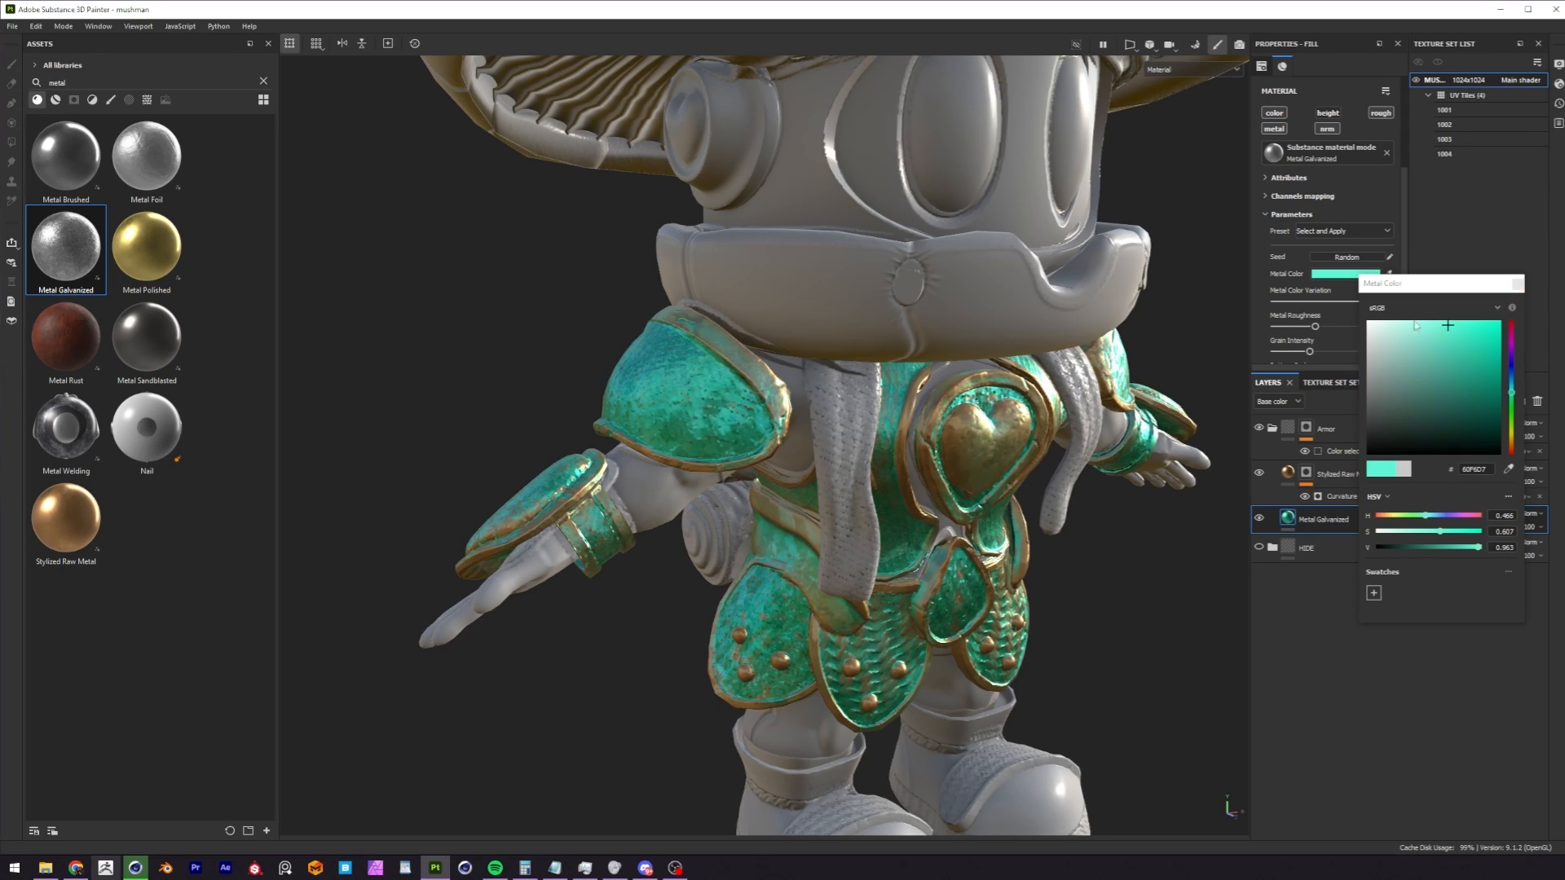
left_click(1518, 284)
left_click_drag(766, 405, 907, 463, "alt")
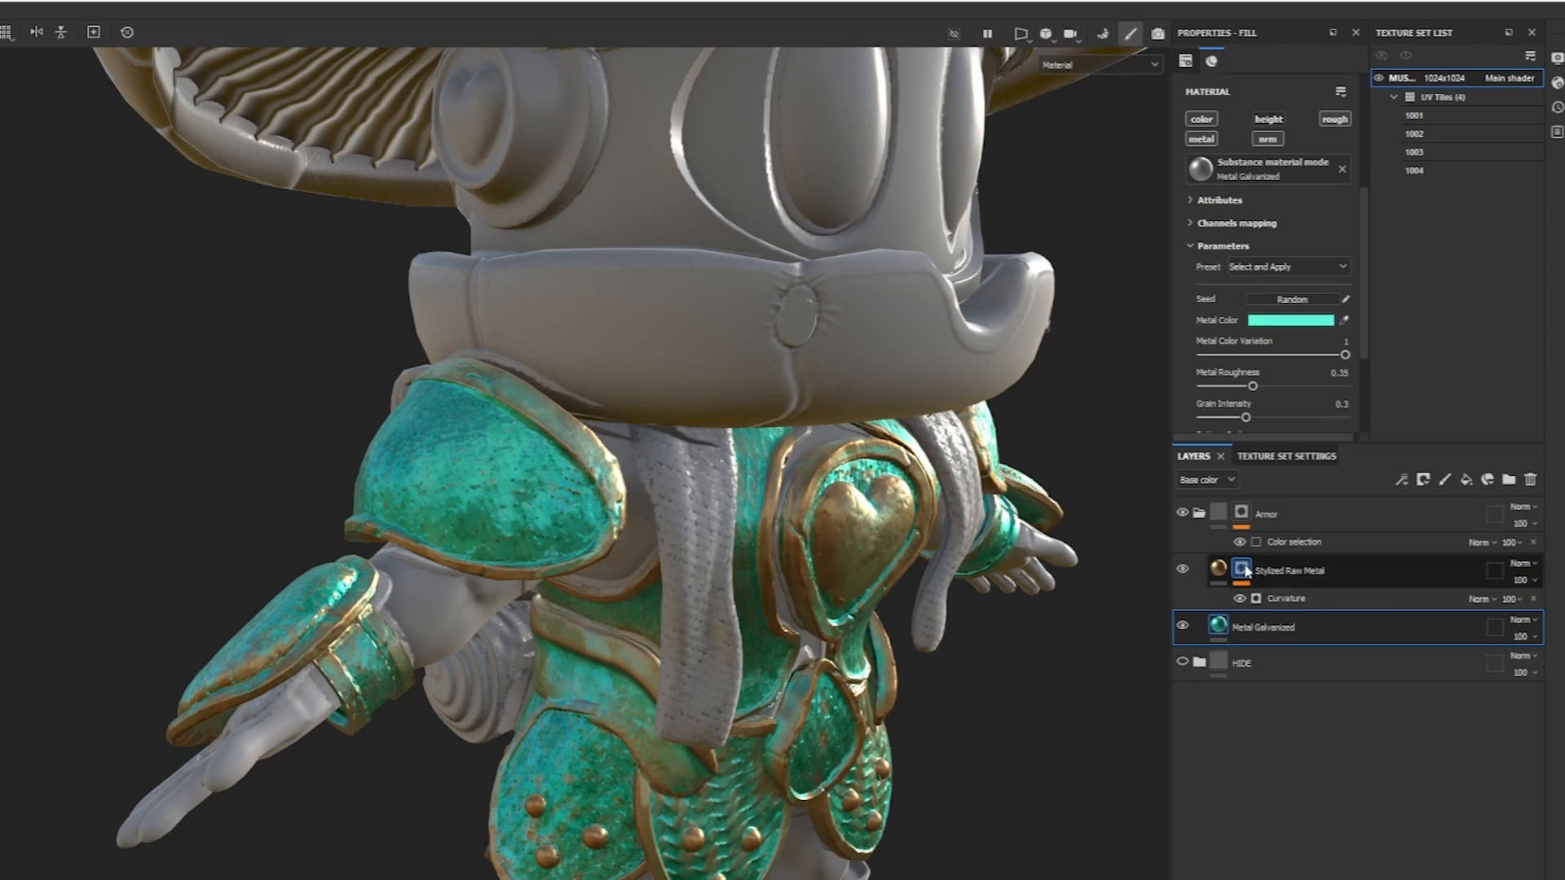
Display the Stylized Raw Metal mask in the viewport and set its Curvature generator's Global Balance to 0.37.
left_click(1307, 474)
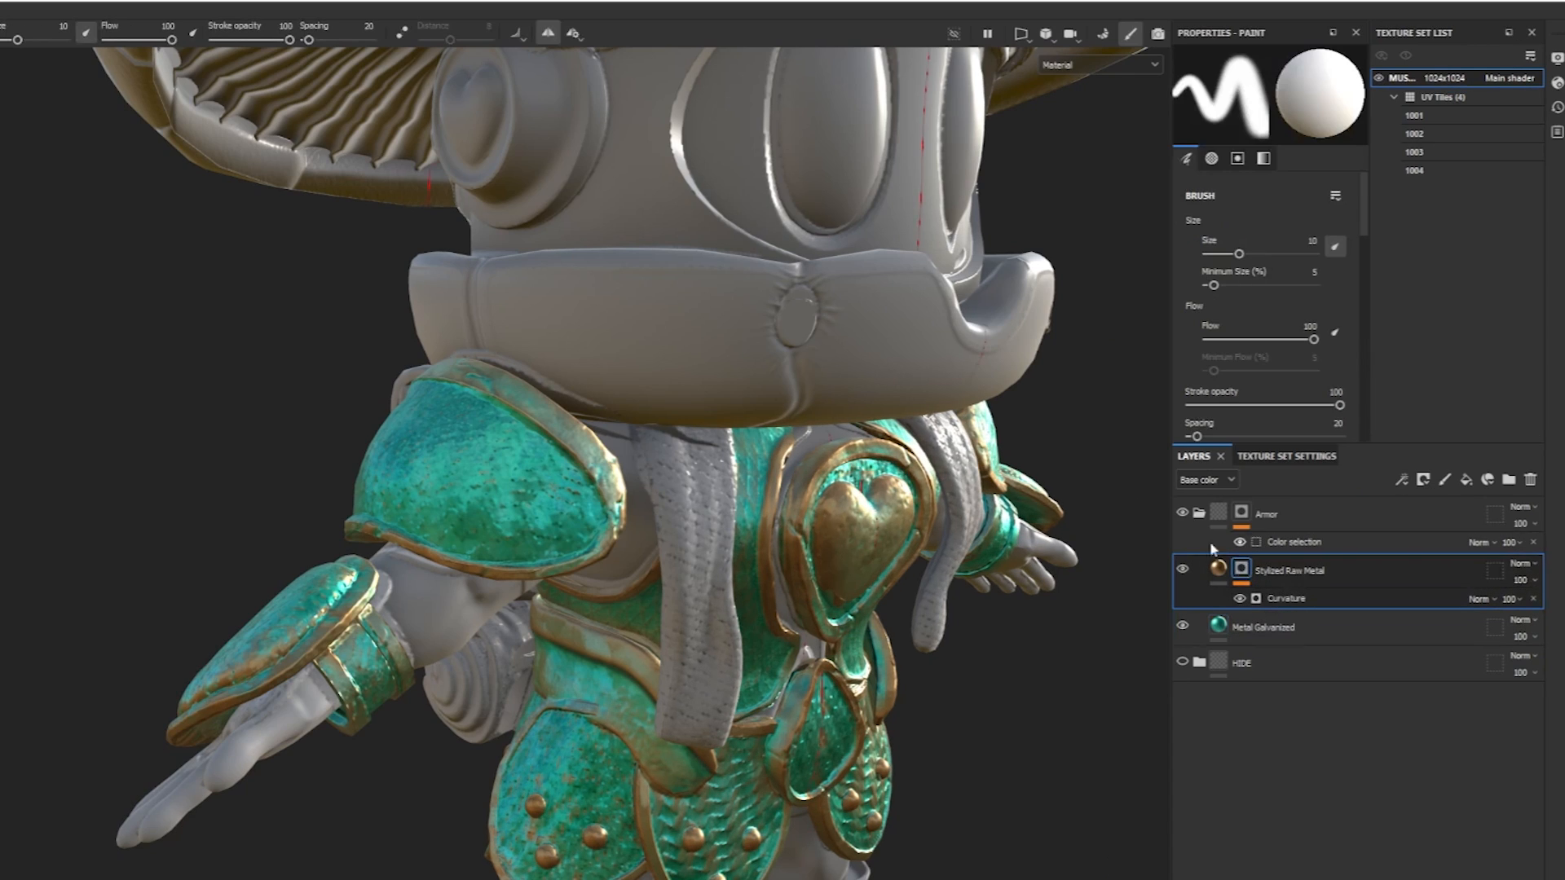
left_click(1088, 63)
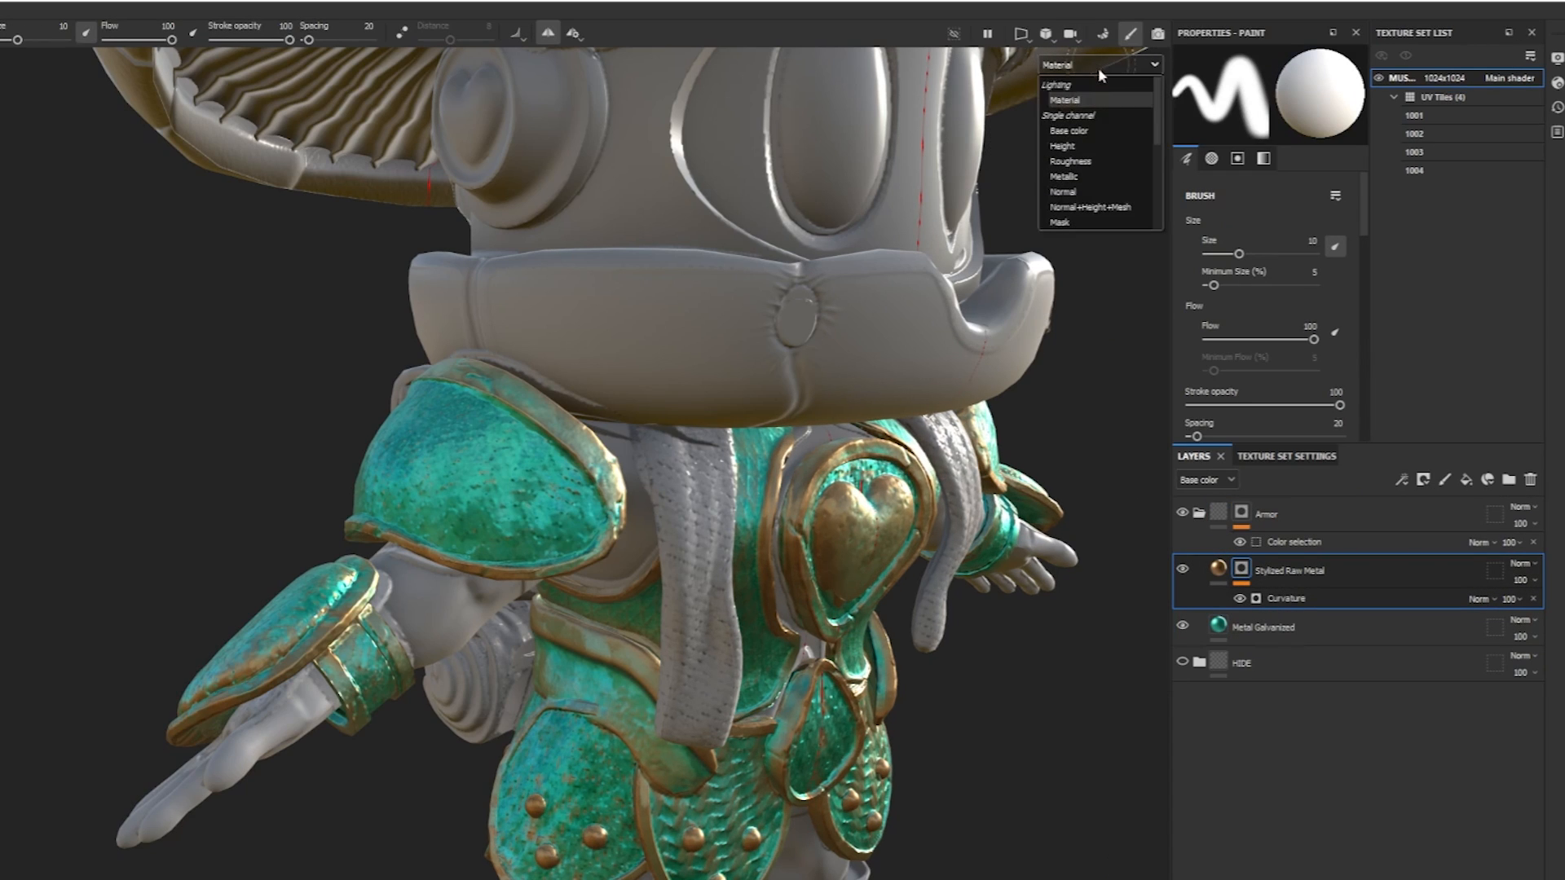
left_click(1059, 222)
left_click(1285, 599)
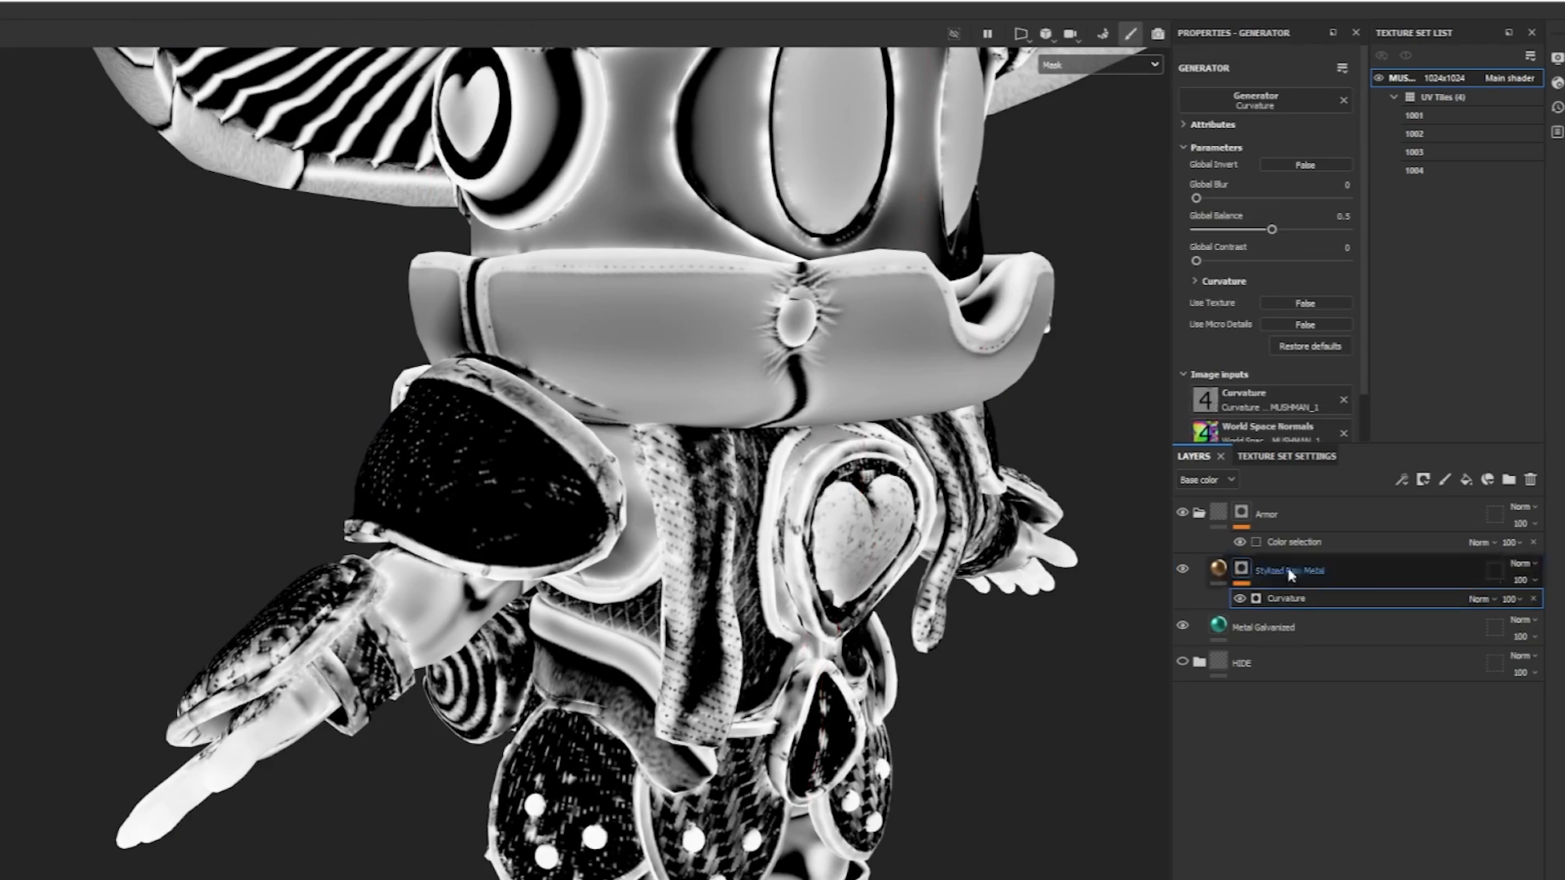
left_click_drag(1269, 232, 1314, 201)
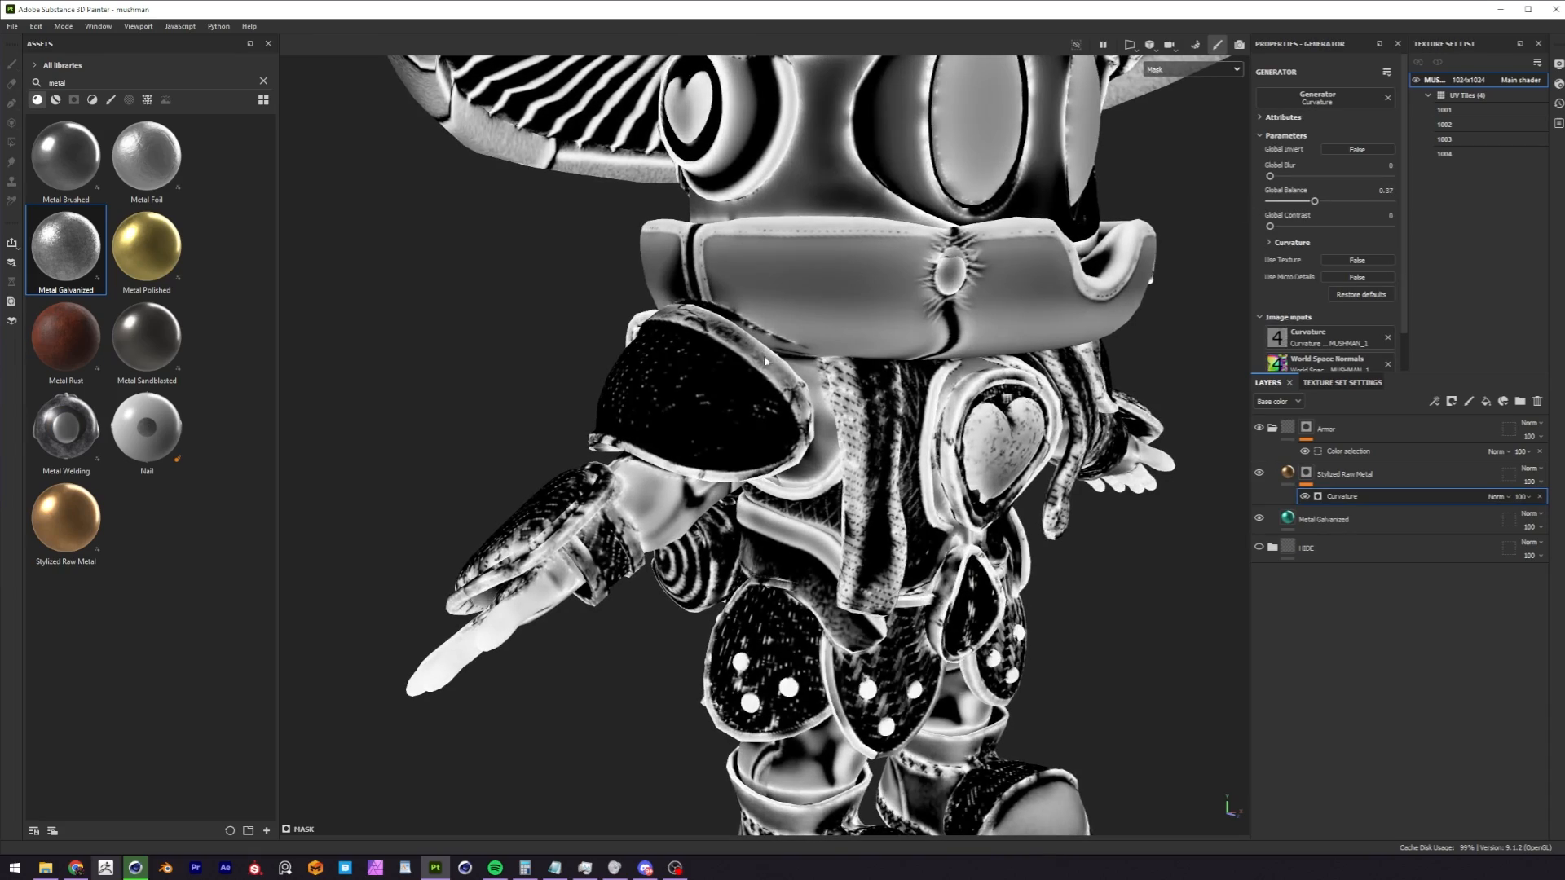
Examine the black-and-white curvature mask on the armor from the side and front.
left_click_drag(848, 634, 766, 430, "alt")
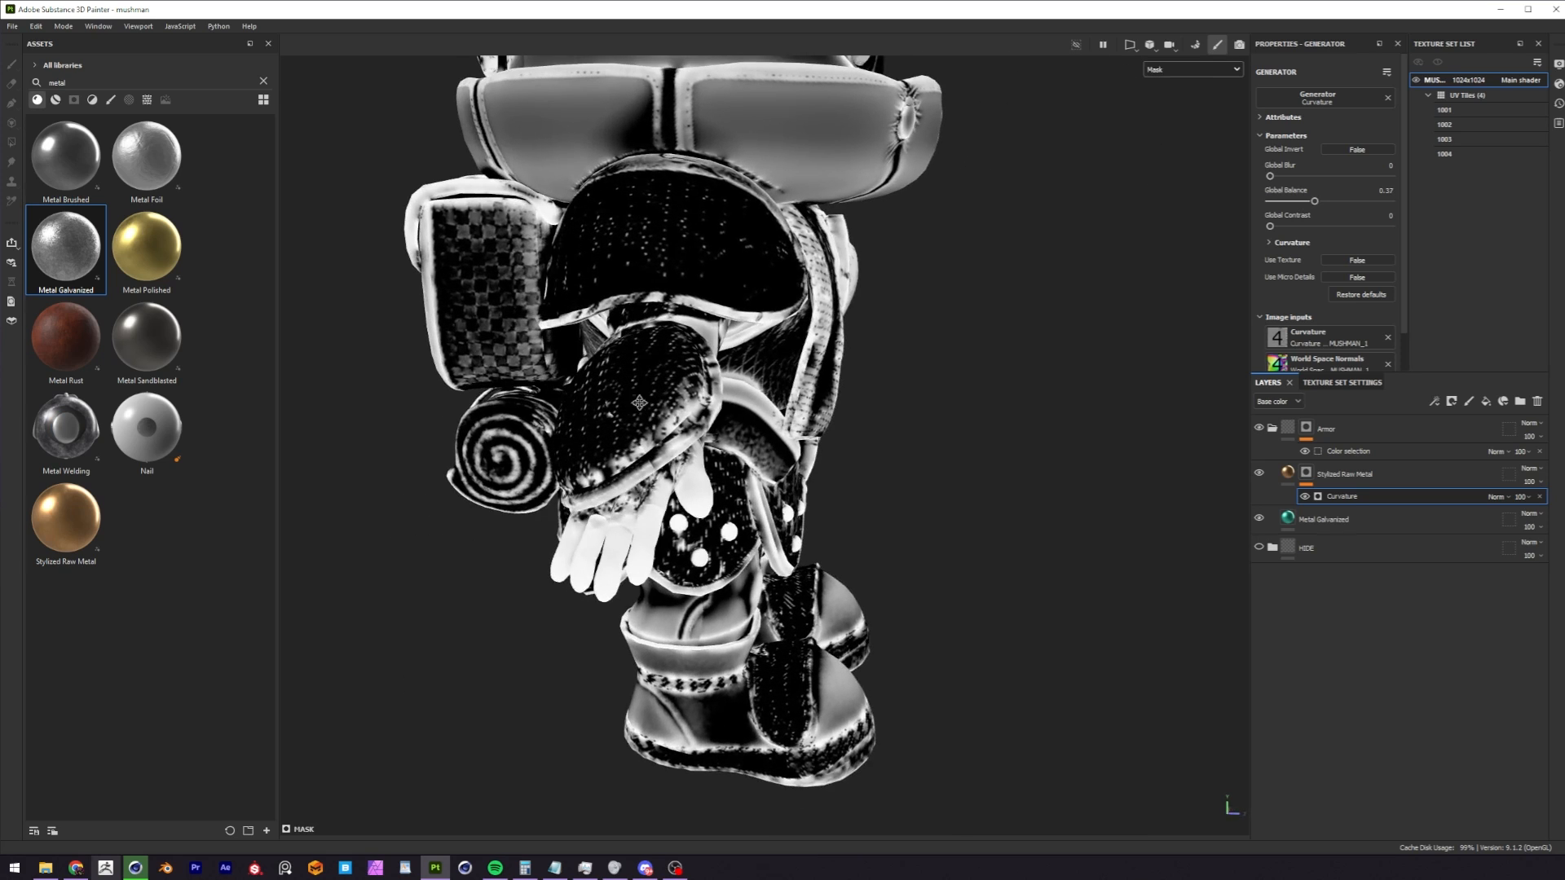
middle_click_drag(640, 403, 657, 477, "alt")
left_click_drag(823, 387, 664, 381, "alt")
right_click_drag(693, 399, 664, 371, "alt")
middle_click_drag(664, 371, 702, 416, "alt")
left_click_drag(702, 415, 779, 377, "alt")
right_click_drag(779, 377, 758, 383, "alt")
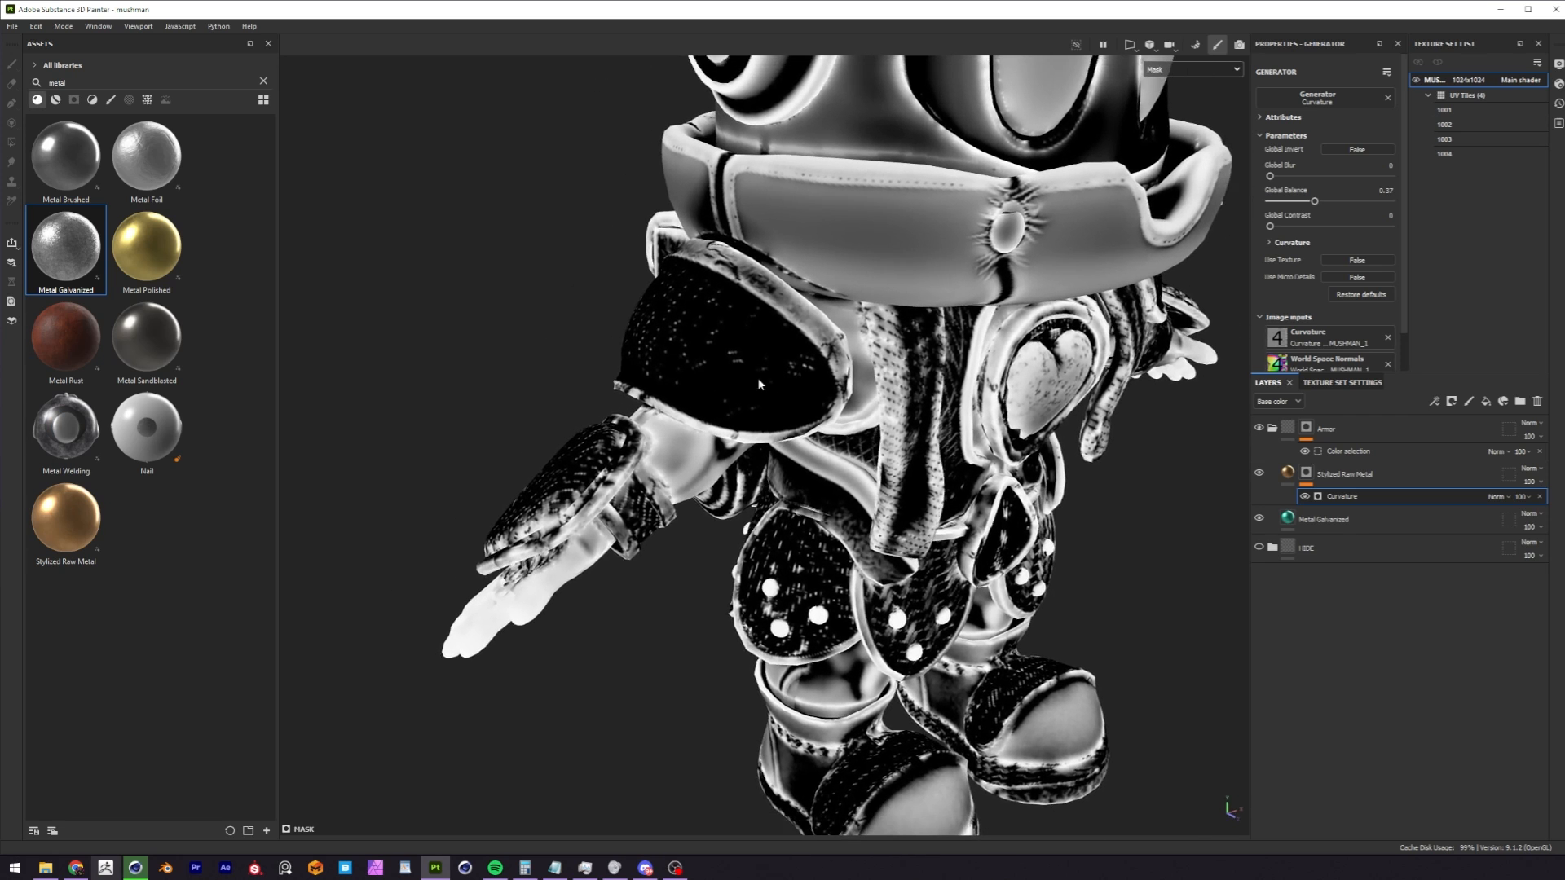
Set the generator's Curvature mode to Cavities and return to the material view to check the armor.
scroll(1280, 318, "down", 1)
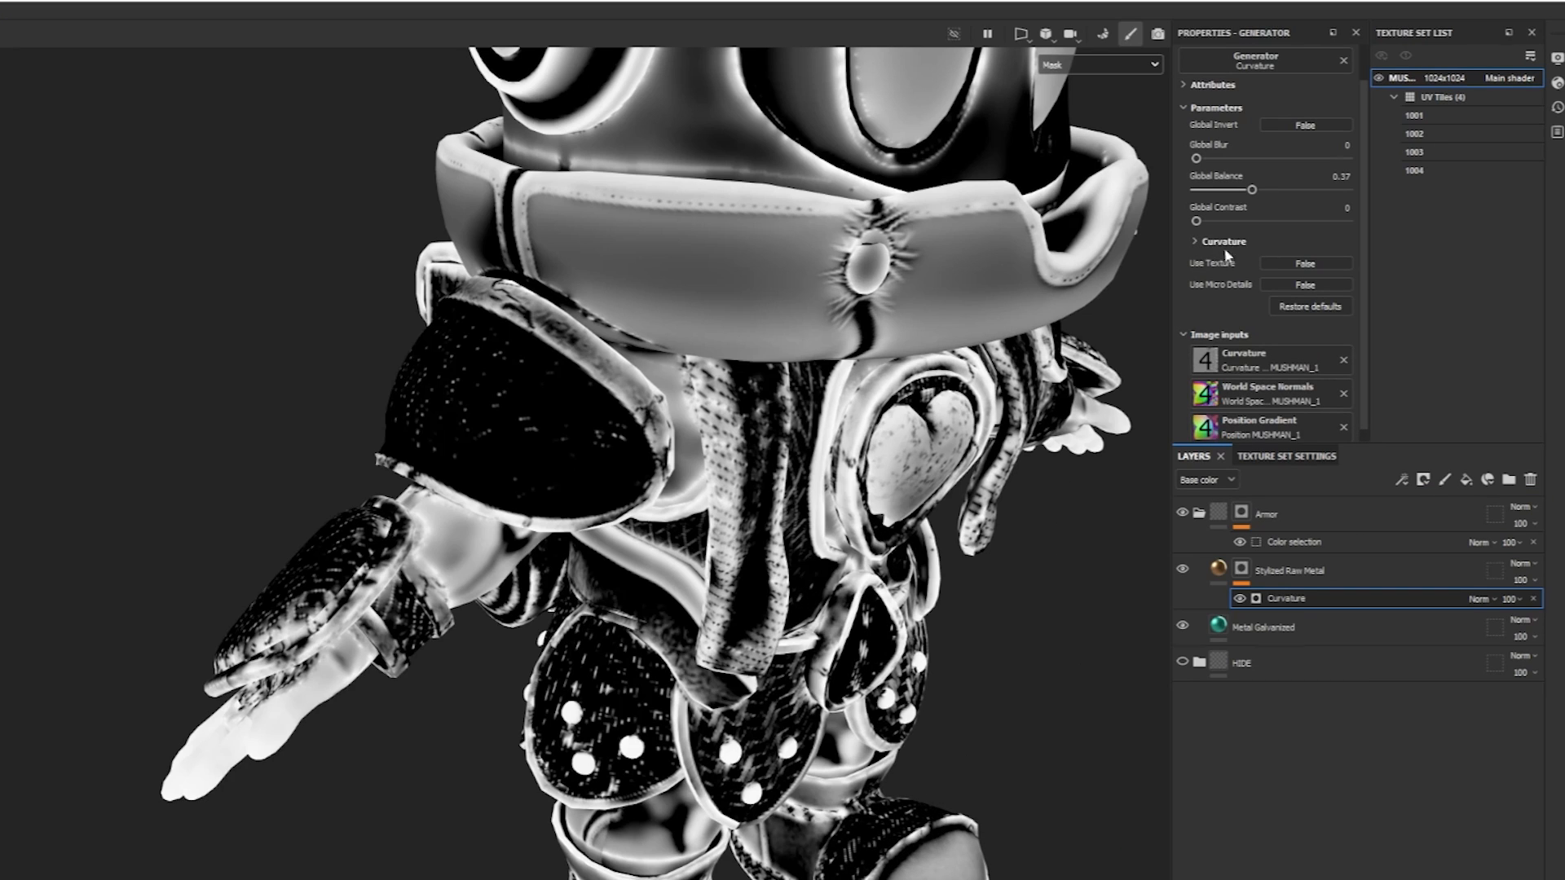
left_click(1193, 241)
scroll(1365, 216, "down", 2)
scroll(1352, 253, "up", 1)
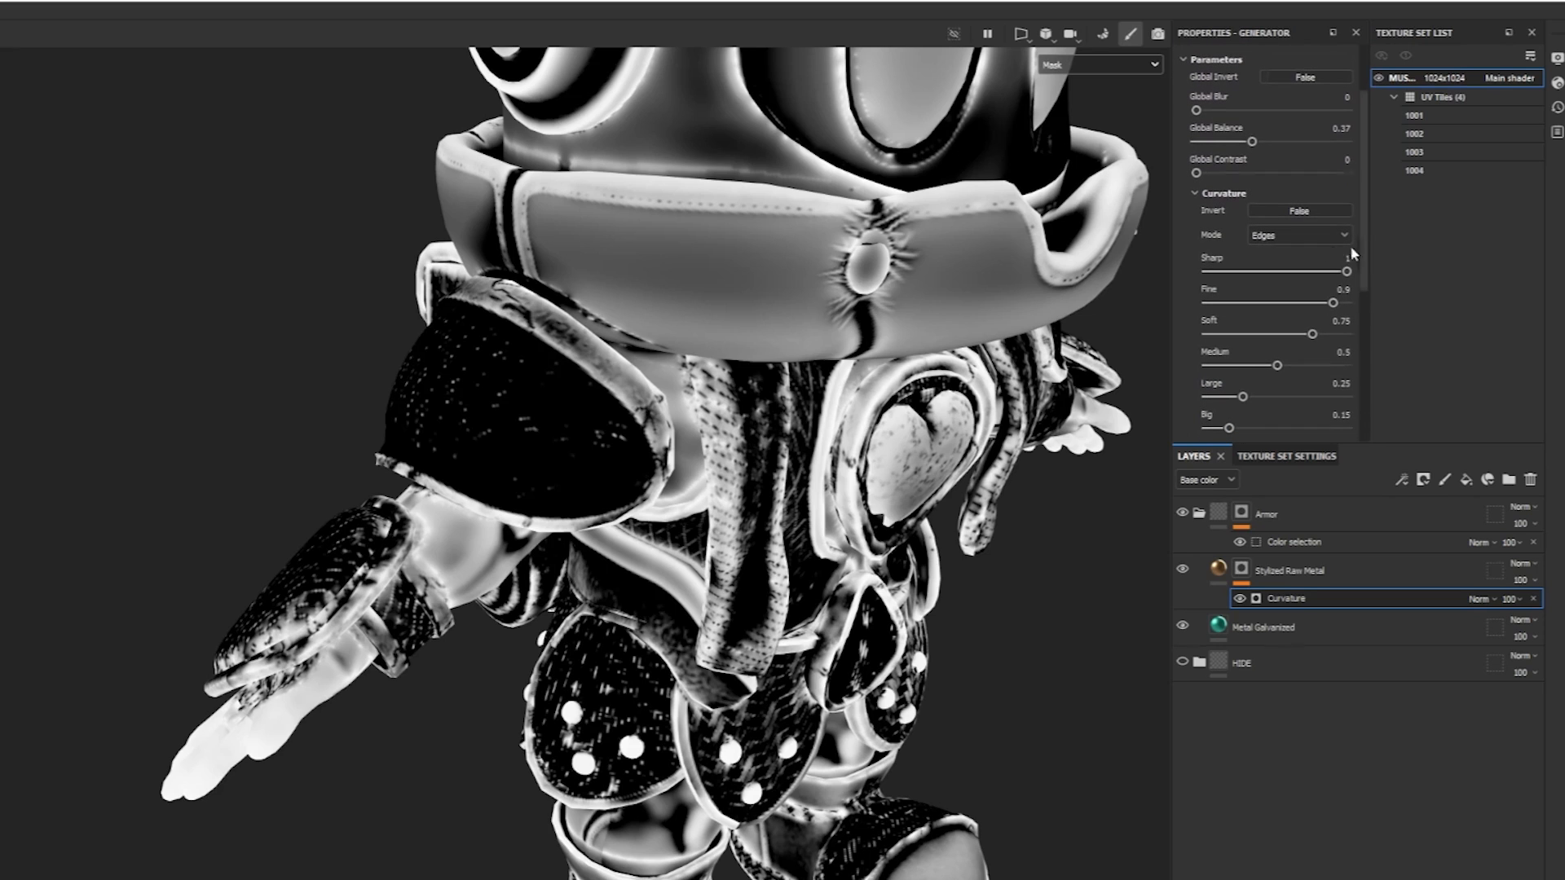
left_click(1321, 242)
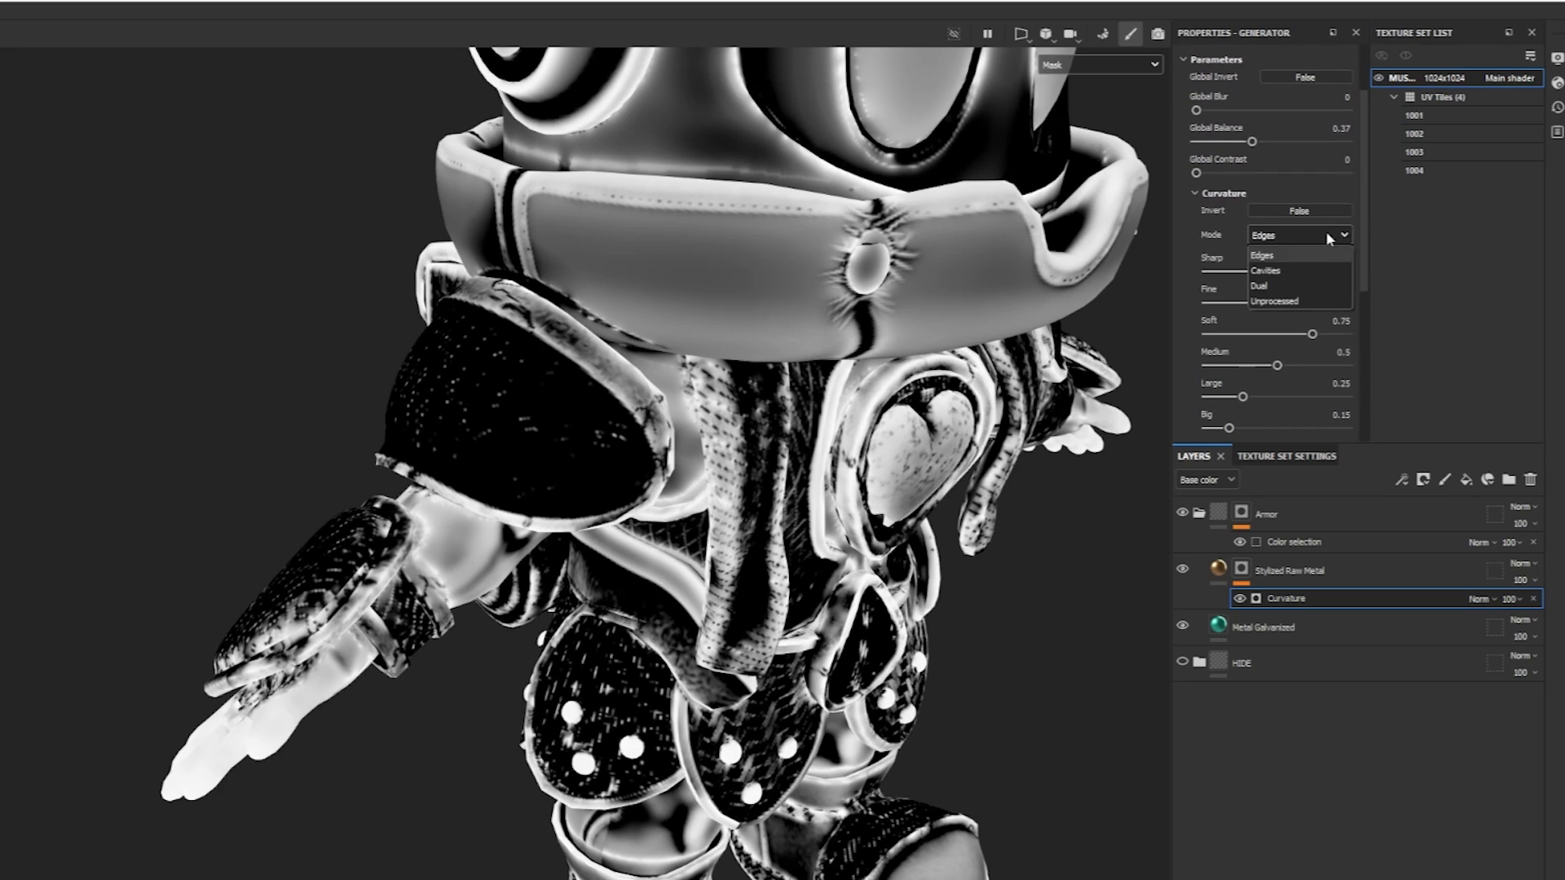
left_click(1268, 271)
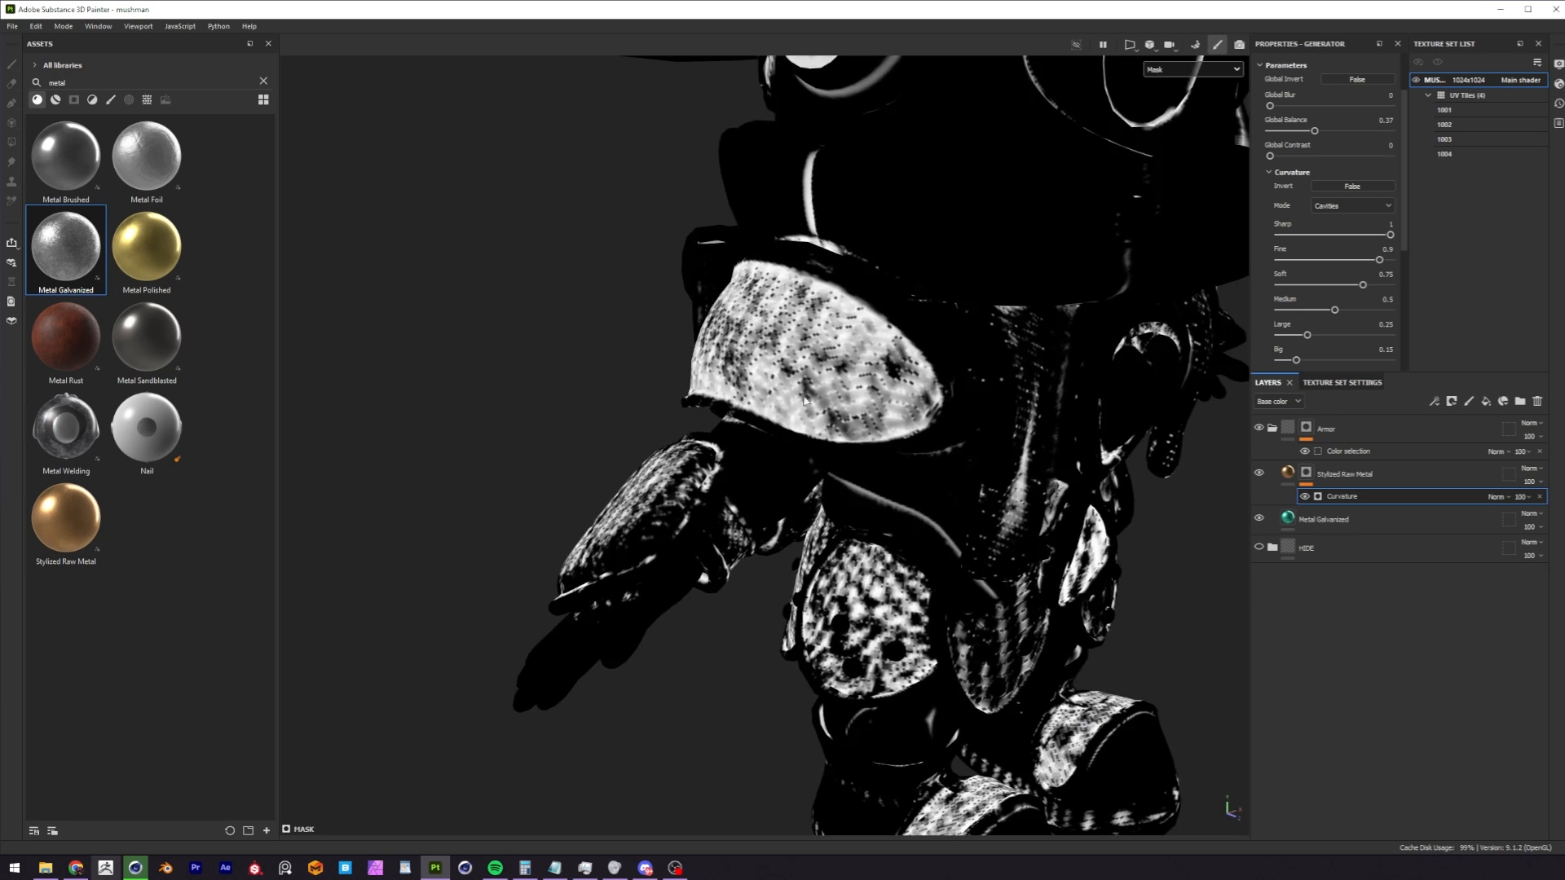
key("m")
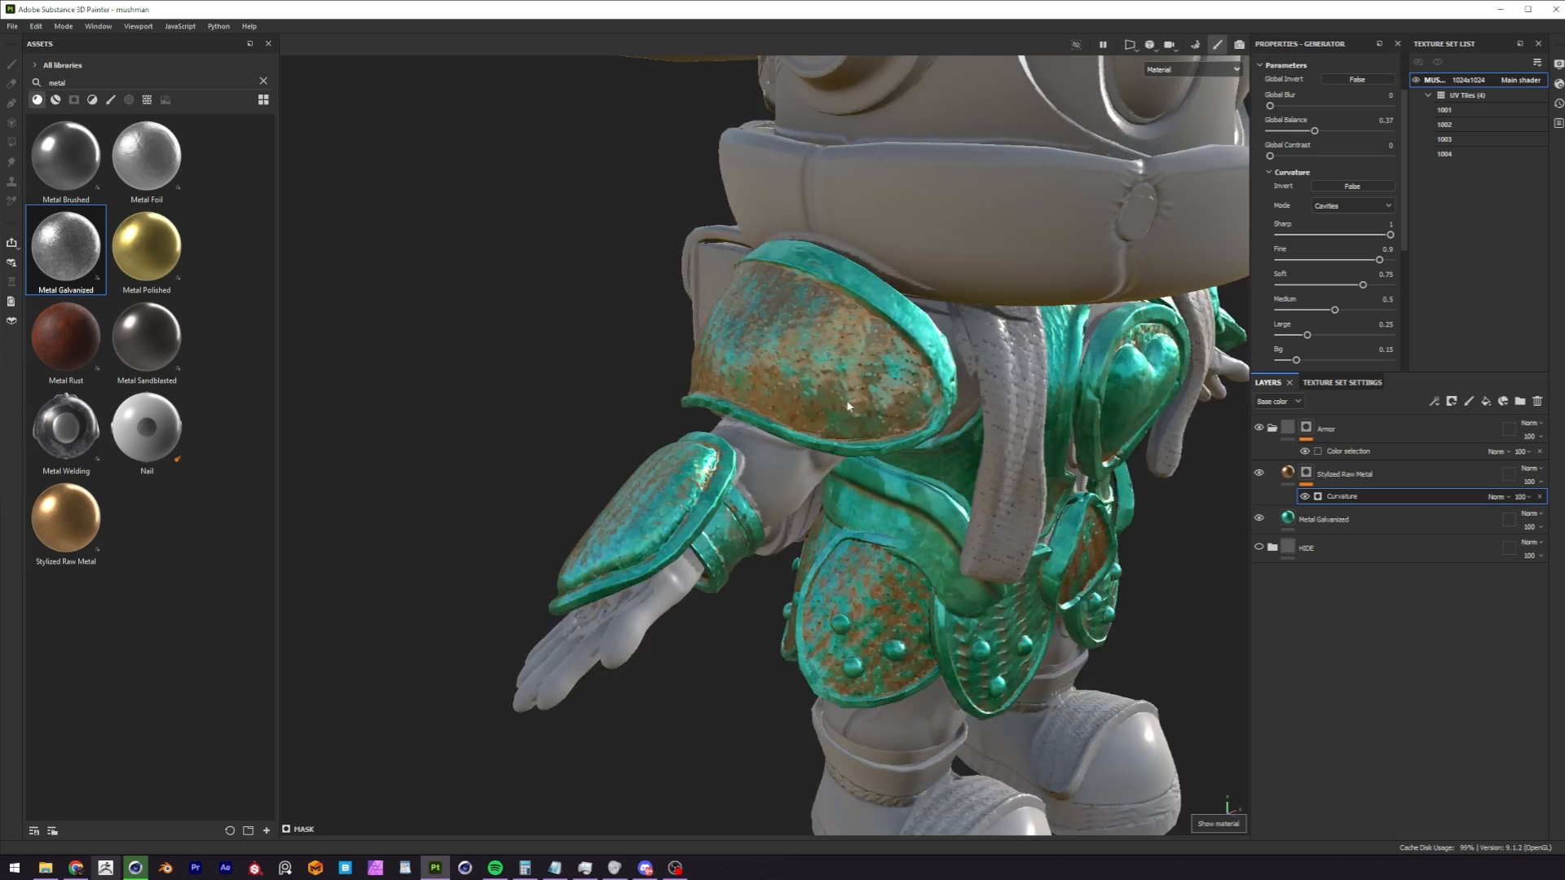
left_click_drag(813, 372, 876, 359, "alt")
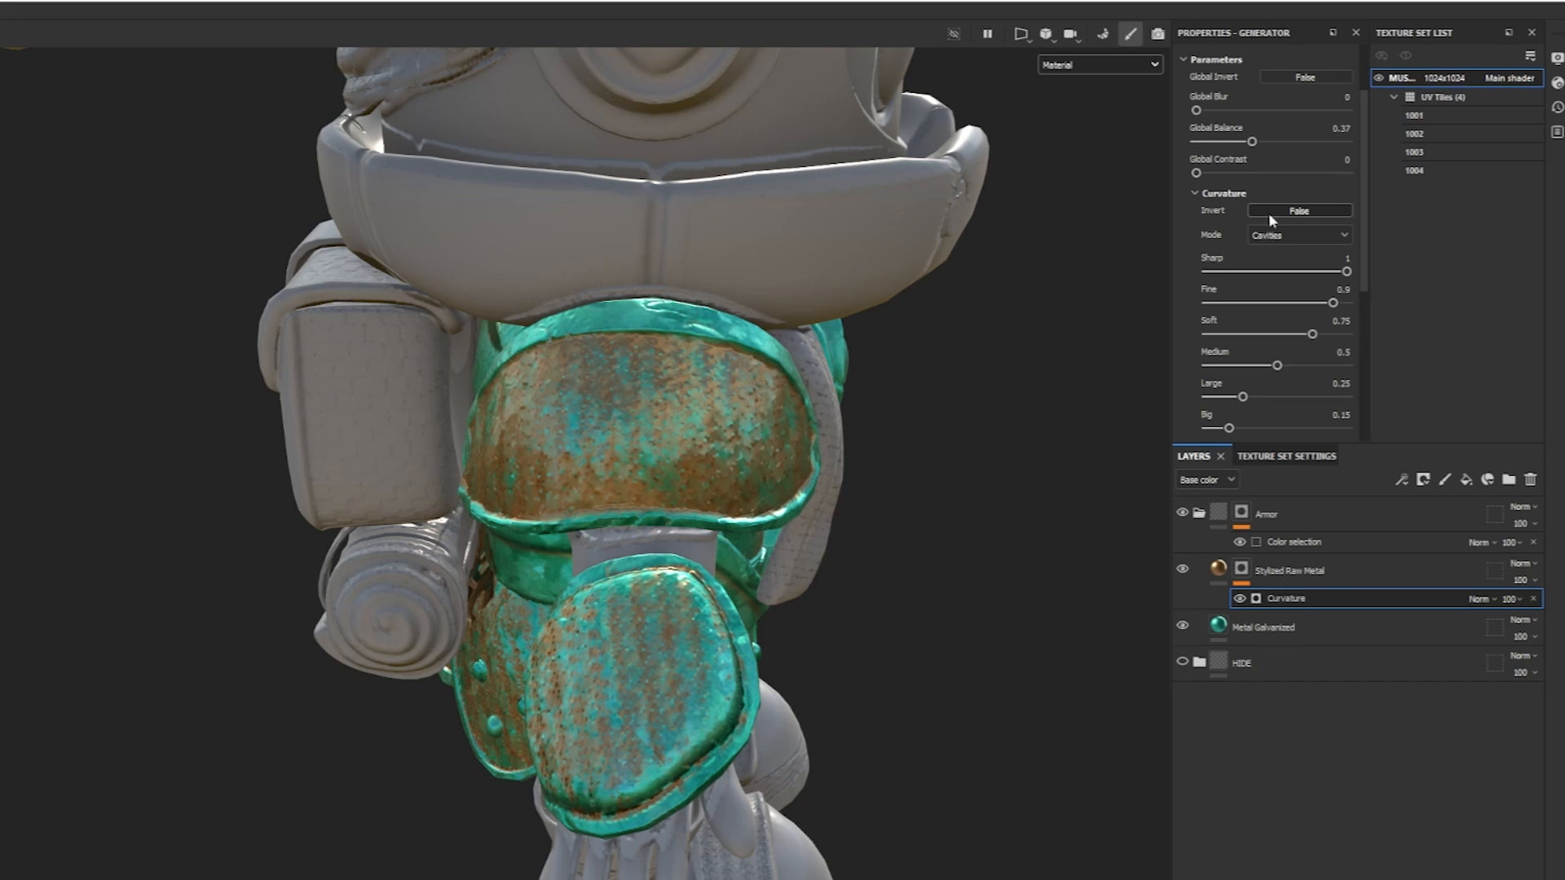
Invert the Curvature parameter and set Sharp to 0.25, Fine 0.27, Soft 1, Medium 0.83, Large 0.76, Big 0.97 and Huge 0.88.
left_click(1299, 211)
left_click_drag(823, 408, 929, 456, "alt")
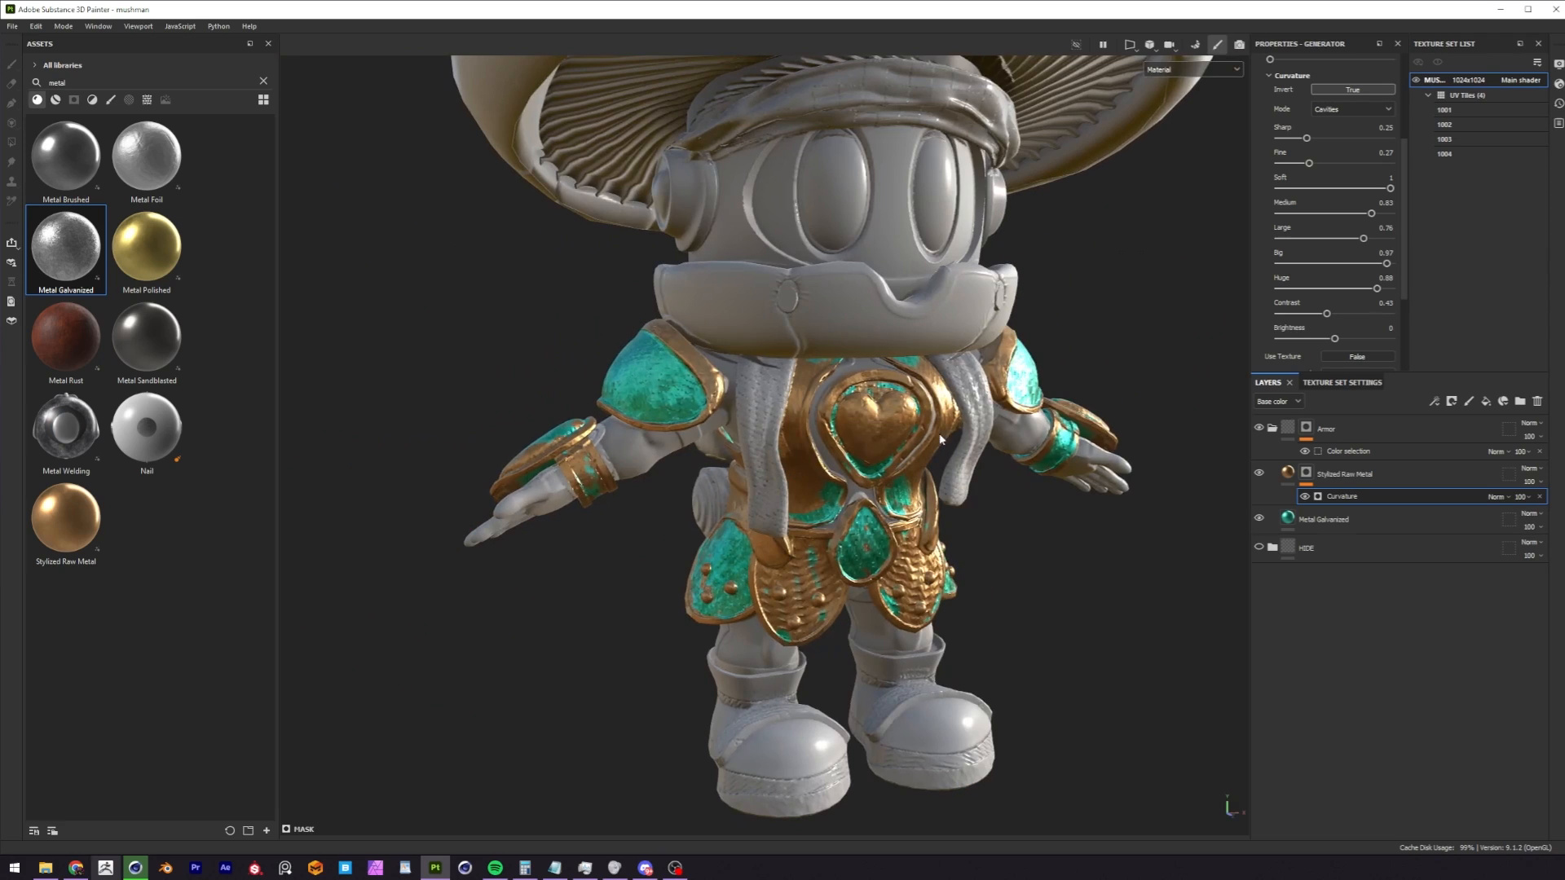
left_click_drag(954, 476, 896, 444, "alt")
middle_click_drag(896, 444, 903, 355, "alt")
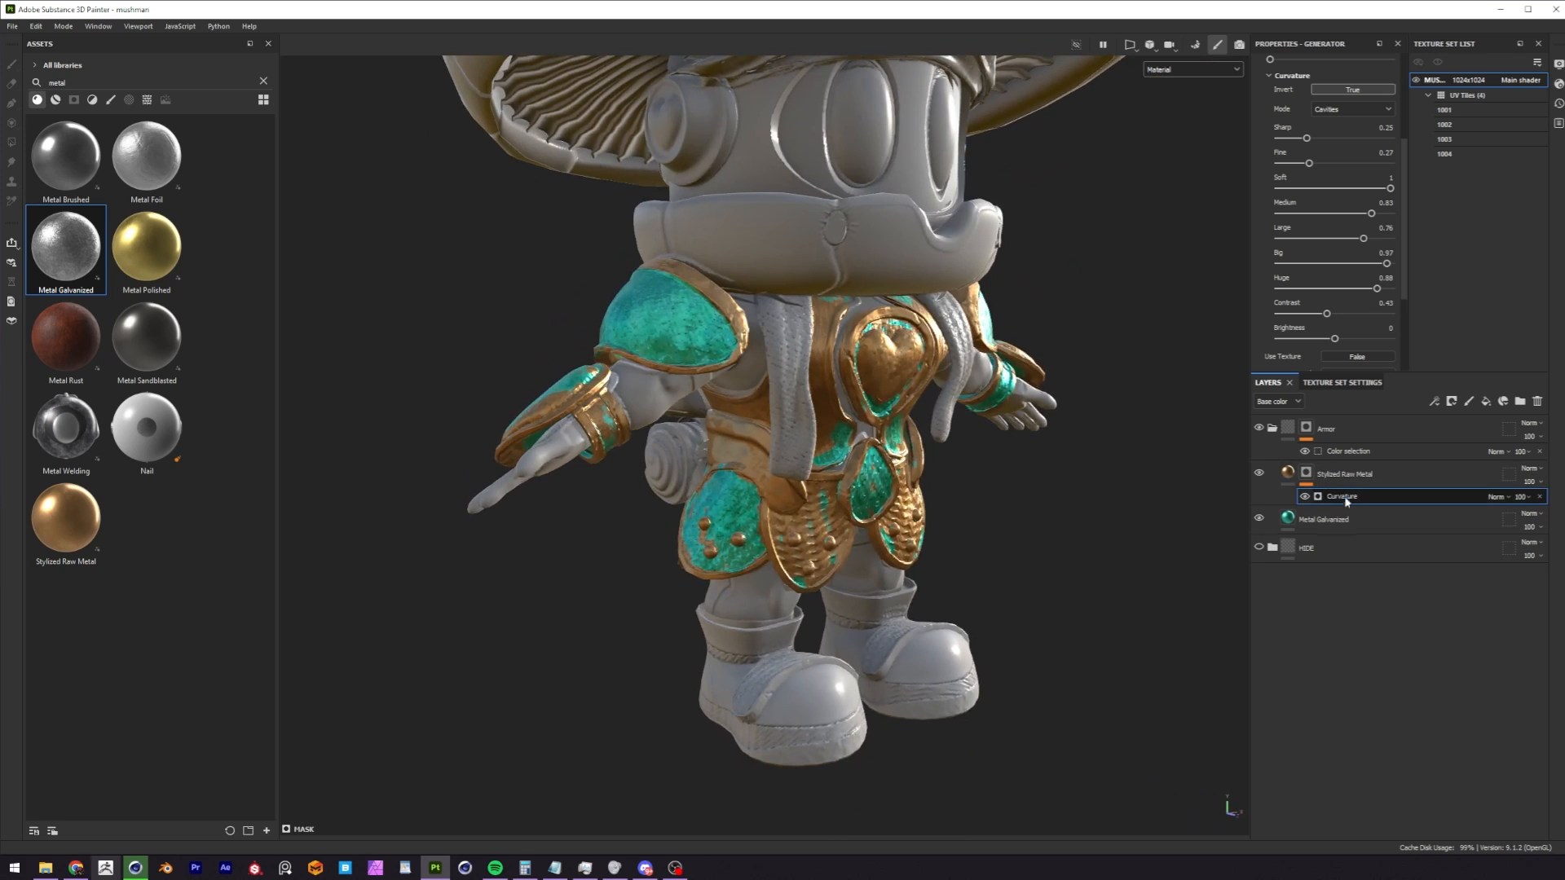
Add a paint effect above the Curvature generator in the Stylized Raw Metal mask and frame the wrist guard.
left_click(1306, 473)
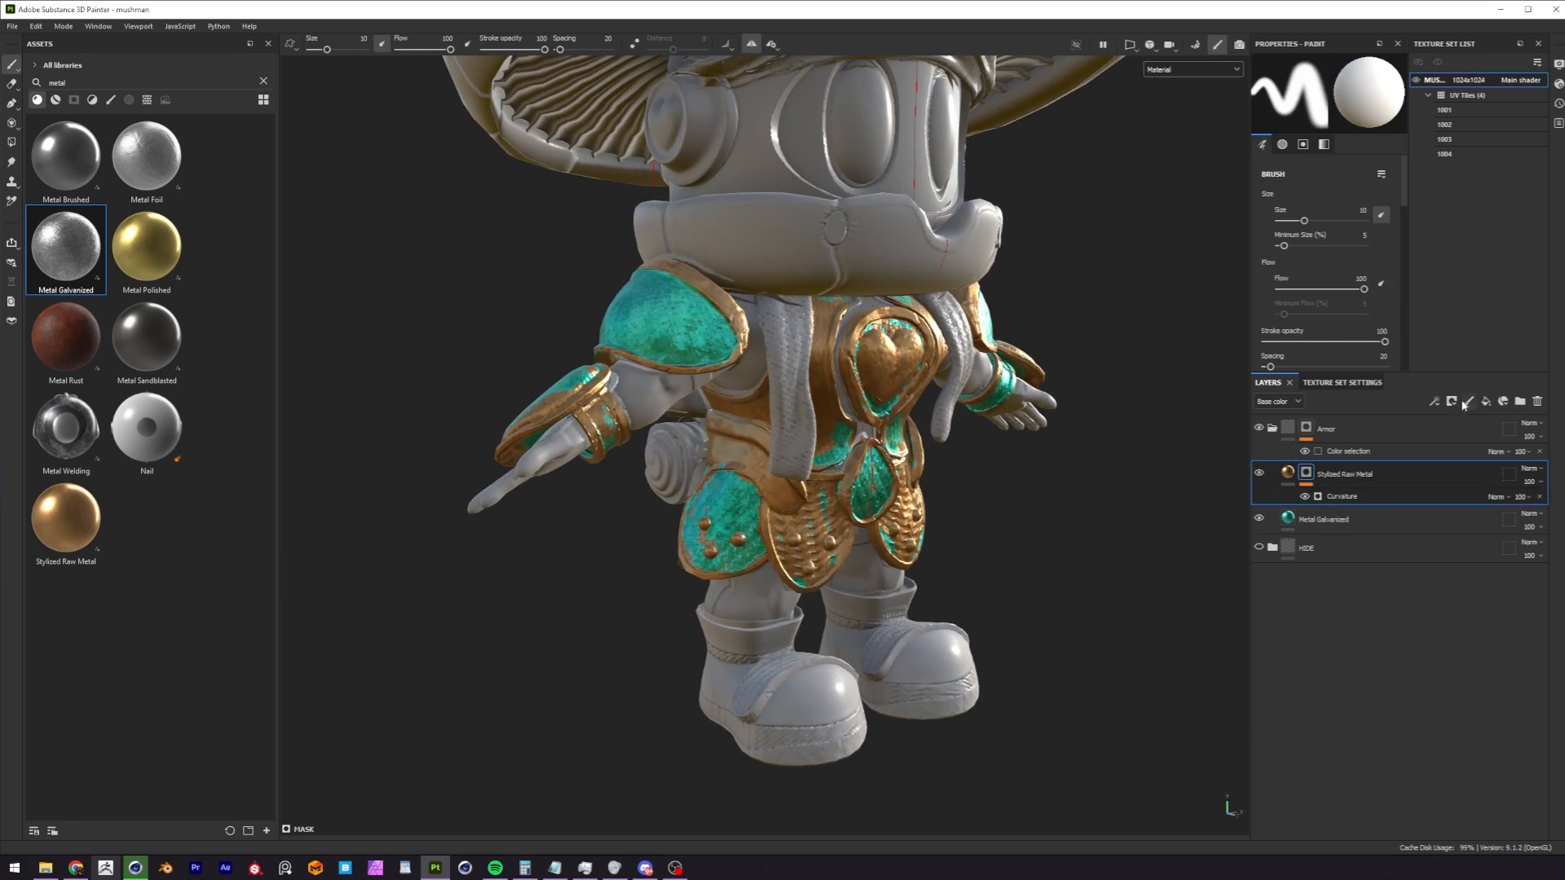
left_click(1434, 401)
left_click(1440, 526)
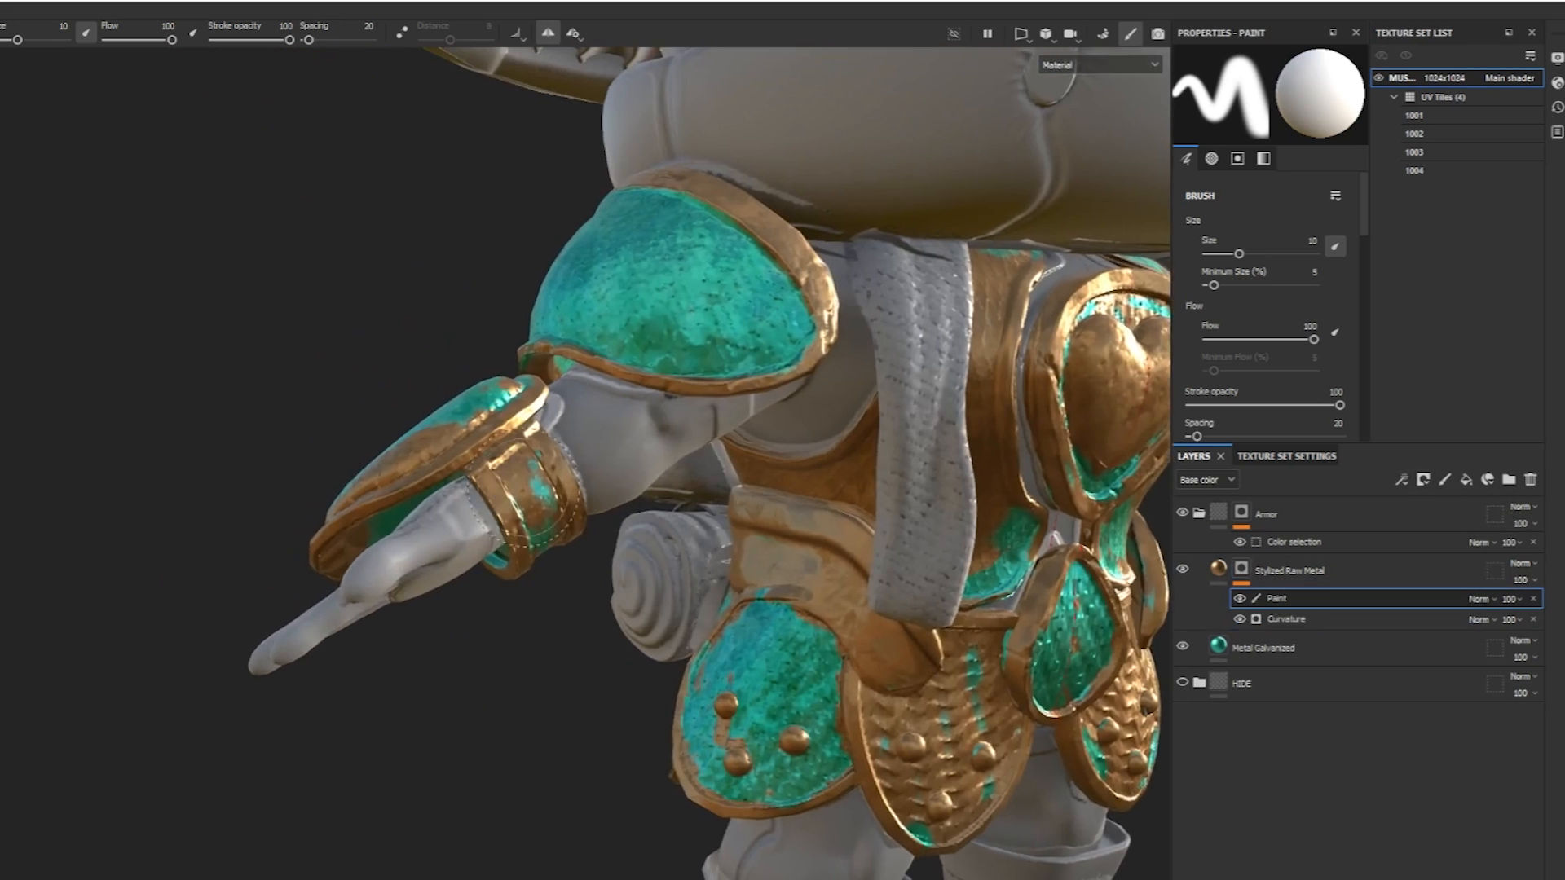
mouse_move(506, 508)
middle_mouse_down("alt")
mouse_move(463, 521)
mouse_move(422, 506)
middle_mouse_up("alt")
left_click_drag(415, 505, 448, 522, "alt")
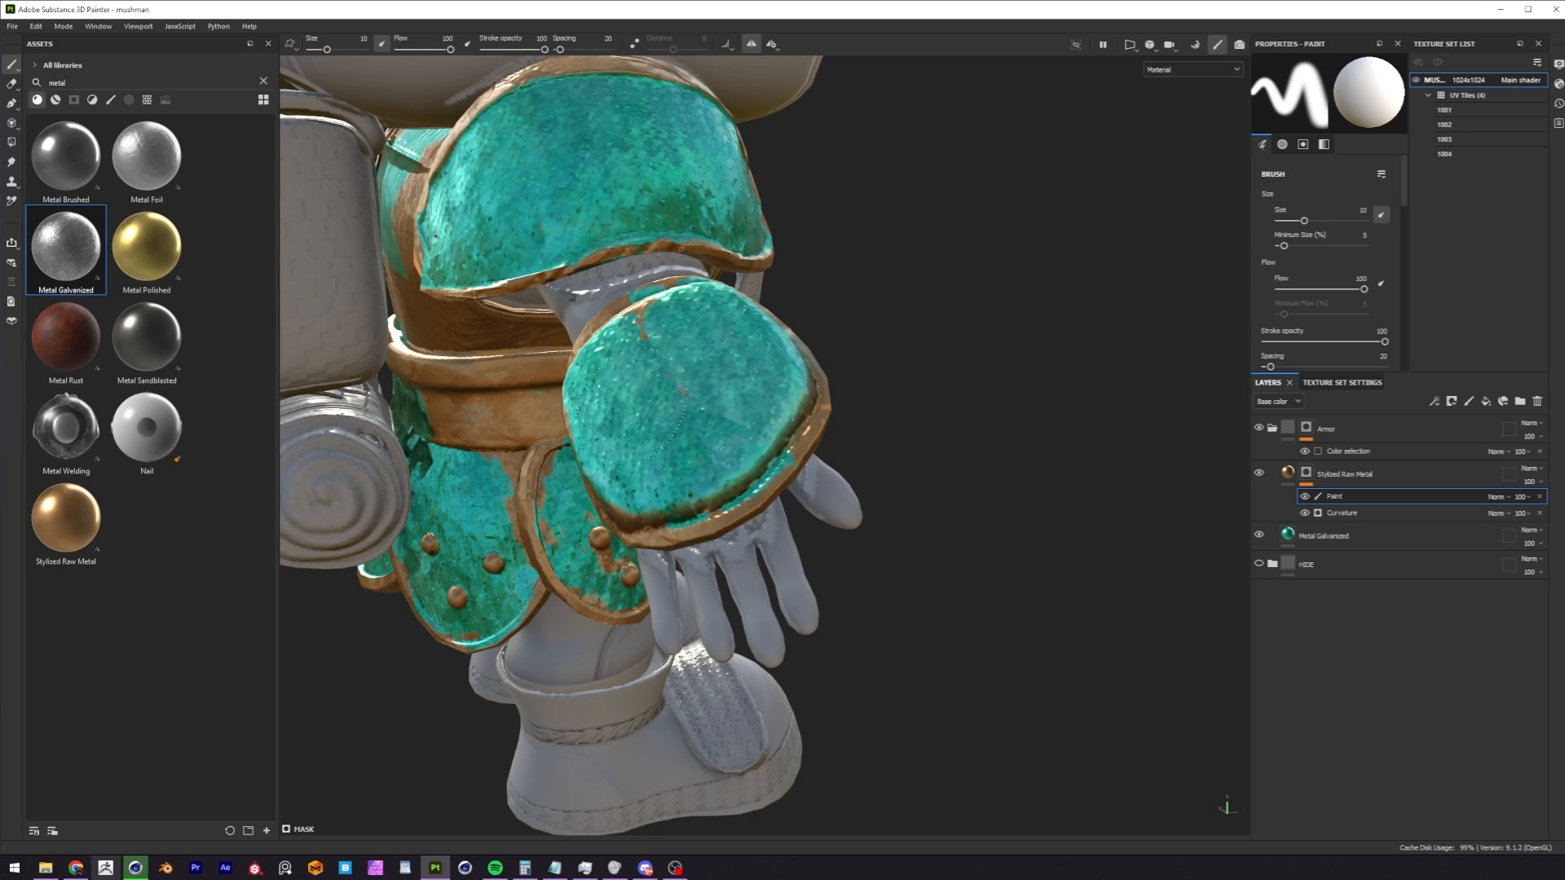
Try scaling the mask brush up to 11.22 and down to 6.57.
key("bracketright")
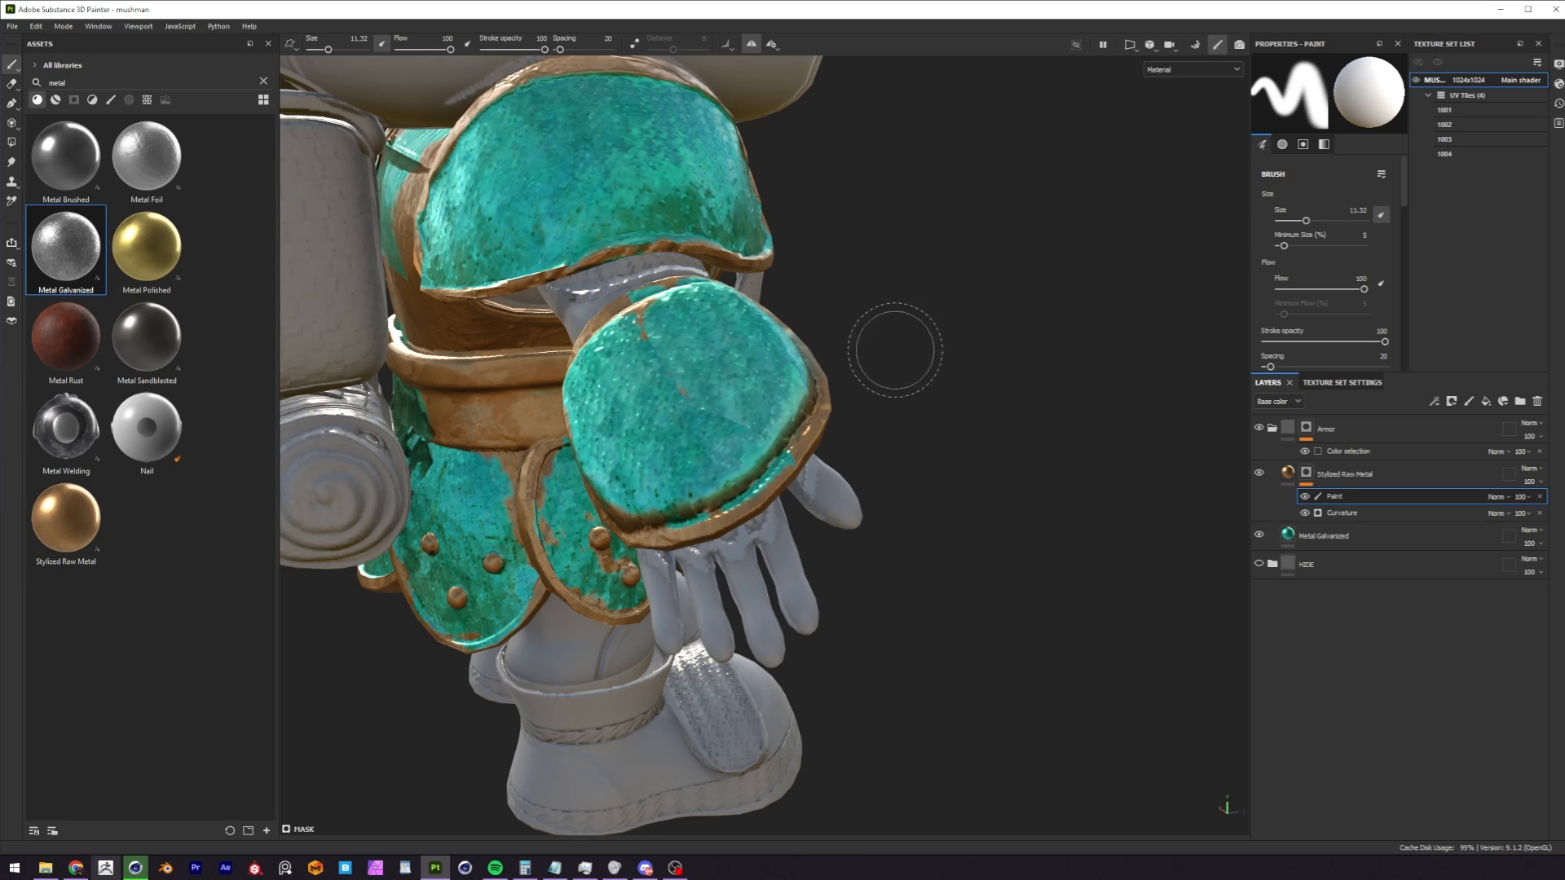
key("bracketleft")
key("bracketleft")
key("bracketleft")
key("bracketleft")
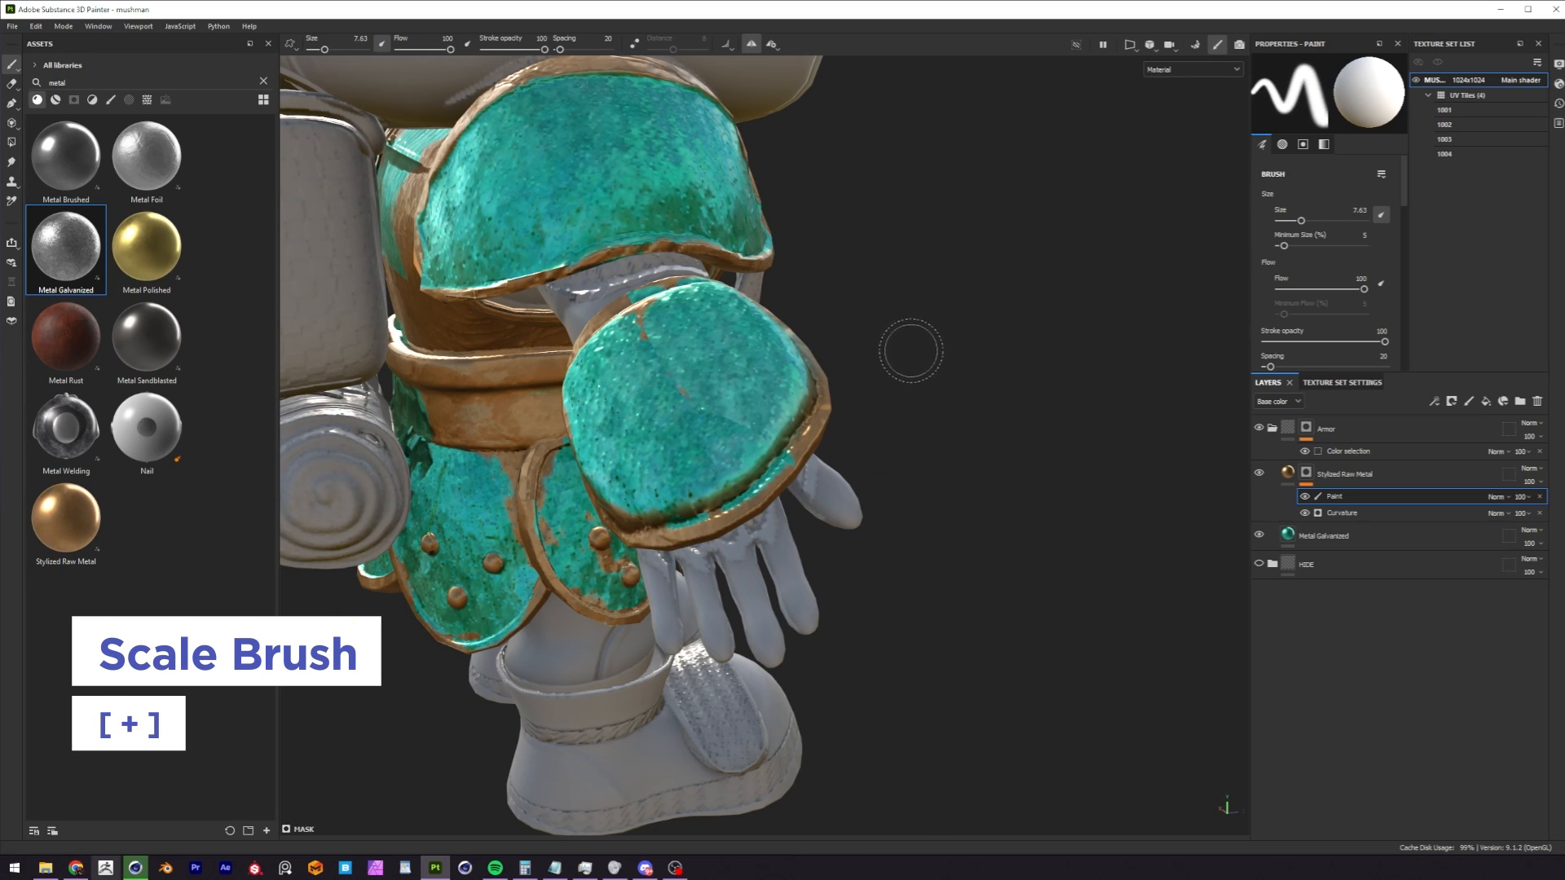
key("bracketleft")
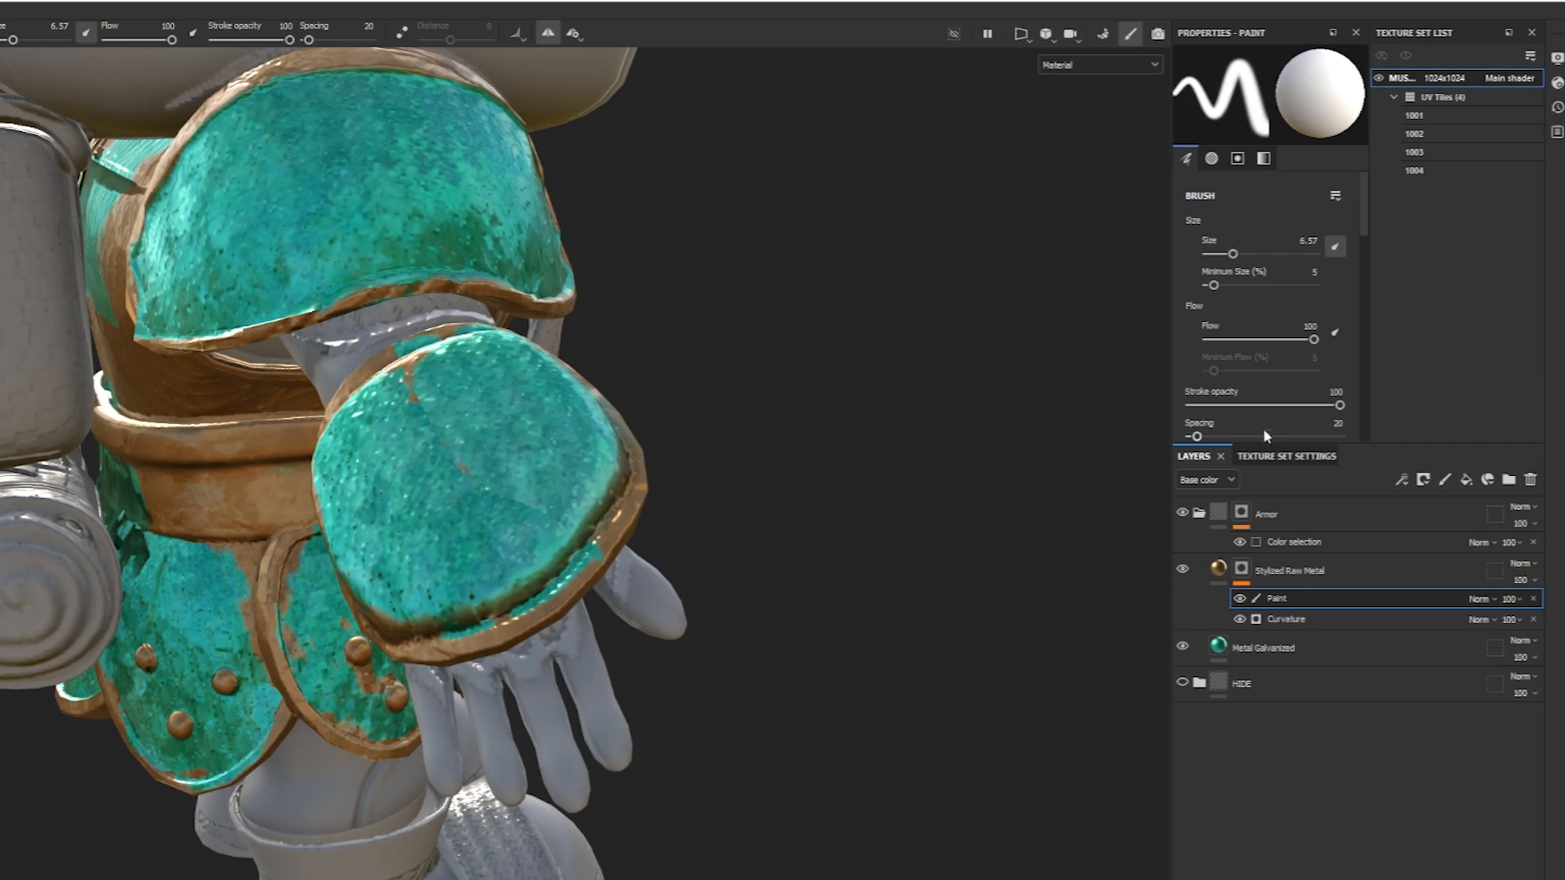
Set the brush size to 4 and review the brush's stroke, jitter, alignment and alpha settings.
left_click(1364, 438)
mouse_move(1363, 285)
left_mouse_down()
mouse_move(1356, 193)
mouse_move(1365, 224)
left_mouse_up()
left_click_drag(1232, 247, 1211, 247)
scroll(1247, 269, "down", 3)
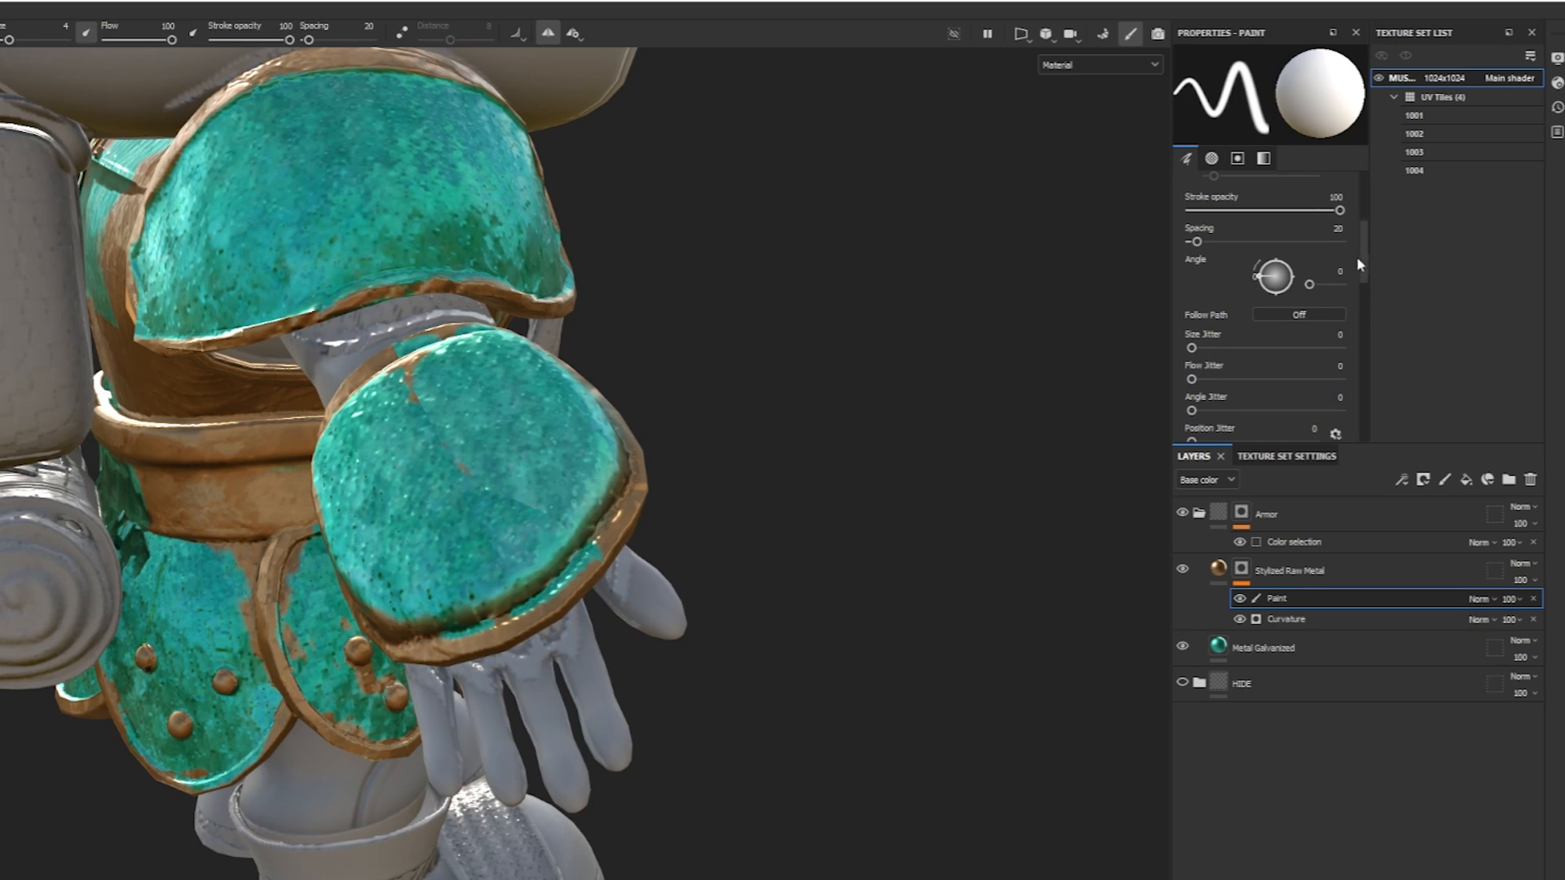
scroll(1353, 285, "down", 5)
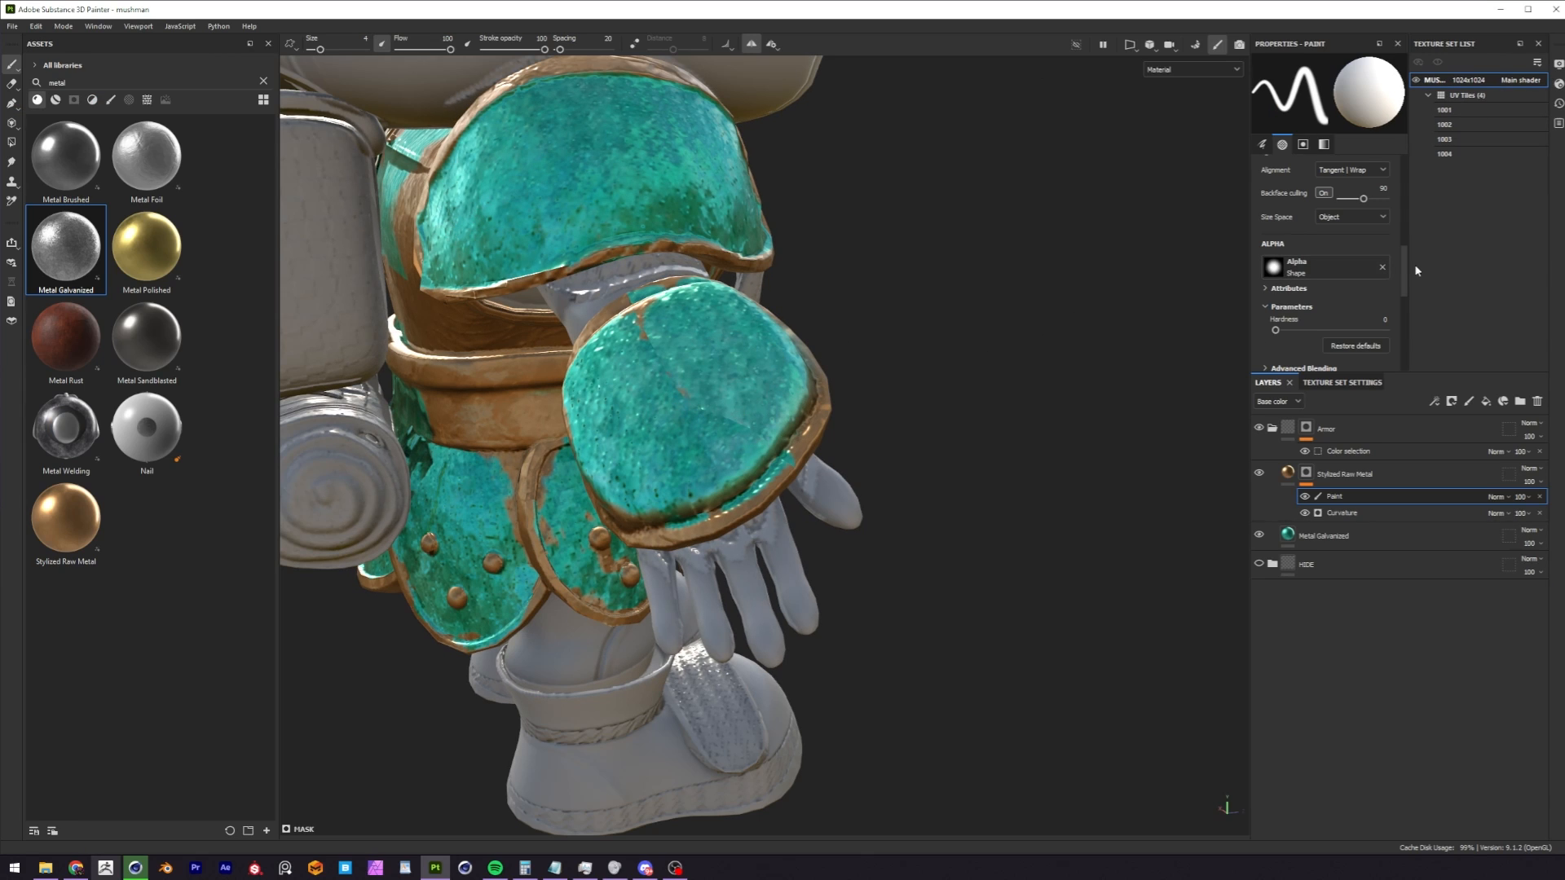
scroll(1405, 262, "up", 5)
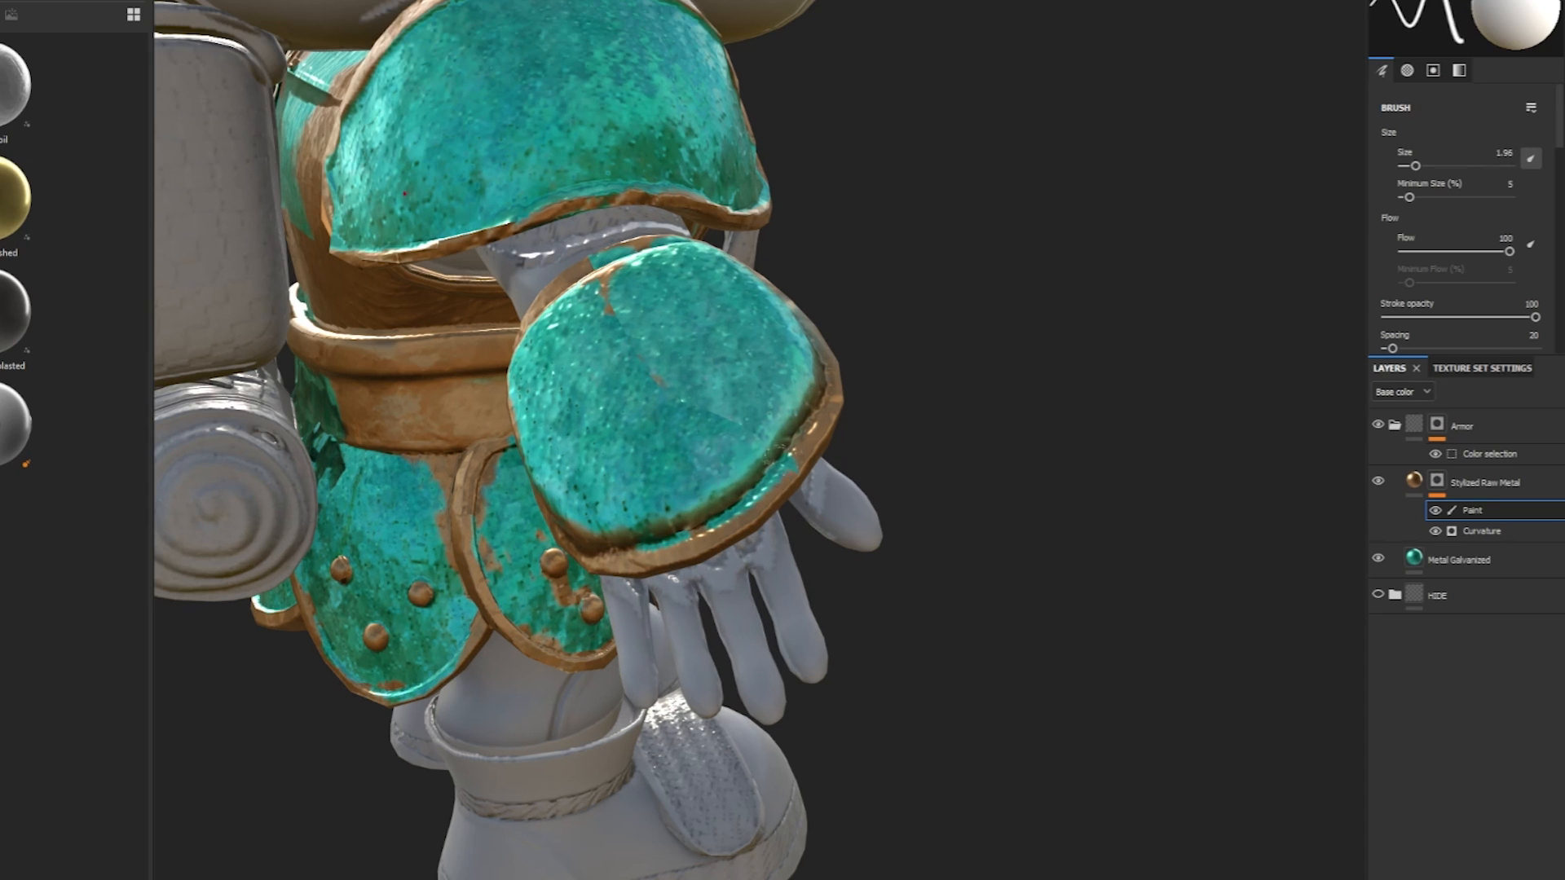
Paint Stylized Raw Metal into the gap along the wrist guard's lower rim with a 1.96 brush, undoing the stray stroke.
left_click_drag(791, 457, 719, 524)
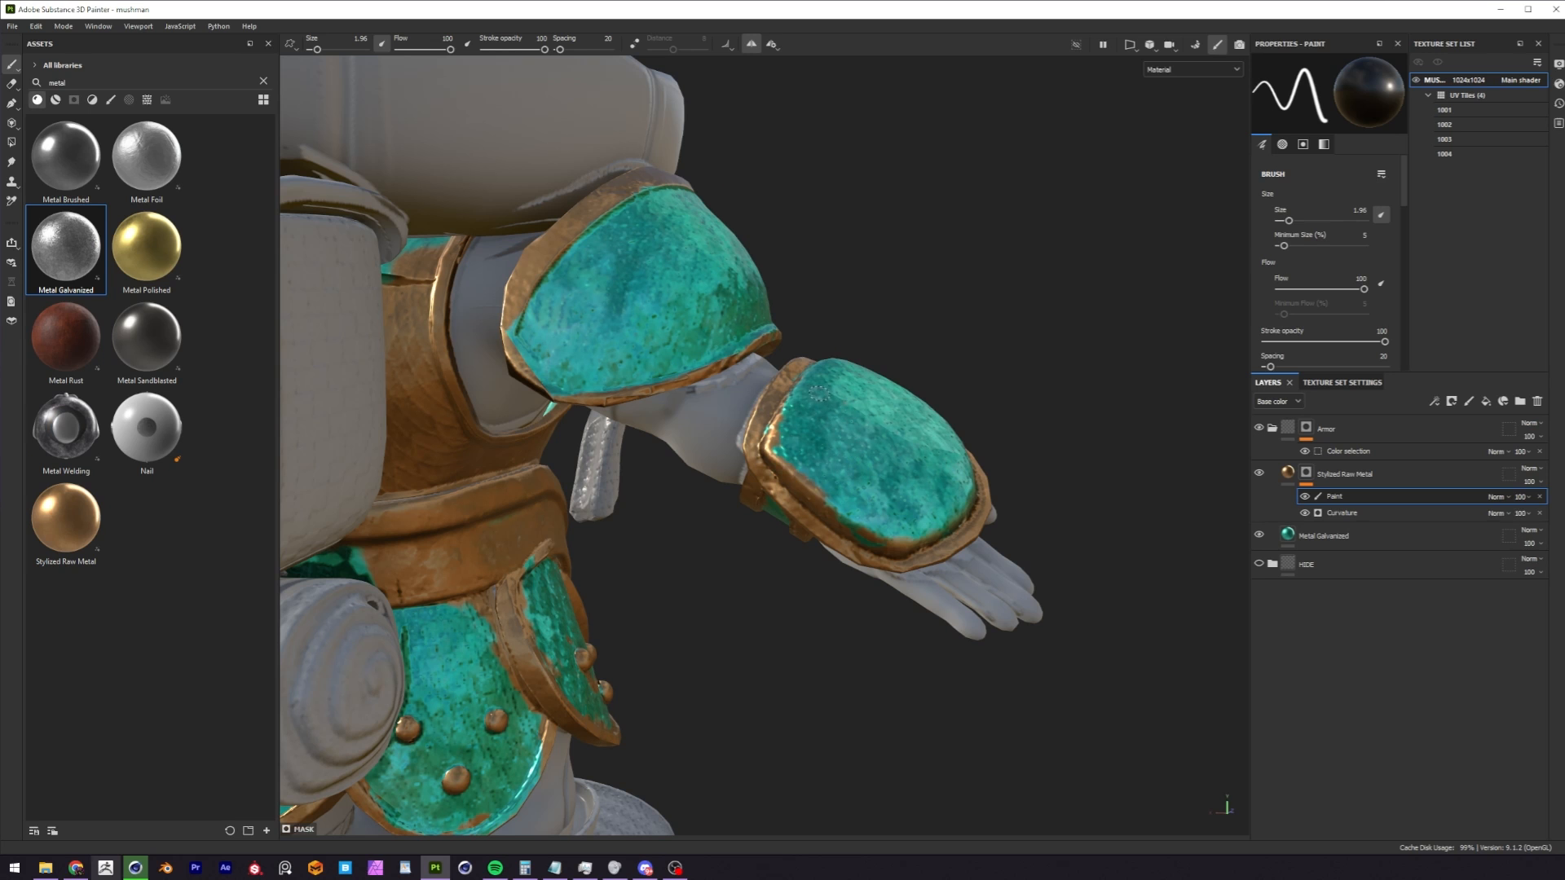
mouse_move(818, 393)
left_mouse_down()
mouse_move(848, 450)
mouse_move(843, 484)
left_mouse_up()
key("ctrl+z")
key("x")
key("x")
key("x")
key("x")
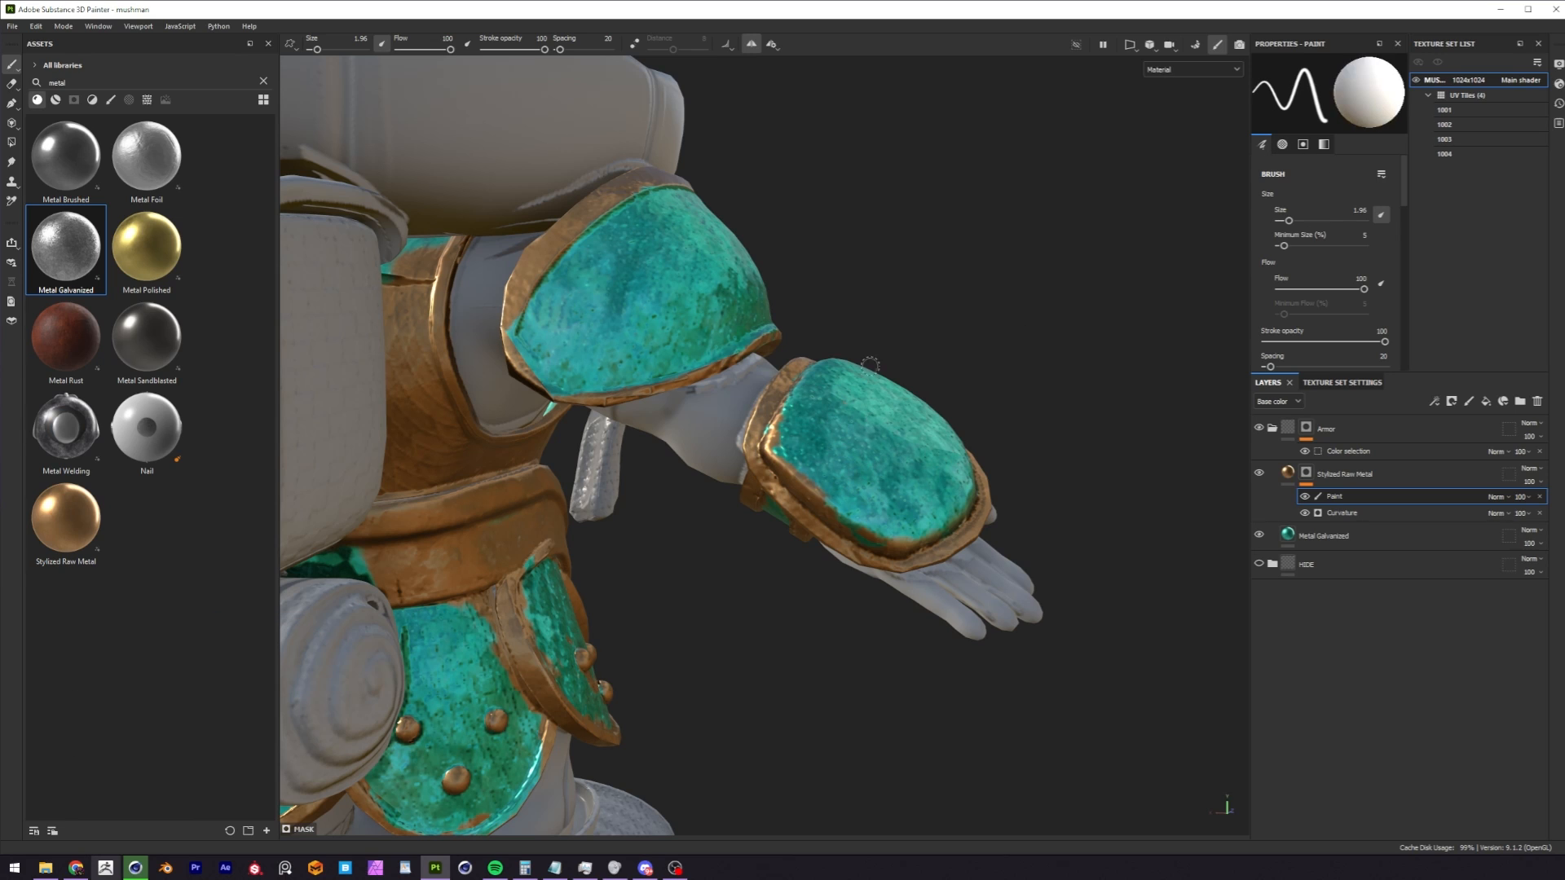
Touch up the Stylized Raw Metal mask around the wrist guard's outer rim, switch the brush to black and inspect the armor.
left_click_drag(856, 366, 982, 489)
mouse_move(982, 489)
left_mouse_down("alt")
mouse_move(1024, 353)
mouse_move(864, 383)
mouse_move(913, 401)
left_mouse_up("alt")
key("x")
right_click_drag(913, 402, 823, 432, "alt")
mouse_move(823, 432)
left_mouse_down("alt")
mouse_move(889, 408)
mouse_move(849, 459)
mouse_move(815, 444)
left_mouse_up("alt")
middle_click_drag(815, 445, 750, 463, "alt")
right_click_drag(749, 462, 1092, 379, "alt")
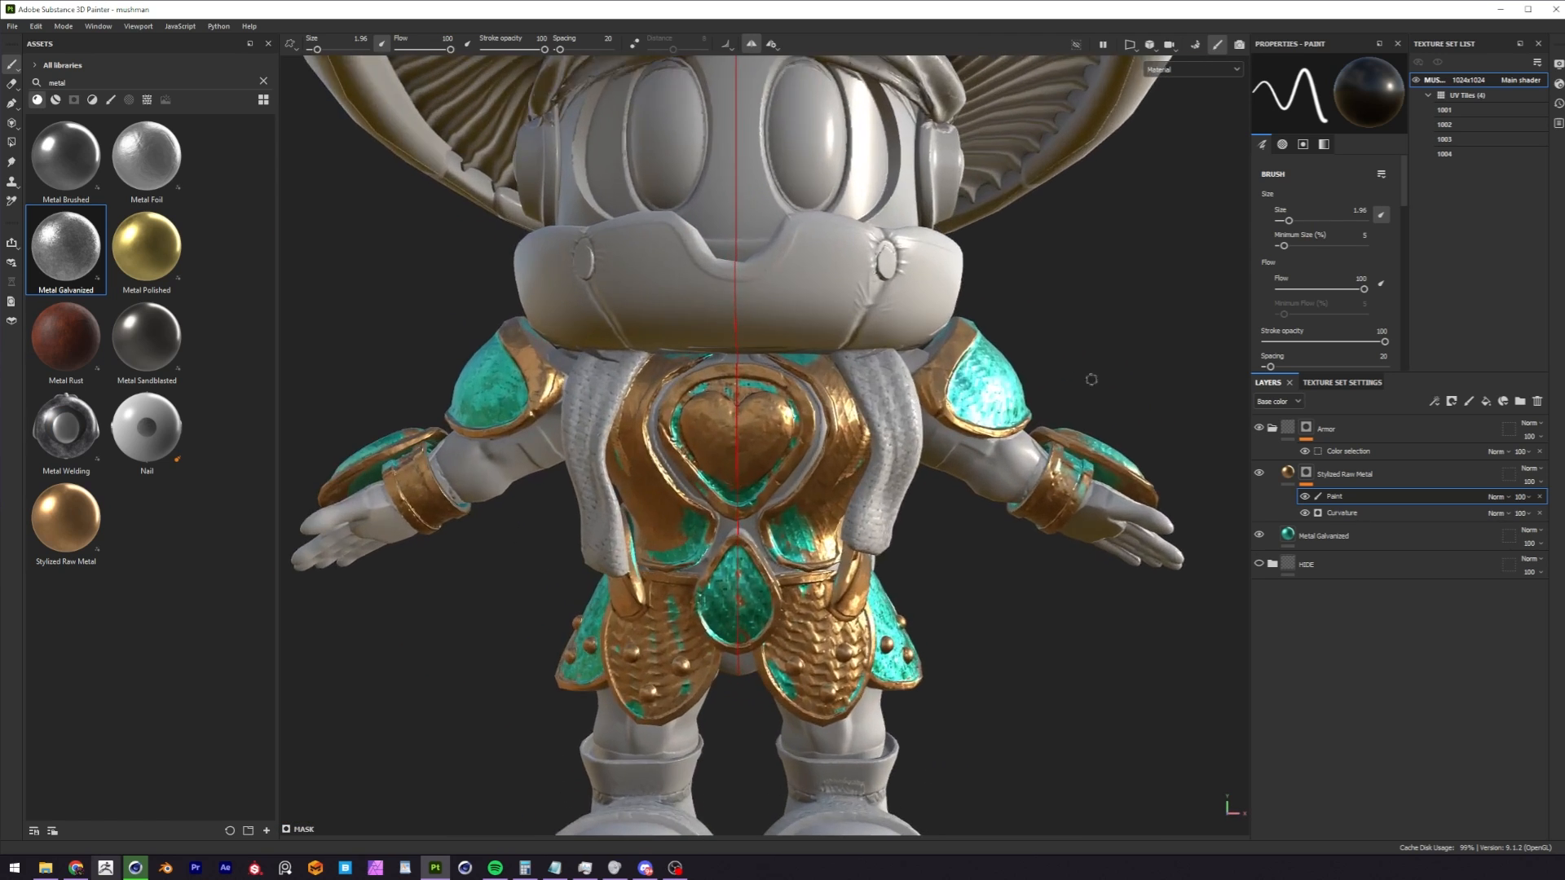
middle_click_drag(1092, 379, 1160, 319, "alt")
left_click_drag(1160, 319, 930, 441, "alt")
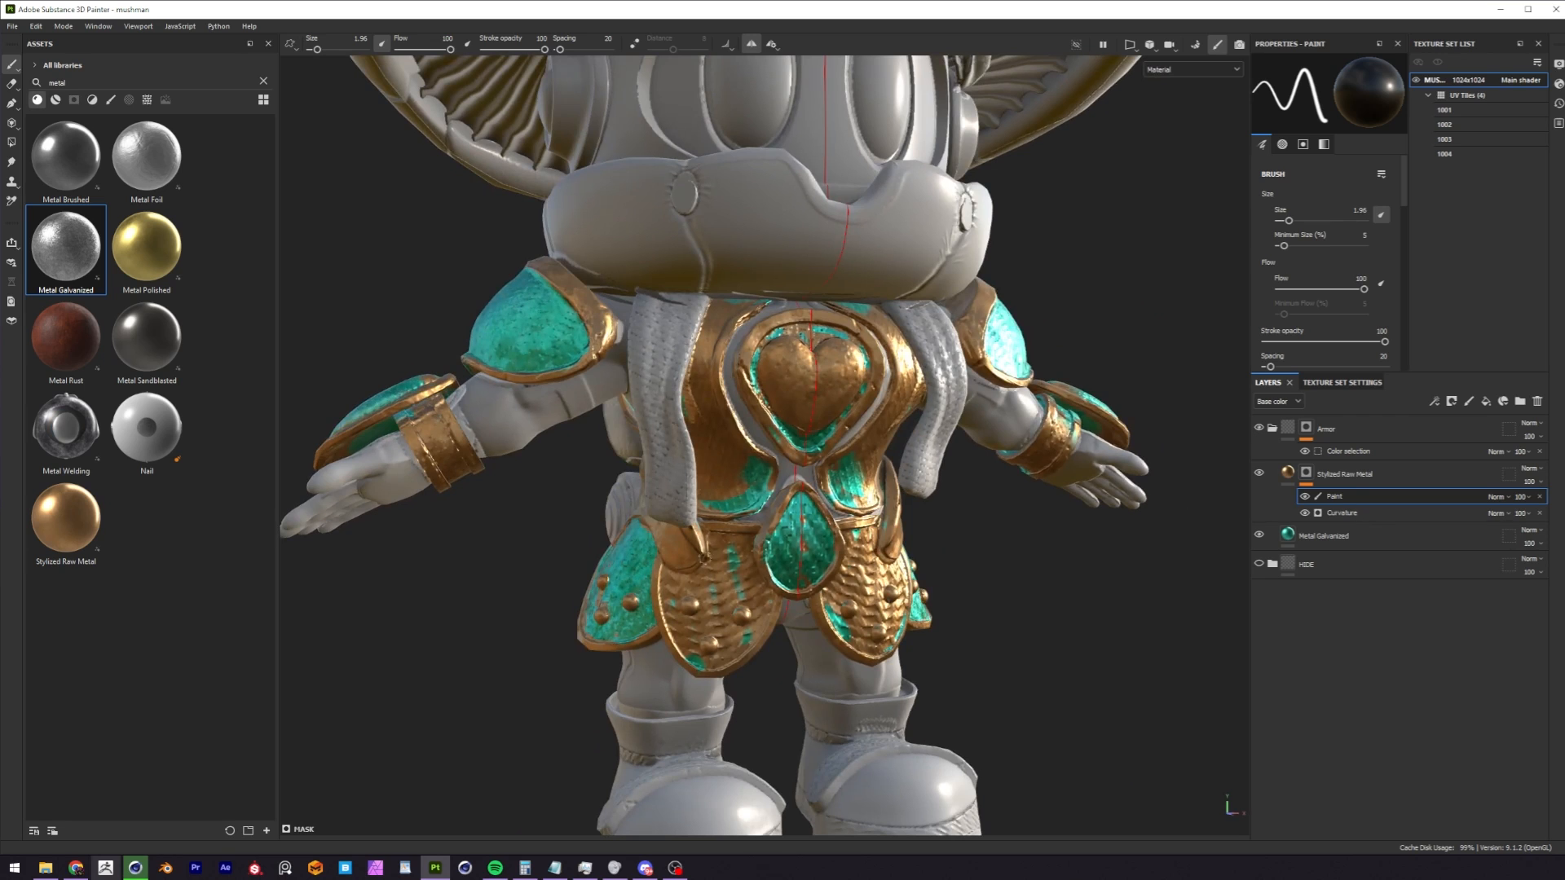
left_click_drag(728, 492, 823, 505, "alt")
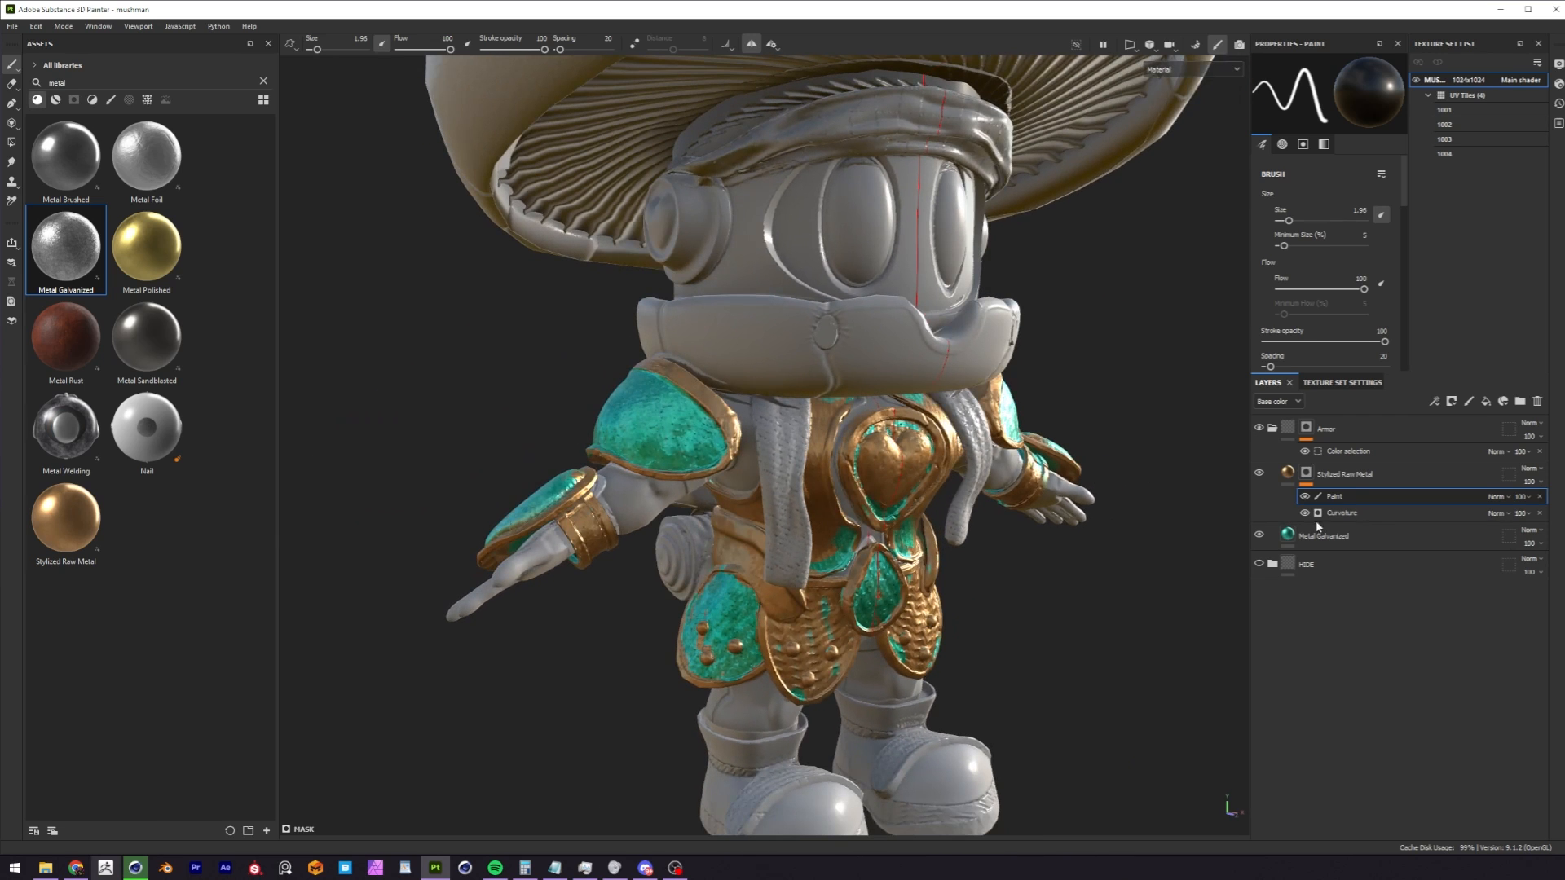
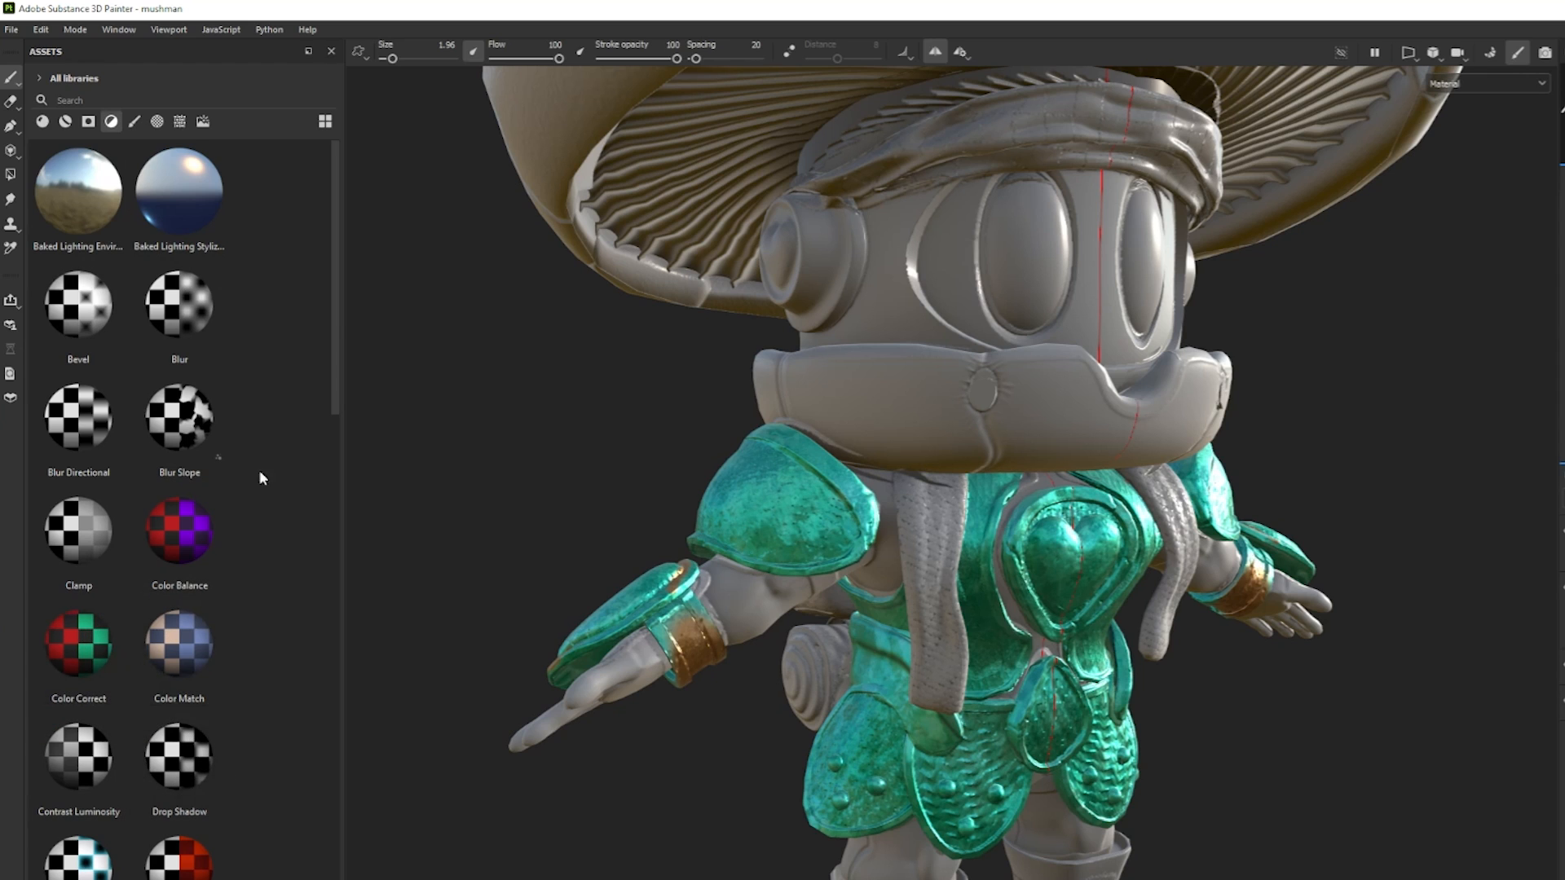
Add the MatFx Peeling Paint filter to the test Armor folder.
scroll(236, 497, "down", 5)
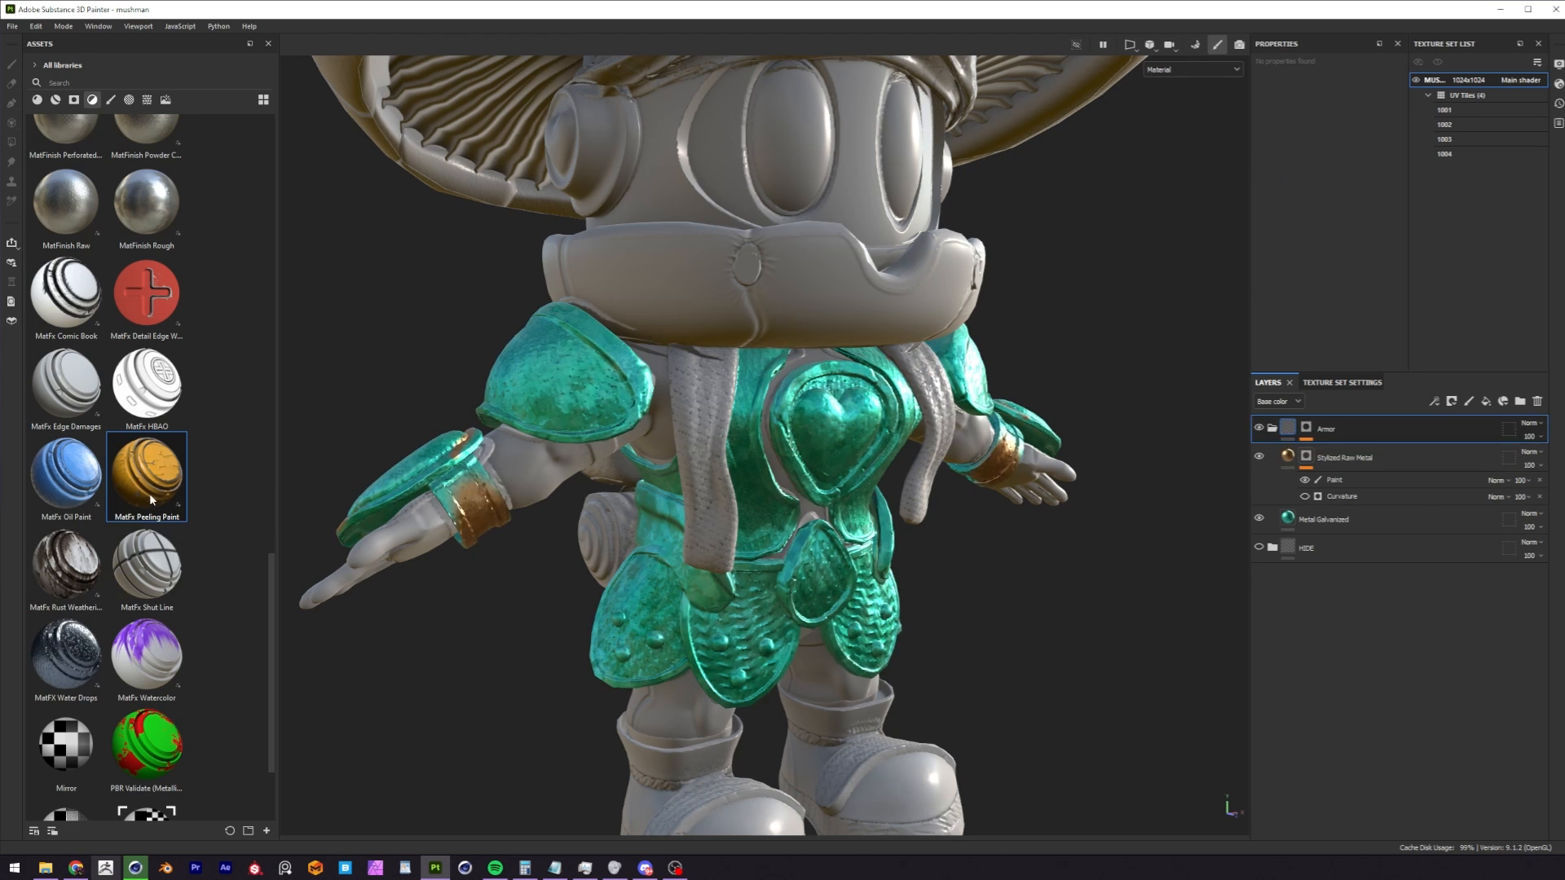
mouse_move(149, 492)
left_mouse_down()
mouse_move(453, 512)
mouse_move(1340, 459)
mouse_move(1377, 484)
mouse_move(1292, 443)
mouse_move(1286, 519)
mouse_move(1286, 430)
left_mouse_up()
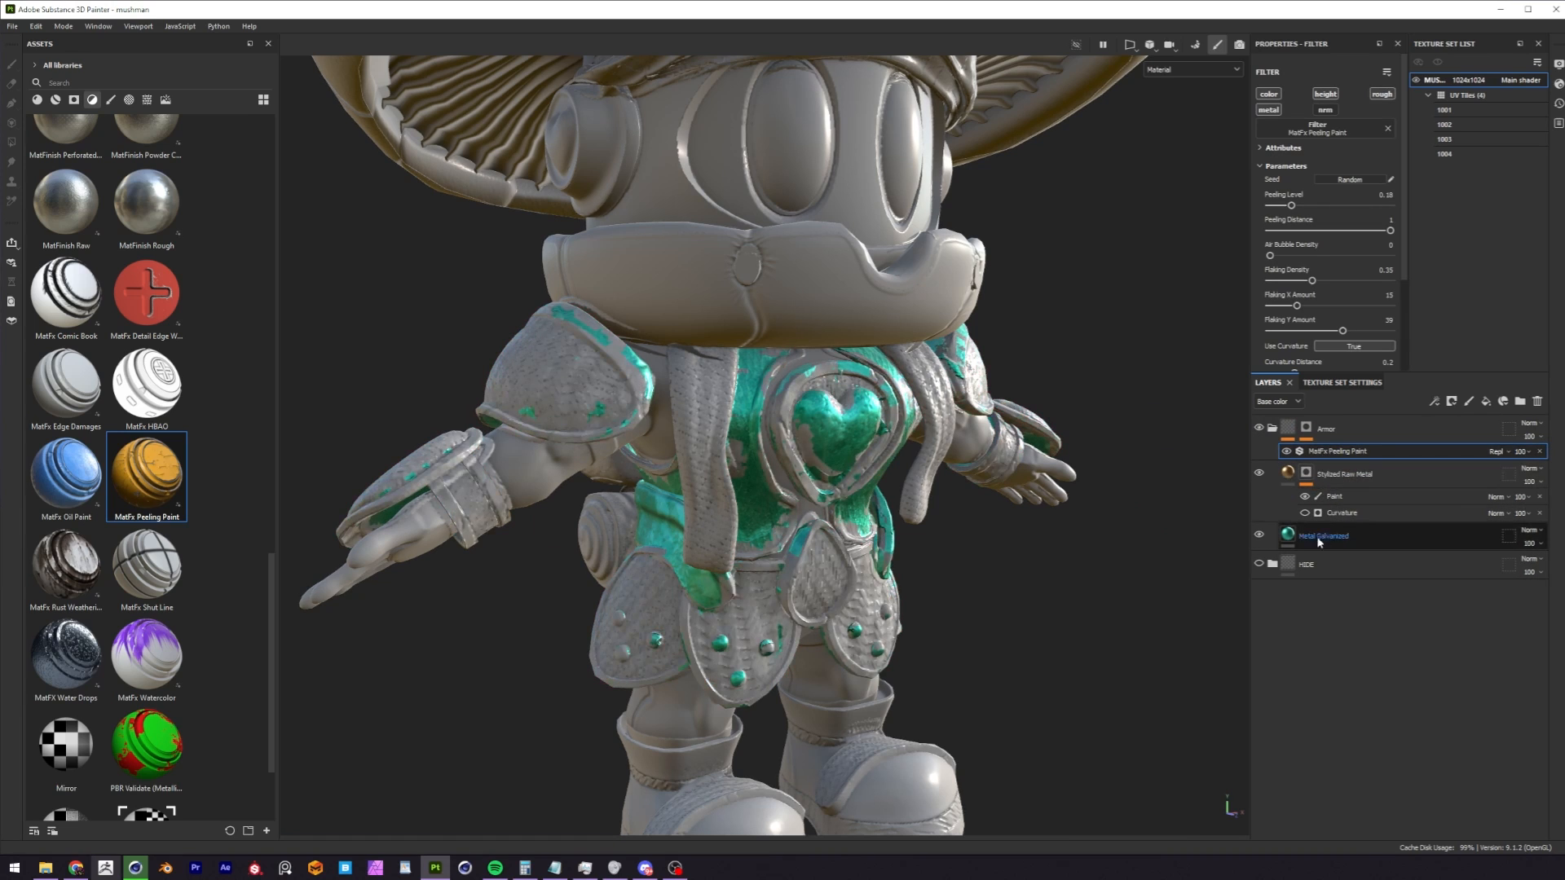
scroll(1405, 181, "down", 2)
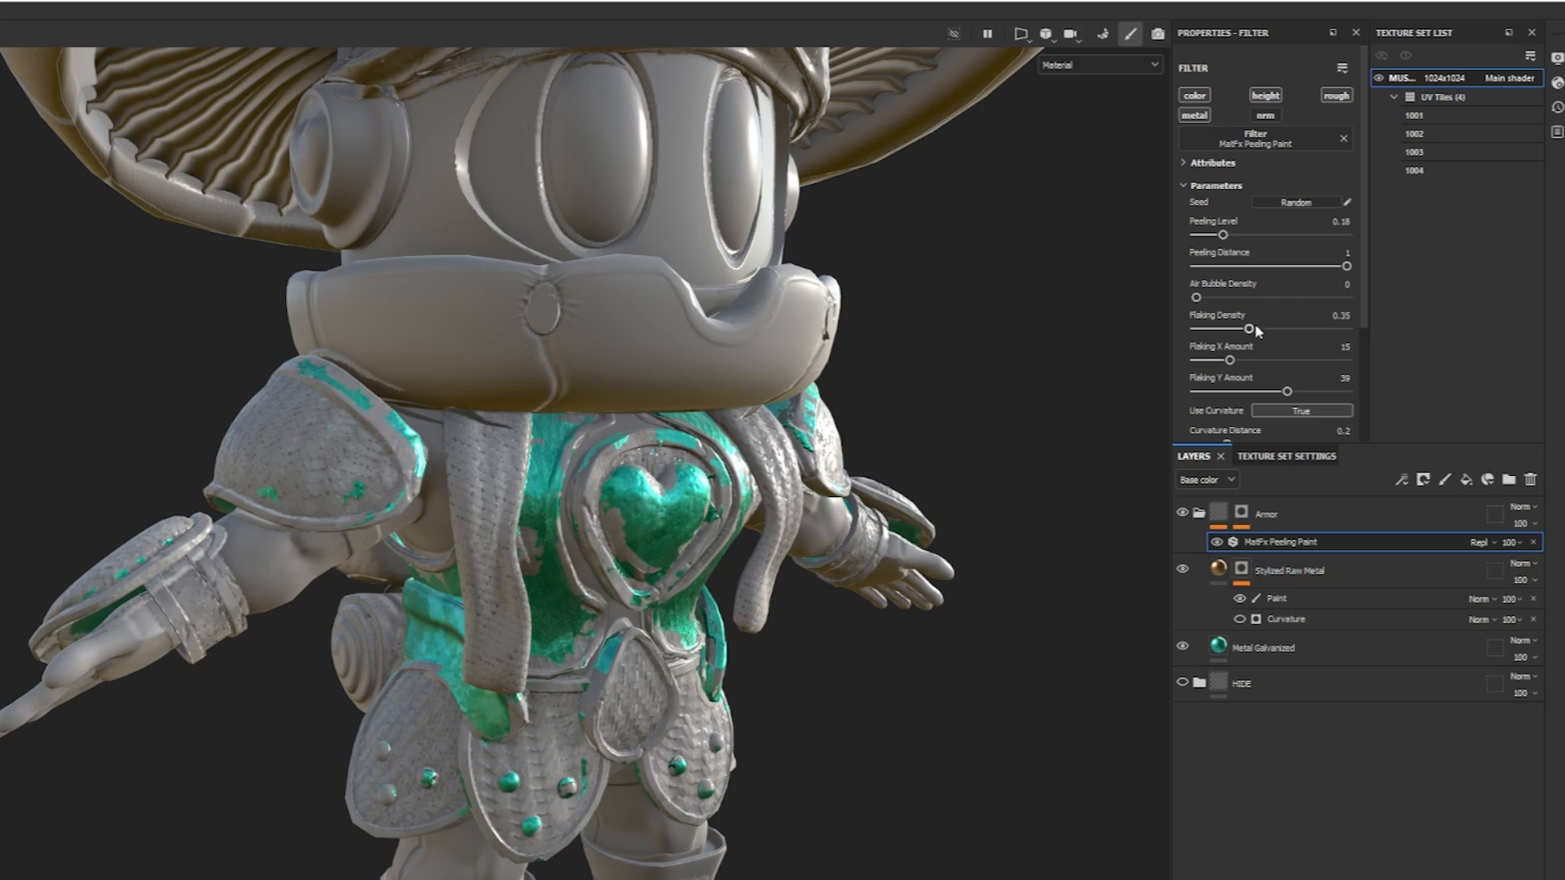
Set the Peeling Paint filter's Flaking Density to 0.84 and Air Bubble Density to 0.54, and inspect the effect on the chest armor.
left_click_drag(1255, 332, 1328, 342)
left_click_drag(1197, 298, 1266, 297)
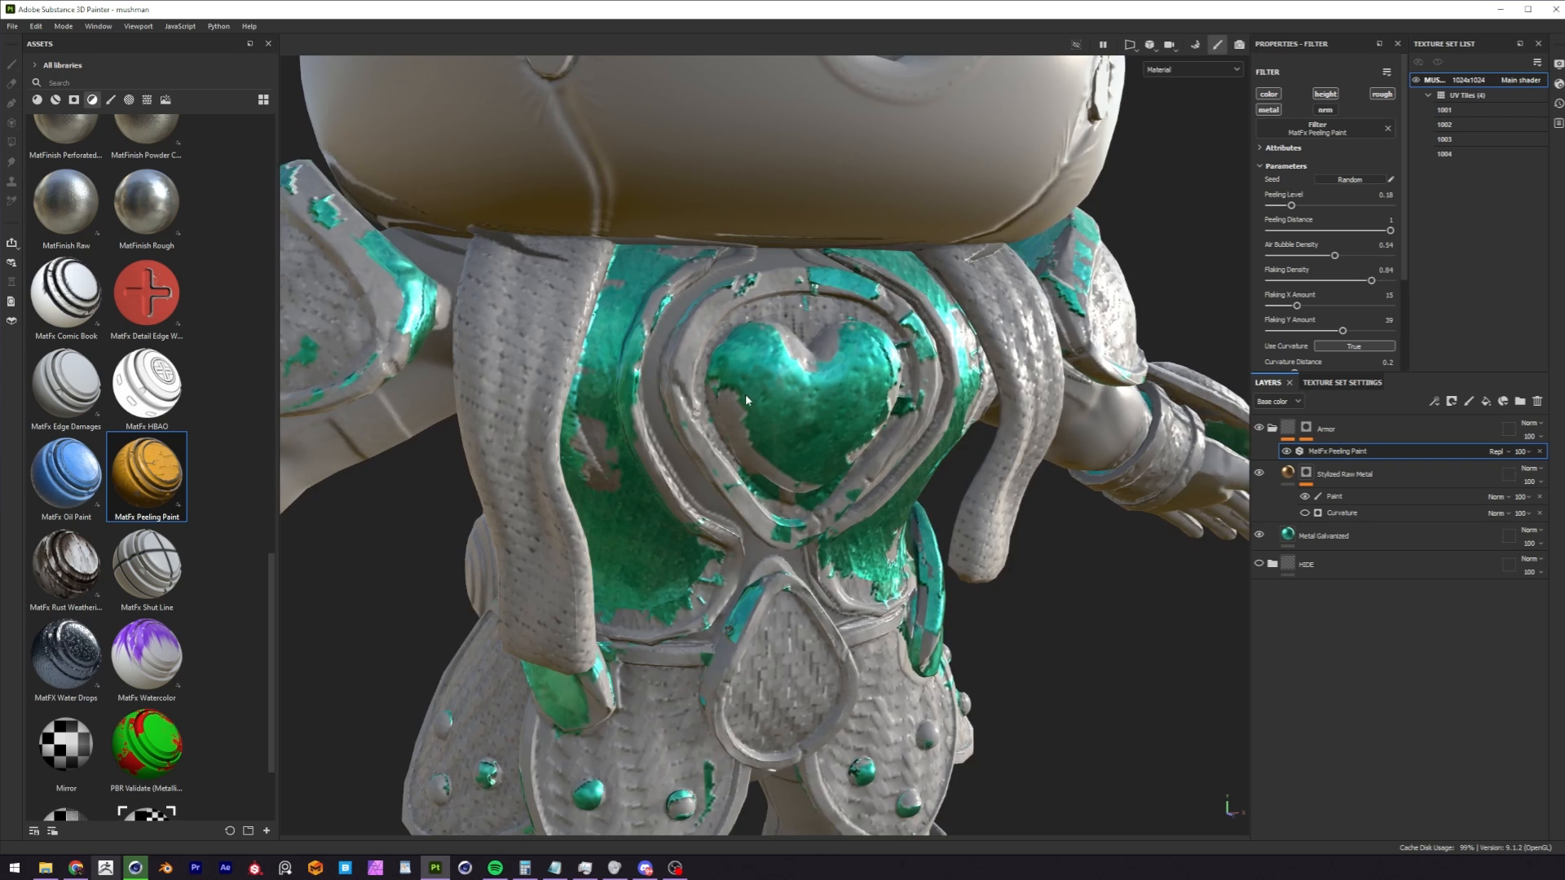
mouse_move(744, 394)
left_mouse_down("alt")
mouse_move(769, 398)
mouse_move(750, 421)
mouse_move(742, 409)
left_mouse_up("alt")
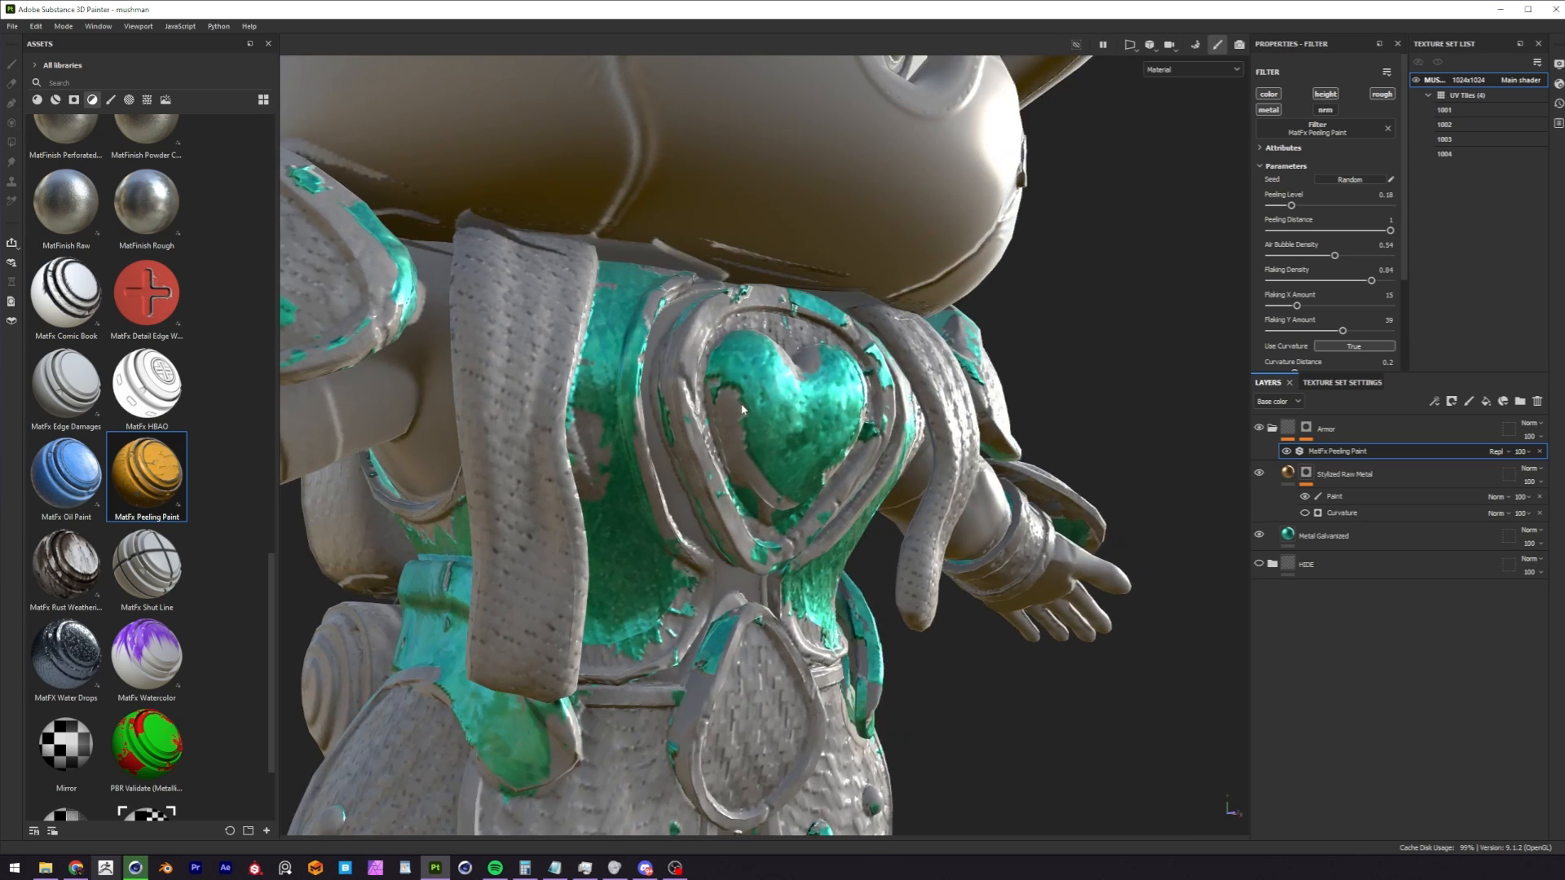
right_click_drag(778, 430, 482, 517, "alt")
left_click_drag(481, 517, 457, 505, "alt")
right_click_drag(823, 383, 737, 422, "alt")
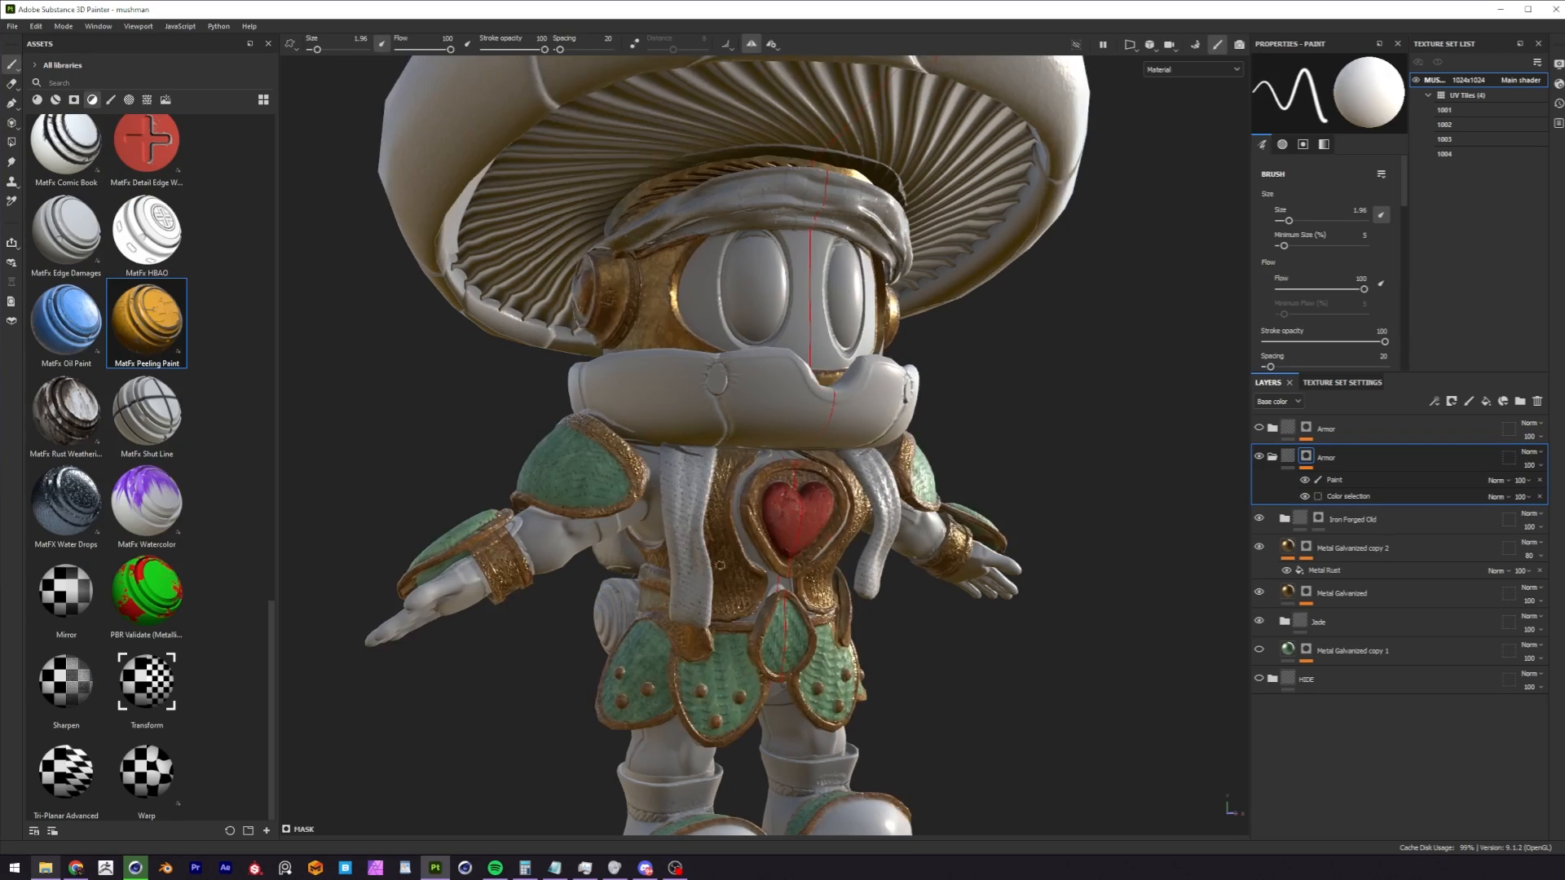
Inspect the finished green, bronze and red armor from the front and expand its Armor folder to review the layers.
mouse_move(1018, 489)
left_mouse_down("alt")
mouse_move(1202, 546)
mouse_move(725, 562)
left_mouse_up("alt")
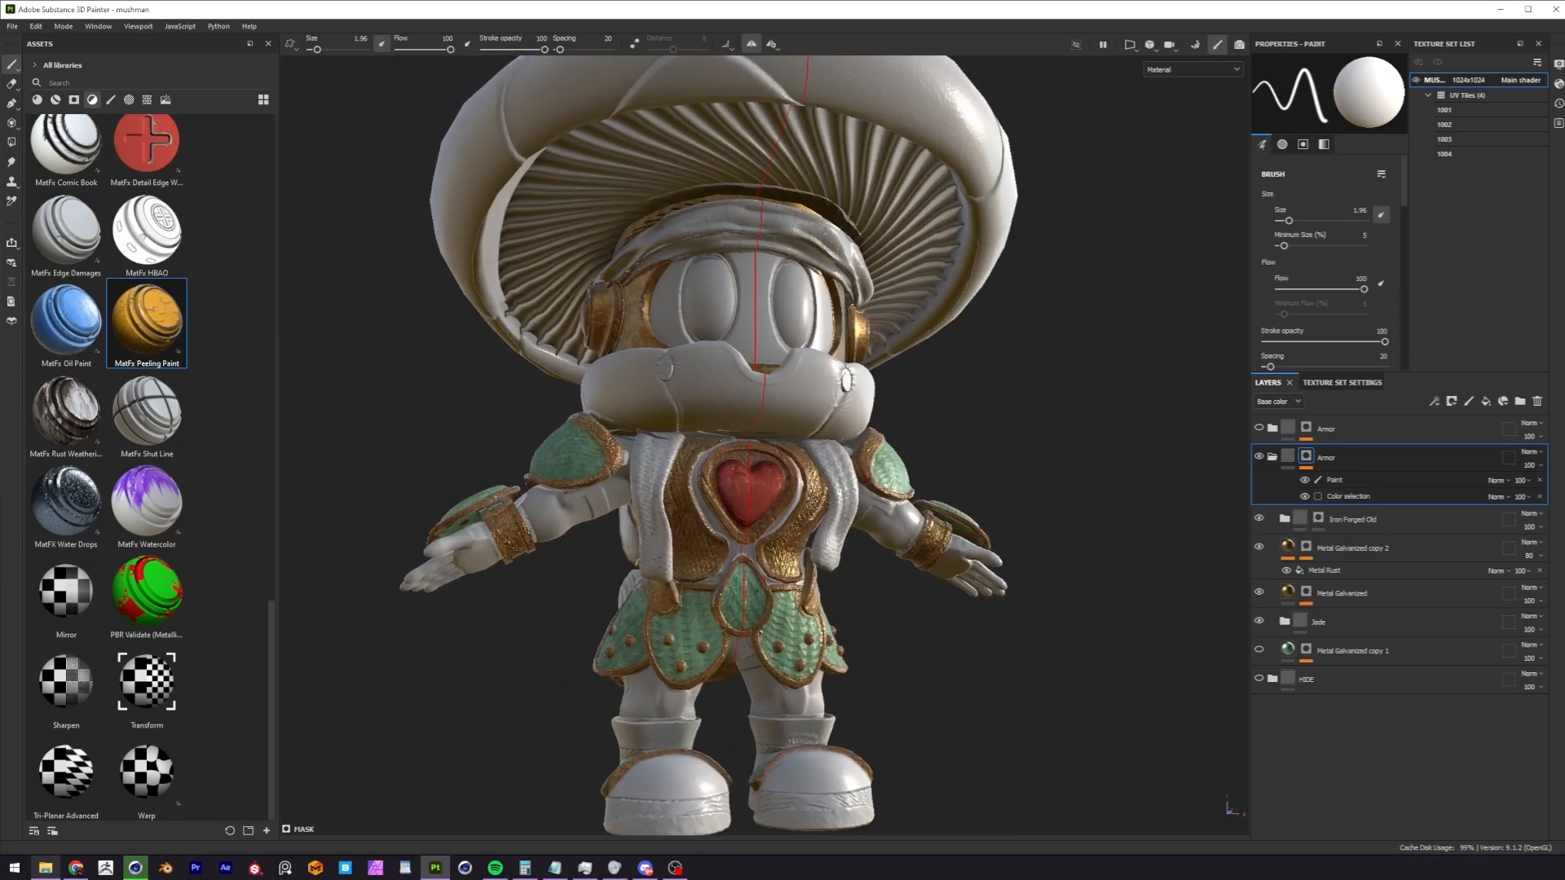
right_click_drag(725, 562, 782, 591, "alt")
middle_click_drag(766, 628, 730, 575, "alt")
mouse_move(717, 582)
left_mouse_down("alt")
mouse_move(637, 594)
mouse_move(627, 619)
mouse_move(571, 627)
left_mouse_up("alt")
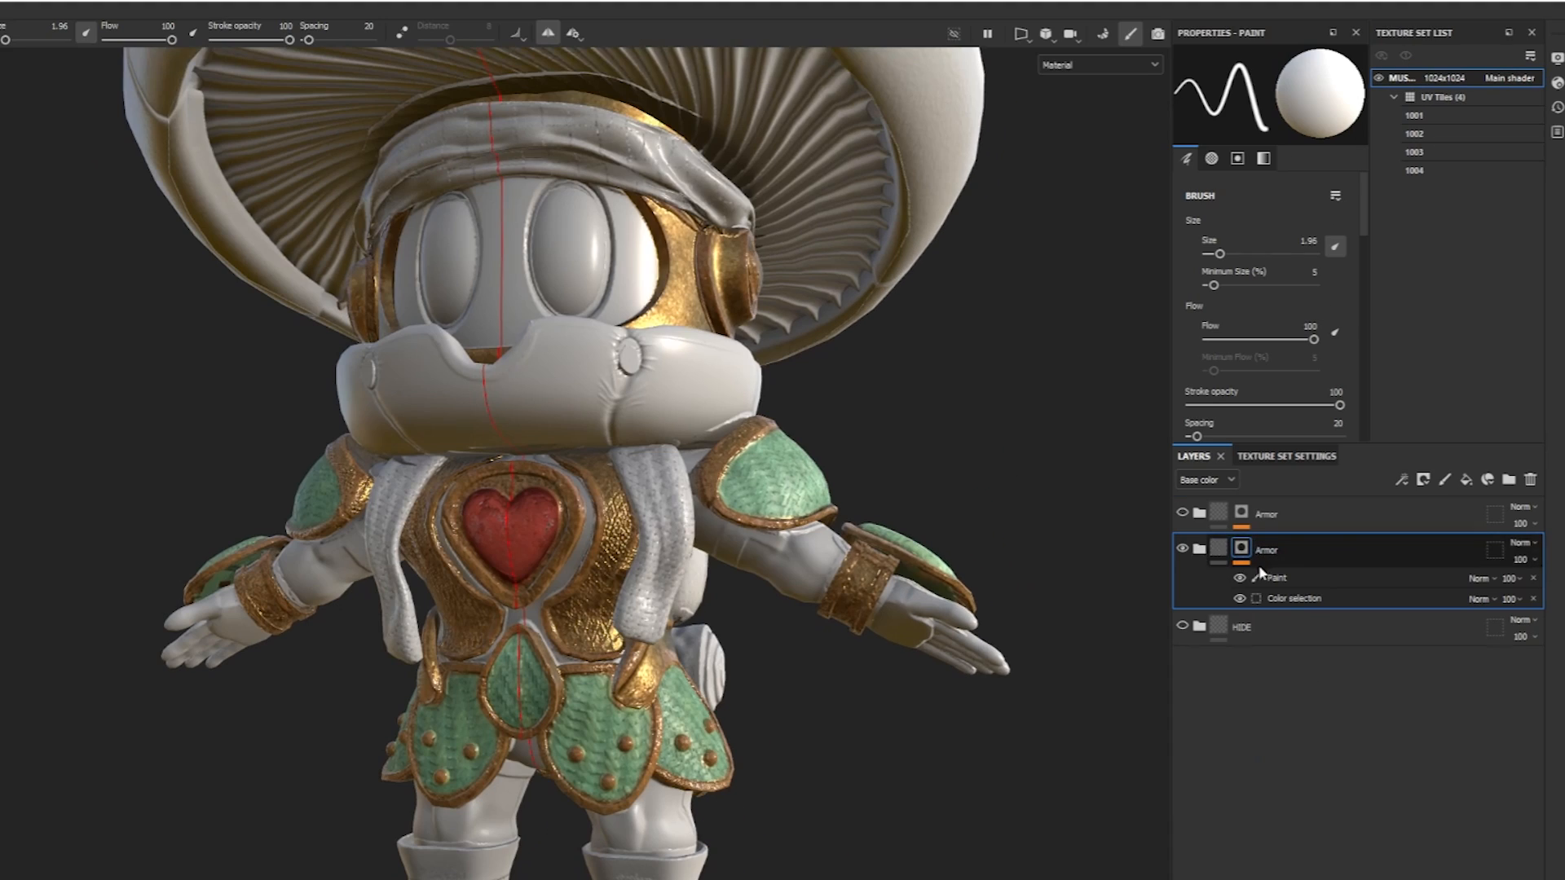
left_click(1199, 549)
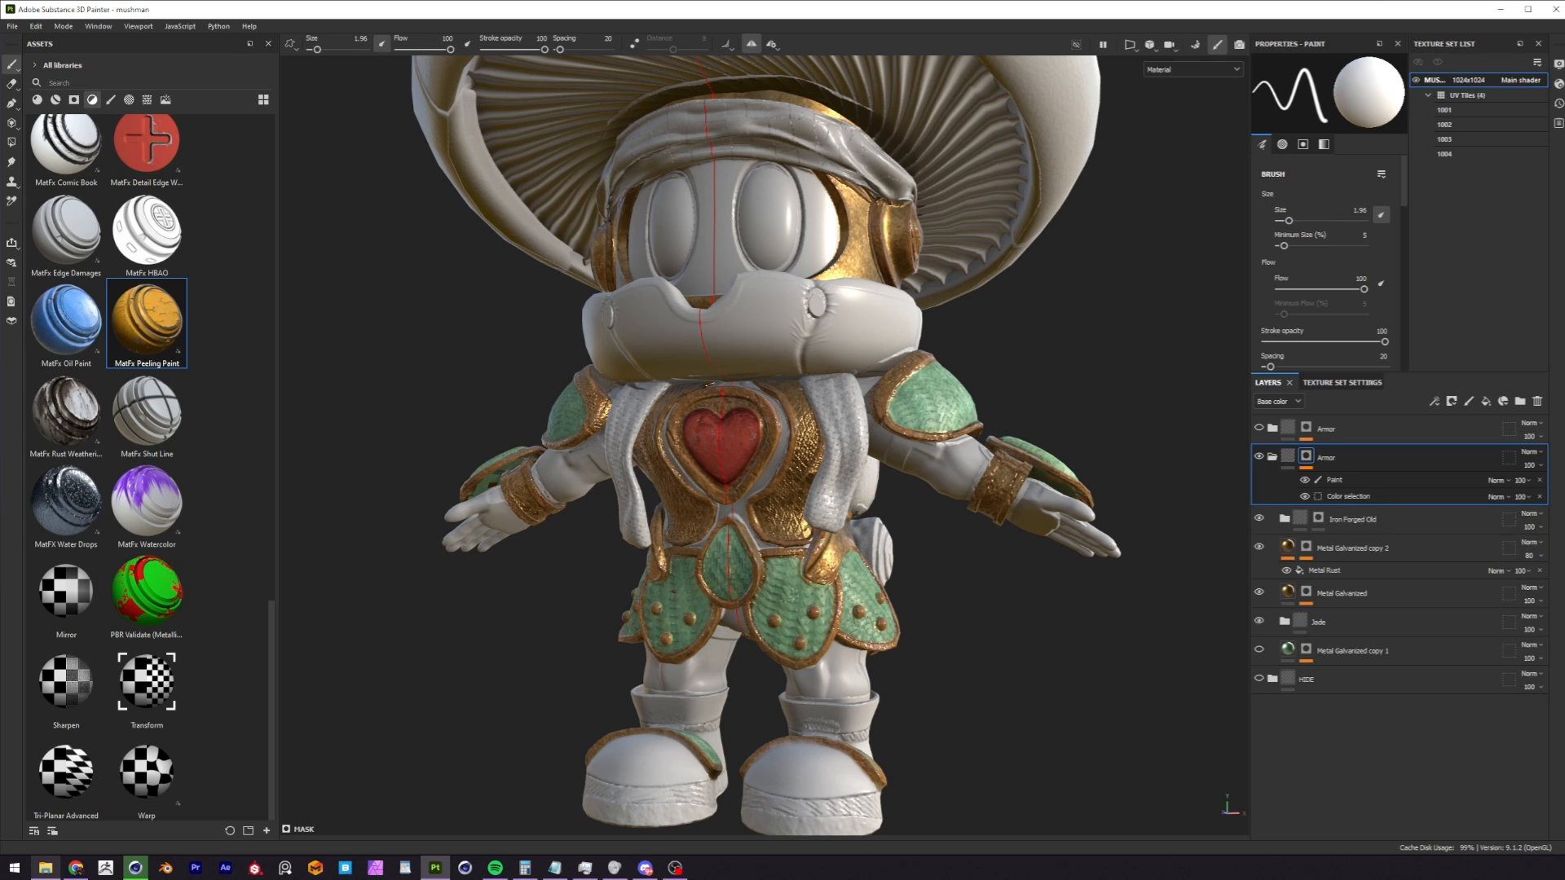
left_click_drag(800, 644, 874, 590, "alt")
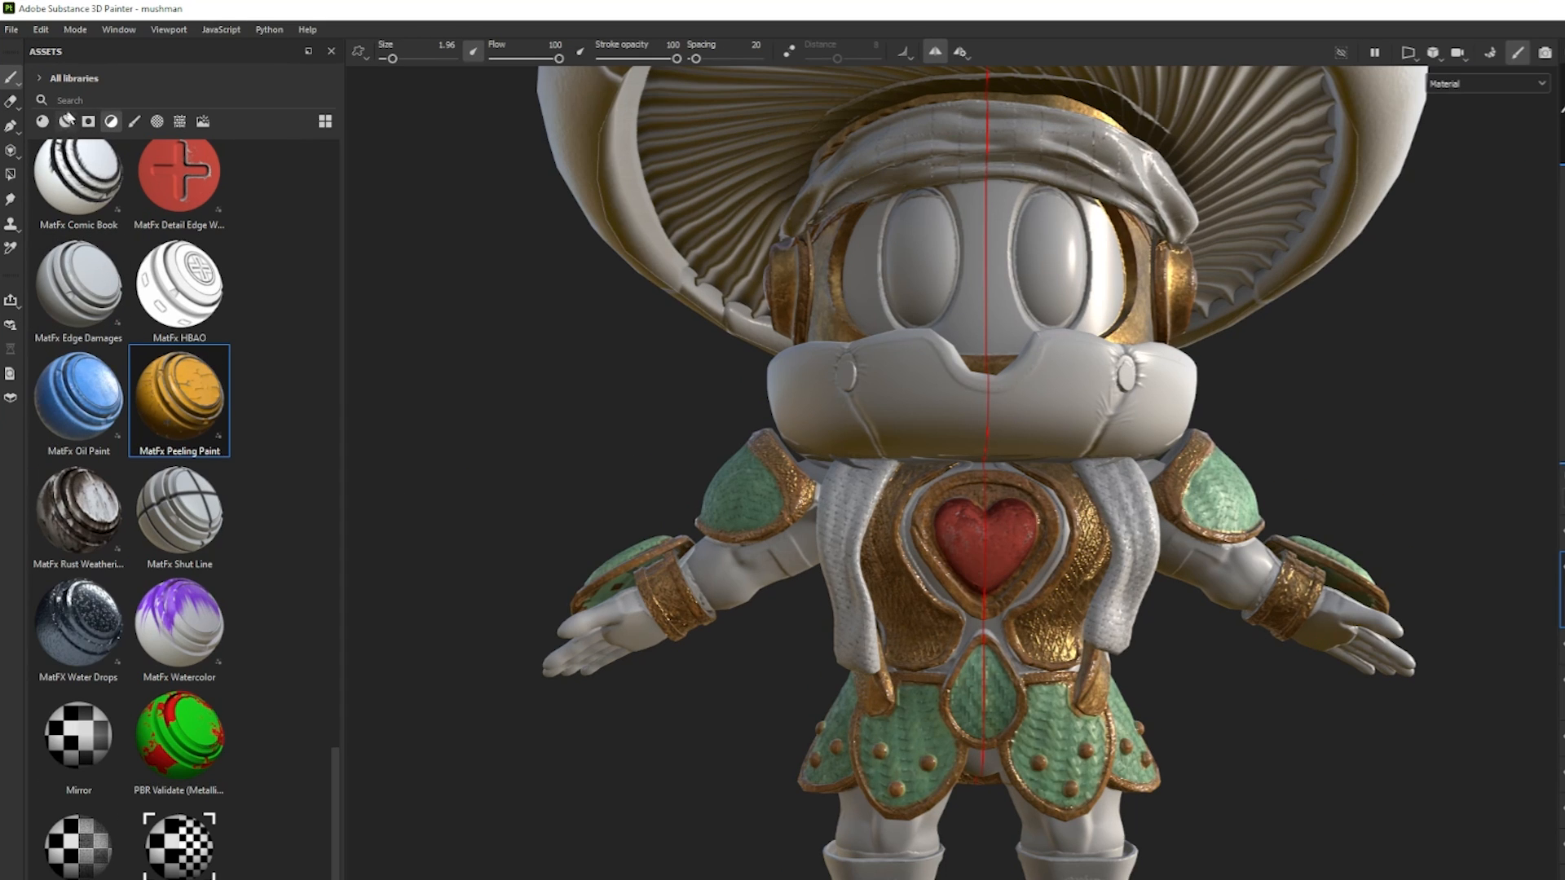
Browse the asset library's materials, smart materials and smart masks.
left_click(46, 122)
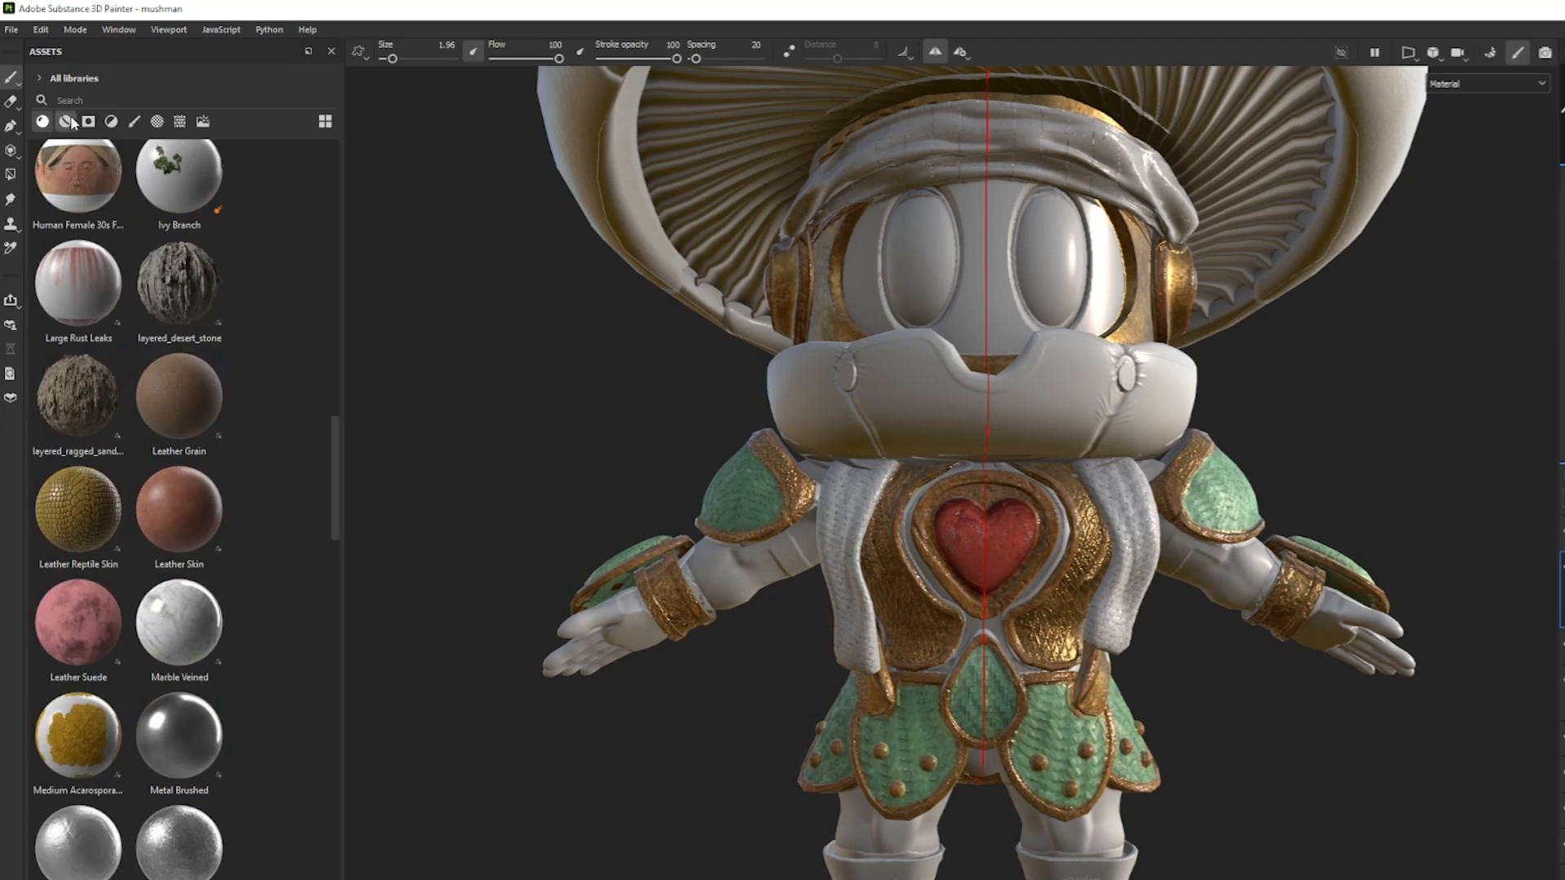
left_click(66, 122)
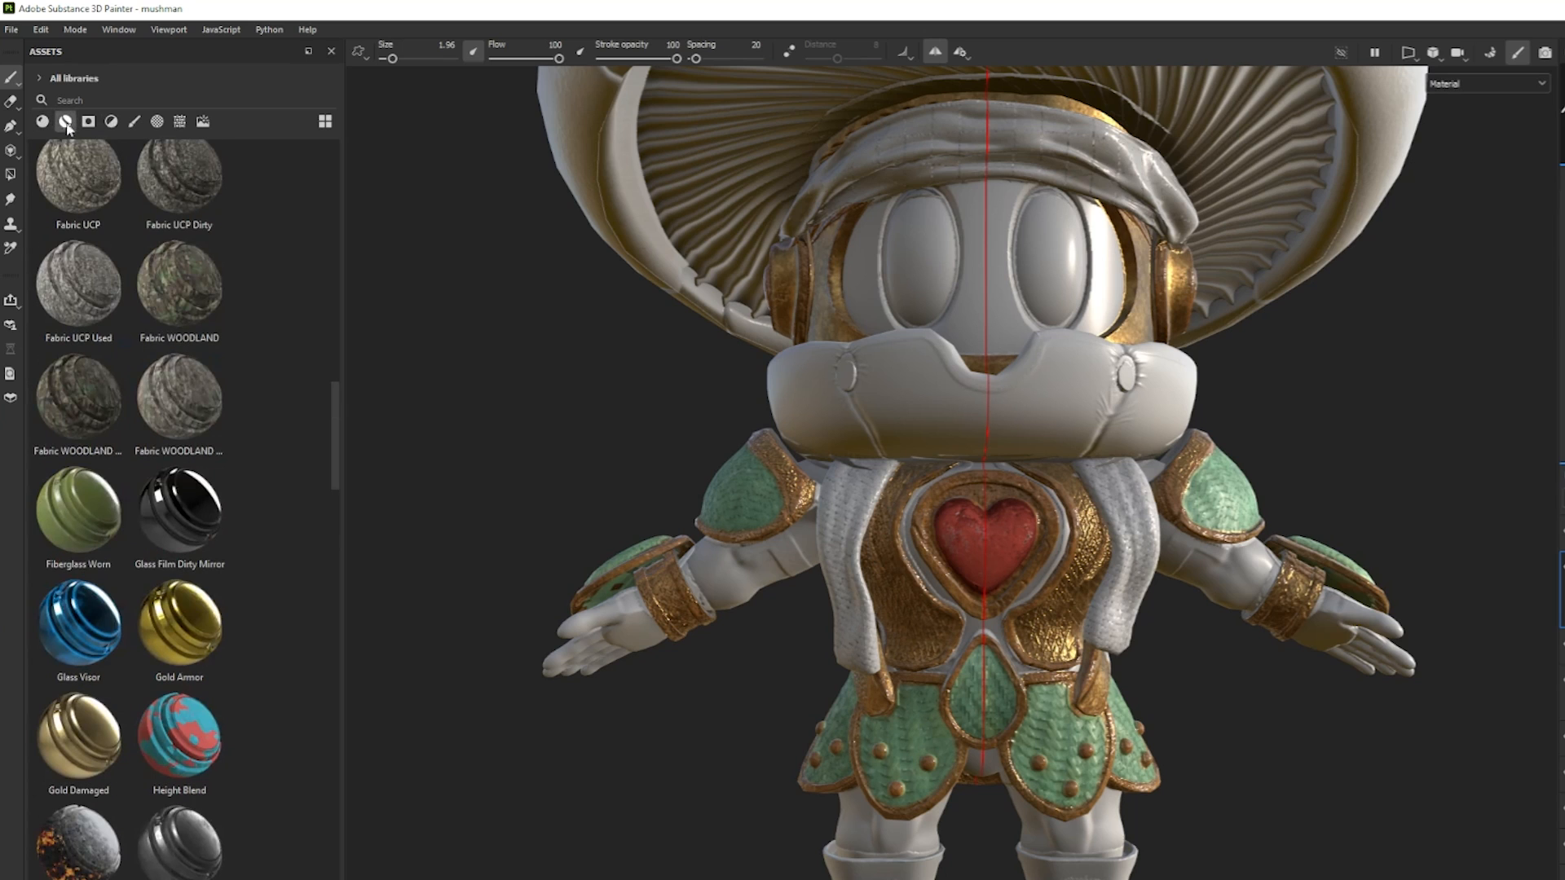
scroll(123, 489, "down", 5)
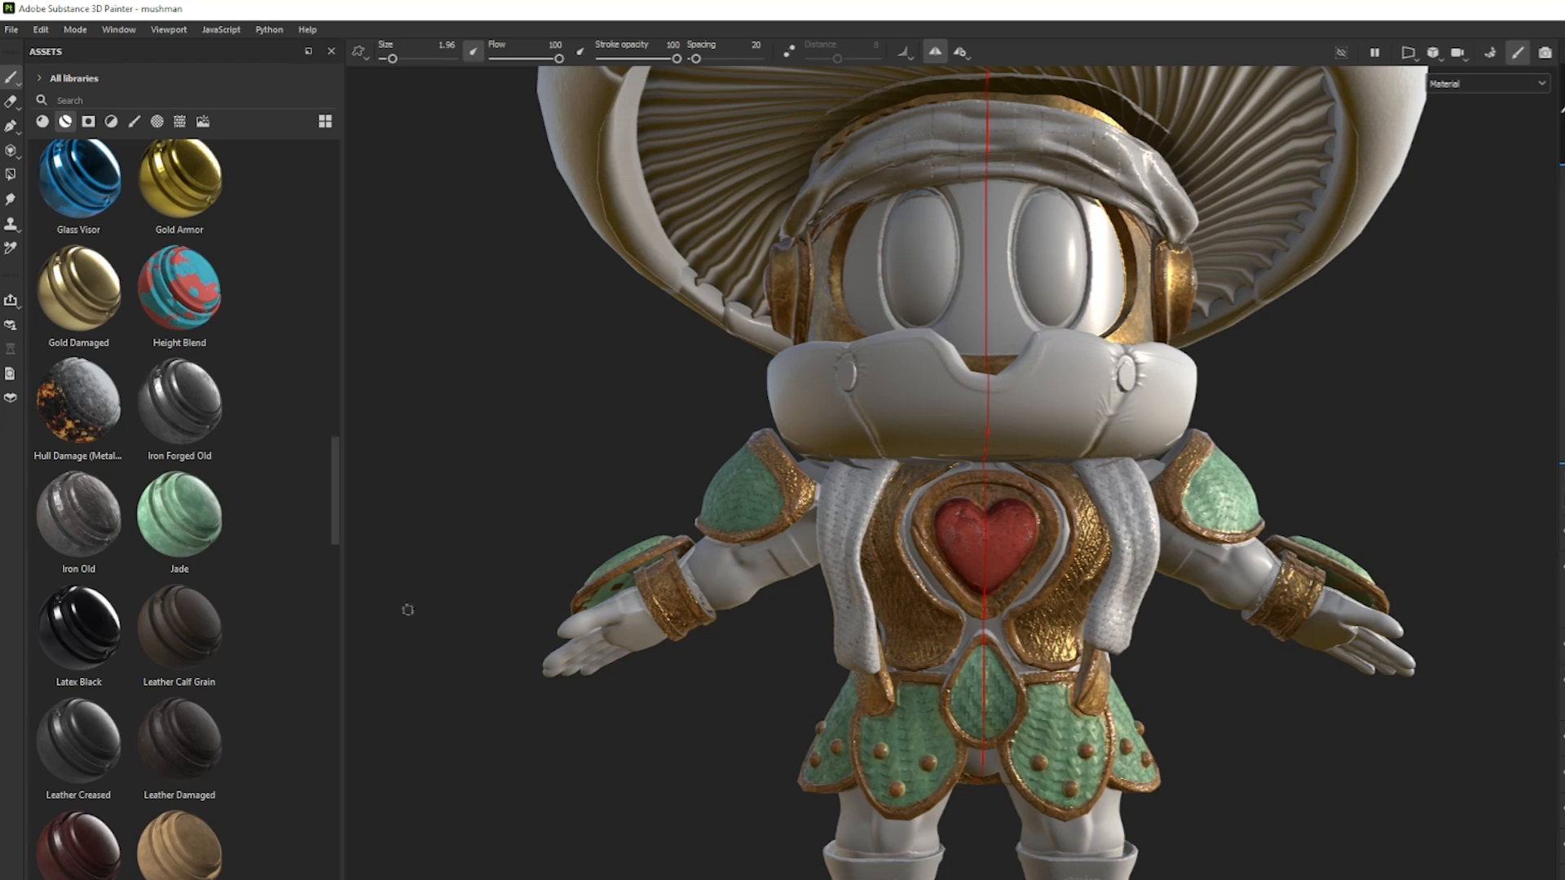
left_click(89, 121)
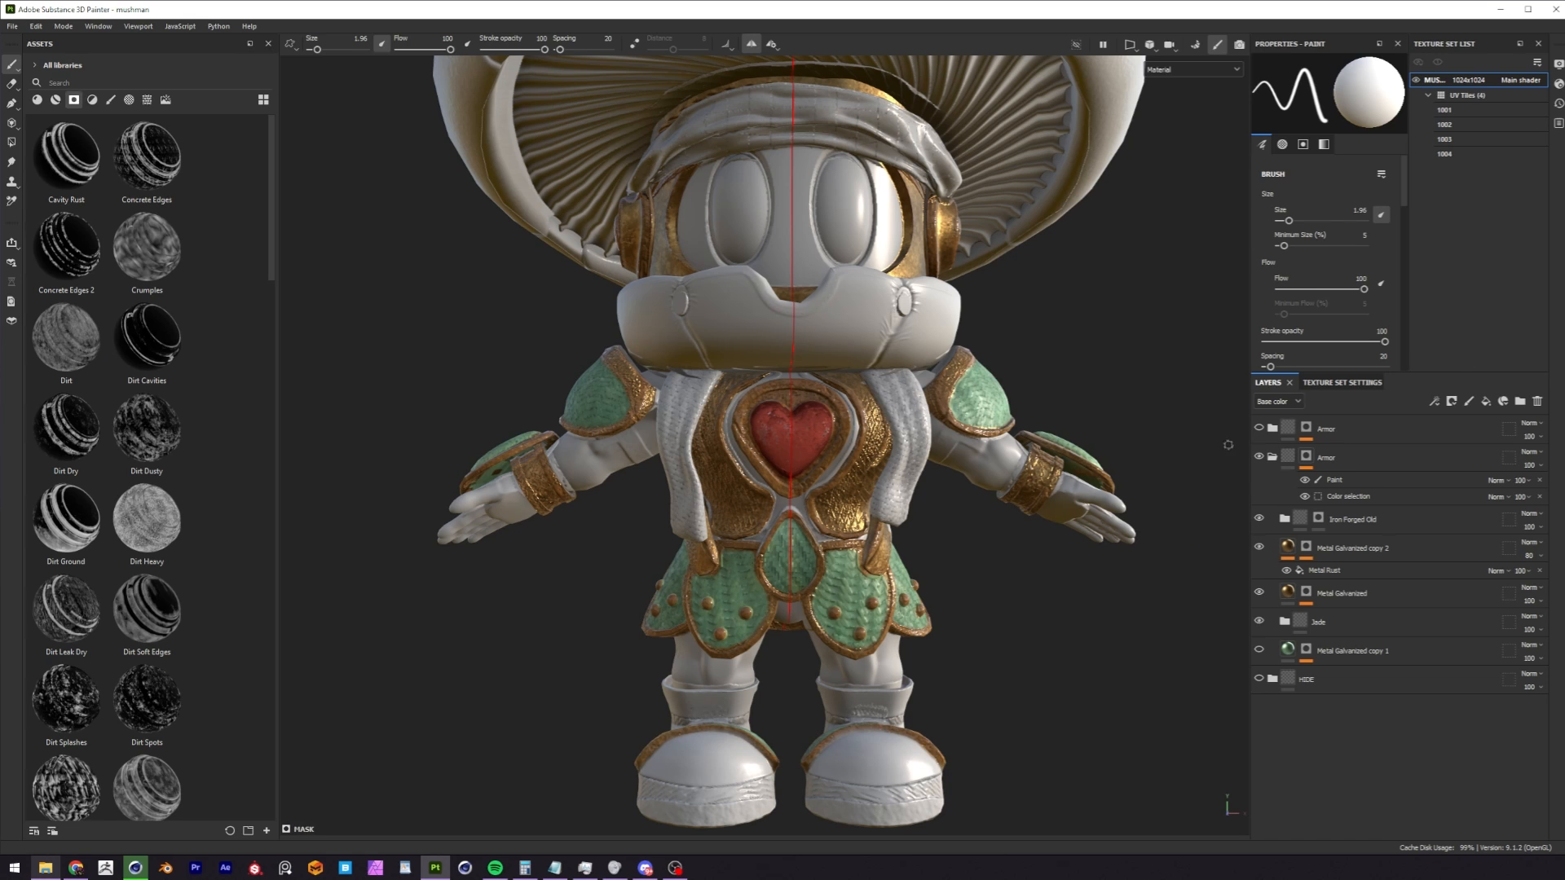
Collapse and hide the finished Armor folder, and add a fill layer with a blue base color at the top of the stack.
left_click(1272, 458)
left_click(1259, 458)
left_click(1430, 423)
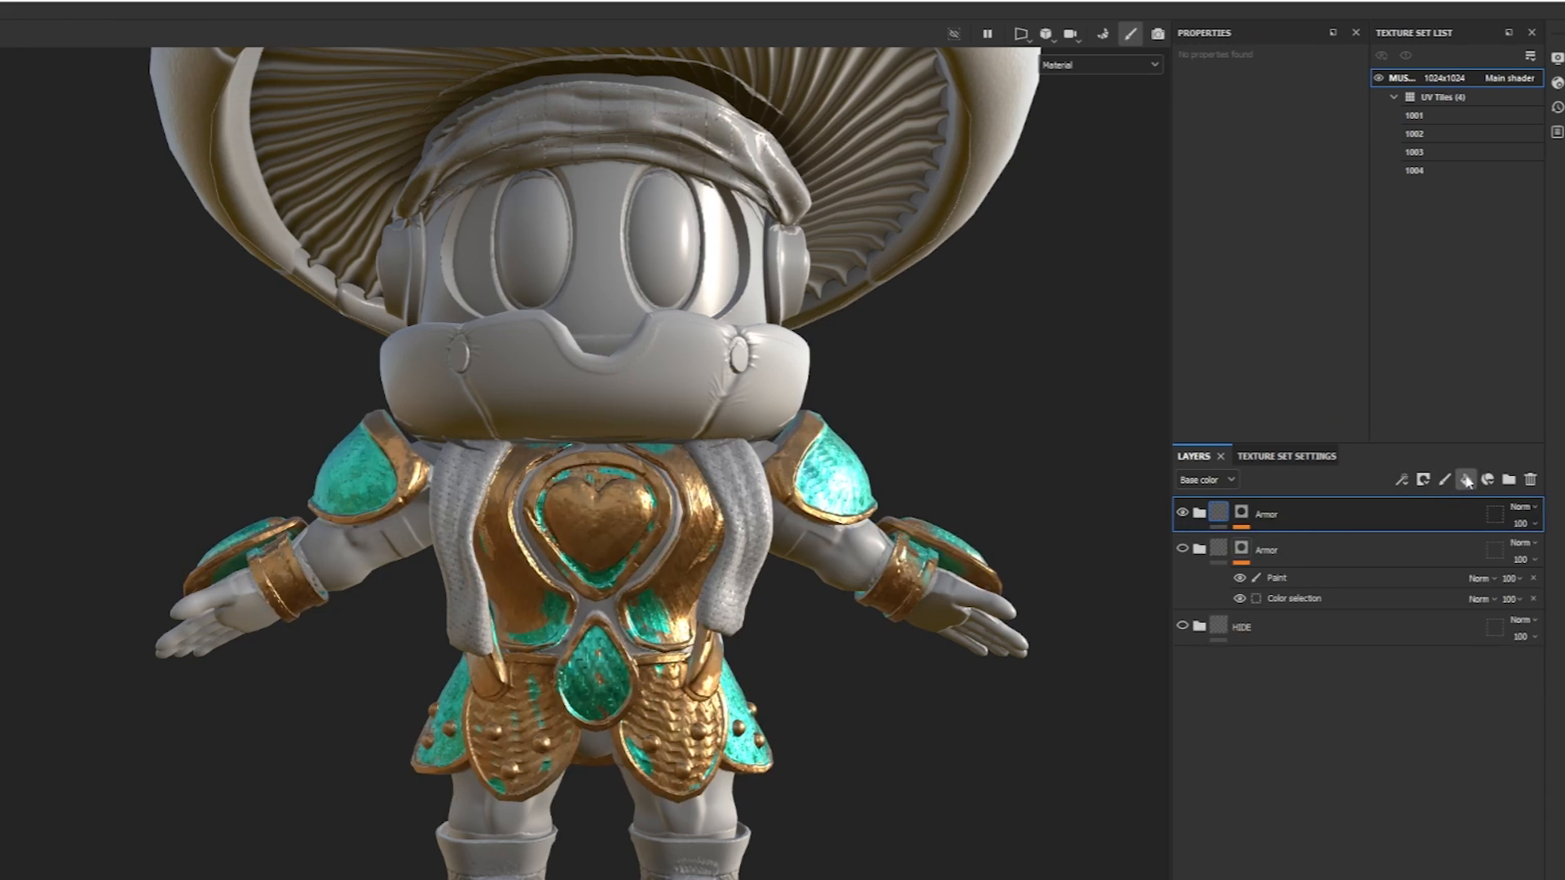
left_click(1465, 480)
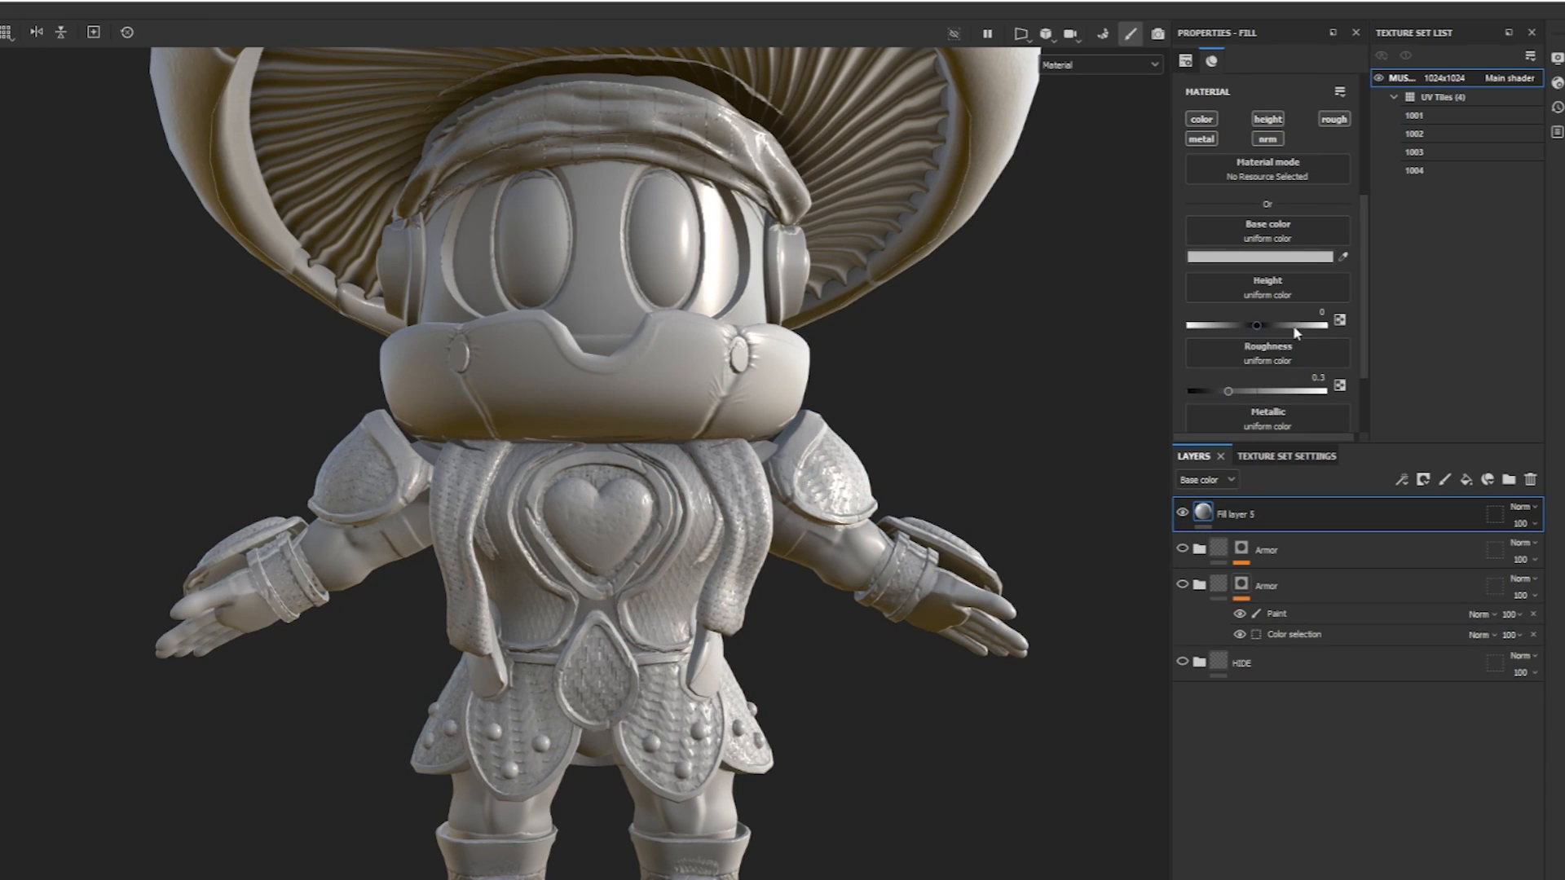
left_click(1281, 259)
mouse_move(1464, 424)
left_mouse_down()
mouse_move(1499, 453)
mouse_move(1485, 440)
left_mouse_up()
left_click_drag(1486, 441, 1489, 441)
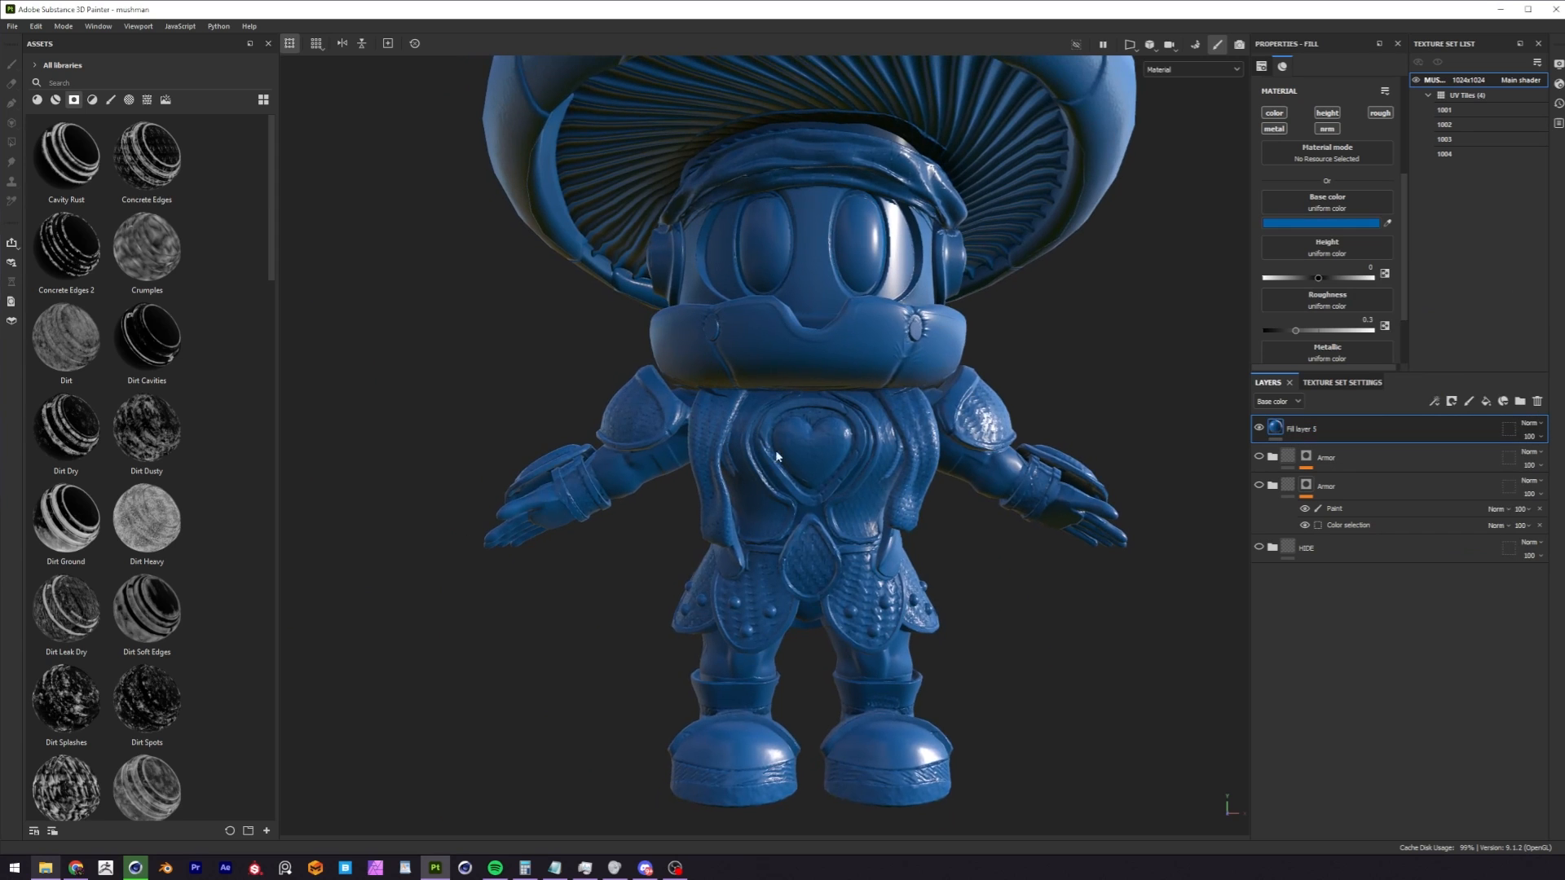
Try the Dirt Dry and Sand smart masks on the blue fill layer.
scroll(148, 316, "down", 2)
left_click_drag(66, 305, 1298, 430)
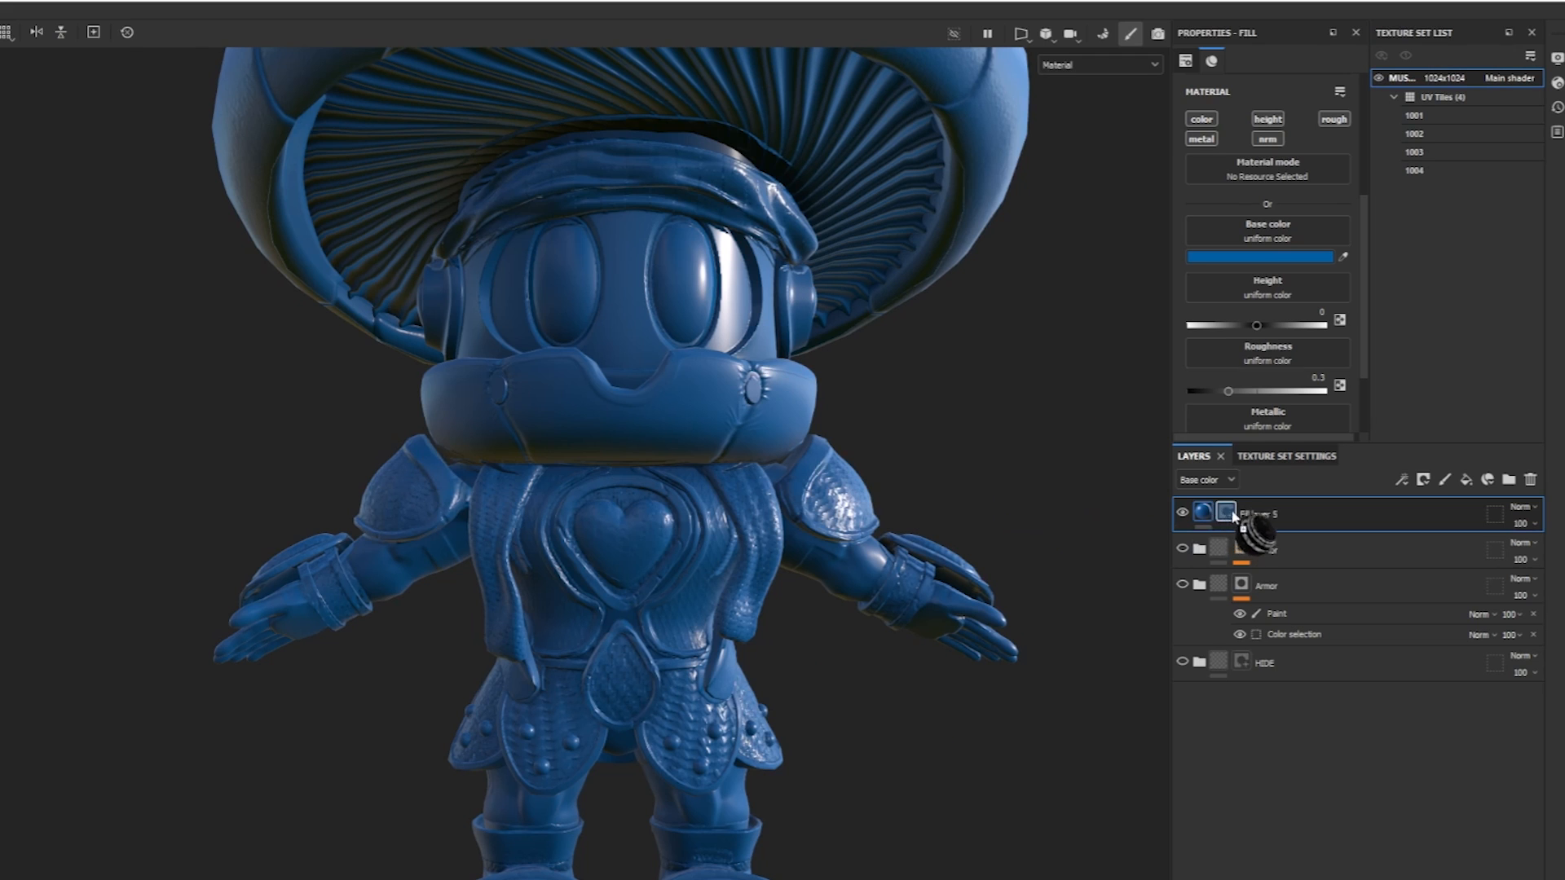
left_click_drag(1232, 515, 1232, 516)
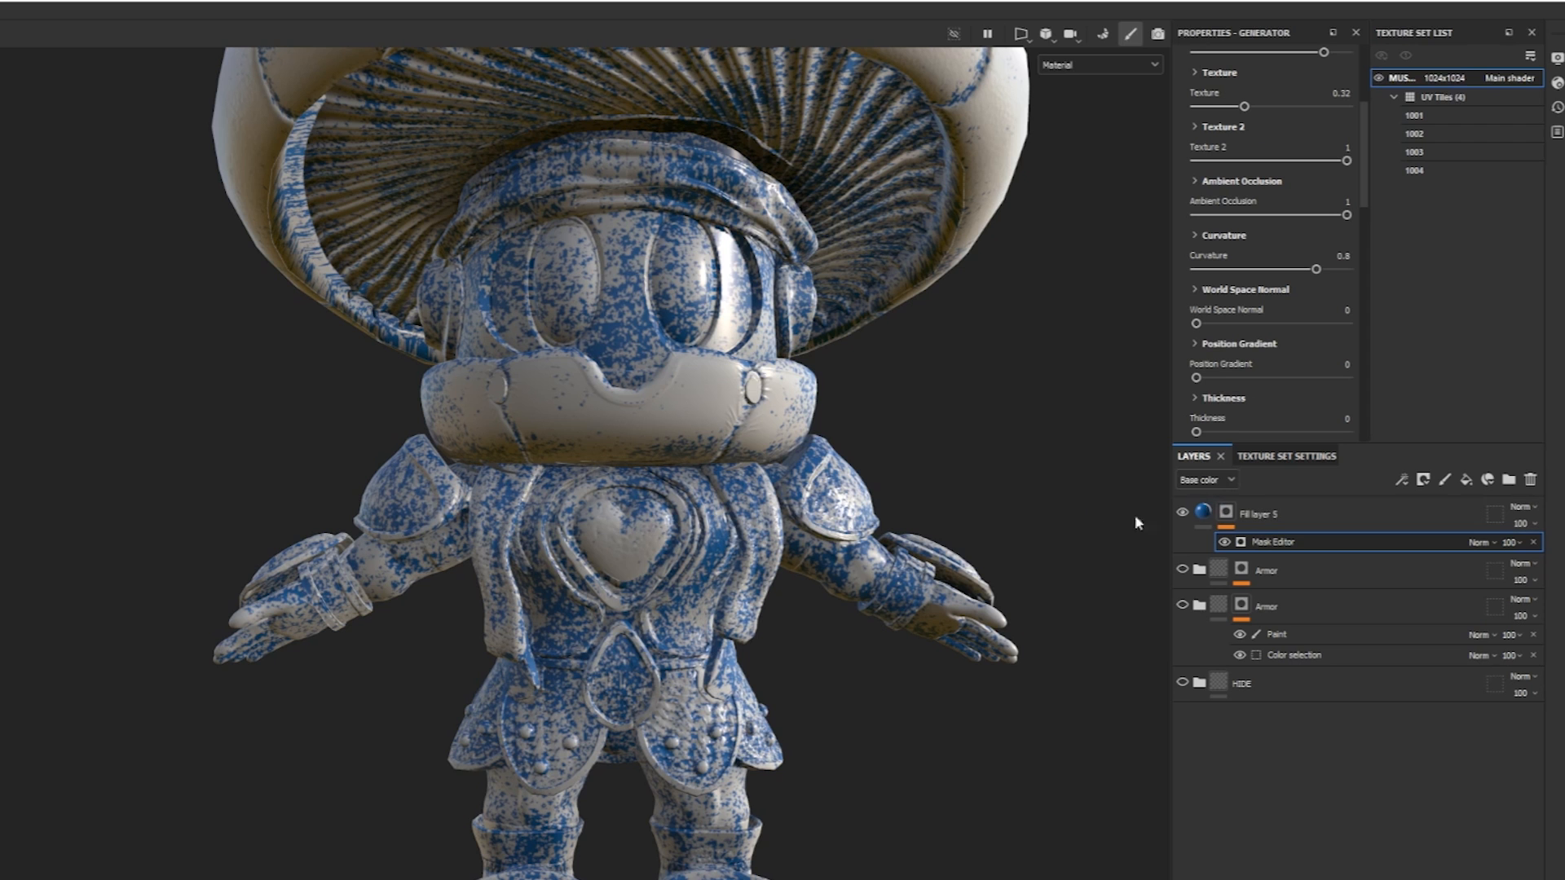
left_click(1422, 481)
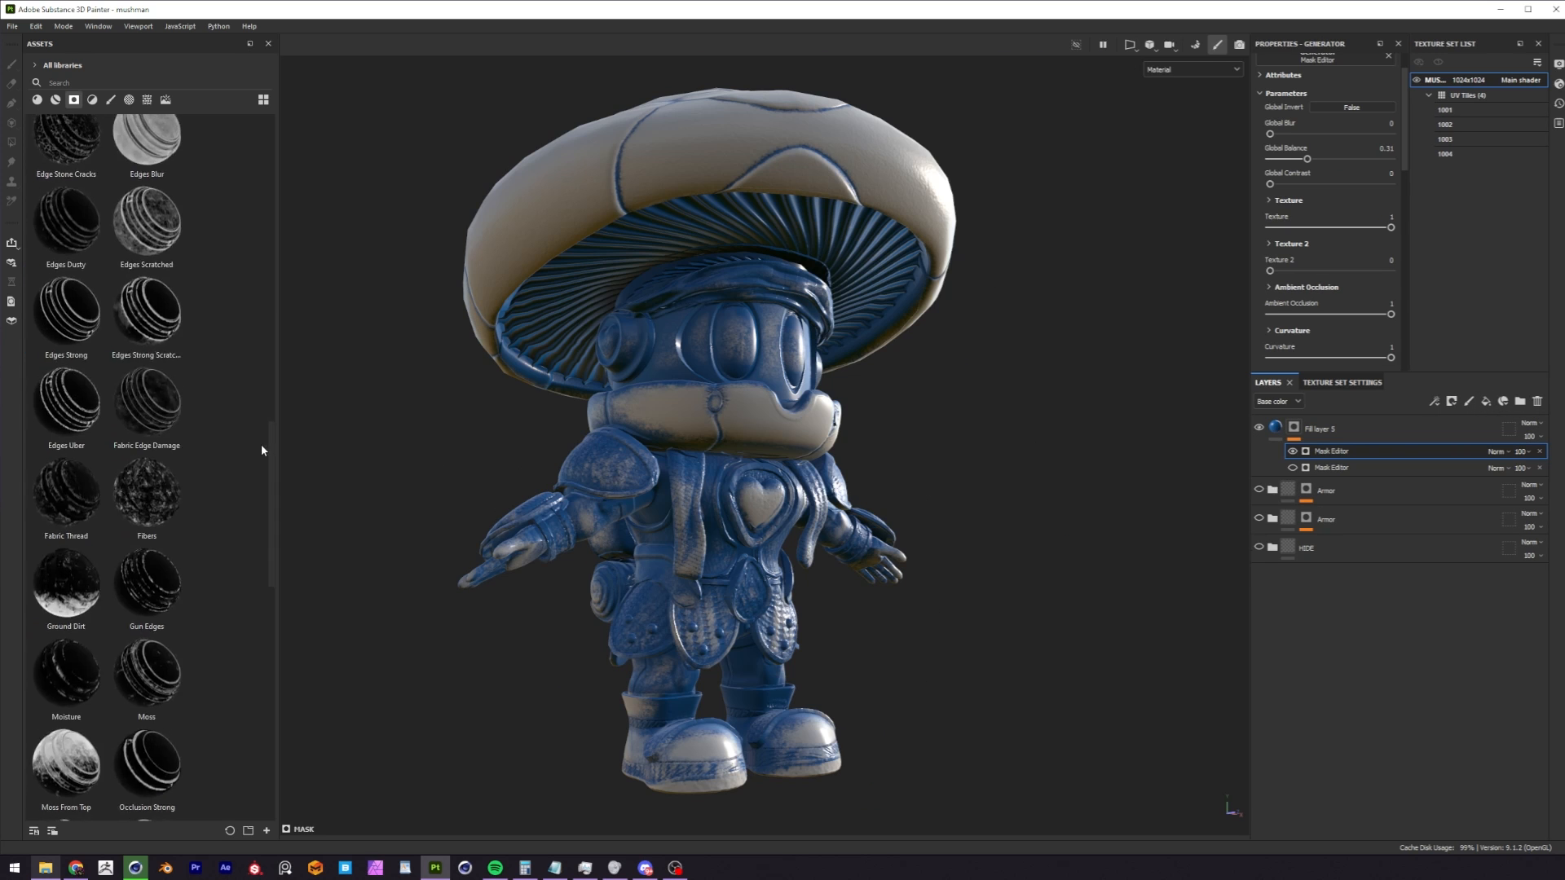
scroll(255, 565, "down", 10)
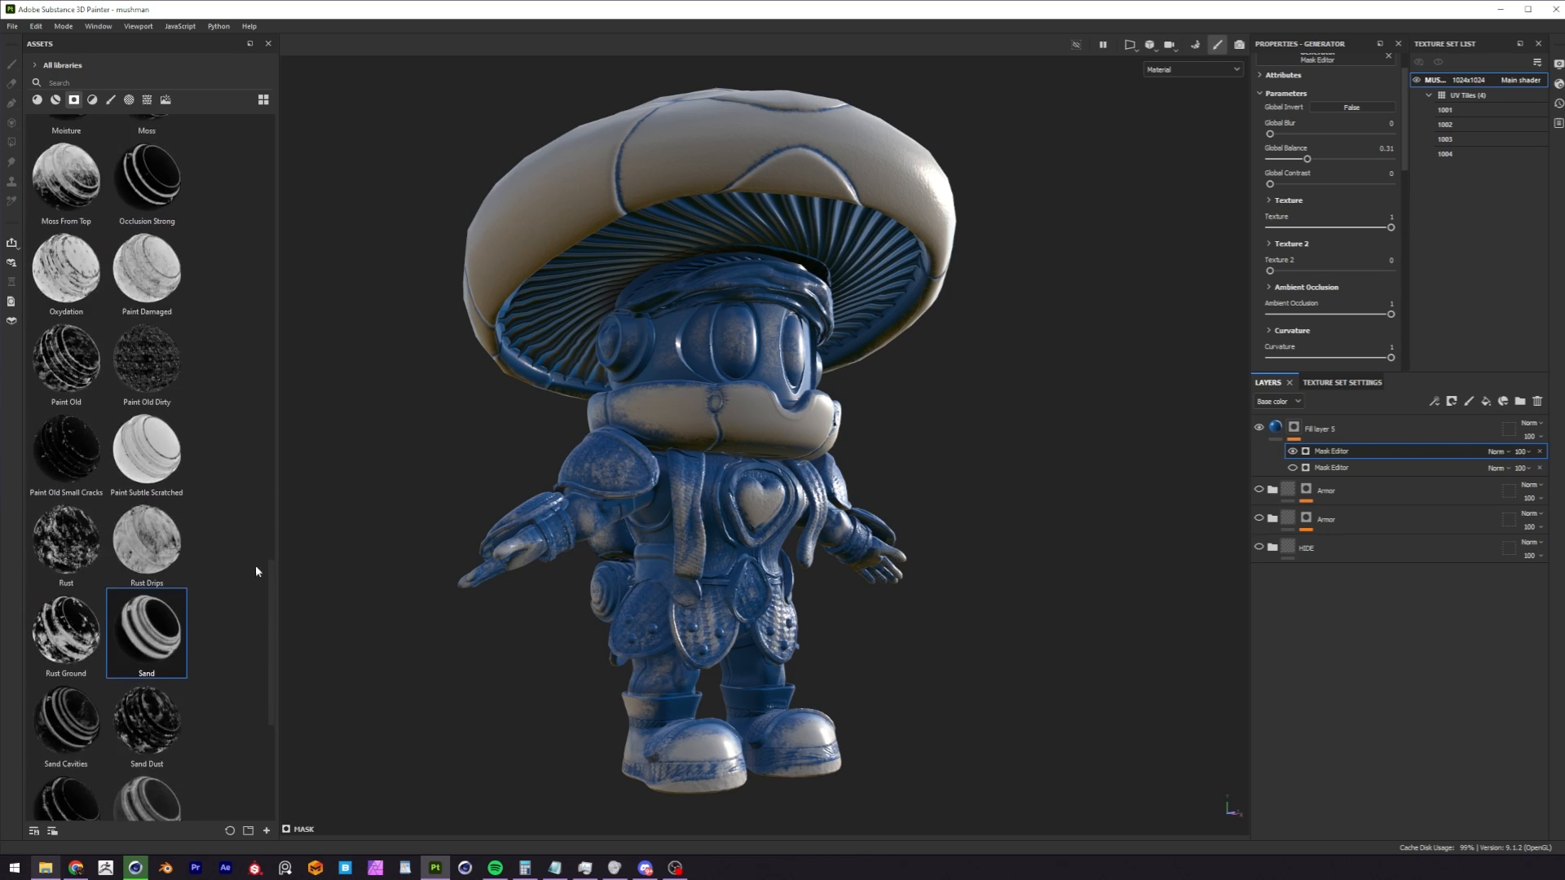
scroll(253, 638, "down", 1)
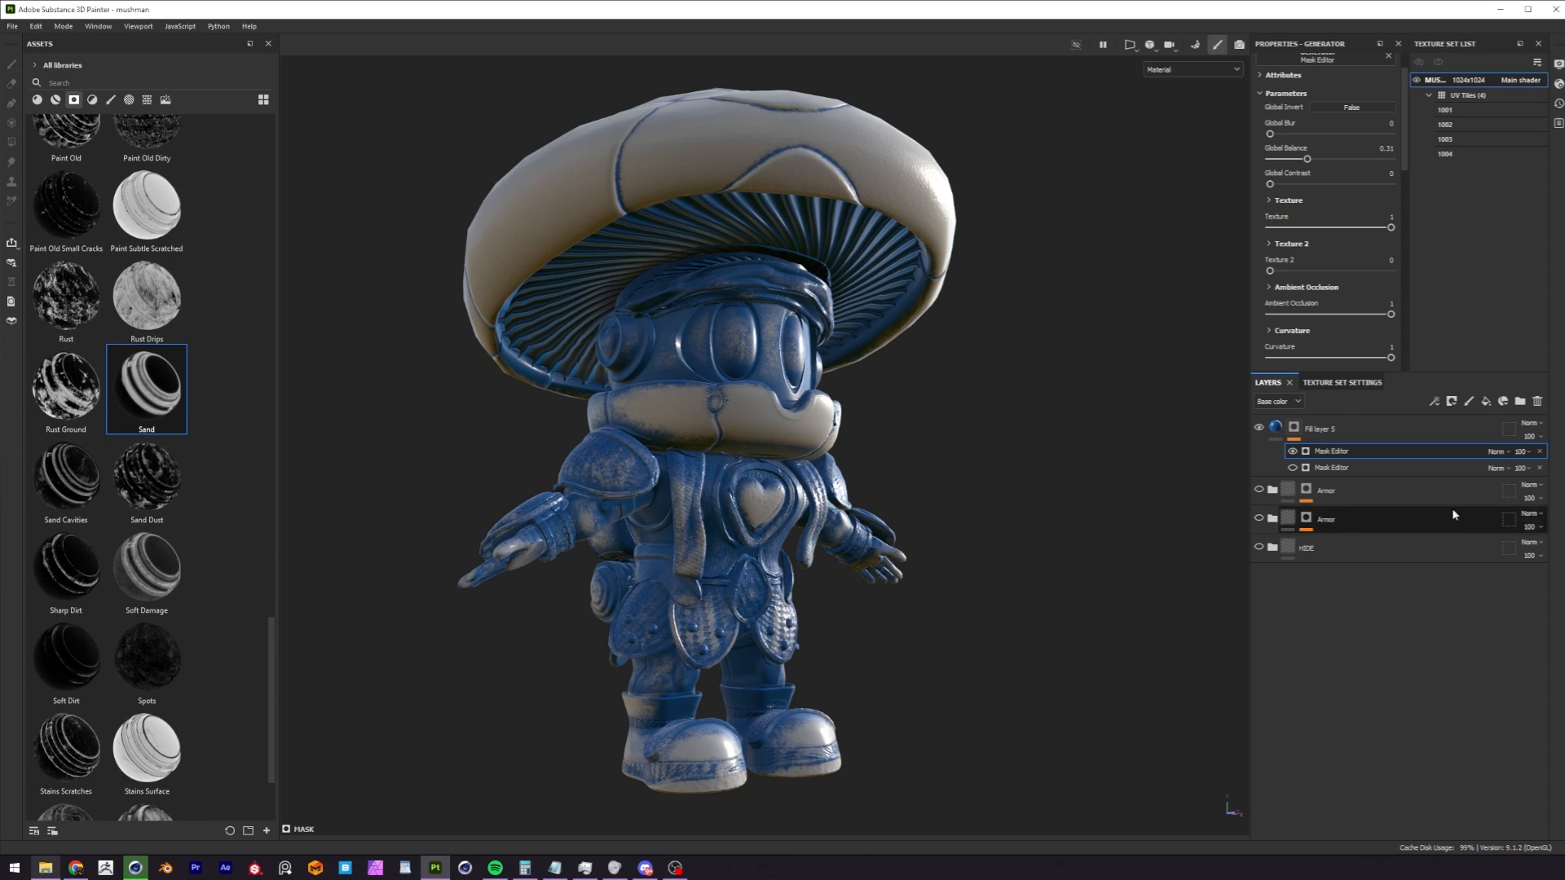
Delete the blue fill layer and the test Armor folder.
left_click(1349, 434)
key("Delete")
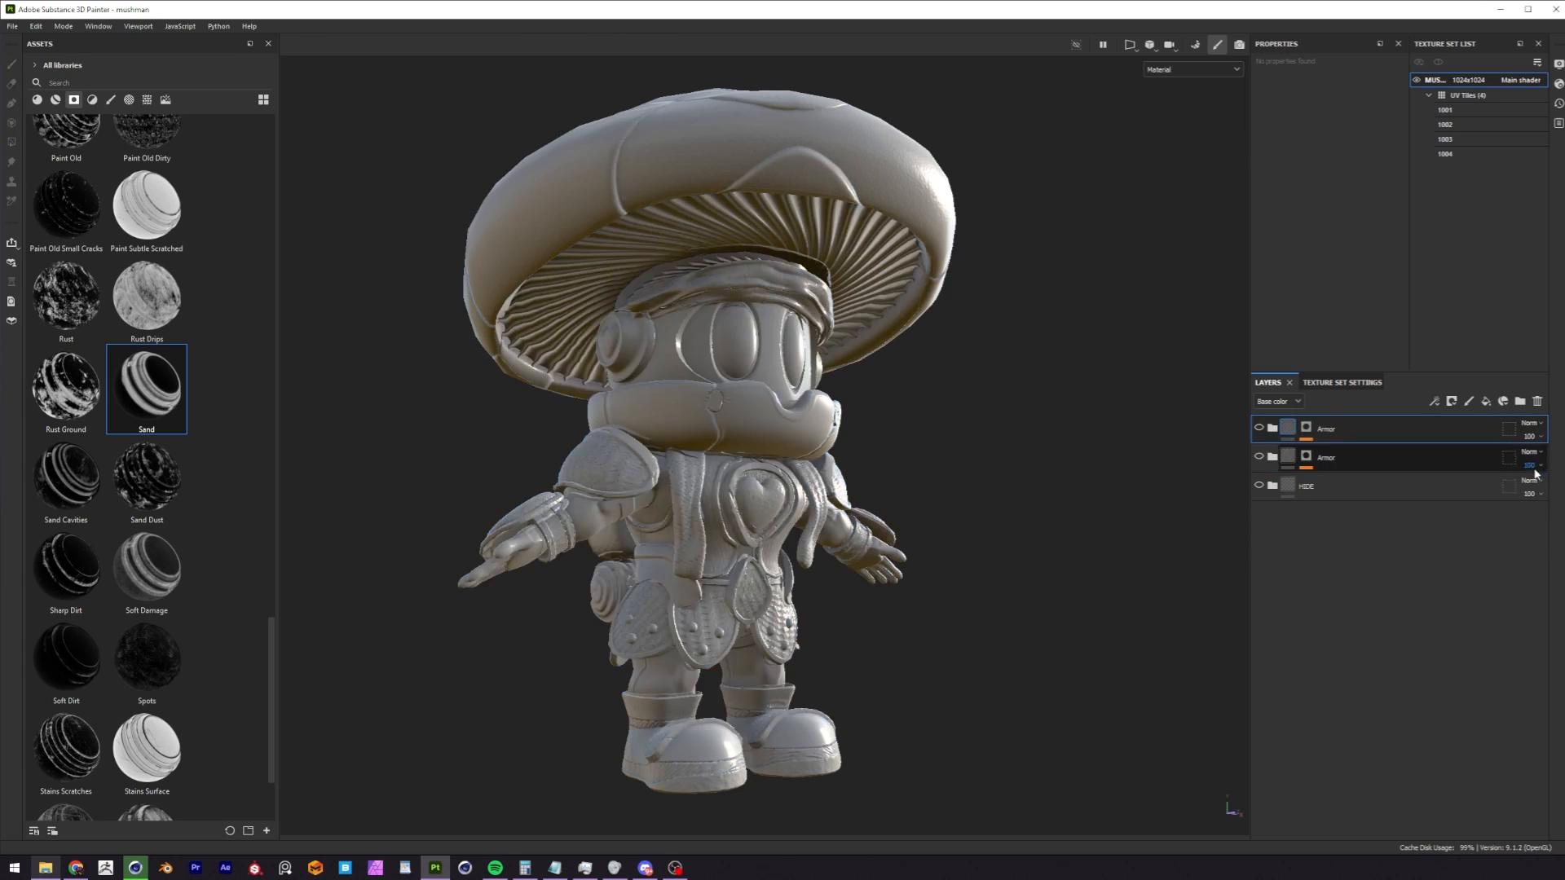
key("Delete")
Show and expand the remaining Armor folder, and examine the Iron Forged Old mask and the Metal Rust fill around the chest.
left_click(1259, 428)
left_click(1272, 428)
scroll(715, 526, "up", 10)
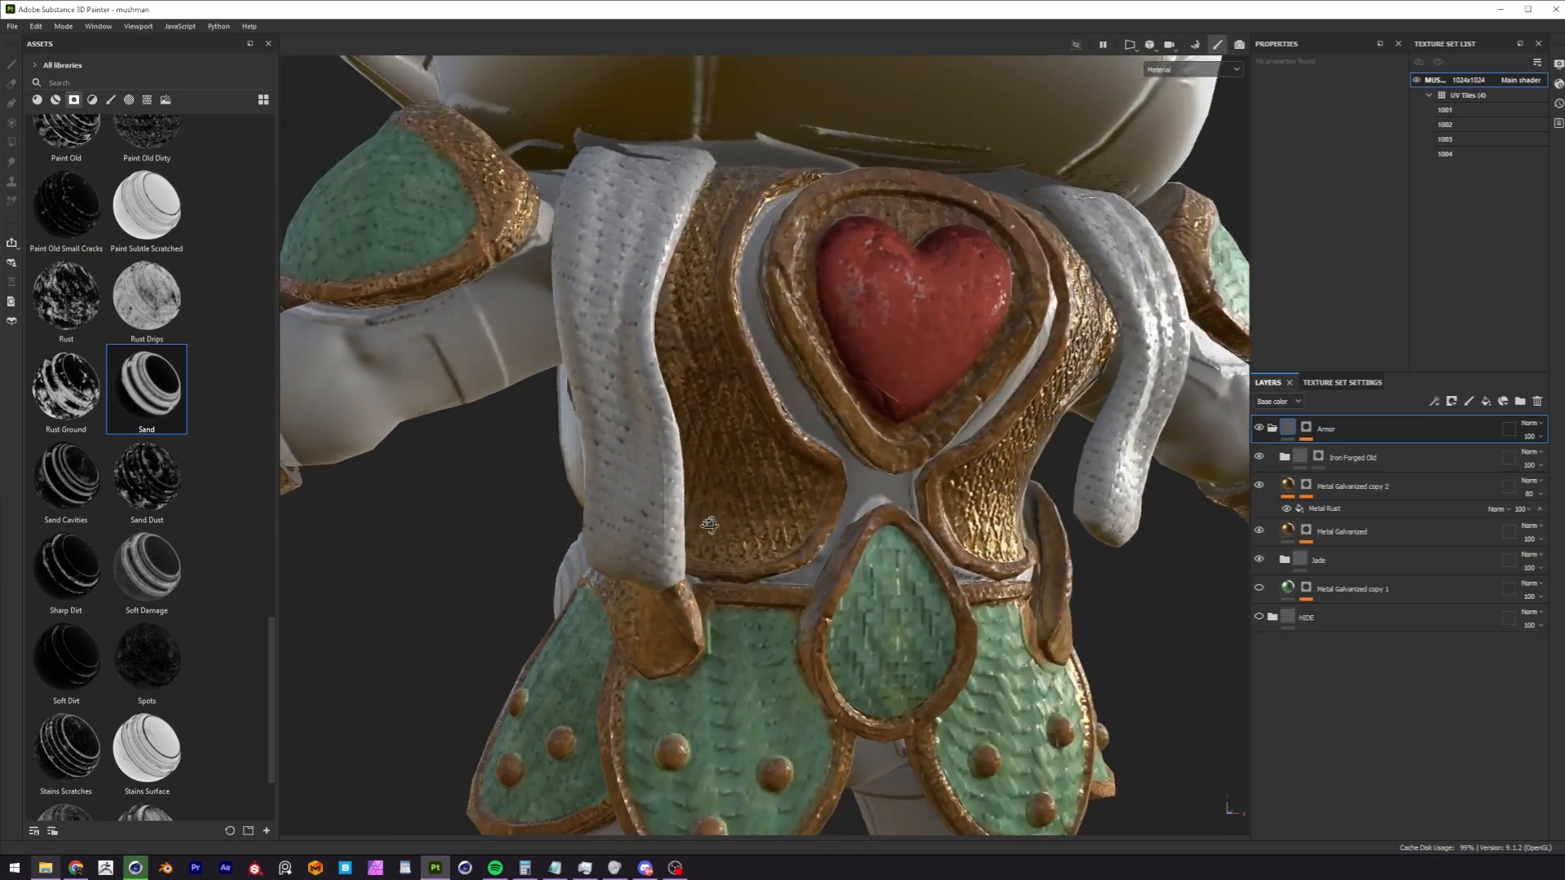
left_click_drag(709, 525, 767, 498, "alt")
right_click_drag(826, 482, 984, 479, "shift")
left_click(1317, 458)
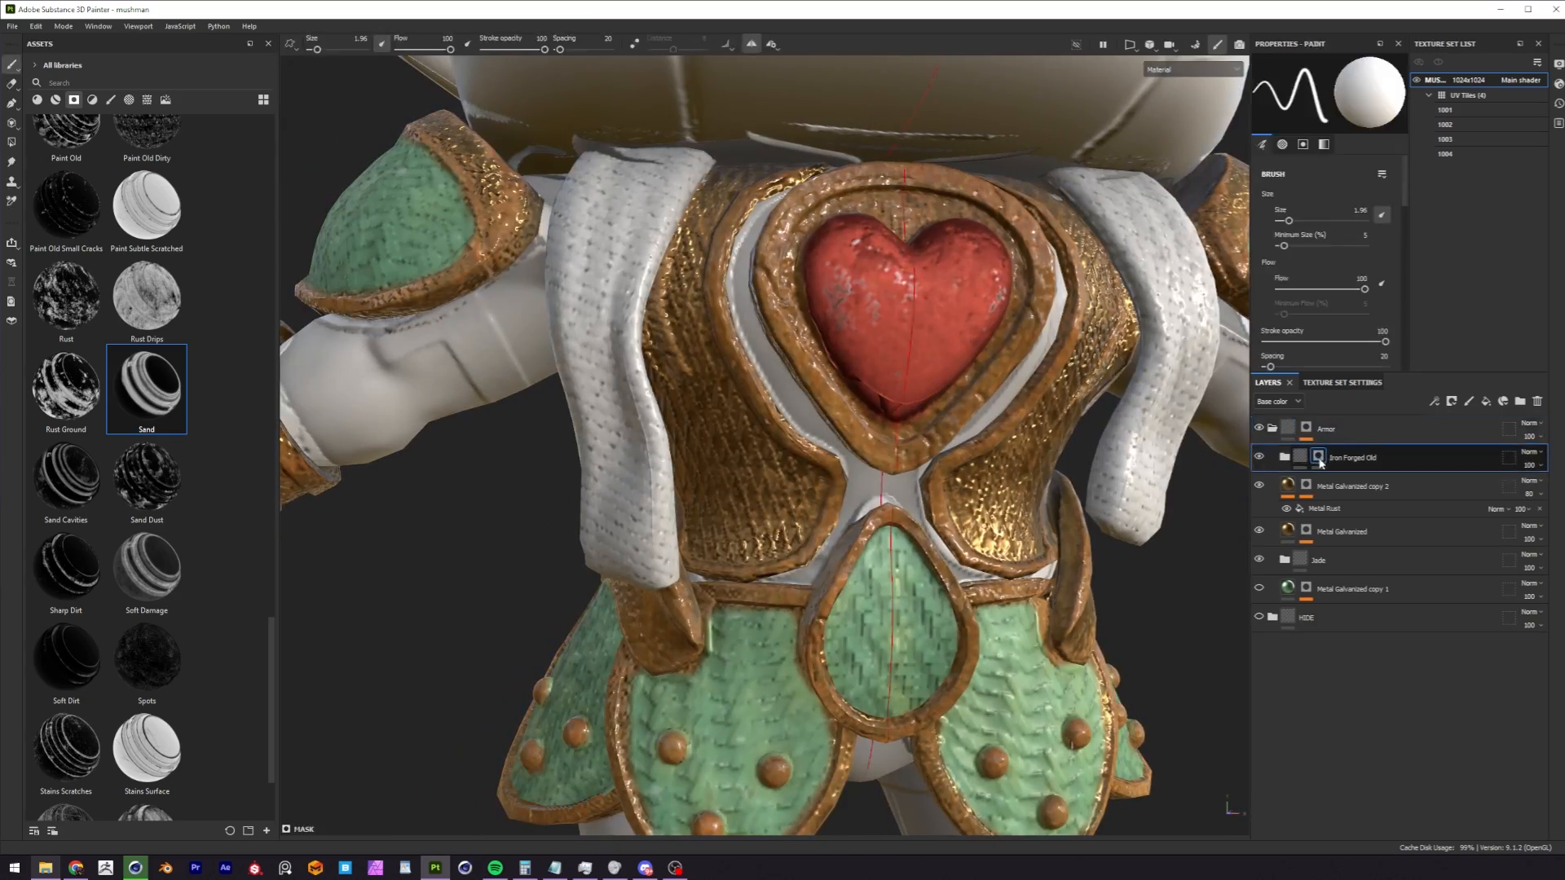
left_click(1323, 509)
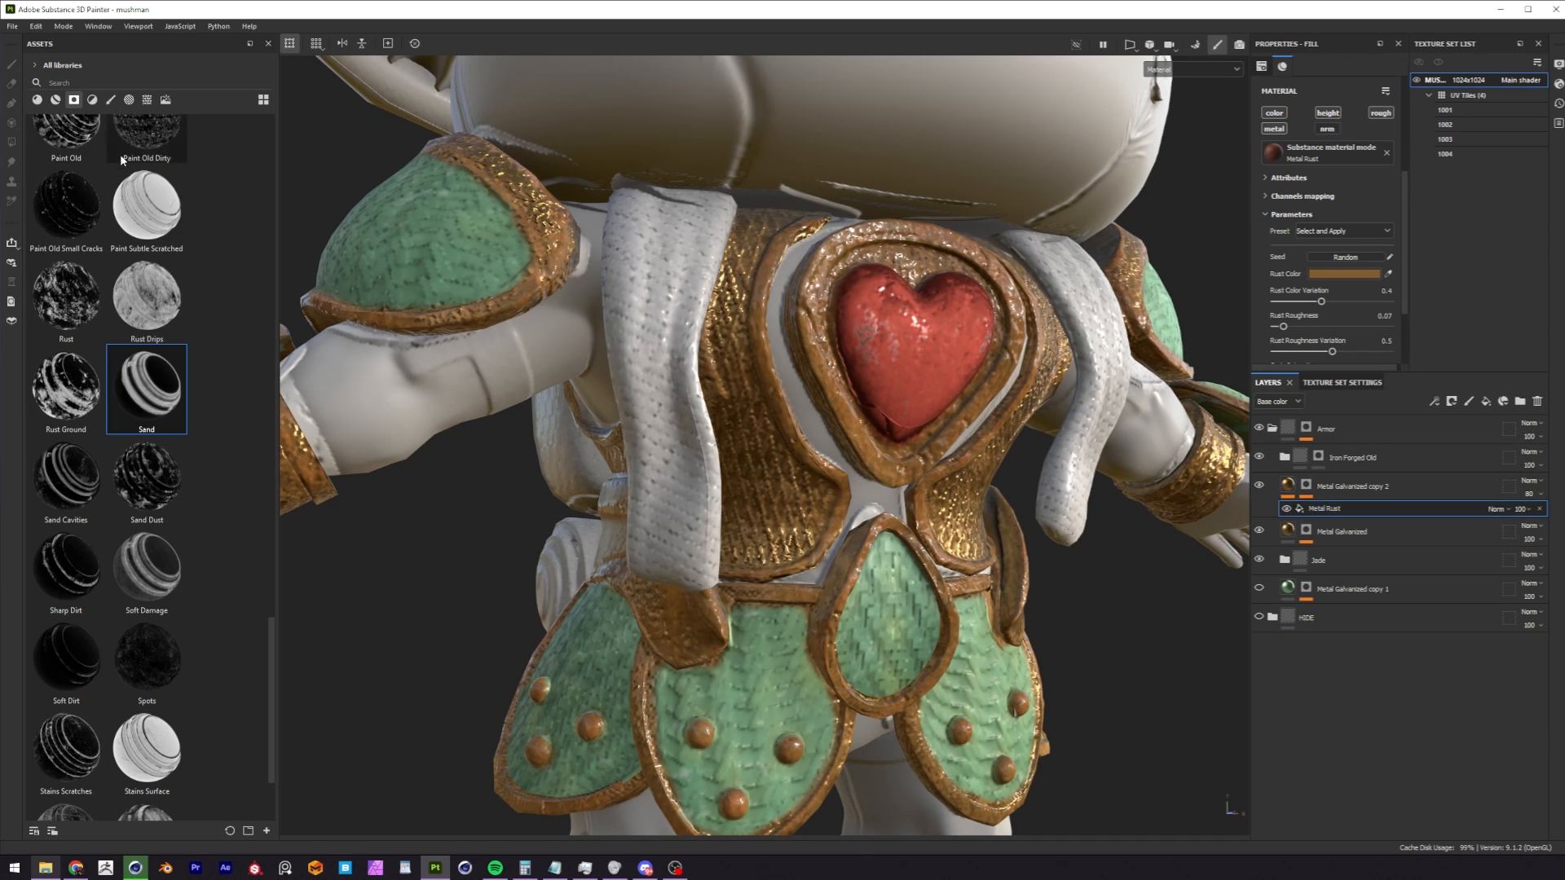
Search the asset library for "metal" and add Metal Rust to the Metal Galvanized copy 2 layer.
left_click(92, 100)
left_click(93, 81)
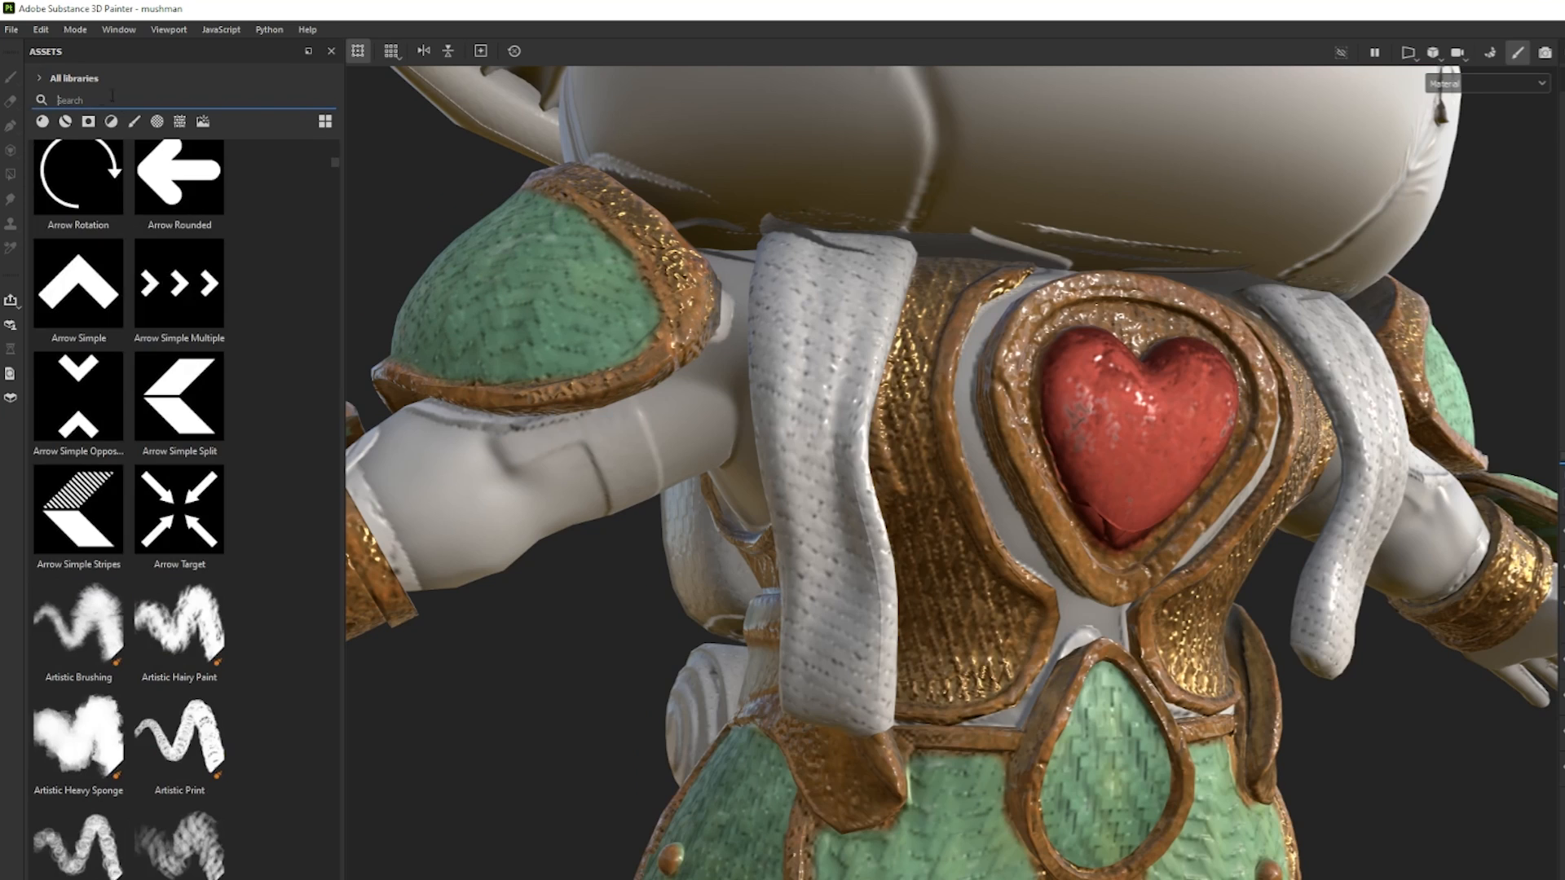
type("m")
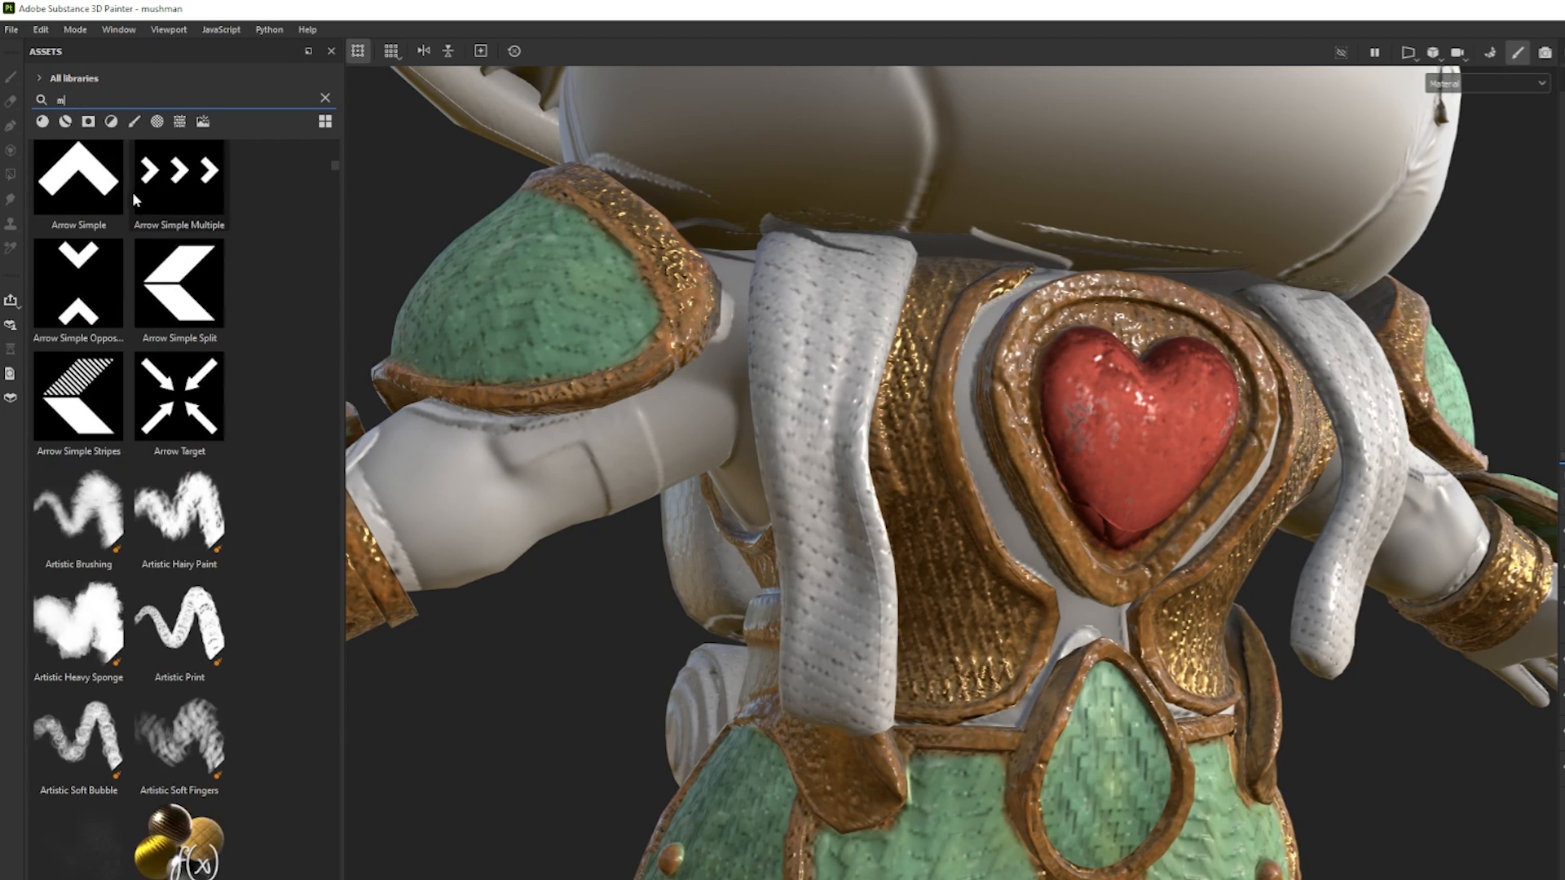
type("etal")
scroll(130, 189, "down", 5)
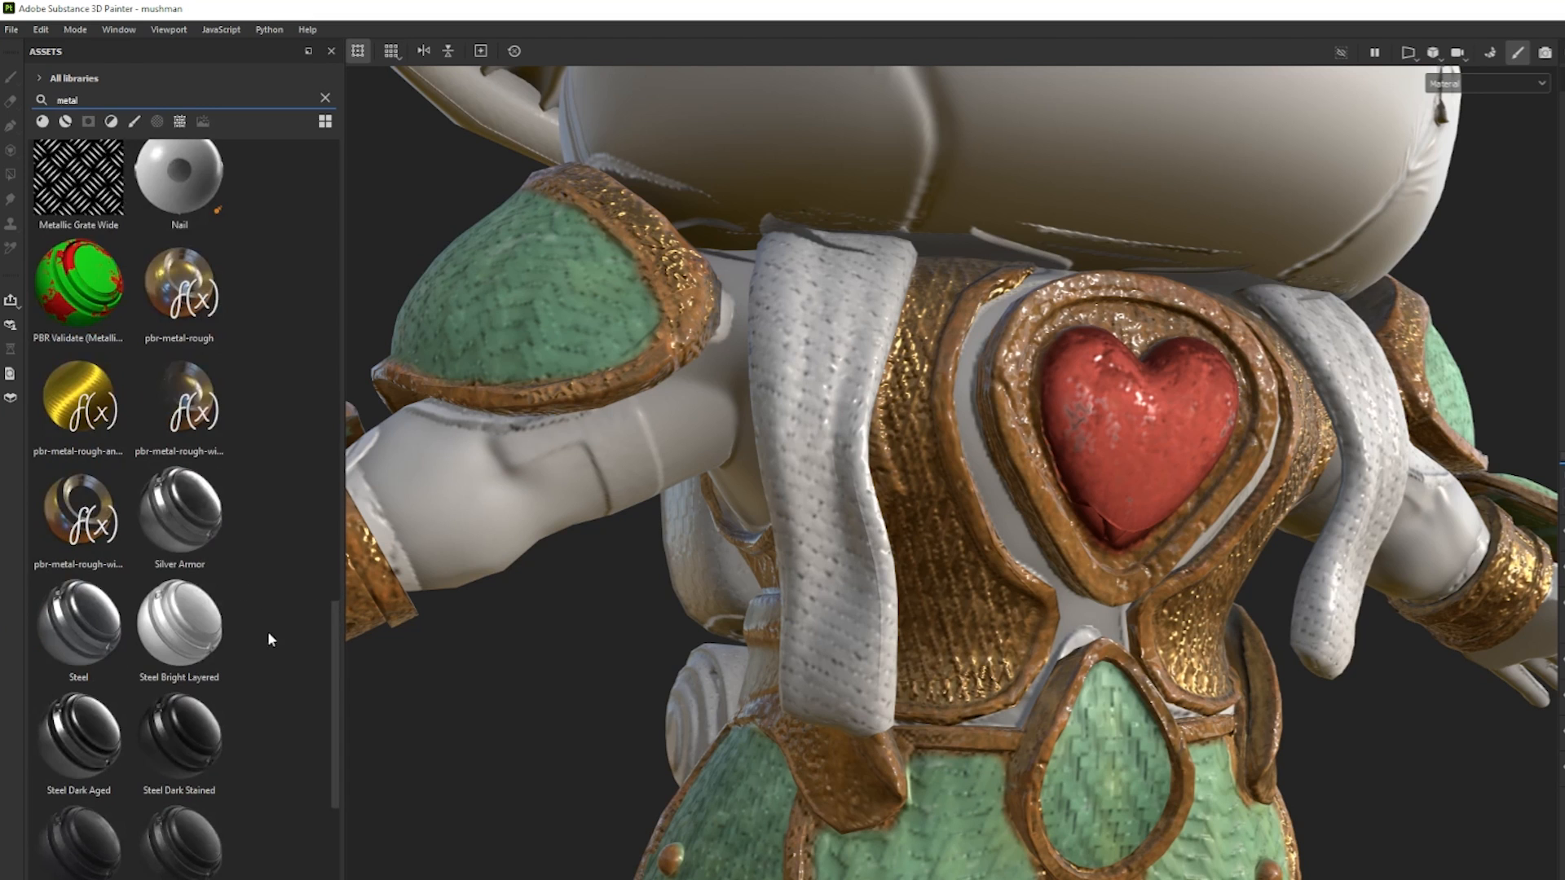
left_click_drag(339, 647, 326, 440)
left_click_drag(183, 521, 1289, 484)
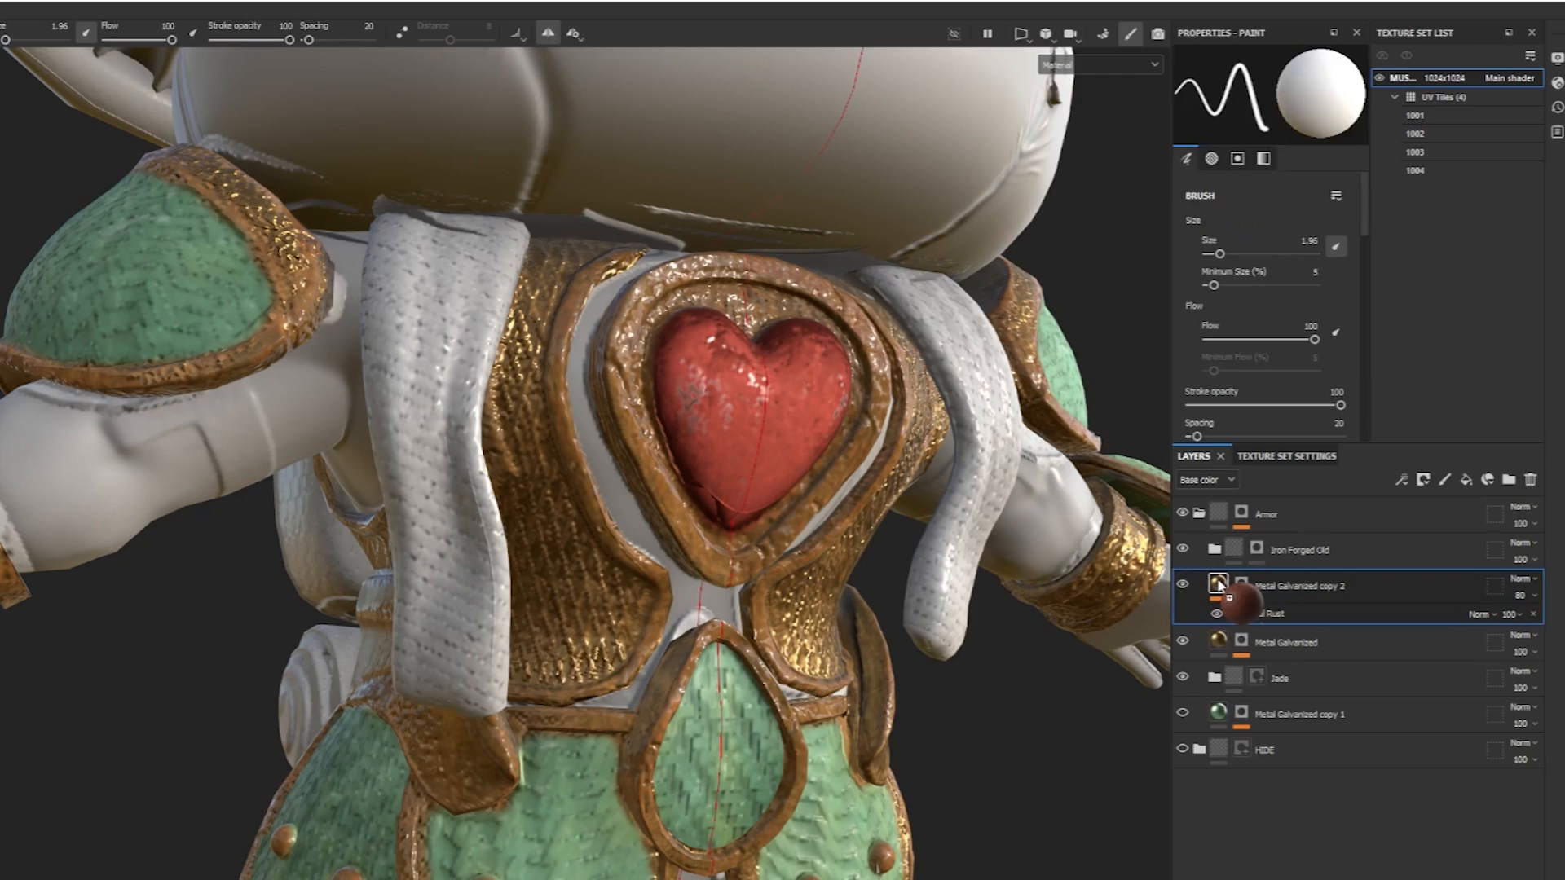
Examine the bronze armor trim and toggle the Metal Rust effect's visibility to compare the result.
left_click_drag(1219, 586, 1220, 586)
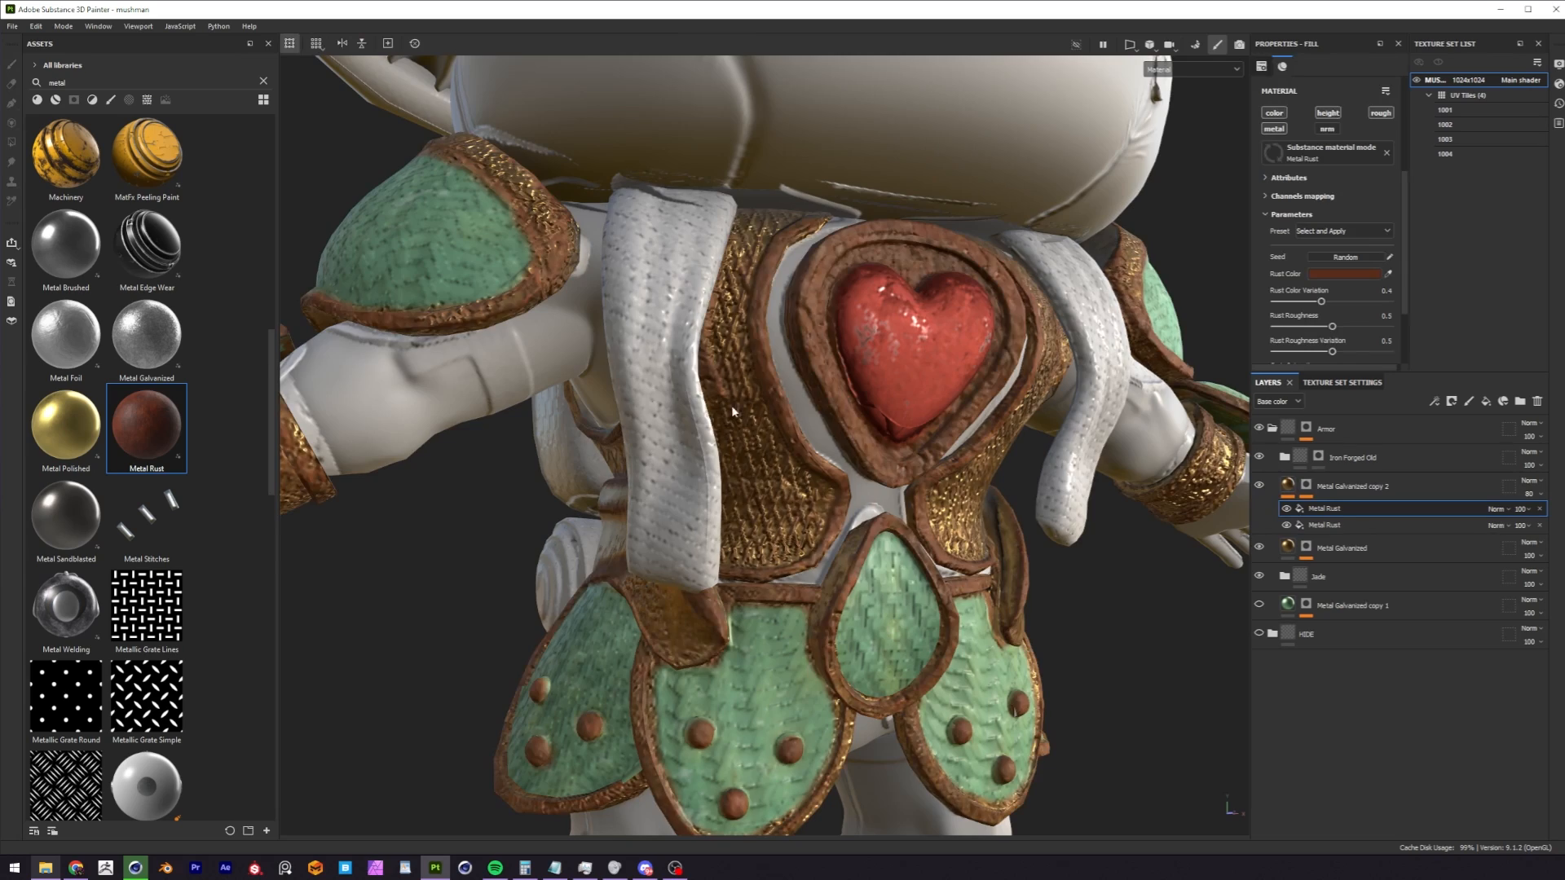
scroll(617, 265, "down", 2)
middle_click_drag(617, 265, 698, 433, "alt")
left_click_drag(697, 432, 778, 554, "alt")
middle_click_drag(778, 554, 751, 530, "alt")
left_click_drag(958, 518, 853, 463, "alt")
left_click(1286, 509)
Examine the textured armor from all sides and the untextured mushroom cap.
right_click_drag(934, 432, 749, 449, "alt")
middle_click_drag(749, 450, 789, 476, "alt")
mouse_move(789, 476)
right_mouse_down("alt")
mouse_move(919, 445)
mouse_move(799, 472)
right_mouse_up("alt")
left_click_drag(798, 472, 766, 489, "alt")
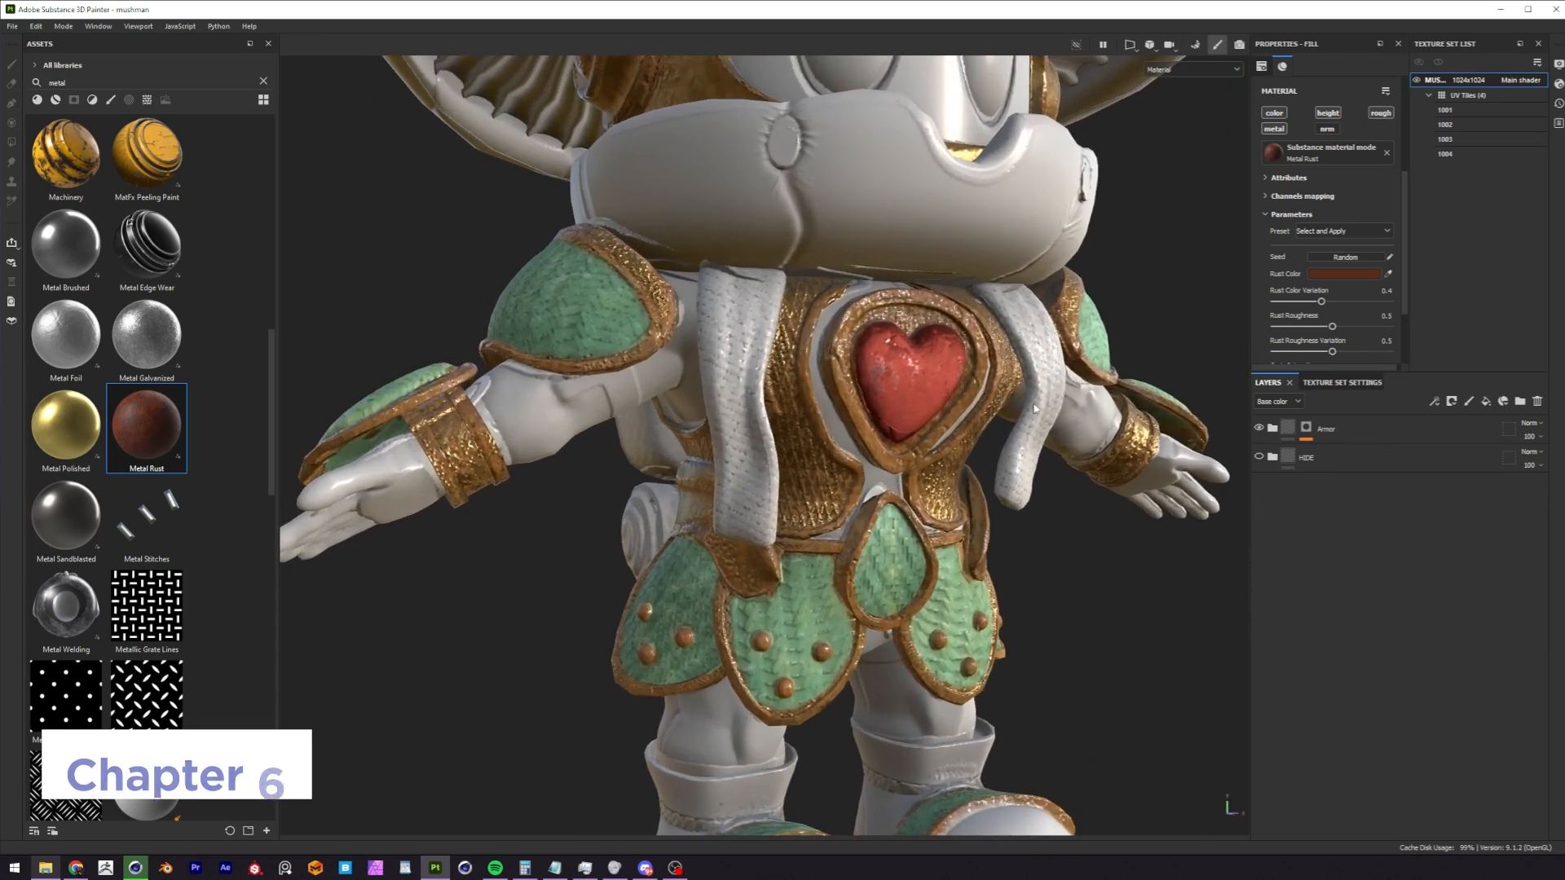
middle_click_drag(1035, 409, 1060, 471, "alt")
right_click_drag(1059, 471, 925, 383, "alt")
middle_click_drag(916, 339, 863, 528, "alt")
right_click_drag(863, 528, 803, 481, "alt")
middle_click_drag(807, 351, 870, 524, "alt")
right_click_drag(870, 524, 674, 426, "alt")
left_click_drag(674, 427, 992, 443, "alt")
right_click_drag(991, 443, 766, 428, "alt")
left_click_drag(766, 428, 615, 437, "alt")
Create a new folder above Armor and name it Mushroom.
left_click(1519, 401)
double_click(1317, 432)
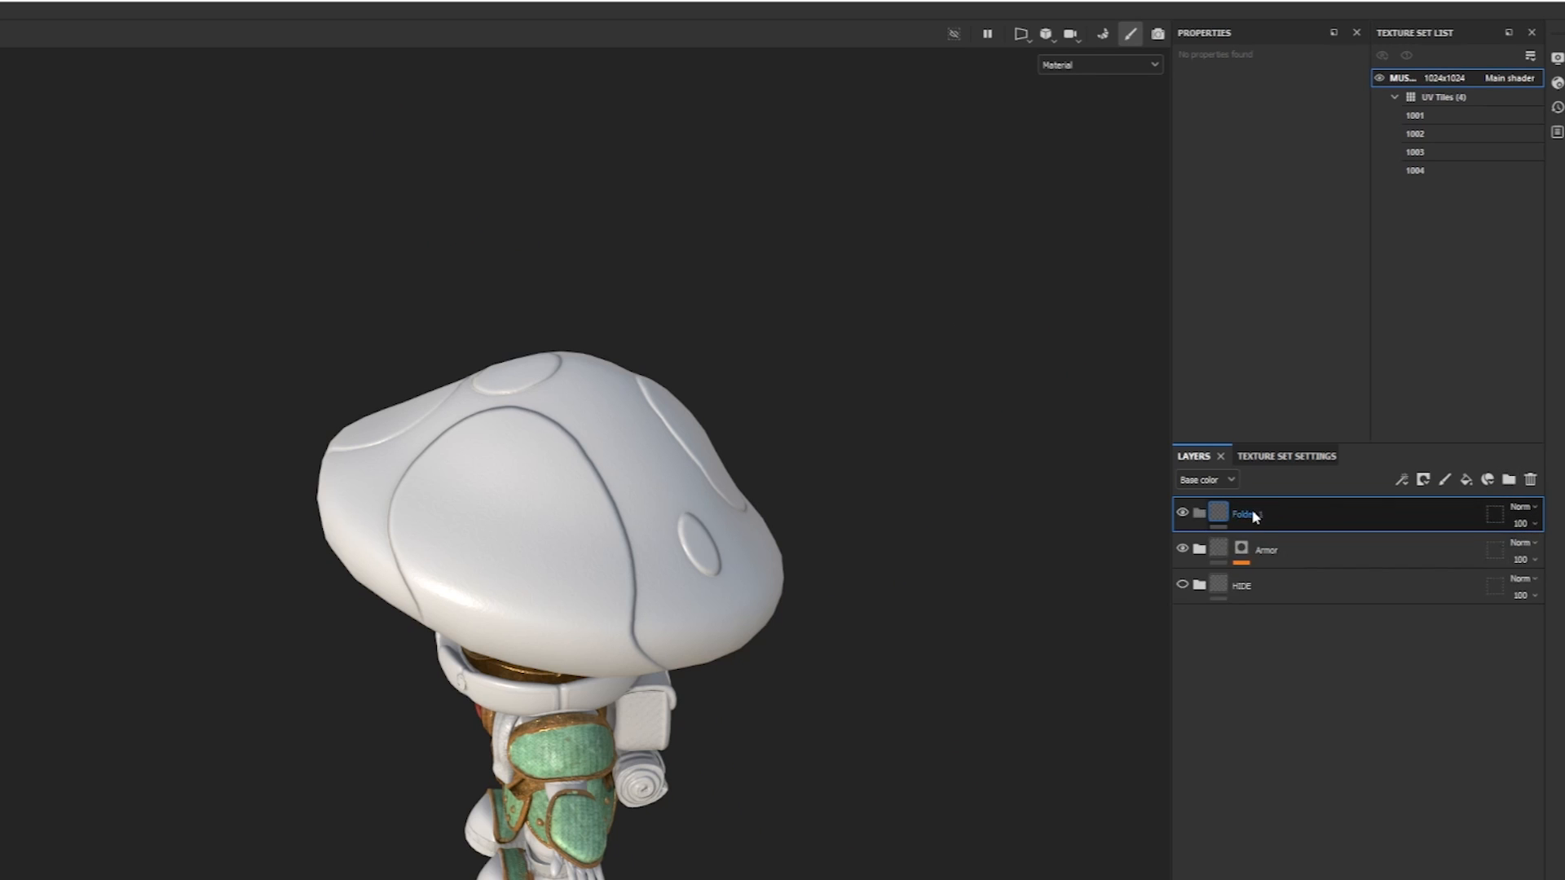
double_click(1239, 514)
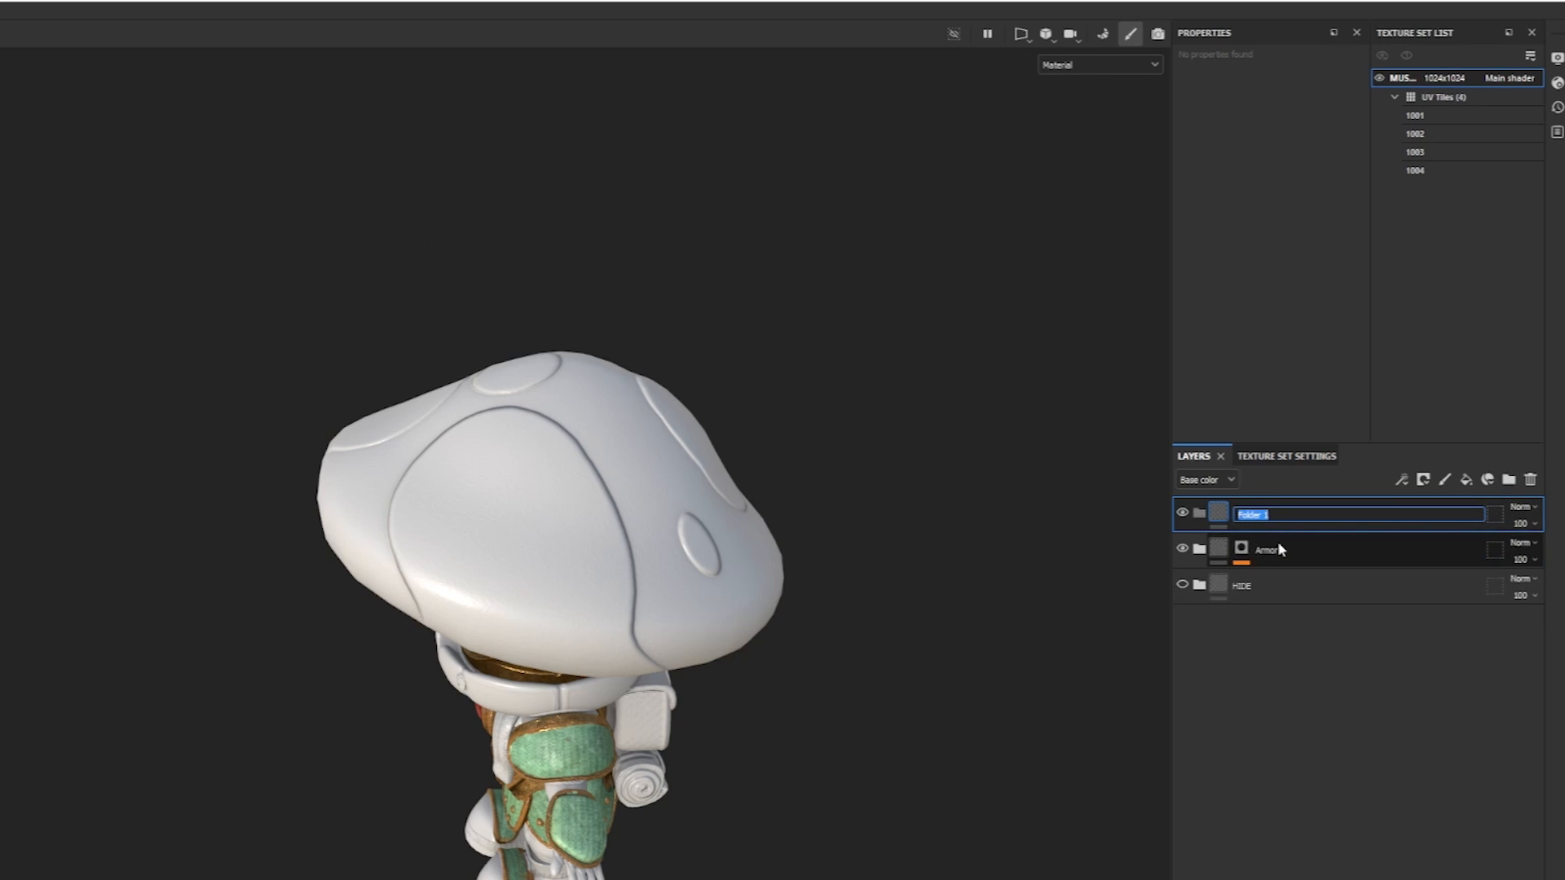
type("Mushroom")
key("Return")
Add a color selection mask to the Mushroom folder and pick the cap's magenta ID color.
left_click(1423, 479)
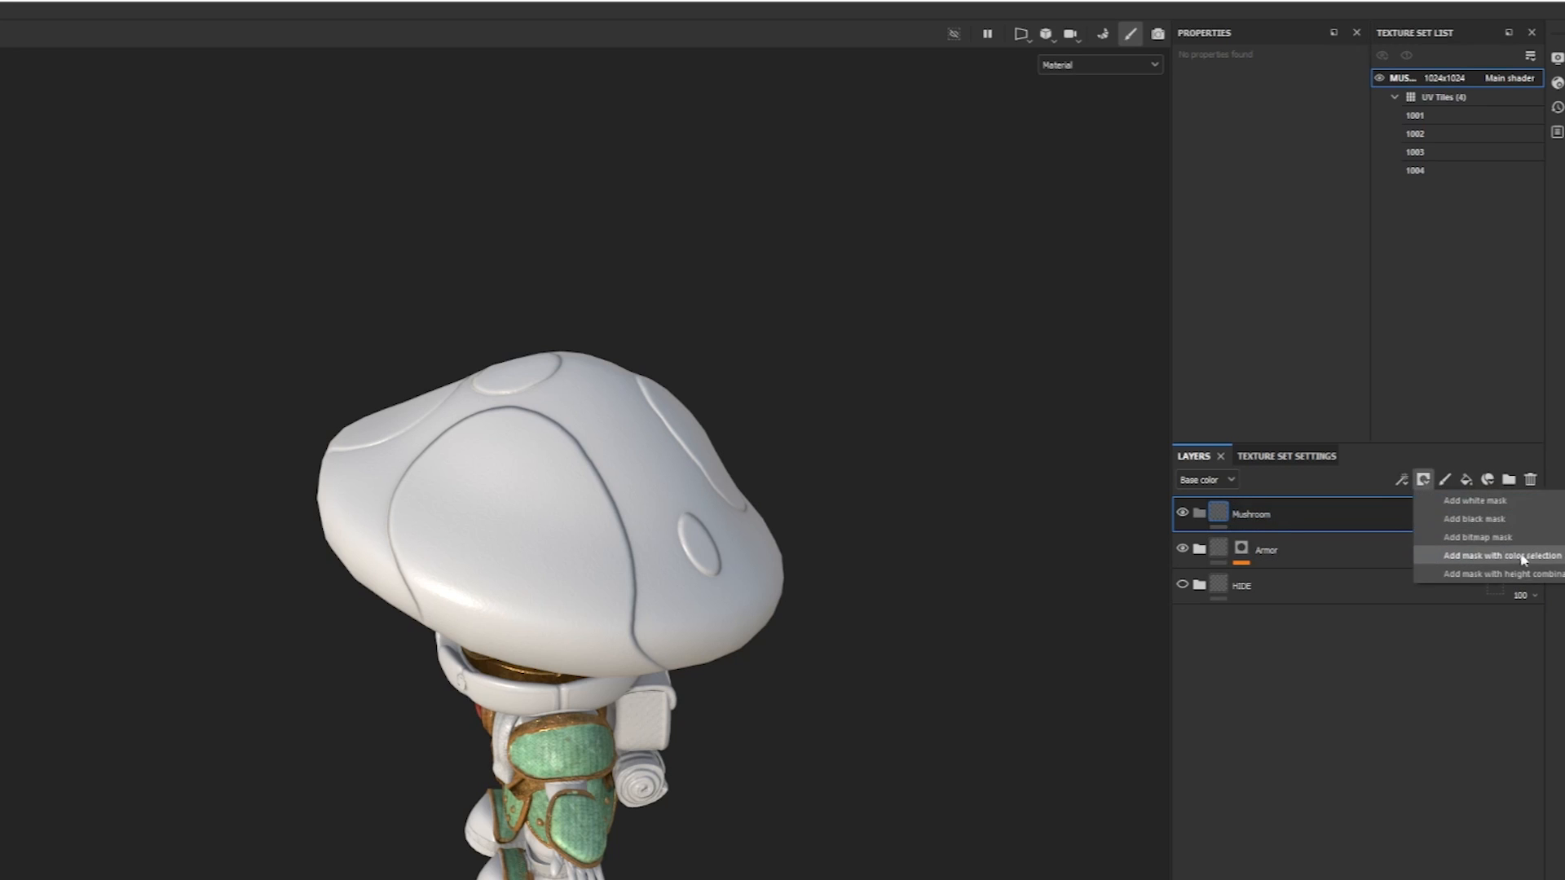
left_click(1541, 558)
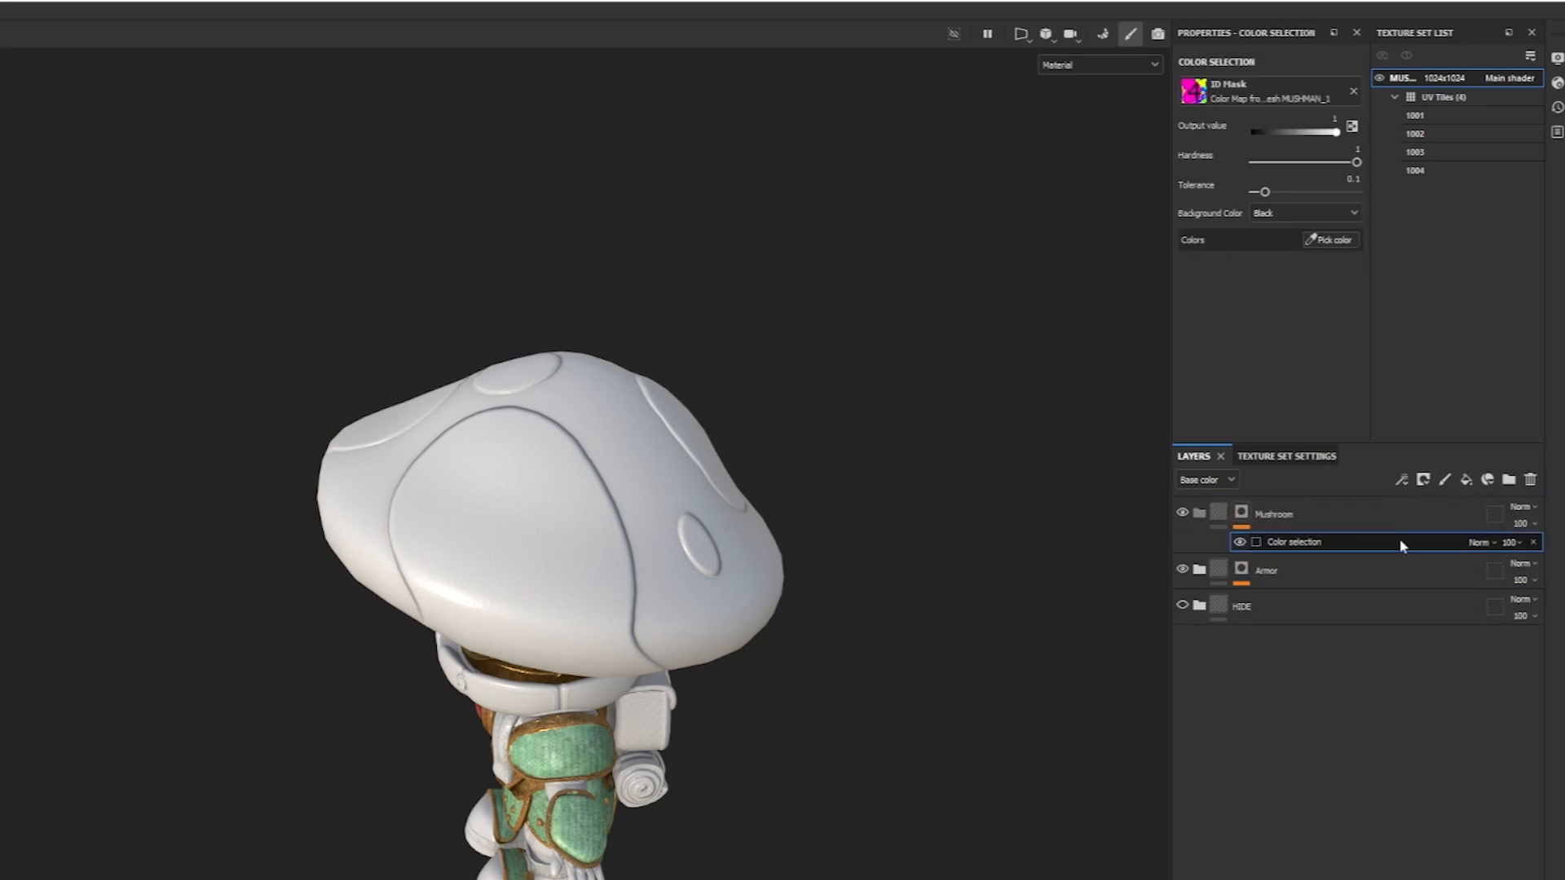
left_click(1340, 243)
left_click(613, 502)
left_click_drag(614, 501, 644, 508, "alt")
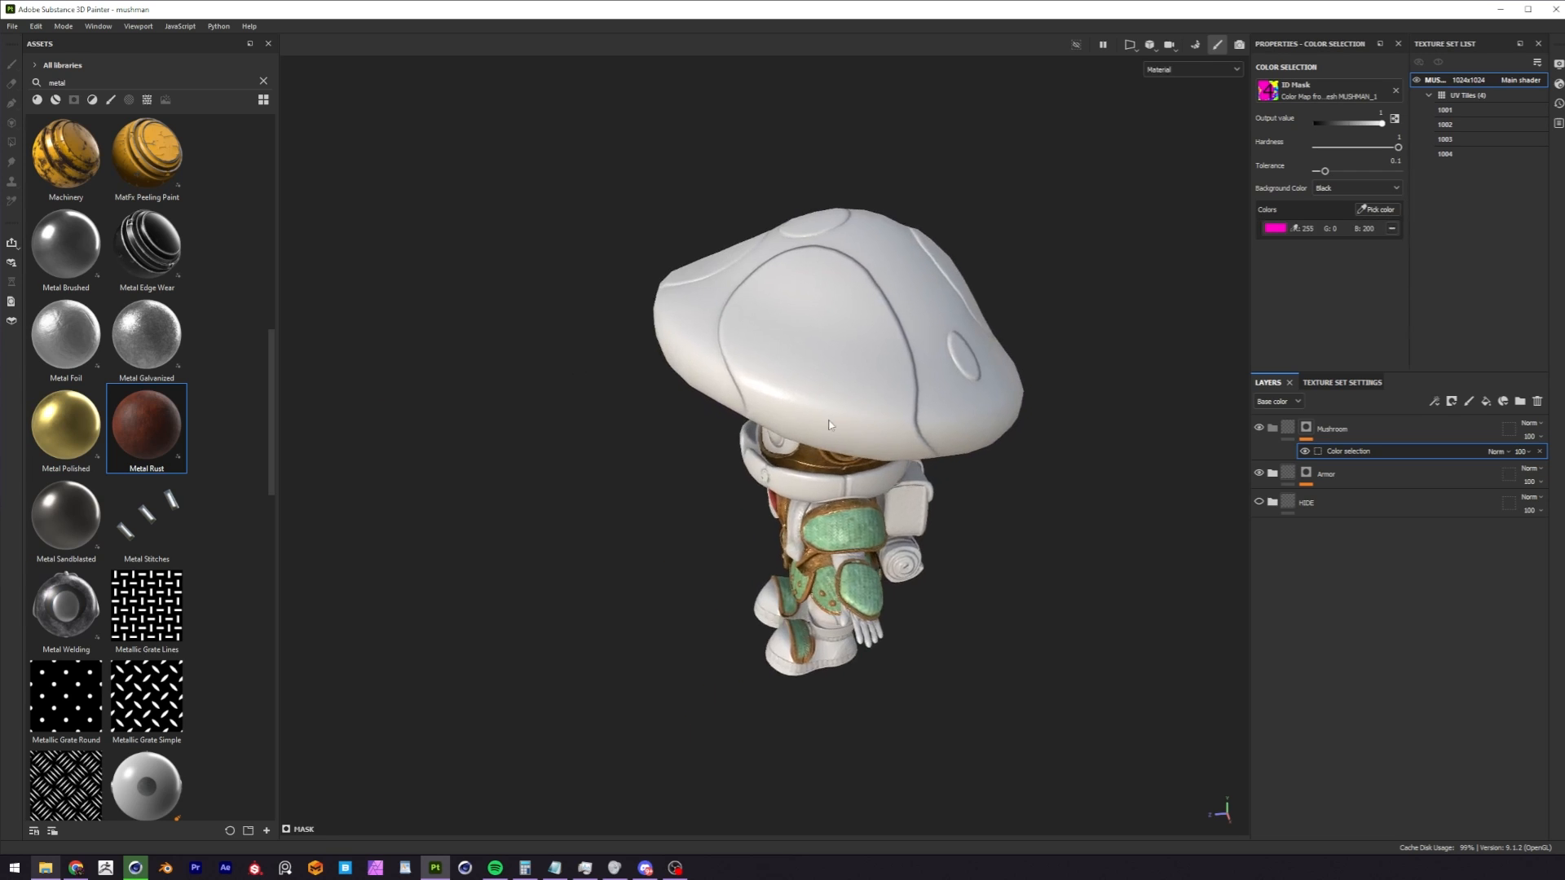
left_click_drag(829, 424, 806, 350, "alt")
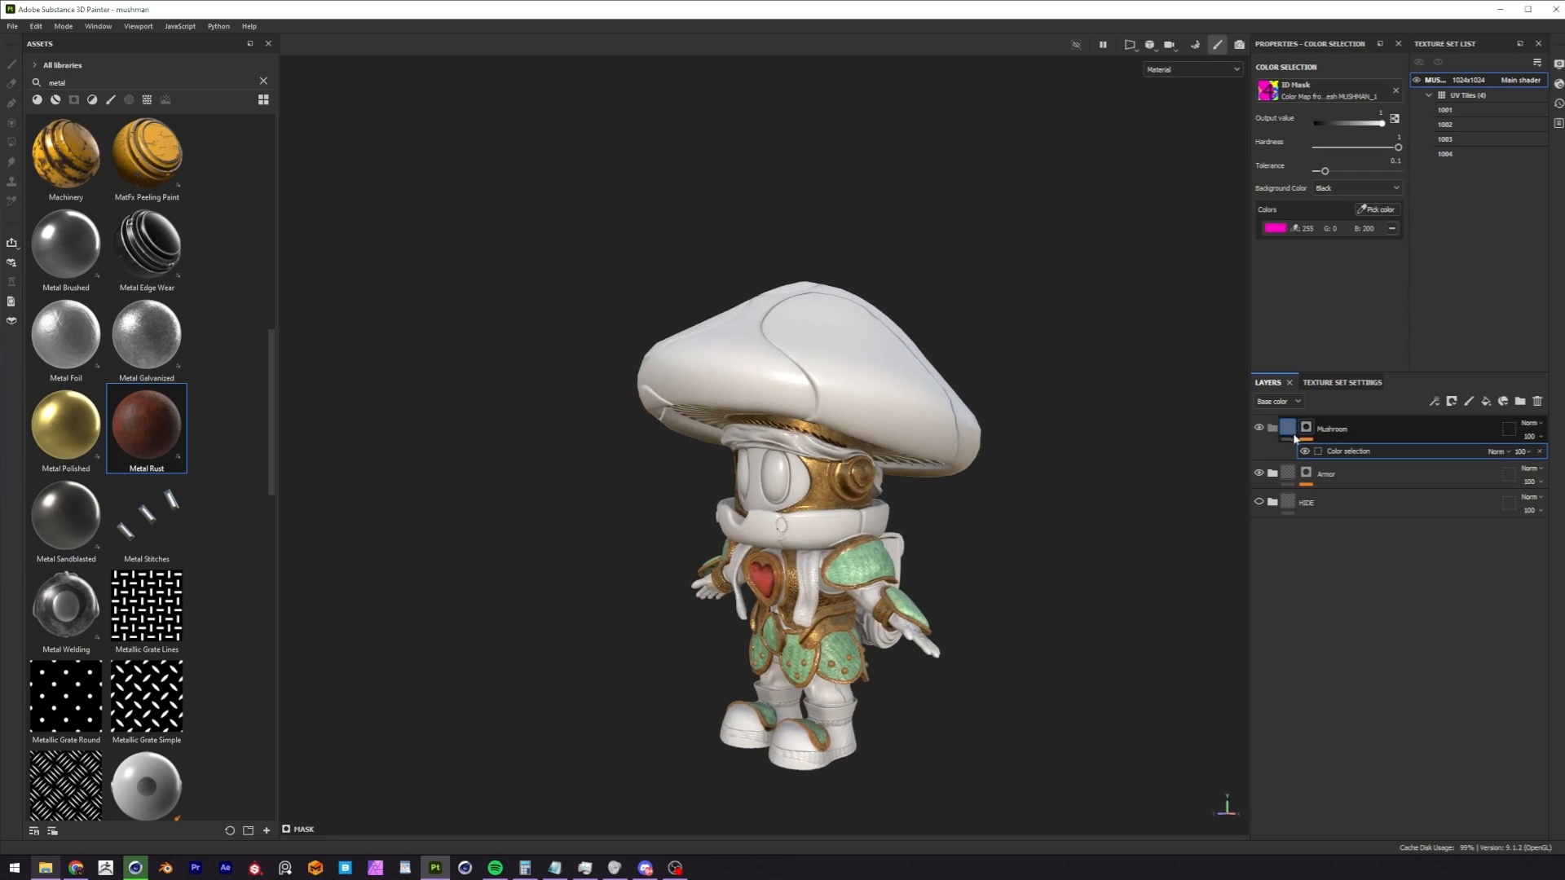
Add a fill layer to the Mushroom folder with only the color channel active and give it a red base color.
left_click(1485, 403)
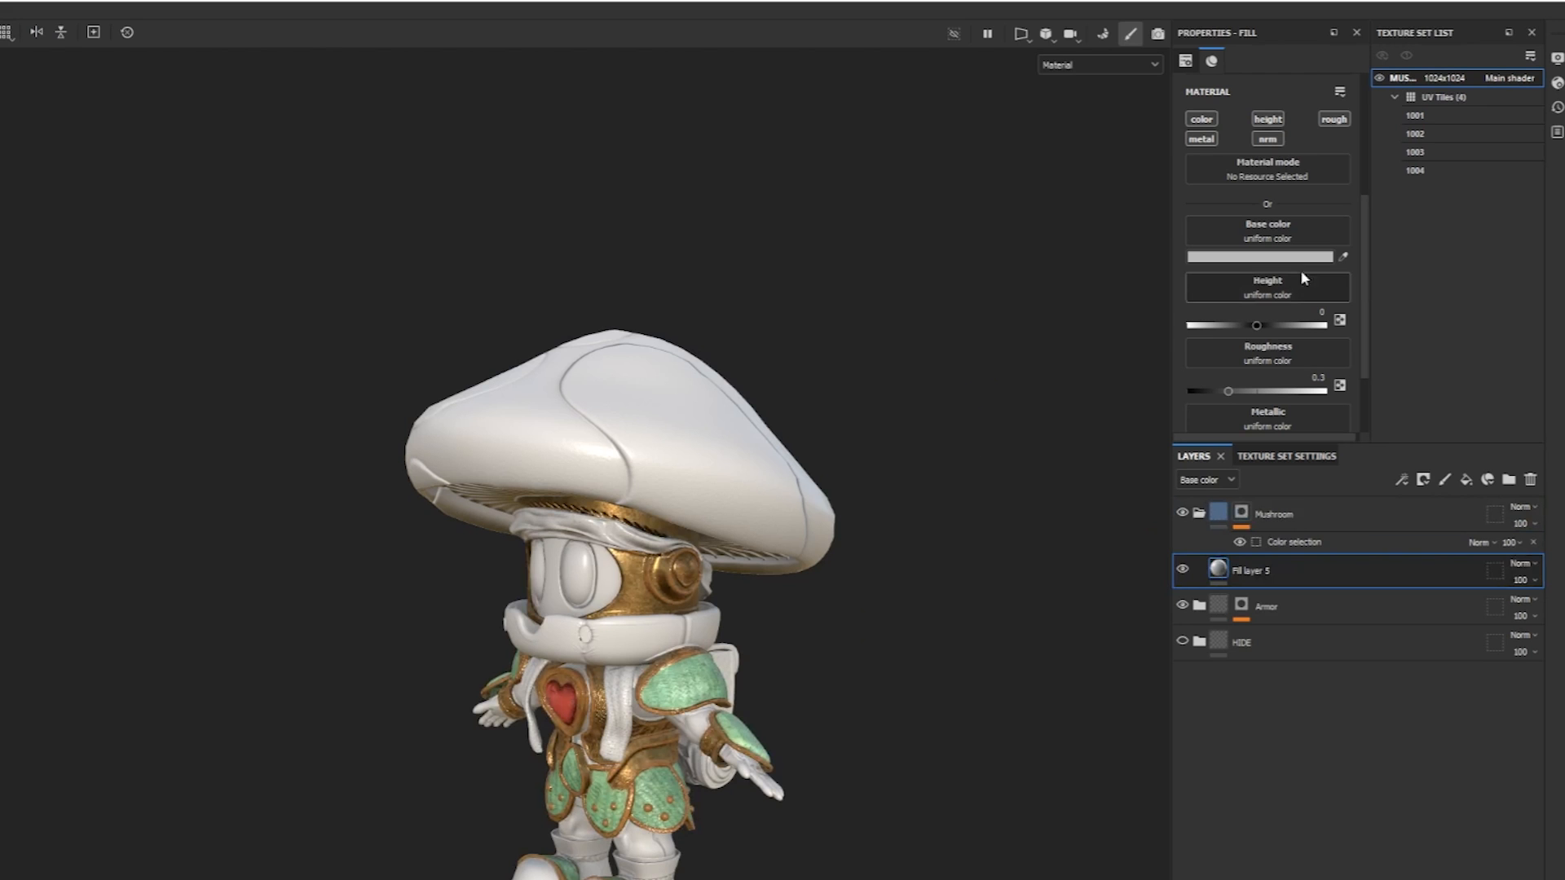
left_click(1202, 119, "alt")
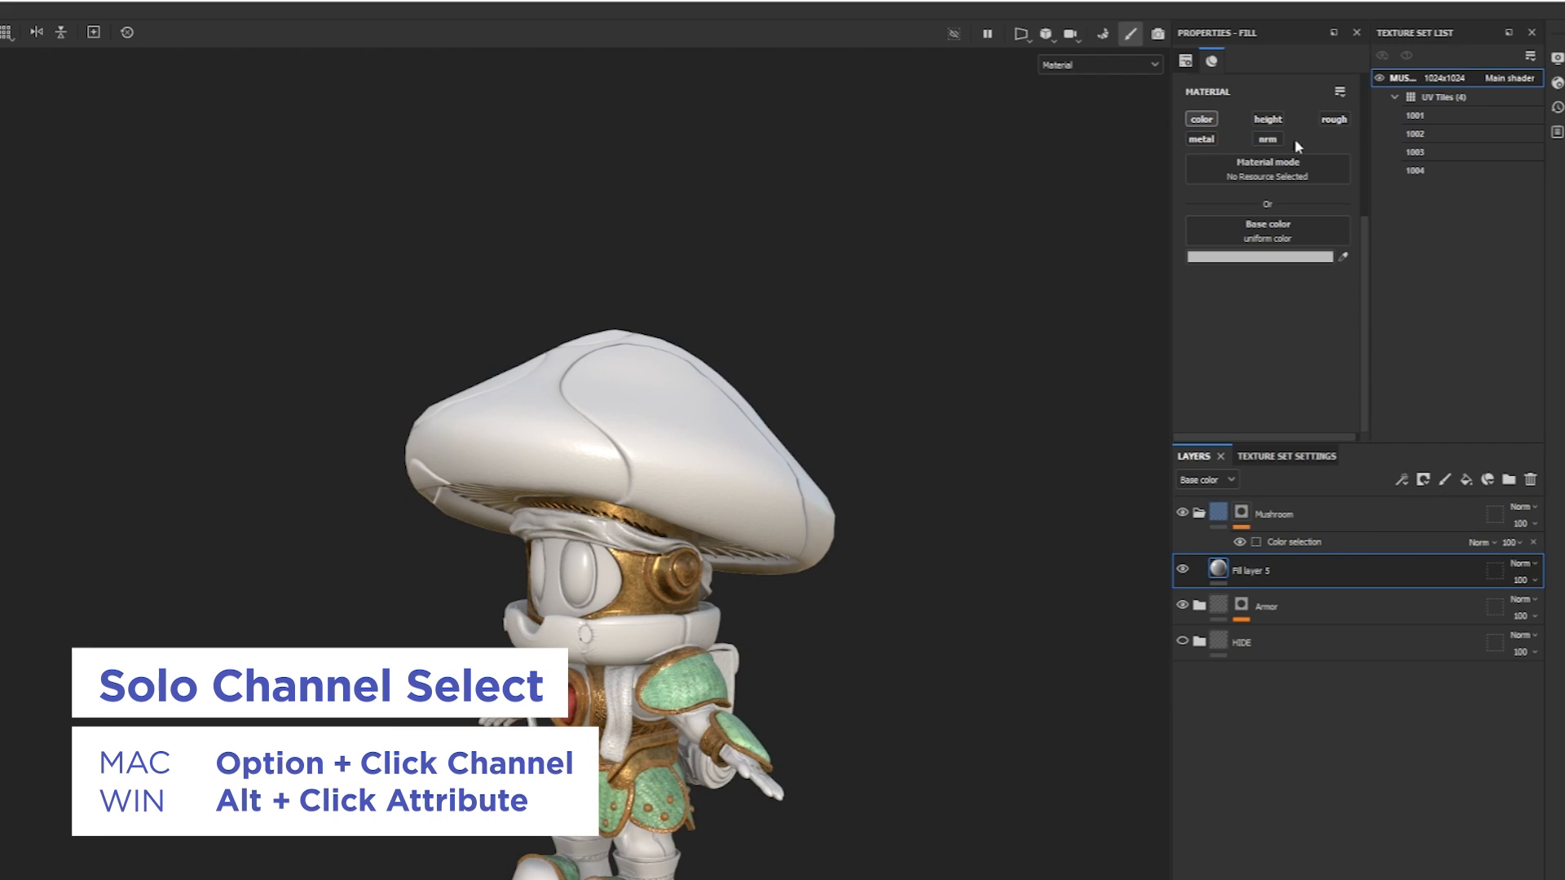
left_click(1302, 259)
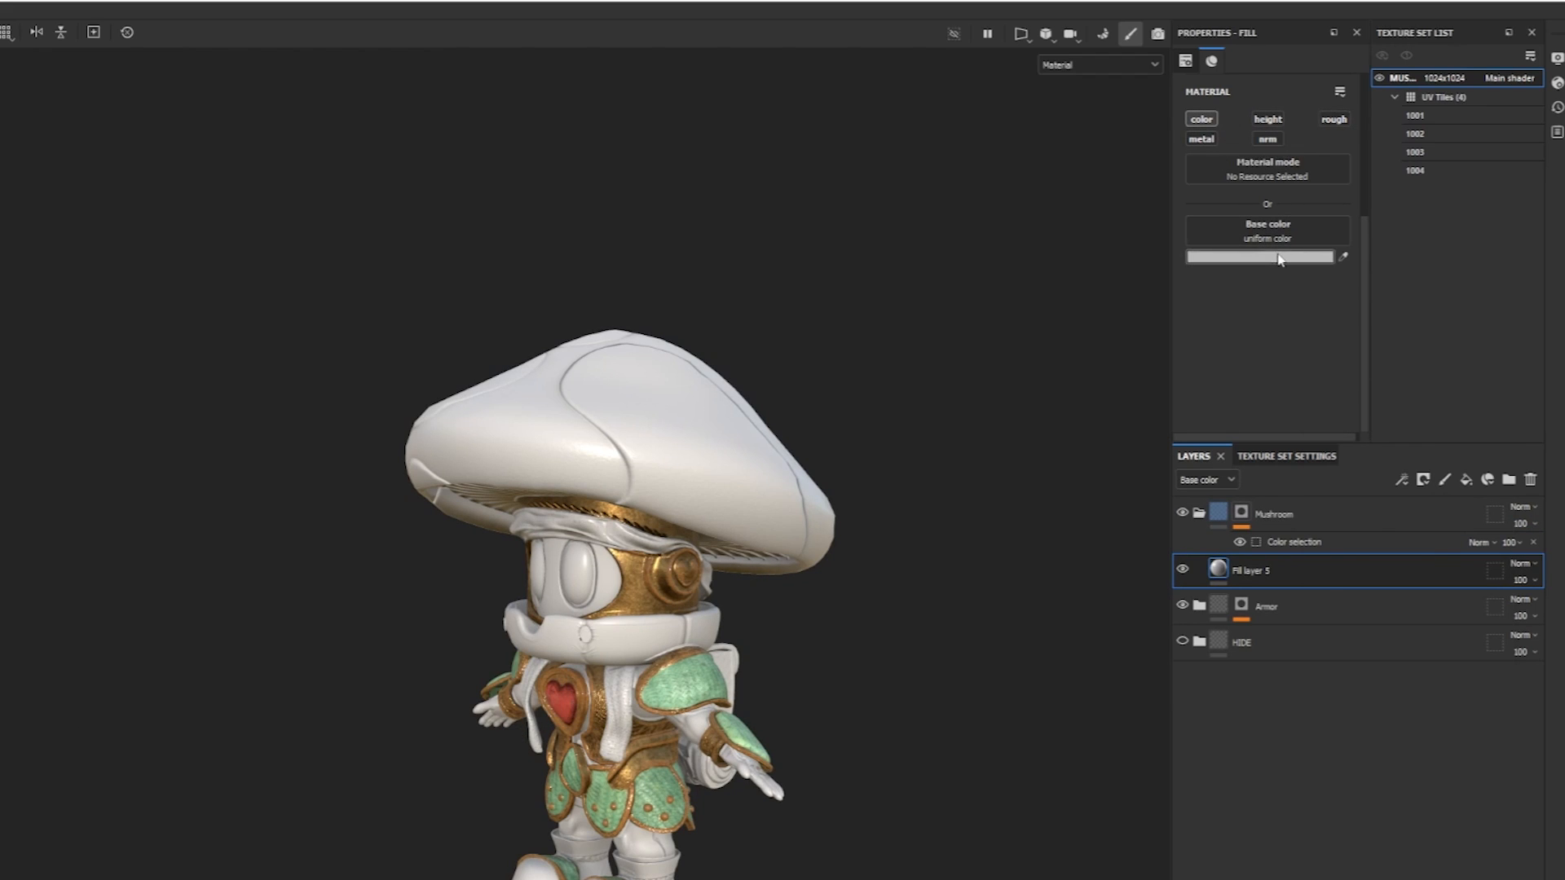
left_click_drag(1393, 437, 1491, 446)
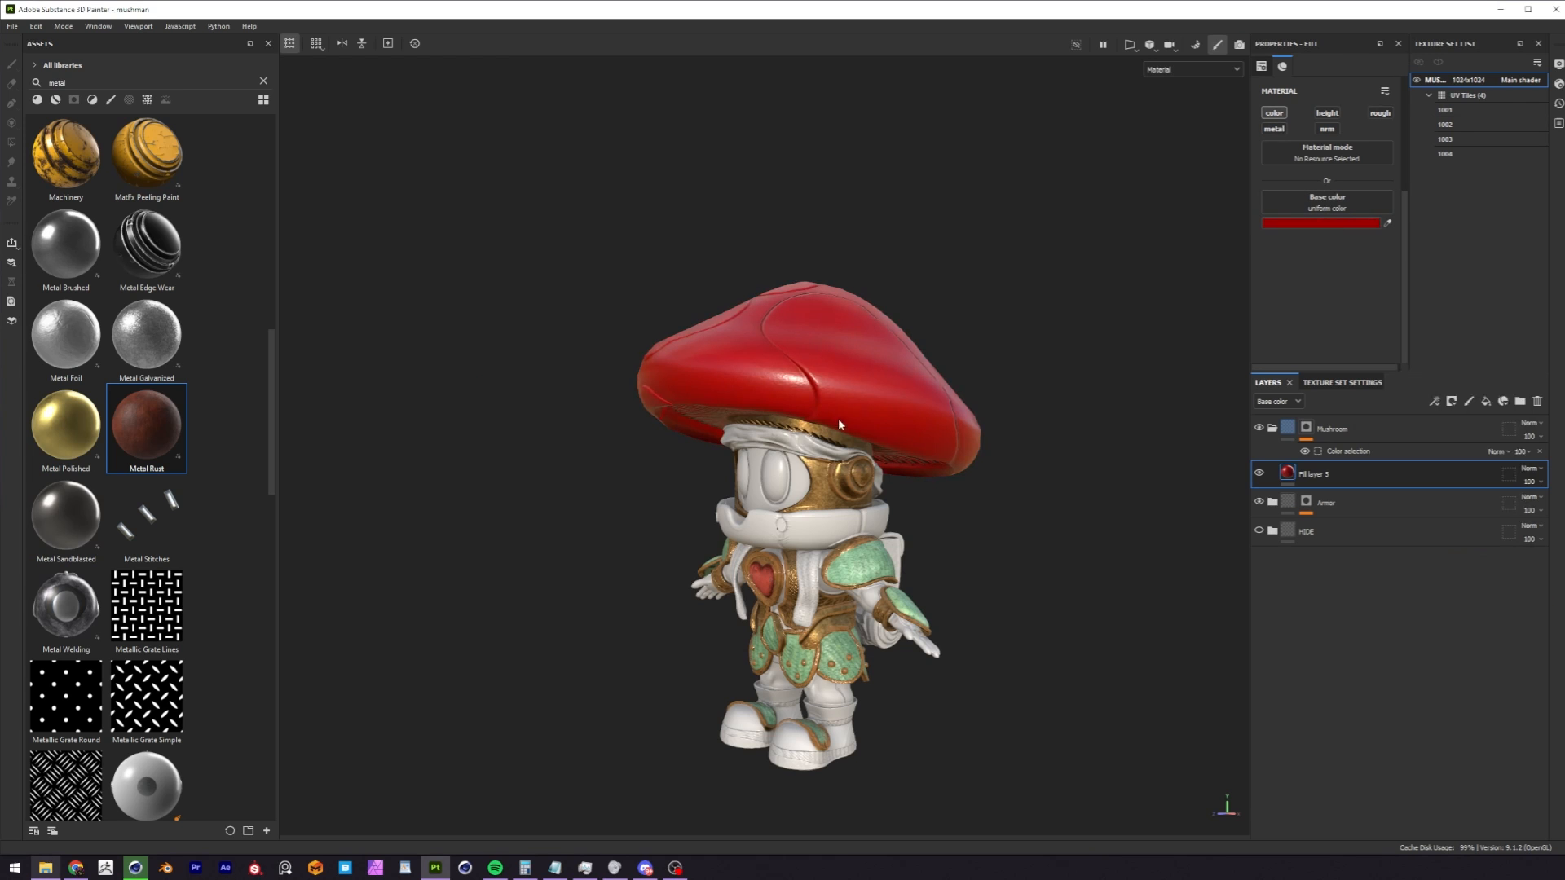
left_click_drag(839, 423, 1067, 465, "alt")
left_click_drag(724, 509, 931, 432, "alt")
middle_click_drag(804, 460, 885, 481, "alt")
Search the assets for "veg" and add the Skin Vegetation material above the red fill layer in the Mushroom folder.
left_click_drag(251, 82, 8, 89)
type("veg")
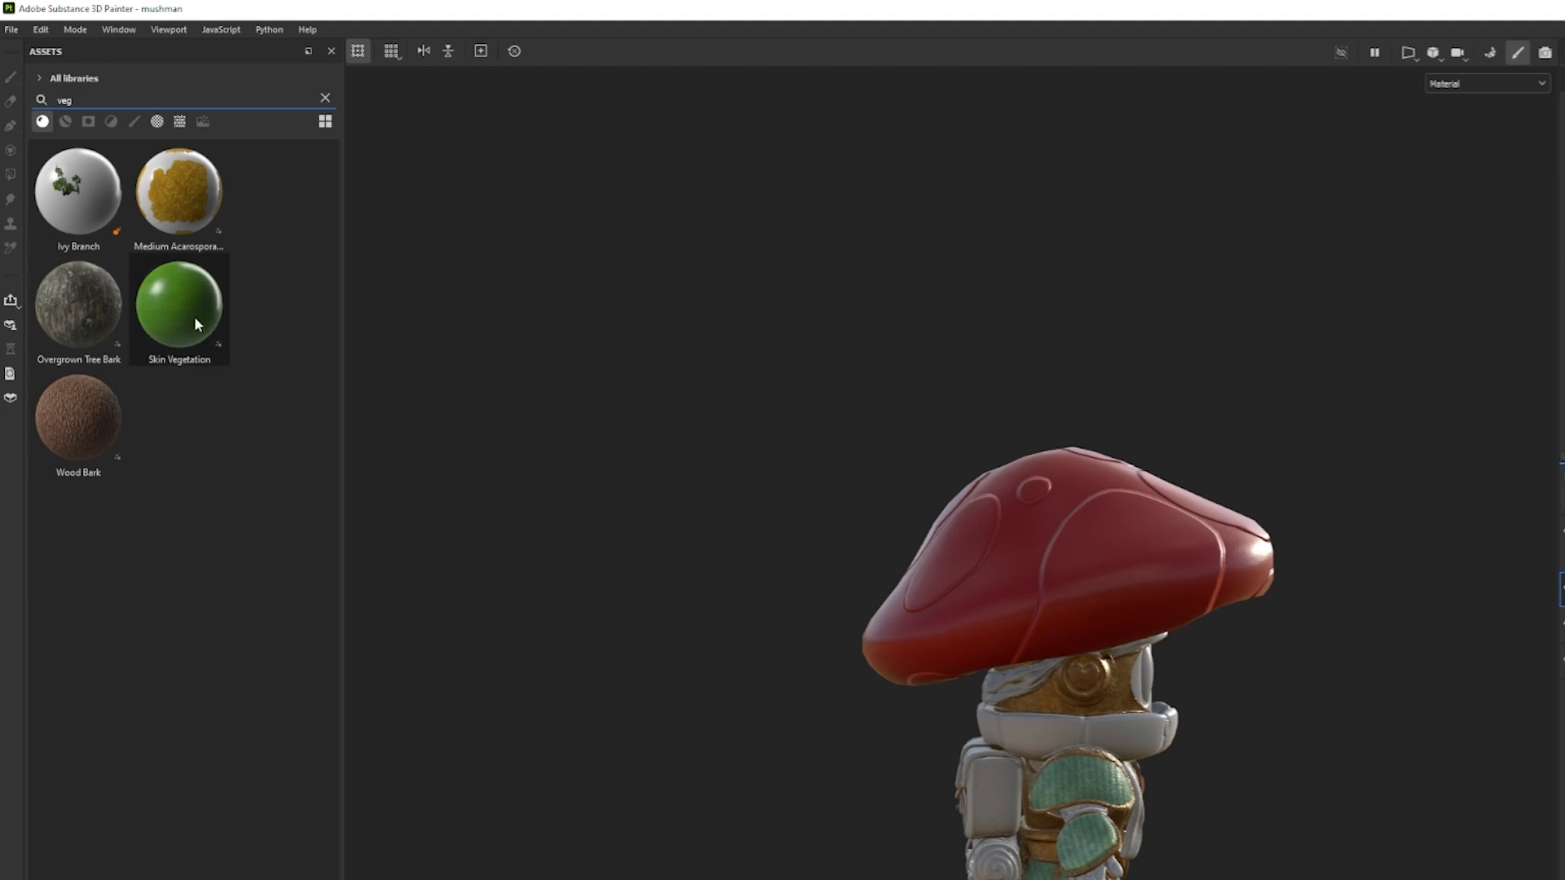
left_click_drag(183, 310, 864, 440)
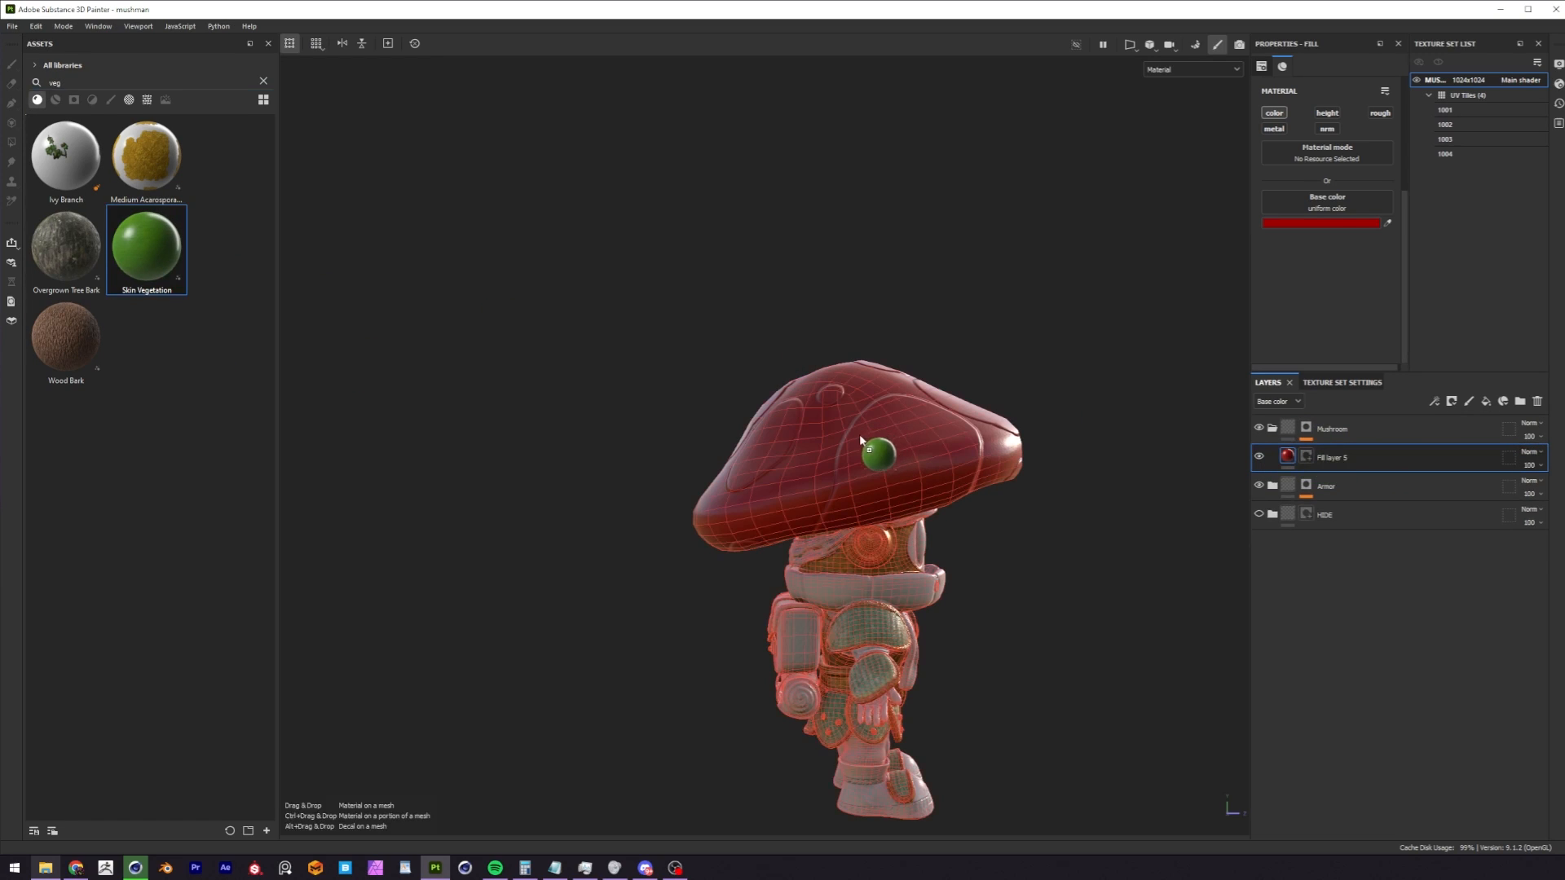
left_click_drag(1335, 428, 1284, 454)
left_click_drag(1215, 551, 1215, 548)
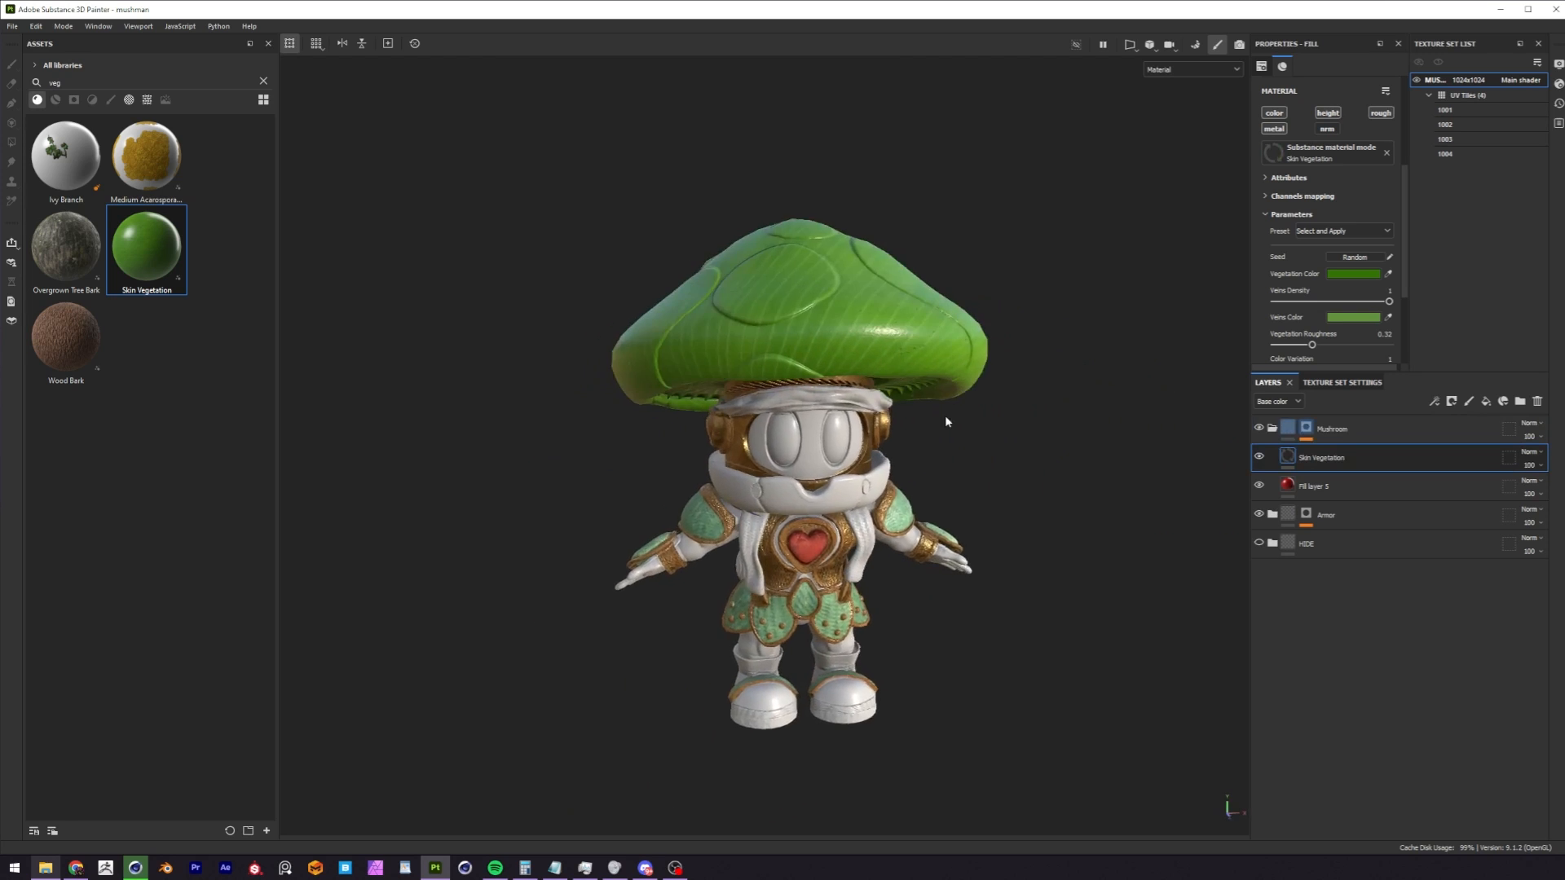
Examine the vein pattern of the Skin Vegetation material on the mushroom cap from above, behind and the sides.
left_click_drag(945, 417, 849, 421, "alt")
middle_click_drag(931, 430, 919, 457, "alt")
left_click_drag(919, 455, 839, 472, "alt")
right_click_drag(839, 472, 1219, 395, "alt")
left_click_drag(1219, 401, 859, 305, "alt")
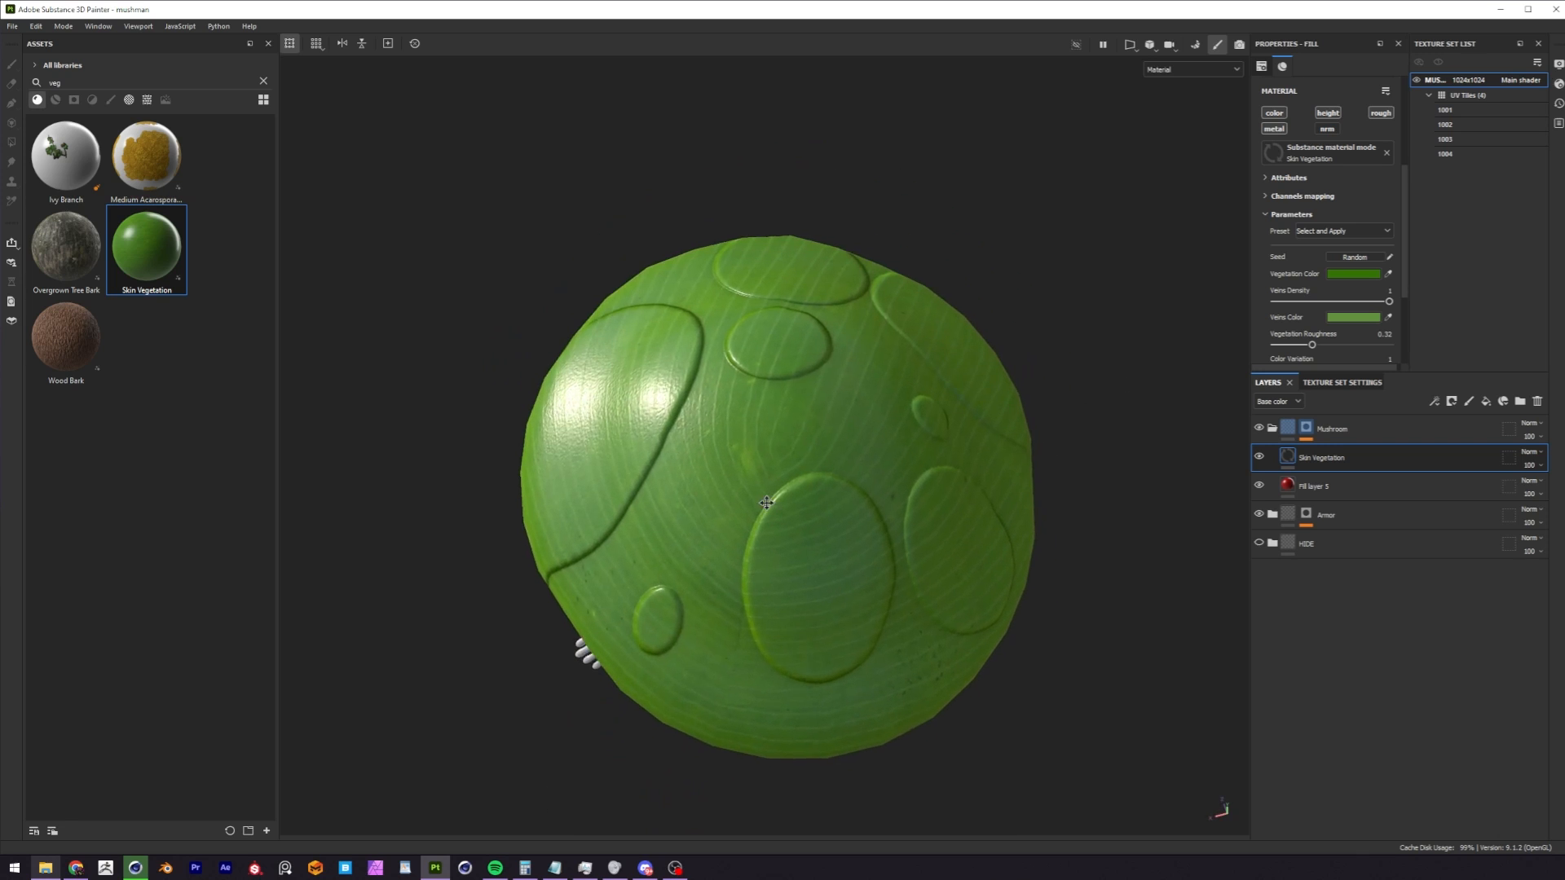
left_click_drag(856, 496, 845, 367, "alt")
scroll(793, 468, "up", 2)
left_click_drag(793, 469, 771, 441, "alt")
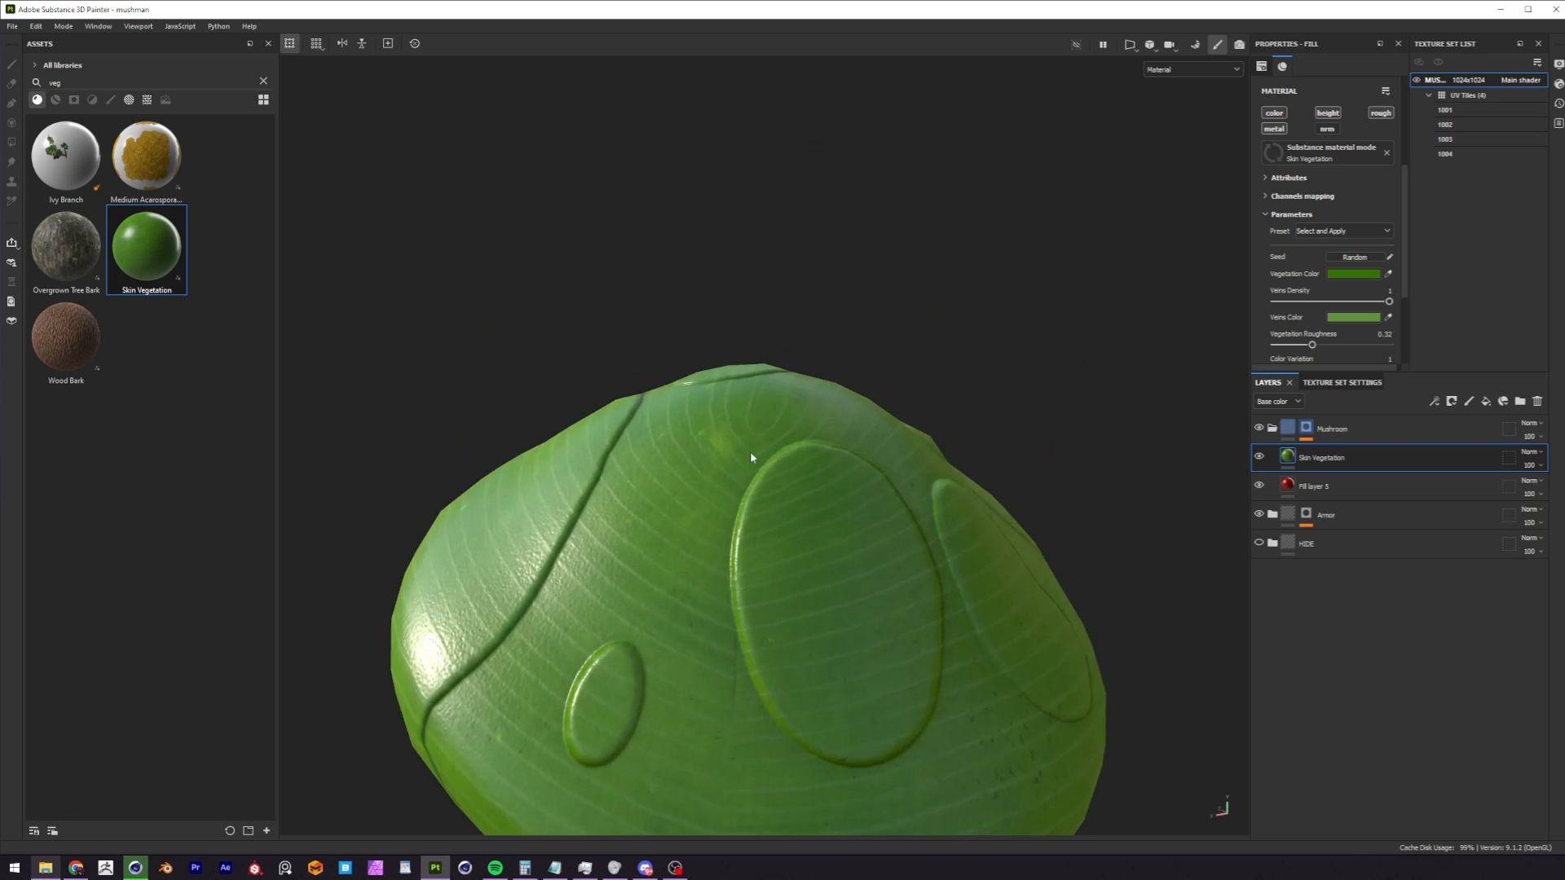
left_click_drag(745, 638, 780, 377, "alt")
left_click_drag(763, 458, 768, 564, "alt")
right_click_drag(769, 565, 590, 489, "alt")
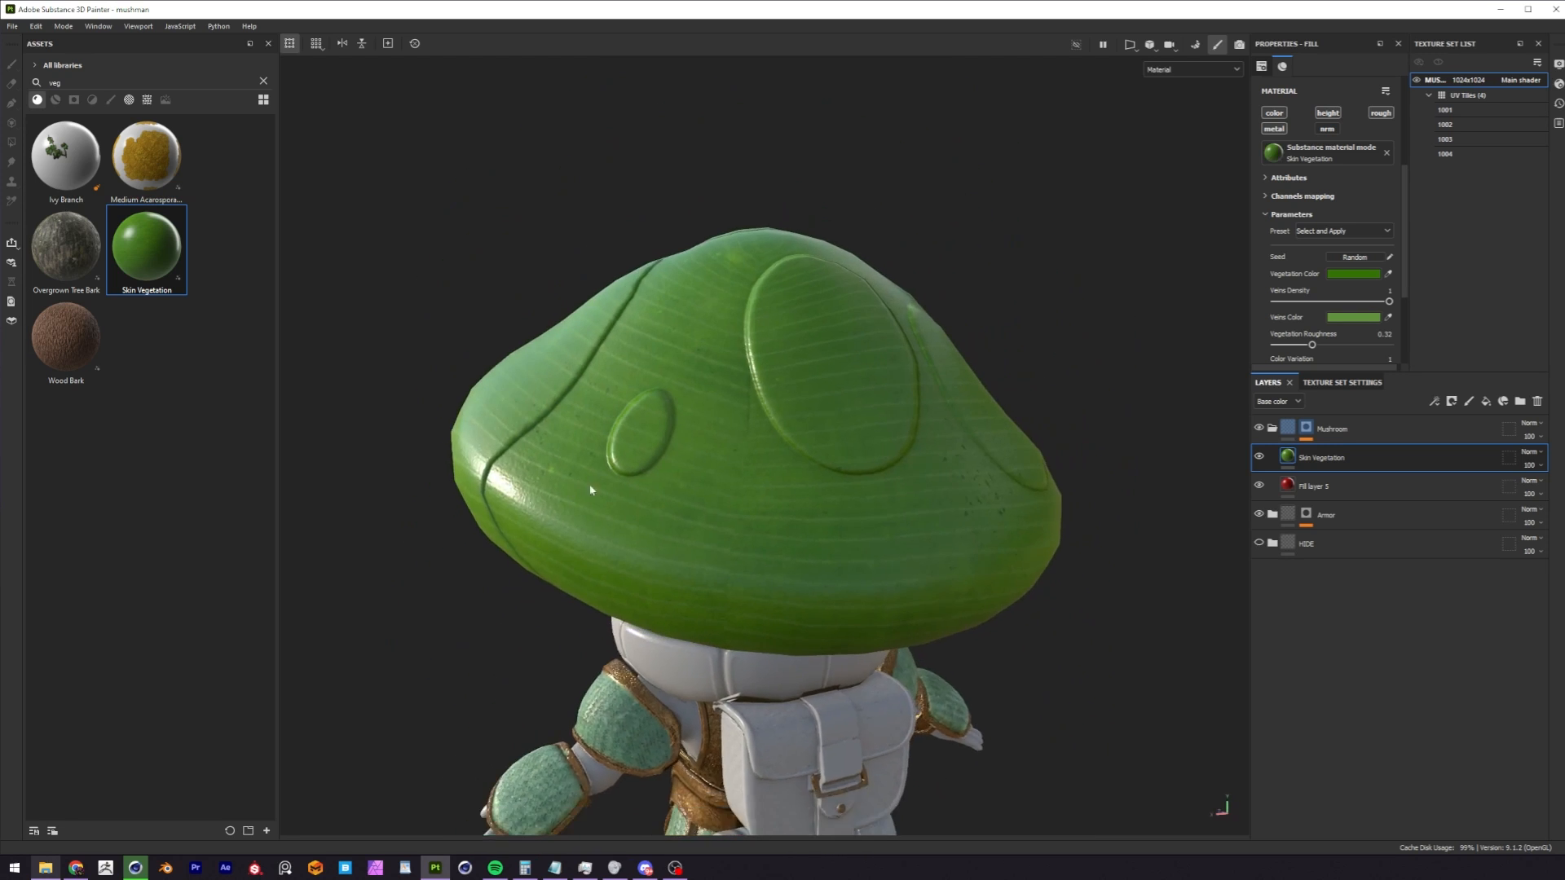
middle_click_drag(764, 349, 771, 470, "alt")
right_click_drag(771, 469, 652, 481, "alt")
middle_click_drag(725, 587, 747, 448, "alt")
right_click_drag(747, 448, 613, 478, "alt")
middle_click_drag(738, 400, 693, 490, "alt")
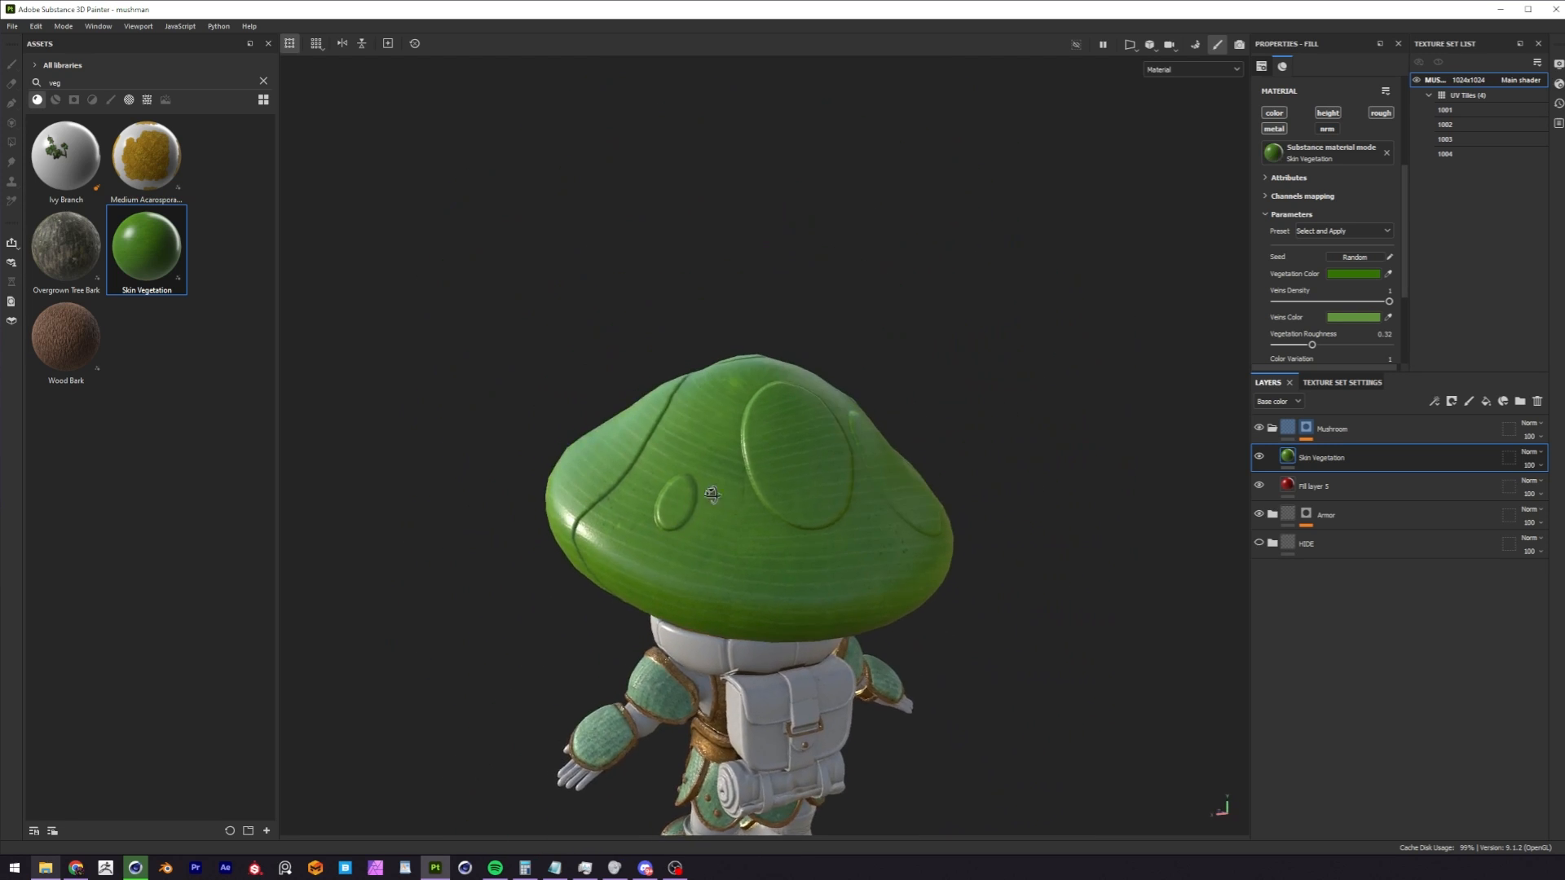
left_click_drag(693, 491, 827, 473, "alt")
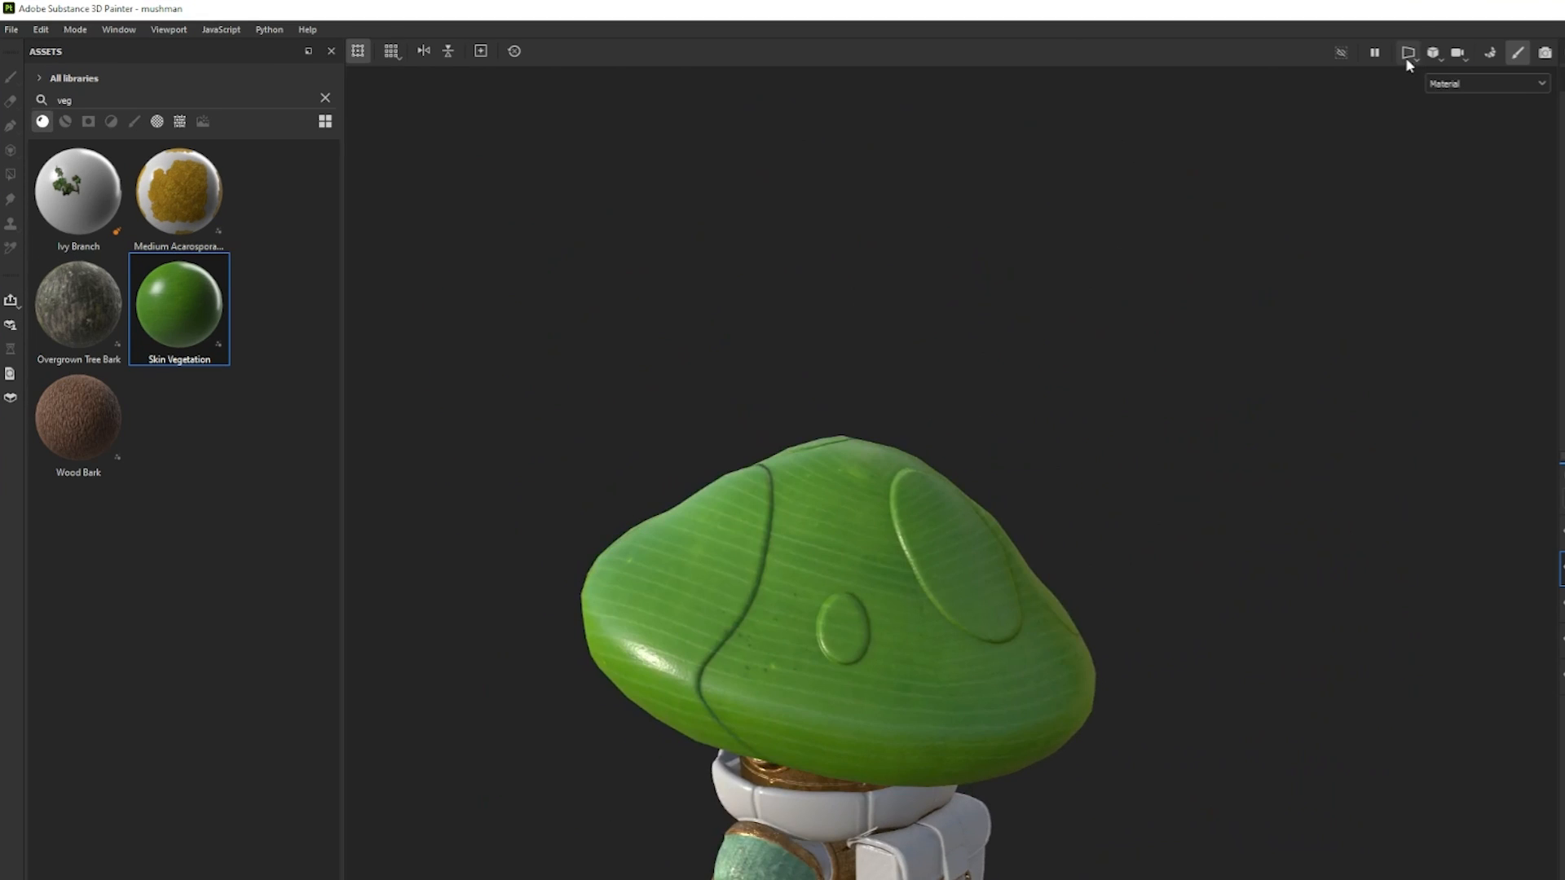
Switch to the split 3D/2D view and compare the veins on the cap with its UV layout.
left_click(1129, 44)
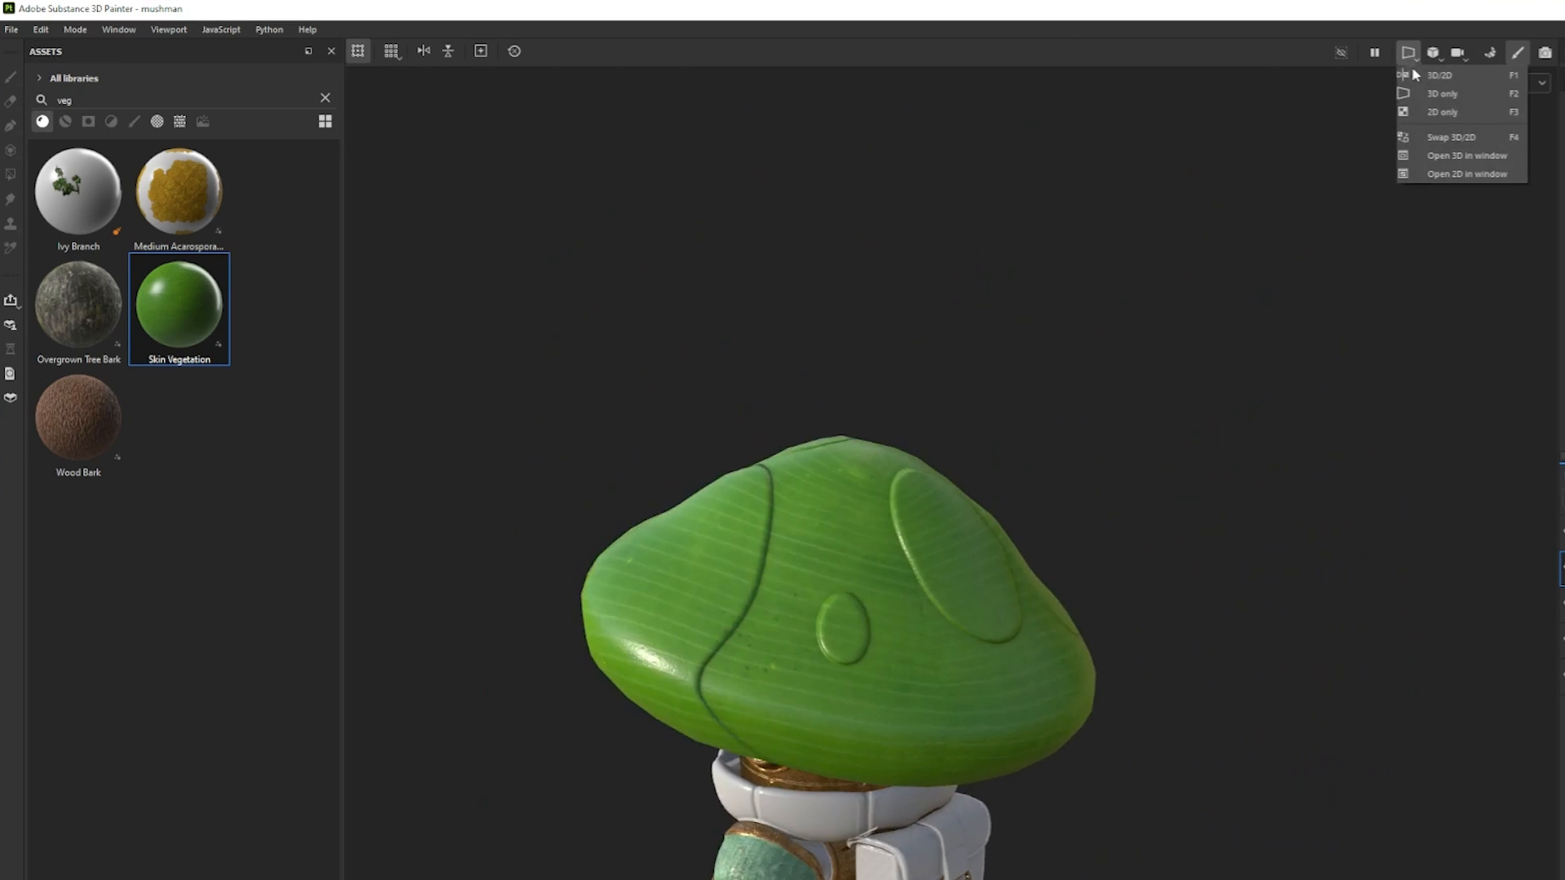
left_click(1164, 71)
middle_click_drag(825, 453, 904, 431, "alt")
right_click_drag(904, 432, 1024, 401, "alt")
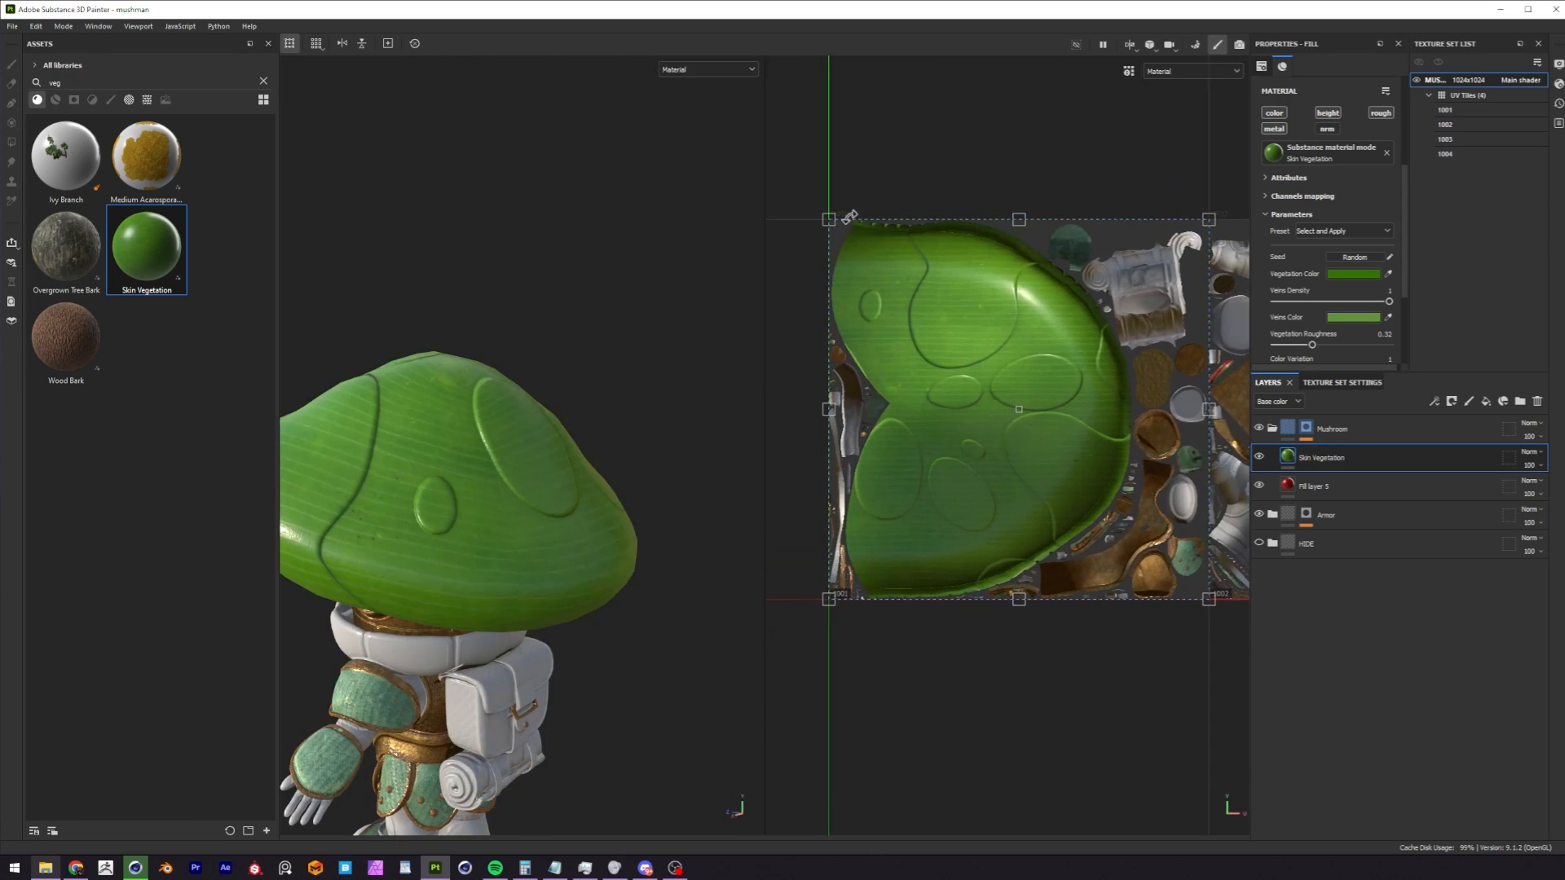
left_click_drag(718, 391, 544, 382, "alt")
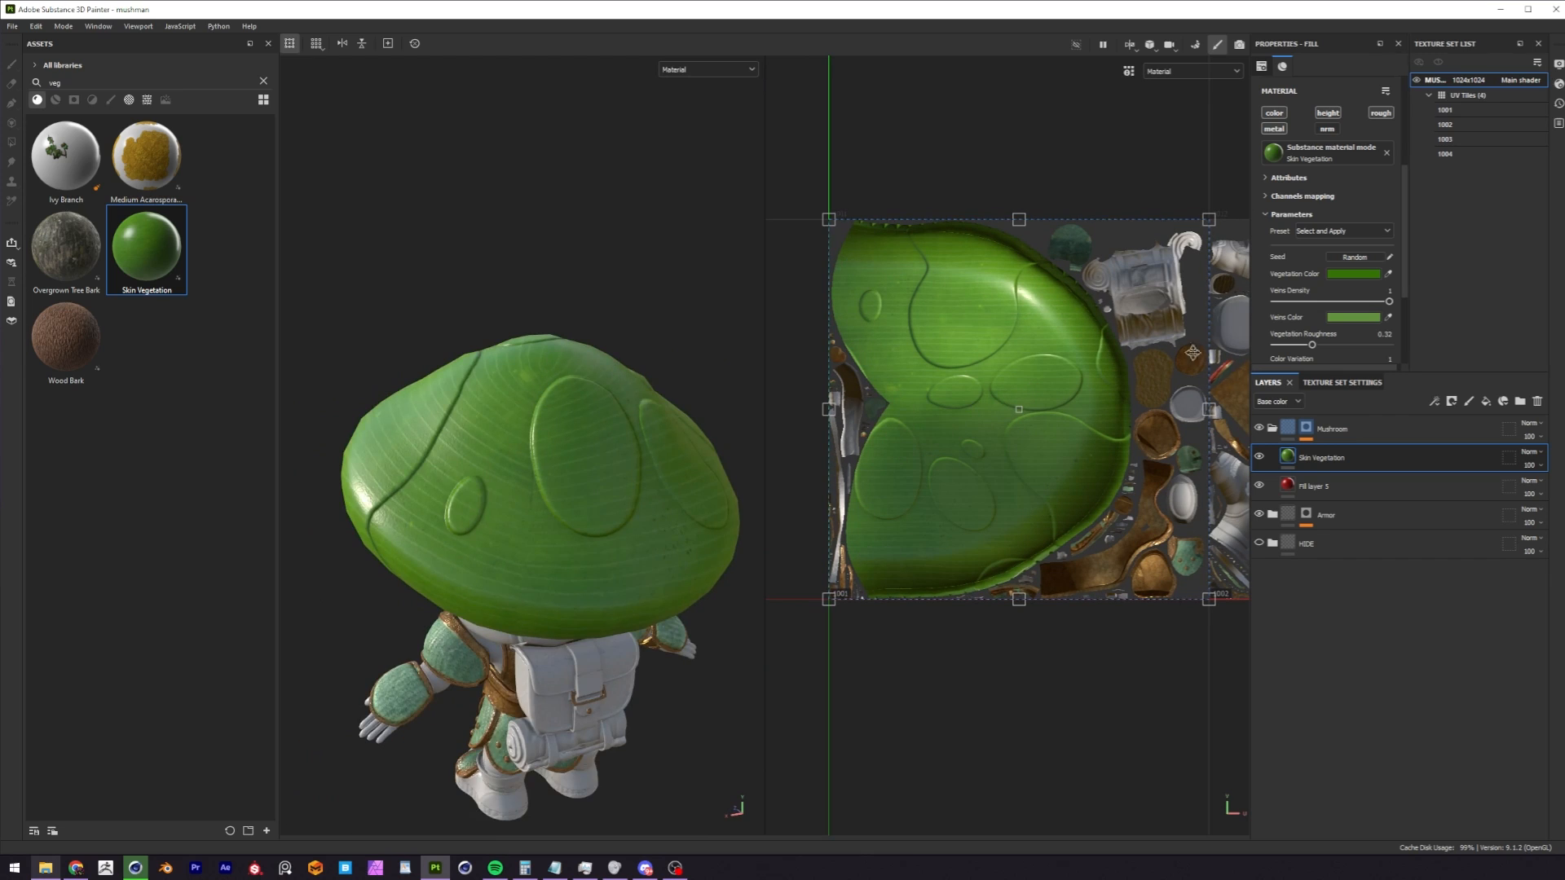
left_click_drag(620, 444, 595, 362, "alt")
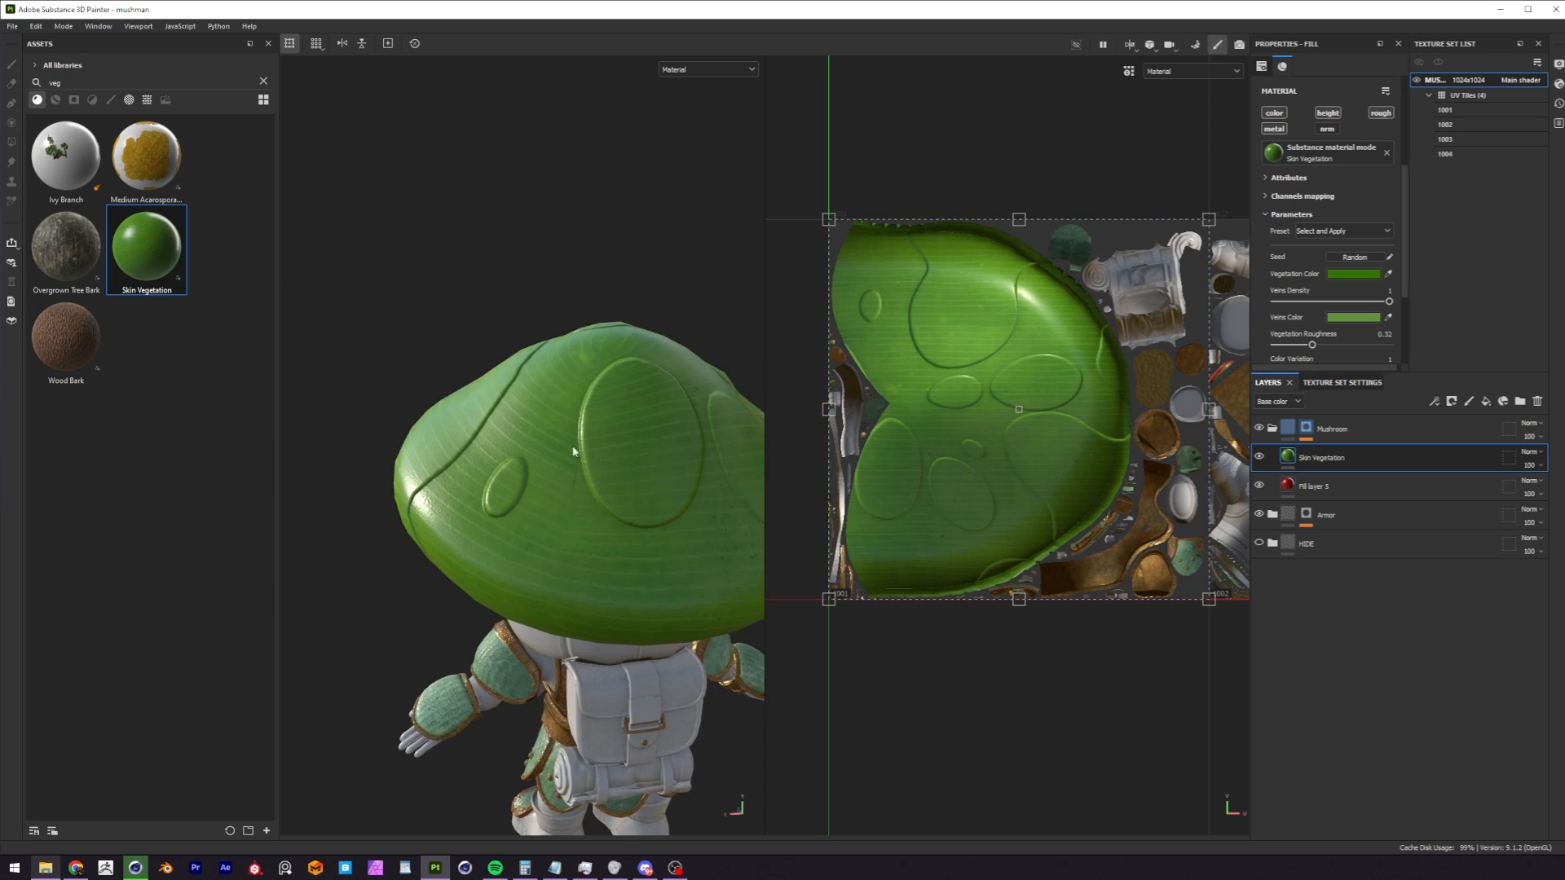
middle_click_drag(604, 455, 555, 450, "alt")
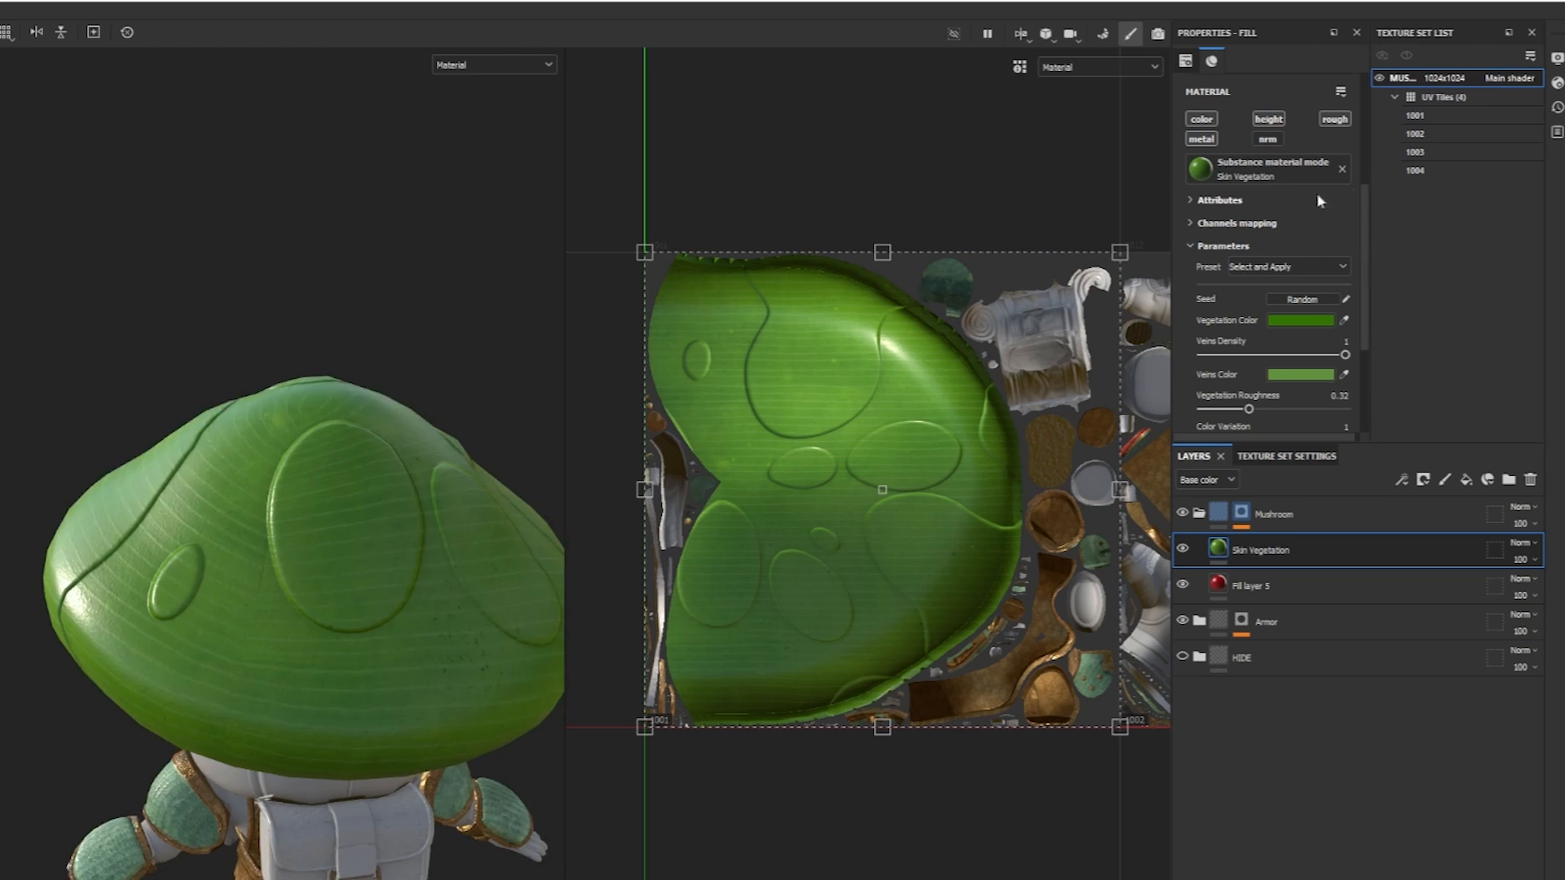
Set the Skin Vegetation layer's projection to Tri-planar projection.
left_click_drag(1362, 202, 1366, 87)
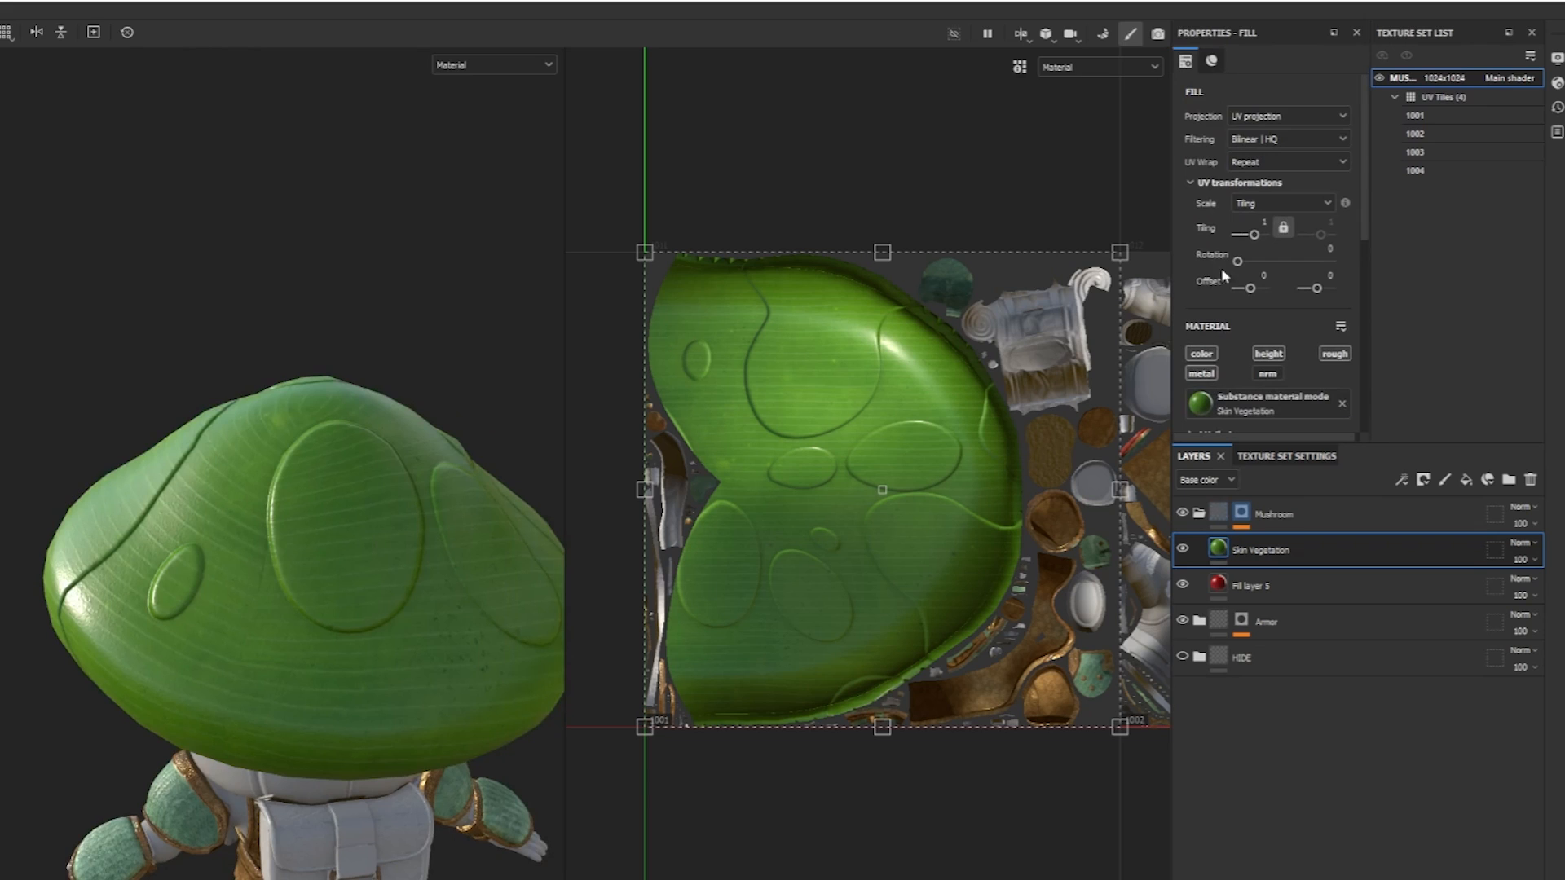
left_click(1268, 119)
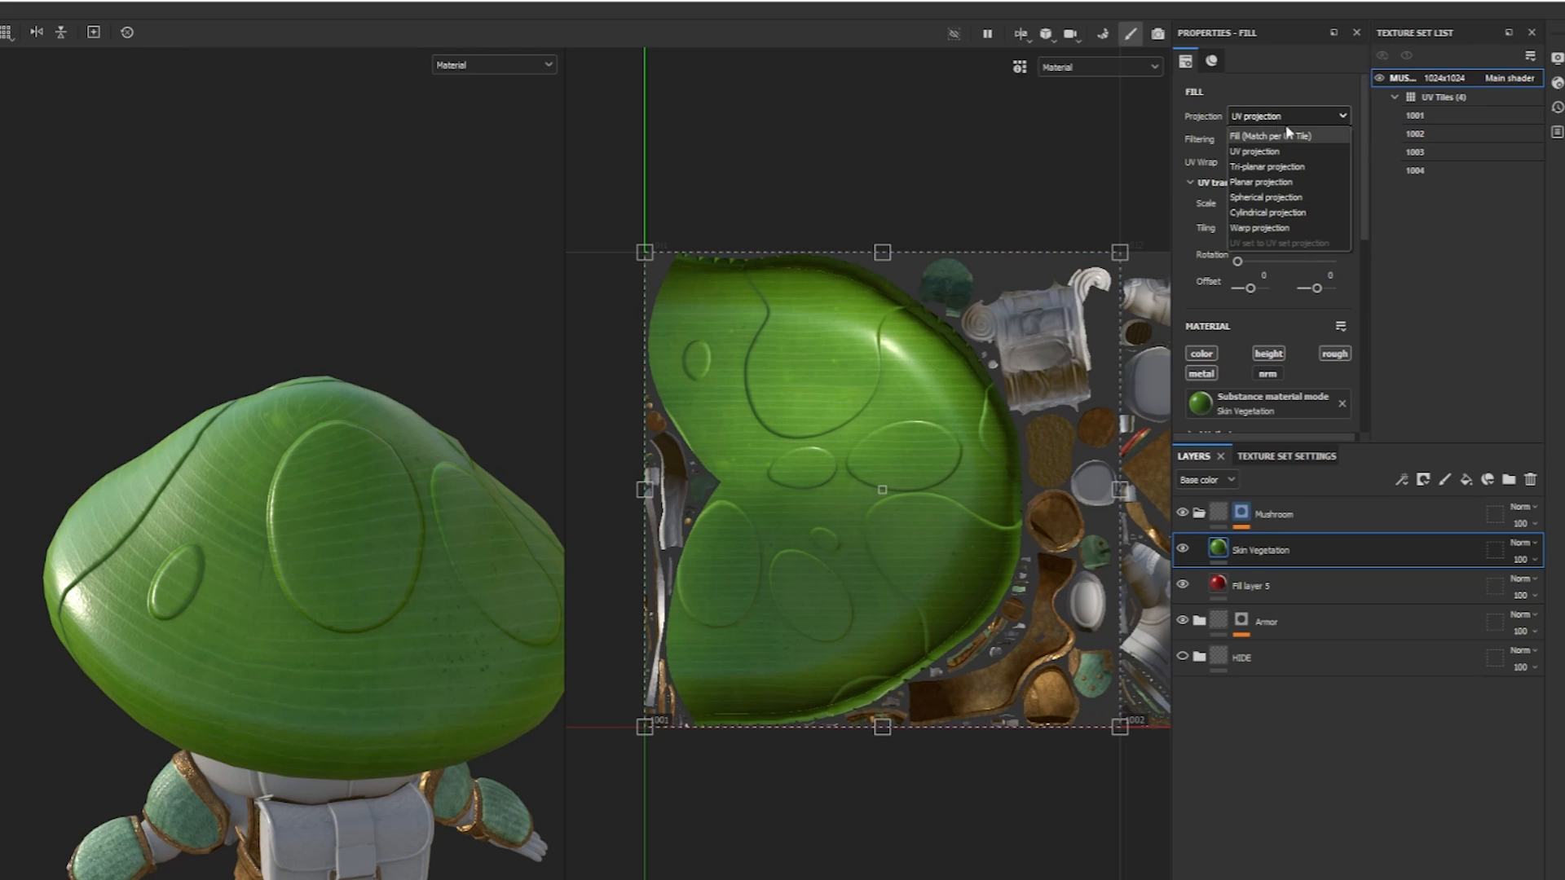
left_click(1267, 166)
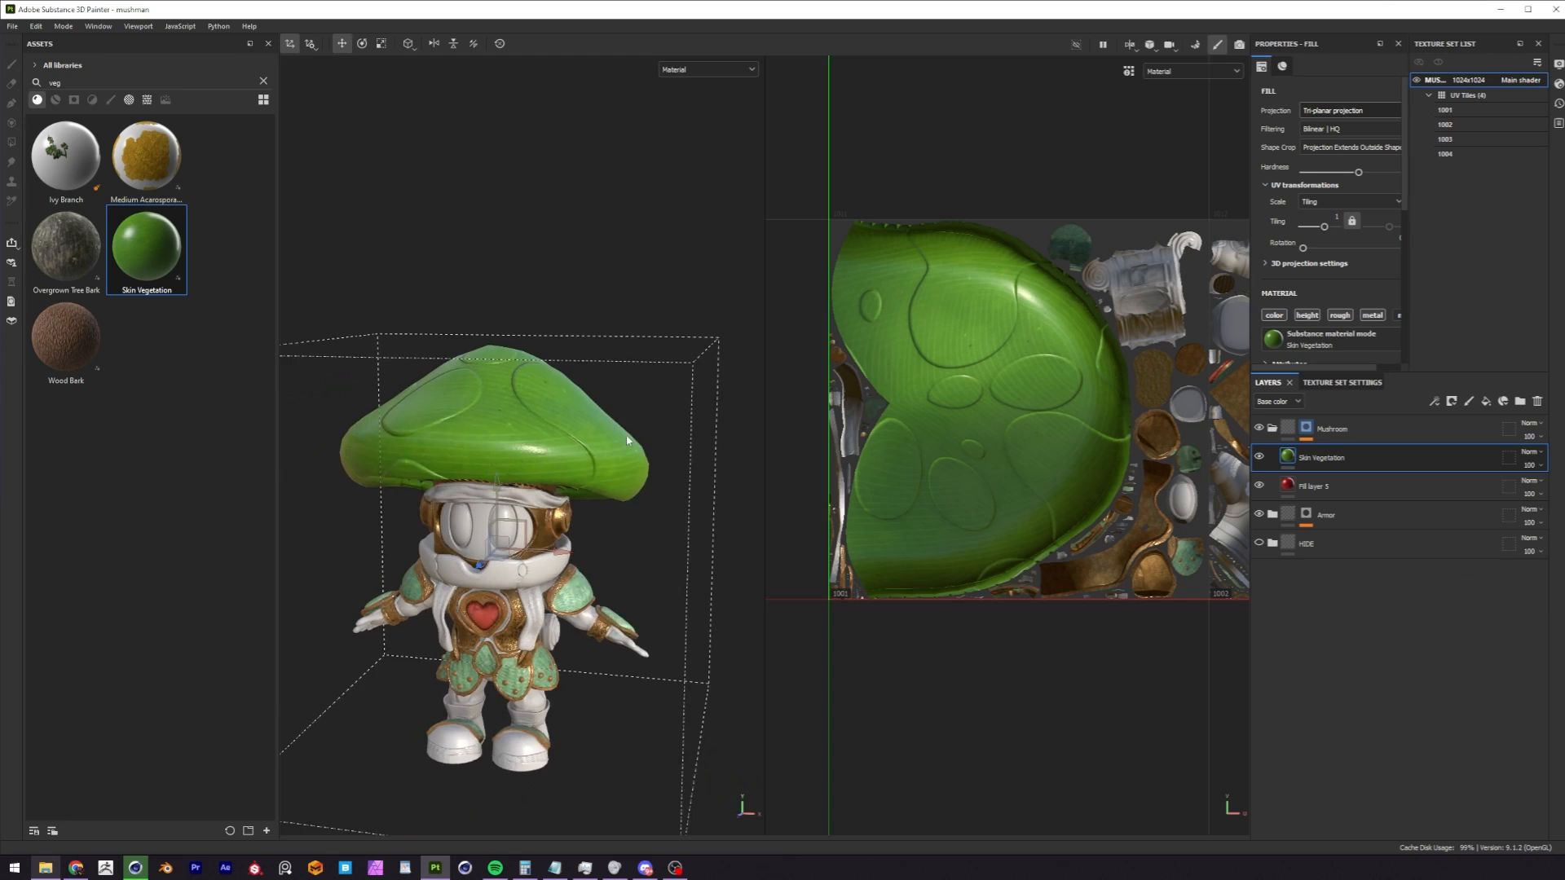
Examine the tri-planar projection box and how the veins run across the cap from all sides.
left_click_drag(627, 441, 593, 404, "alt")
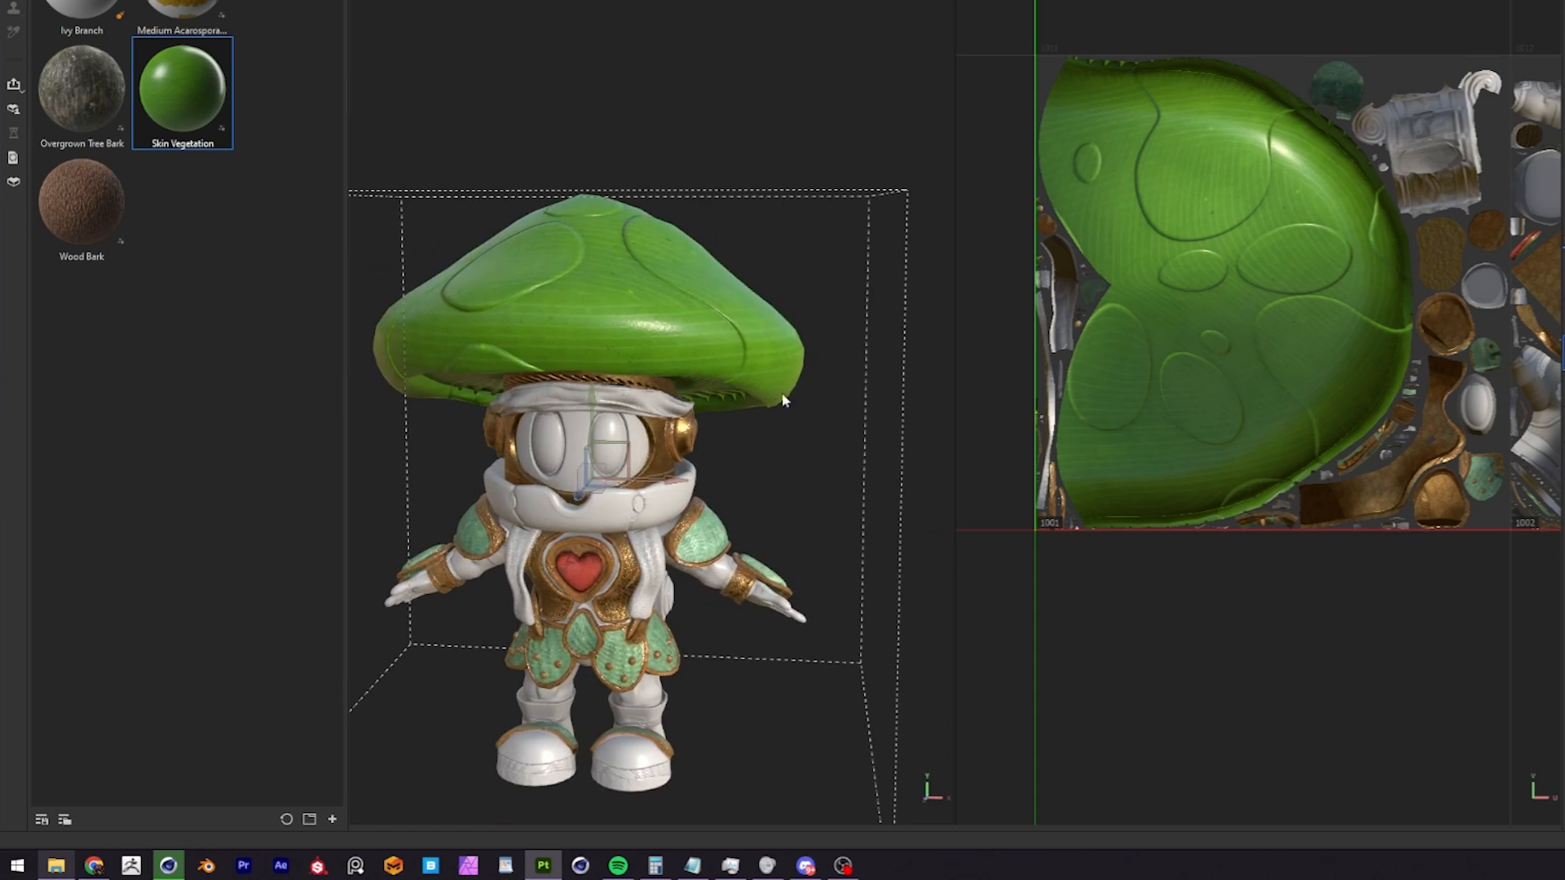
left_click_drag(869, 359, 642, 285, "alt")
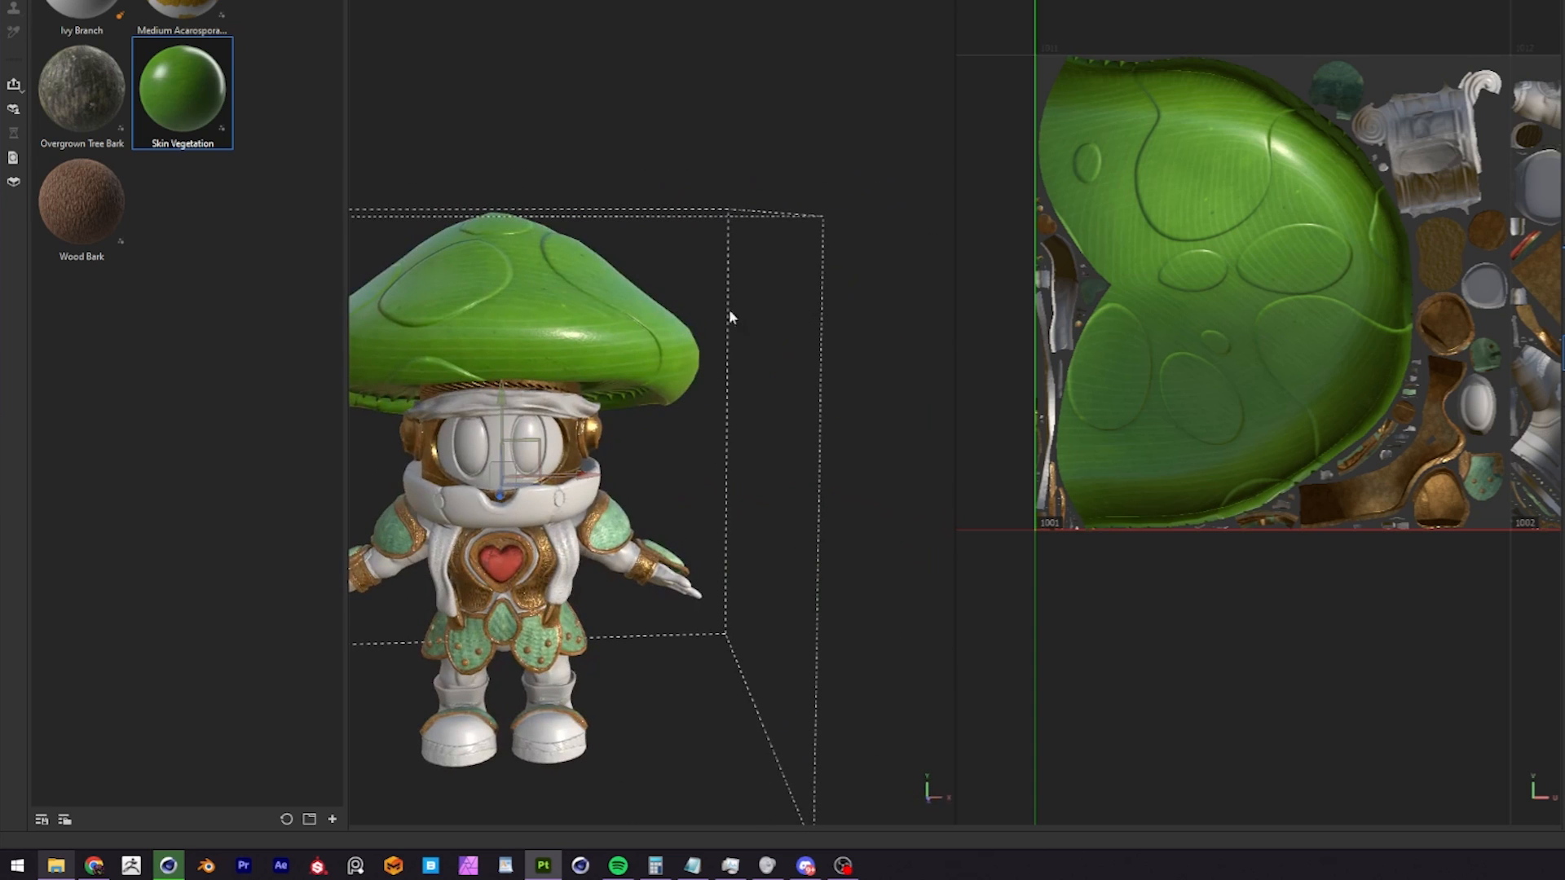
left_click_drag(719, 327, 660, 445, "alt")
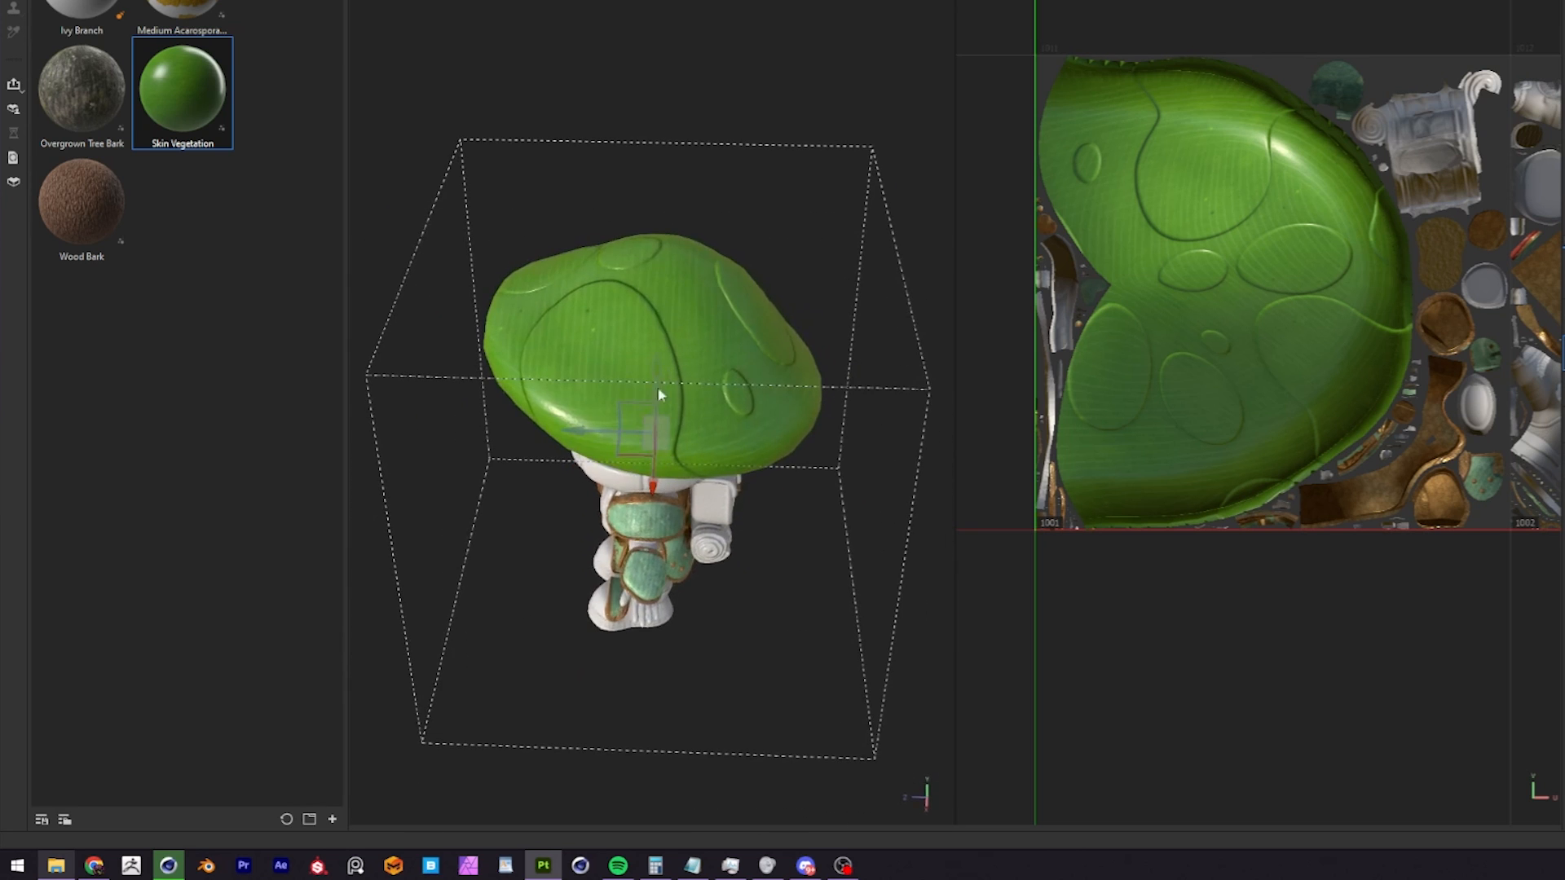
left_click_drag(681, 295, 662, 200, "alt")
left_click_drag(654, 254, 635, 201, "alt")
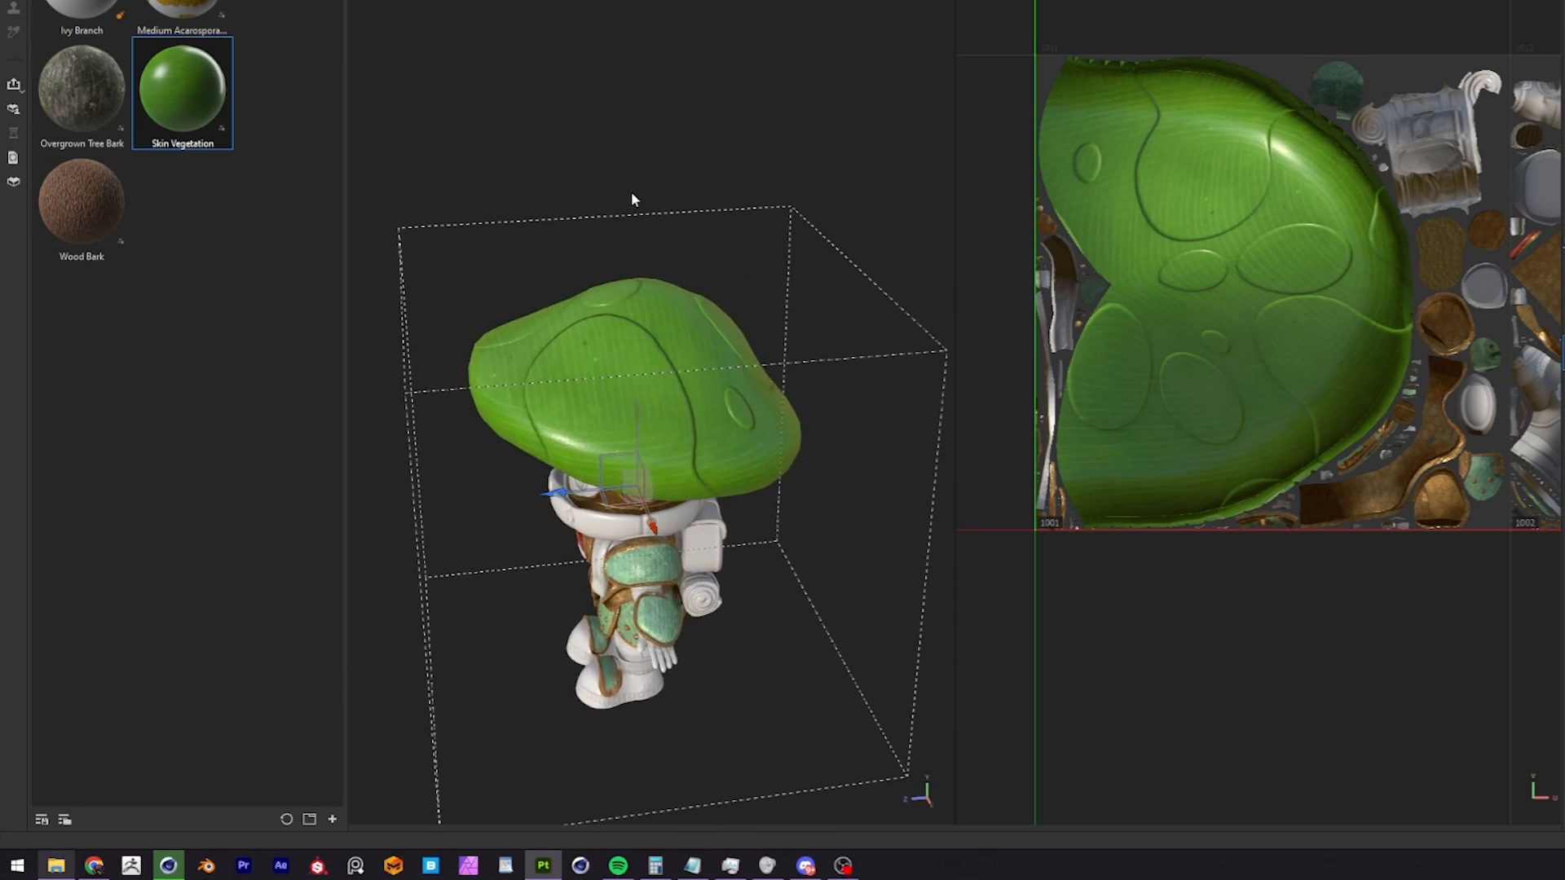
left_click_drag(634, 355, 642, 477, "alt")
right_click_drag(642, 477, 719, 444, "alt")
left_click_drag(719, 444, 774, 279, "alt")
right_click_drag(774, 279, 601, 304, "alt")
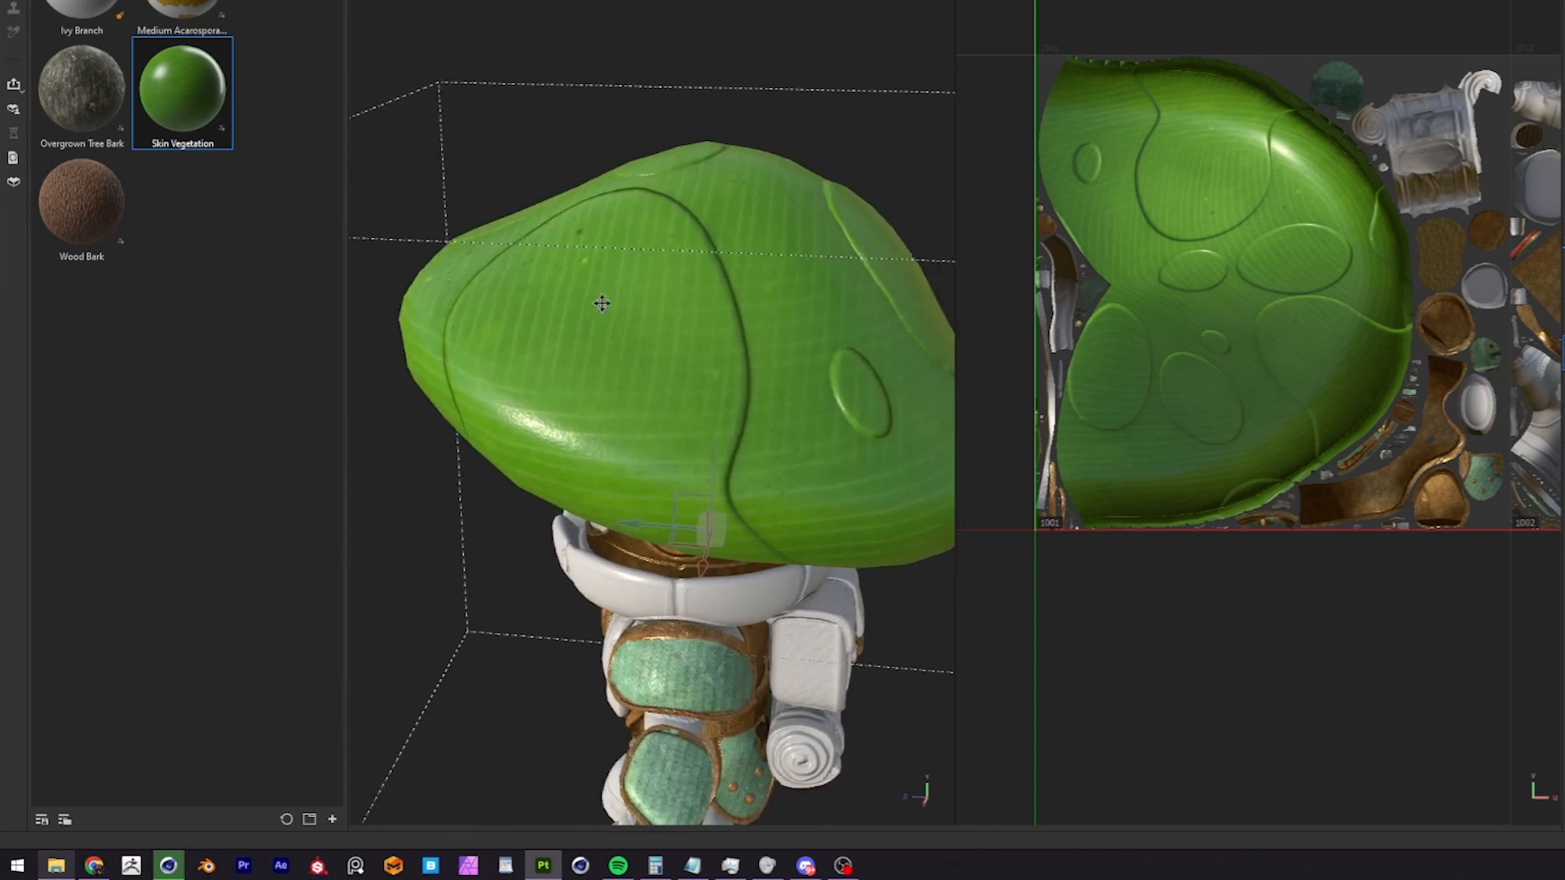
left_click_drag(601, 304, 572, 273, "alt")
right_click_drag(572, 273, 683, 298, "alt")
right_click_drag(773, 343, 678, 325, "alt")
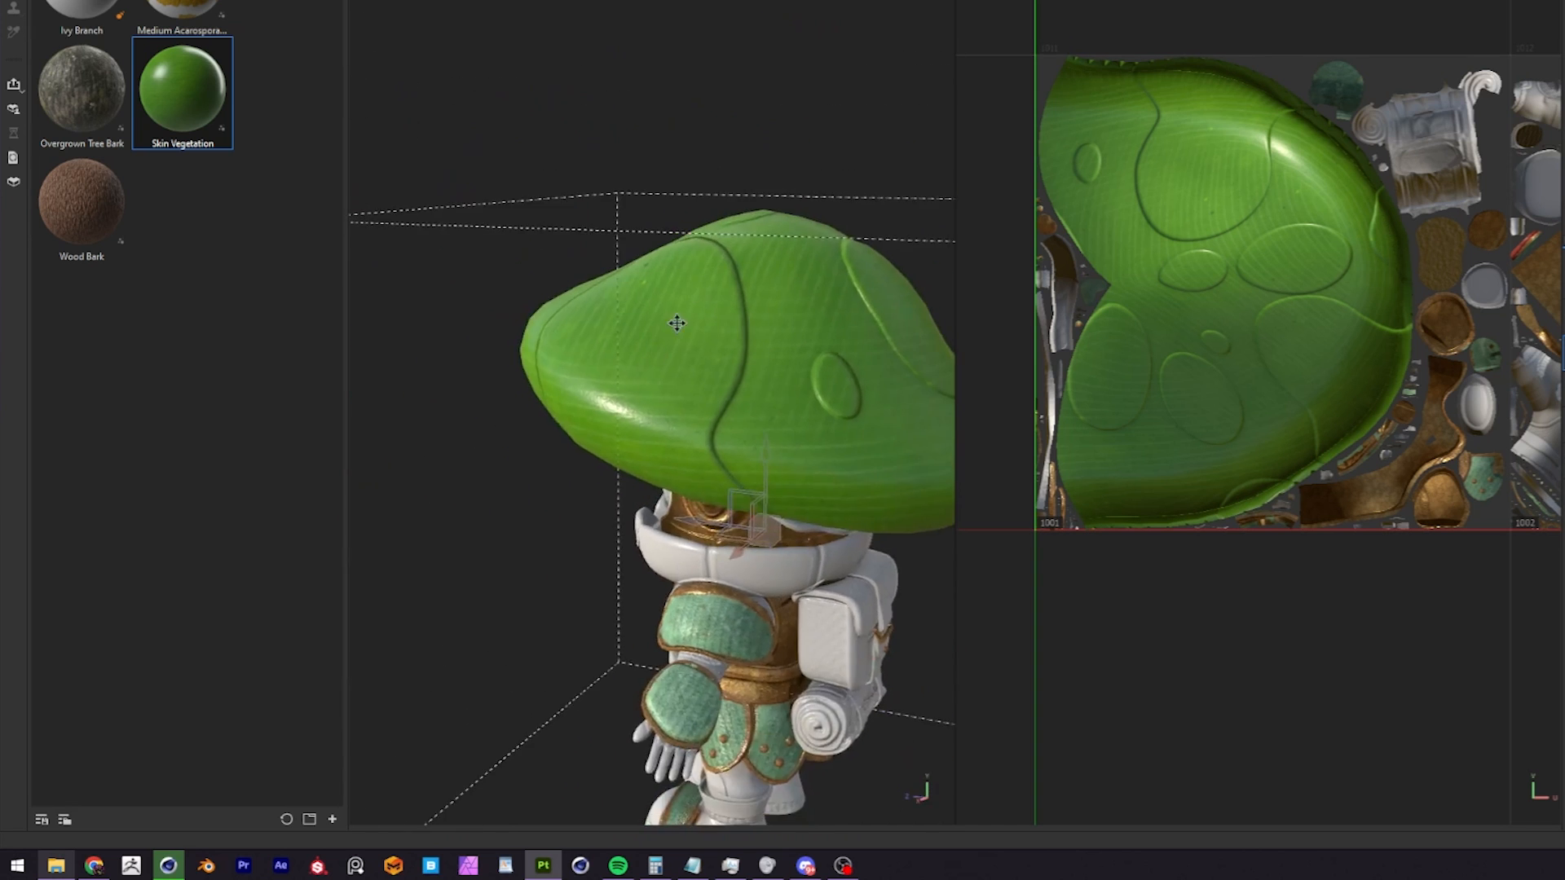
left_click_drag(677, 326, 782, 332, "alt")
right_click_drag(782, 332, 727, 325, "alt")
left_click_drag(727, 326, 843, 358, "alt")
right_click_drag(843, 359, 782, 346, "alt")
left_click_drag(782, 347, 835, 354, "alt")
middle_click_drag(835, 355, 854, 326, "alt")
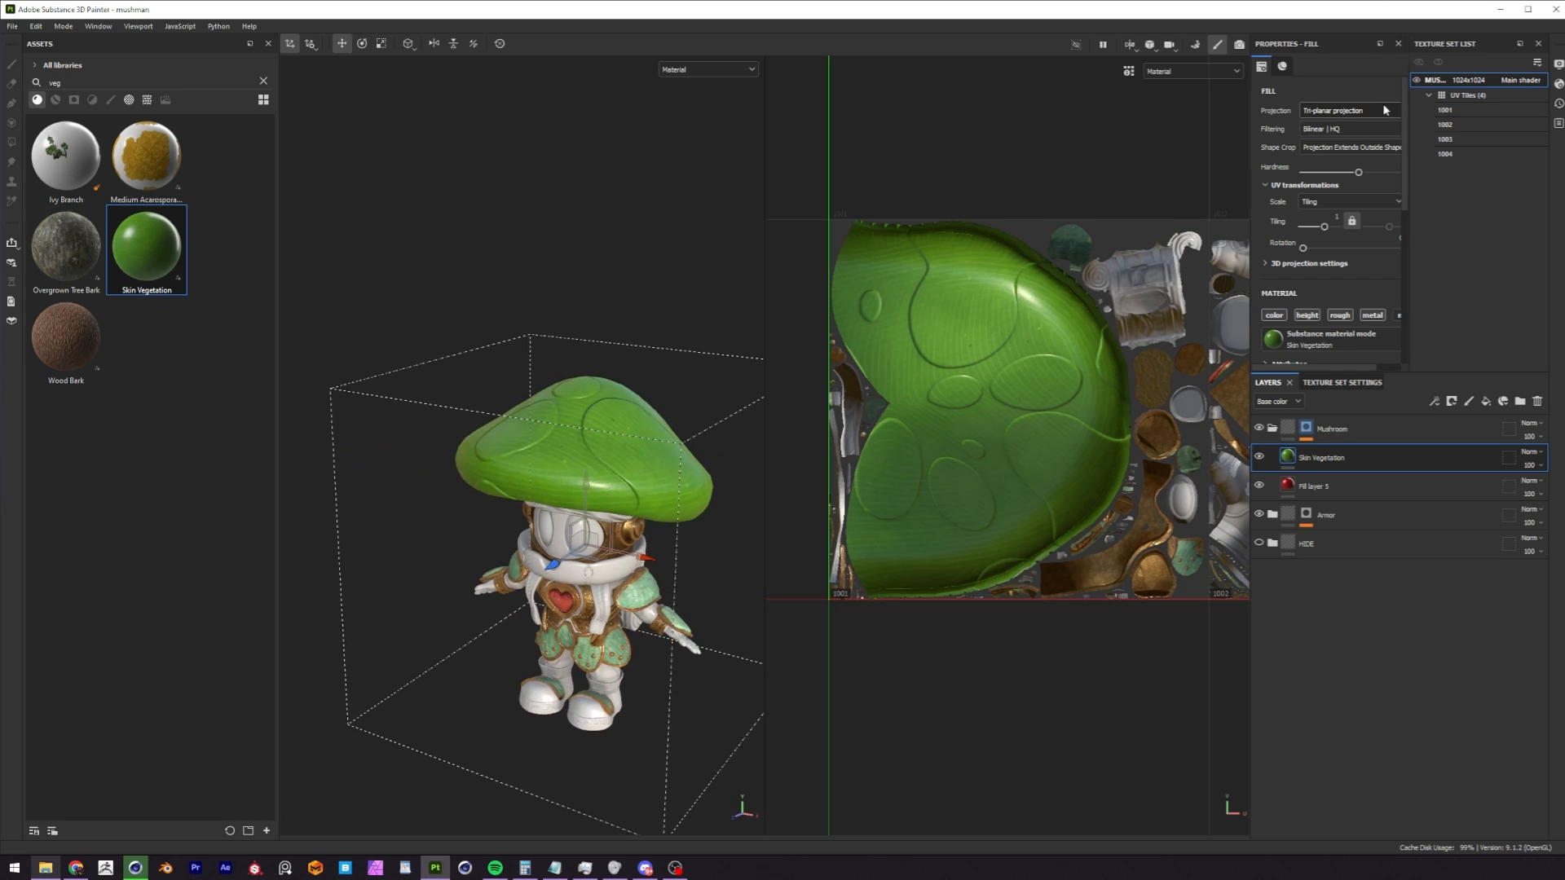
Change the Skin Vegetation layer's projection to Planar projection and check the vein direction on the cap.
left_click(1384, 109)
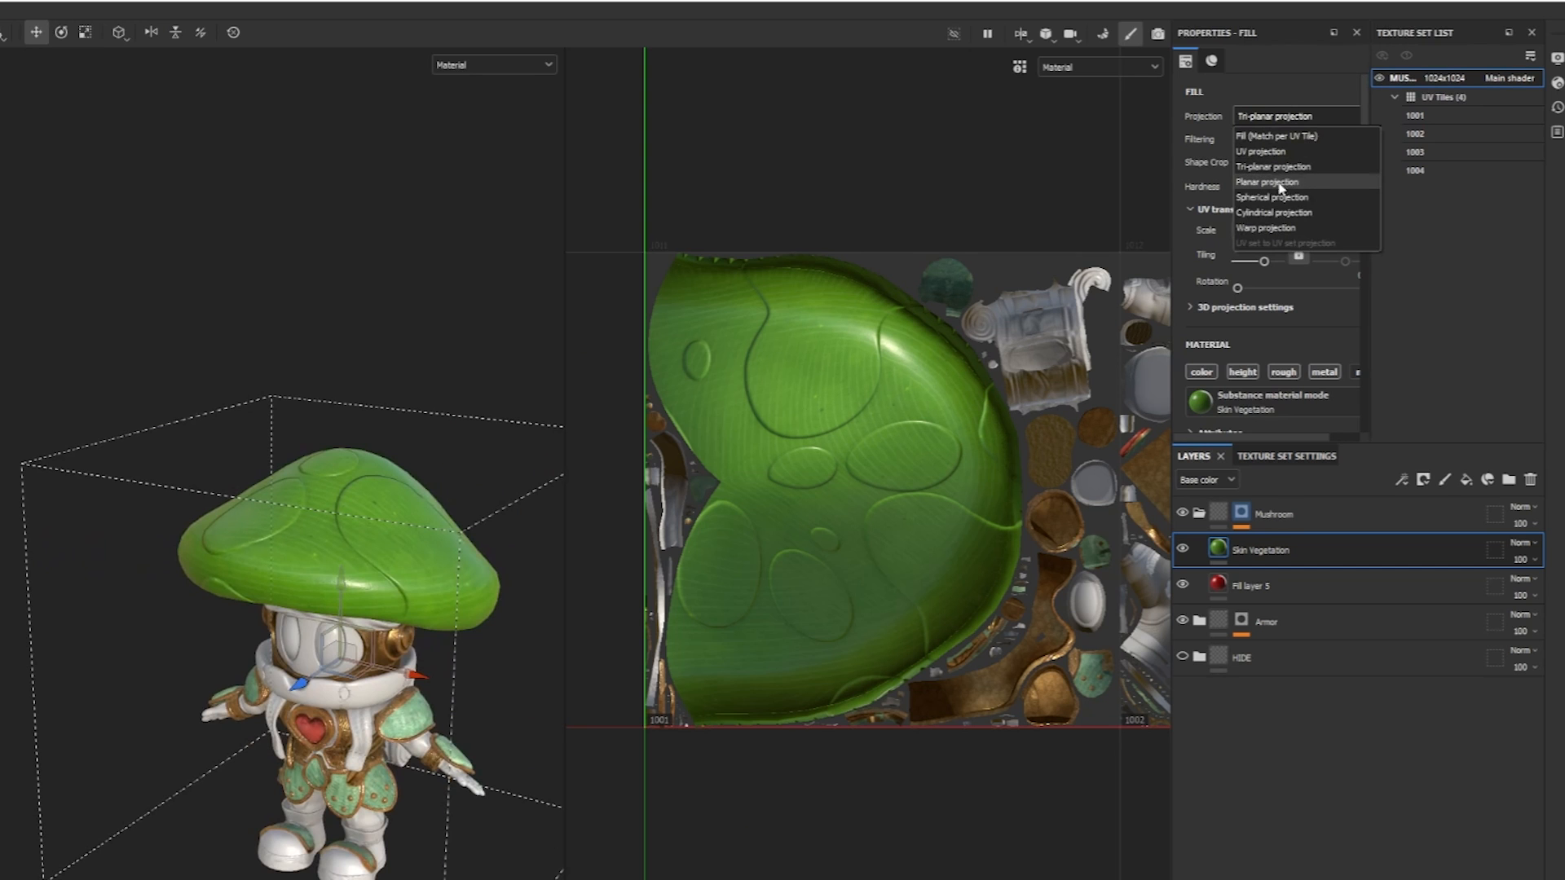
left_click(1281, 186)
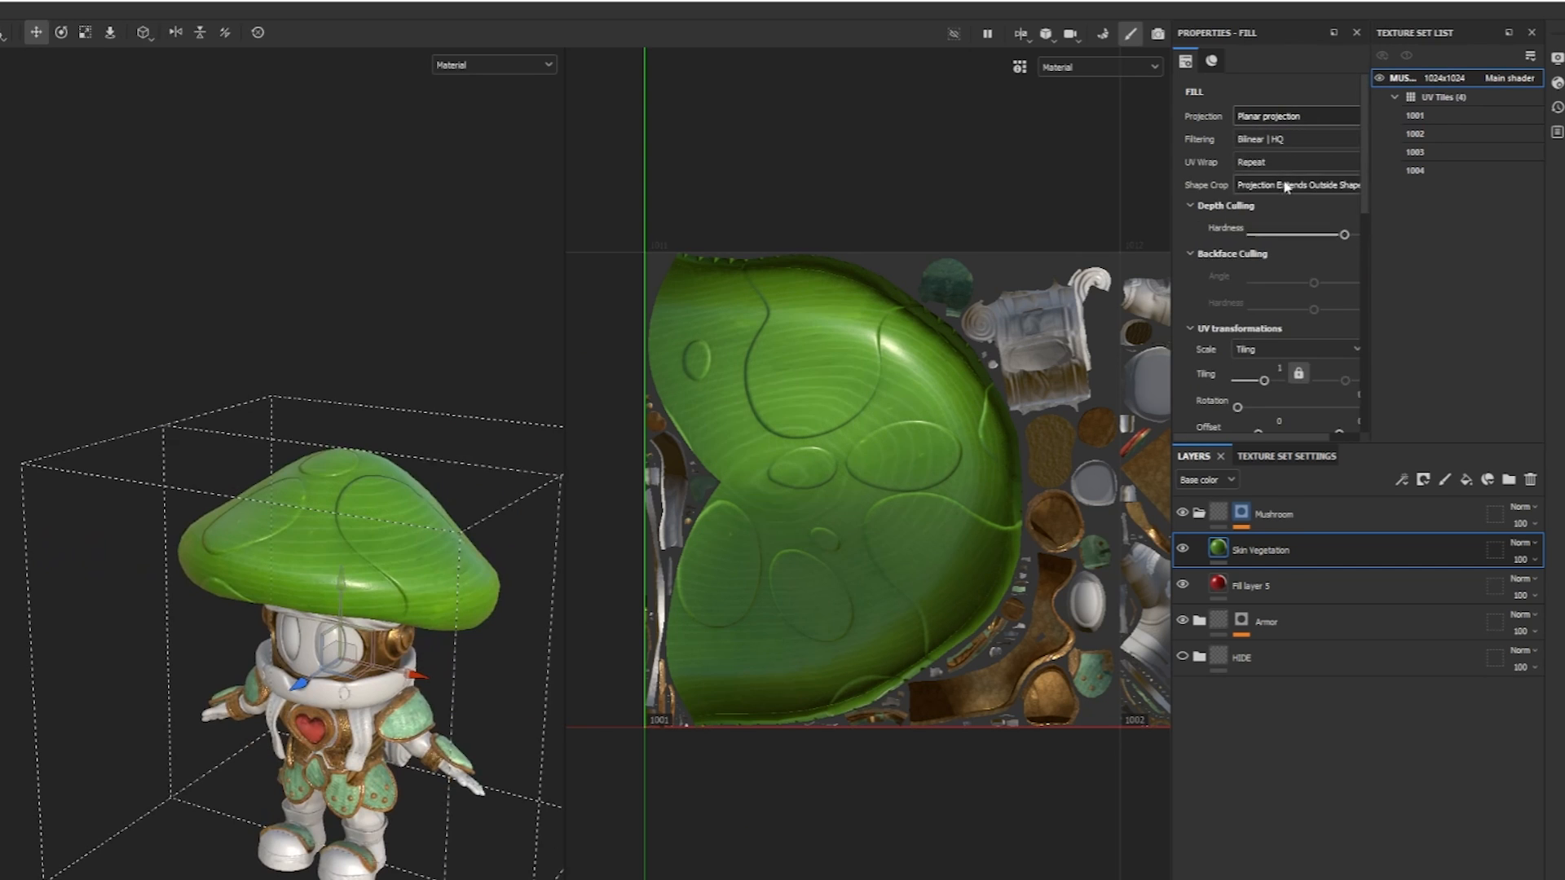
left_click_drag(423, 521, 470, 554, "alt")
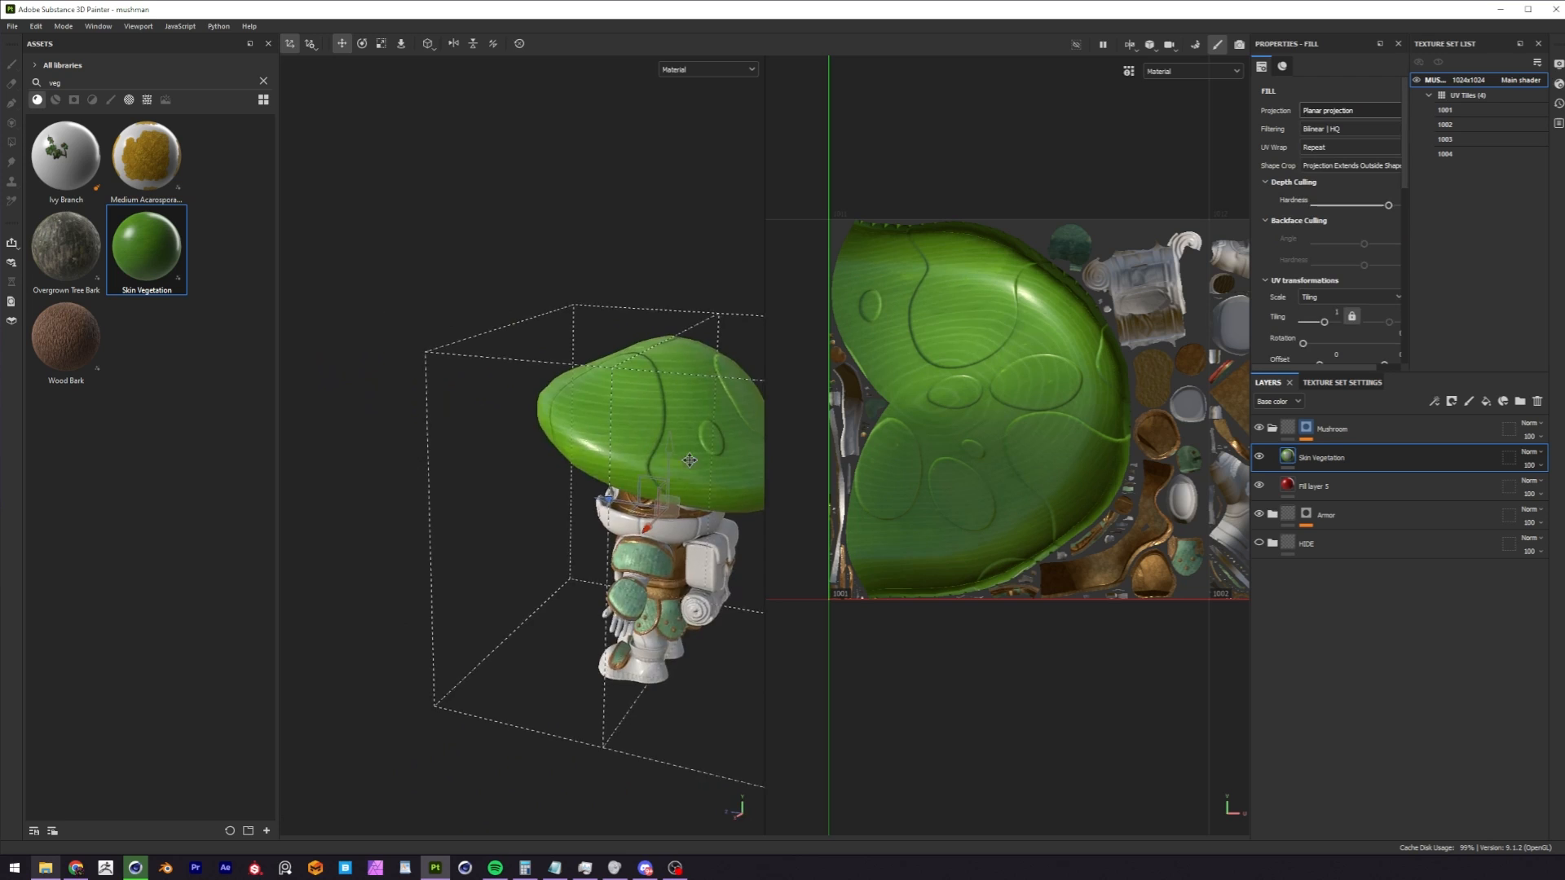
left_click_drag(690, 460, 434, 447, "alt")
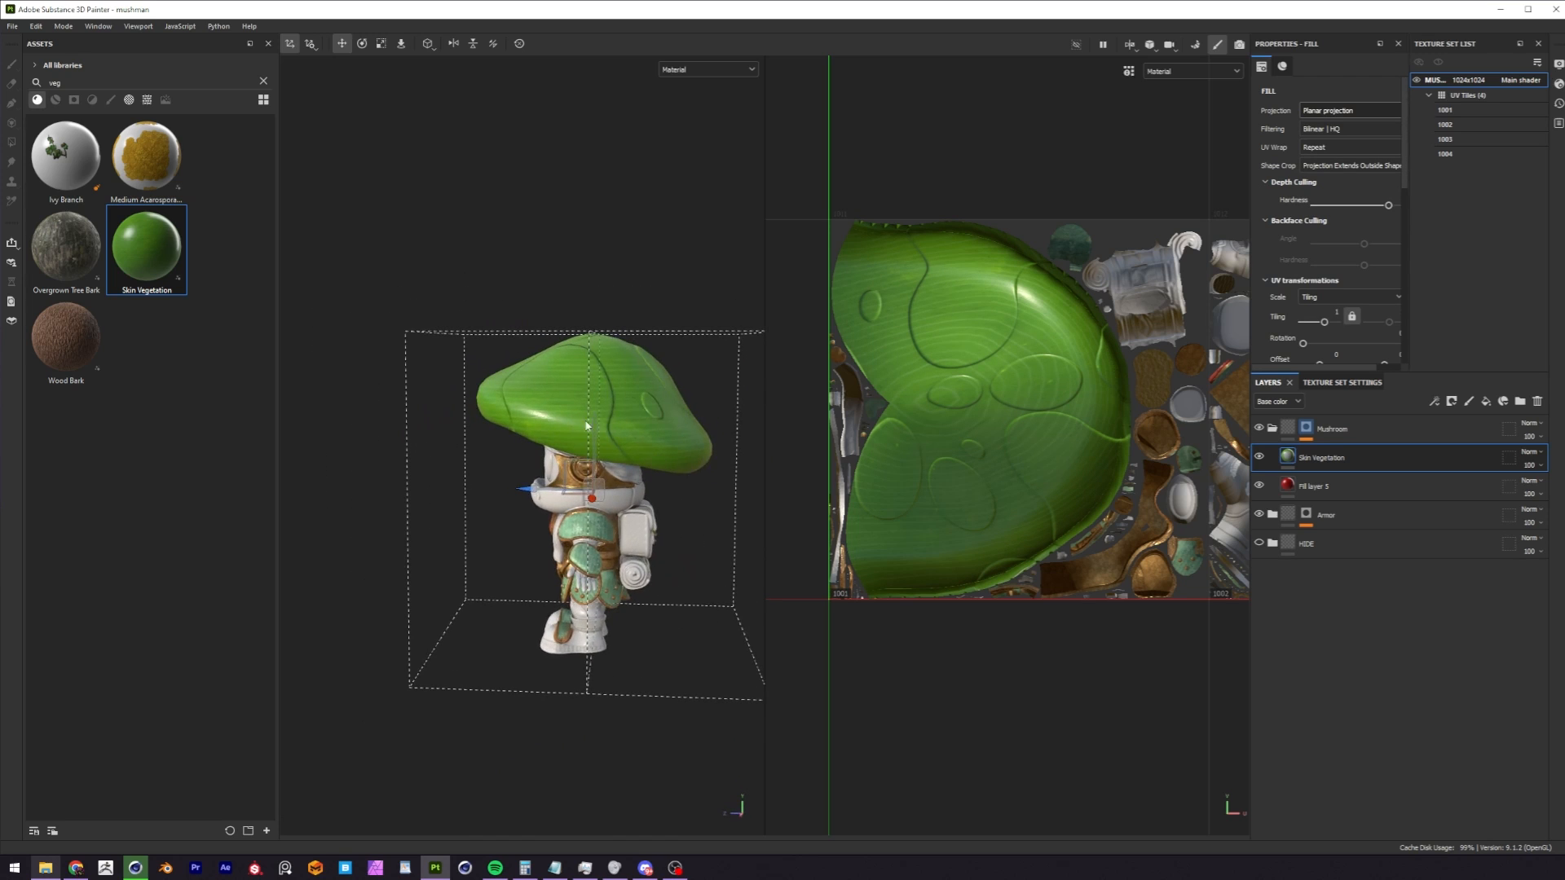
left_click_drag(586, 424, 407, 429, "alt")
left_click_drag(548, 403, 555, 461, "alt")
mouse_move(460, 520)
left_mouse_down()
mouse_move(564, 498)
mouse_move(336, 542)
mouse_move(432, 514)
left_mouse_up()
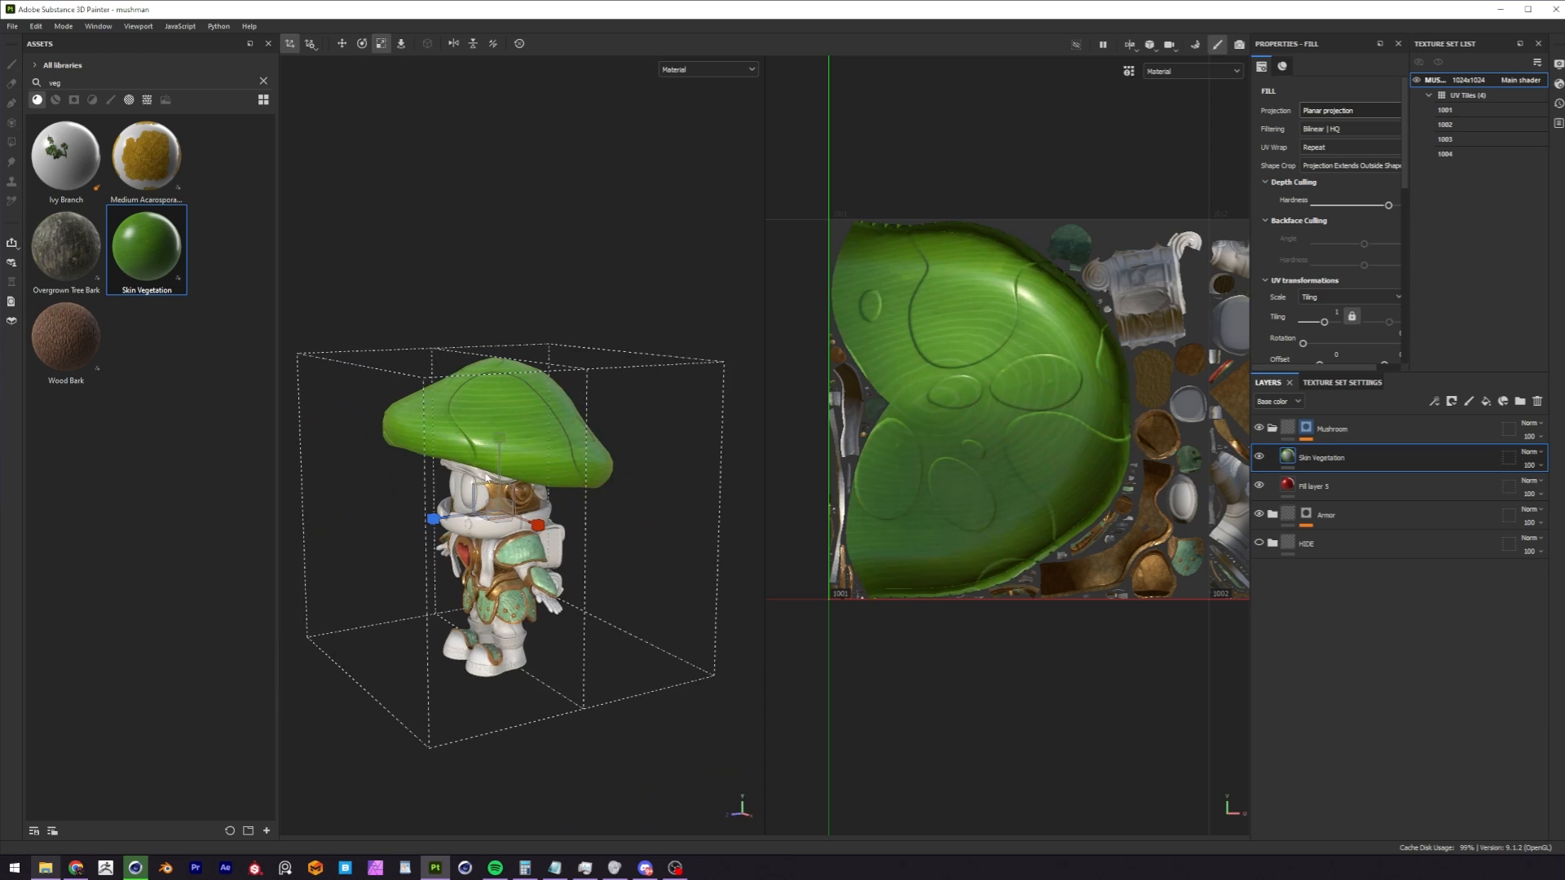
Rotate the planar projection box so it sits tilted over the mushroom cap and inspect the vein direction.
key("e")
mouse_move(448, 466)
left_mouse_down()
mouse_move(480, 439)
mouse_move(460, 451)
left_mouse_up()
right_click_drag(562, 350, 642, 343, "alt")
left_click_drag(642, 342, 441, 419, "alt")
left_click_drag(568, 471, 383, 462)
key("r")
key("w")
mouse_move(440, 415)
left_mouse_down("alt")
mouse_move(491, 452)
mouse_move(549, 460)
mouse_move(499, 467)
mouse_move(507, 444)
mouse_move(500, 456)
mouse_move(522, 450)
mouse_move(512, 412)
mouse_move(559, 394)
mouse_move(505, 443)
mouse_move(693, 381)
mouse_move(534, 480)
left_mouse_up("alt")
scroll(550, 459, "up", 2)
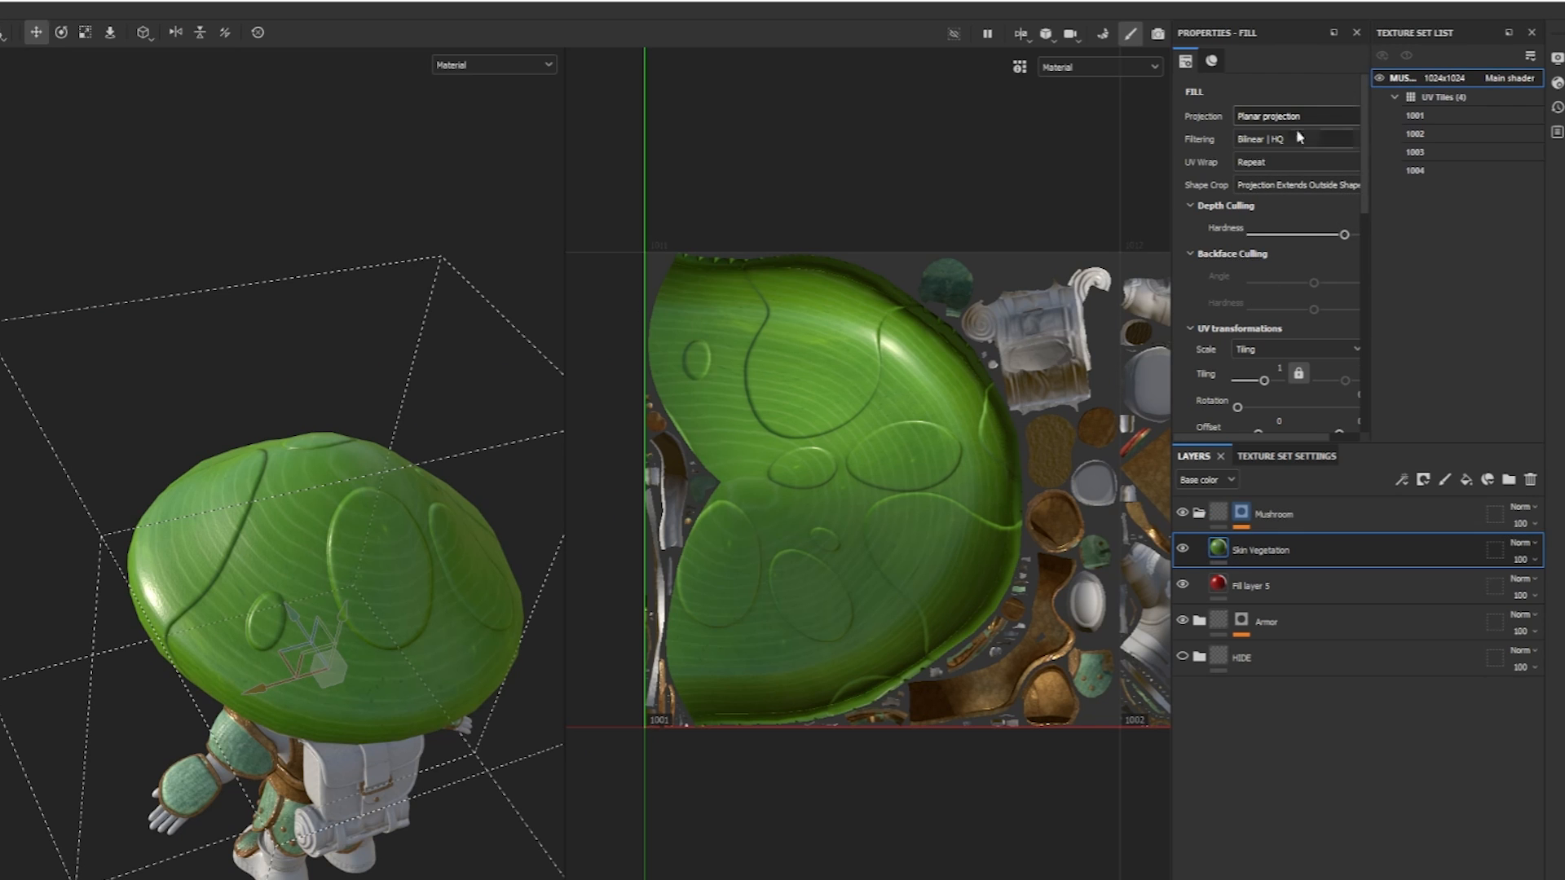
Try the Yellow and Red Vegetation Skin presets on the Skin Vegetation material and settle on Dark Vegetation Skin.
left_click_drag(1366, 122, 1377, 229)
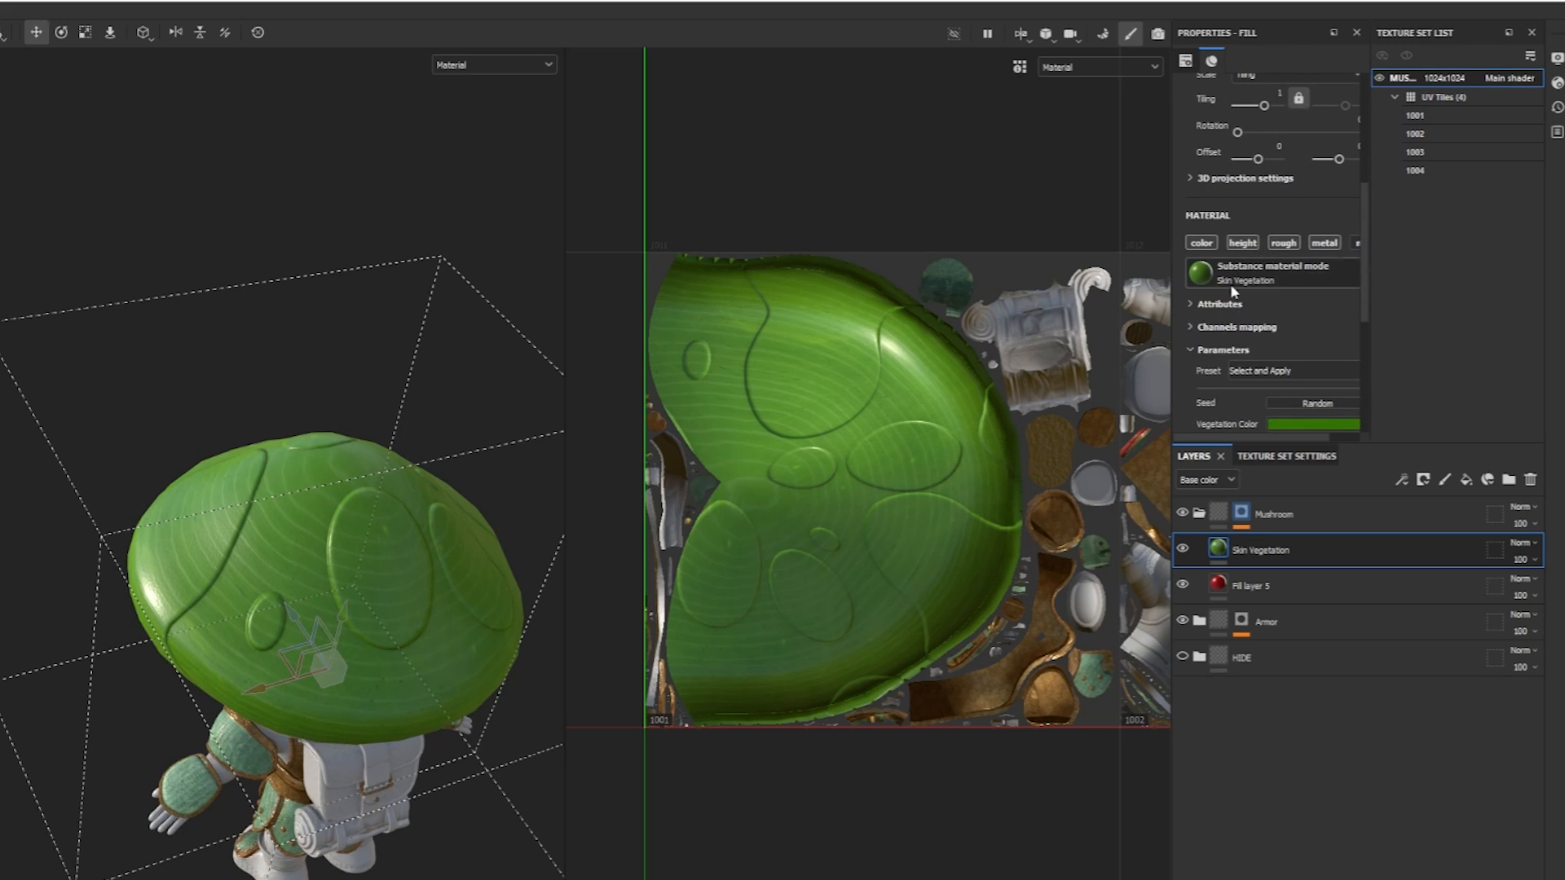
left_click_drag(1372, 243, 1367, 282)
left_click_drag(1171, 284, 1014, 281)
left_click(1145, 262)
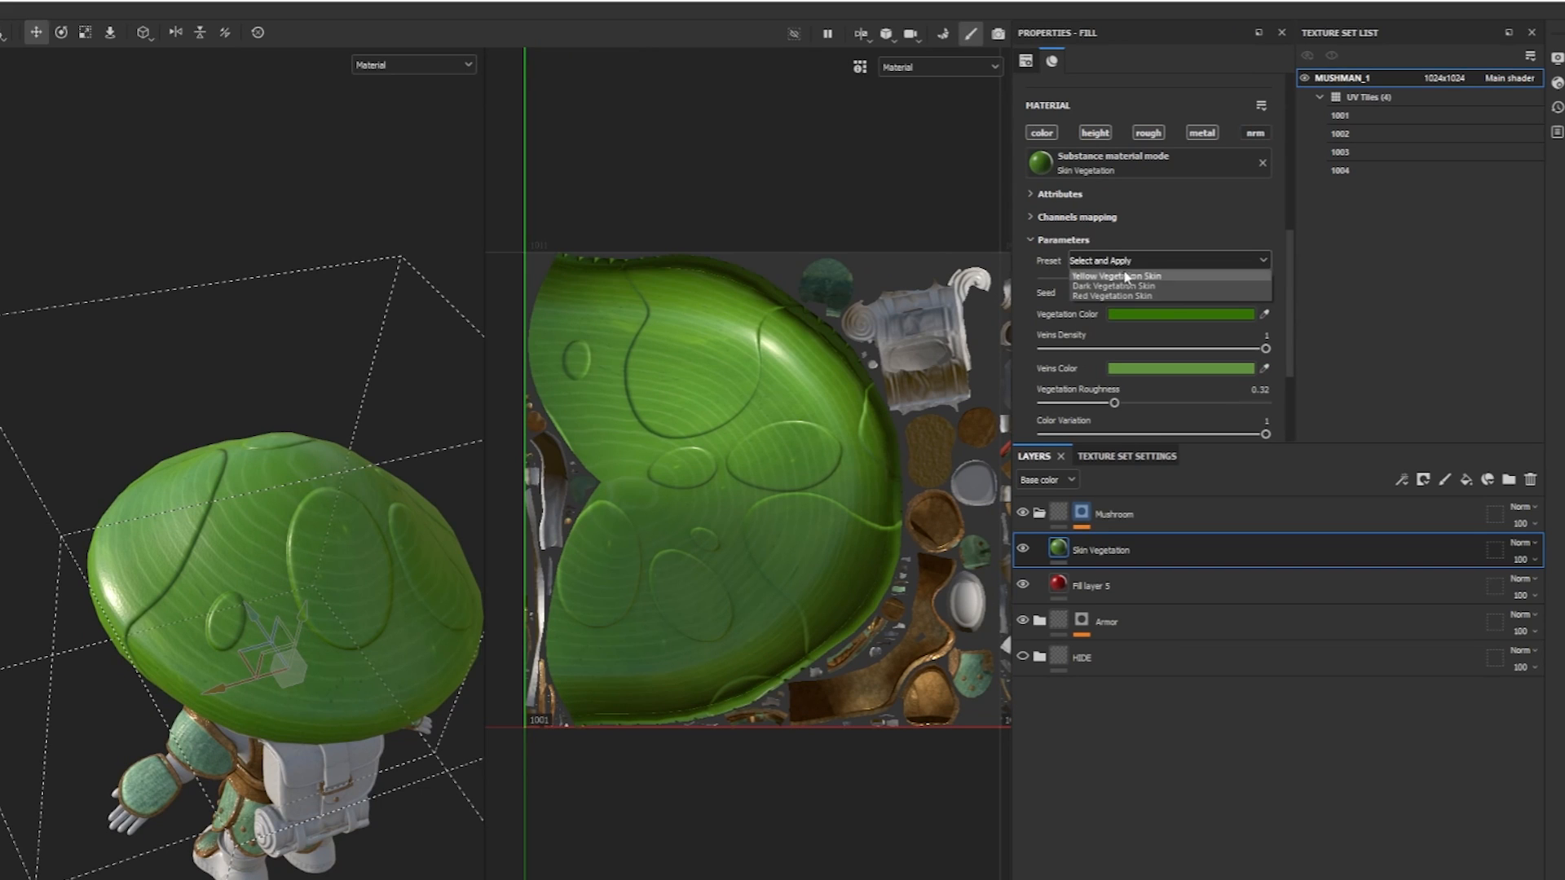
left_click(1117, 276)
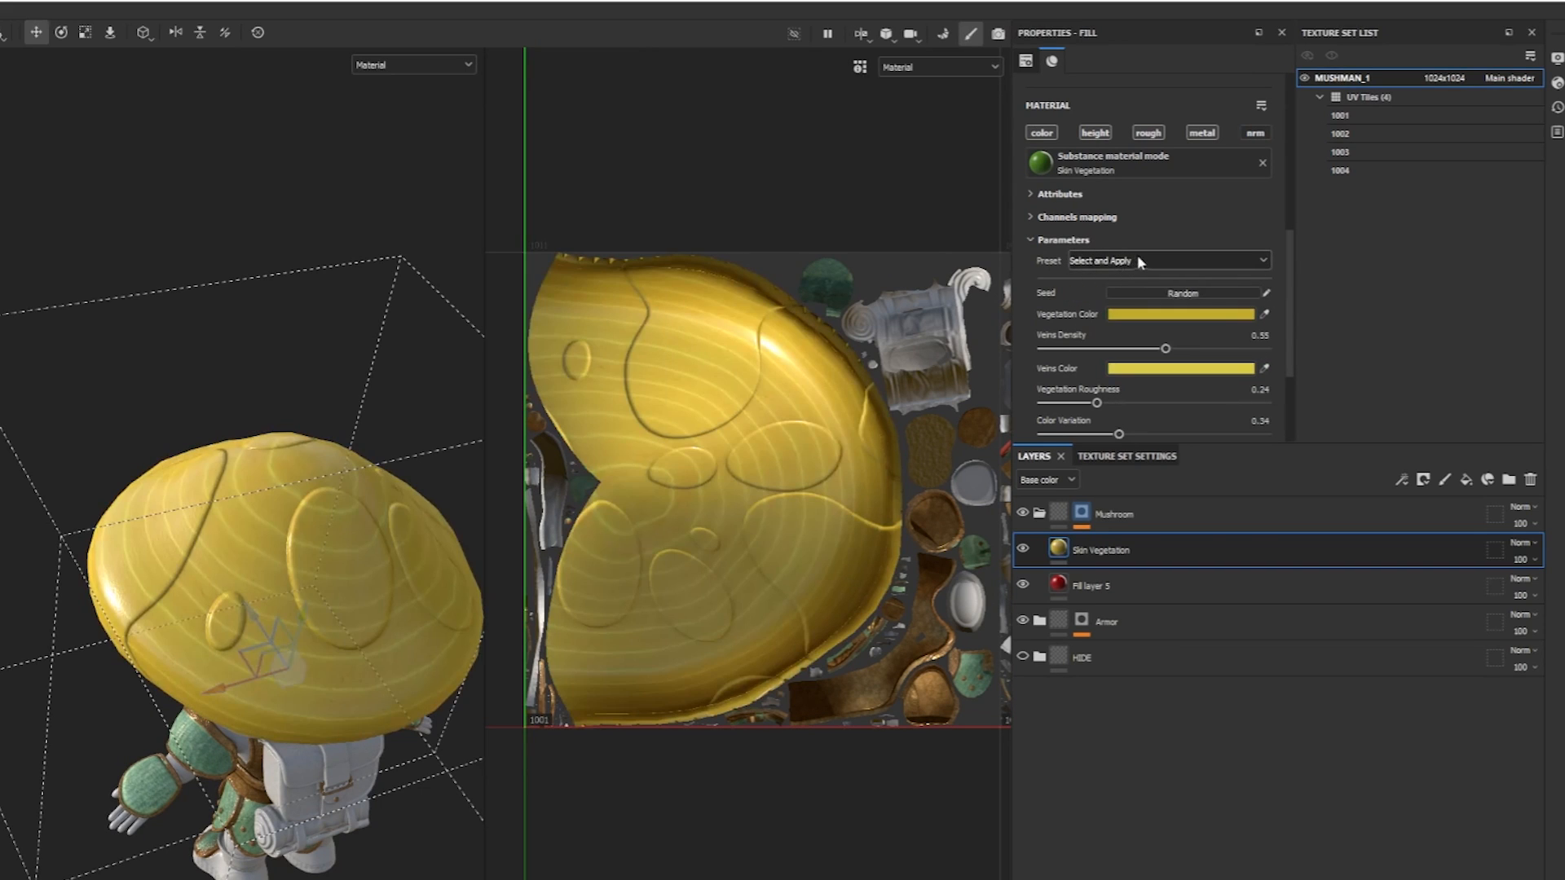
left_click(1137, 259)
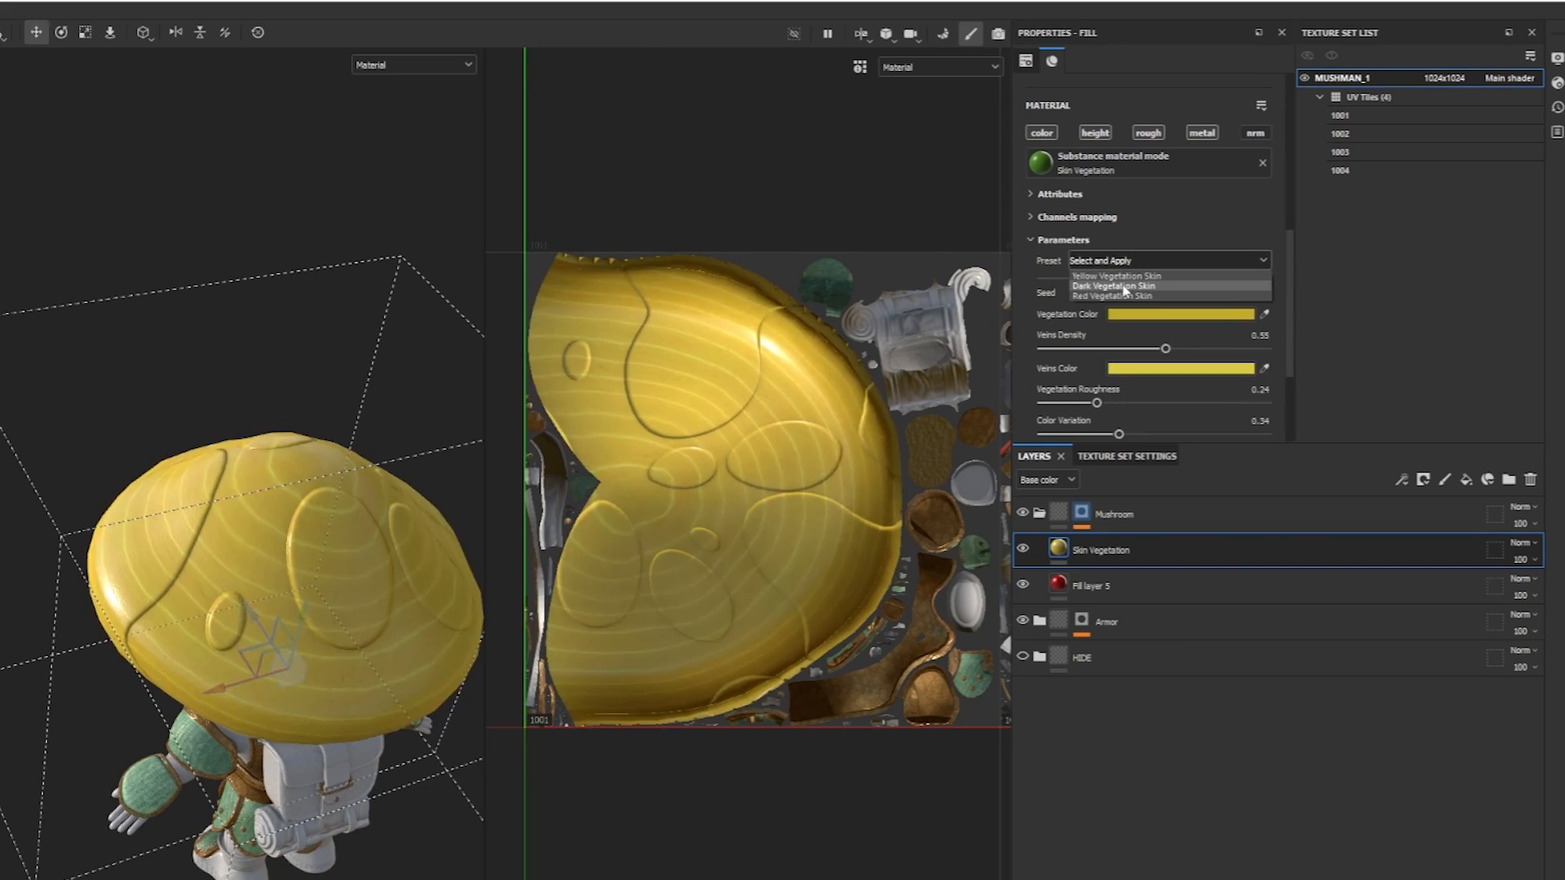
left_click(1131, 286)
left_click(1149, 259)
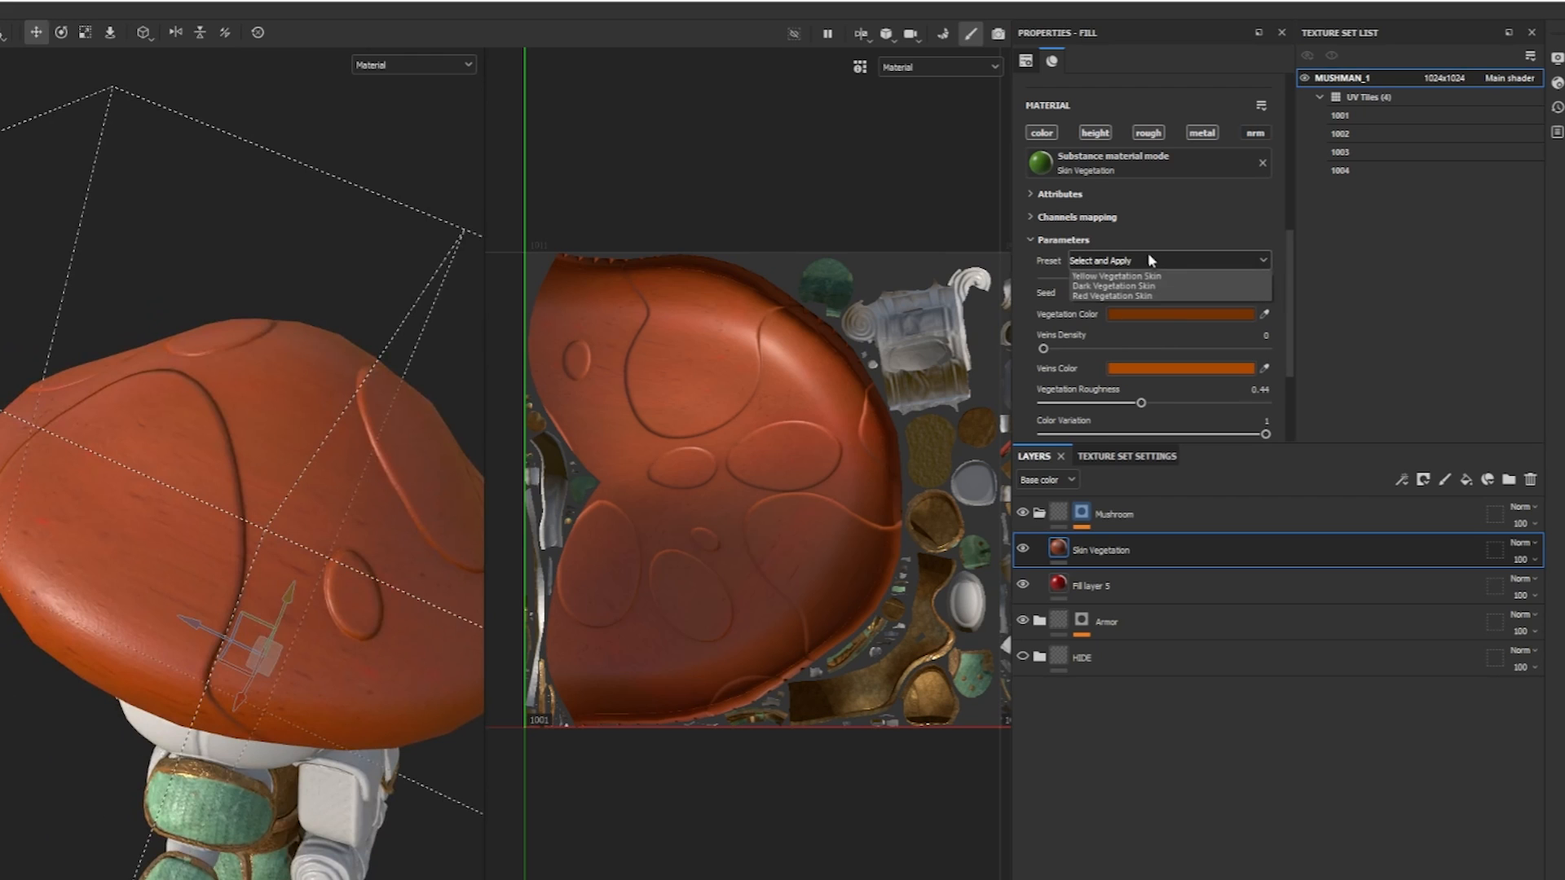
left_click(1139, 282)
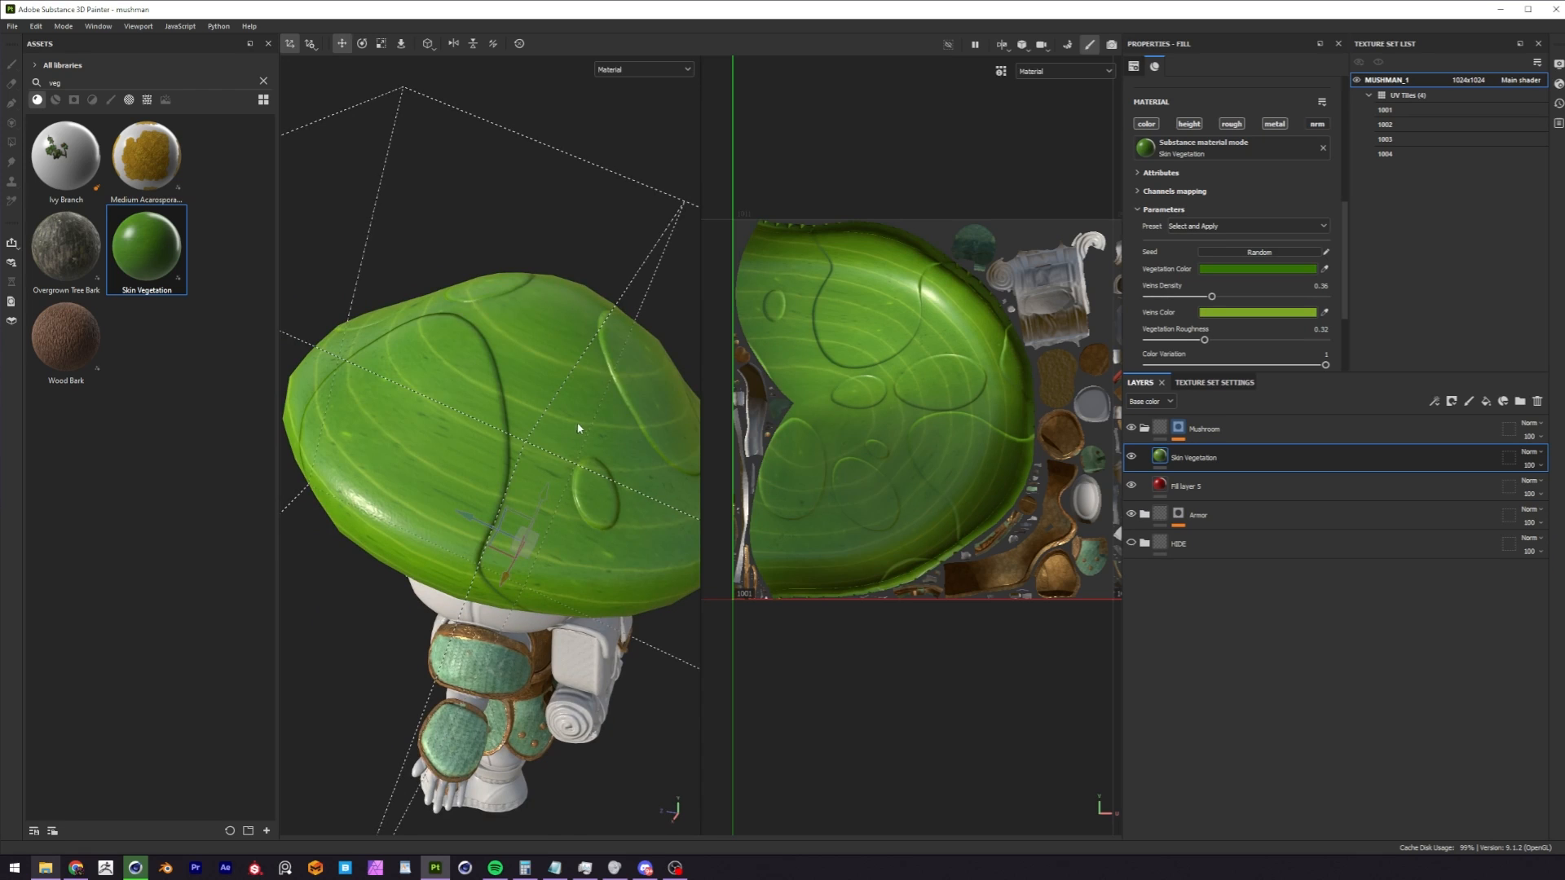
Set the Skin Vegetation material's Veins Density to 0.62 and its Vegetation Color to dark red.
right_click_drag(590, 411, 384, 527, "alt")
left_click_drag(384, 527, 481, 440, "alt")
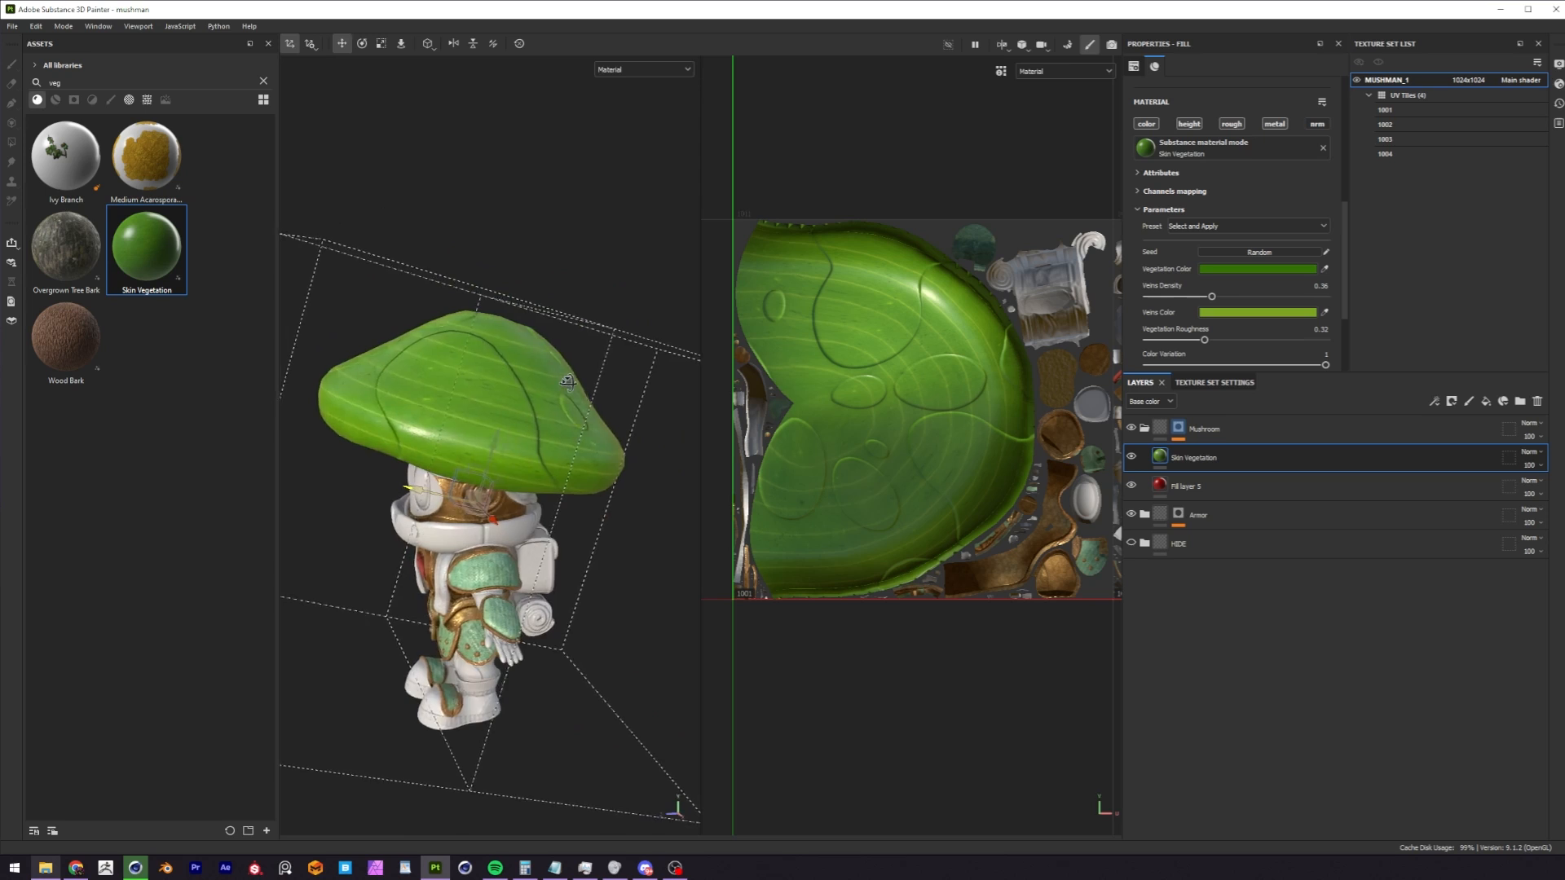
left_click_drag(597, 403, 620, 391, "alt")
left_click_drag(1212, 296, 1257, 297)
left_click(1276, 269)
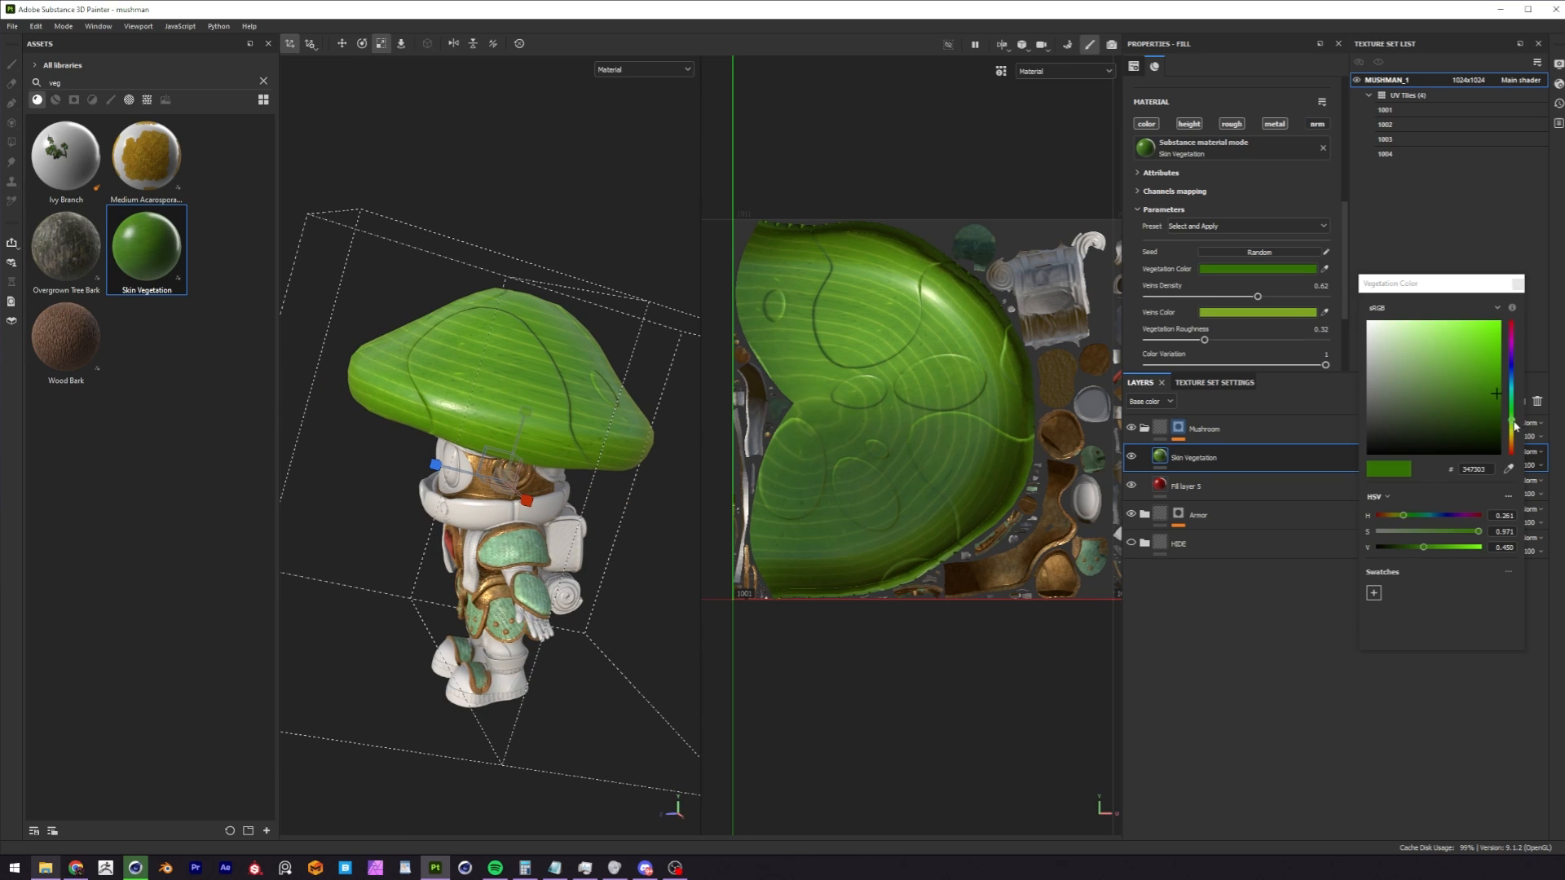
left_click_drag(1512, 430, 1512, 451)
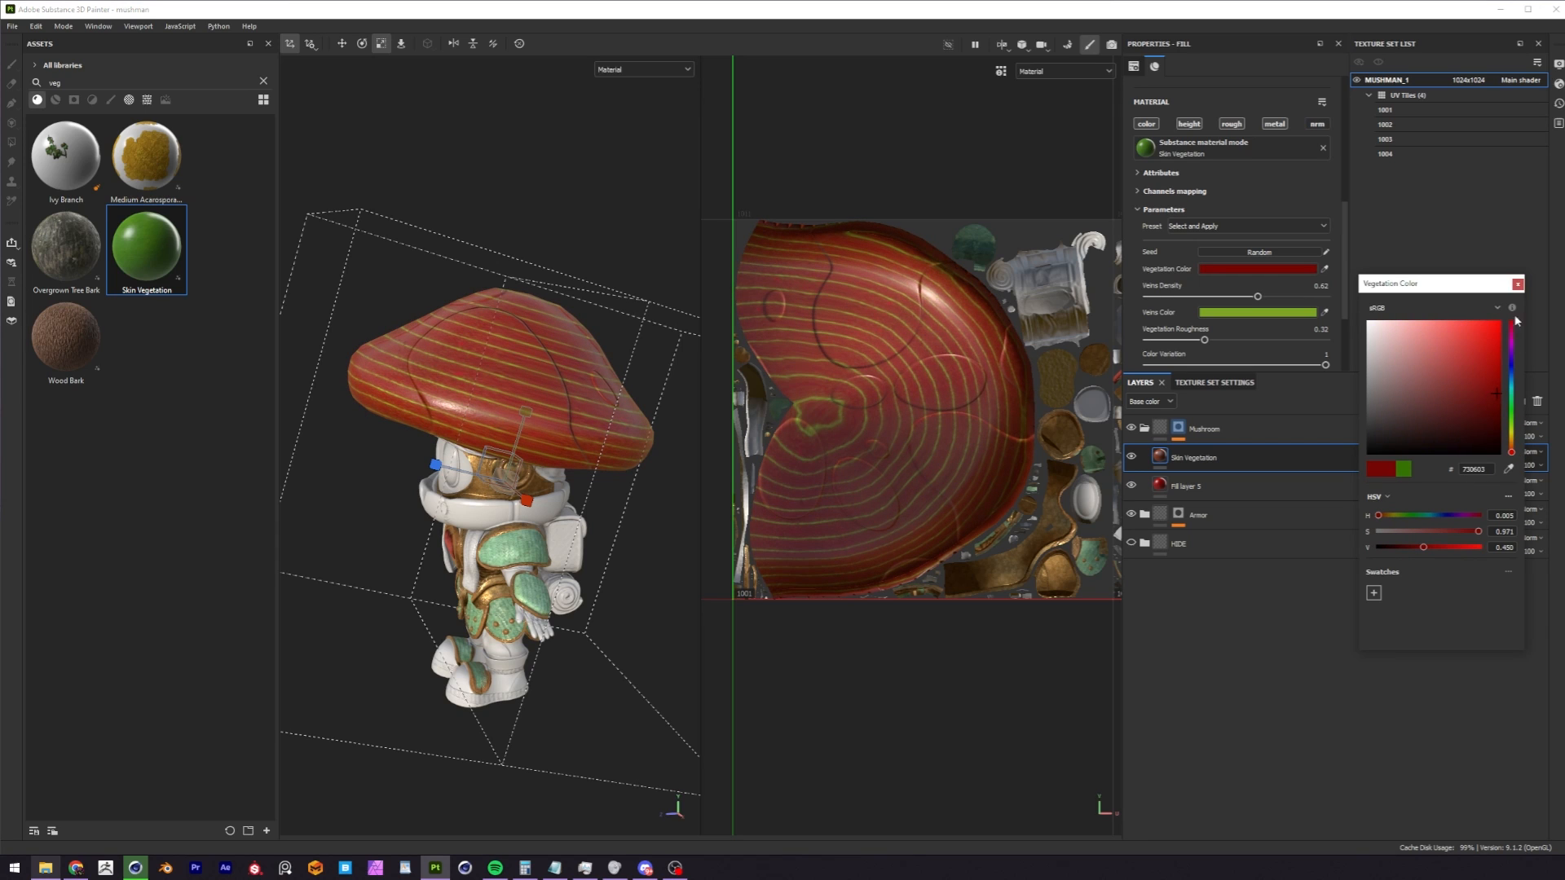
Set the Skin Vegetation material's Veins Color to a muted light red.
left_click(1518, 284)
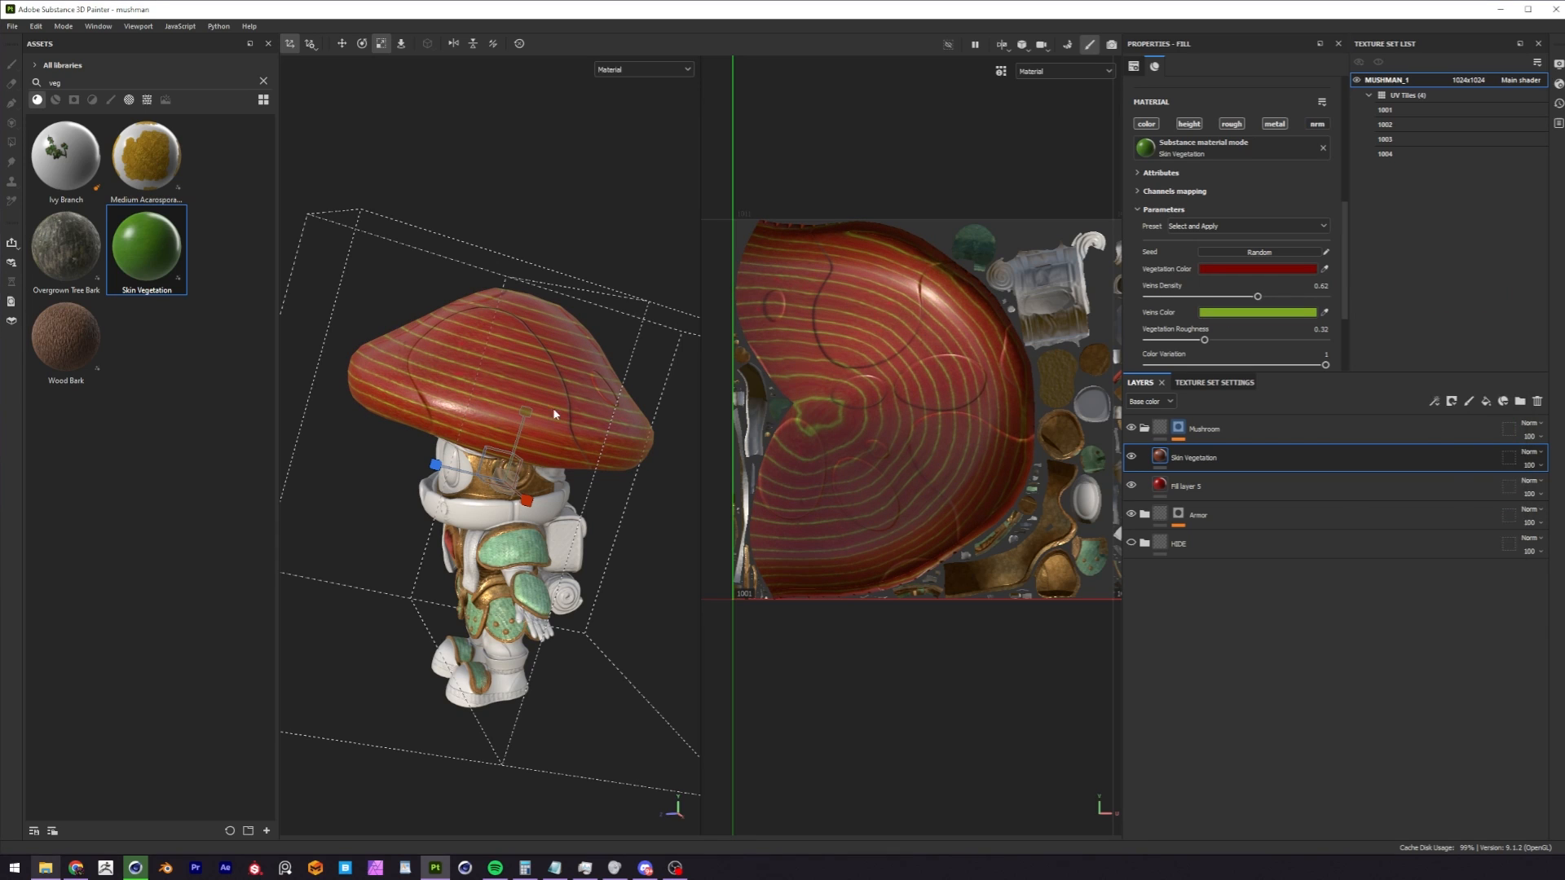
left_click(1257, 312)
left_click_drag(1512, 430, 1506, 477)
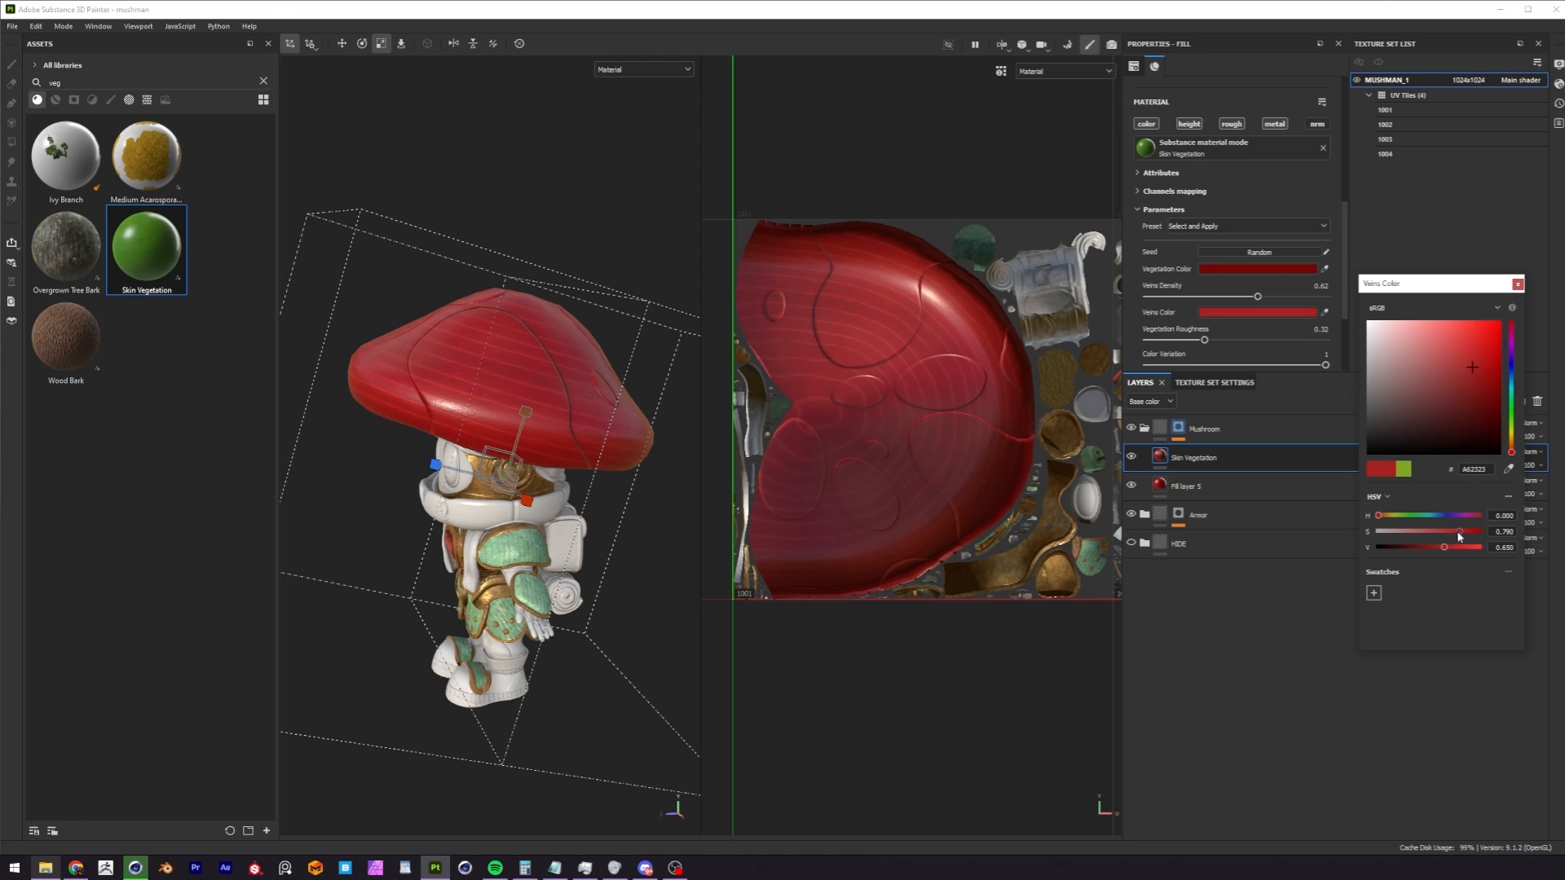
left_click_drag(1438, 531, 1440, 532)
left_click_drag(599, 423, 535, 480, "alt")
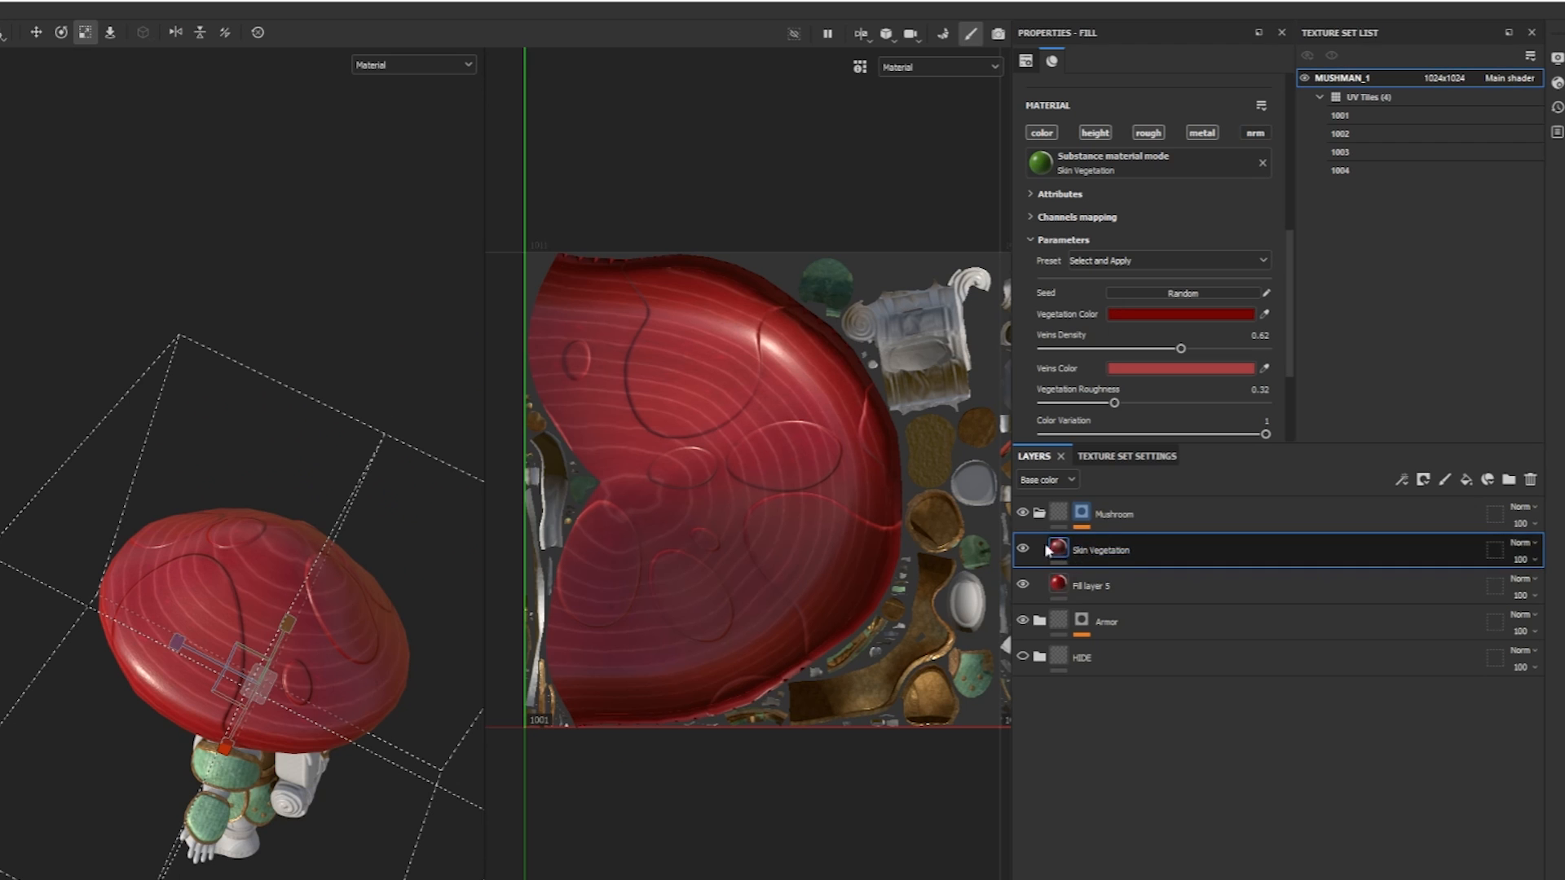
Duplicate the Skin Vegetation layer and set the copy's Vegetation Color to a neutral grey.
double_click(1087, 554)
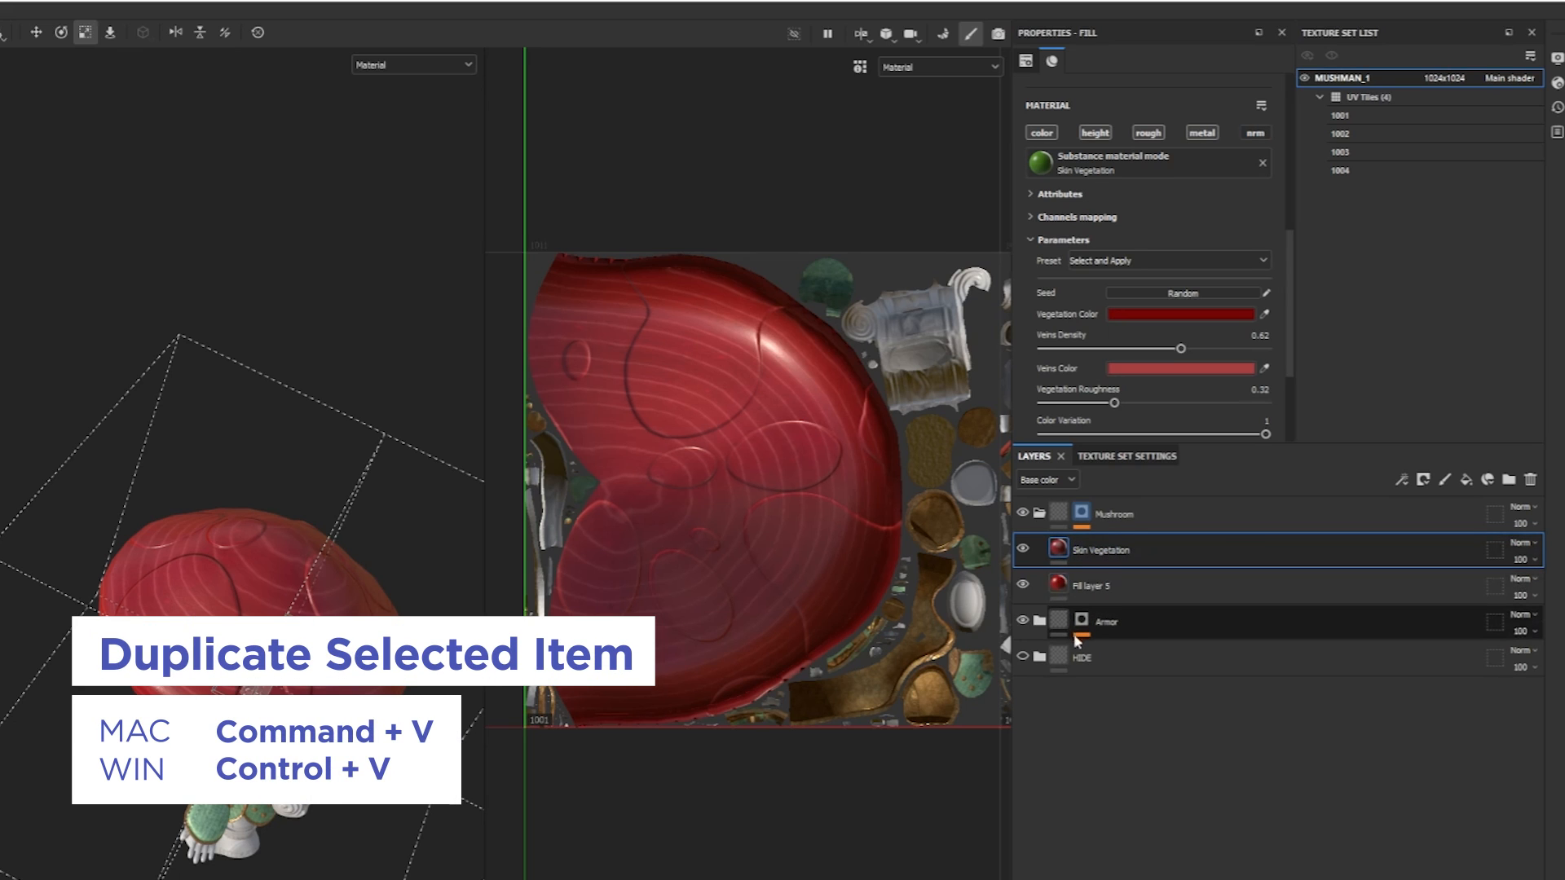
key("ctrl+v")
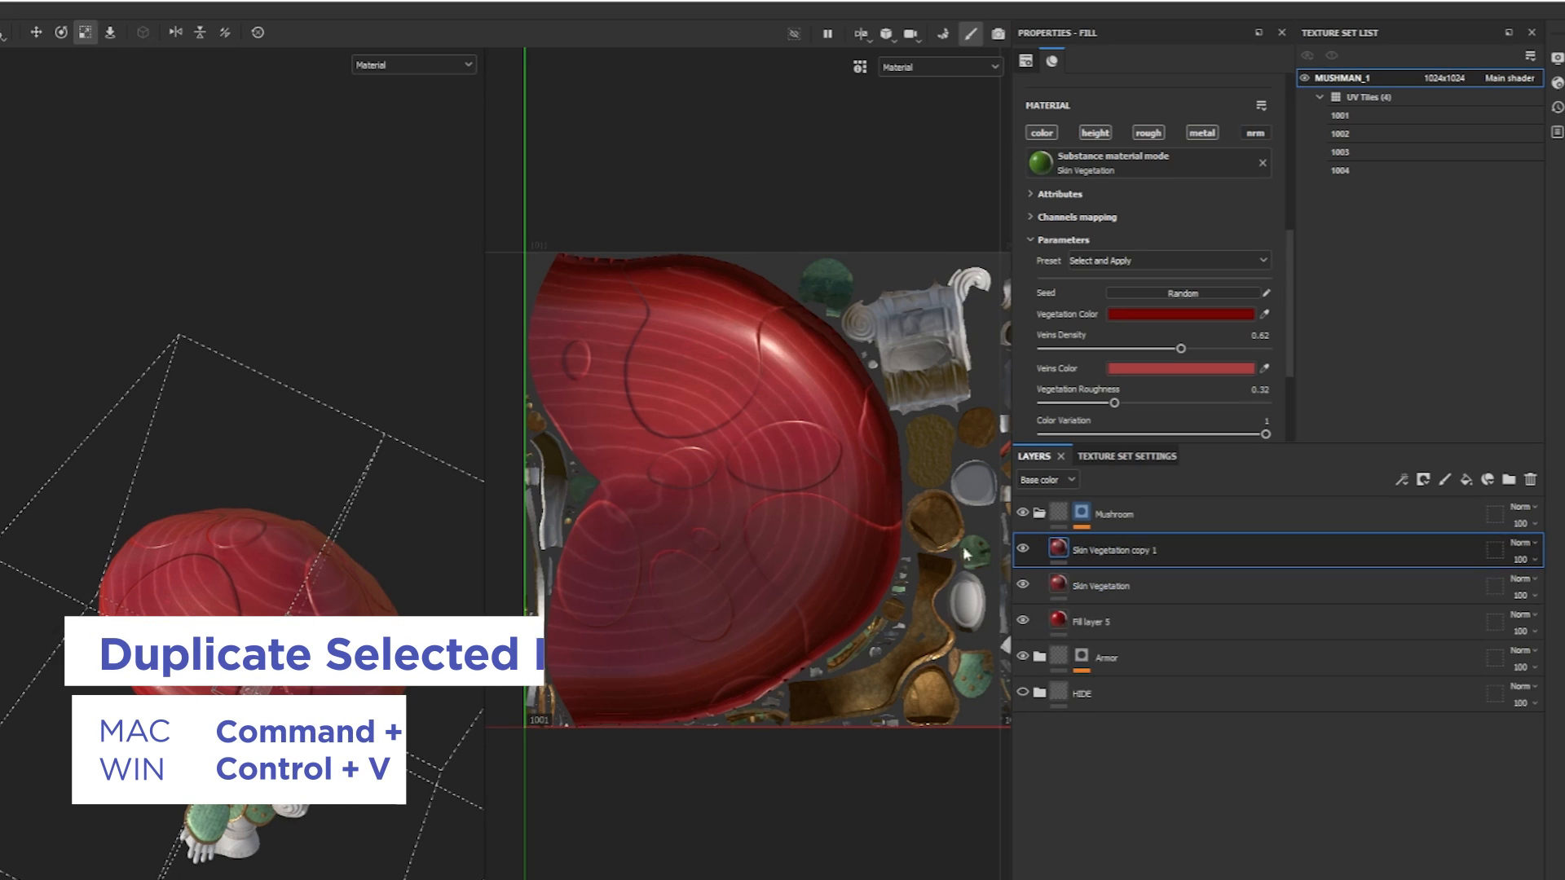
middle_click_drag(350, 621, 336, 651)
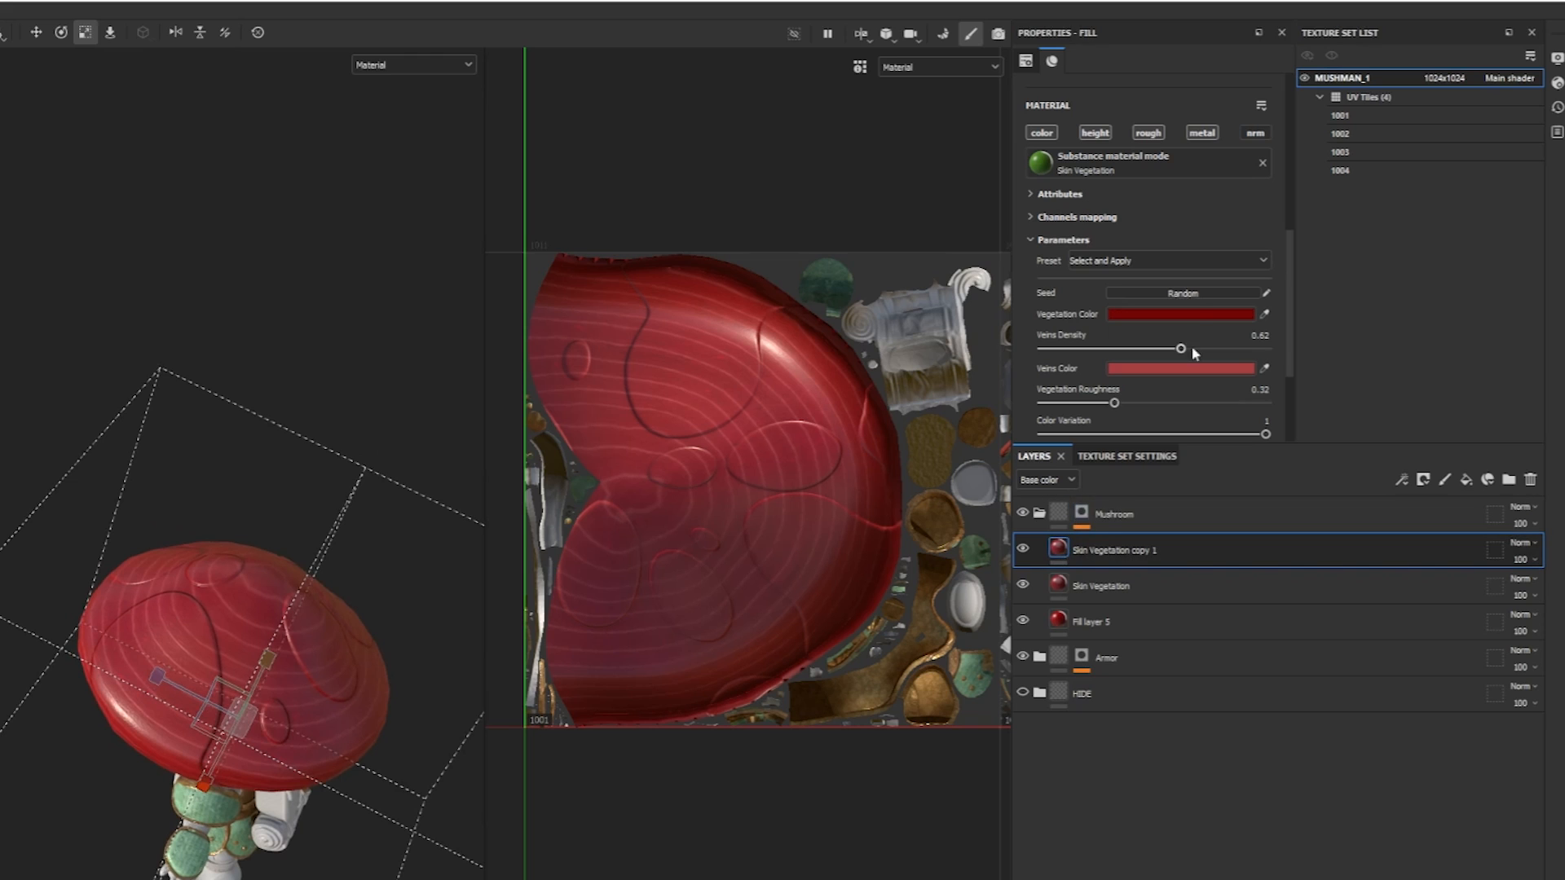
left_click(1191, 312)
left_click_drag(1426, 640, 1314, 641)
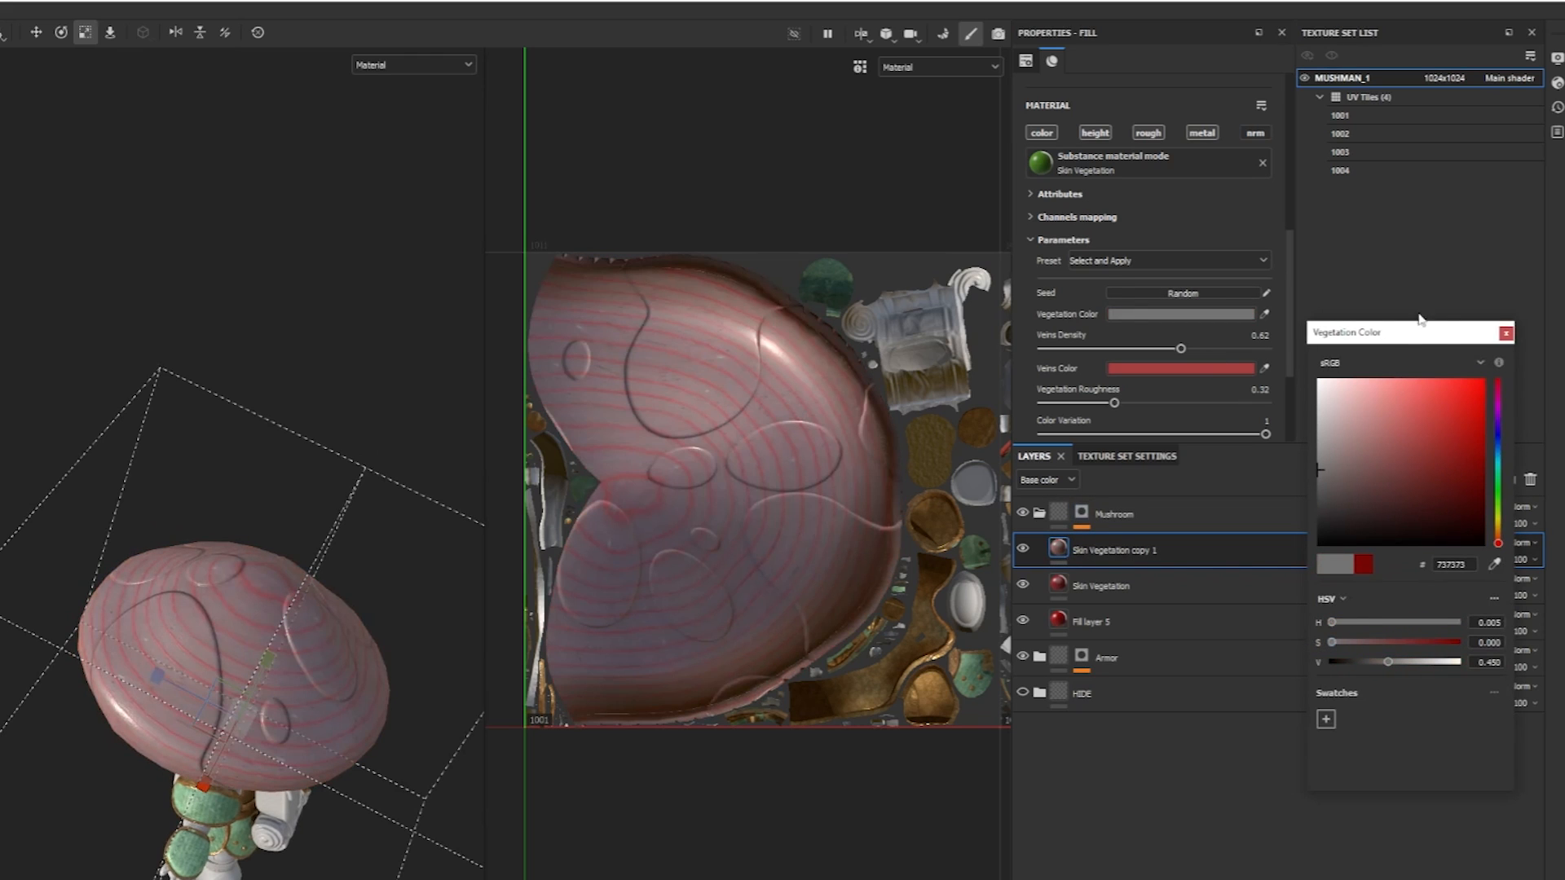
left_click_drag(1400, 668, 1418, 664)
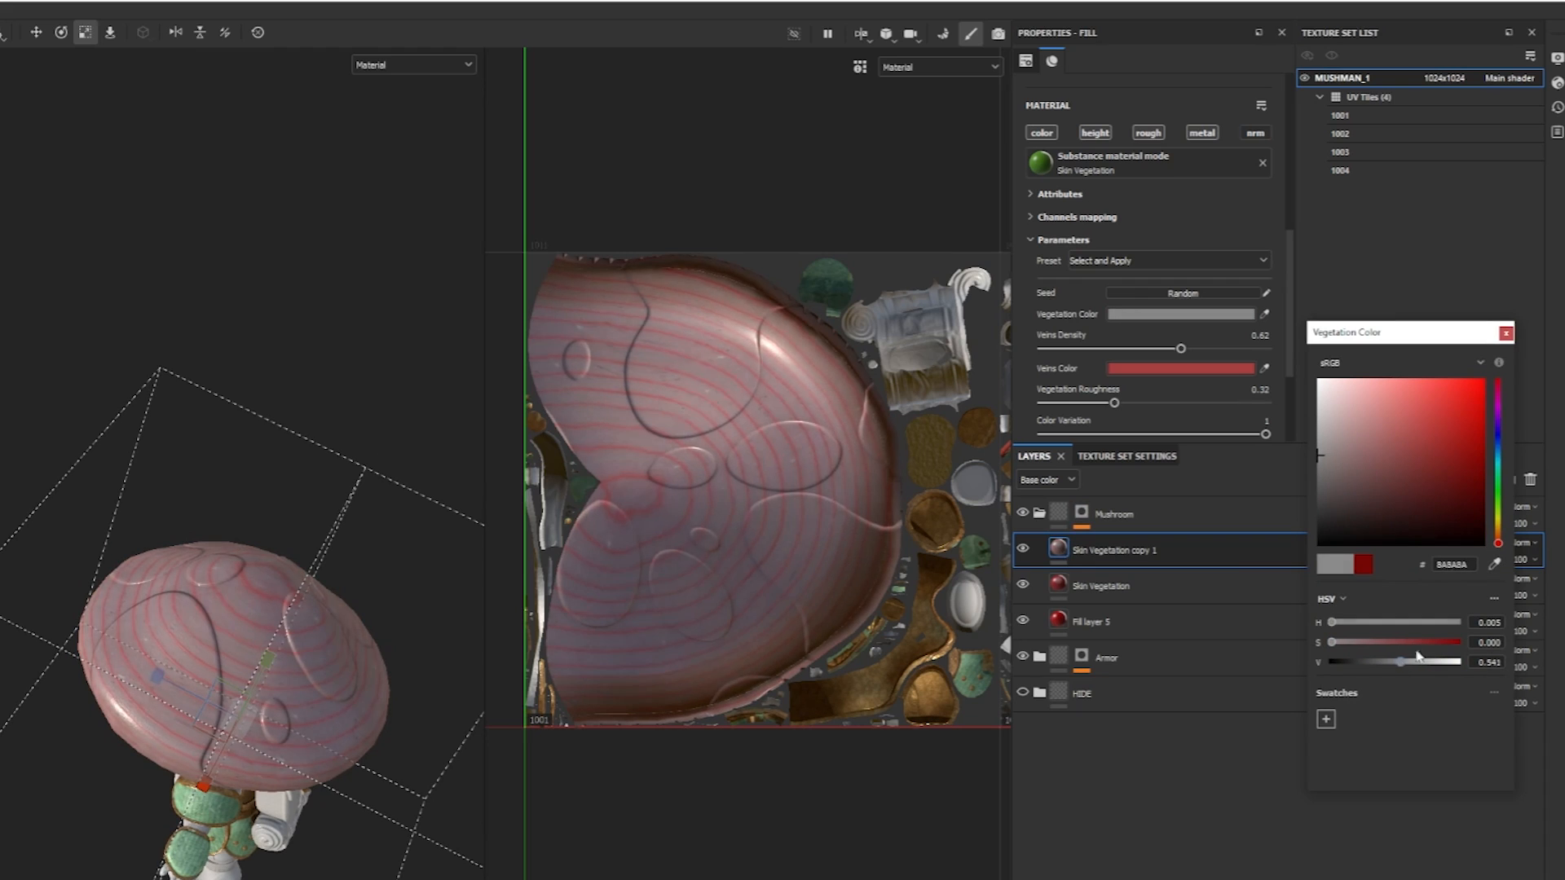
left_click(1505, 333)
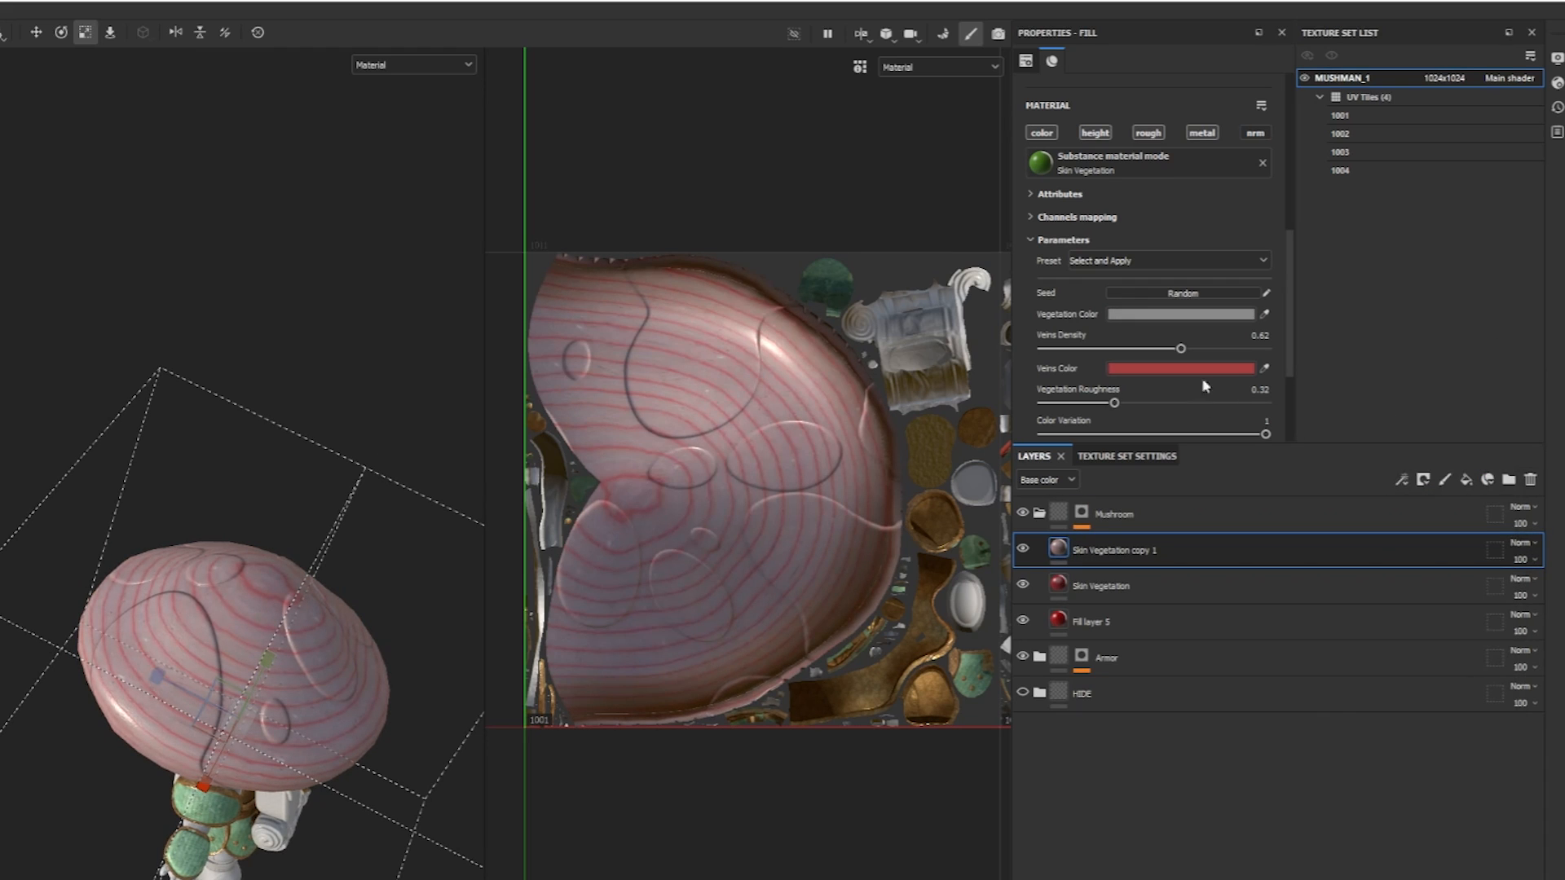
Set the duplicated layer's Veins Color to the grey 777777.
left_click(1172, 368)
mouse_move(1414, 644)
left_mouse_down()
mouse_move(1288, 640)
mouse_move(1390, 662)
left_mouse_up()
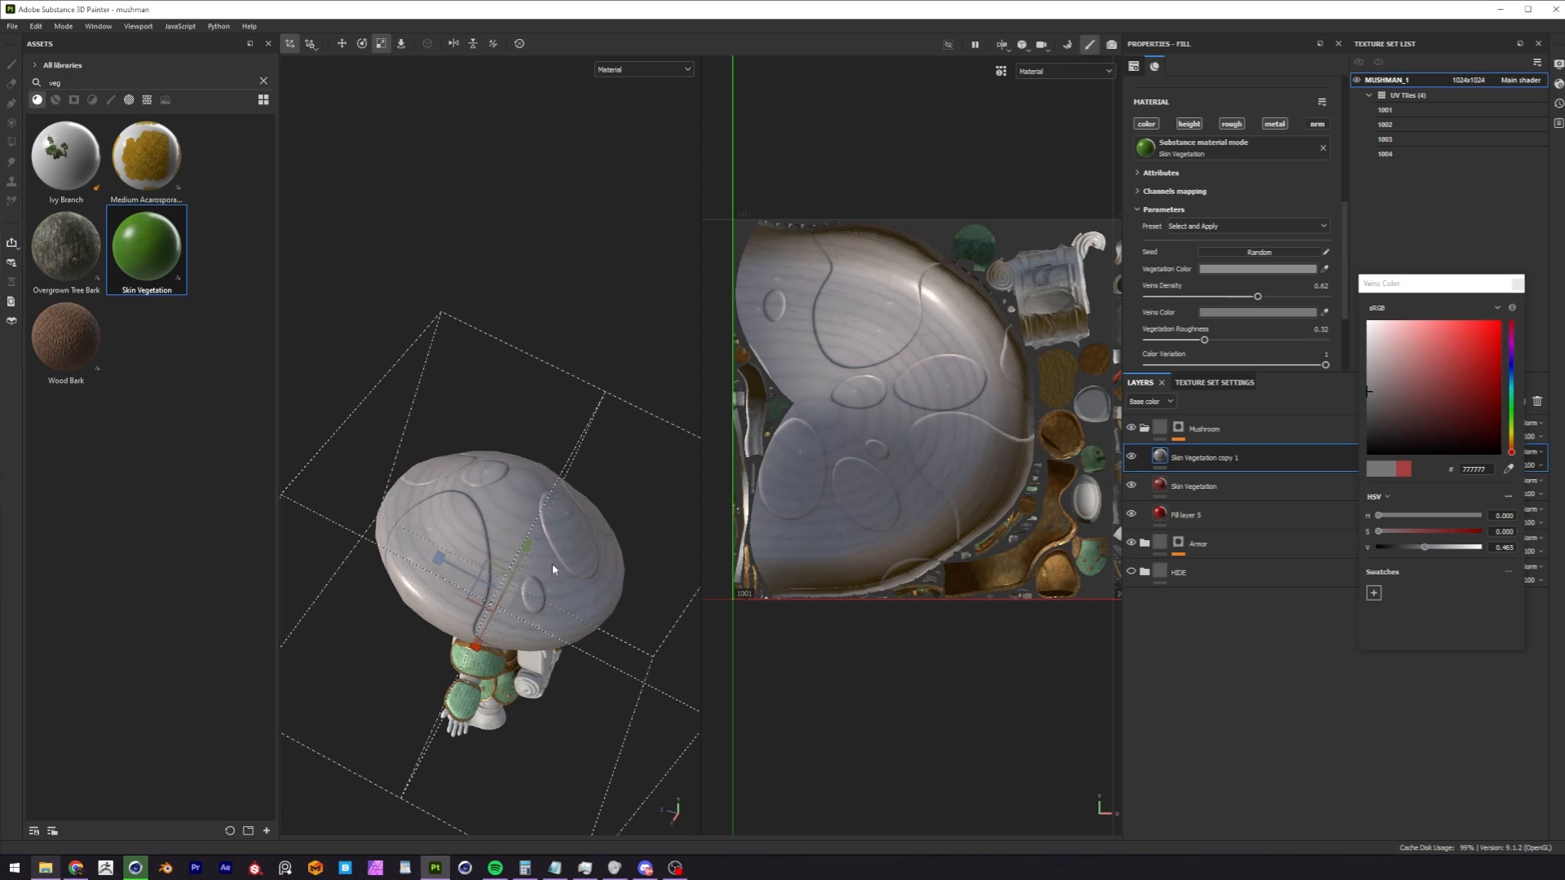
left_click_drag(298, 687, 447, 586, "alt")
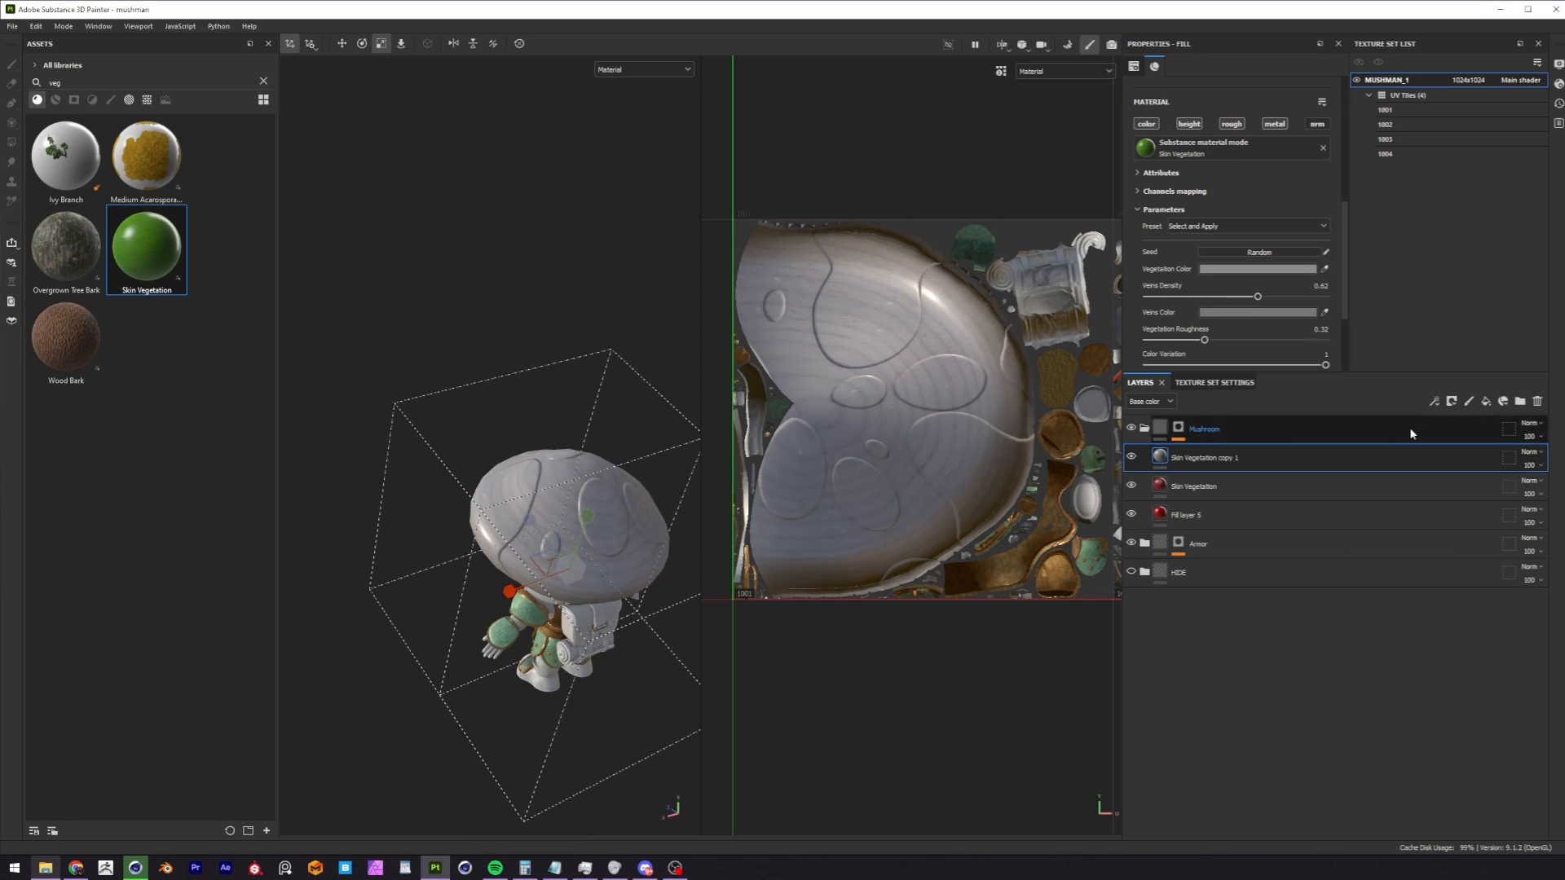
Add a black mask to the Skin Vegetation copy 1 layer.
left_click(1453, 404)
left_click(1462, 433)
left_click_drag(668, 464, 506, 516, "alt")
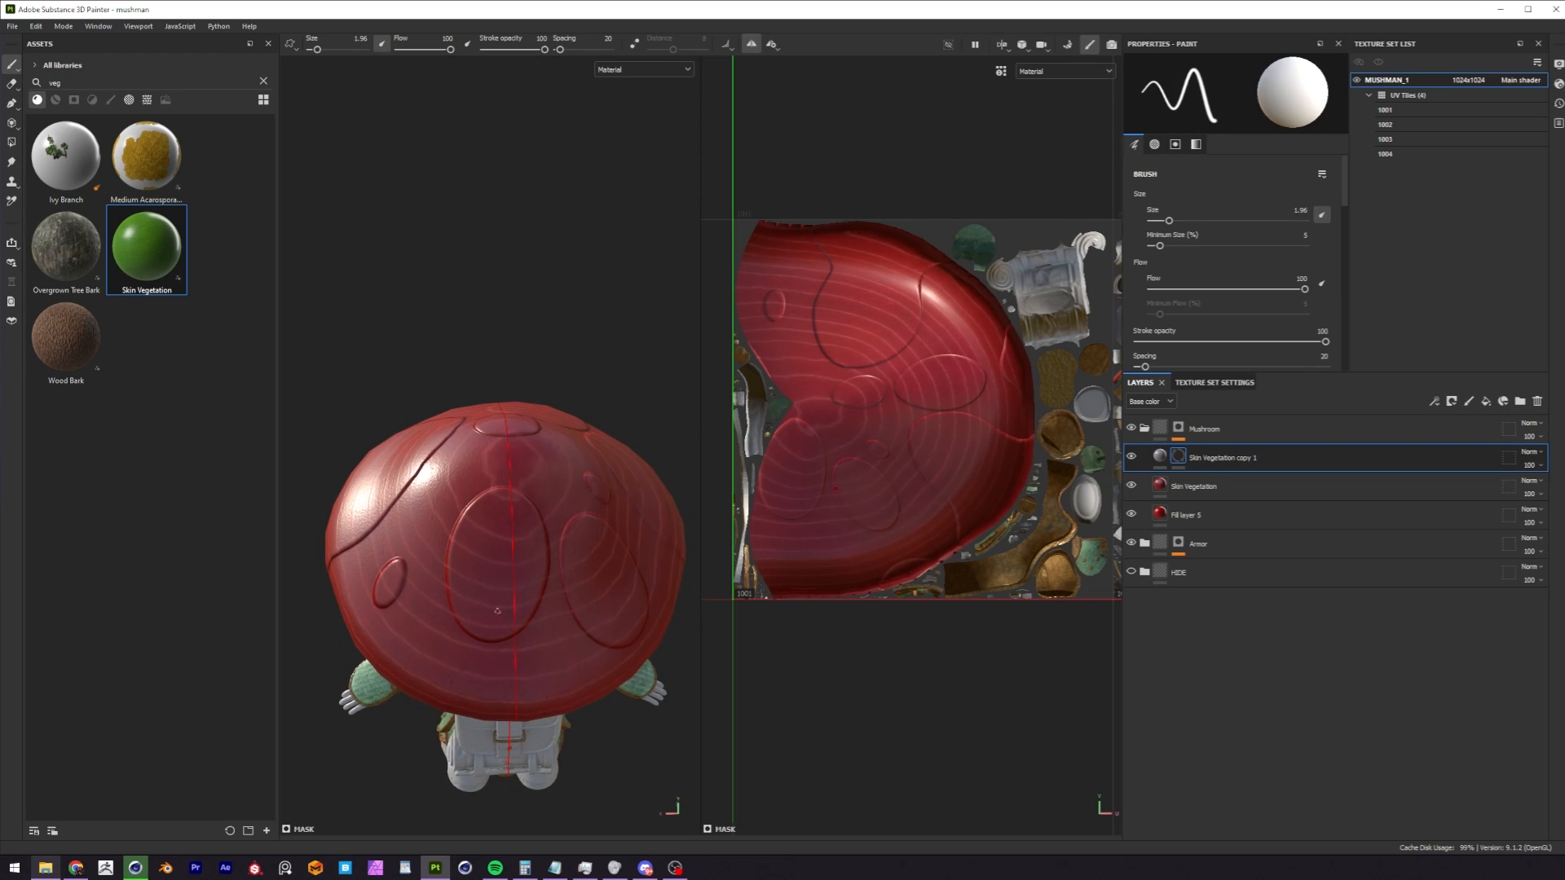
Try painting mirrored test strokes on the cap in the copy layer's mask and undo them.
left_click_drag(583, 556, 497, 474, "alt")
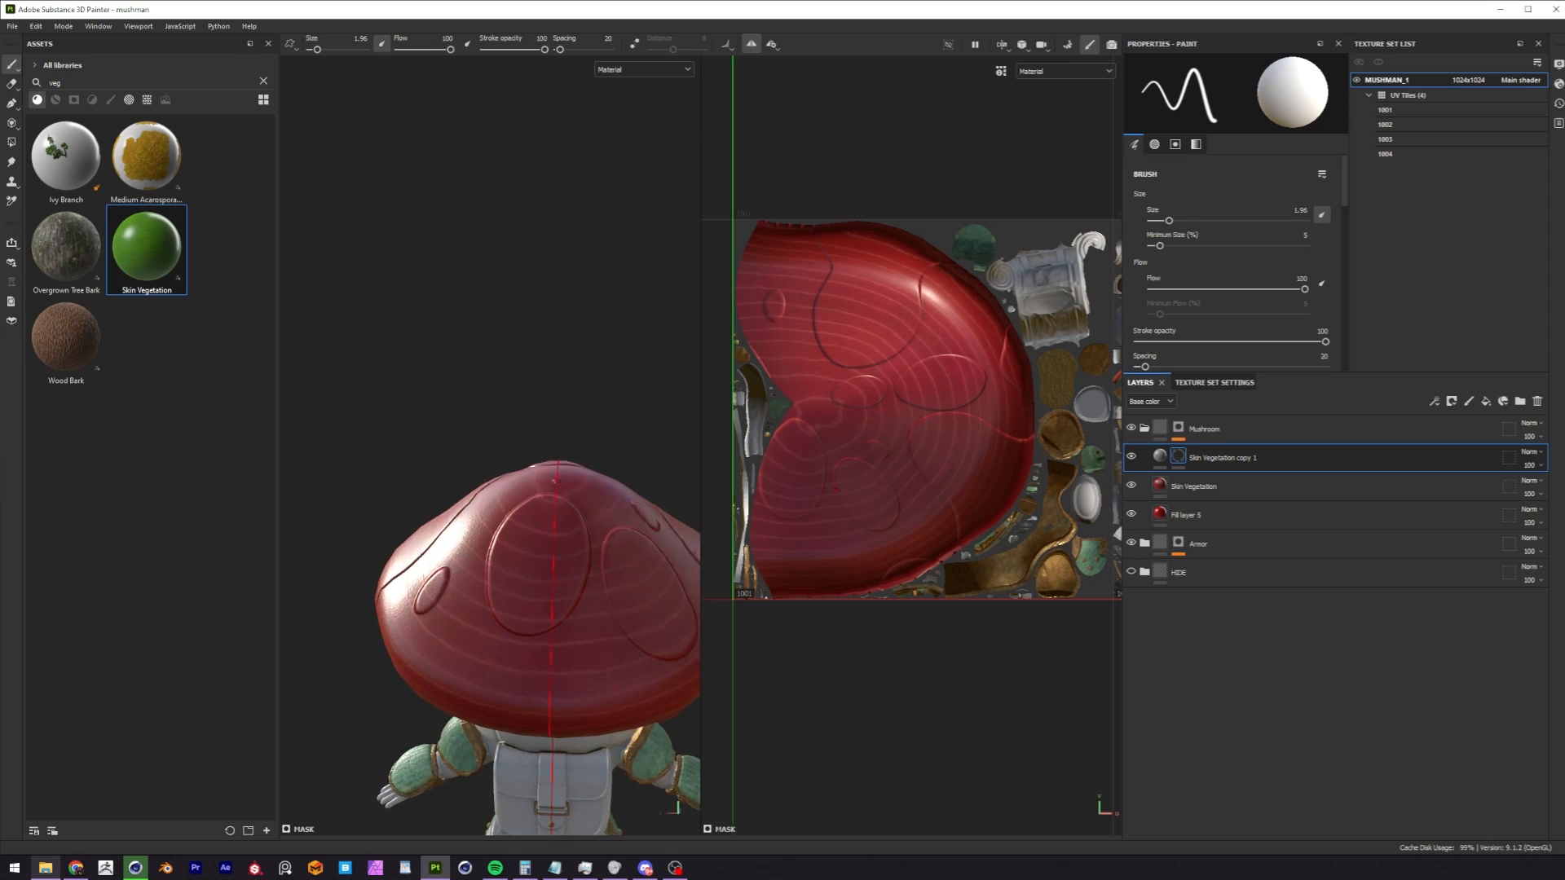
left_click_drag(491, 560, 580, 605, "alt")
mouse_move(494, 478)
left_mouse_down()
mouse_move(391, 567)
mouse_move(457, 499)
left_mouse_up()
mouse_move(521, 506)
left_mouse_down("alt")
mouse_move(530, 540)
mouse_move(513, 548)
mouse_move(562, 522)
left_mouse_up("alt")
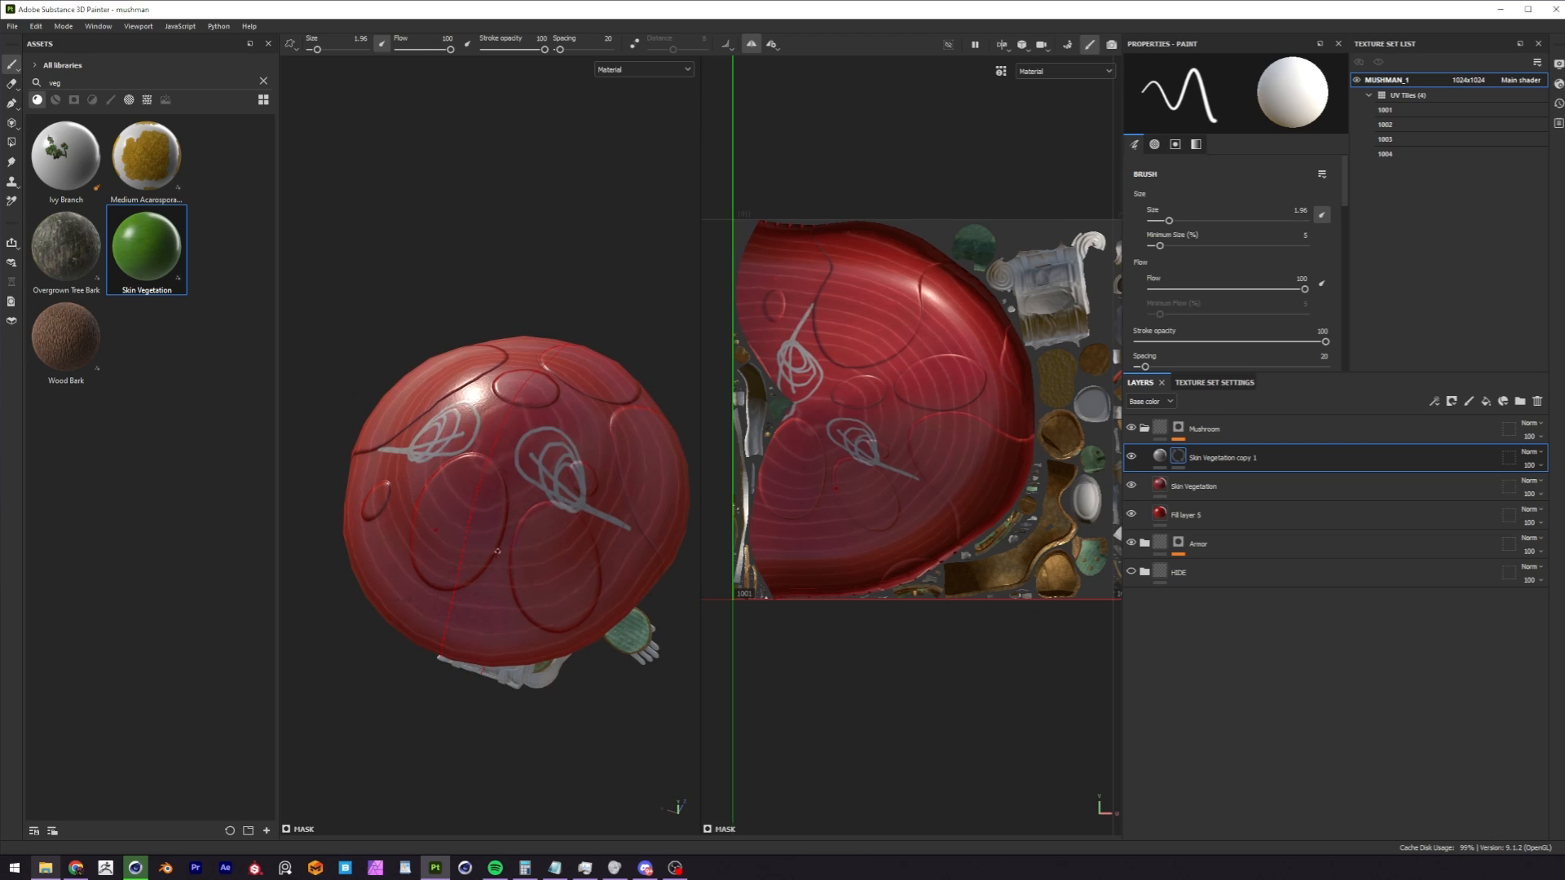
key("ctrl+z")
mouse_move(567, 517)
left_mouse_down("alt")
mouse_move(552, 513)
mouse_move(548, 545)
mouse_move(537, 530)
mouse_move(558, 520)
mouse_move(539, 554)
mouse_move(569, 583)
mouse_move(561, 526)
left_mouse_up("alt")
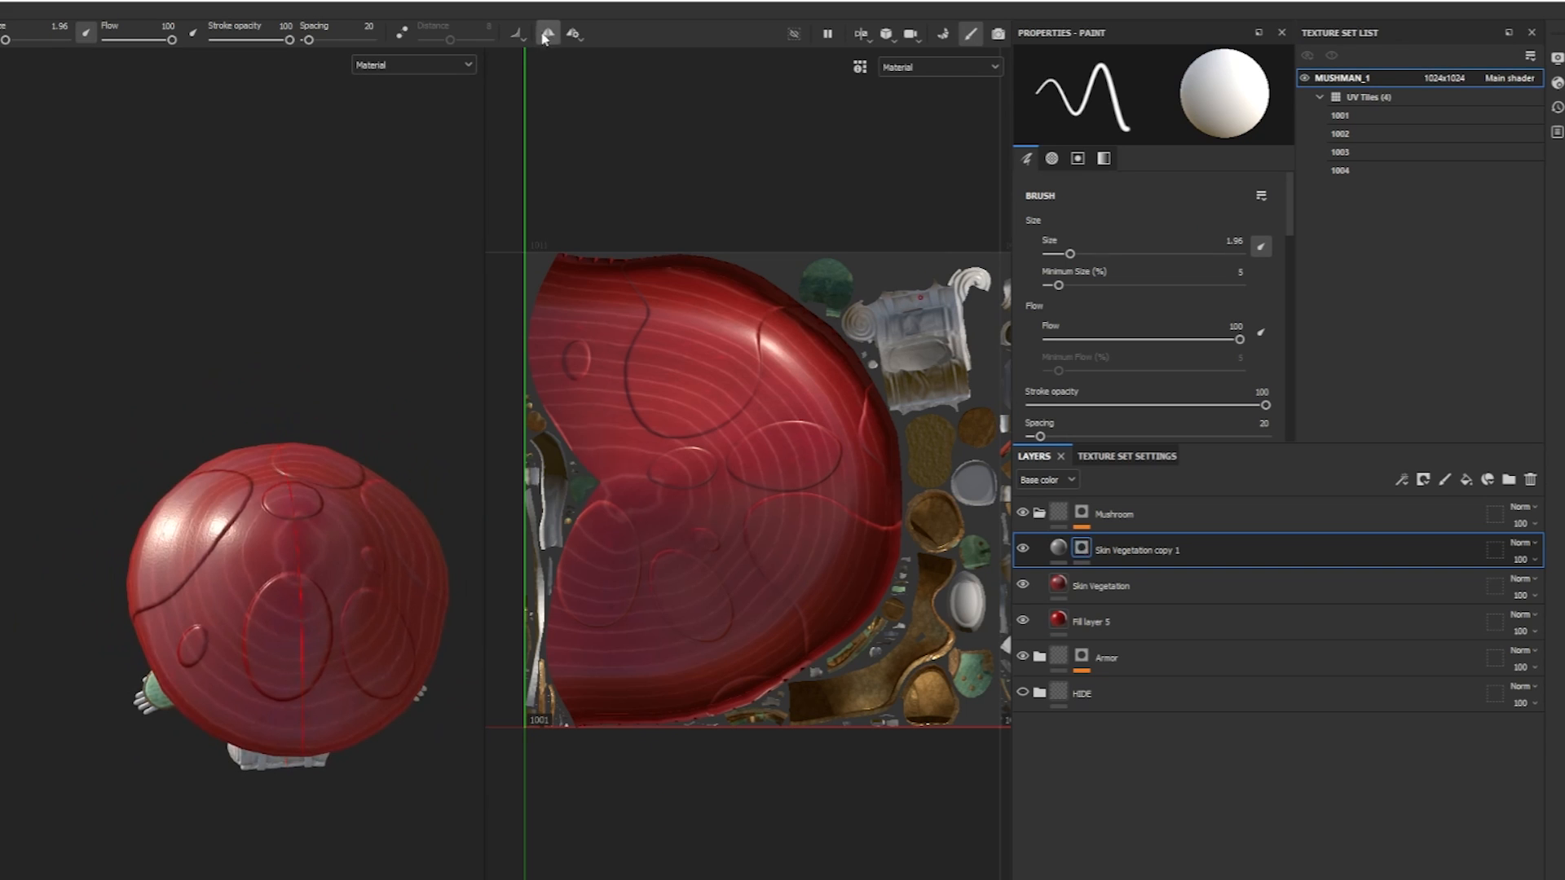
Turn off symmetry painting and enlarge the brush to size 23.04 for painting the cap spots.
left_click(544, 38)
scroll(342, 518, "up", 3)
left_click_drag(342, 518, 295, 539, "alt")
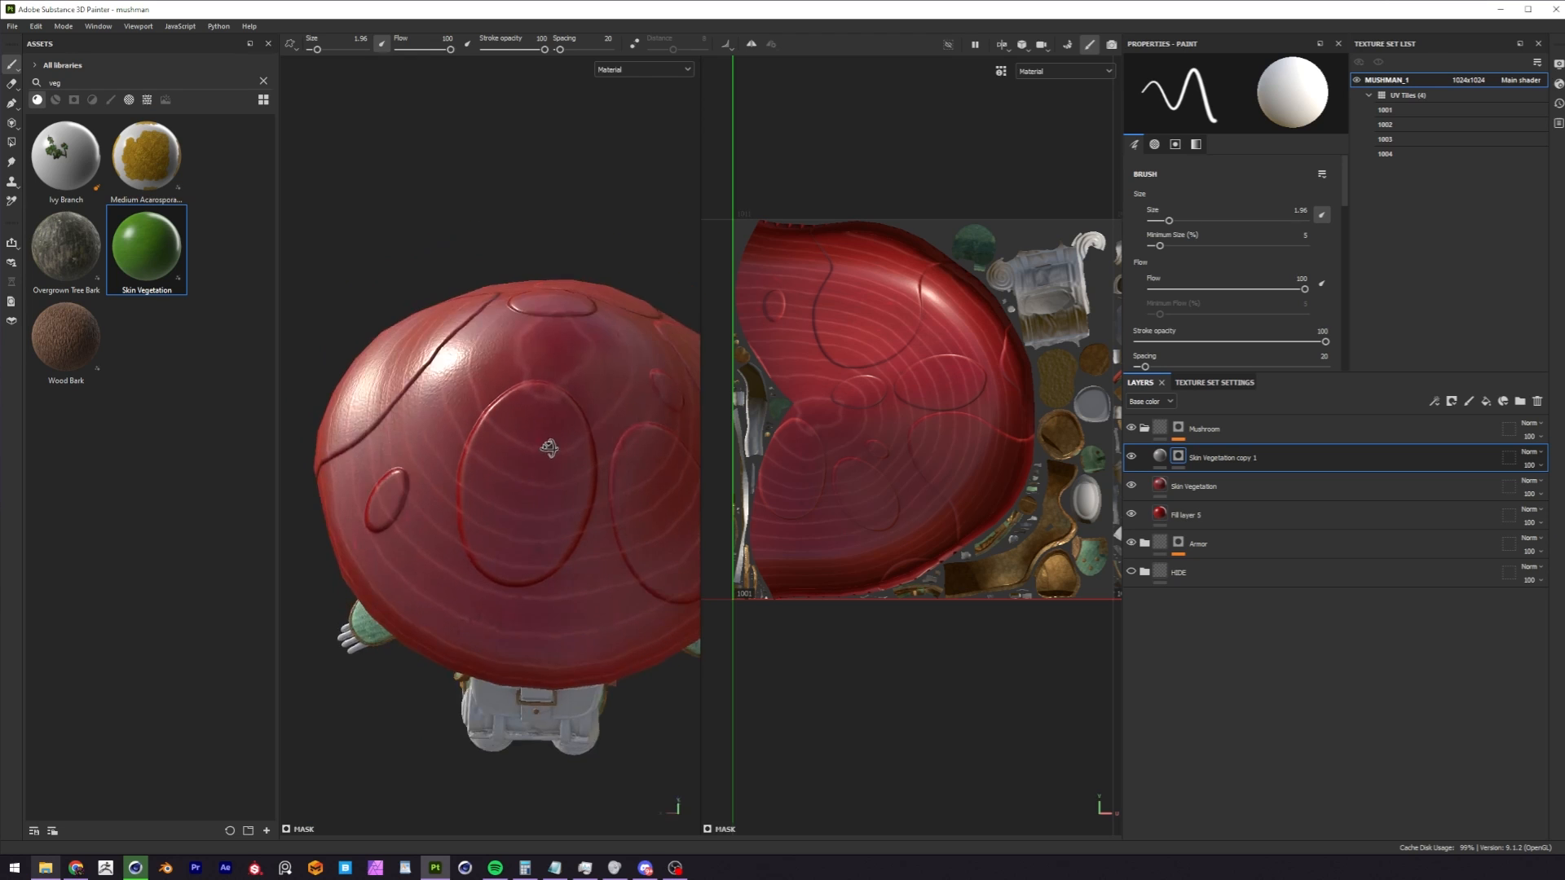
left_click_drag(548, 447, 545, 475, "alt")
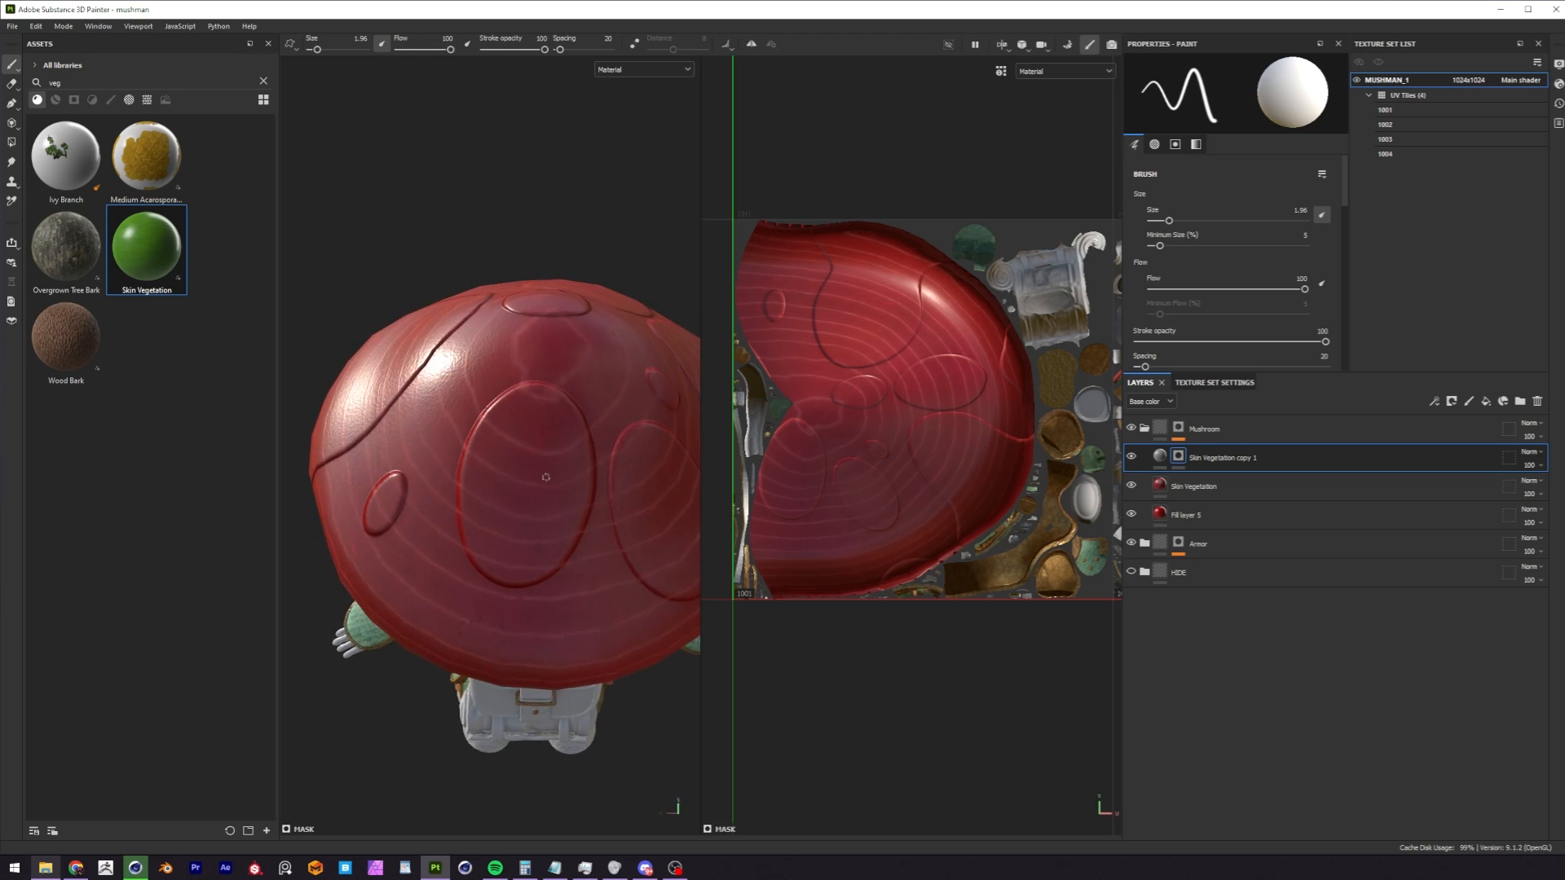
key("bracketright")
key("bracketright")
key("bracketright")
key("bracketright")
key("bracketright")
key("bracketright")
key("bracketright")
key("bracketright")
key("bracketright")
key("bracketright")
key("bracketright")
key("bracketright")
key("bracketright")
key("bracketright")
key("bracketright")
key("bracketright")
key("bracketright")
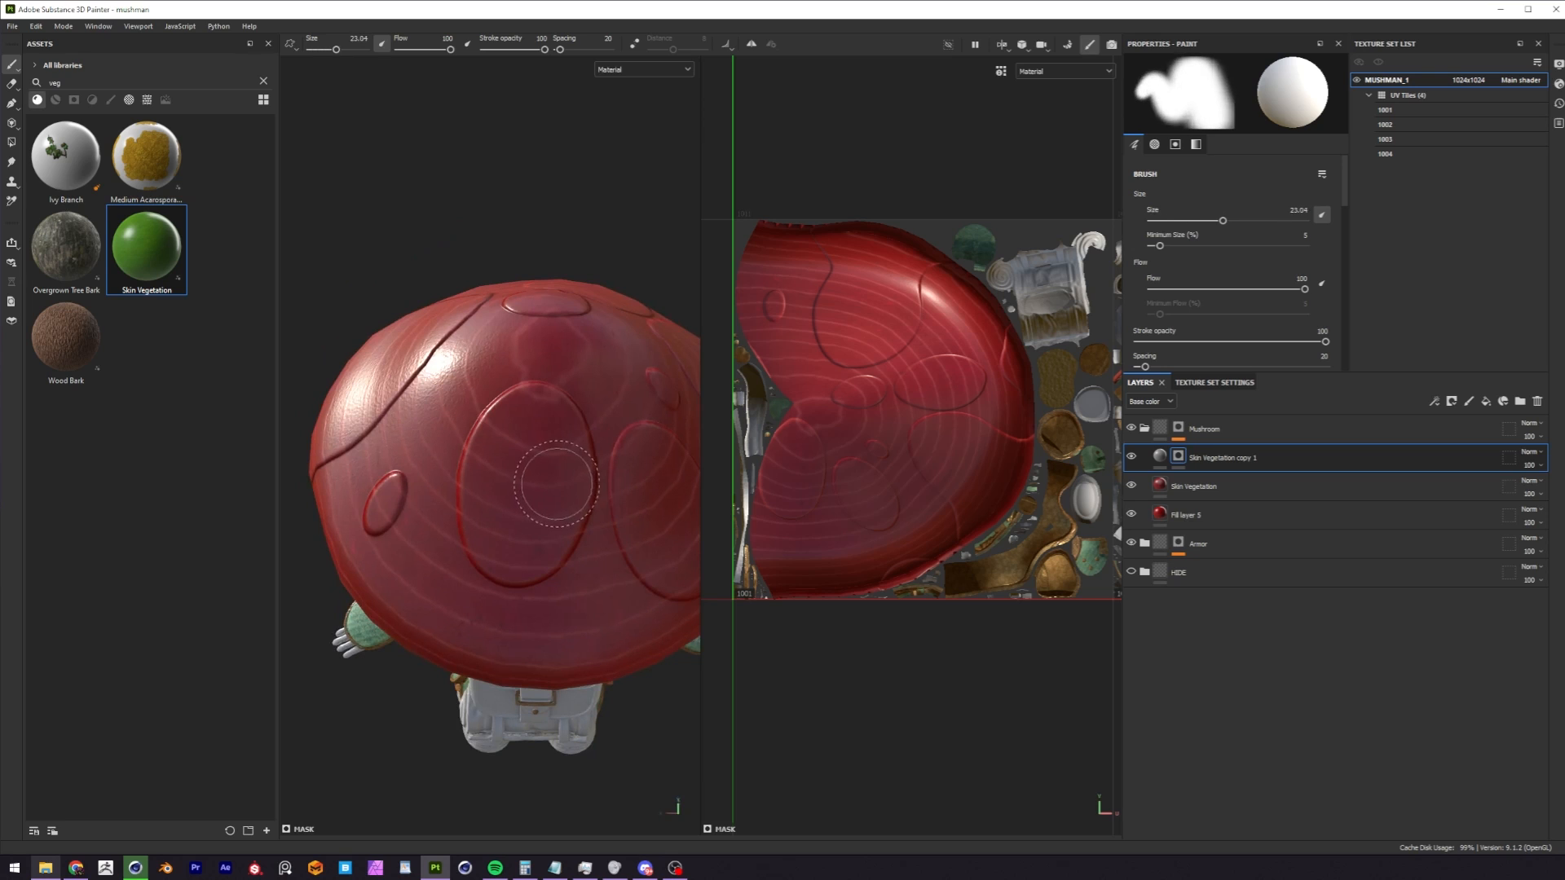
Paint the mask over the large oval spots on the cap to reveal the grey skin there.
mouse_move(532, 436)
left_mouse_down()
mouse_move(537, 422)
mouse_move(501, 514)
mouse_move(517, 553)
mouse_move(574, 502)
mouse_move(554, 432)
left_mouse_up()
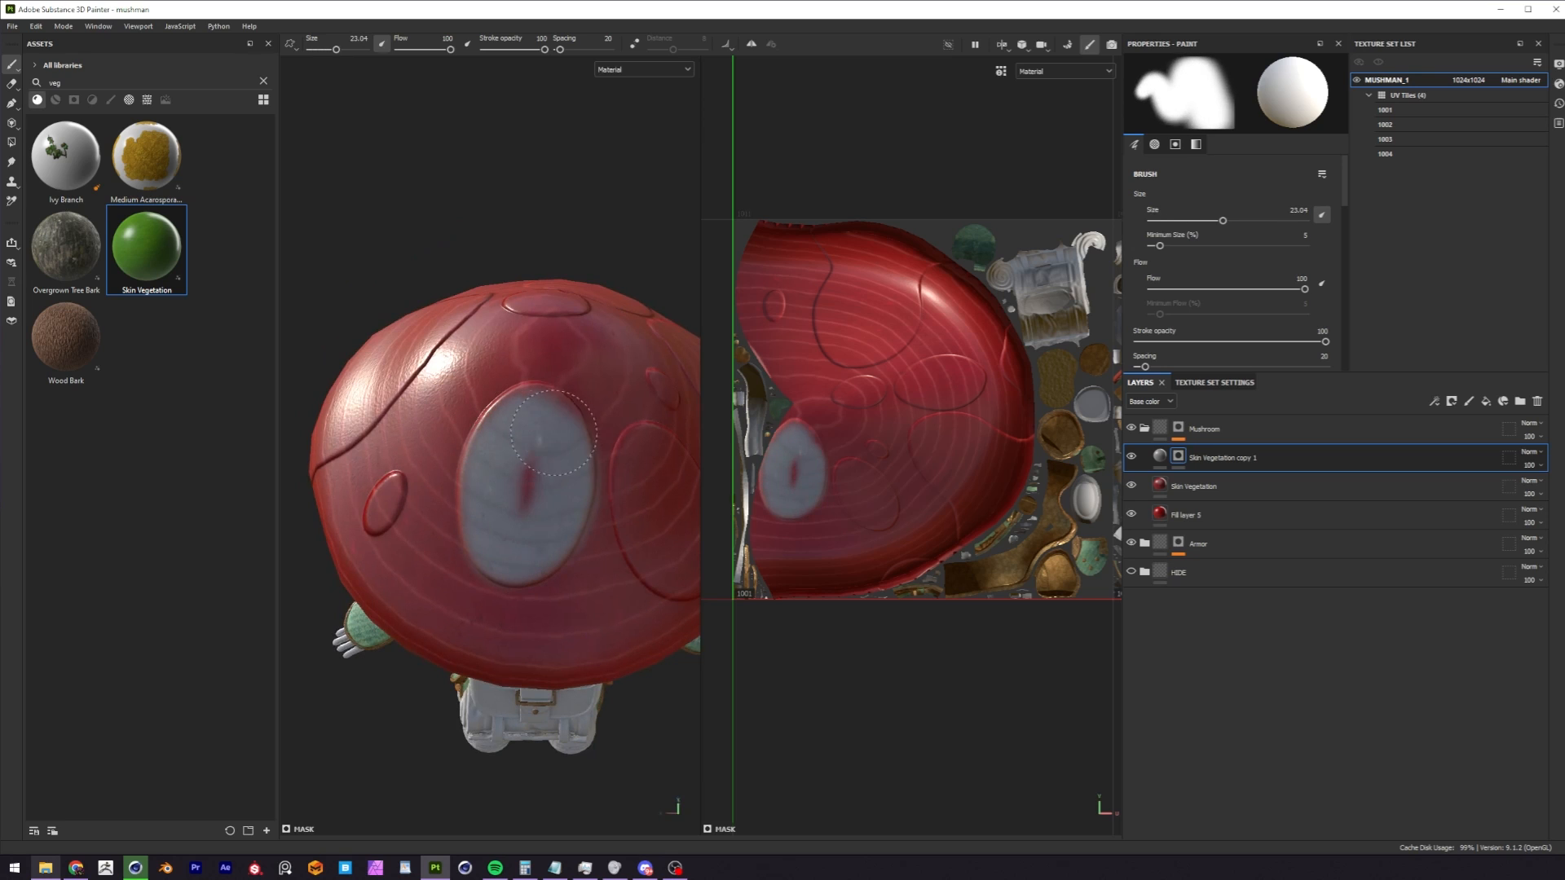
mouse_move(557, 450)
left_mouse_down("alt")
mouse_move(541, 434)
mouse_move(489, 450)
mouse_move(515, 555)
mouse_move(557, 450)
mouse_move(526, 408)
mouse_move(576, 465)
left_mouse_up("alt")
mouse_move(576, 465)
right_mouse_down("shift")
mouse_move(612, 458)
mouse_move(607, 429)
mouse_move(583, 434)
mouse_move(588, 447)
right_mouse_up("shift")
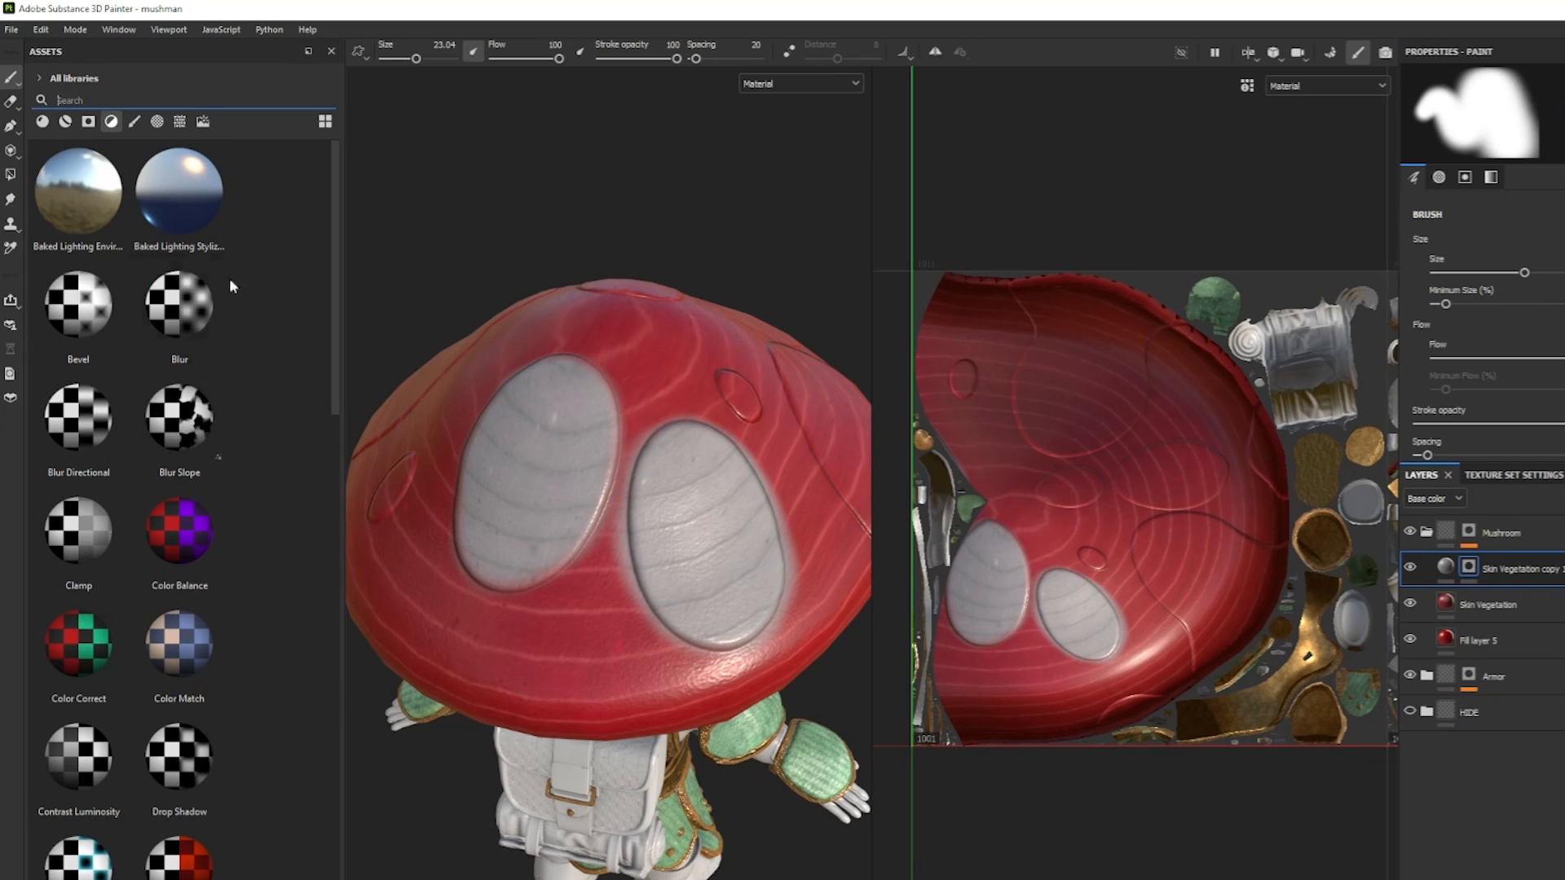
Add a Blur filter to the Skin Vegetation copy 1 mask and raise its Blur Intensity to soften the spot edges.
left_click_drag(175, 320, 1449, 573)
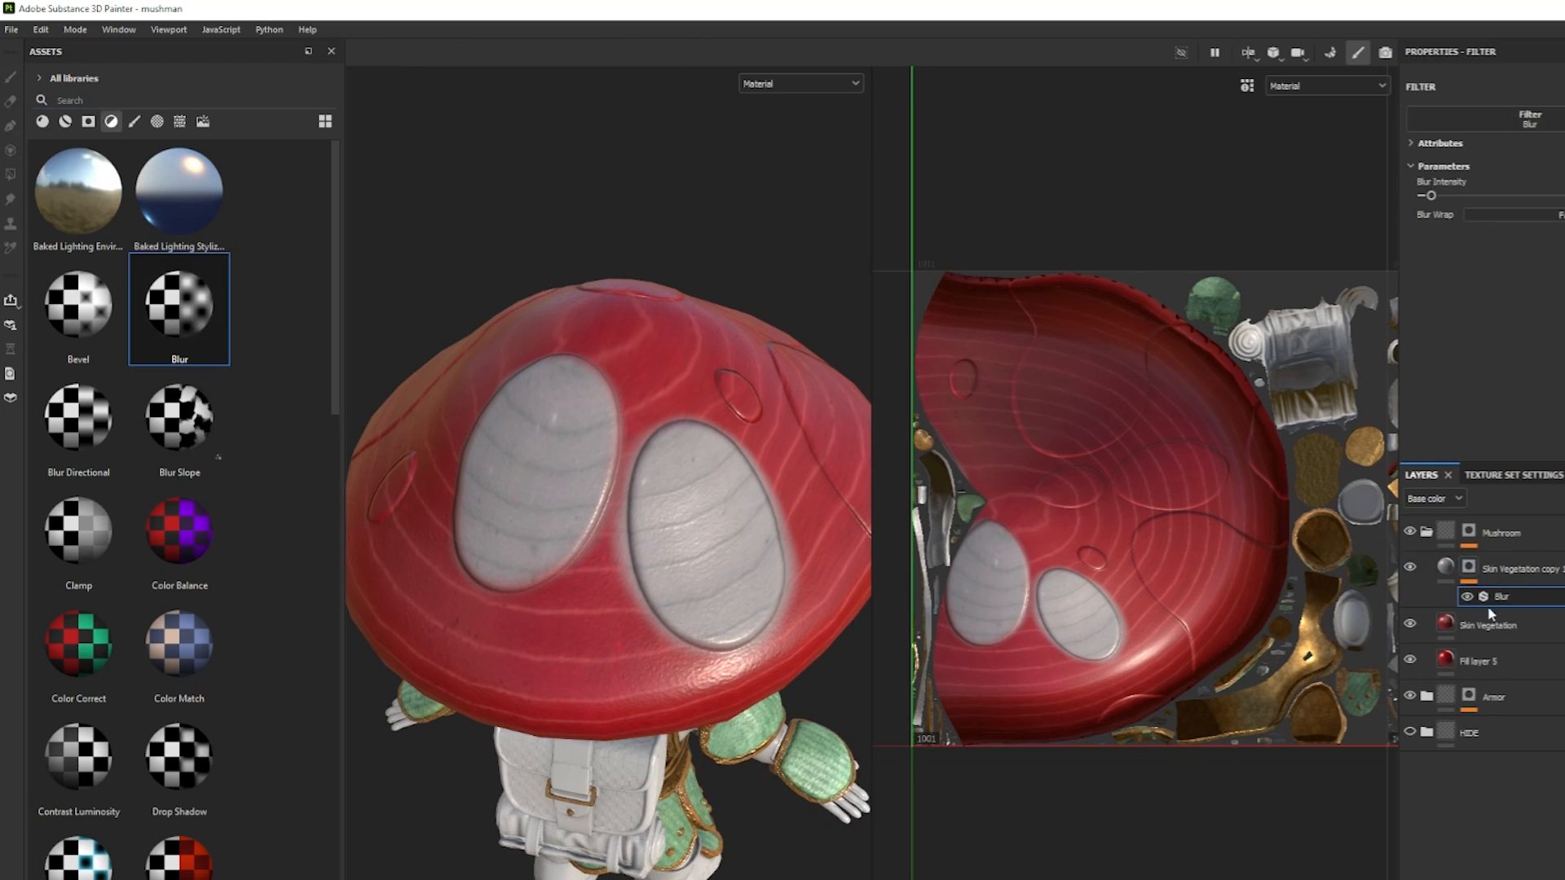
left_click_drag(1436, 200, 1530, 202)
left_click(1508, 203)
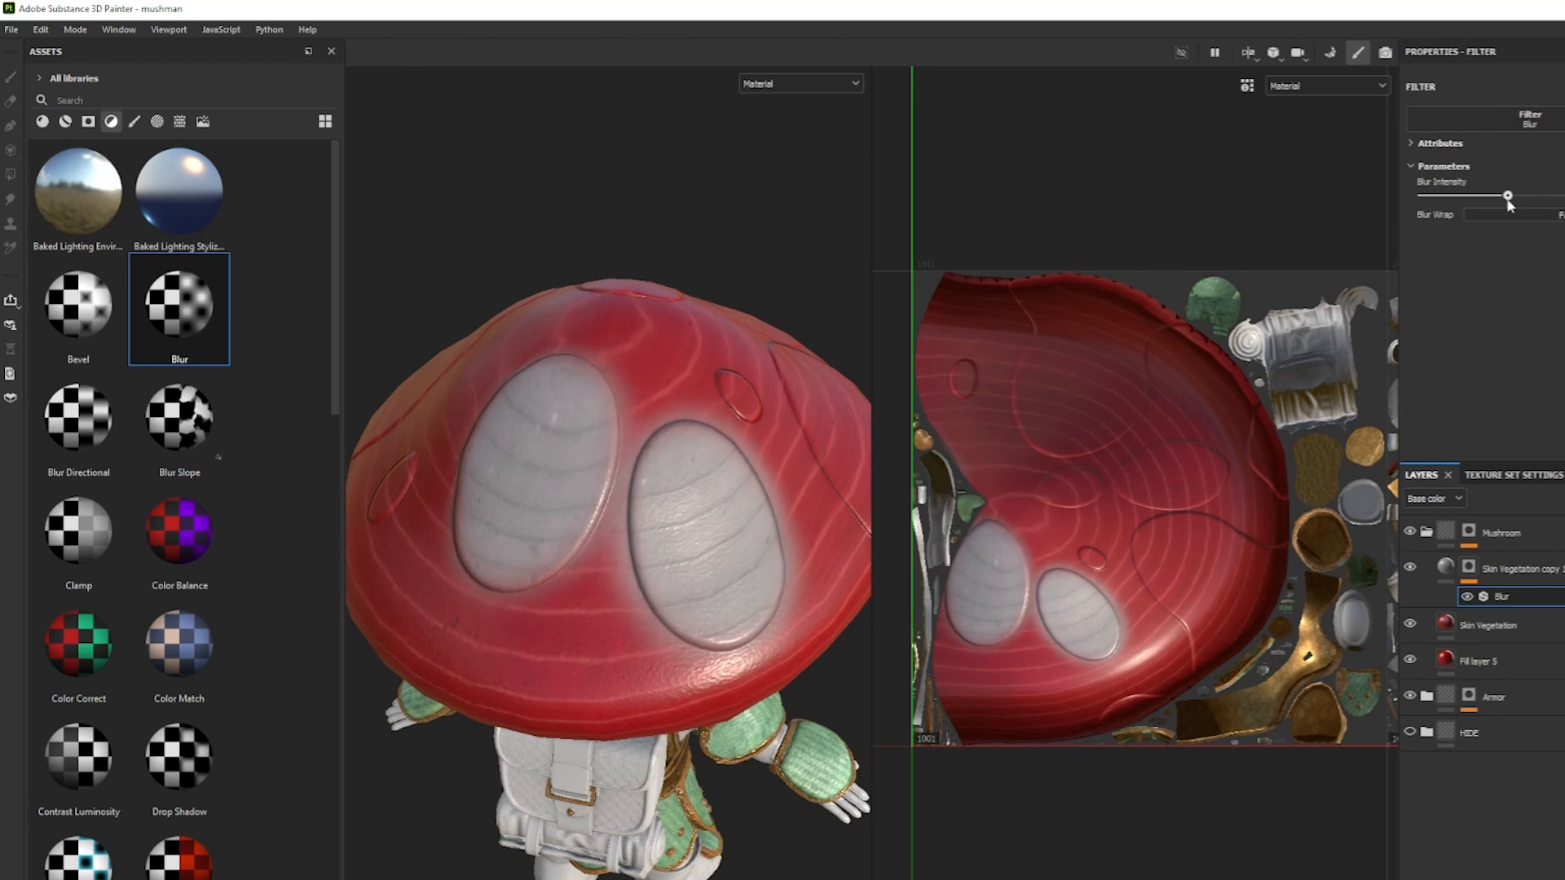
Add a Contrast Luminosity filter above the Blur with contrast about 0.74, and reduce the Blur Intensity to 1.55.
left_click(145, 101)
type("co")
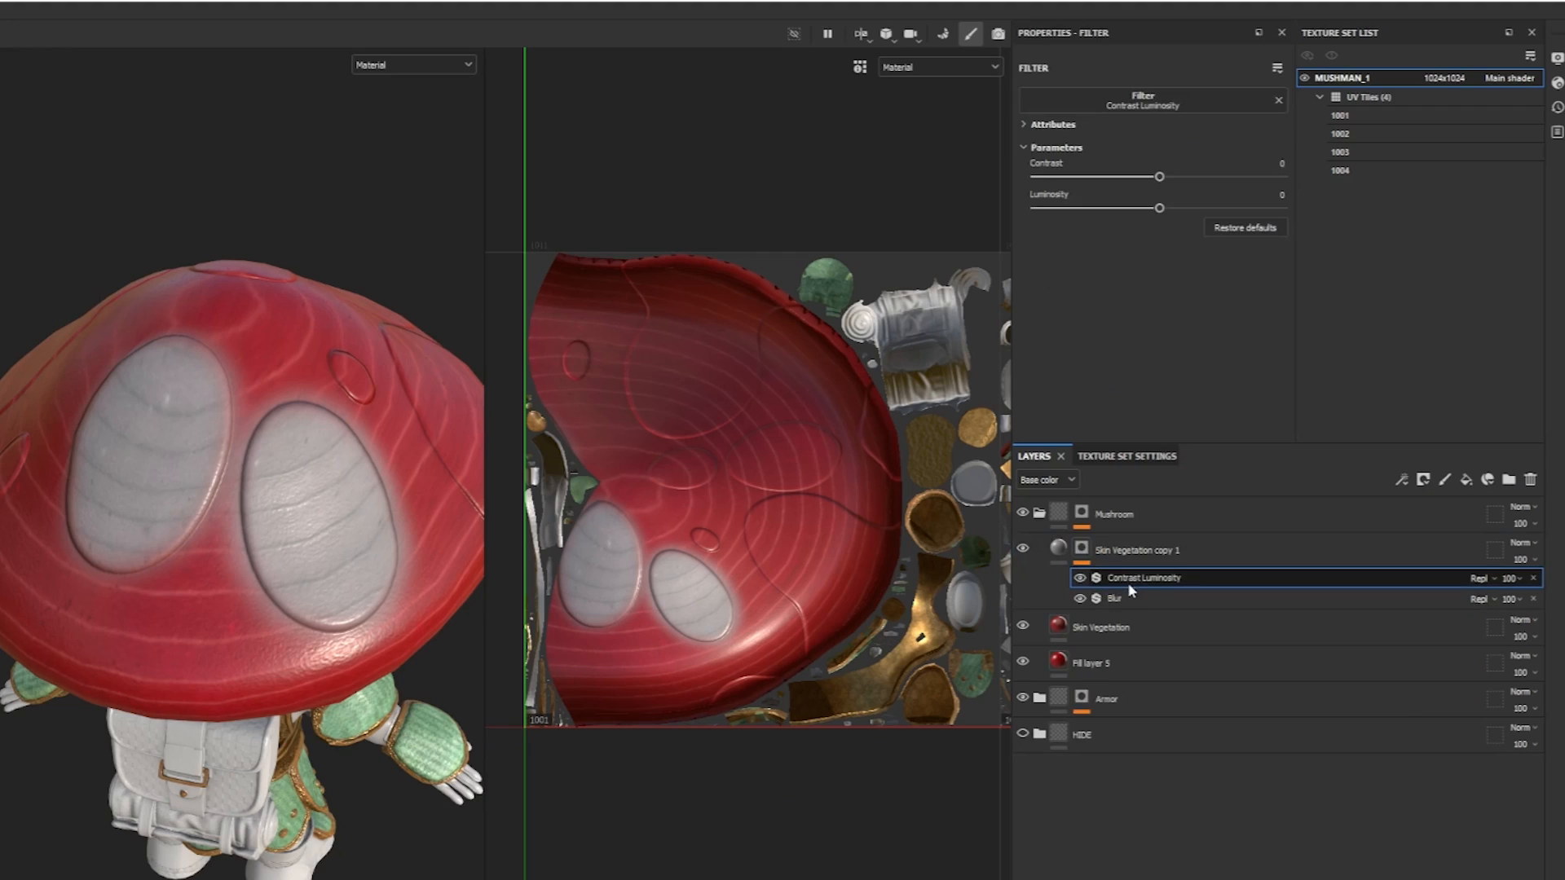
left_click_drag(1160, 177, 1242, 207)
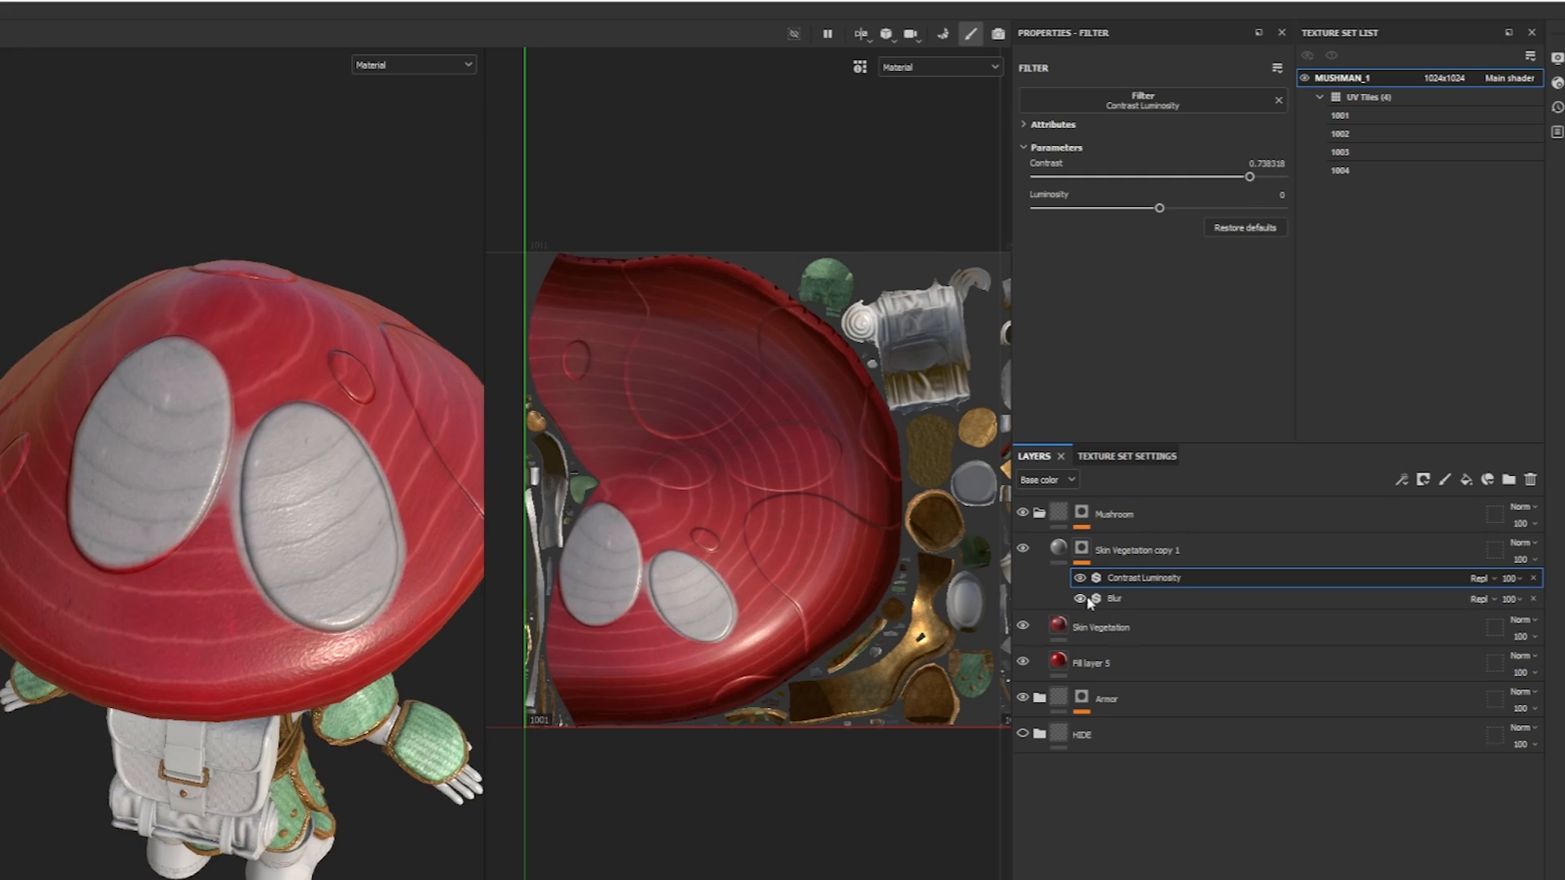
left_click(1116, 600)
left_click_drag(1113, 178, 1065, 182)
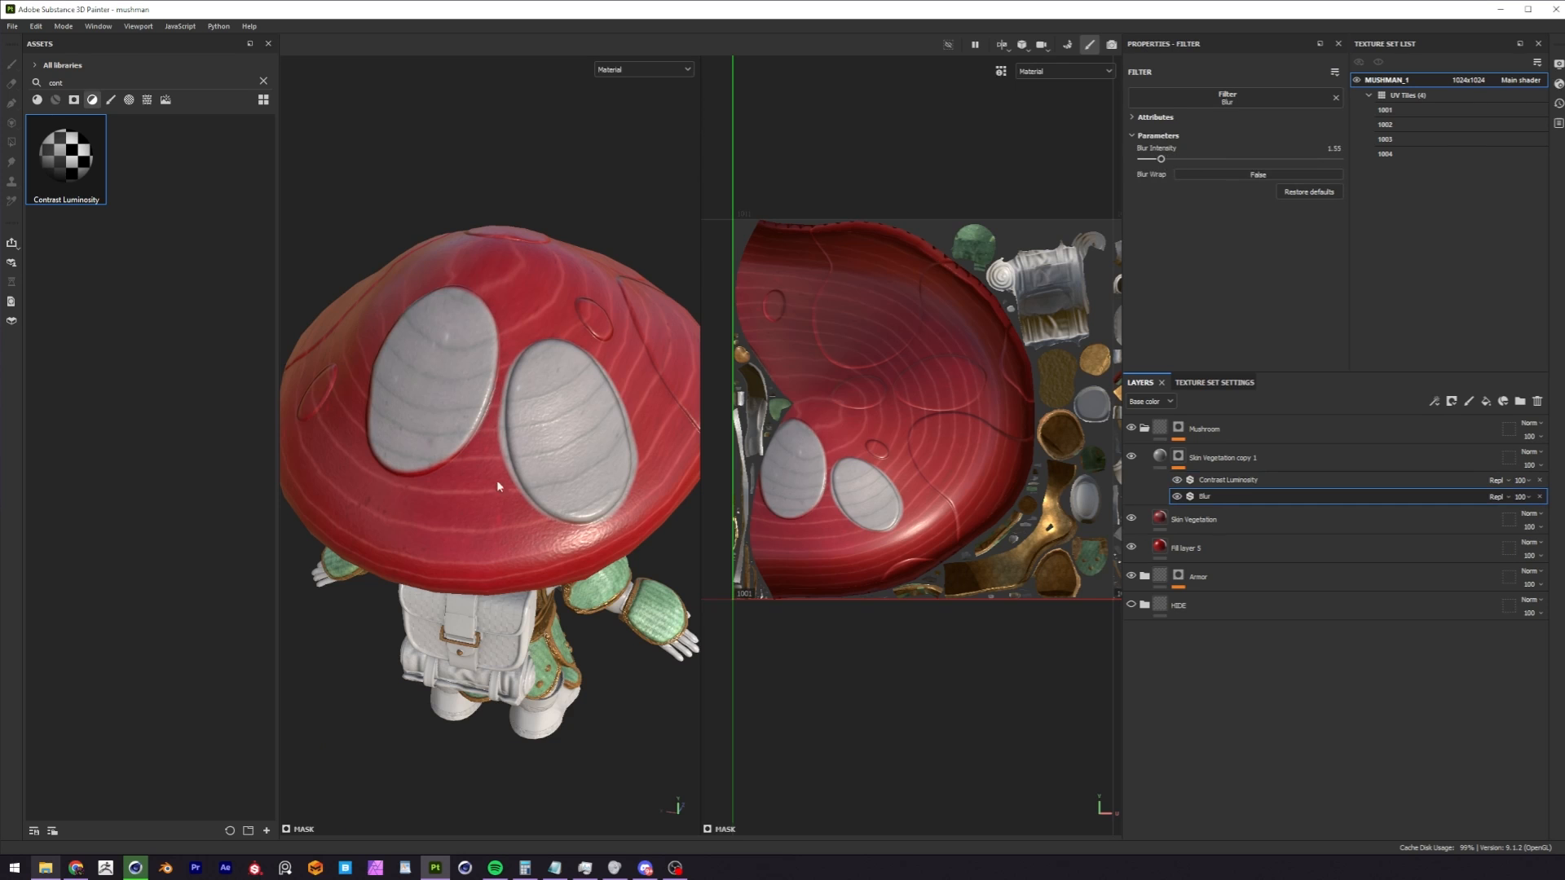
scroll(498, 486, "up", 5)
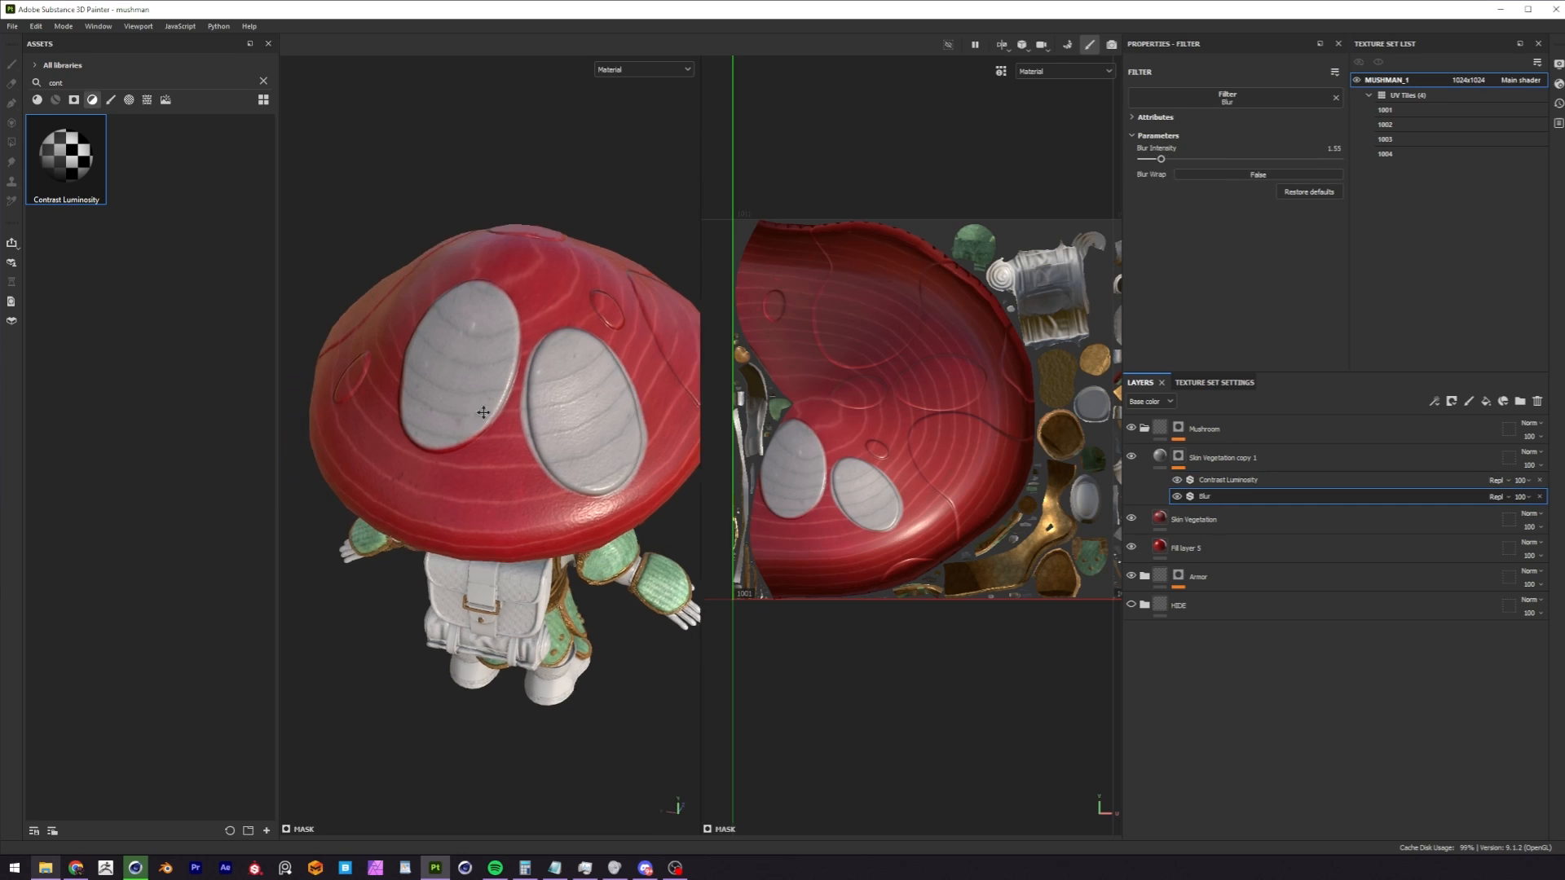
Return to brush painting on the filtered spot mask, reducing the brush to size 2.56 and swapping its colour to black.
key("1")
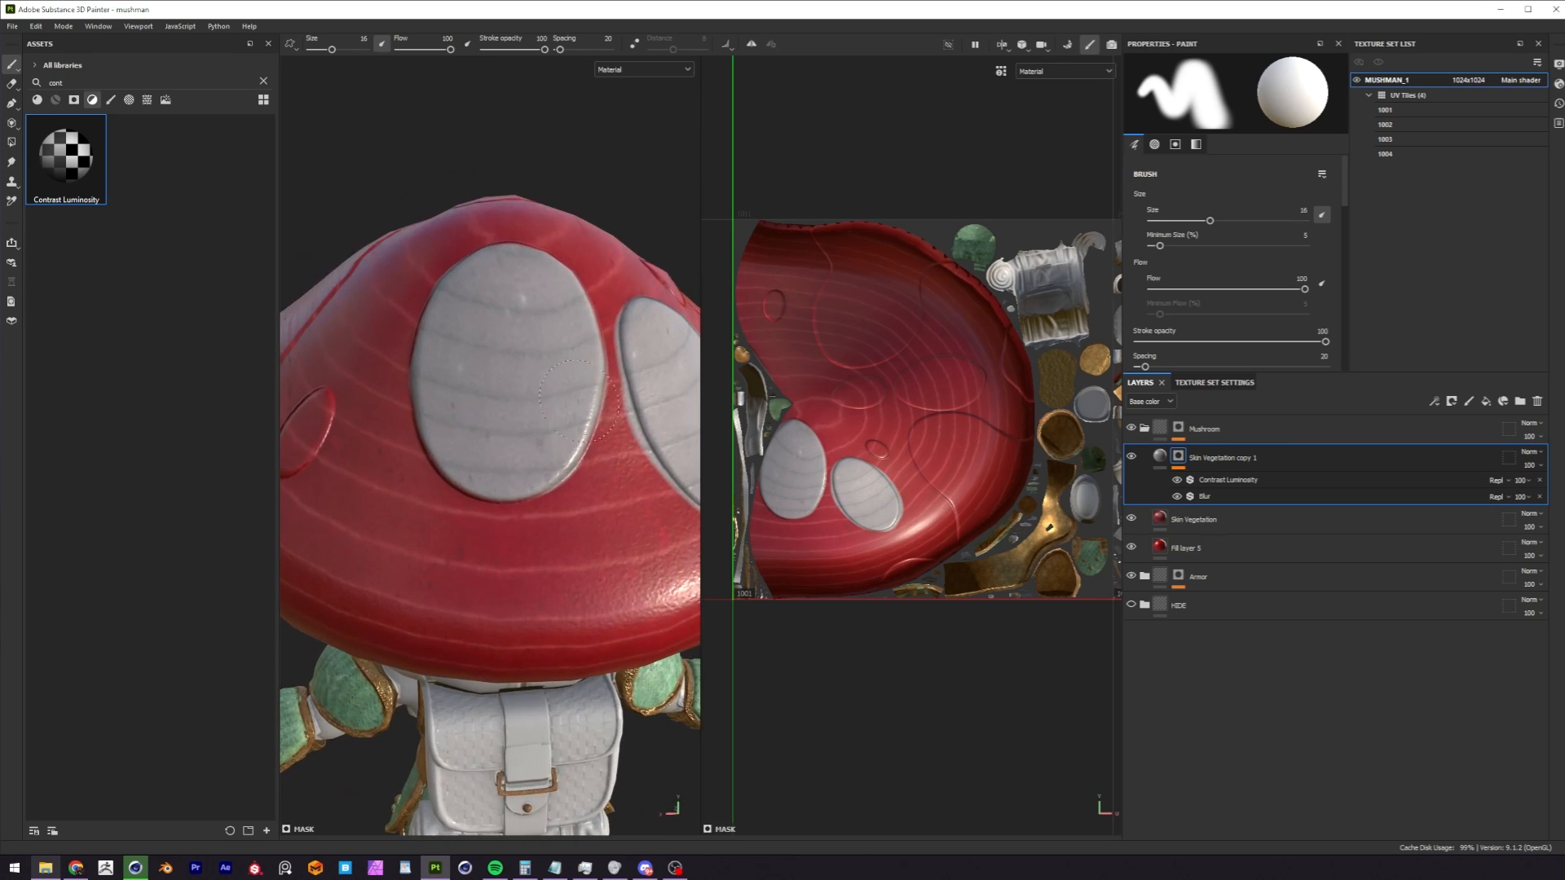
left_click_drag(591, 408, 509, 436, "alt")
scroll(506, 444, "down", 2)
right_click_drag(526, 453, 473, 454, "ctrl")
key("x")
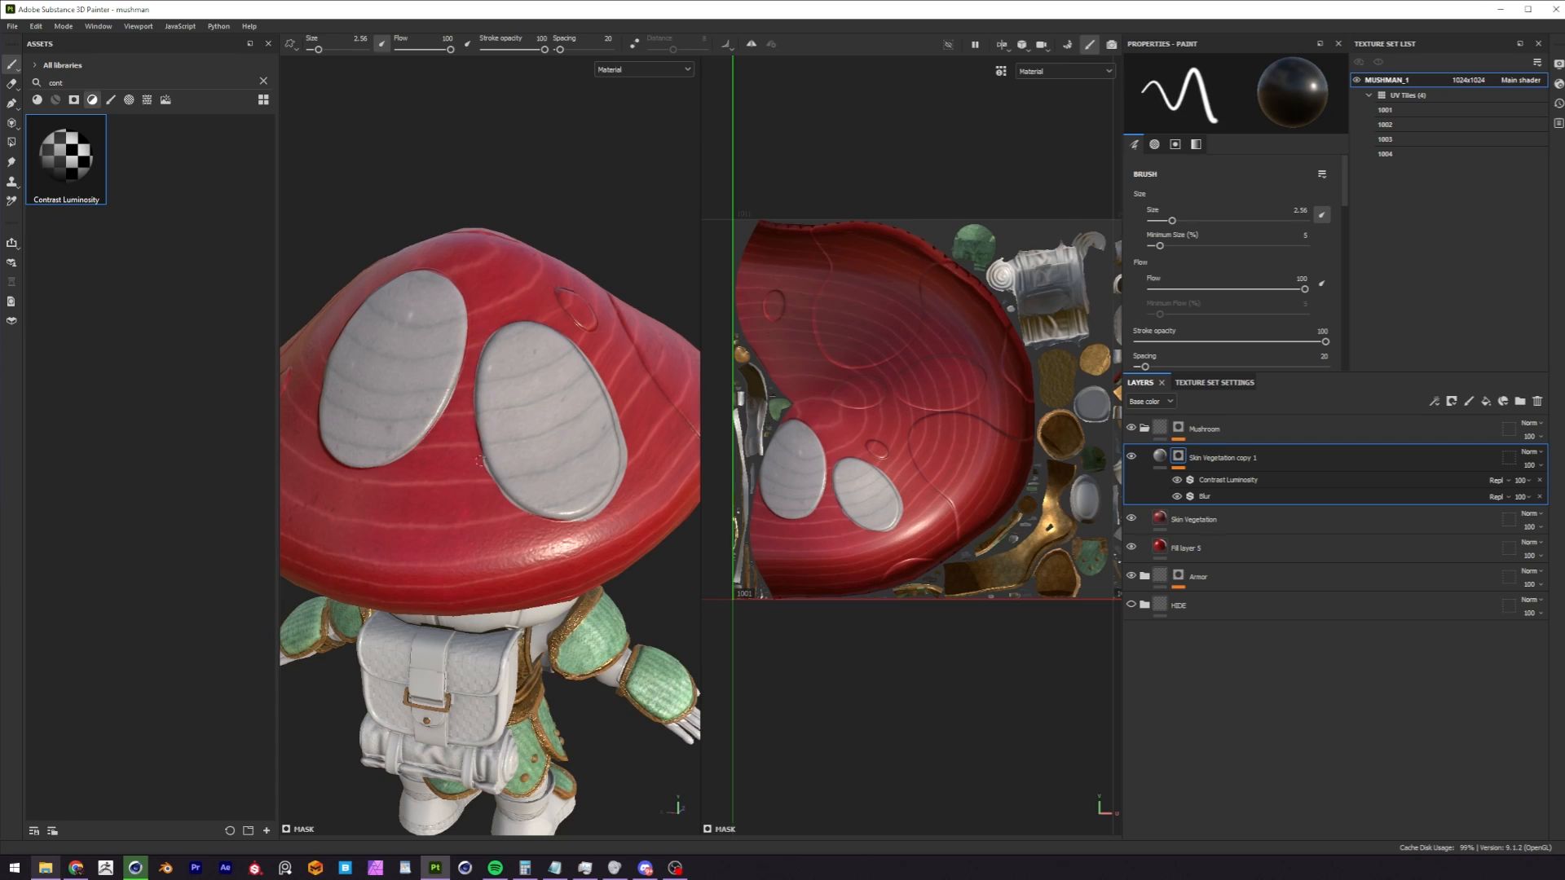
scroll(518, 439, "down", 2)
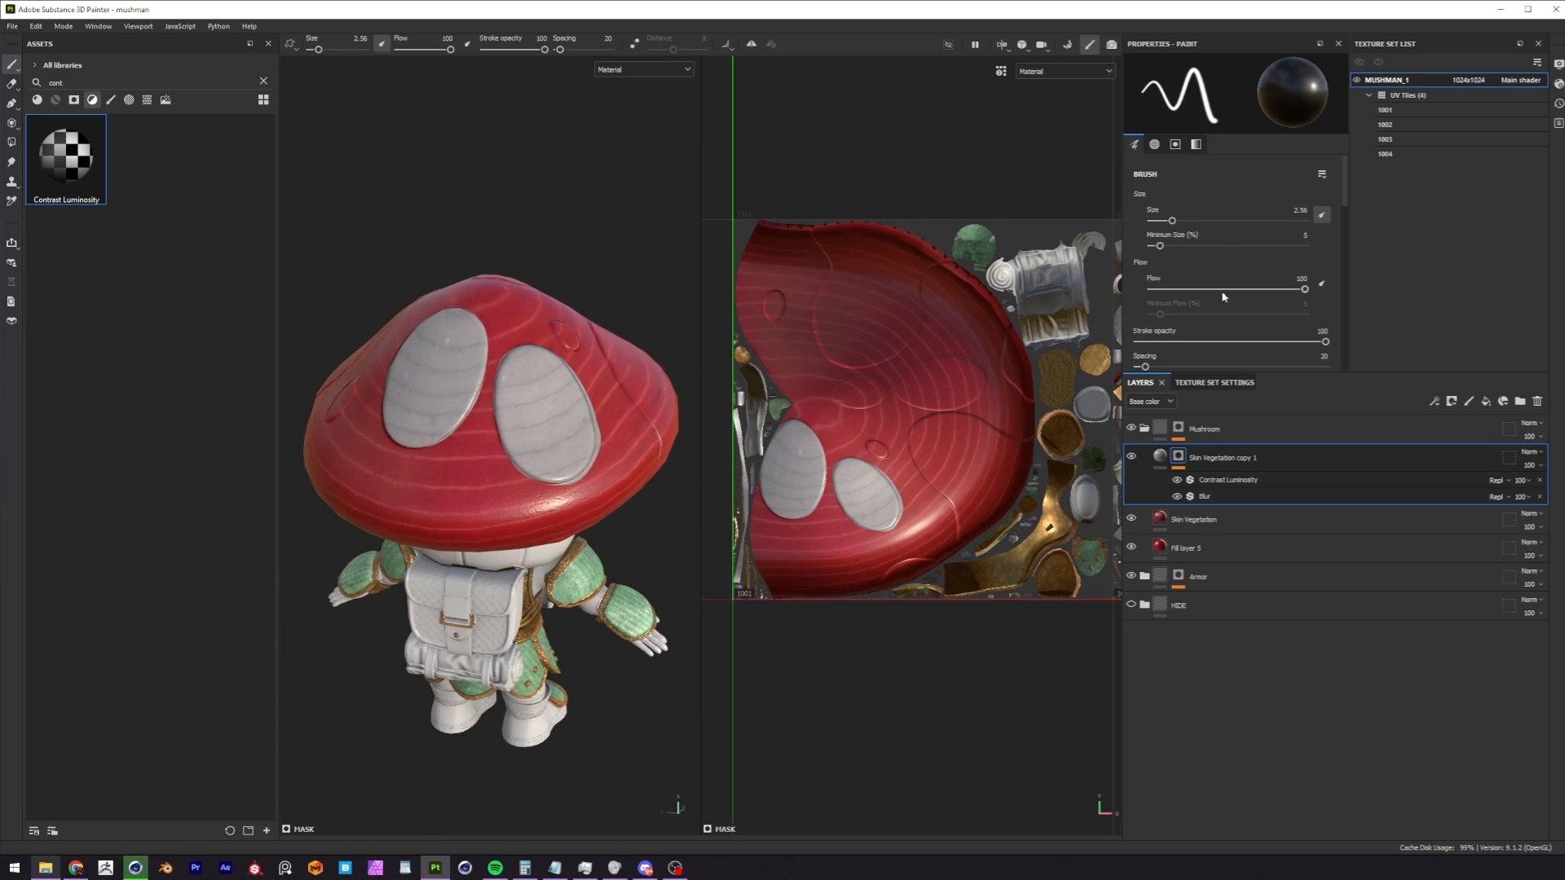
Readjust the mask's Blur Intensity, set the Contrast Luminosity contrast to about 0.41, and check the spots around the cap.
left_click(1204, 496)
left_click_drag(1187, 163, 1201, 164)
left_click(1229, 480)
left_click_drag(1323, 161, 1286, 166)
left_click_drag(551, 363, 632, 452, "alt")
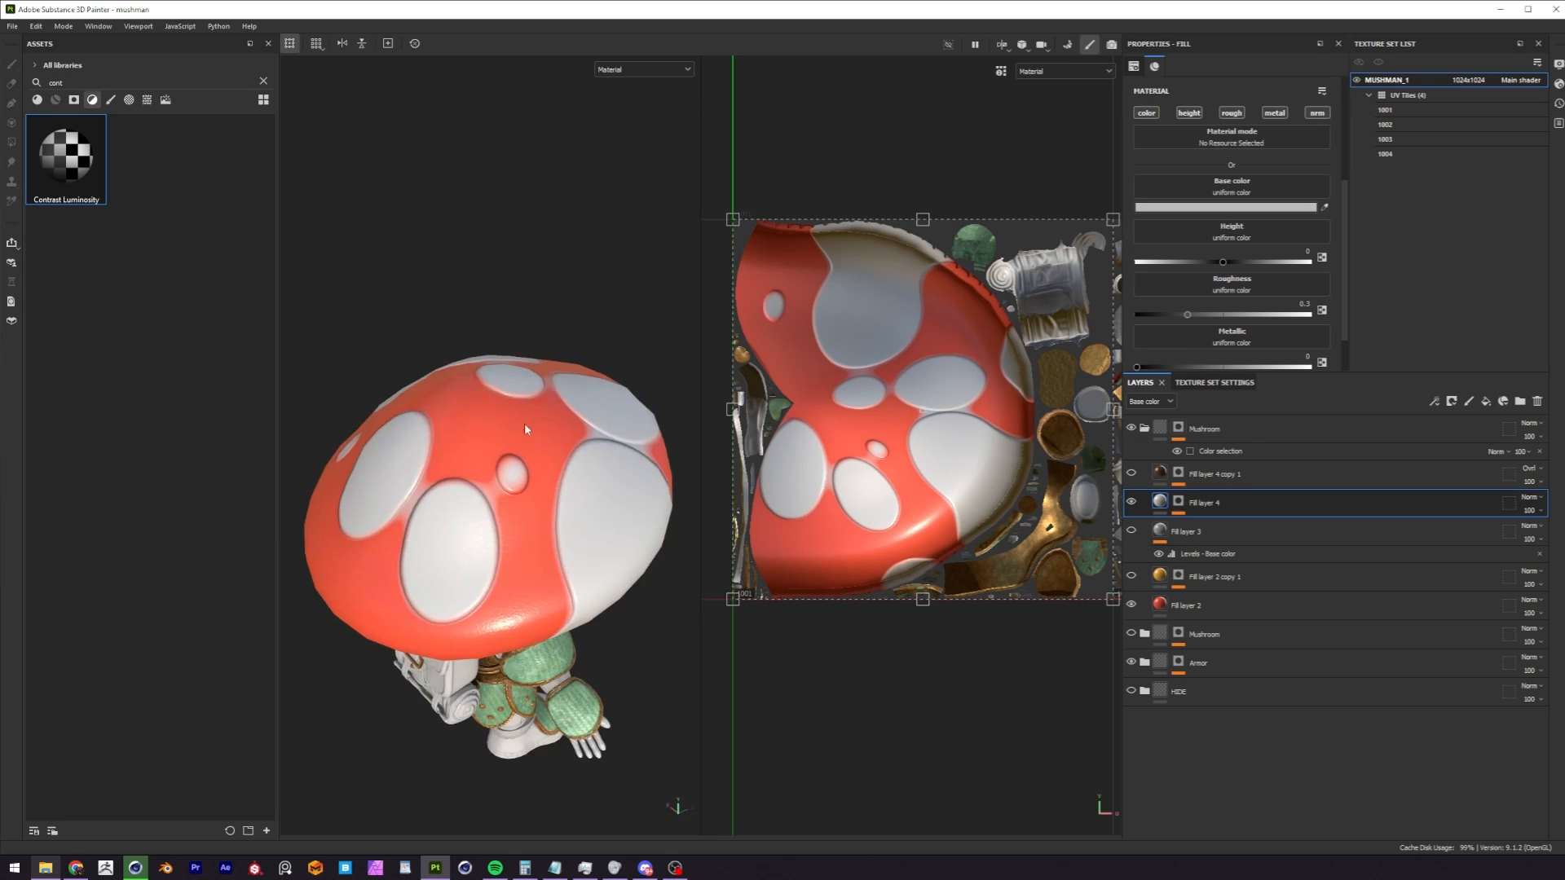
left_click_drag(489, 391, 526, 430, "alt")
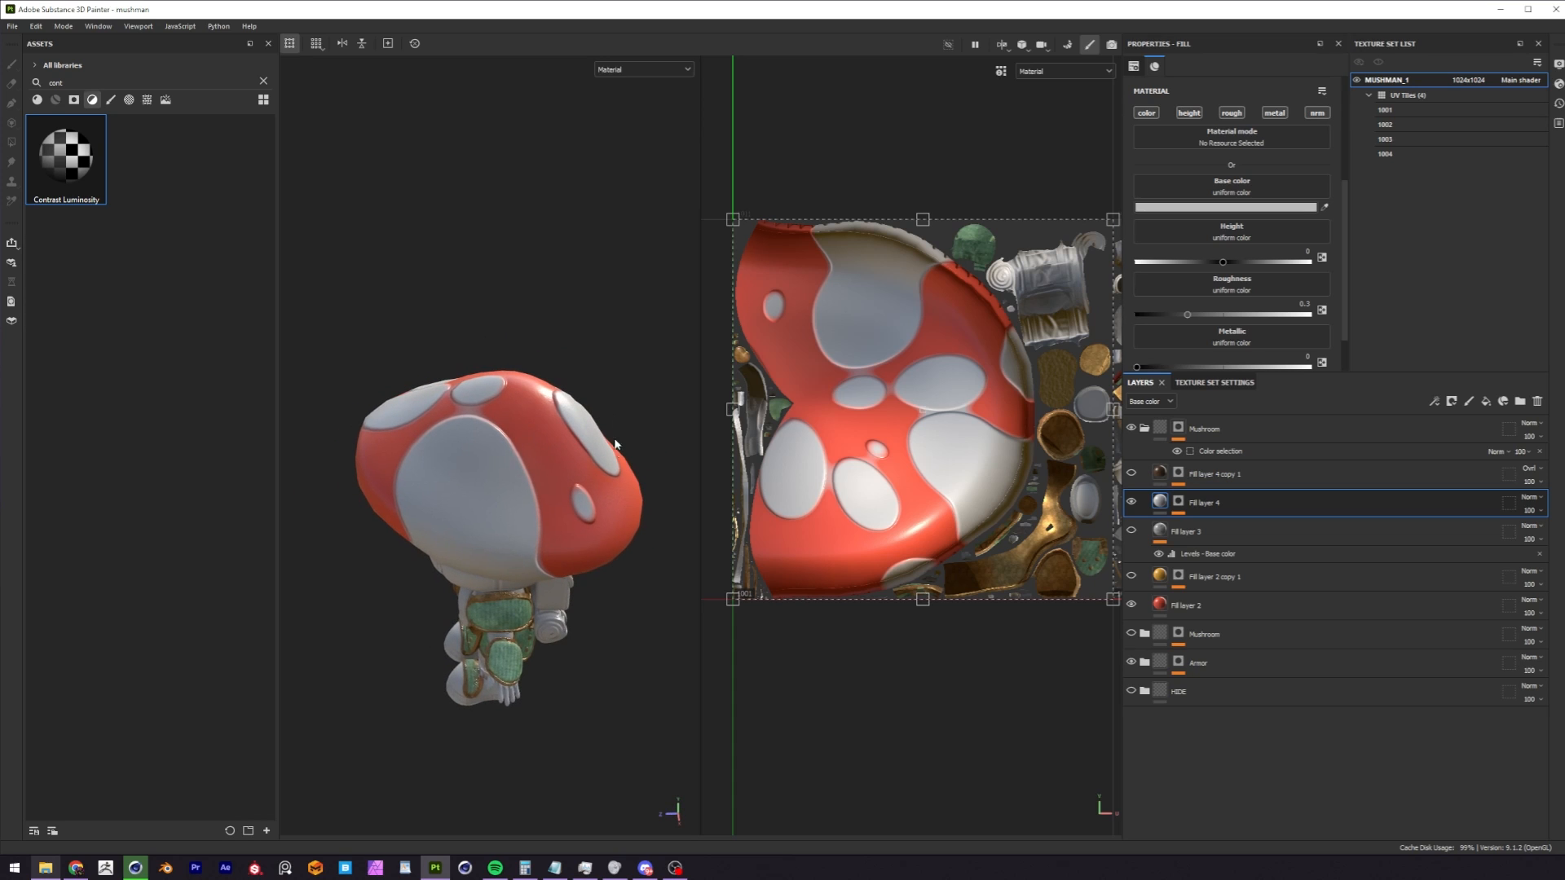
Create a new fill layer and place it inside the upper Mushroom group, above Fill layer 4 copy 1.
left_click(1295, 429)
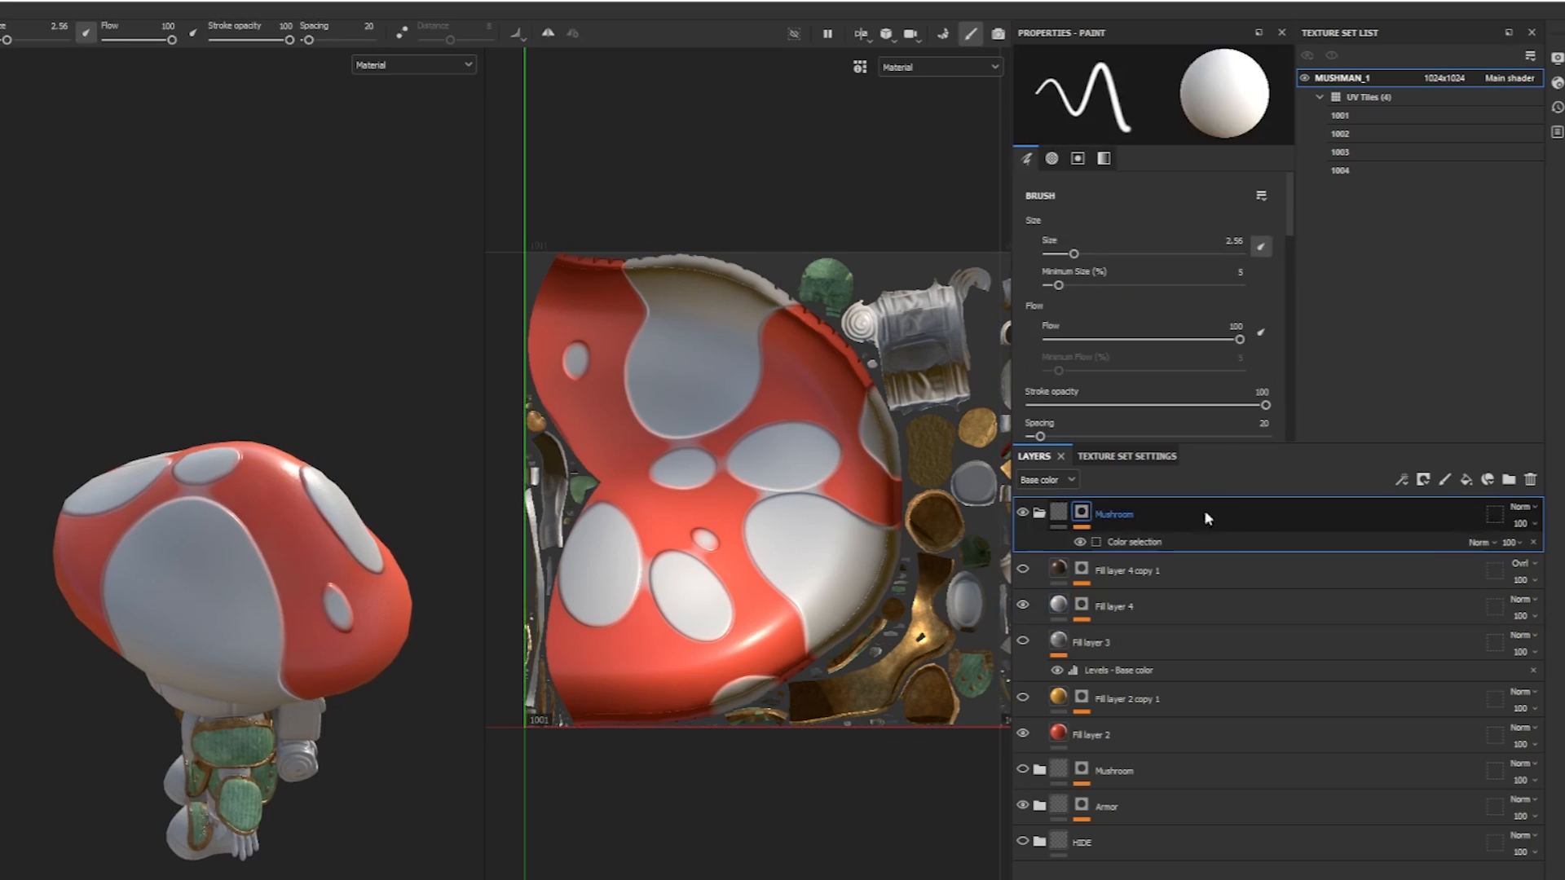
left_click(1465, 479)
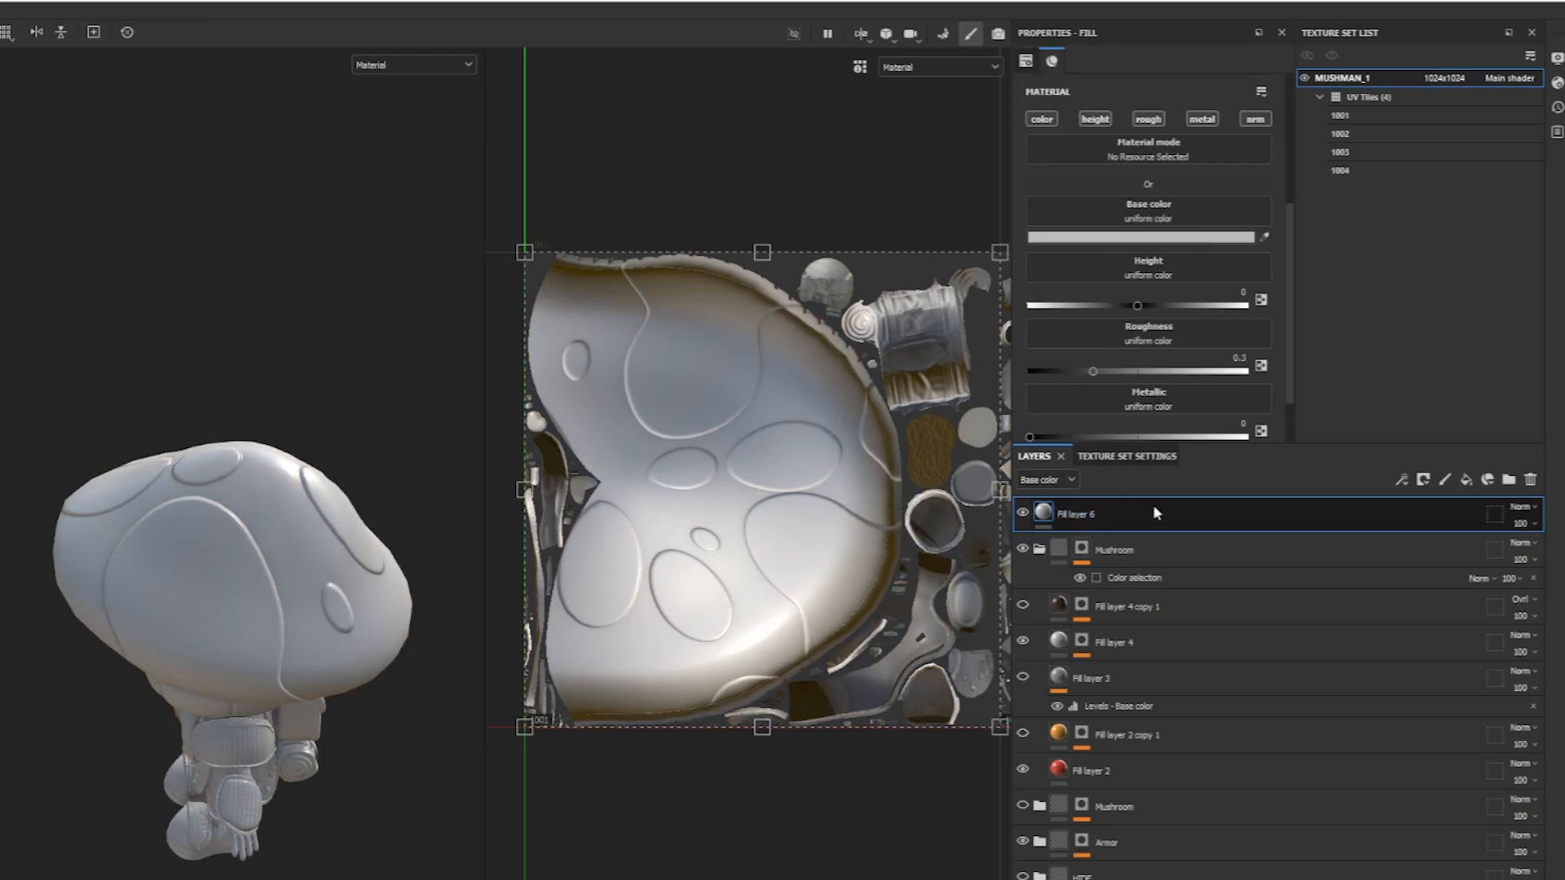
left_click_drag(1136, 515, 1171, 554)
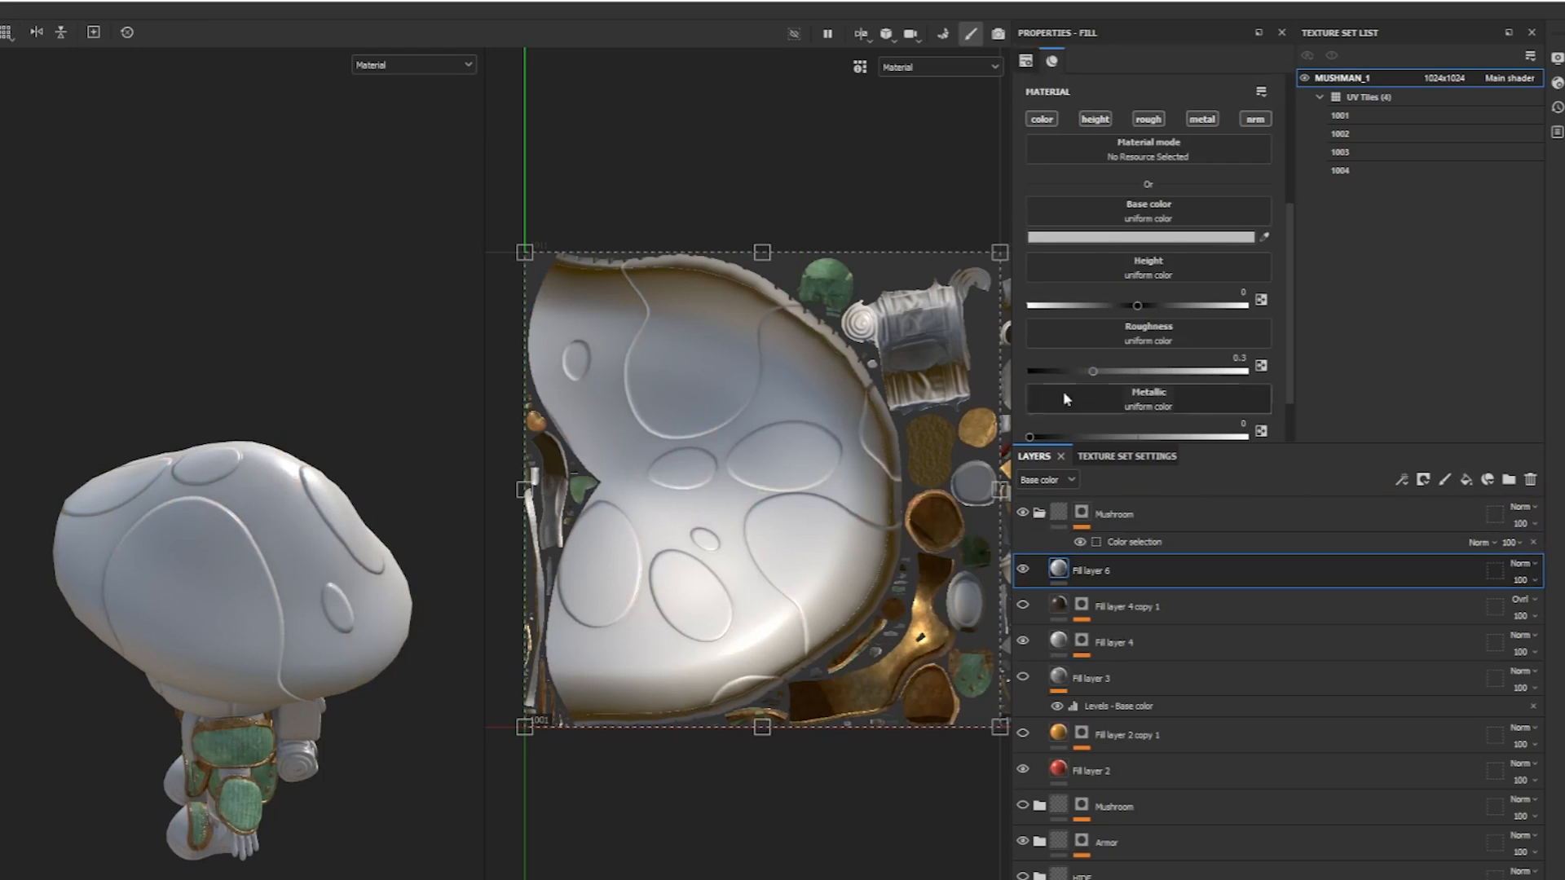
Set the new fill layer's base color to the orange C46600.
left_click(1191, 237)
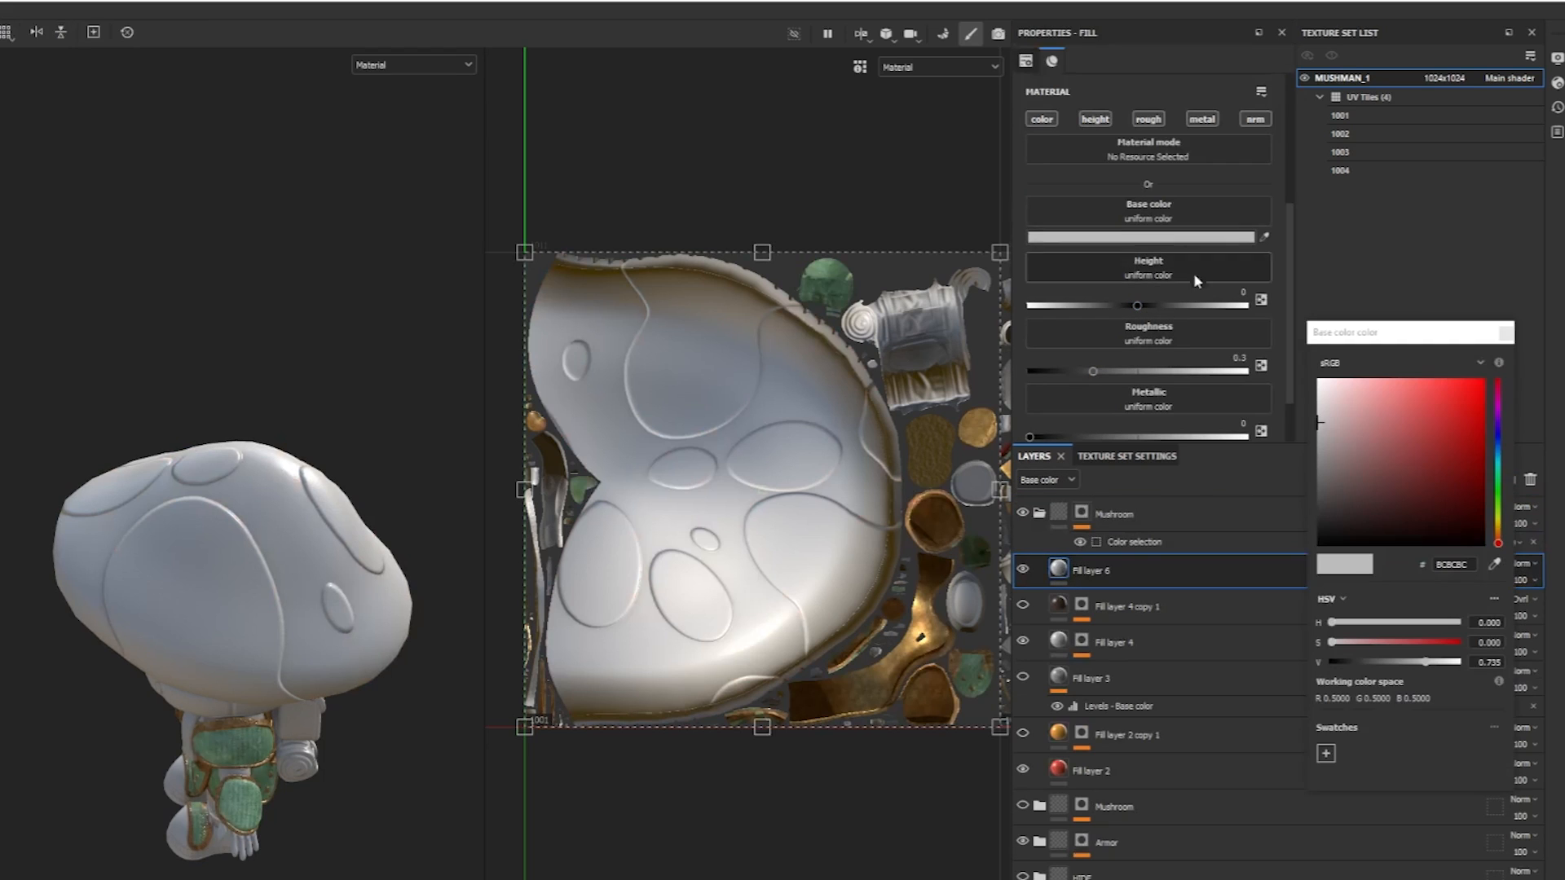
left_click(1499, 523)
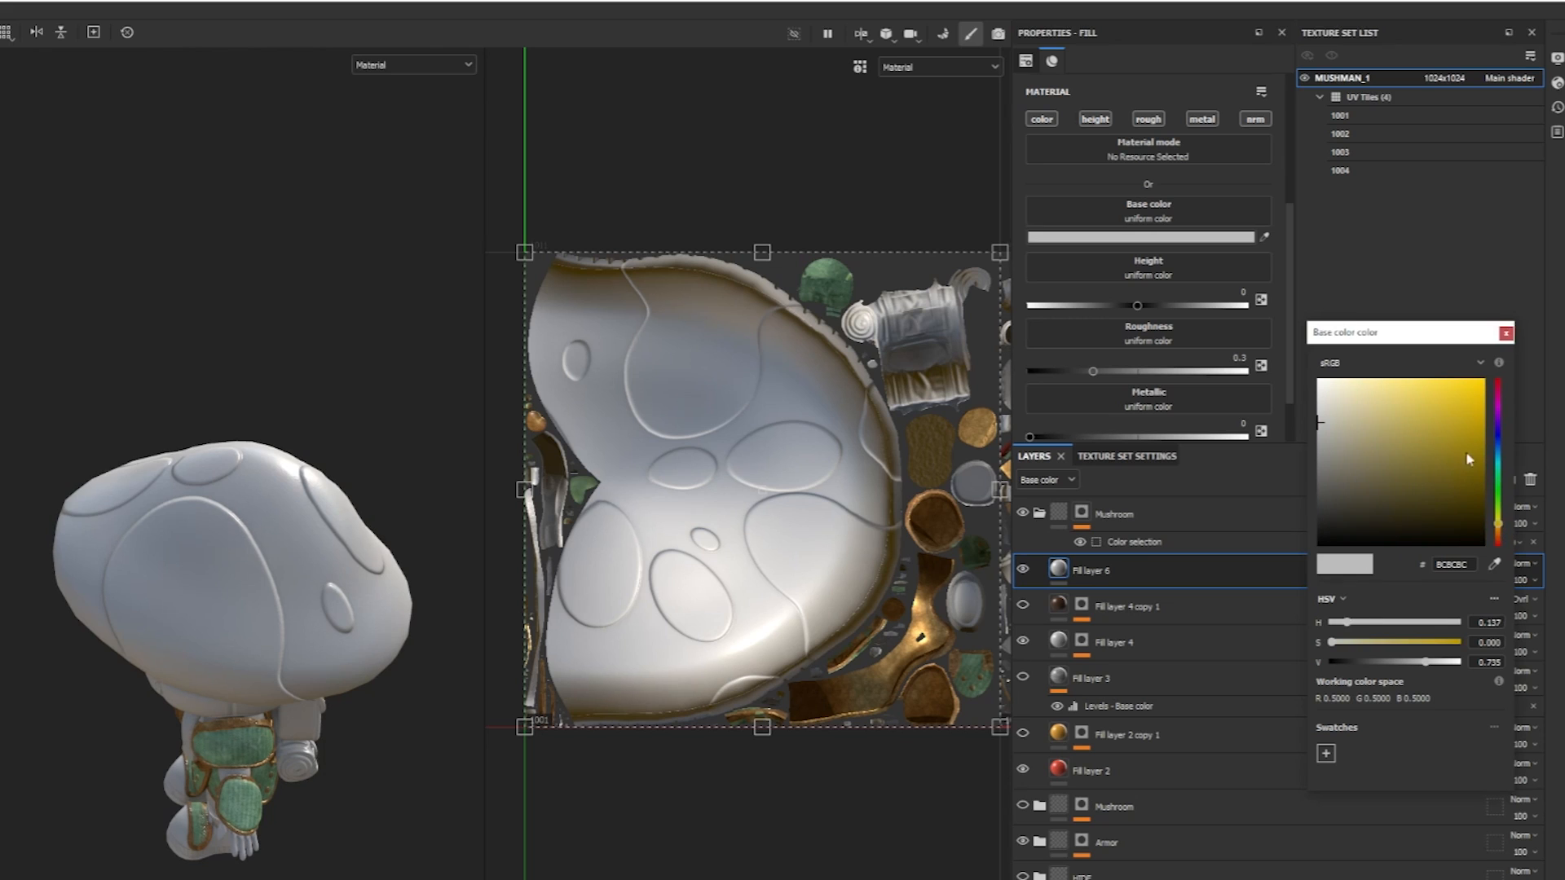
left_click(1481, 418)
left_click_drag(1500, 525, 1504, 538)
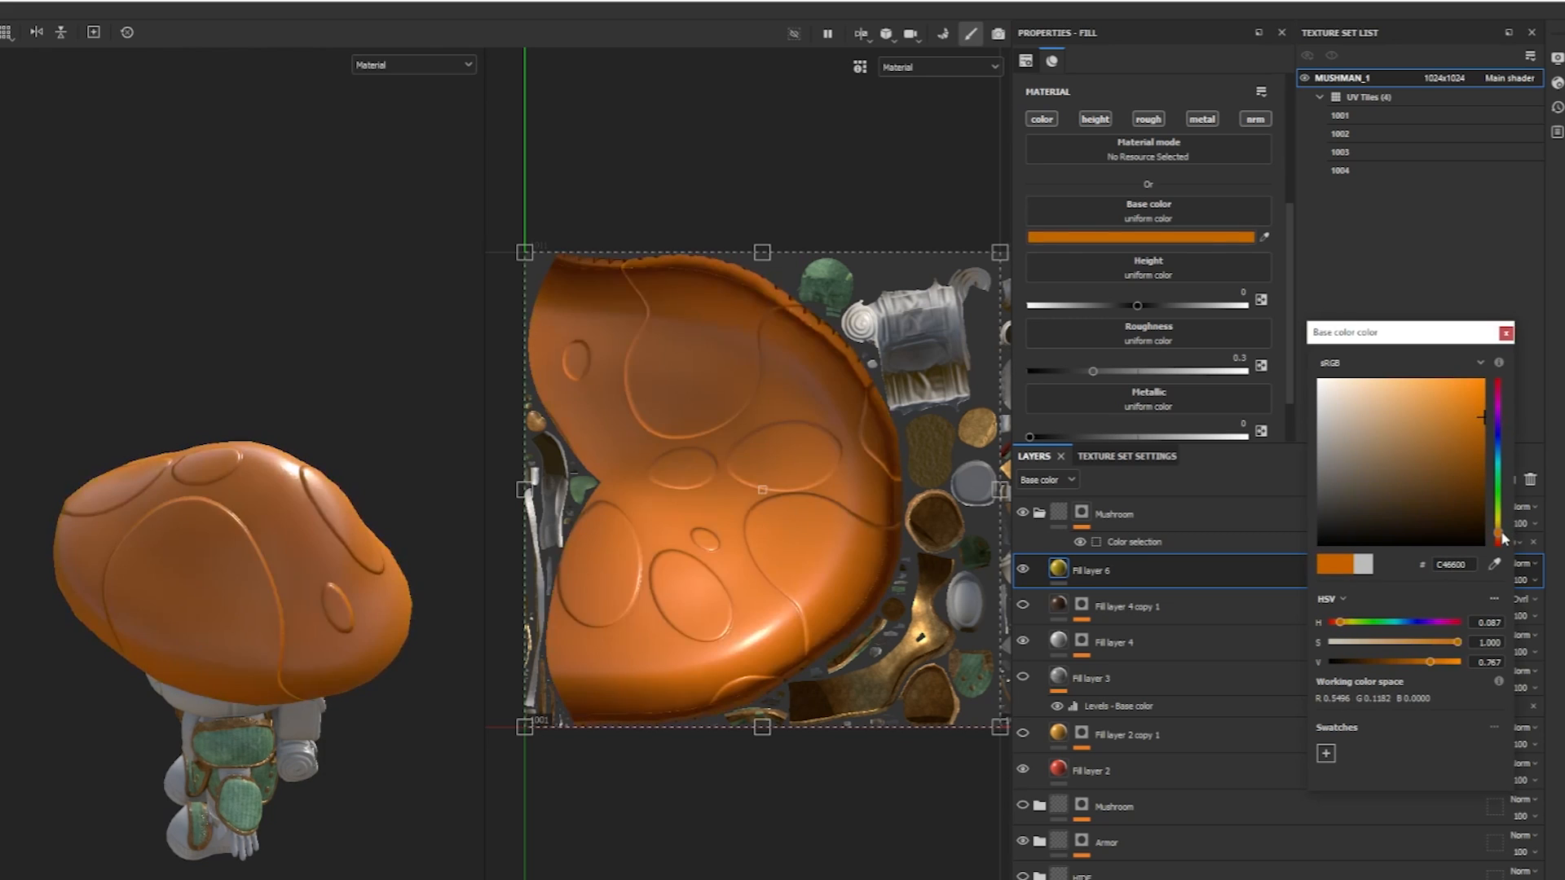
Accept the orange base color and add a black mask to Fill layer 6.
left_click(1068, 584)
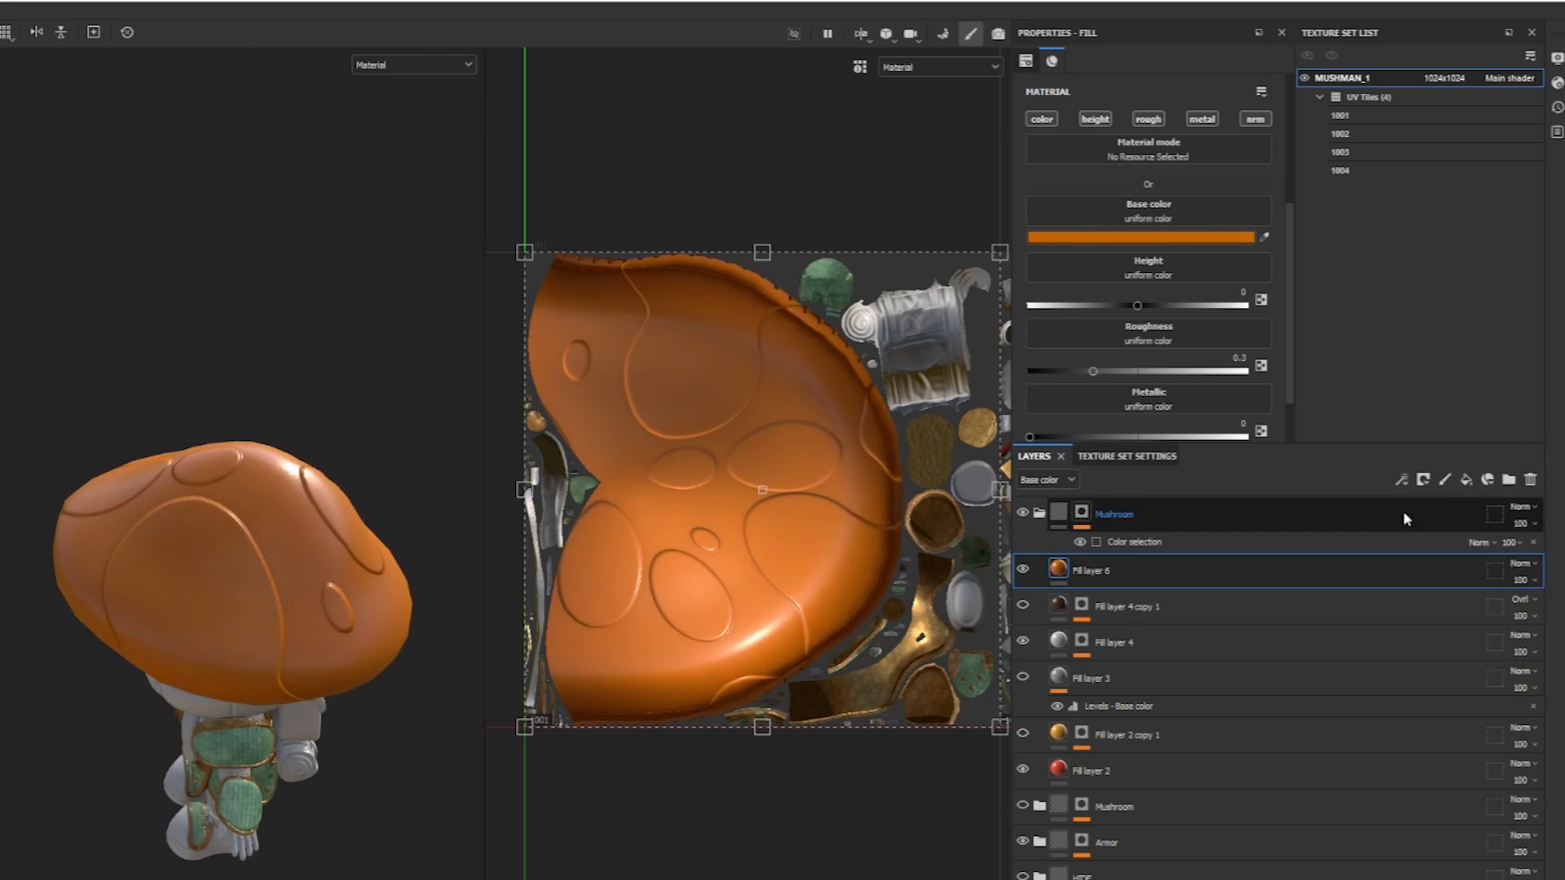
left_click(1423, 479)
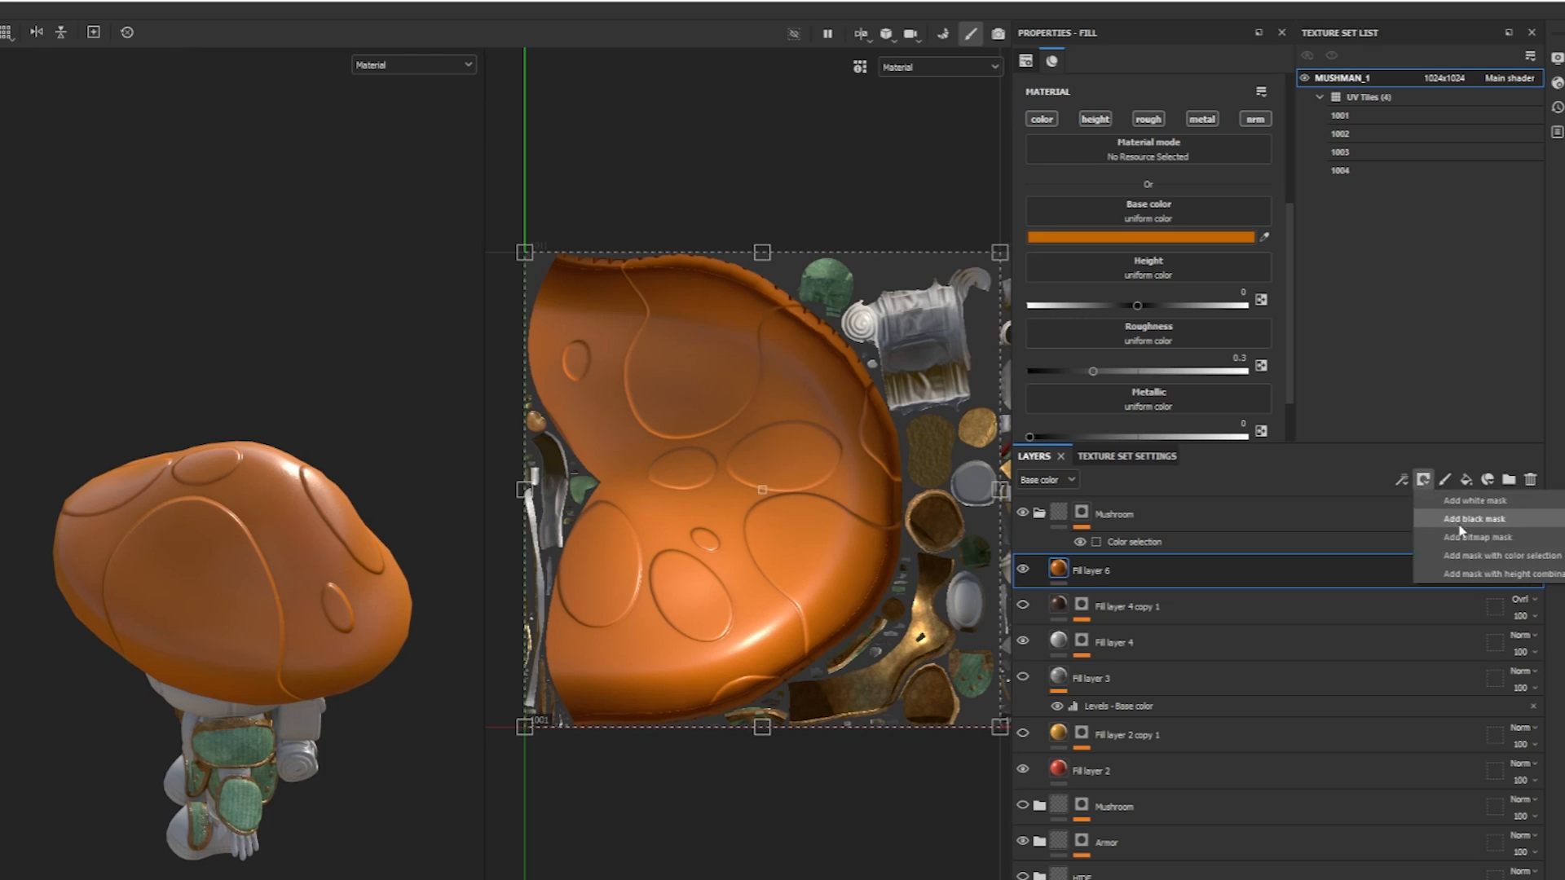
left_click(1477, 519)
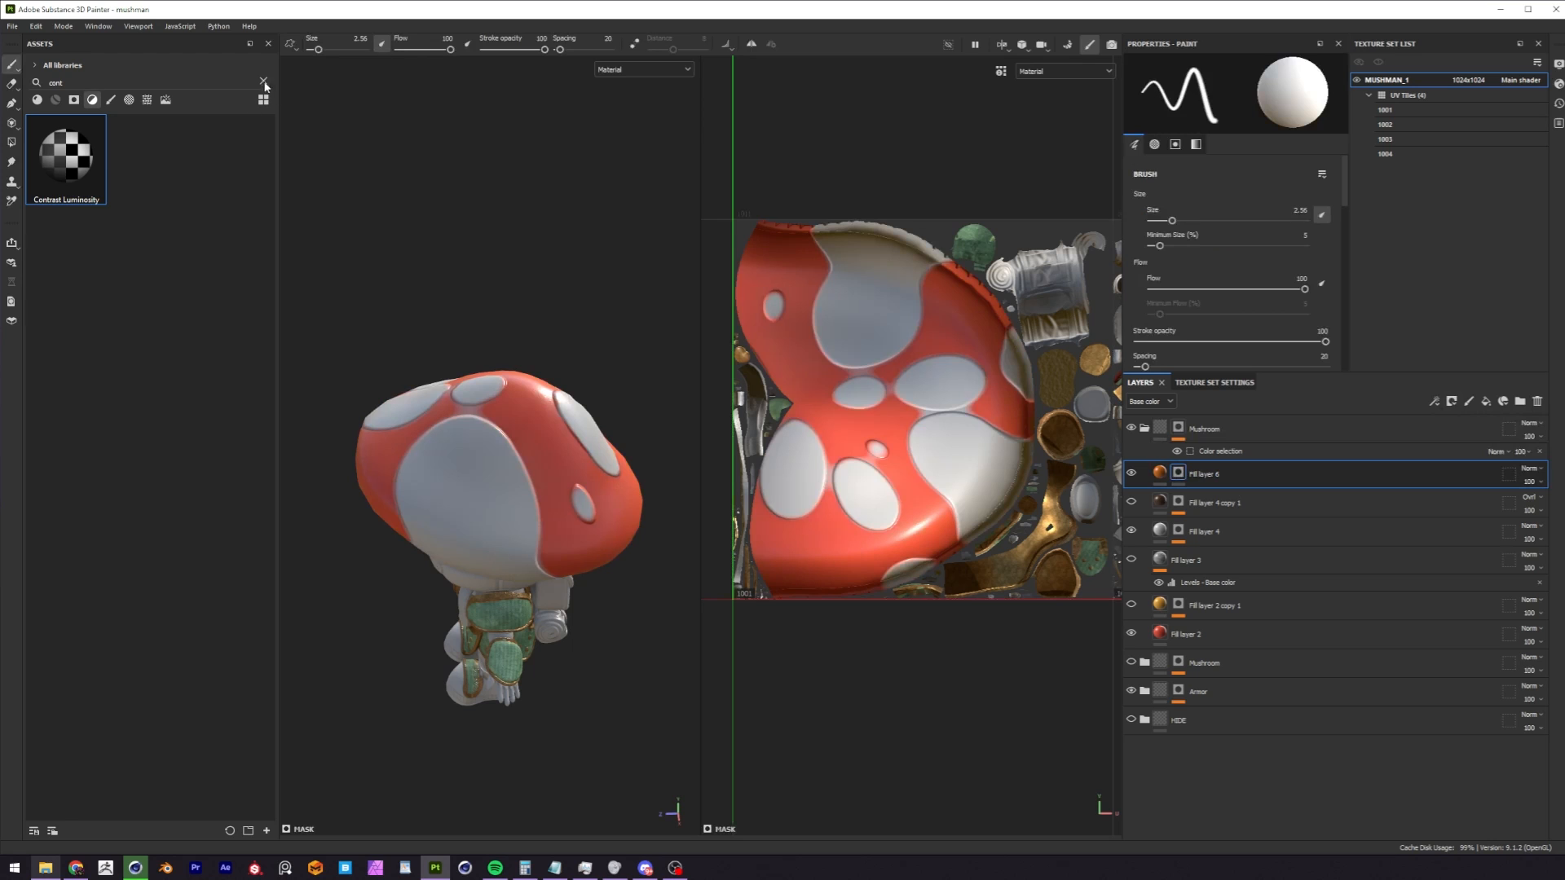
Search all asset types for "light" and apply the Light generator to Fill layer 6's mask.
left_click(263, 81)
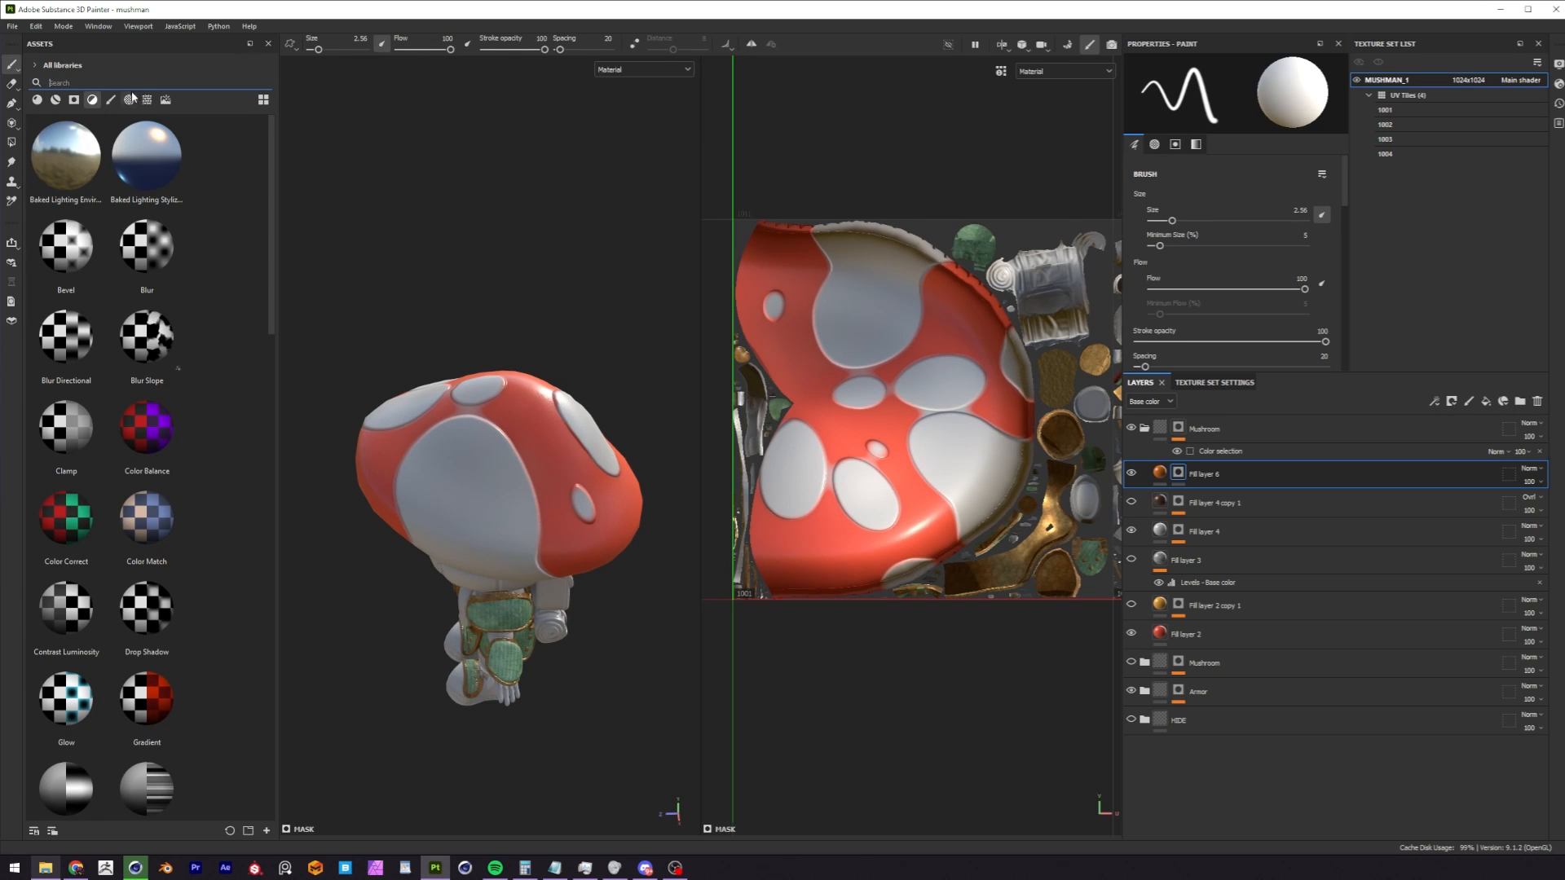
type("light")
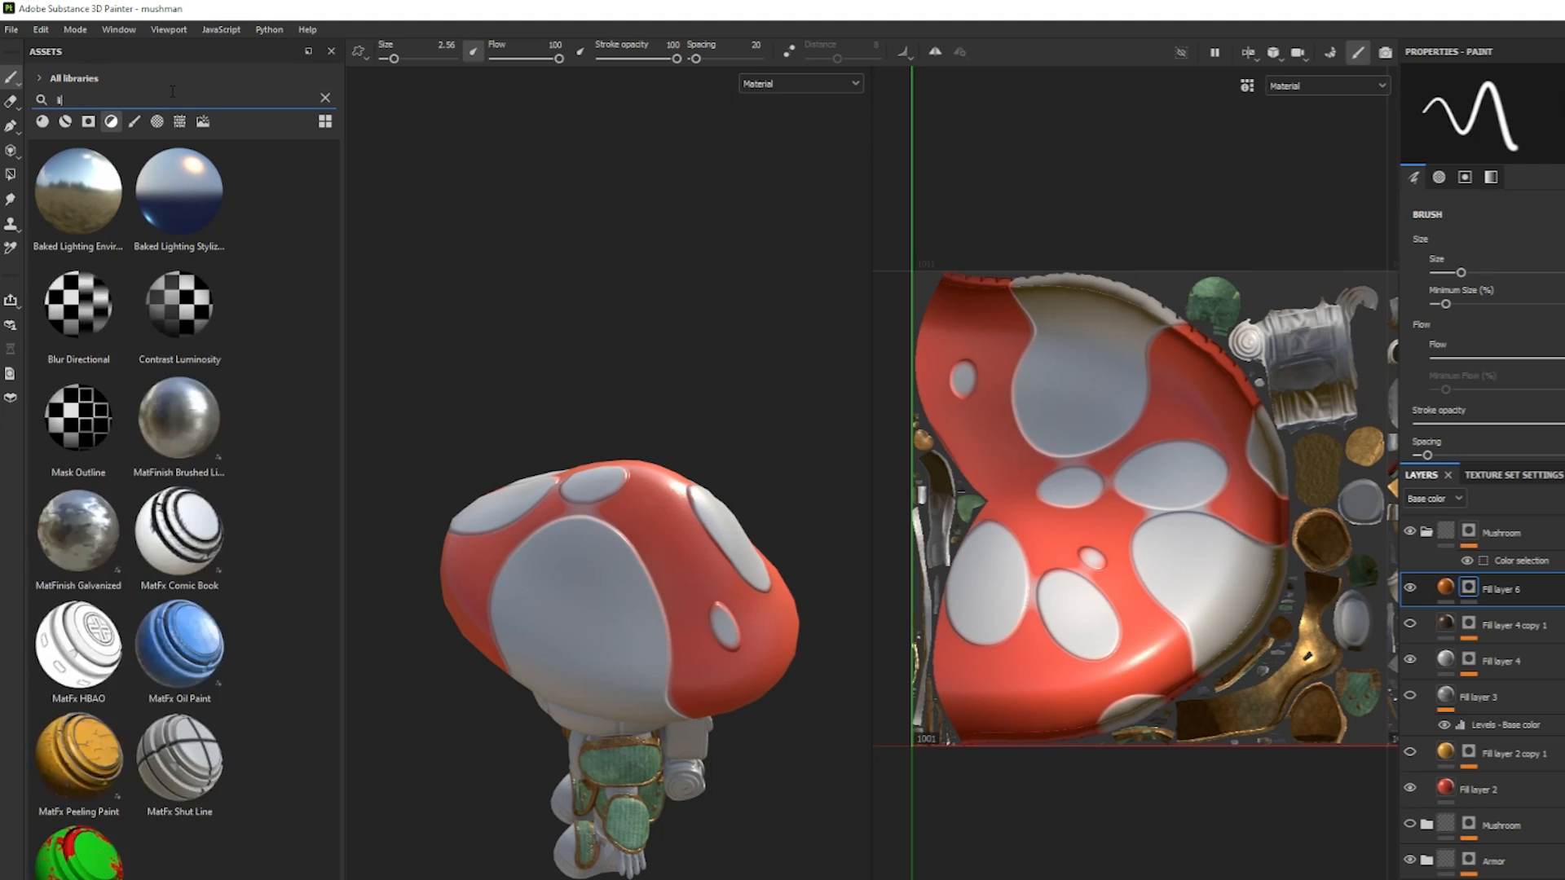
left_click(112, 122)
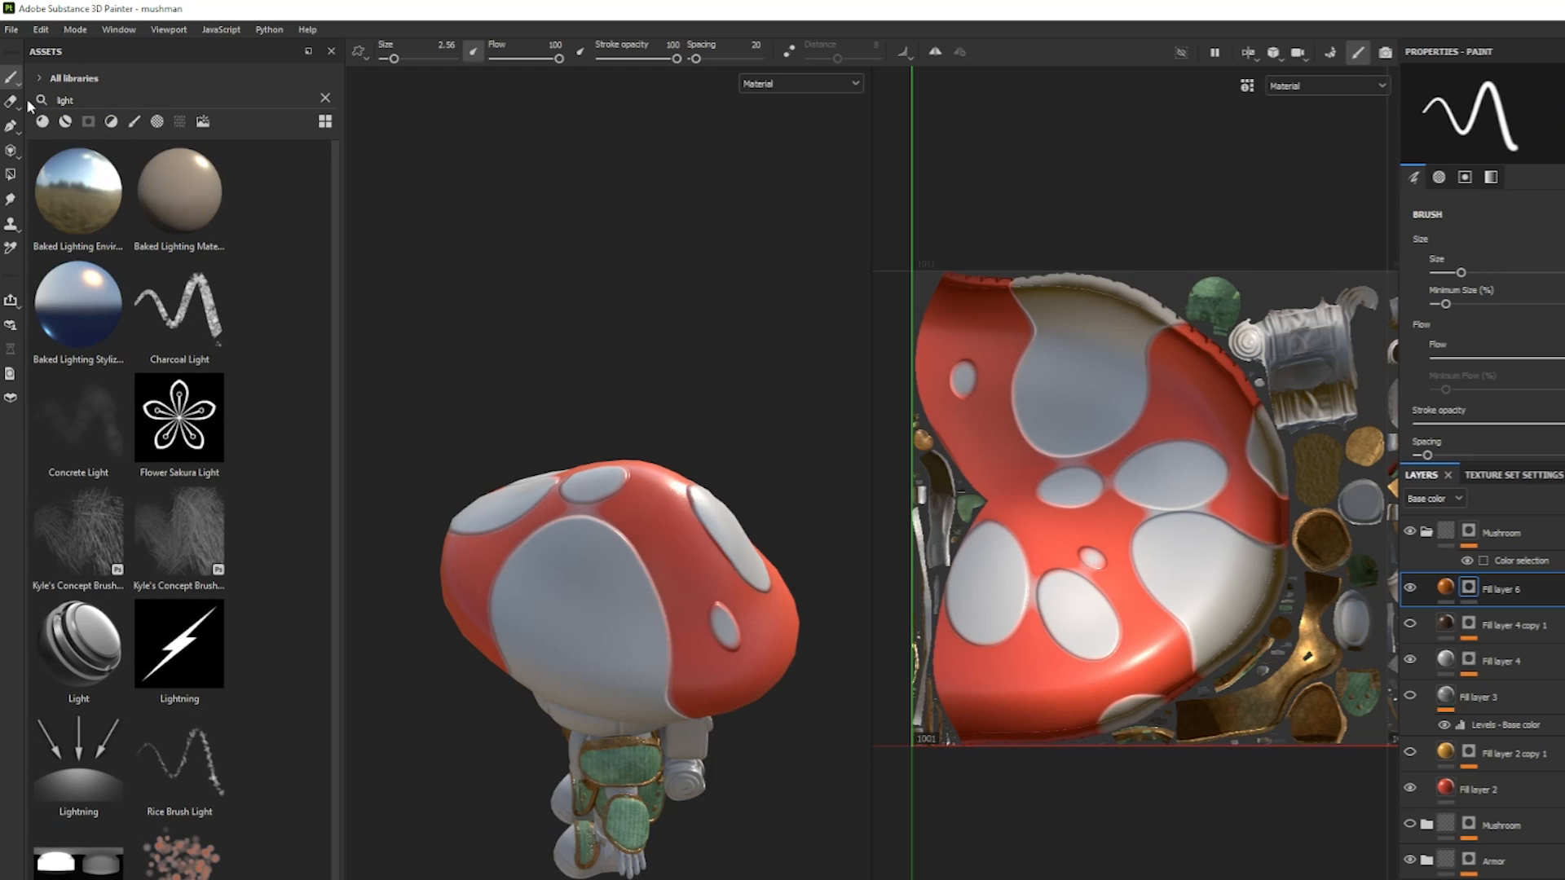
scroll(338, 320, "down", 1)
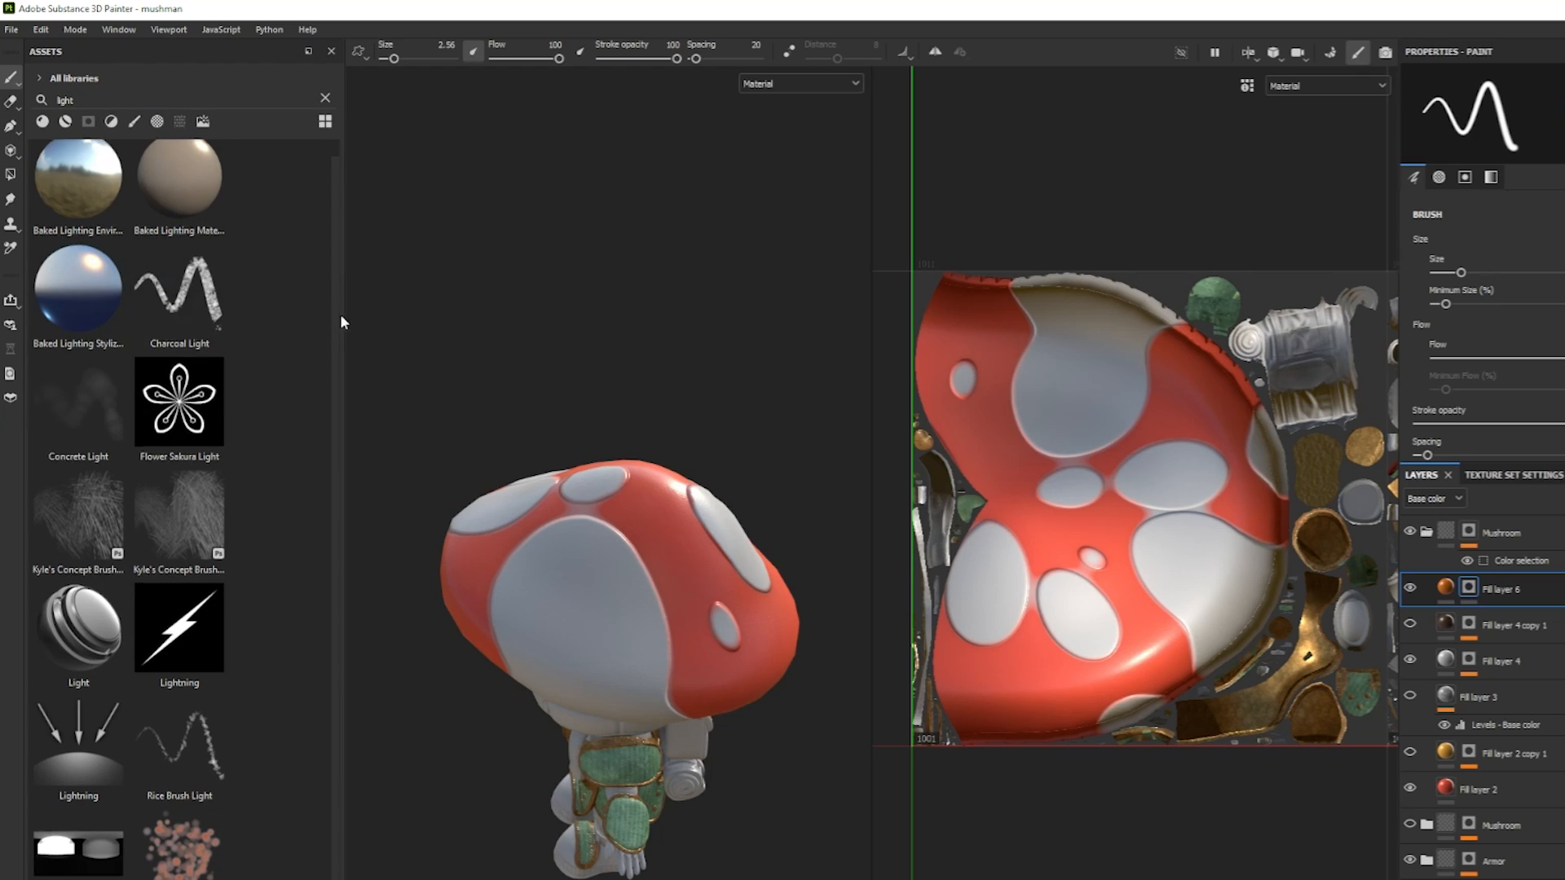
left_click_drag(75, 651, 1468, 590)
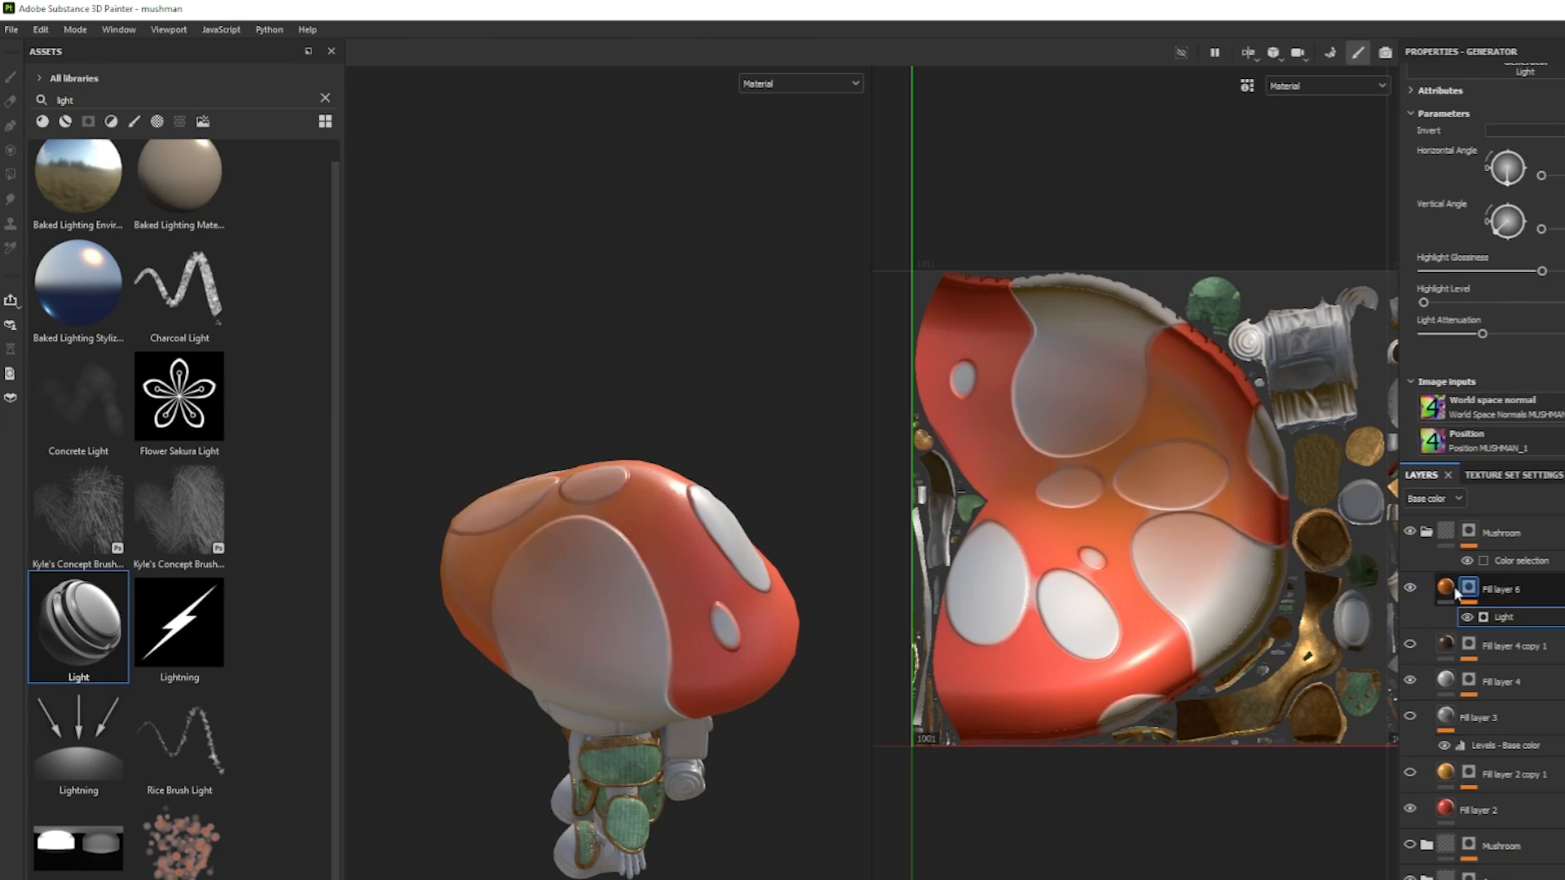
Set the Light generator's Horizontal Angle to 262 and Vertical Angle to 272 for the orange gradient on the cap.
left_click_drag(757, 650, 839, 643, "alt")
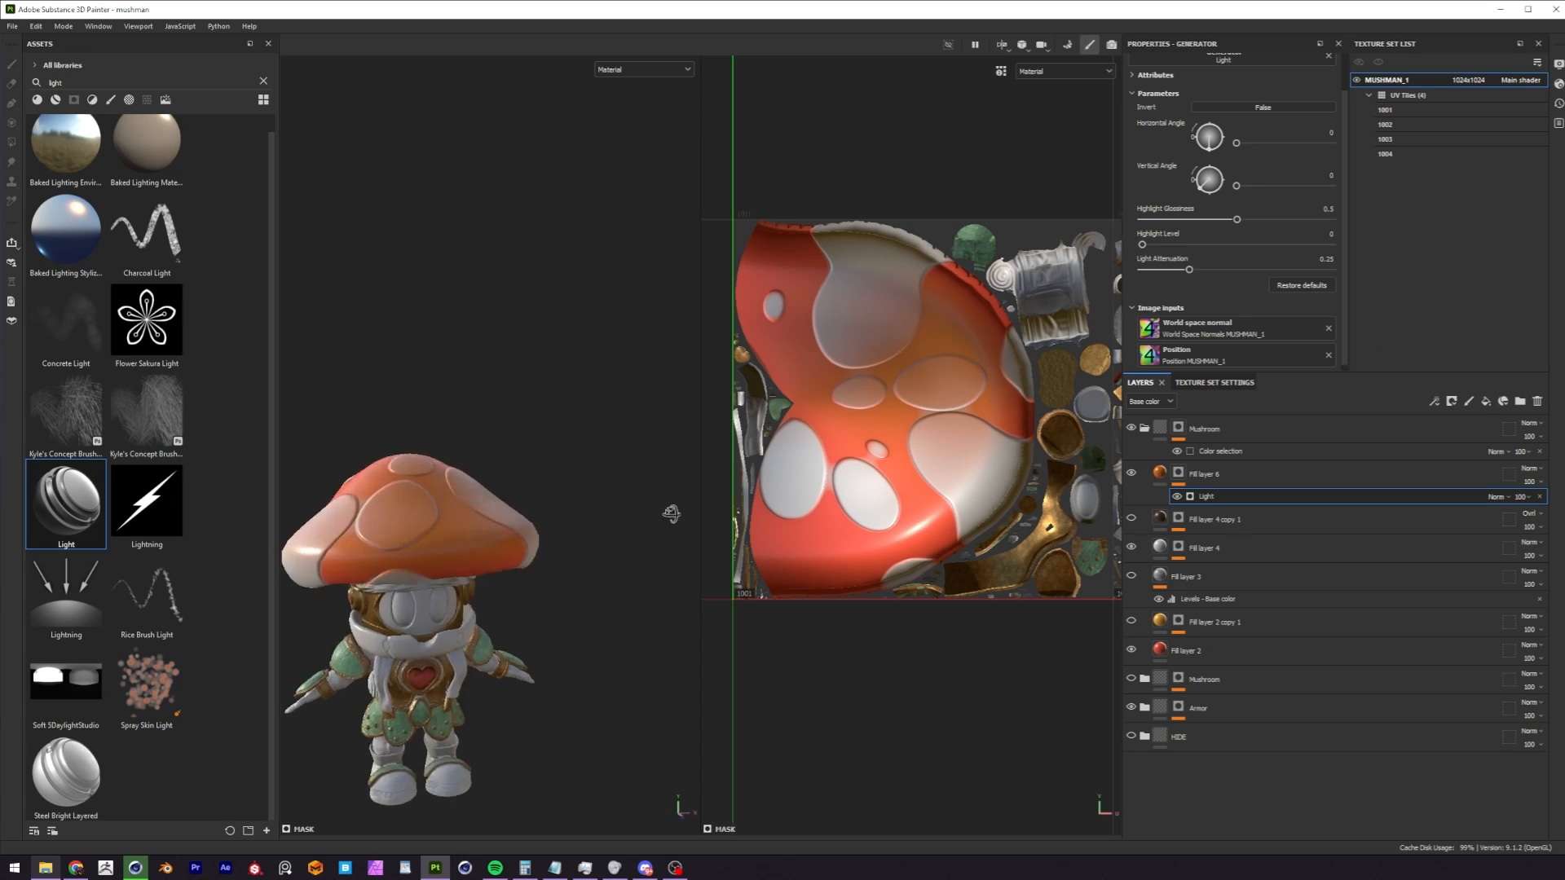
left_click_drag(671, 513, 396, 377, "alt")
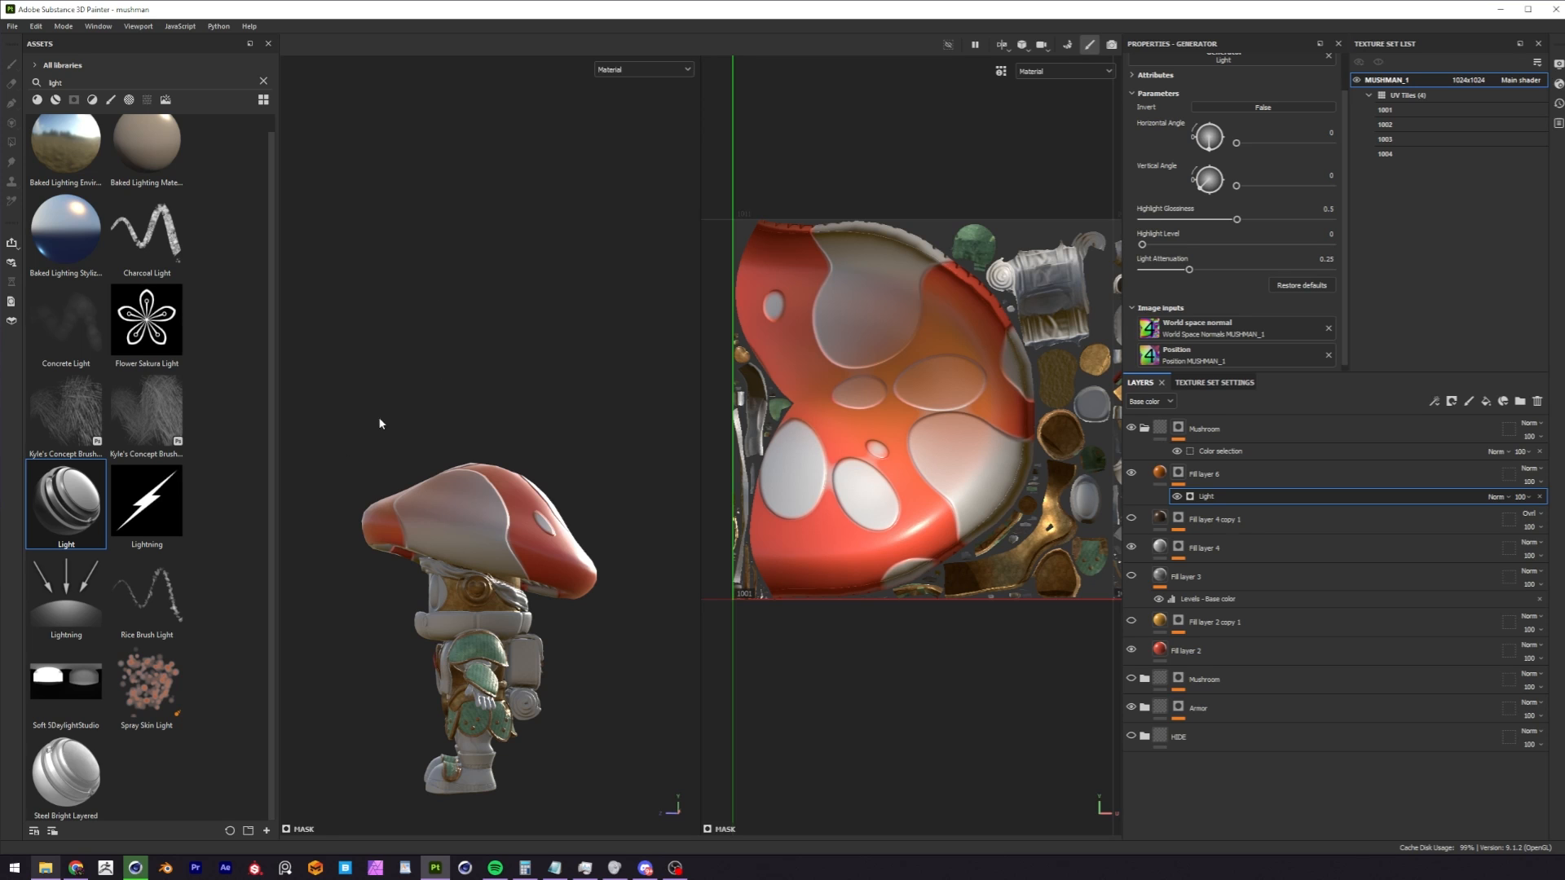
left_click_drag(473, 482, 458, 471, "alt")
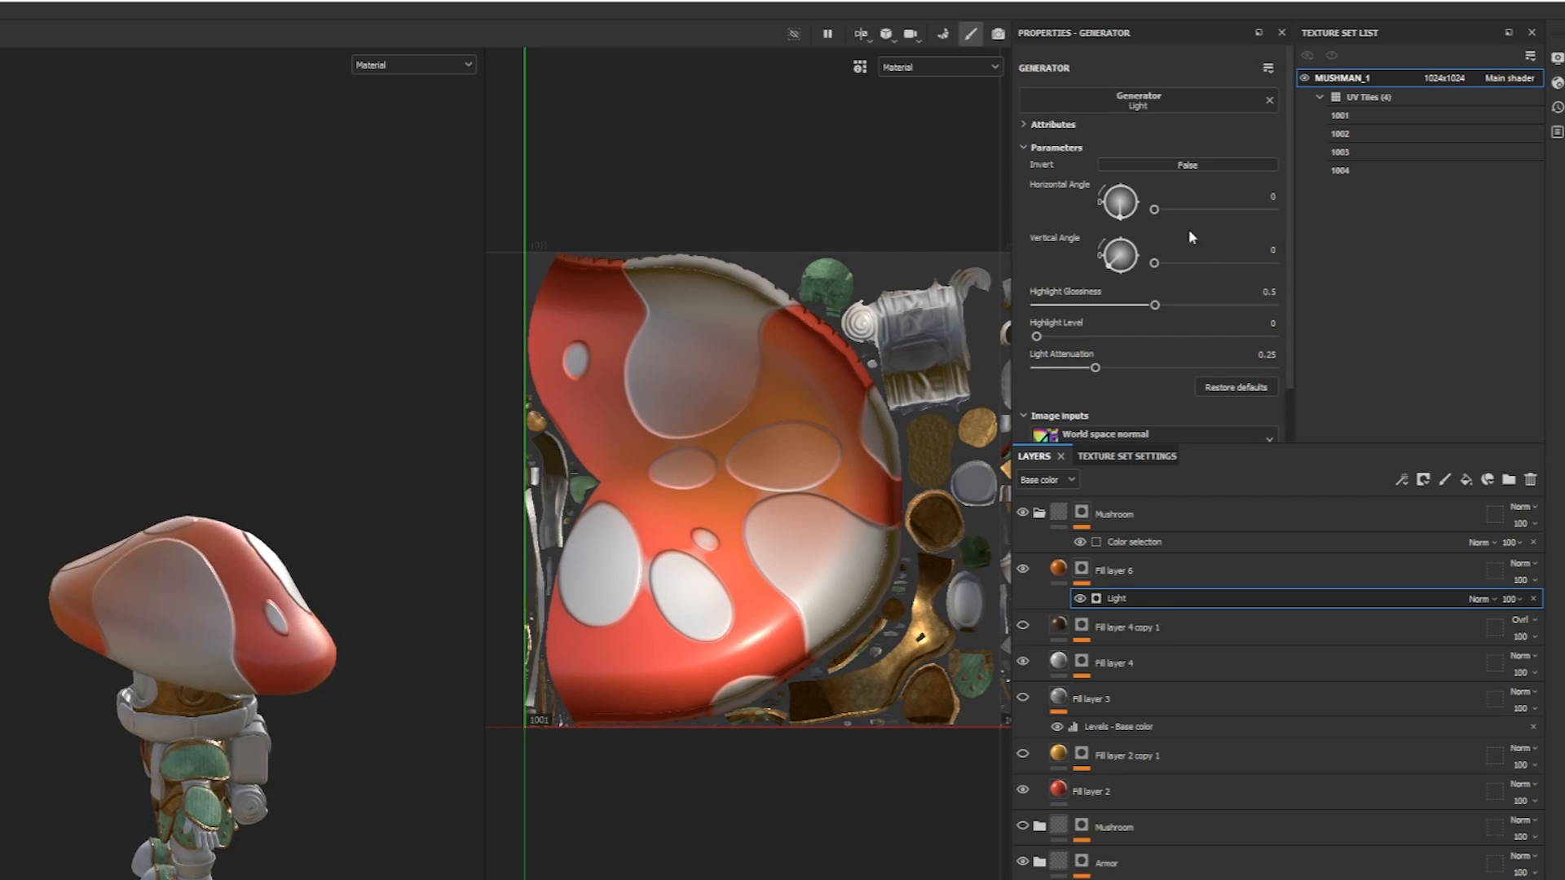
left_click_drag(1161, 211, 1189, 270)
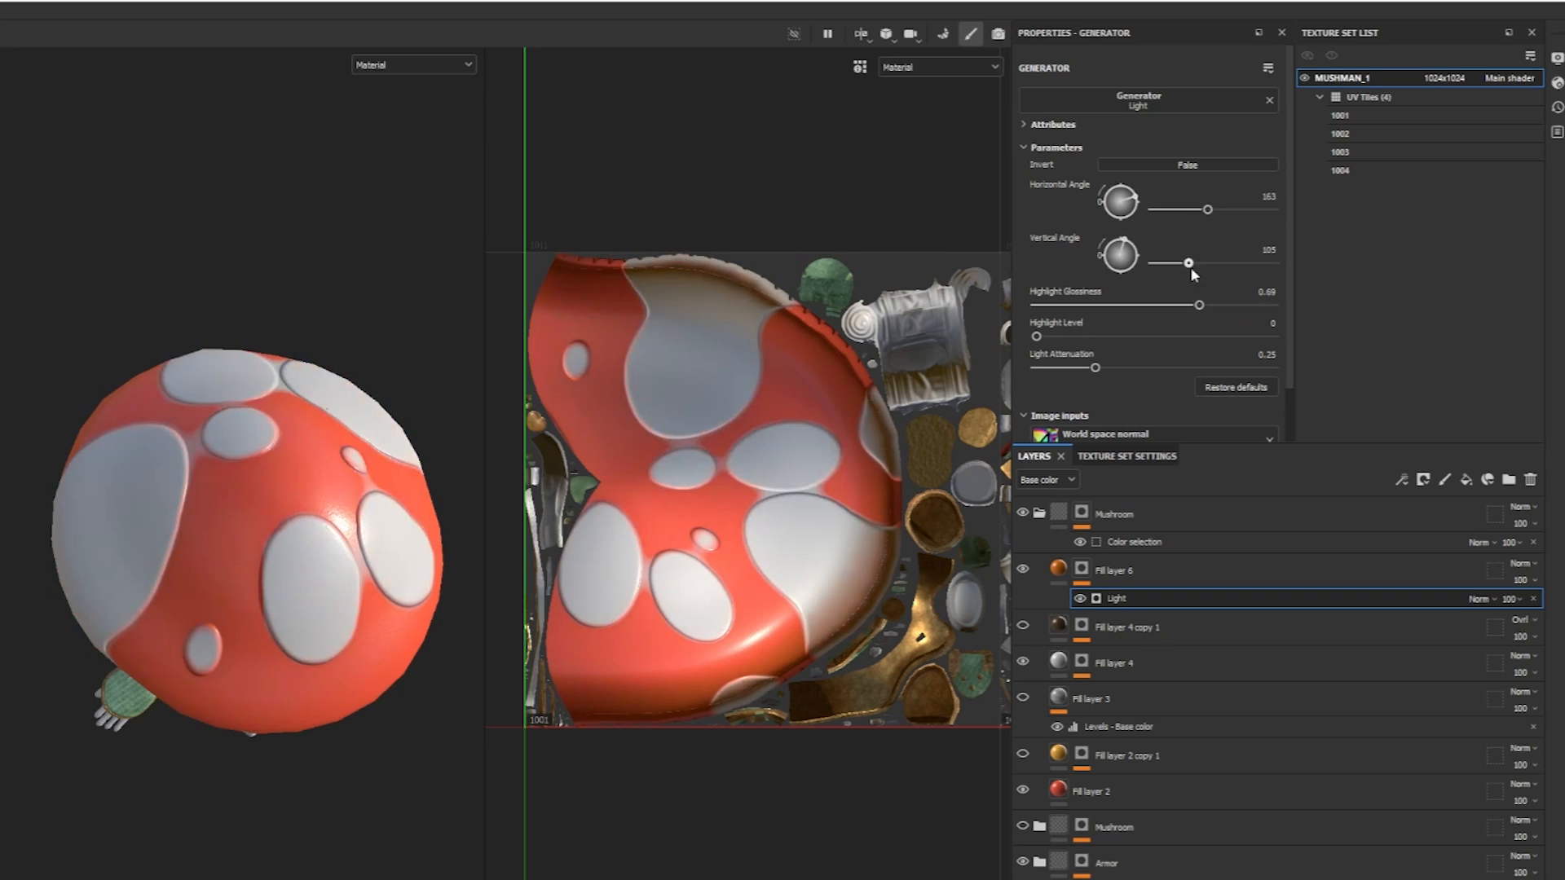
left_click_drag(1190, 271, 1243, 276)
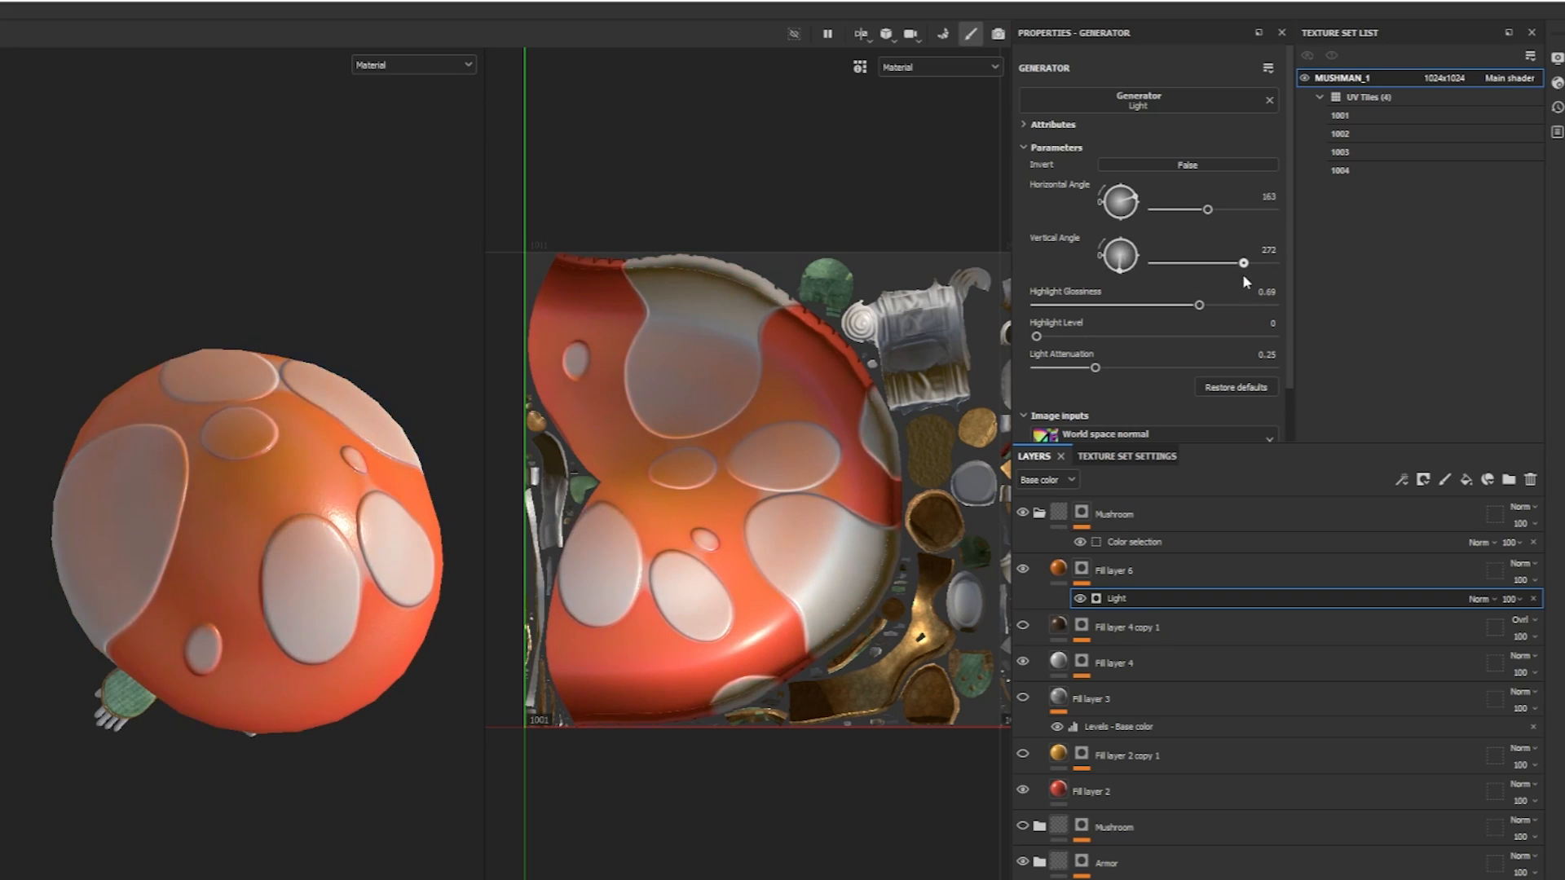
left_click_drag(1203, 210, 1188, 218)
left_click_drag(1246, 227, 1239, 226)
left_click_drag(190, 530, 384, 418, "alt")
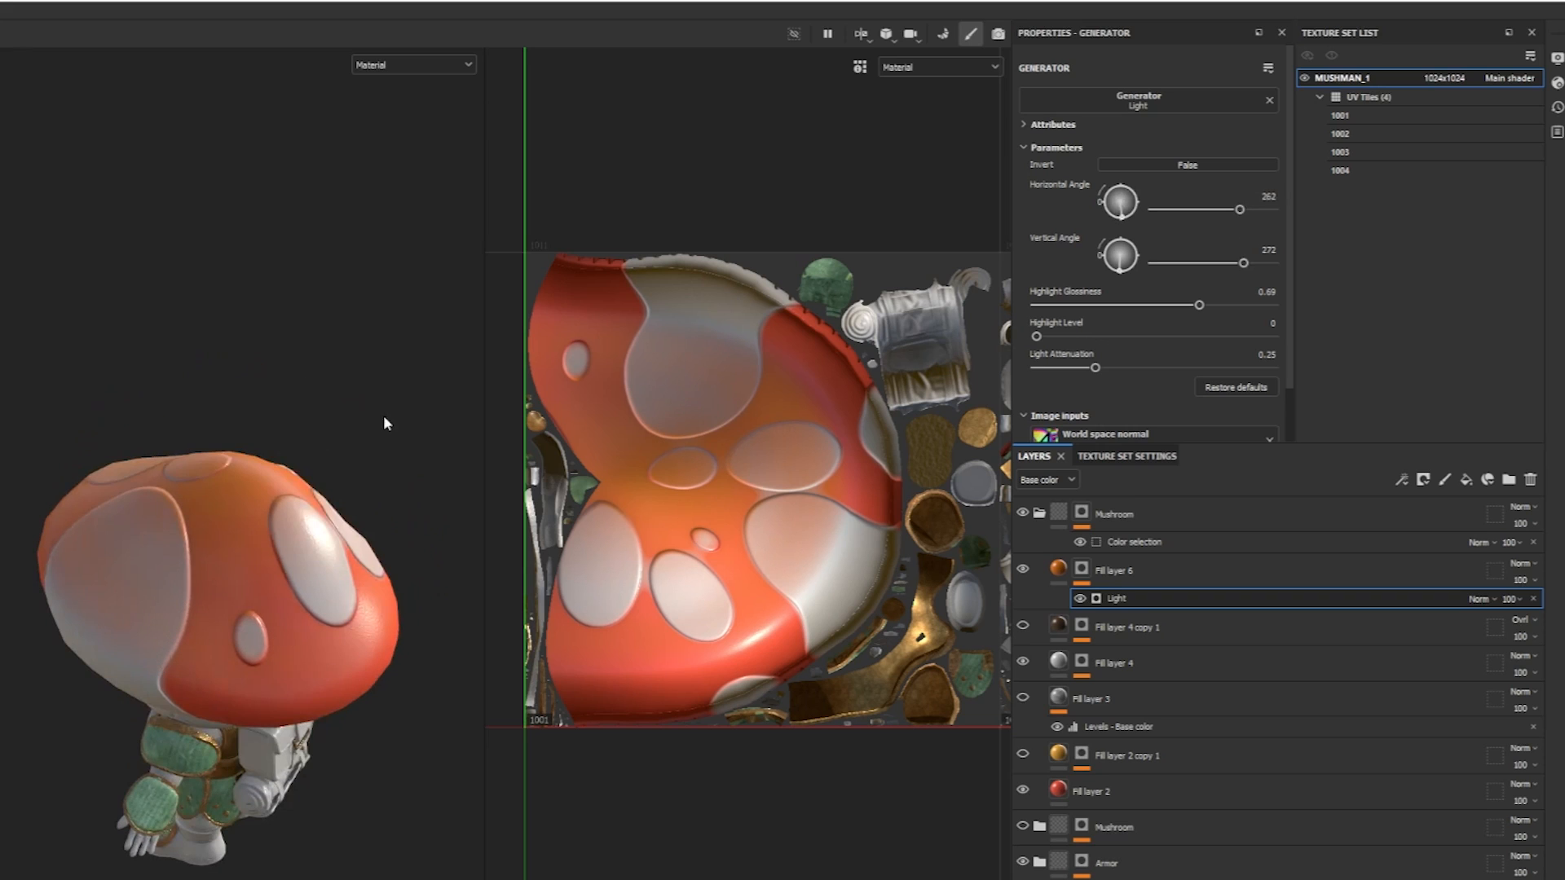
Set the Light generator's Highlight Glossiness to 0.84 and check the gradient around the cap.
mouse_move(1199, 306)
left_mouse_down()
mouse_move(1153, 302)
mouse_move(1259, 306)
mouse_move(1204, 310)
mouse_move(1226, 318)
left_mouse_up()
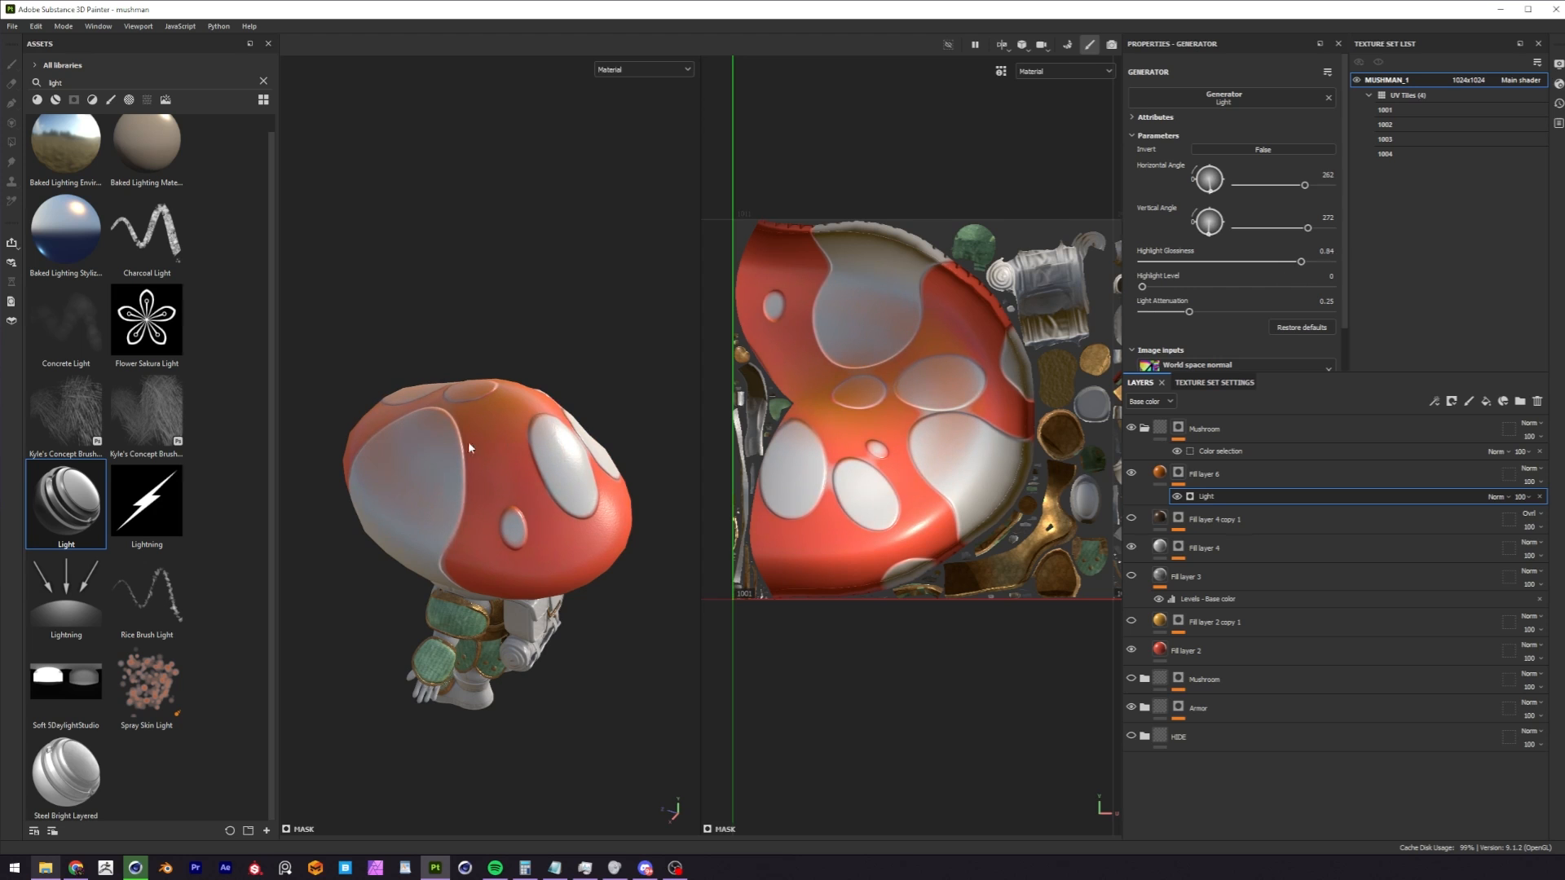
left_click_drag(469, 447, 550, 226, "alt")
left_click_drag(531, 404, 455, 458, "alt")
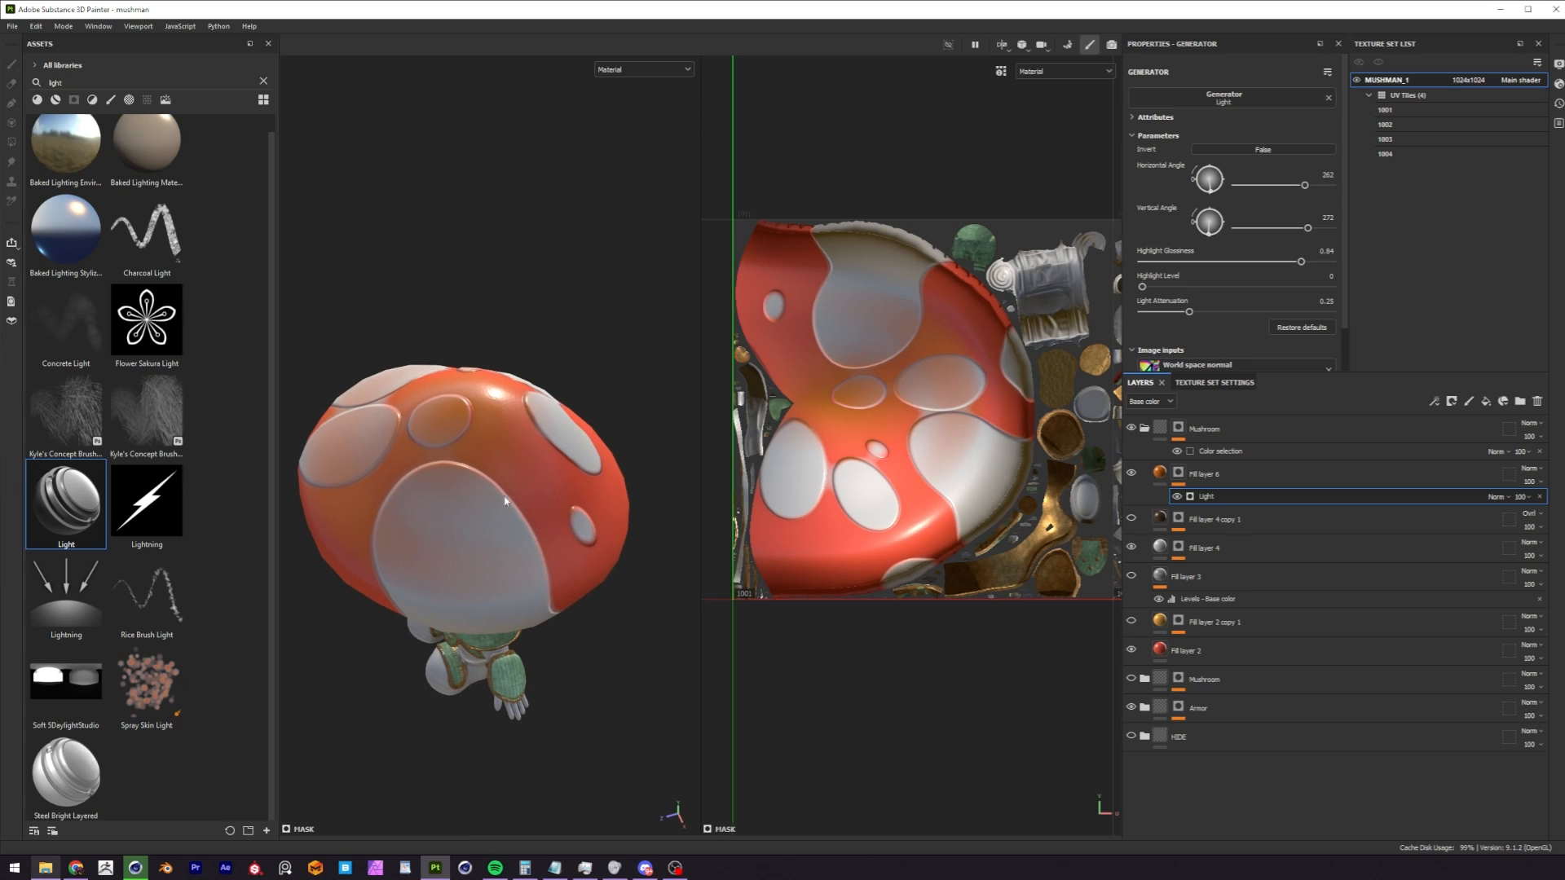
Move Fill layer 6 below Fill layer 4 and above Fill layer 3, and check the cap's spots.
left_click_drag(1166, 480, 1184, 560)
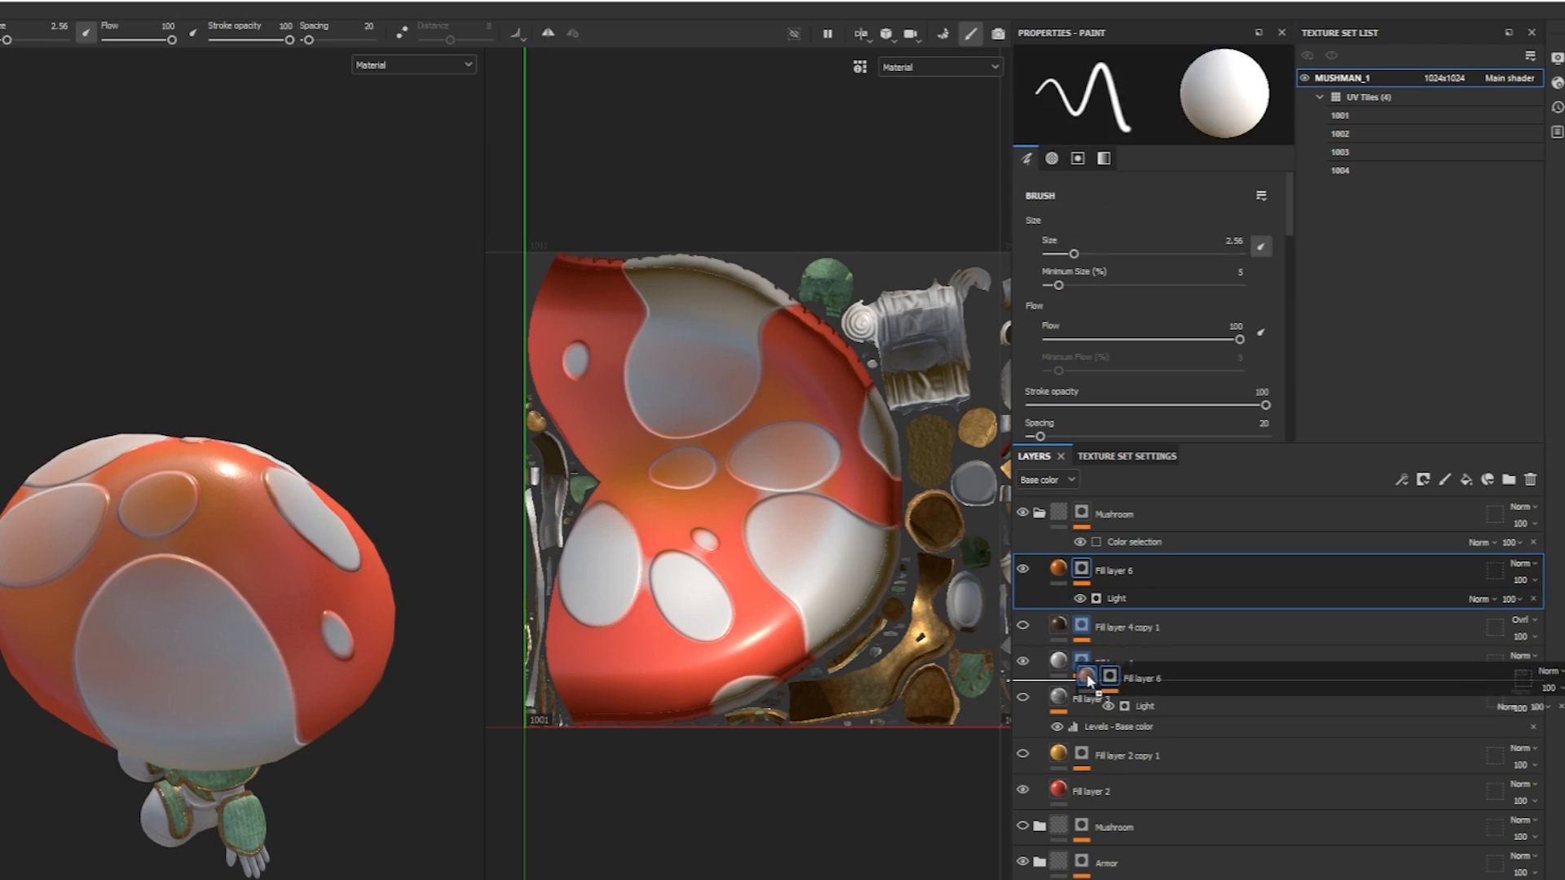
left_click_drag(1091, 680, 1089, 674)
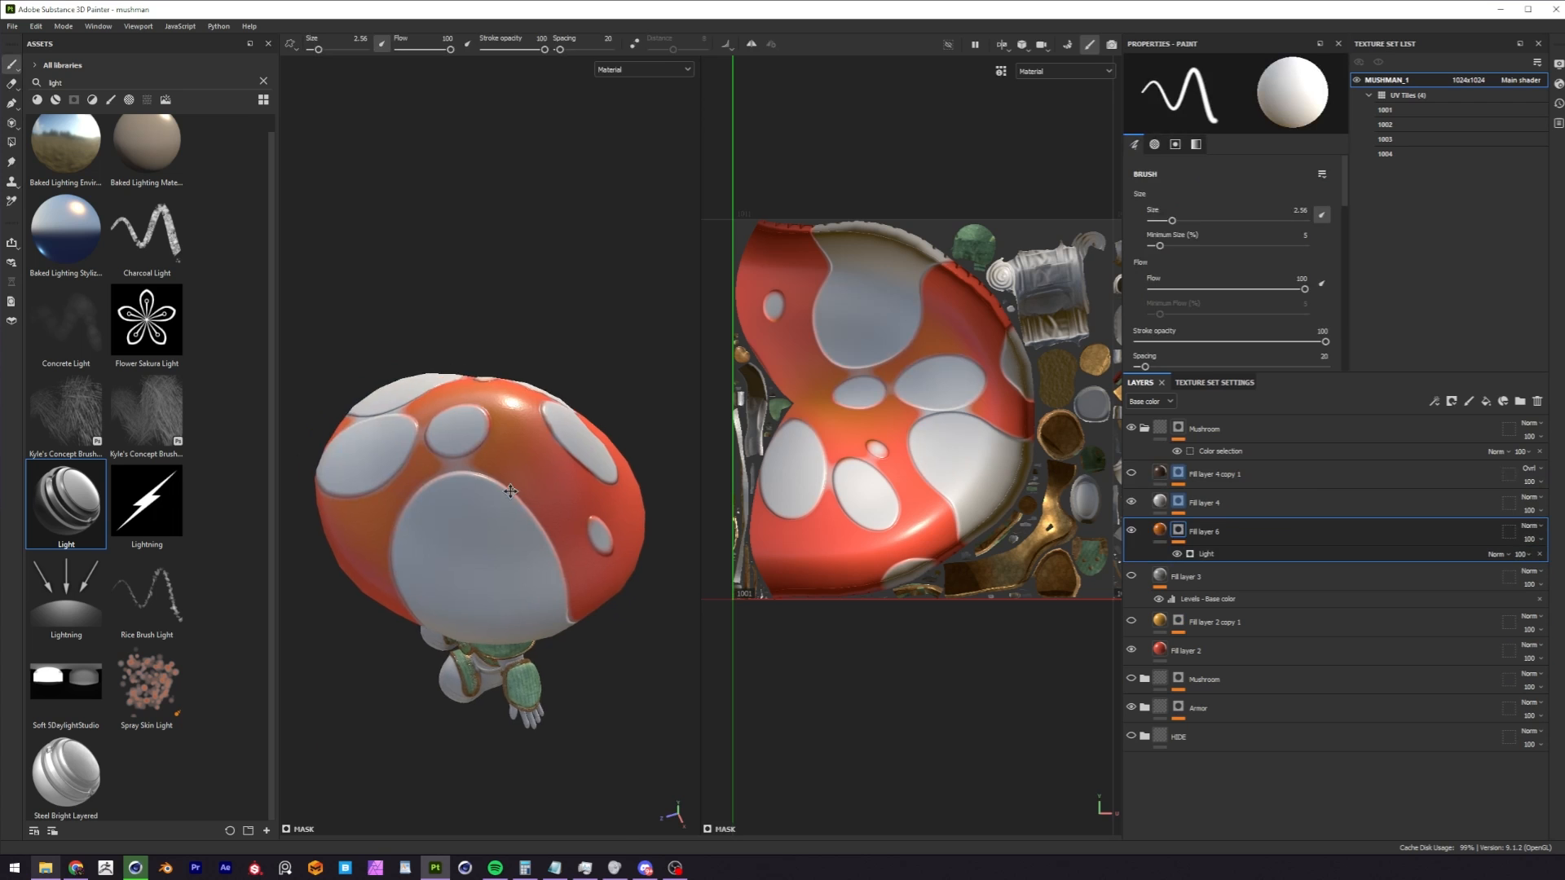
left_click_drag(233, 570, 81, 592, "alt")
left_click_drag(375, 489, 506, 508, "alt")
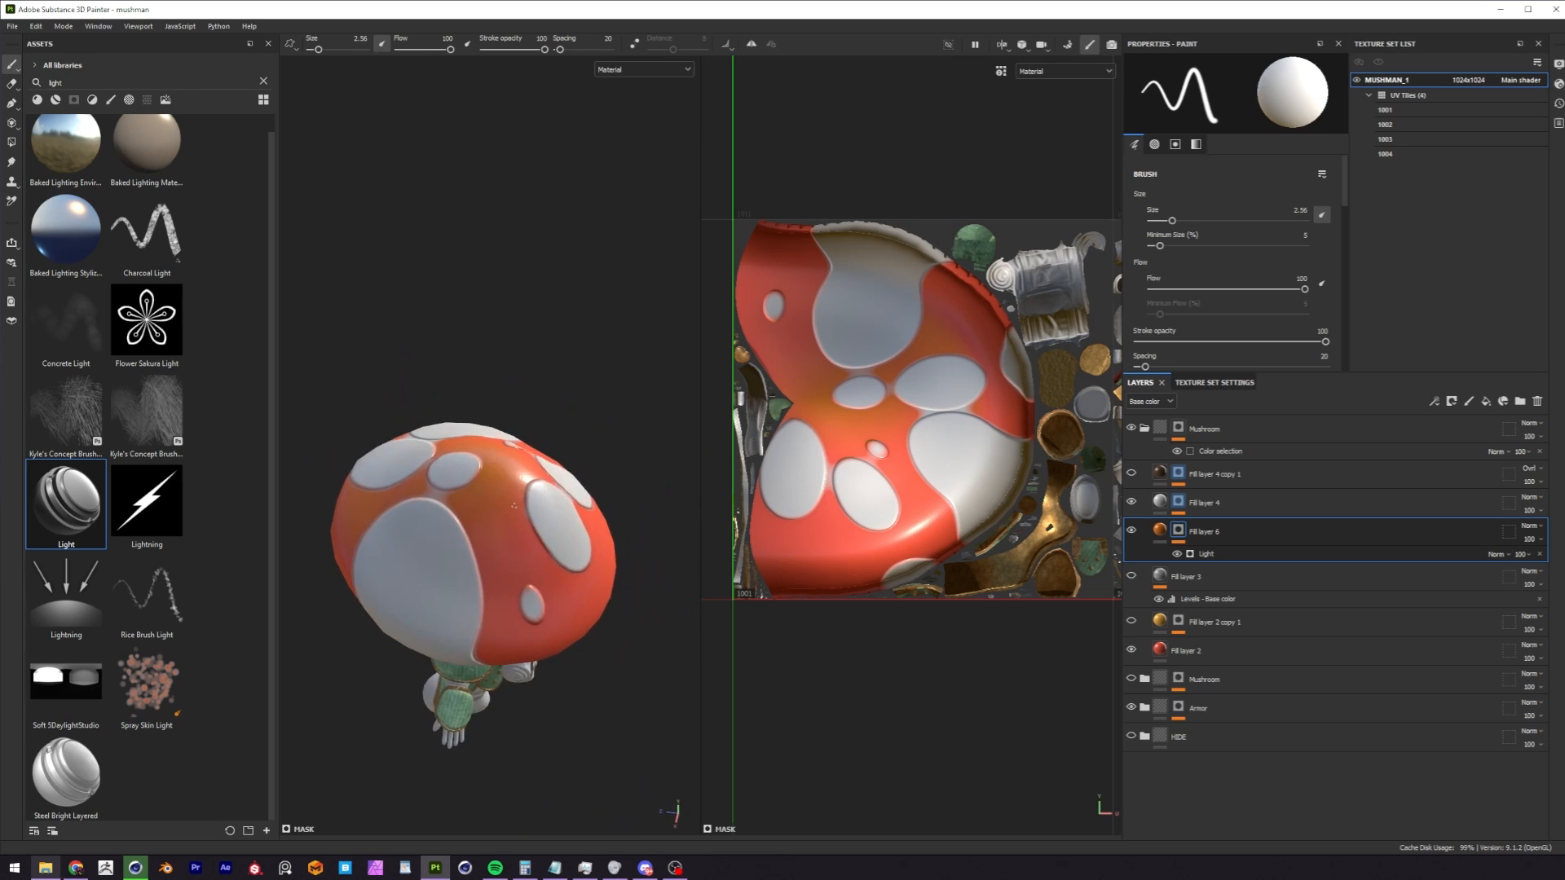
scroll(527, 387, "up", 2)
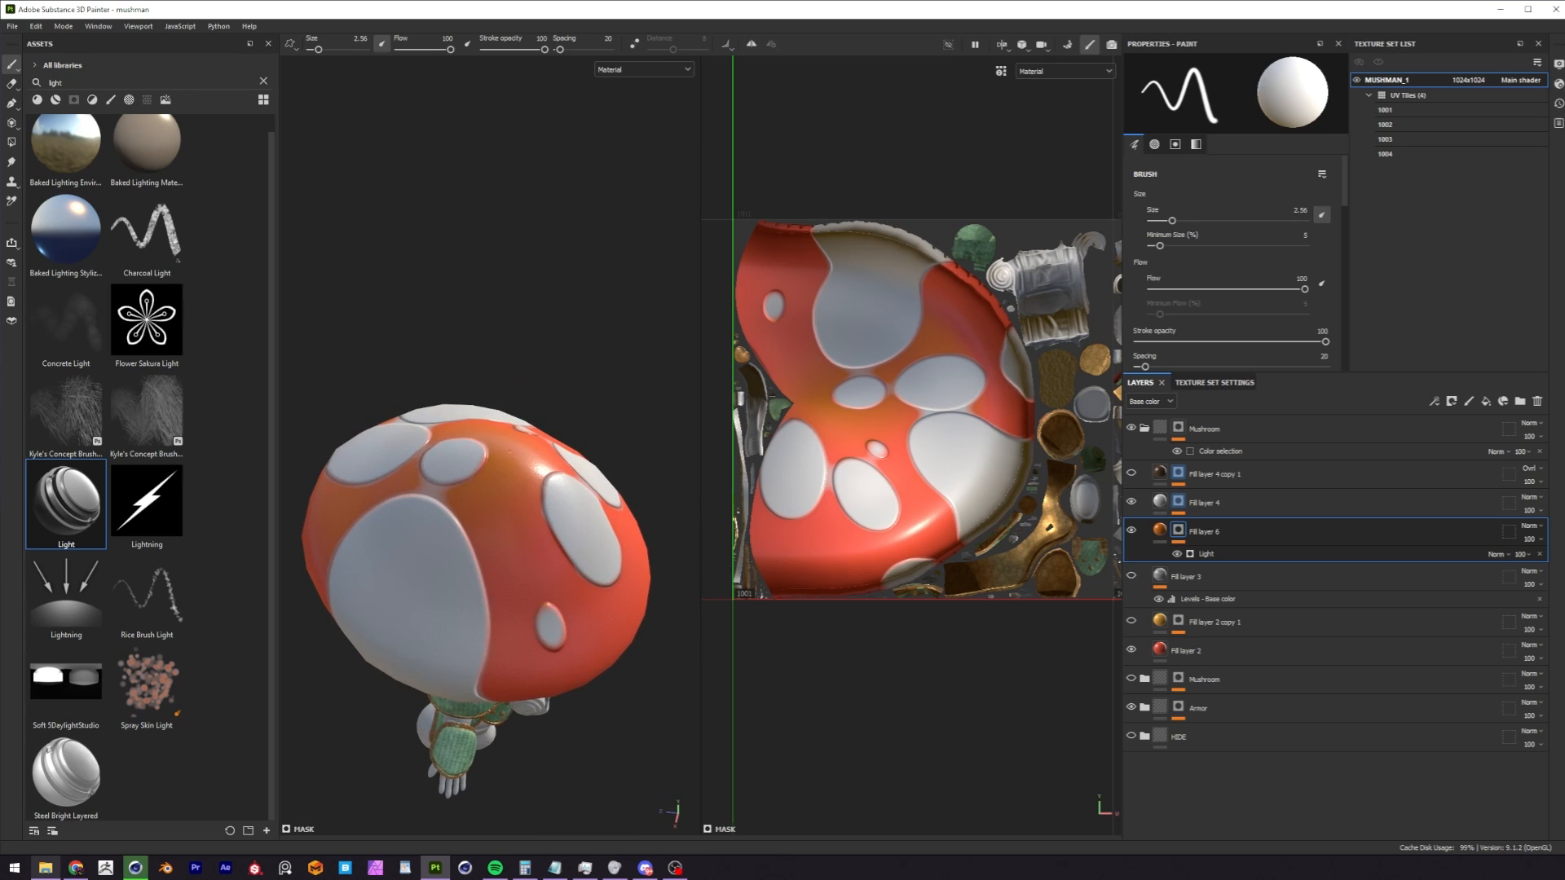
middle_click_drag(526, 387, 504, 402, "alt")
Frame the whole character and examine the cap colours together with the gills, face and armor from the front.
key("f")
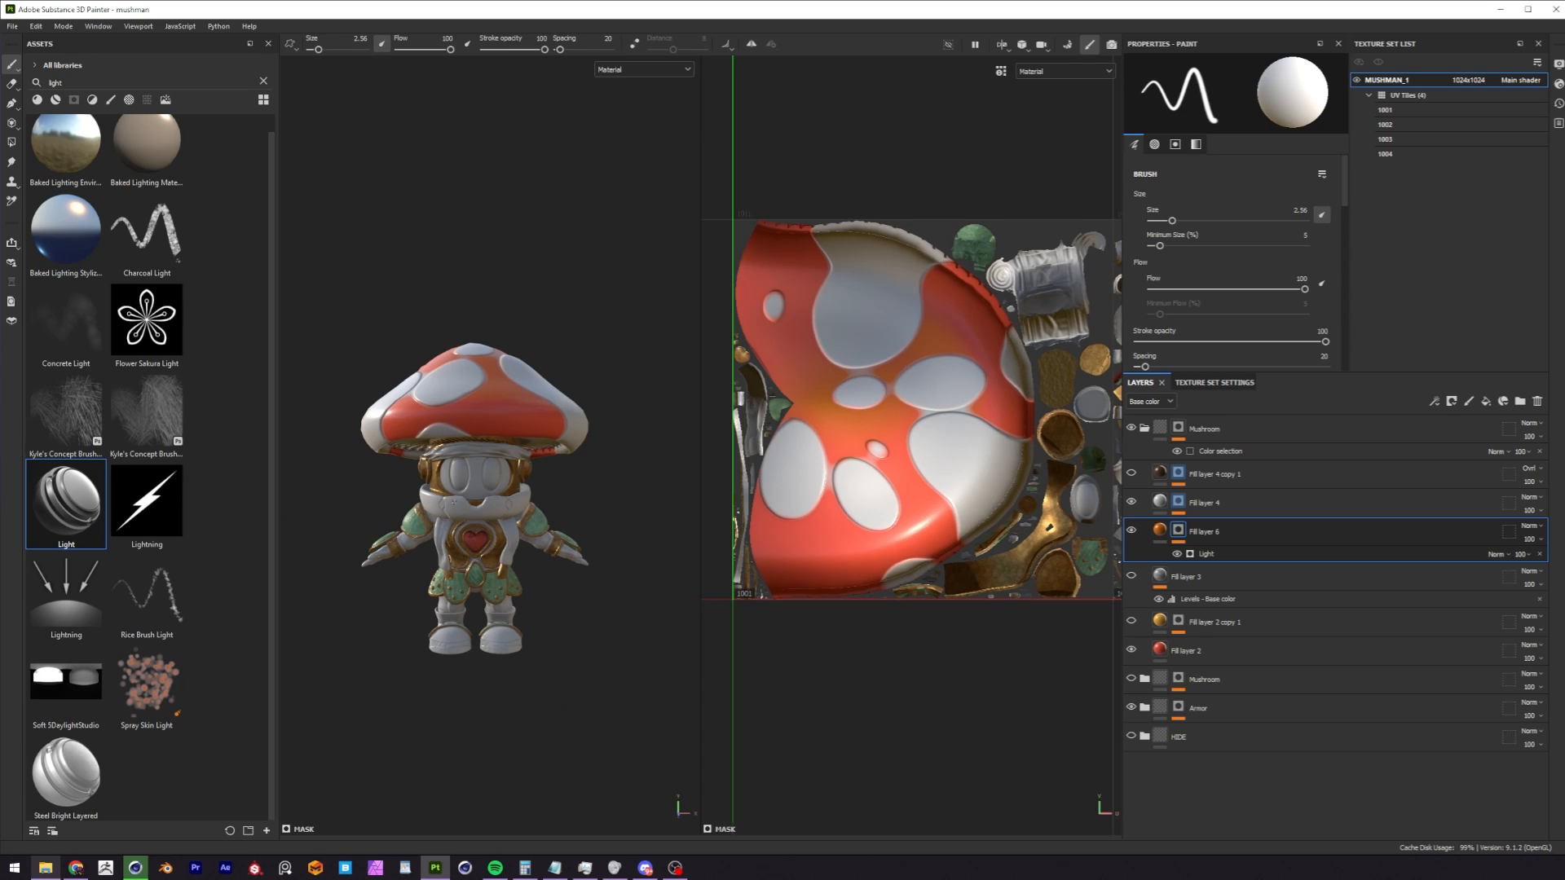
scroll(522, 497, "up", 2)
left_click_drag(522, 497, 599, 513, "alt")
scroll(556, 517, "up", 3)
scroll(570, 521, "up", 2)
scroll(599, 514, "down", 1)
middle_click_drag(562, 526, 653, 487, "alt")
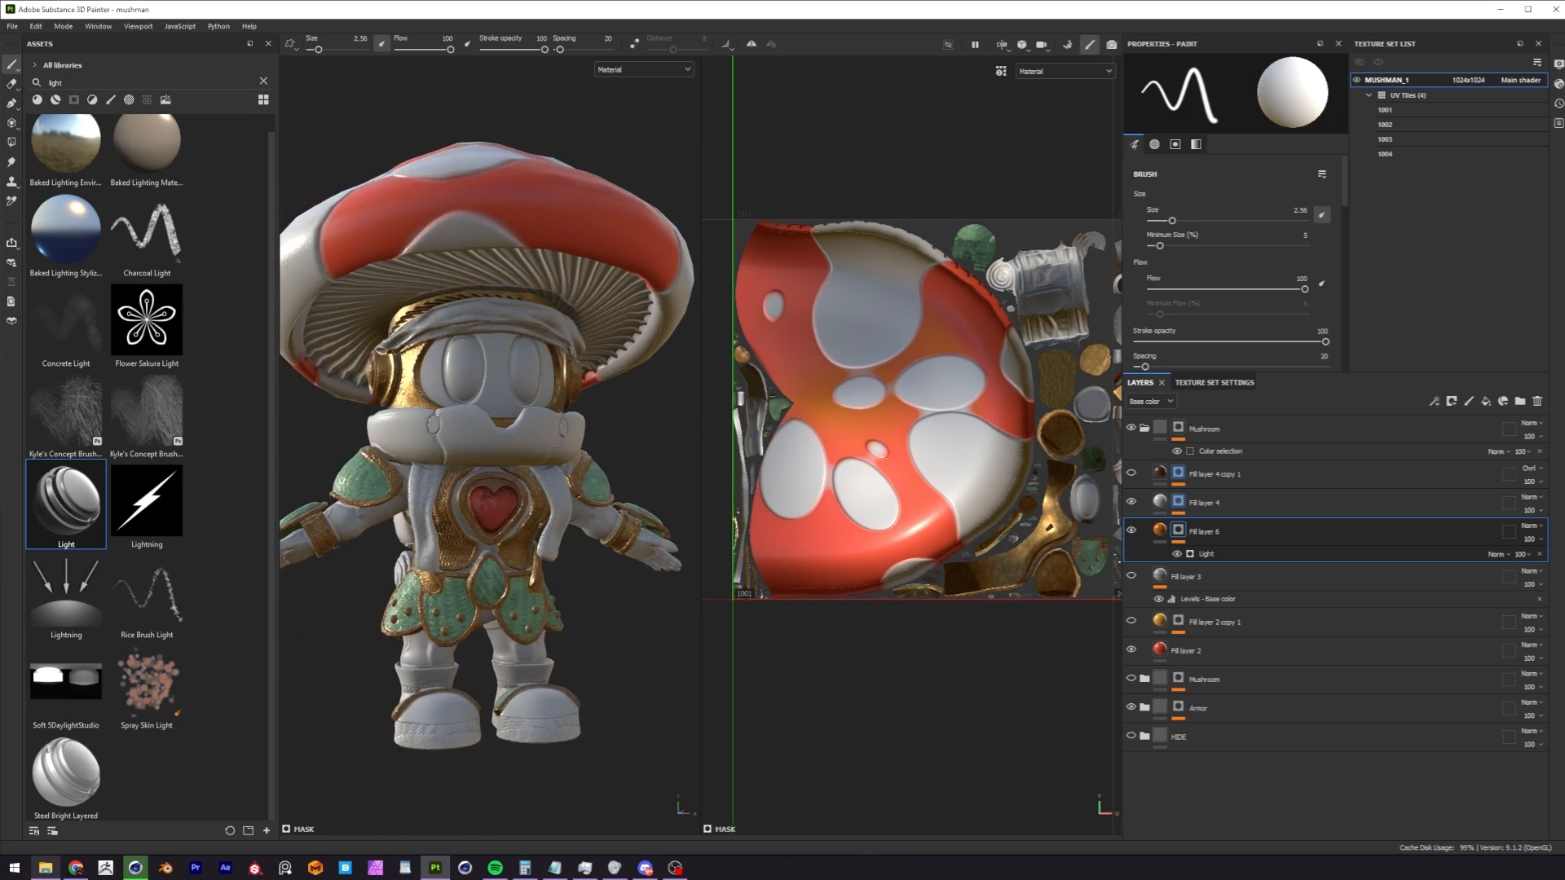
scroll(654, 487, "down", 1)
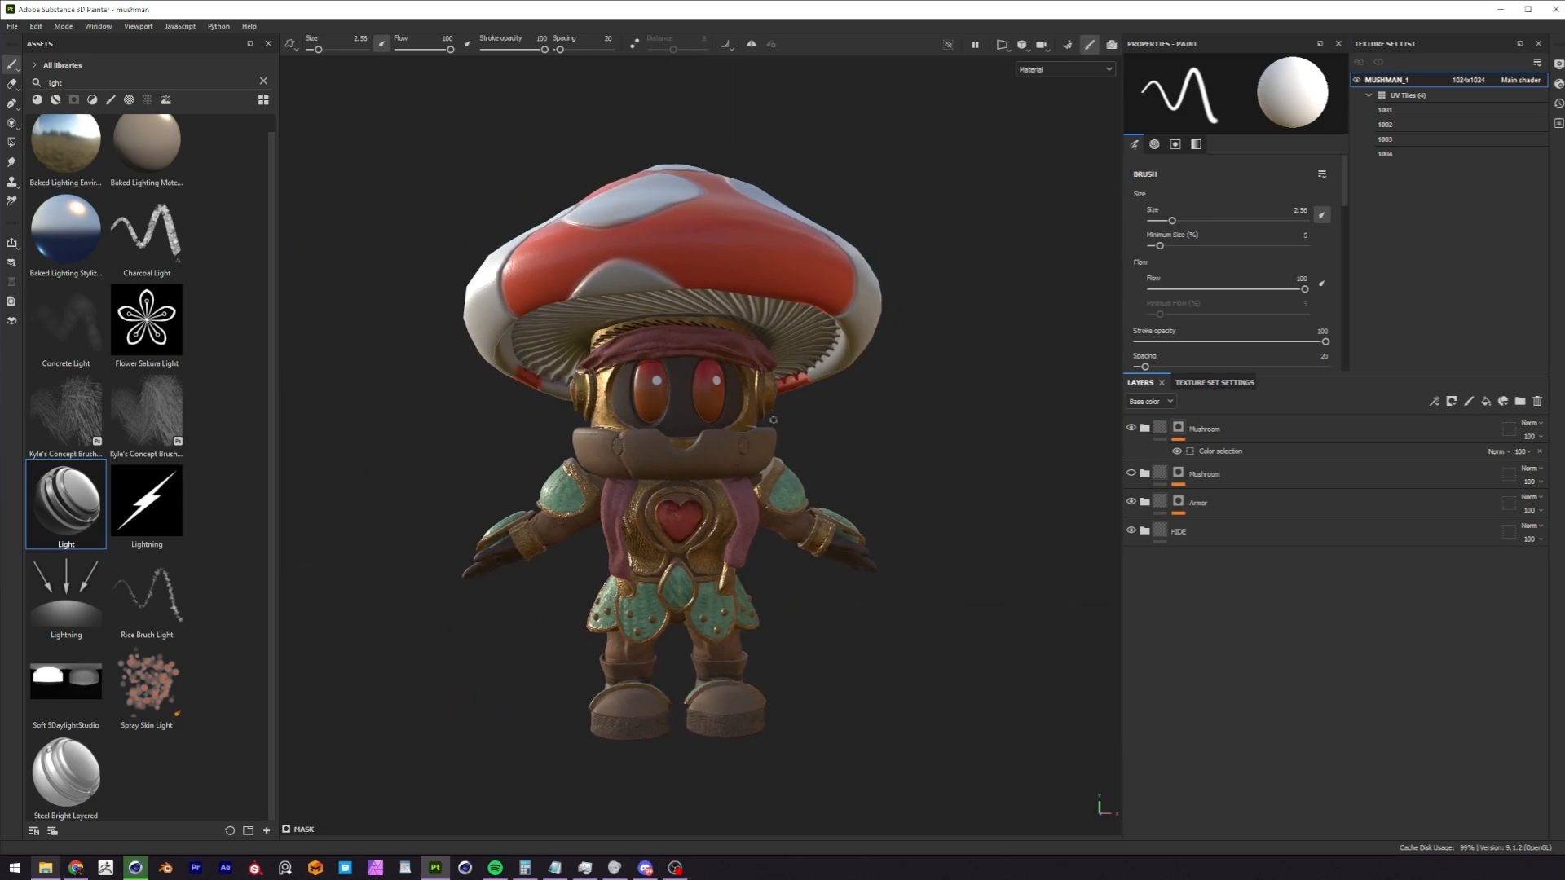
Examine the fully textured character in the 3D view from the side, back and front, including close-ups of the face and armor.
right_click_drag(773, 420, 694, 426, "shift")
left_click_drag(698, 425, 864, 416, "alt")
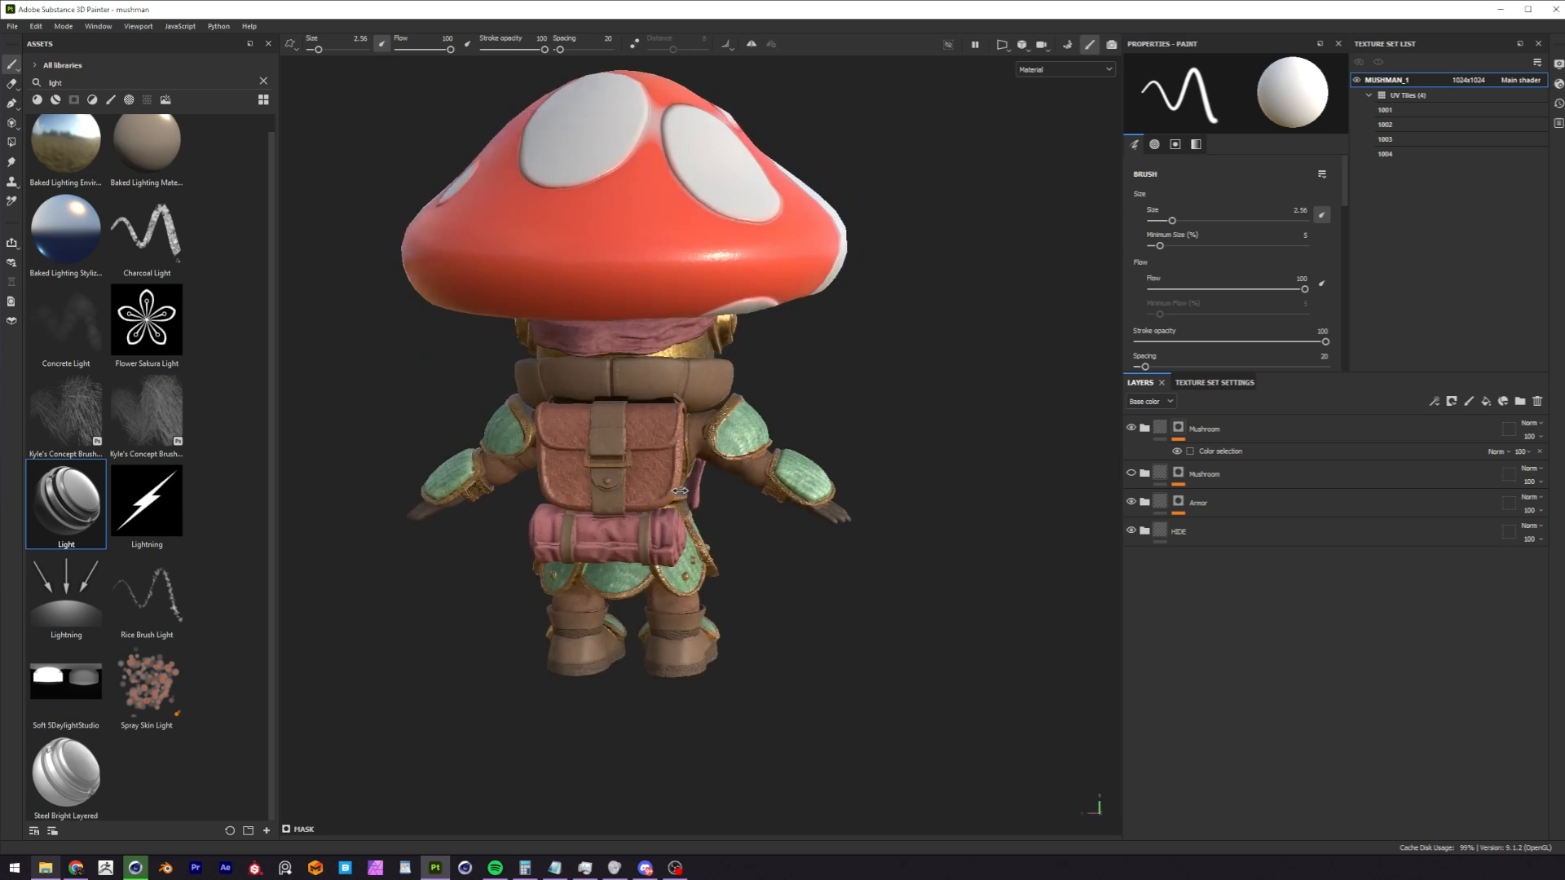
right_click_drag(734, 472, 656, 474, "shift")
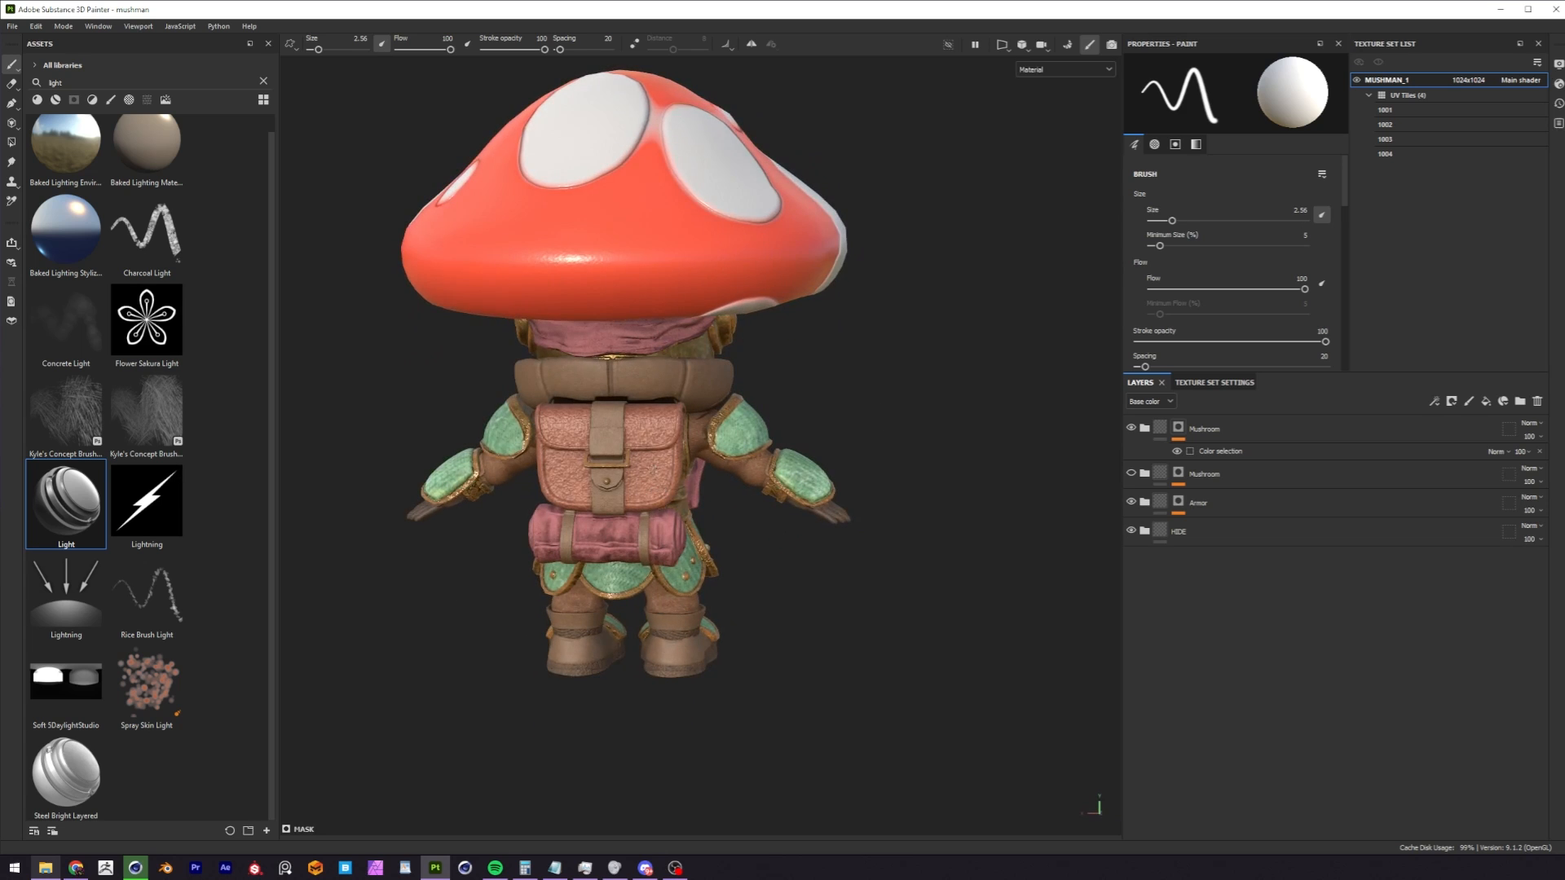
scroll(949, 383, "up", 10)
left_click_drag(737, 428, 628, 422, "alt")
left_click_drag(728, 452, 1079, 342, "alt")
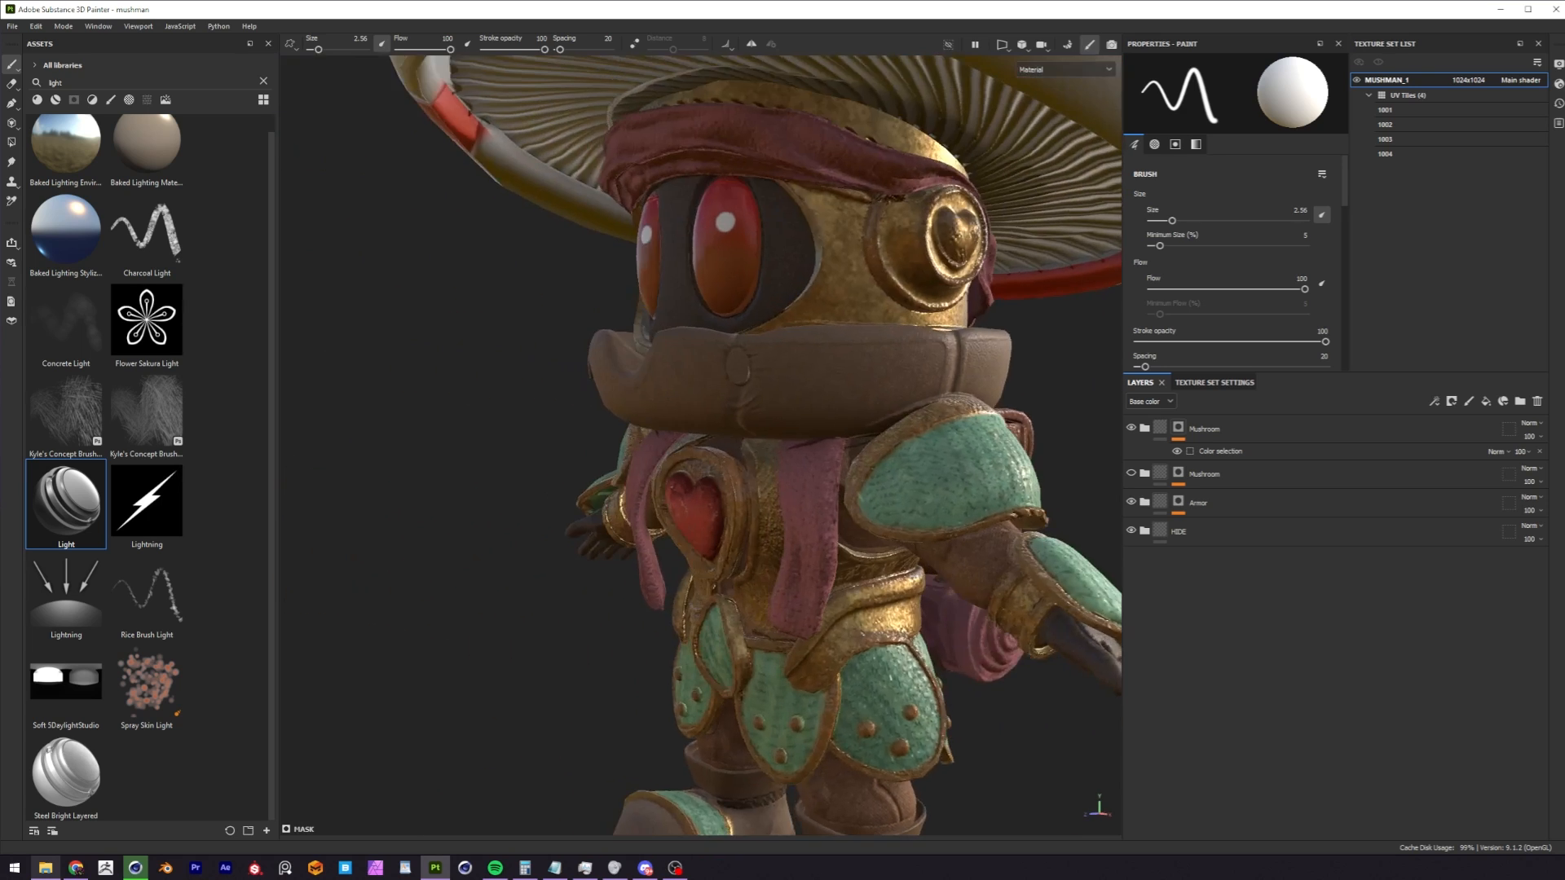
left_click_drag(664, 395, 738, 386, "alt")
scroll(712, 402, "down", 8)
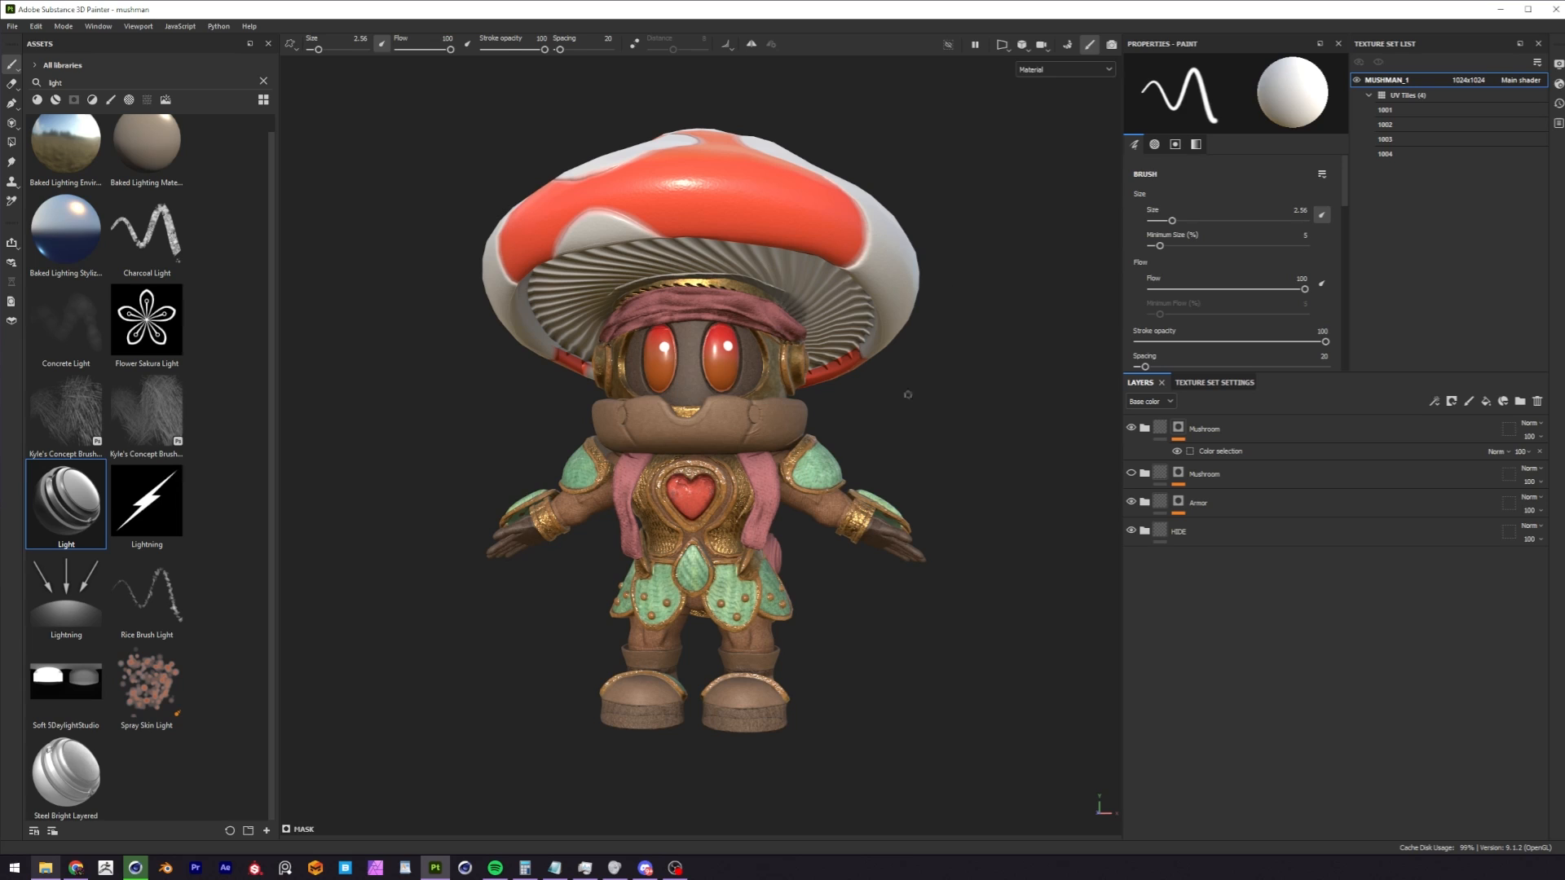
middle_click_drag(666, 395, 708, 423, "alt")
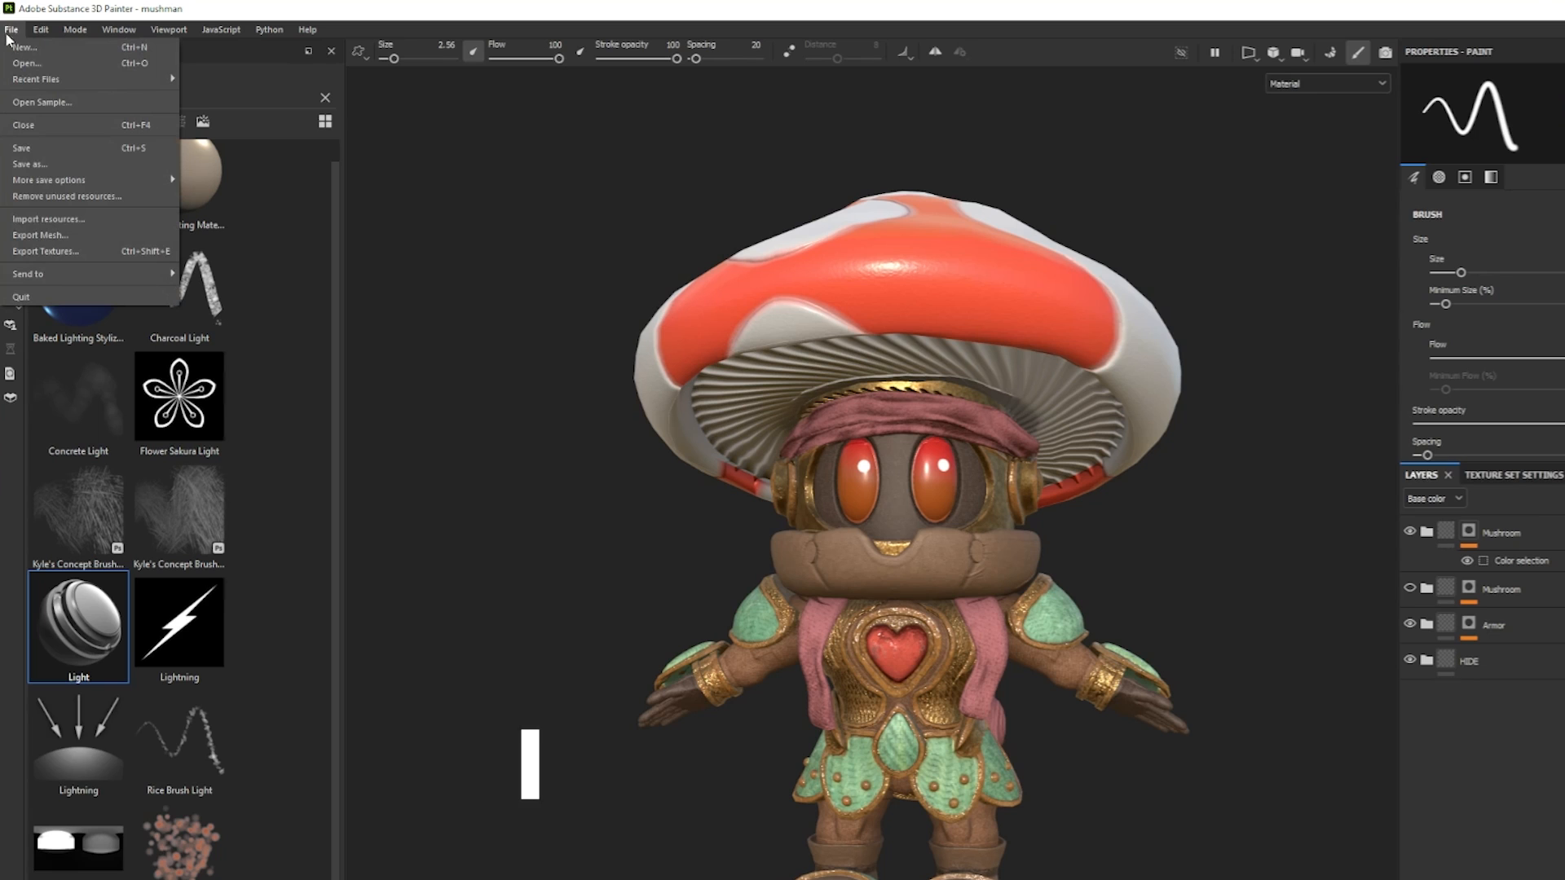
Open the texture export settings and review the MUSHMAN_1 output maps and the list of exports.
left_click(69, 250)
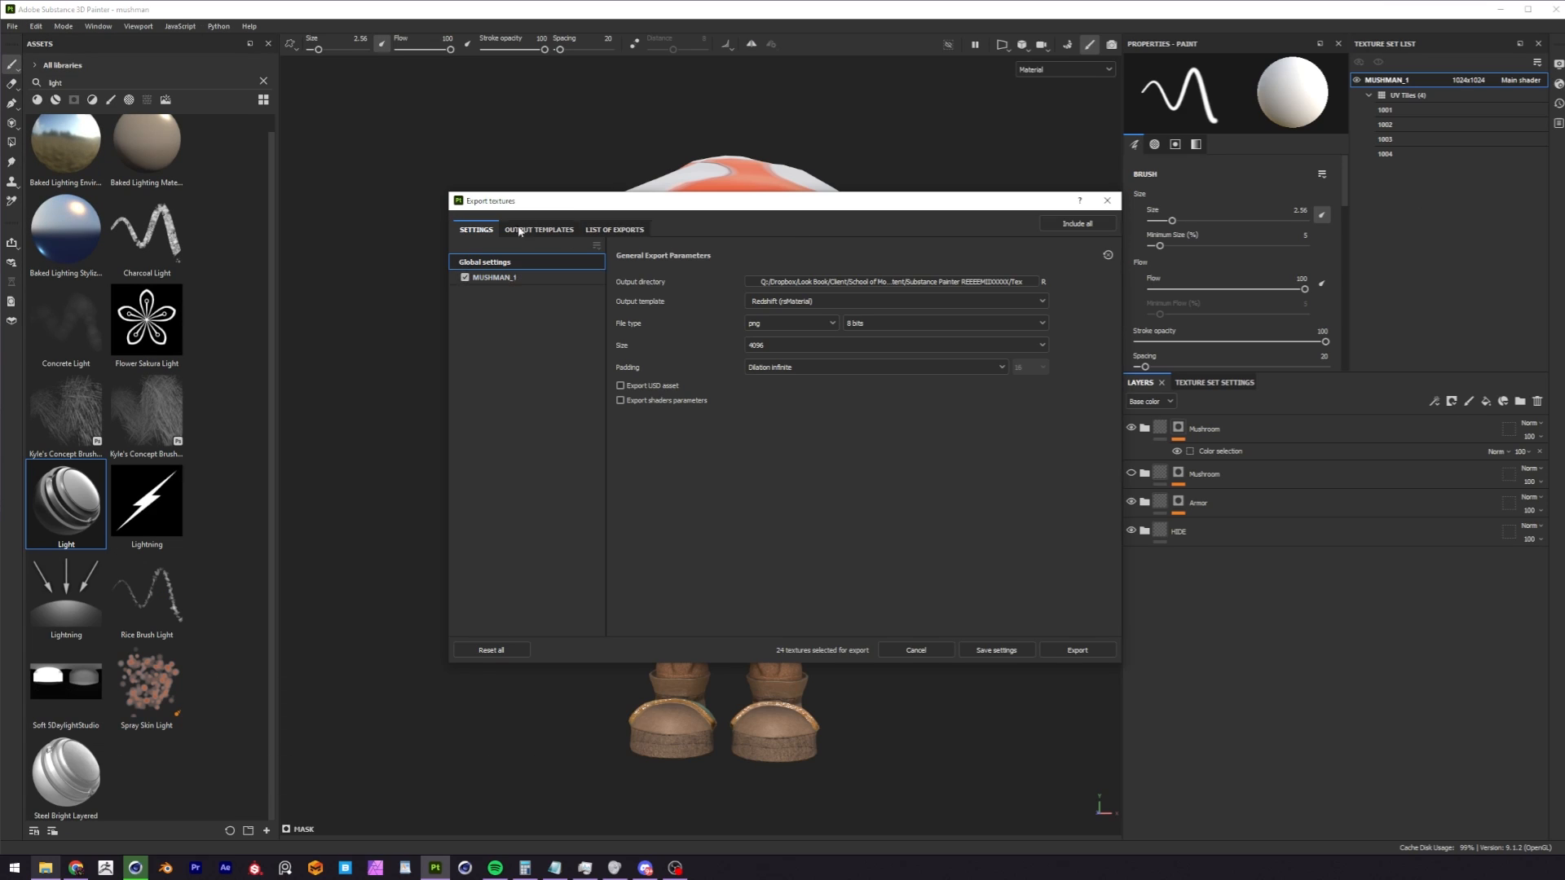
left_click(530, 277)
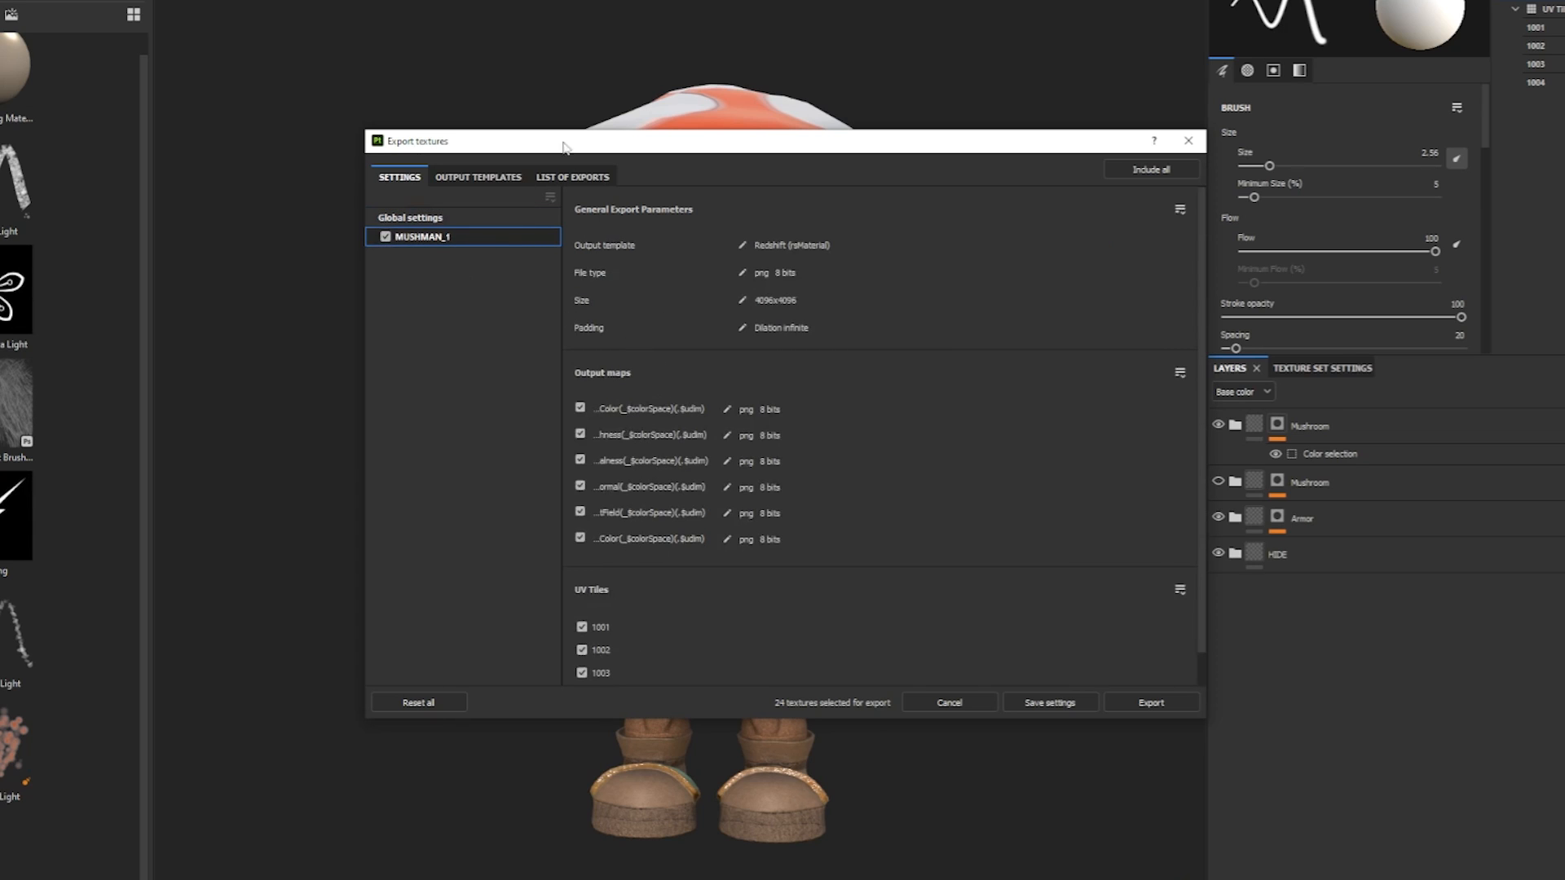
left_click(576, 177)
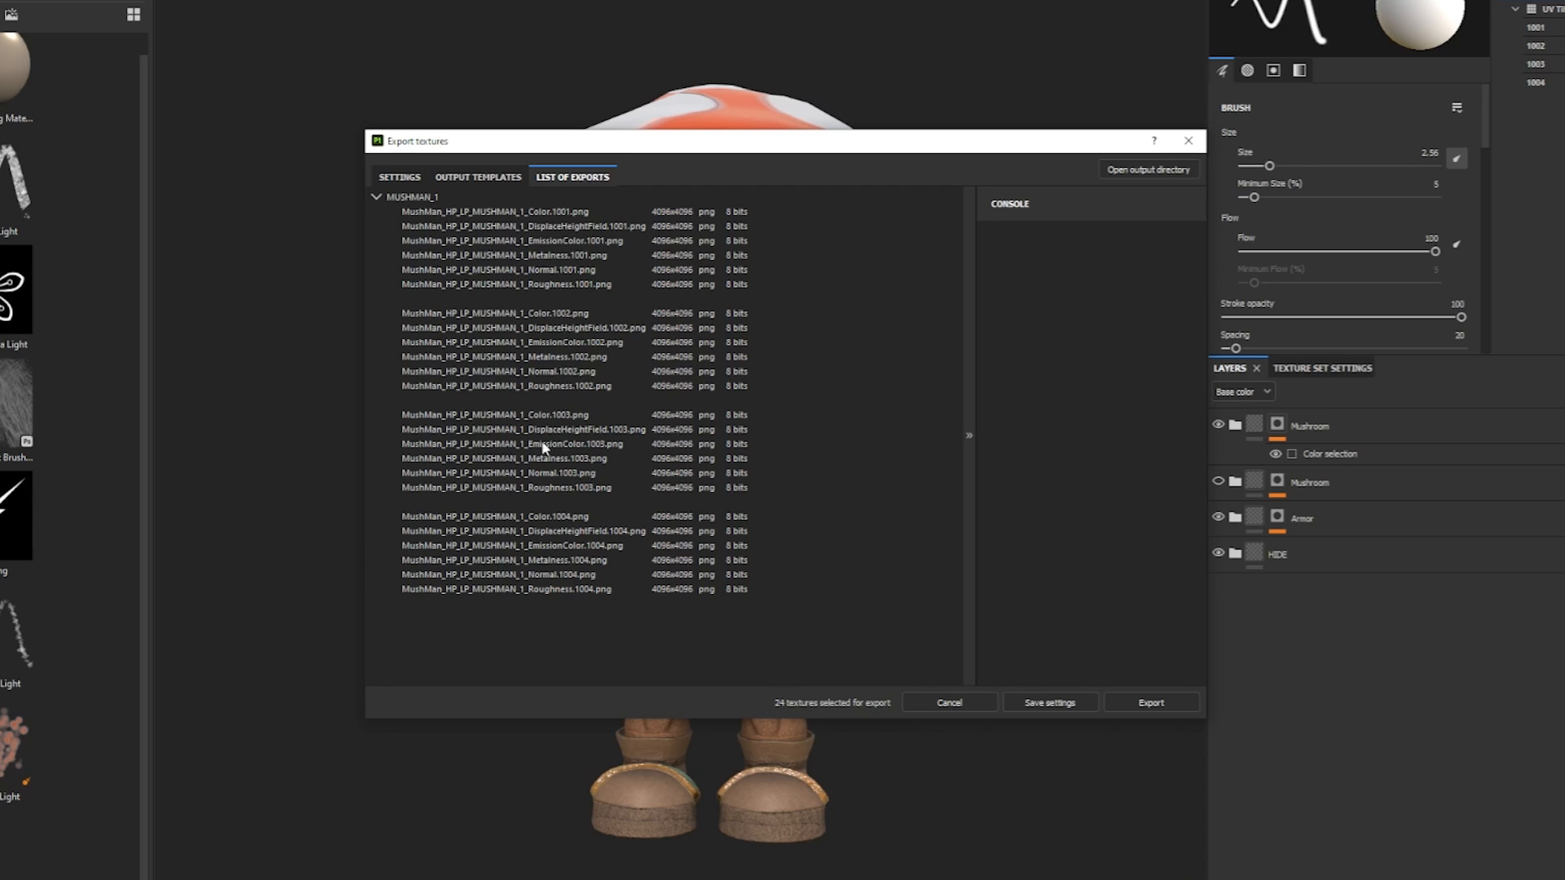
left_click(398, 177)
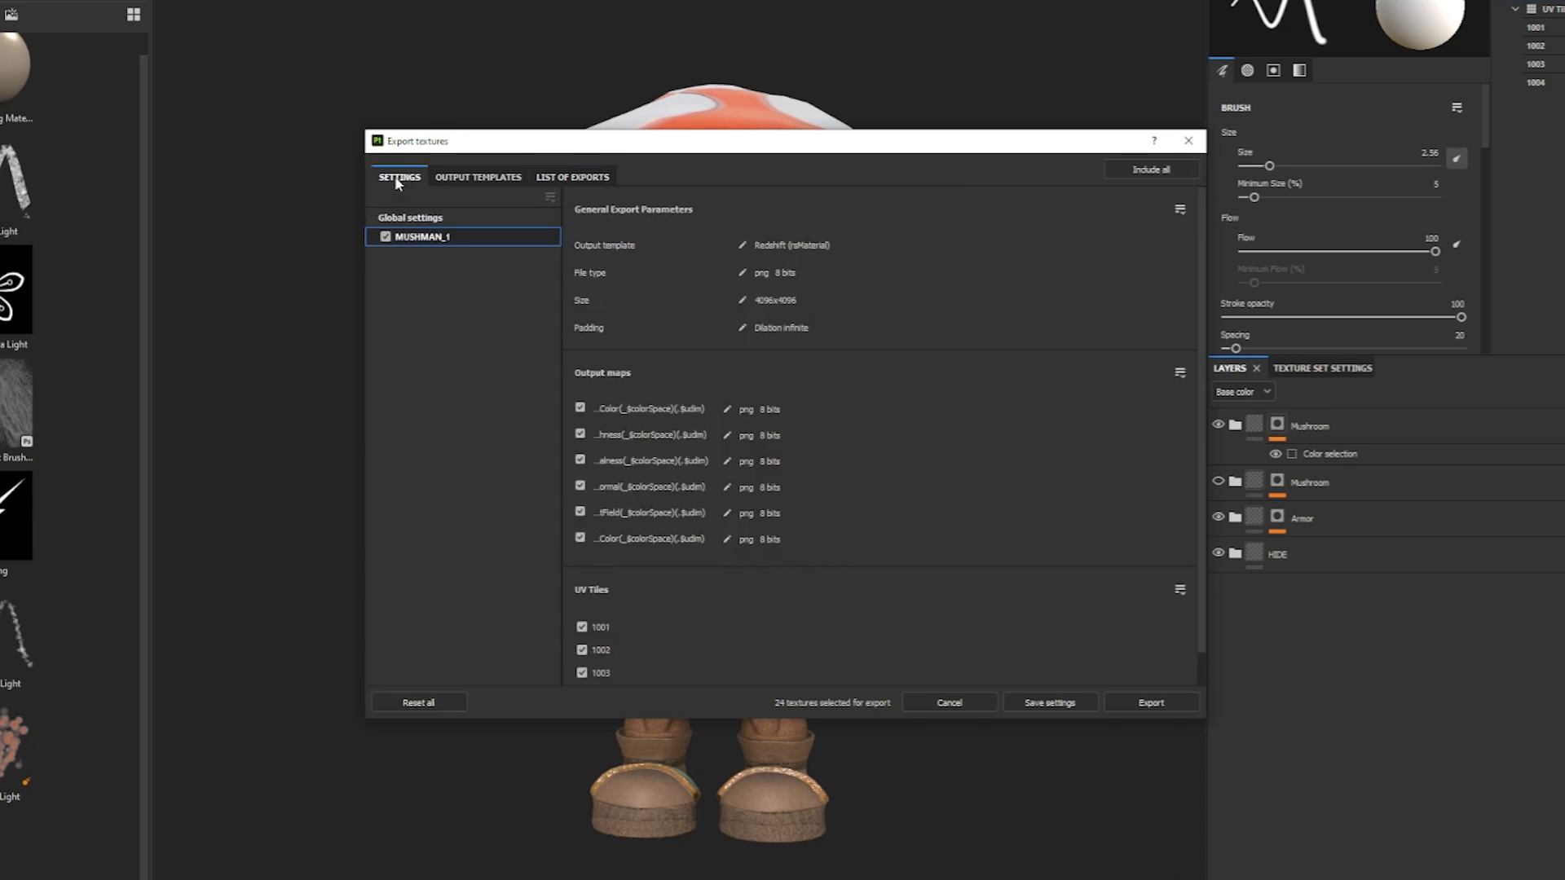
In the global export settings, select the Redshift (rsMaterial) output template, enable Export USD asset, and move the dialog off the character.
left_click(408, 217)
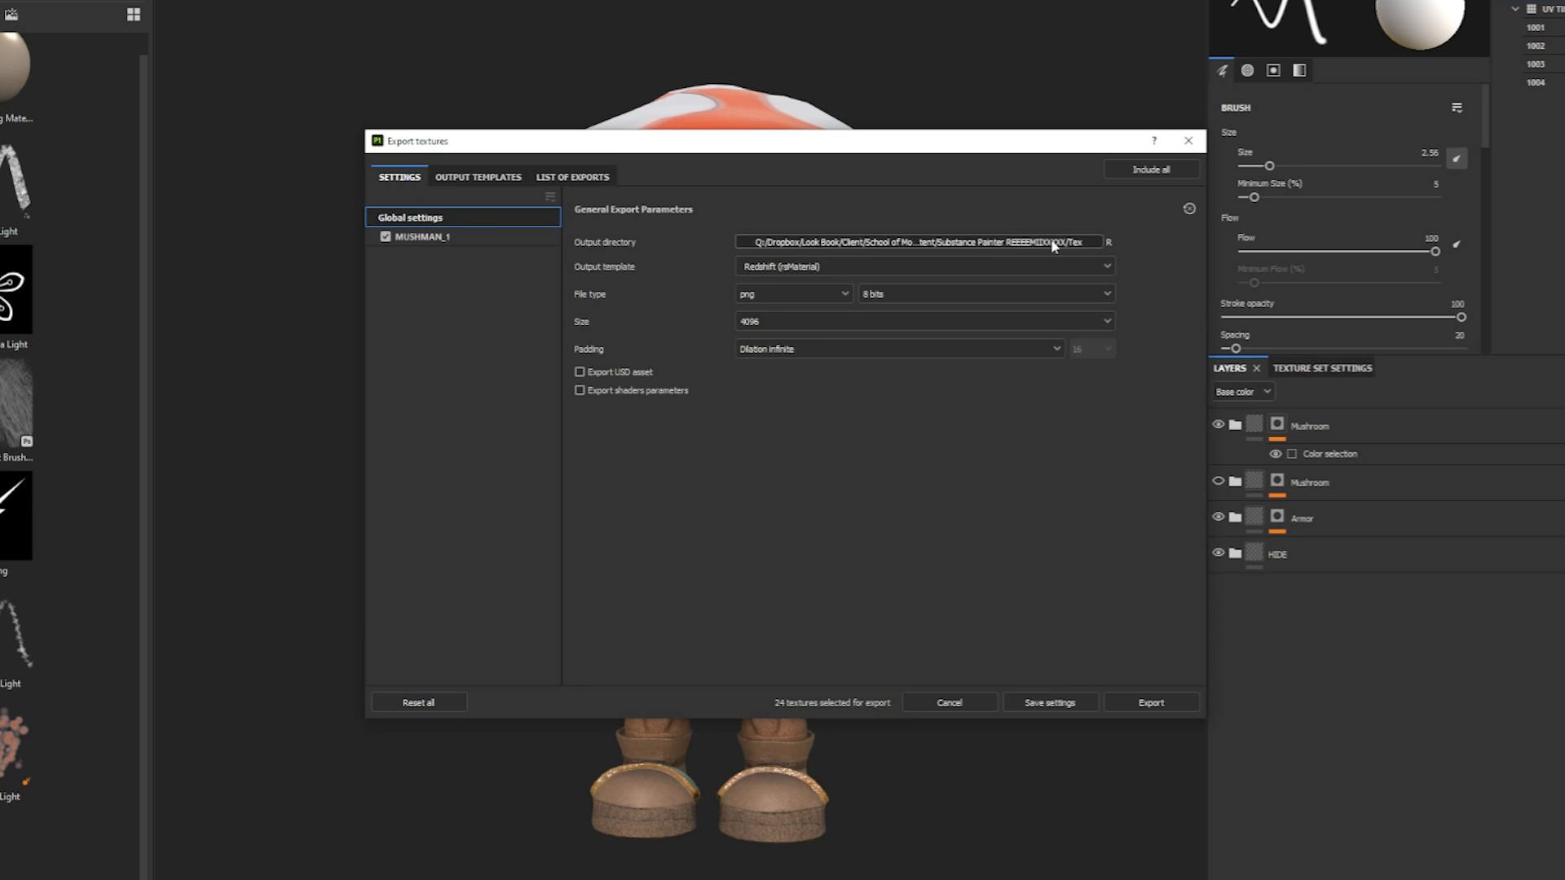
left_click(790, 265)
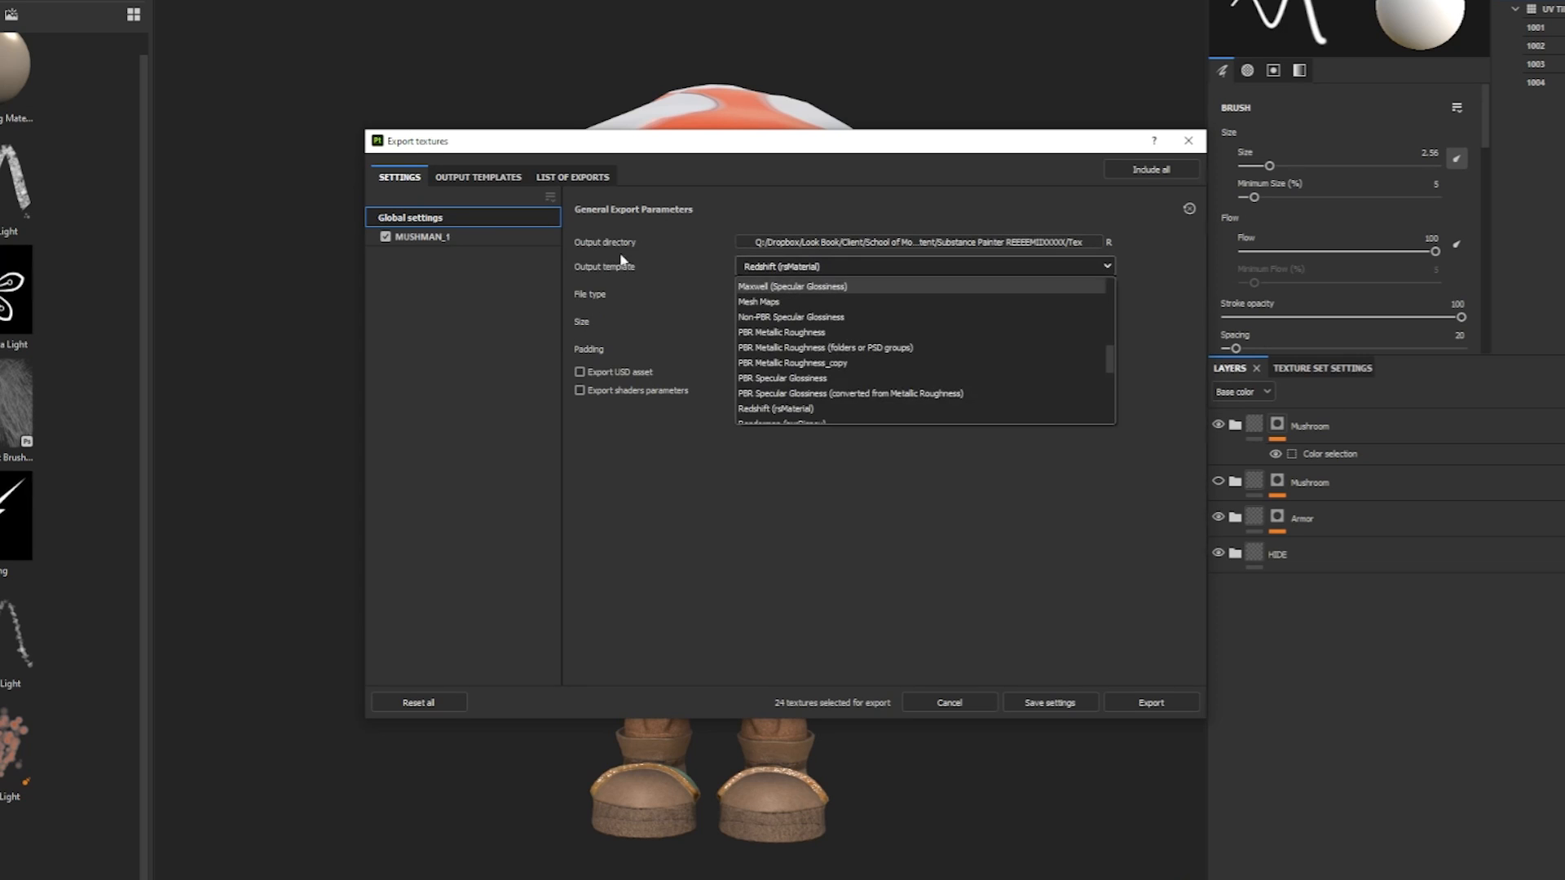
mouse_move(1110, 361)
left_mouse_down()
mouse_move(1112, 322)
mouse_move(1112, 365)
left_mouse_up()
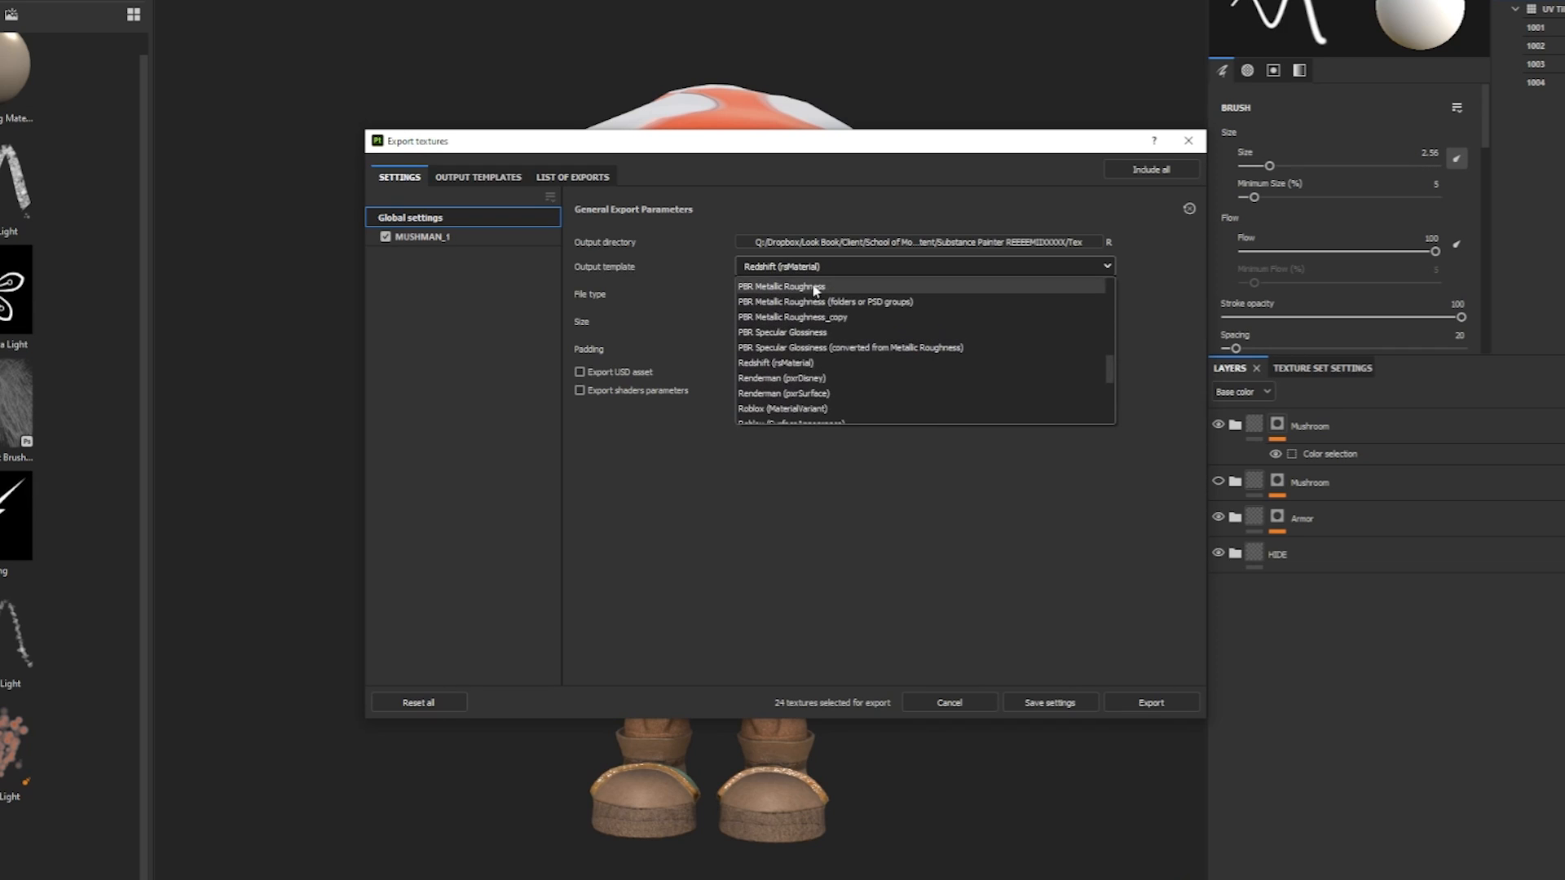
left_click_drag(1110, 364, 1111, 374)
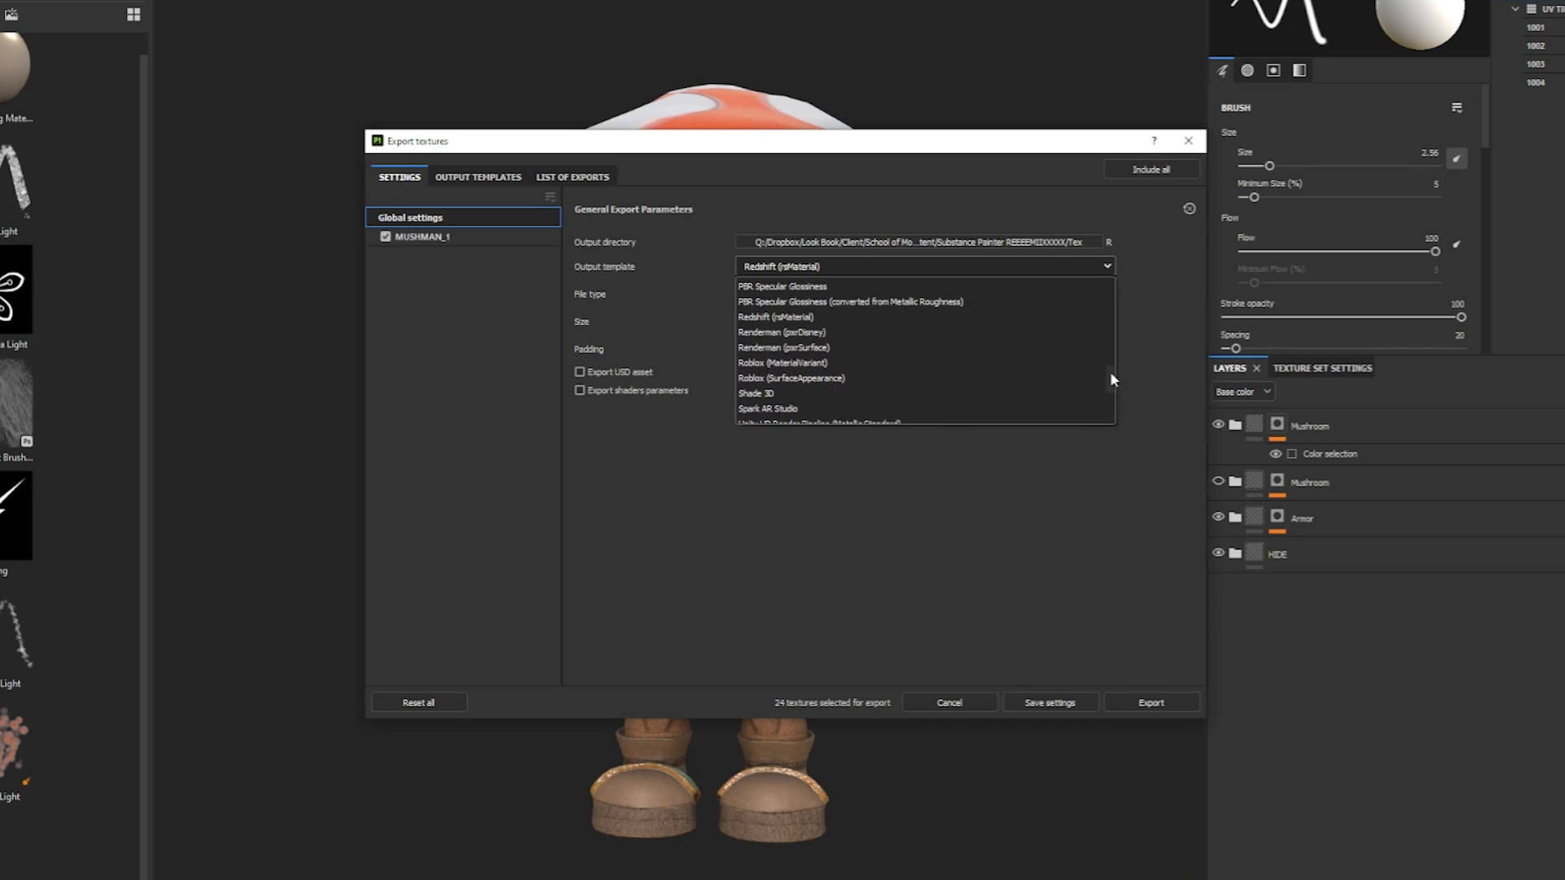
left_click(774, 318)
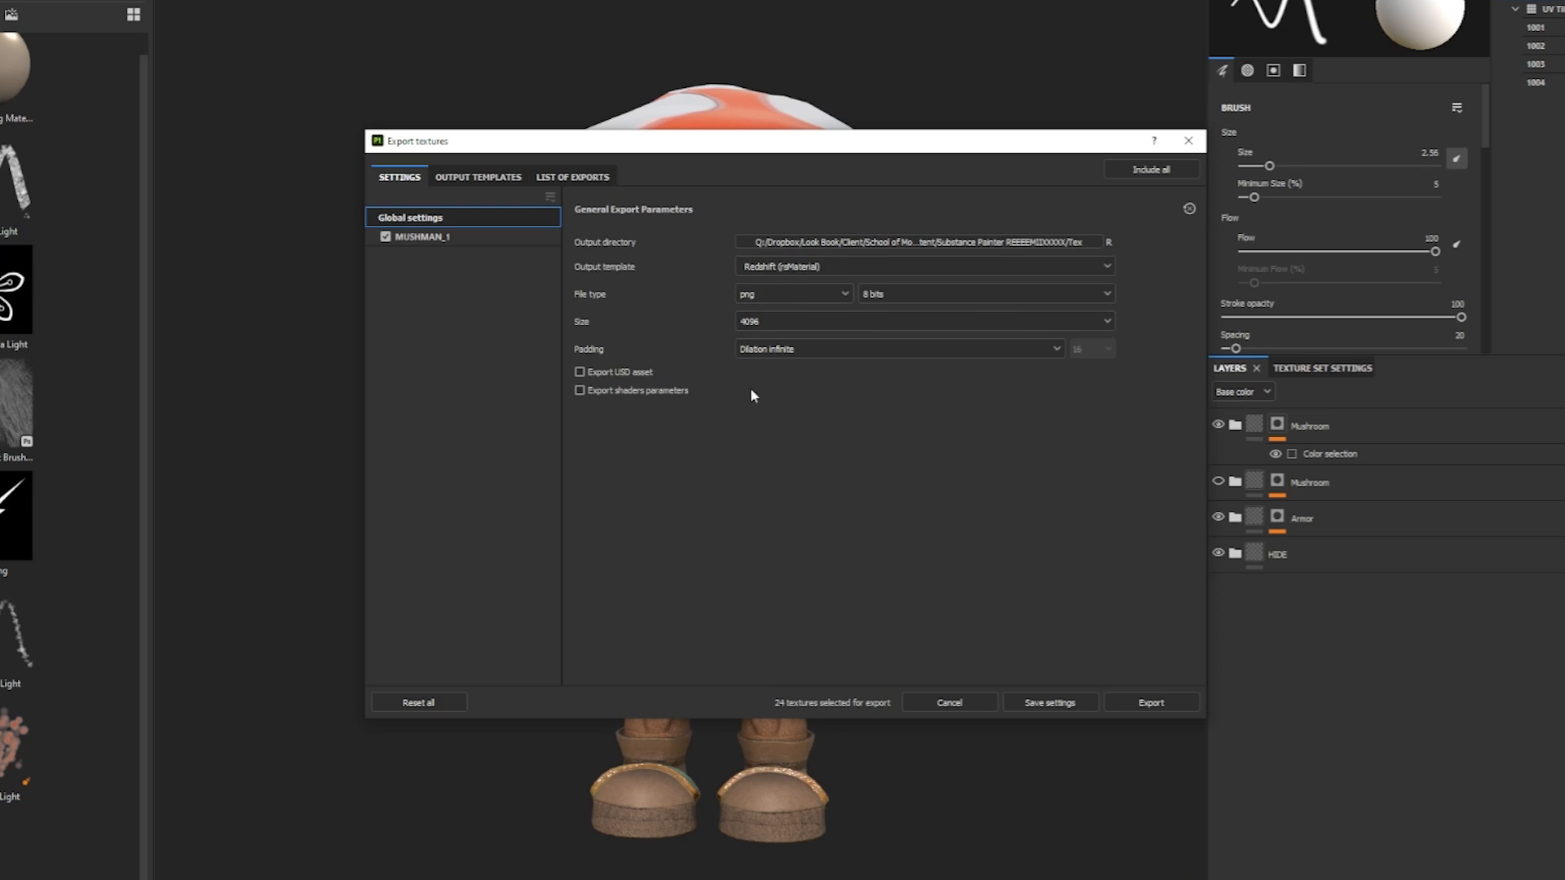
left_click(624, 375)
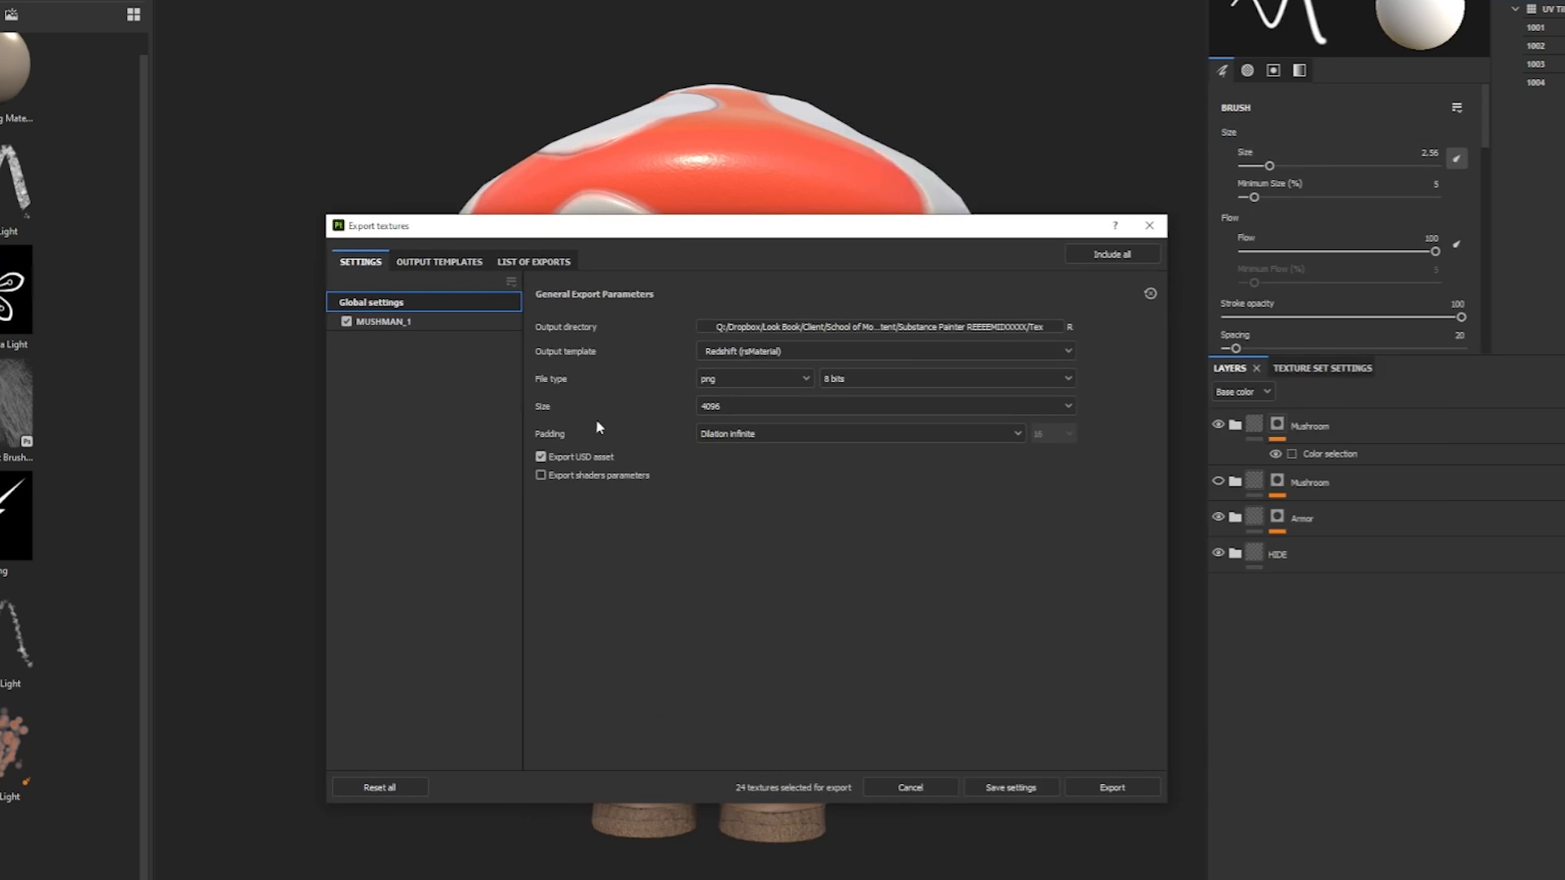
left_click_drag(653, 225, 1229, 121)
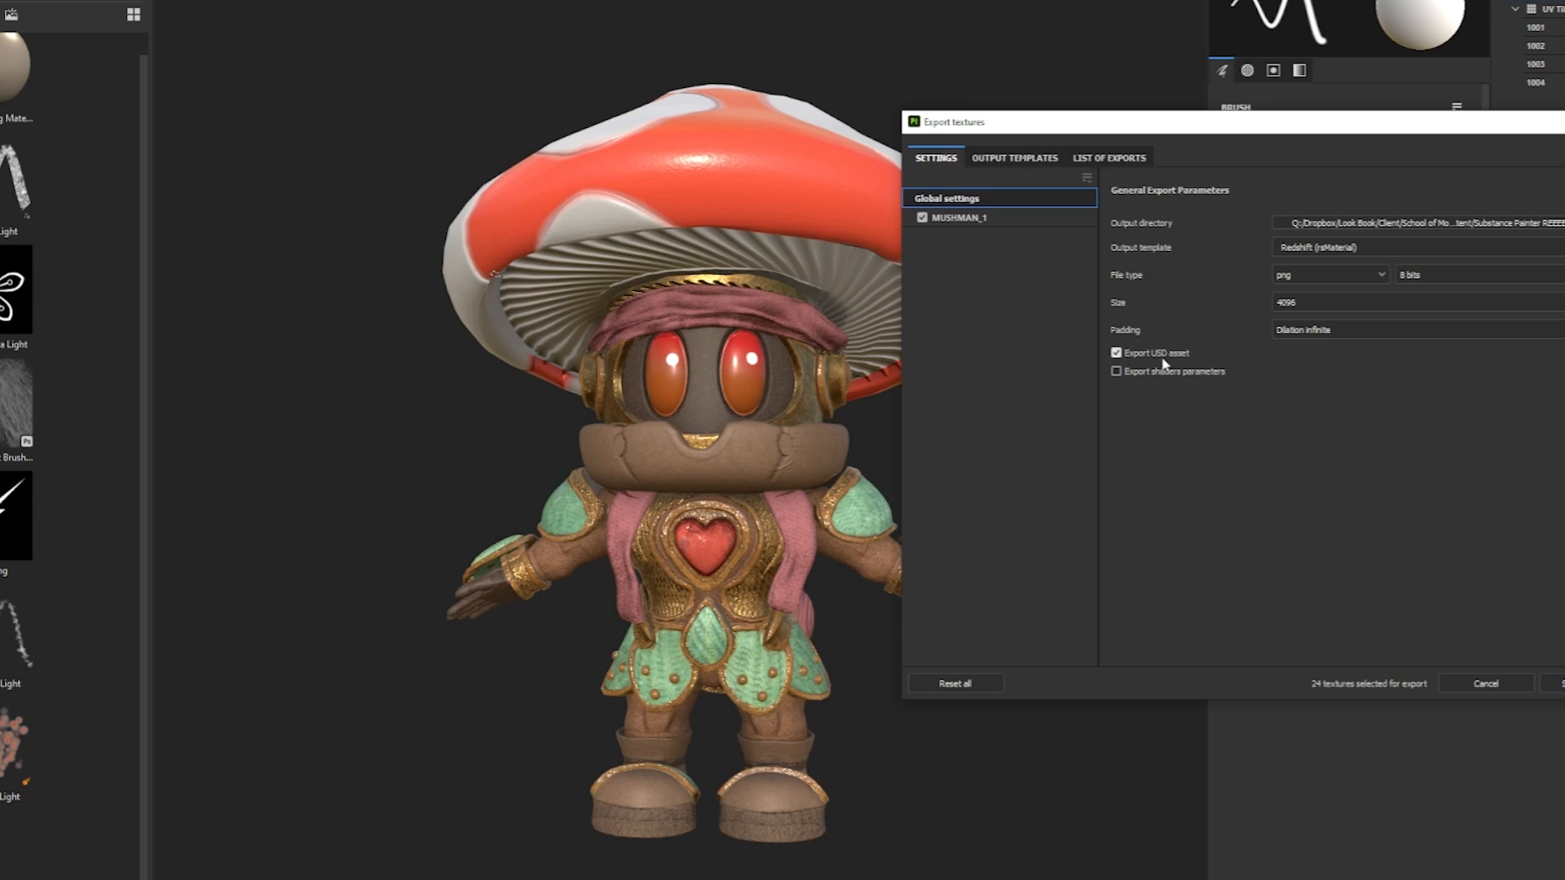
Move the export dialog fully into view and review the list of exports.
left_click_drag(1241, 130, 722, 121)
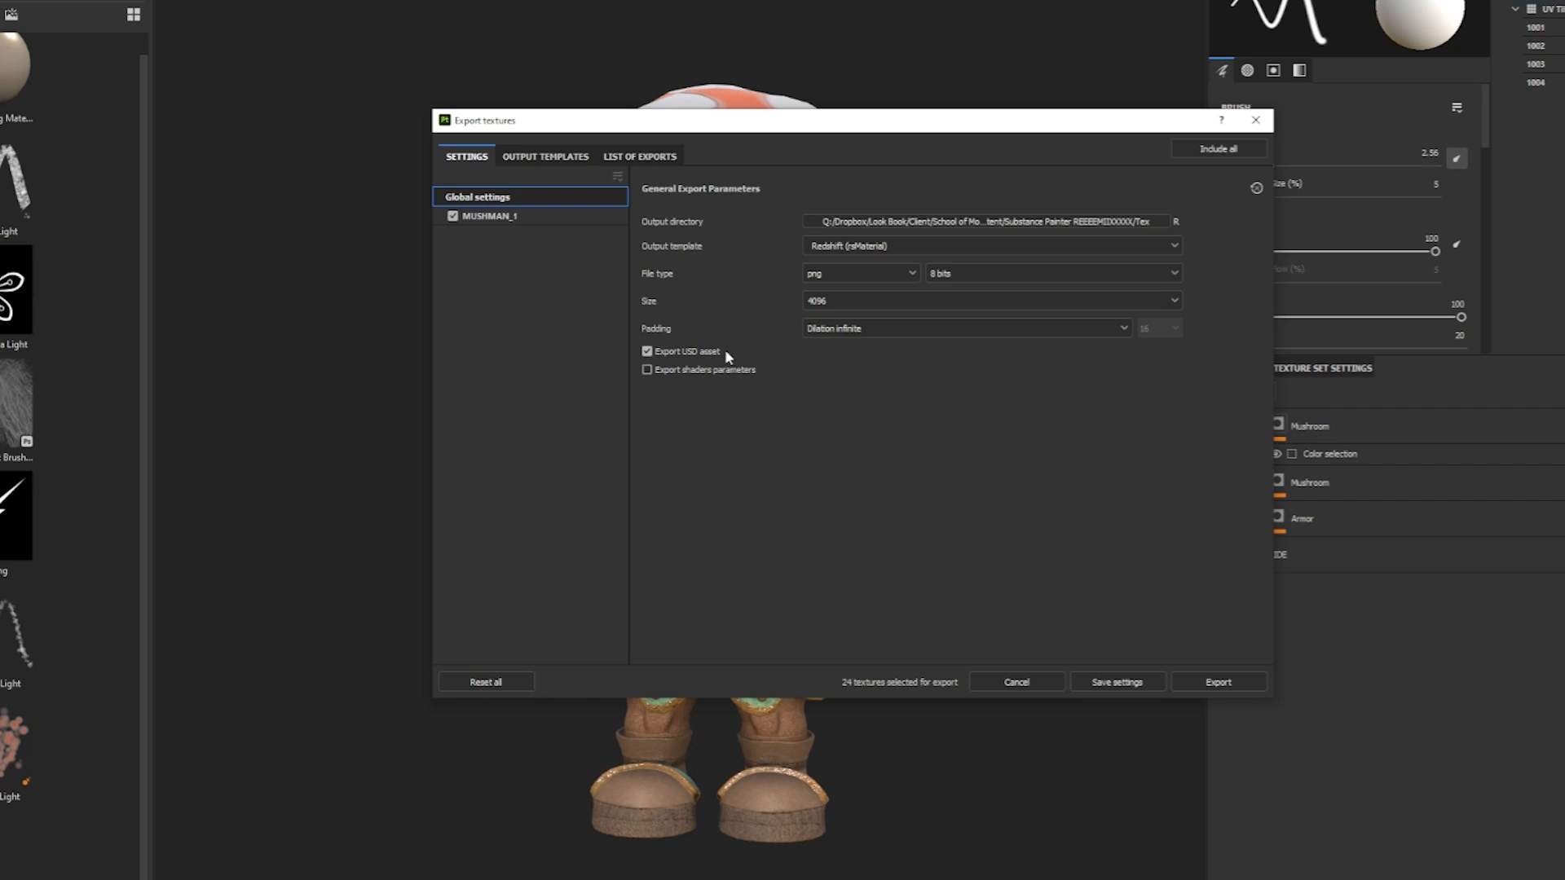
left_click(640, 156)
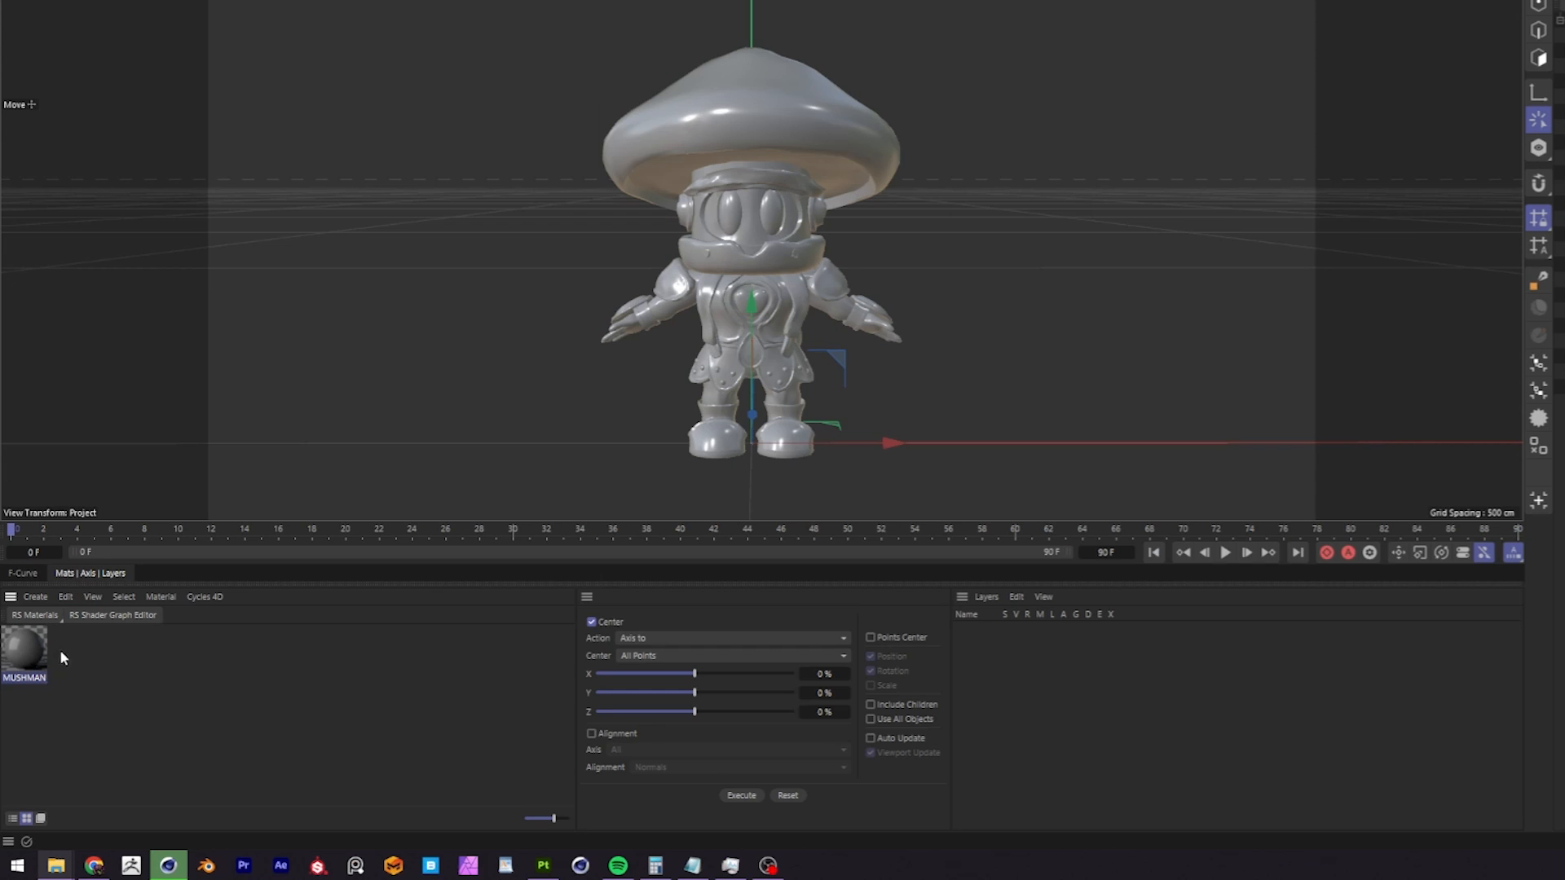
Switch to Cinema 4D, create a Redshift Standard material and rename it MUSHMAN_RS.
left_click(26, 669)
mouse_move(85, 625)
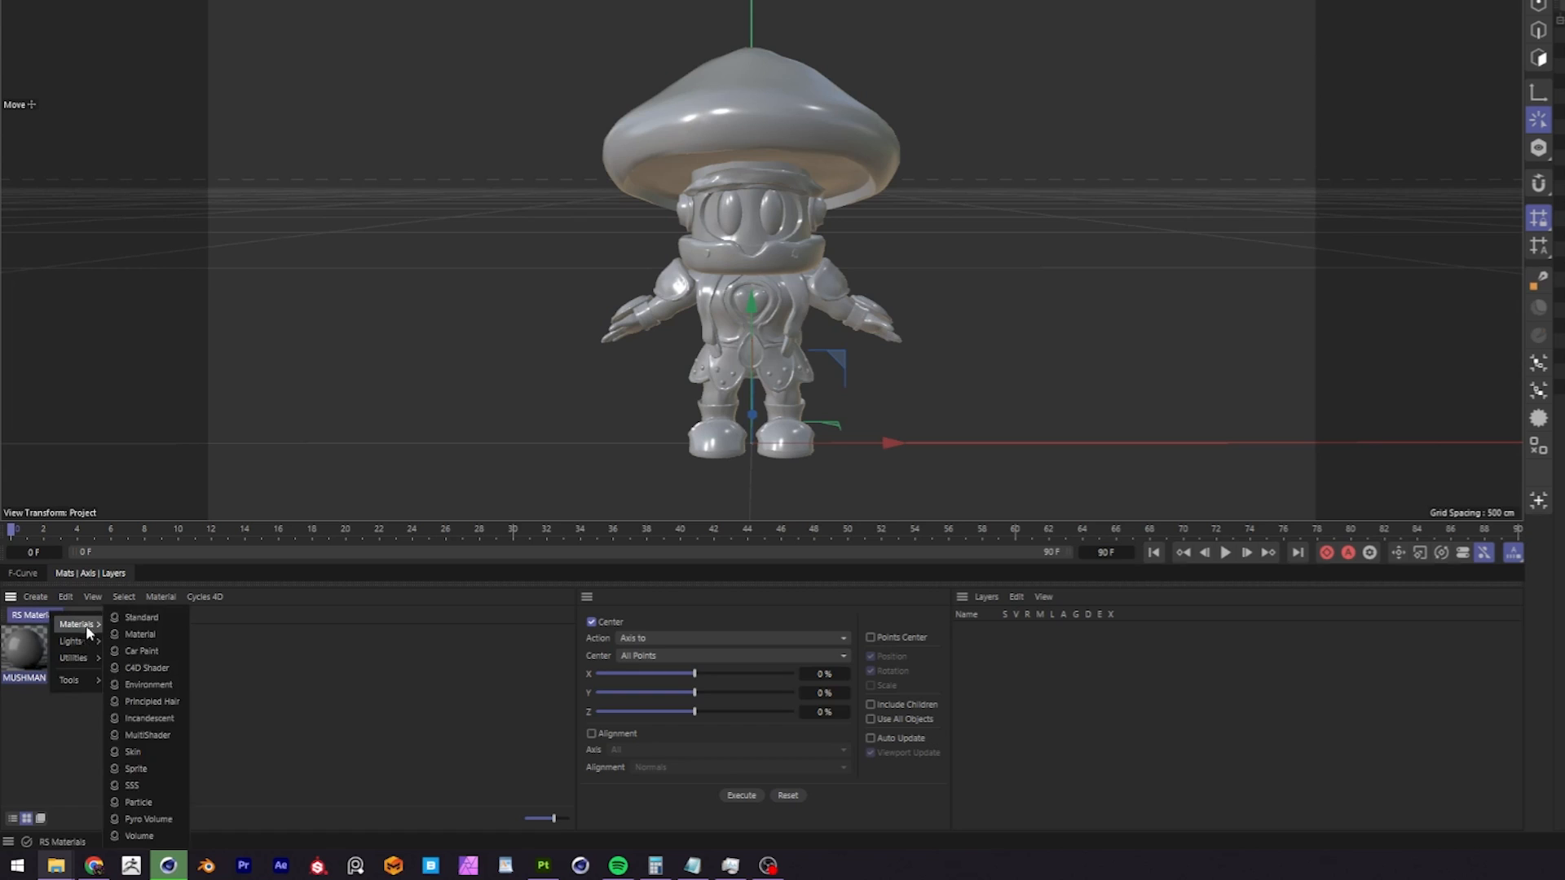
left_click(137, 624)
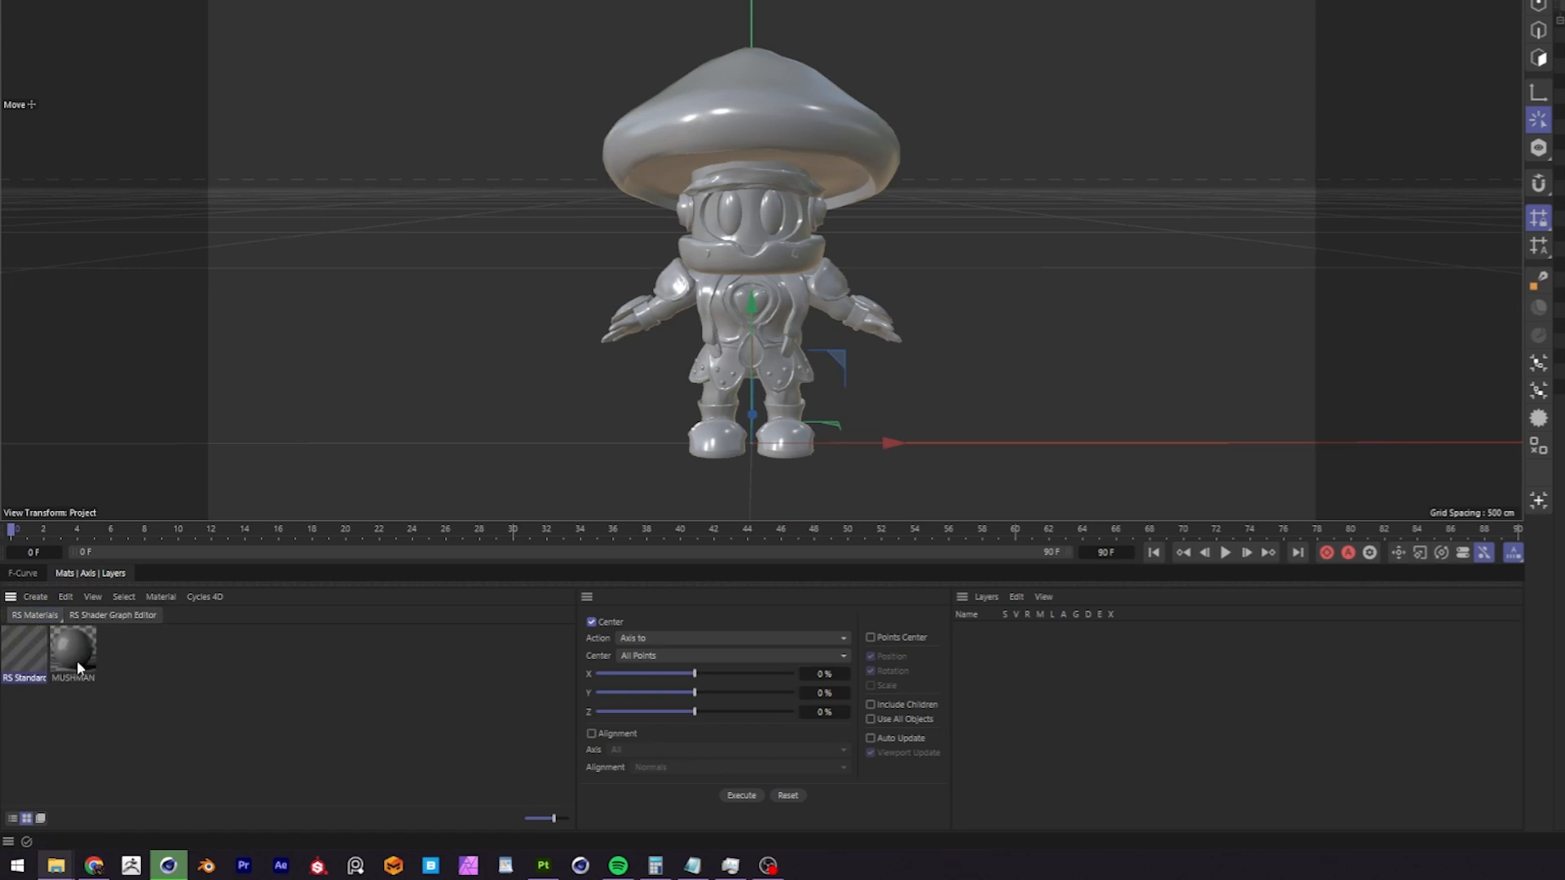
double_click(38, 675)
type("MUS")
type("HMAN")
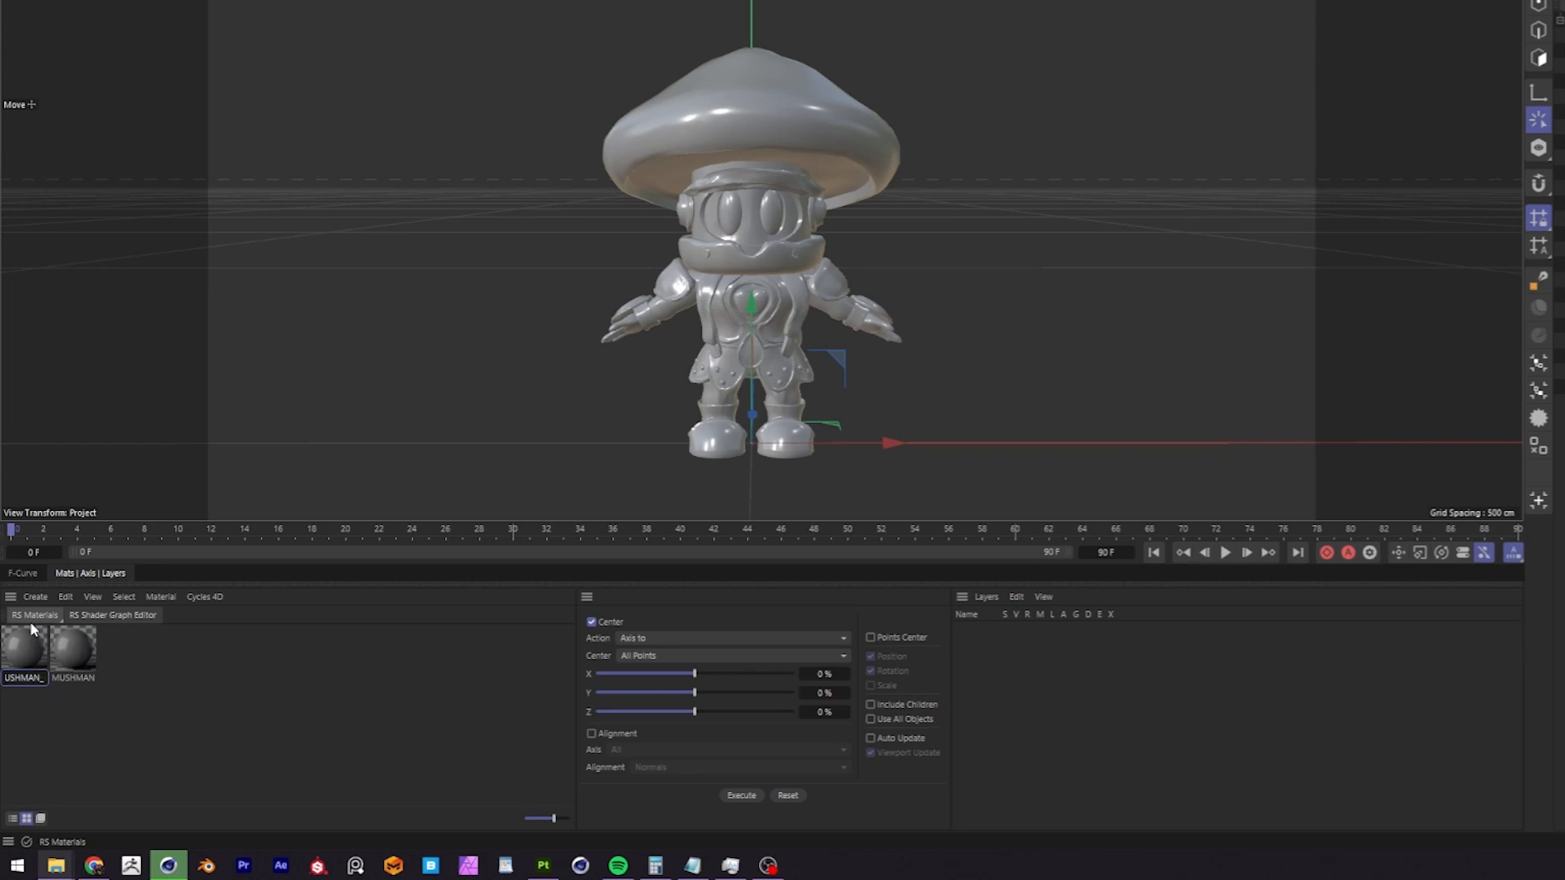
key("Return")
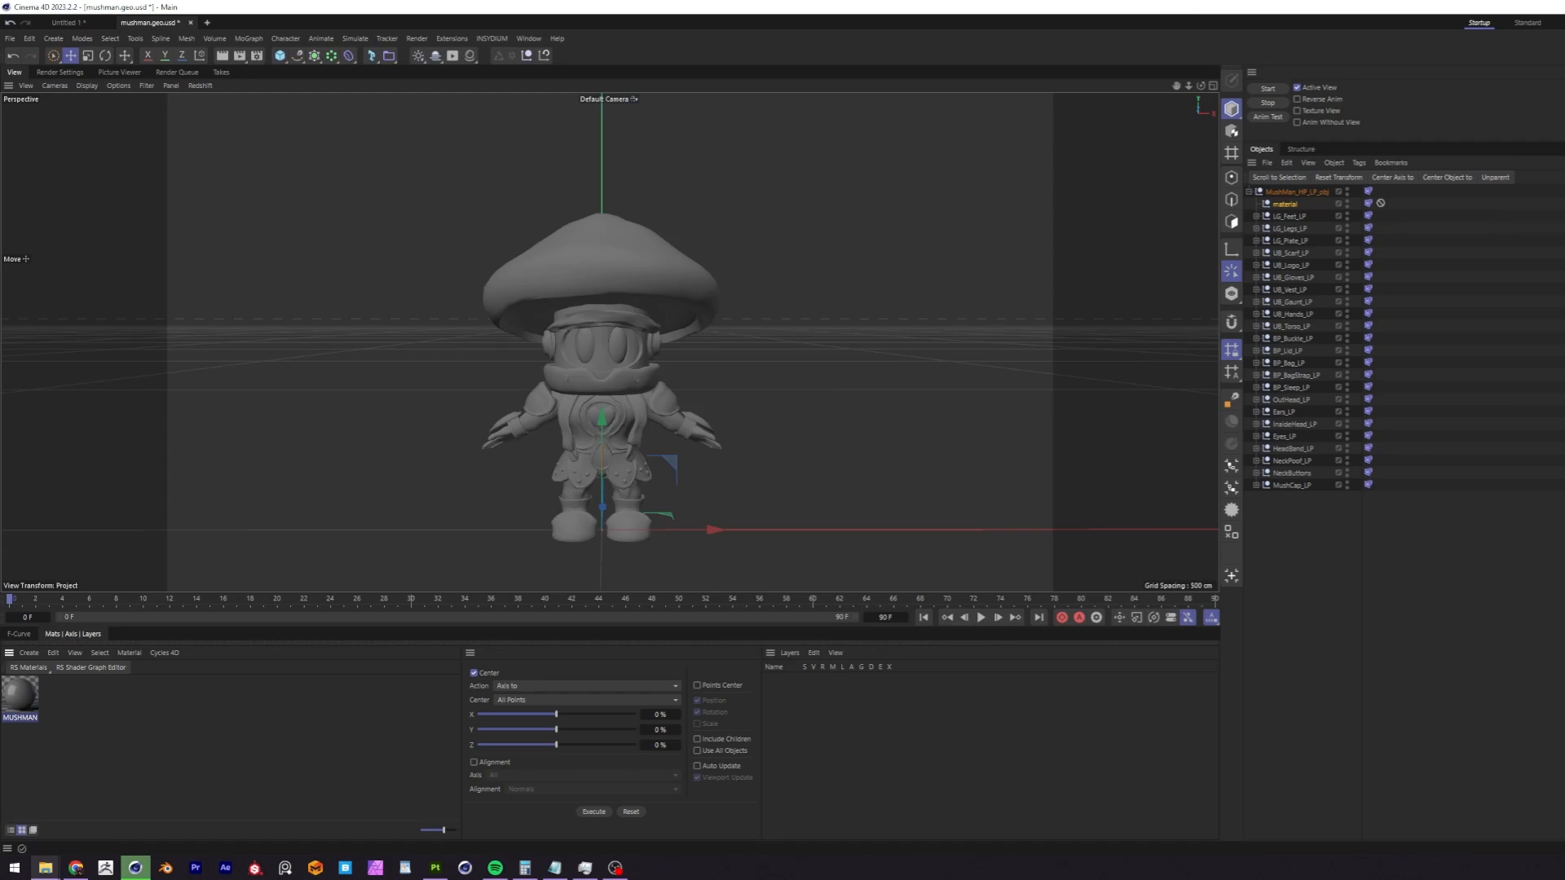
Open the shader graph of MUSHMAN_RS and arrange its window and the material nodes to leave working space.
double_click(24, 652)
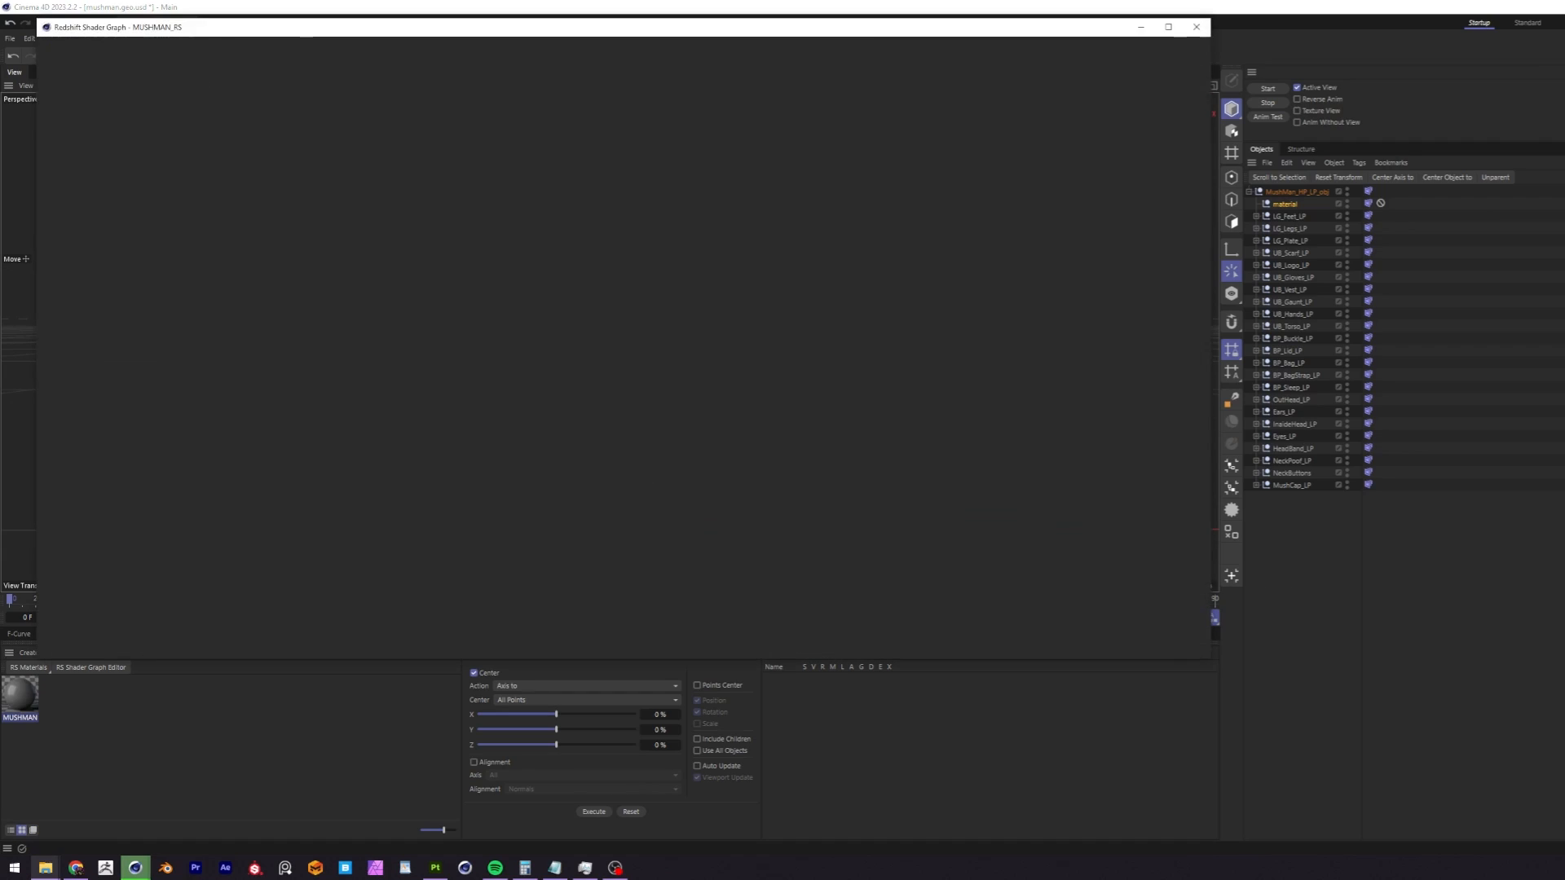
left_click_drag(595, 31, 1107, 92)
left_click_drag(995, 278, 1062, 286)
Switch to the _EXPORT folder, open mushman_textures in Details view and widen the Name column to show full file names.
mouse_move(44, 872)
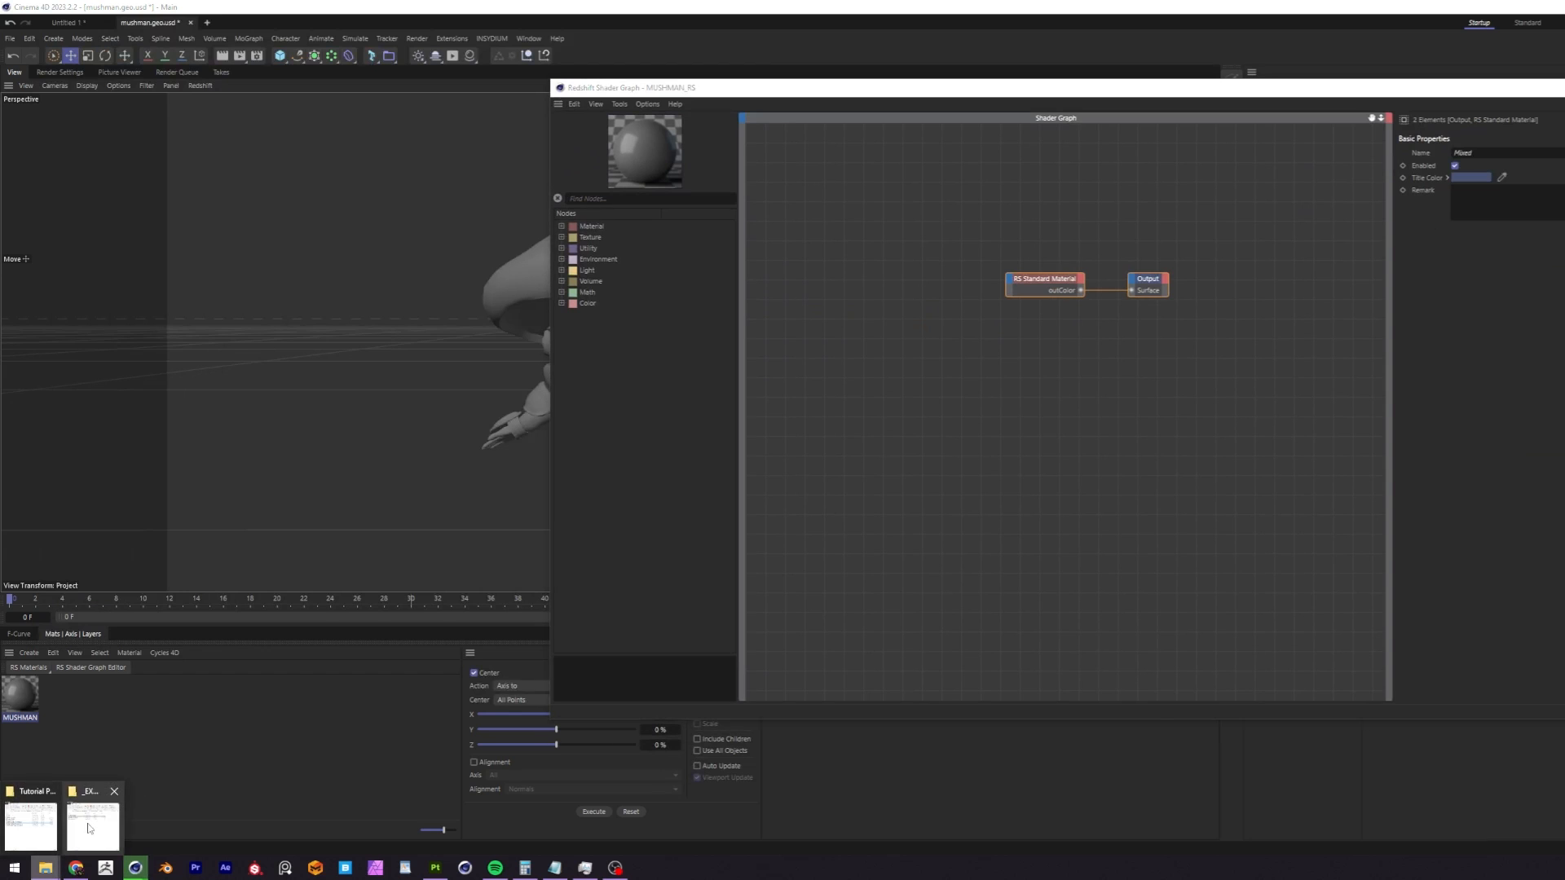
left_click(91, 831)
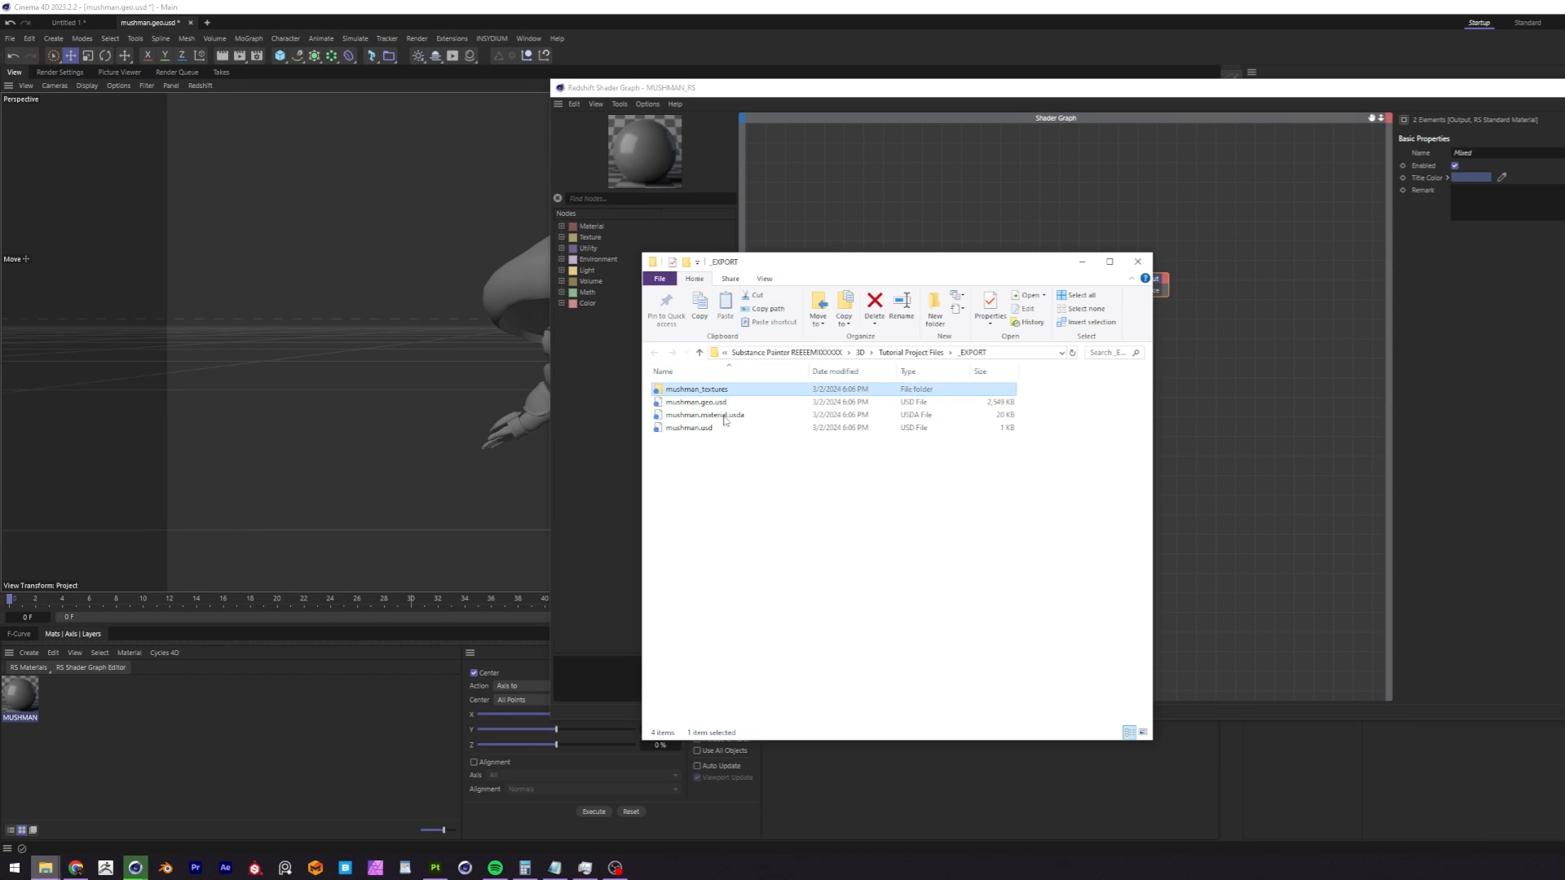
mouse_move(1163, 643)
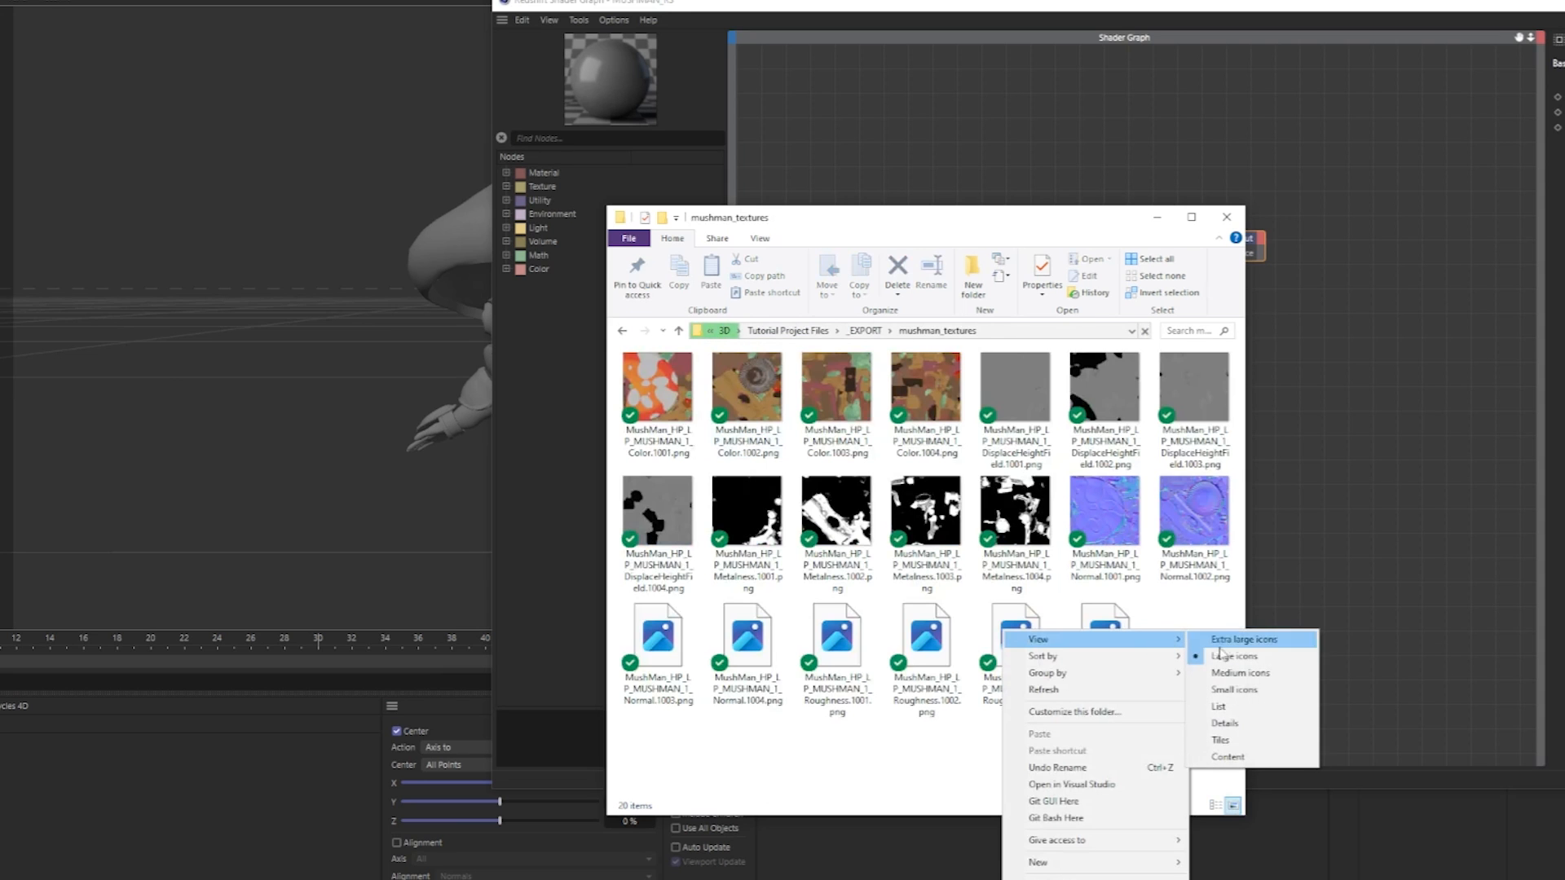
left_click(1224, 723)
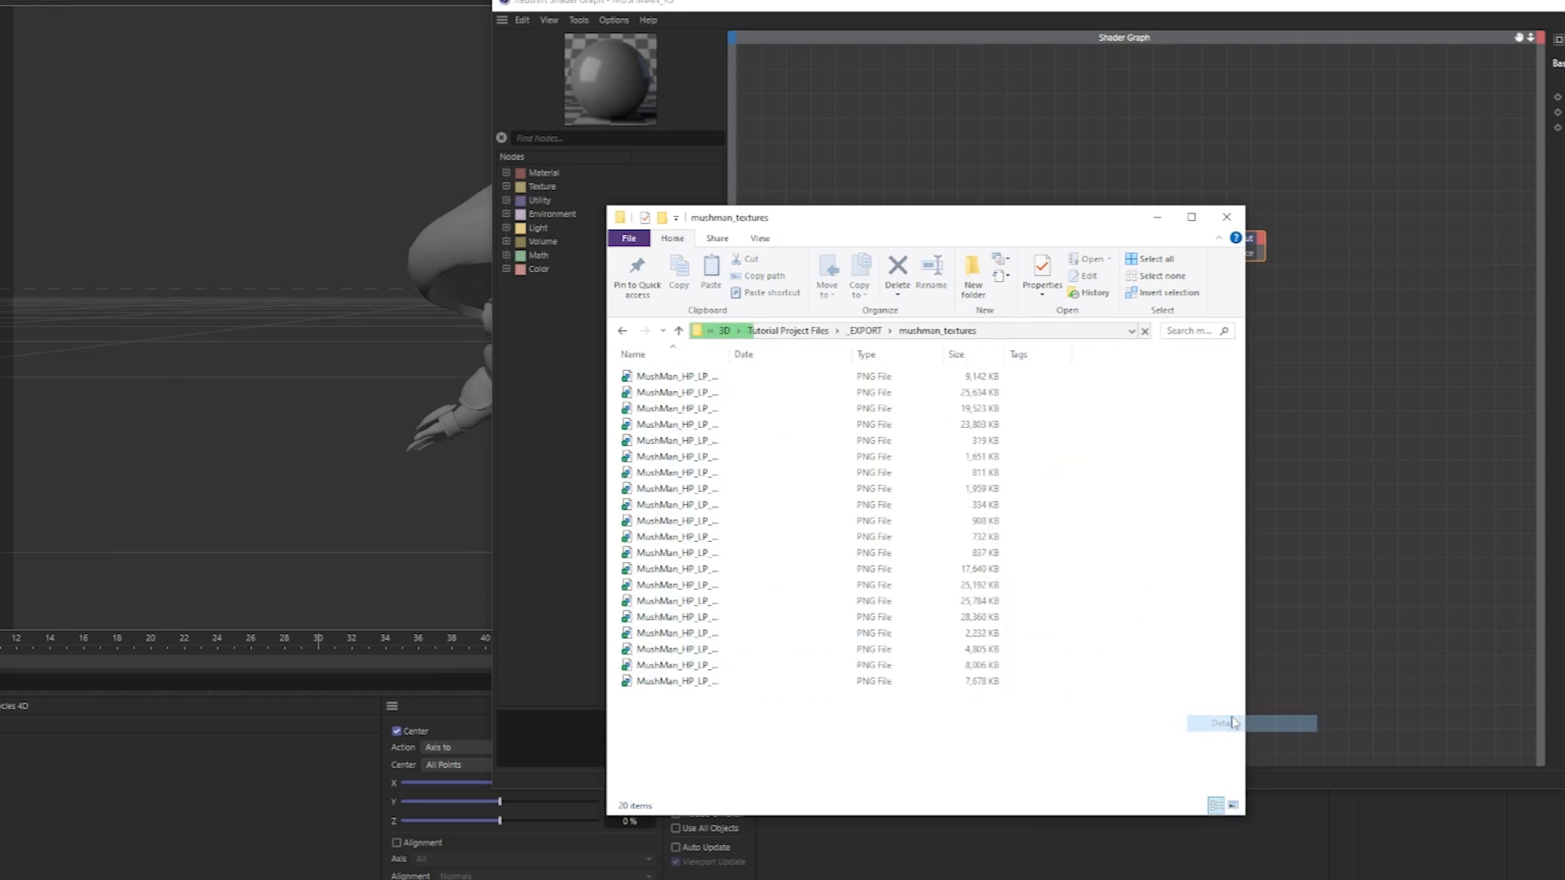
left_click_drag(729, 354, 884, 363)
Bring the 1001 Color, DisplaceHeightField, Metalness, Normal and Roughness PNG files from mushman_textures into the shader graph as texture nodes.
left_click(798, 379)
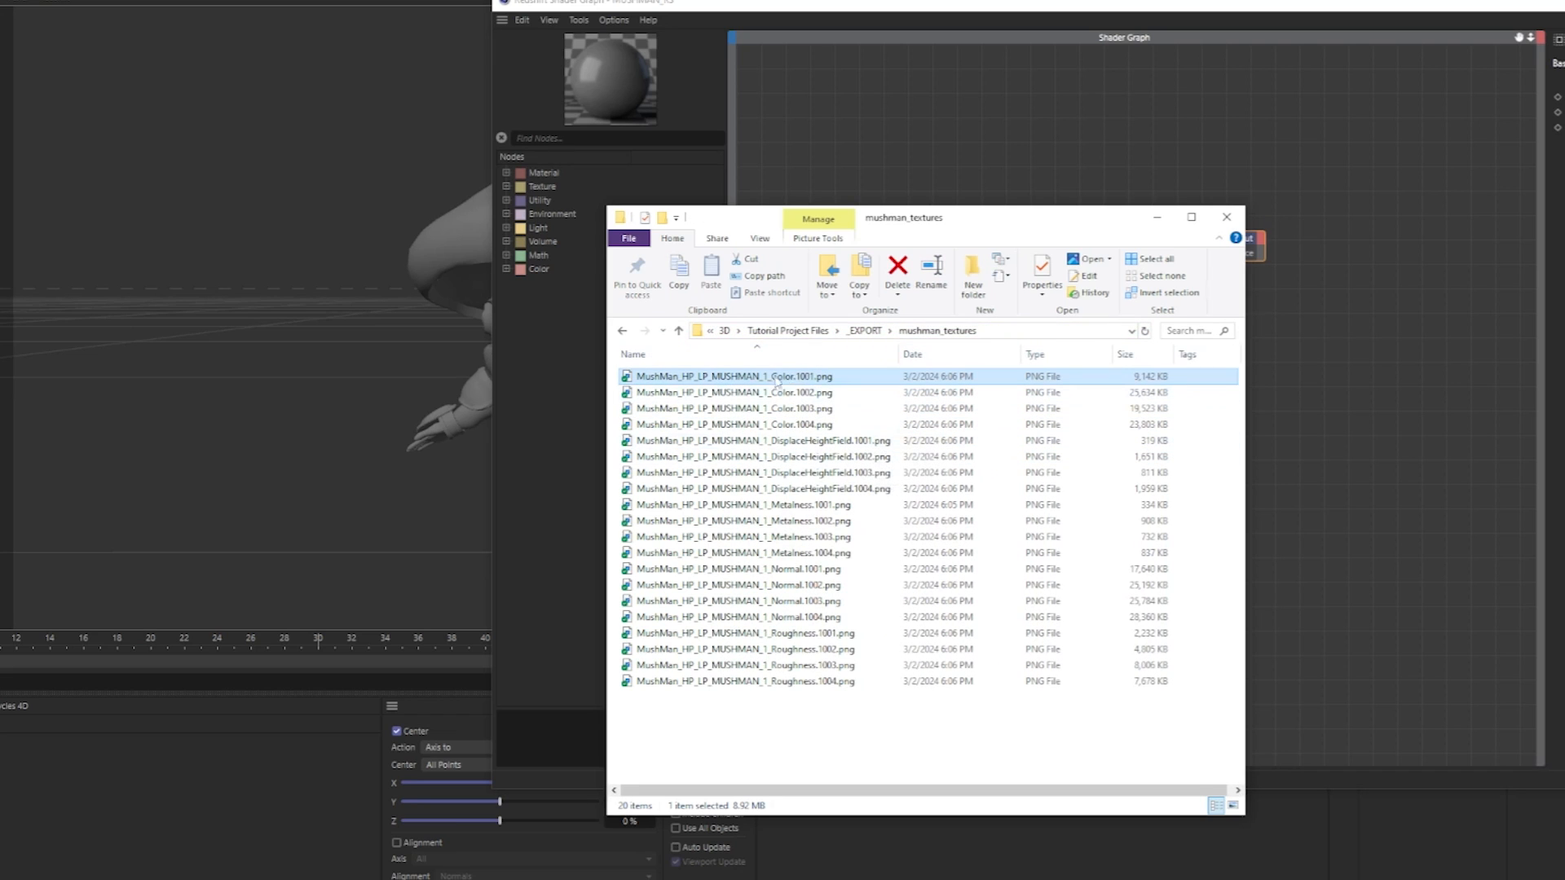
left_click(854, 441, "ctrl")
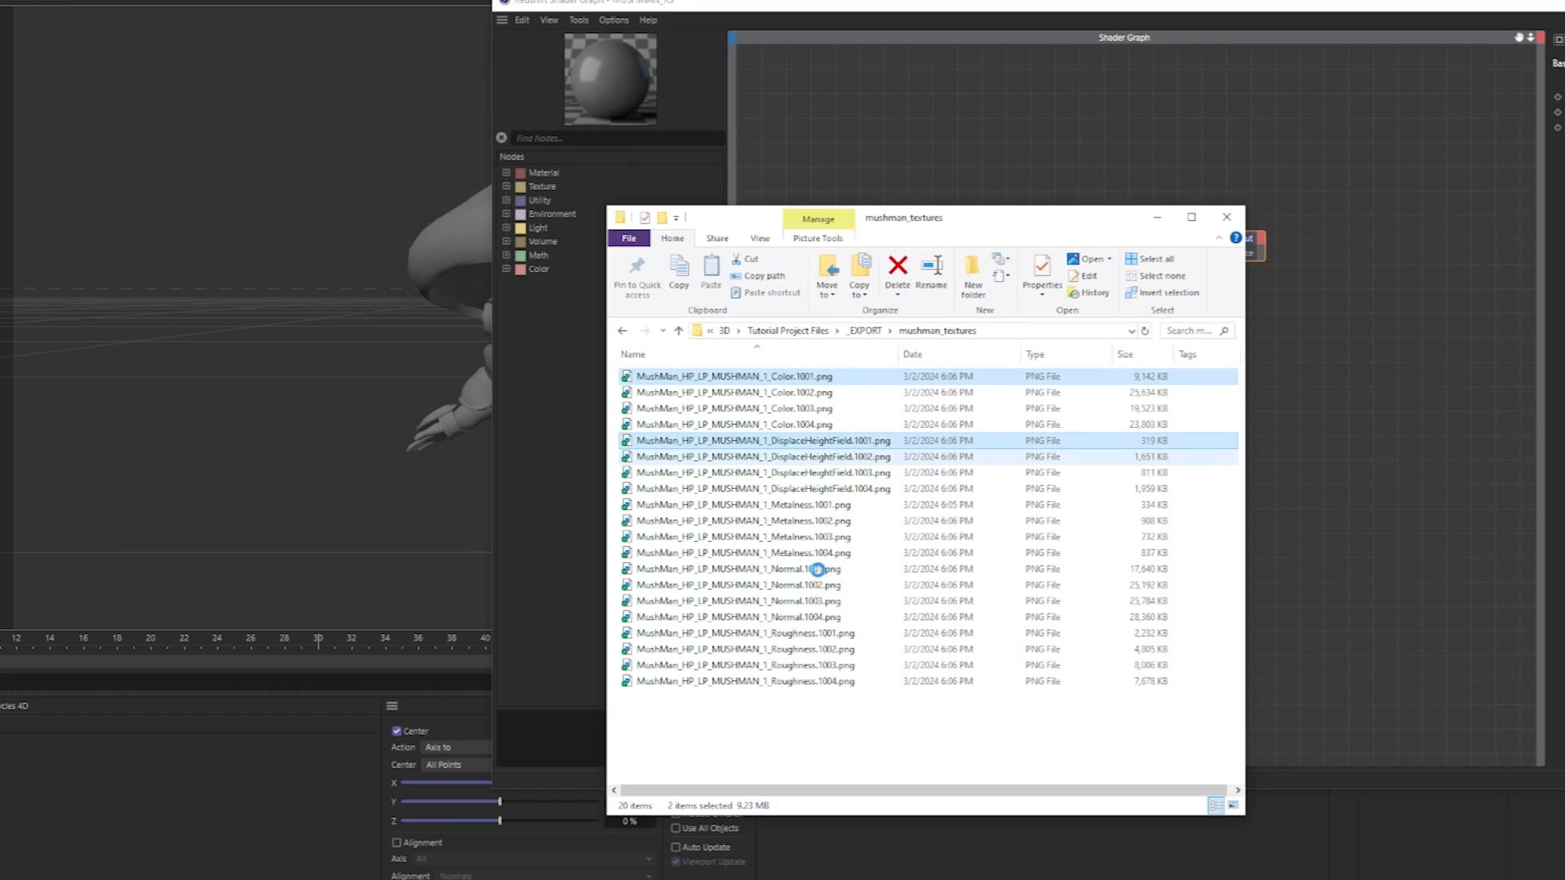
left_click(813, 639, "ctrl")
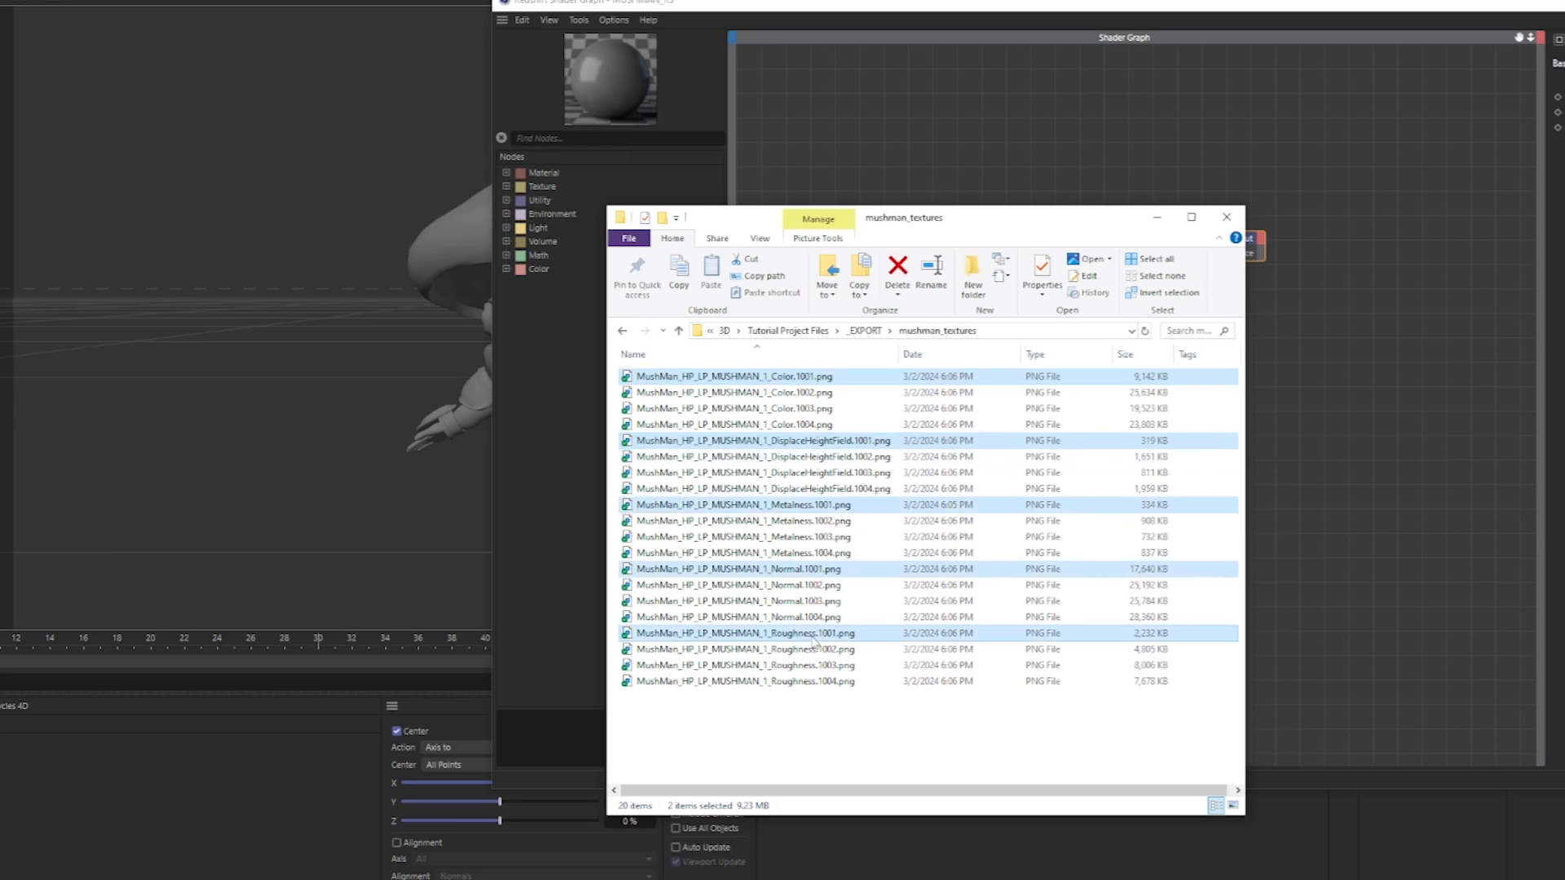
left_click_drag(813, 639, 852, 167)
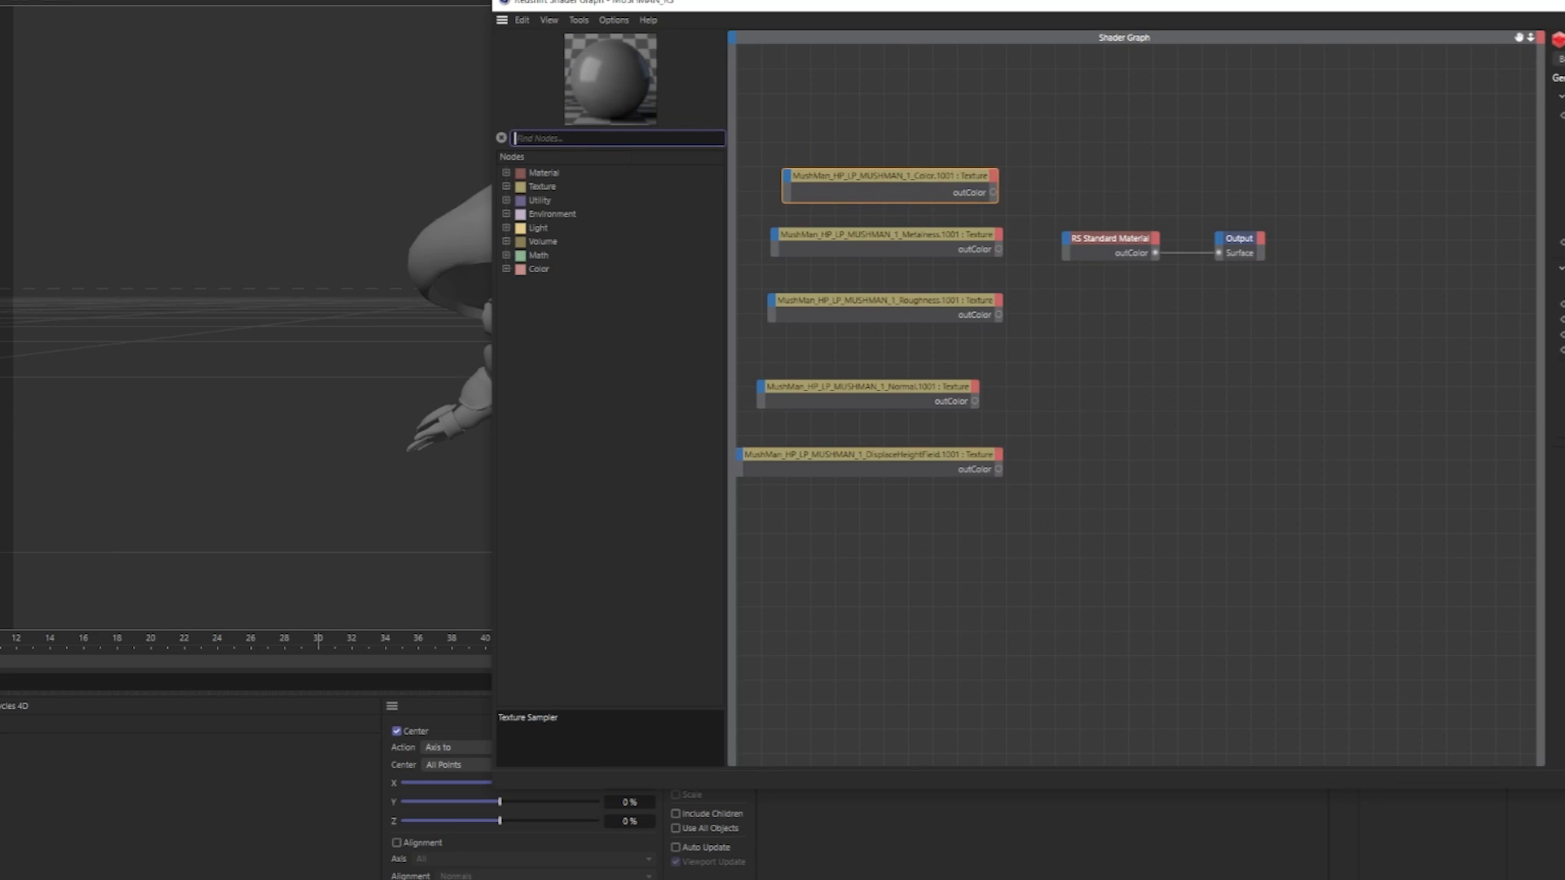
Add a Bump Map node and a Displacement node beside the Normal and DisplaceHeightField textures.
type("bump")
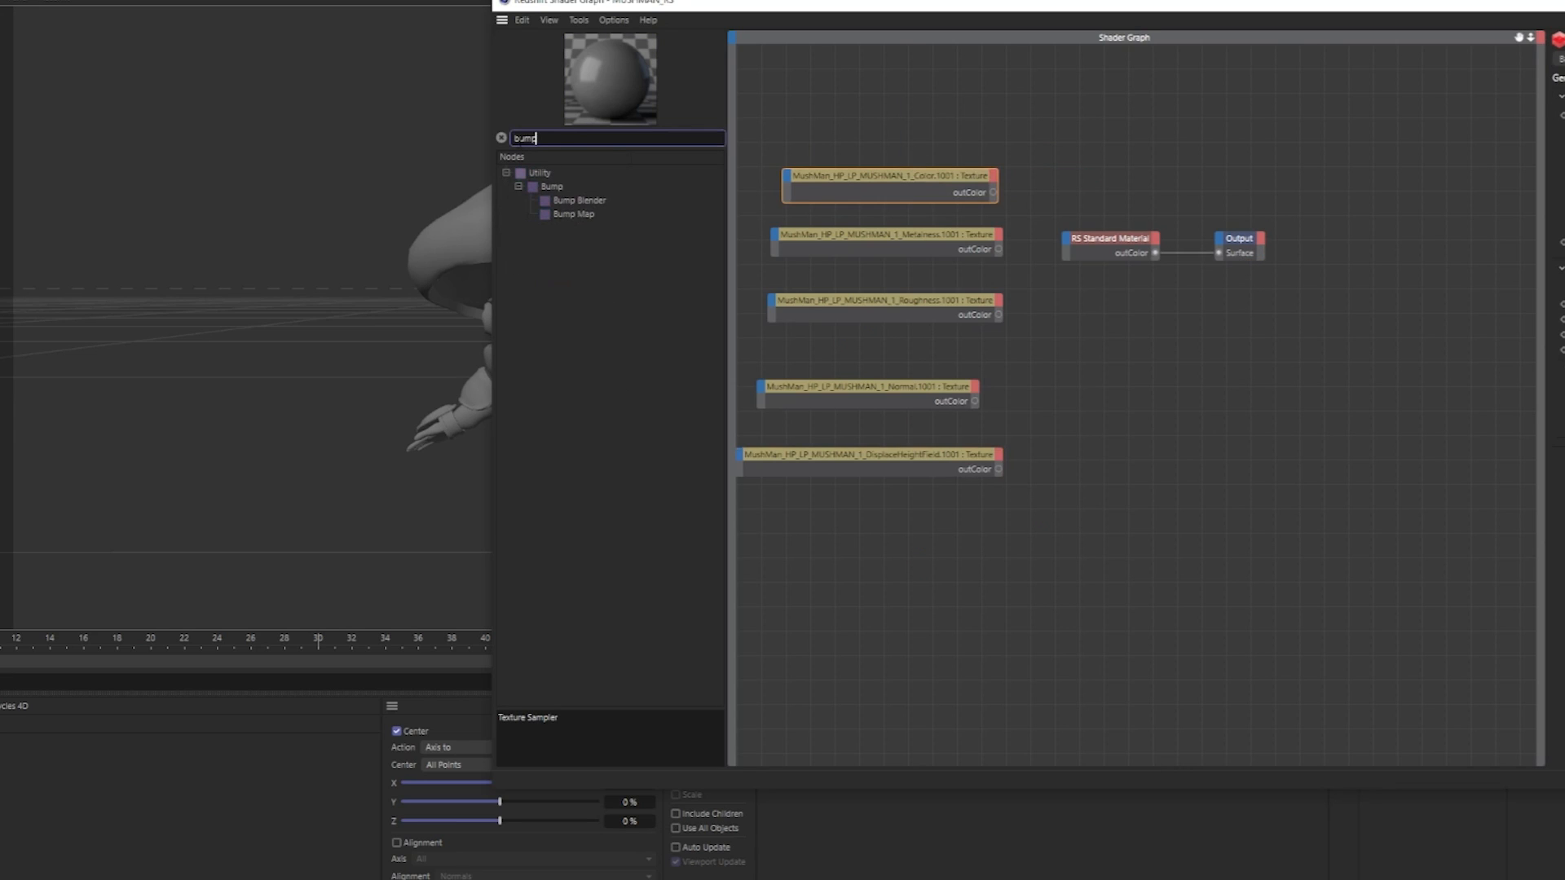
double_click(573, 214)
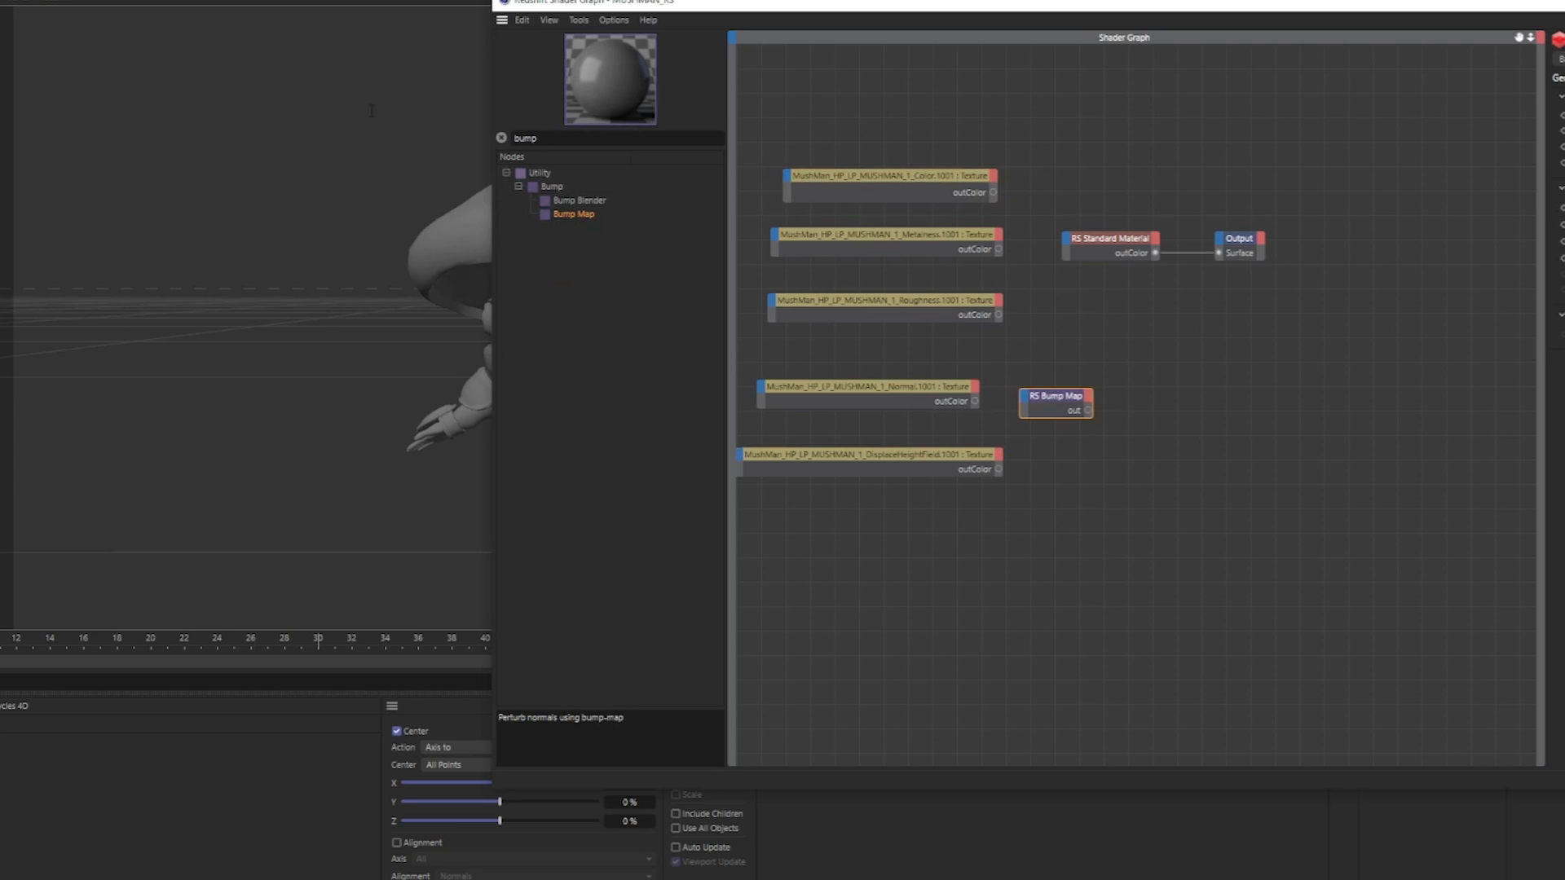
left_click_drag(371, 111, 369, 110)
type("sp")
left_click_drag(578, 228, 1063, 481)
Connect the Normal texture to the bump map's Texture Input and the DisplaceHeightField texture to the displacement node's Texture TexMap.
left_click_drag(974, 401, 1030, 405)
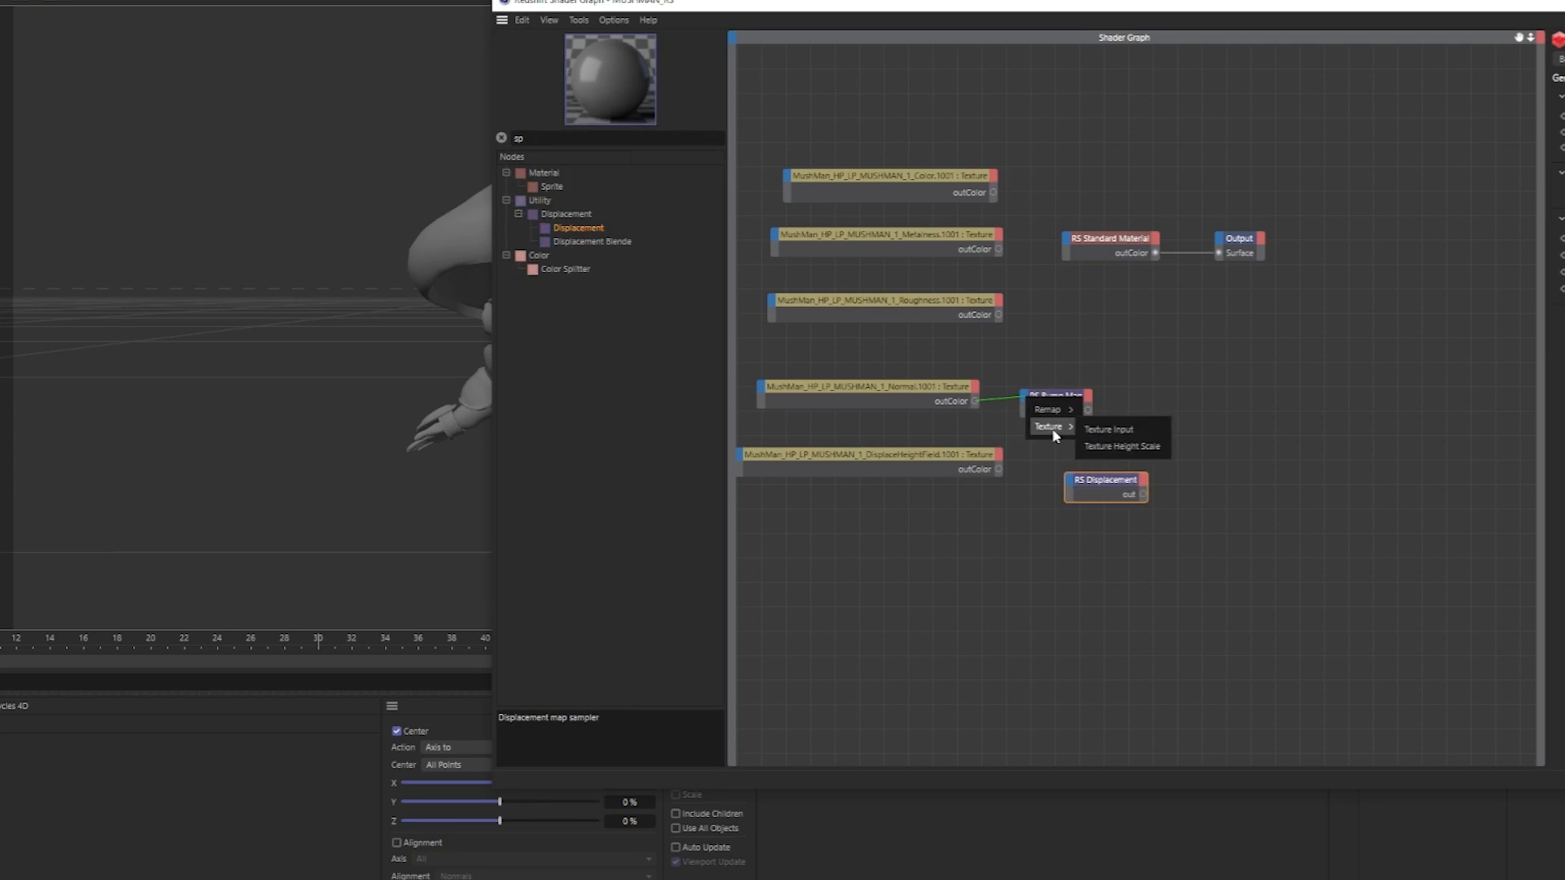
left_click(1096, 440)
left_click_drag(999, 469, 1068, 477)
mouse_move(1128, 511)
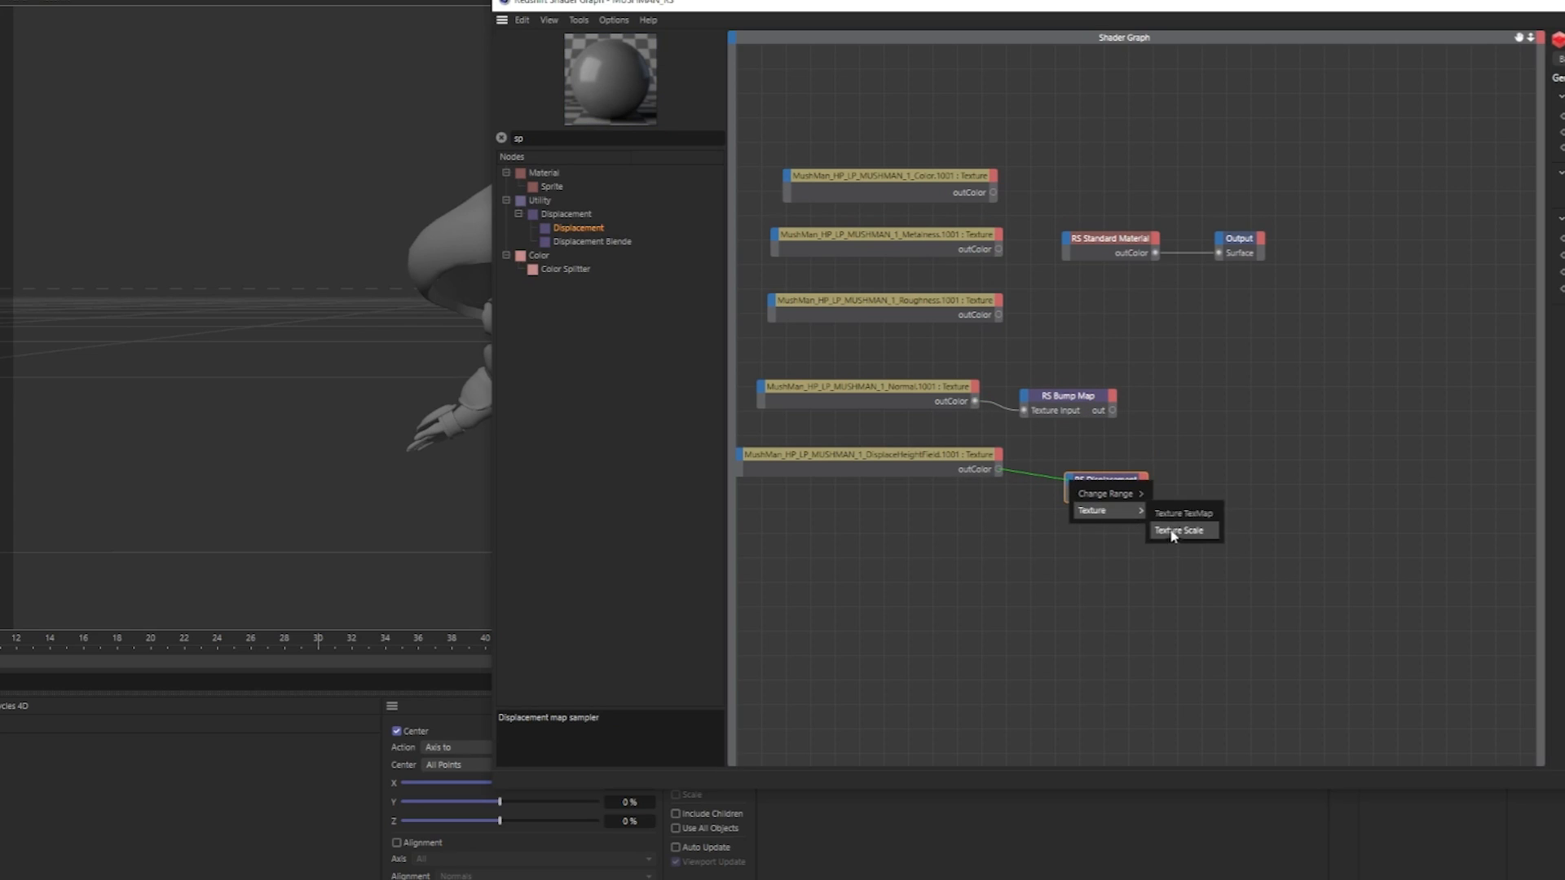
left_click(1182, 513)
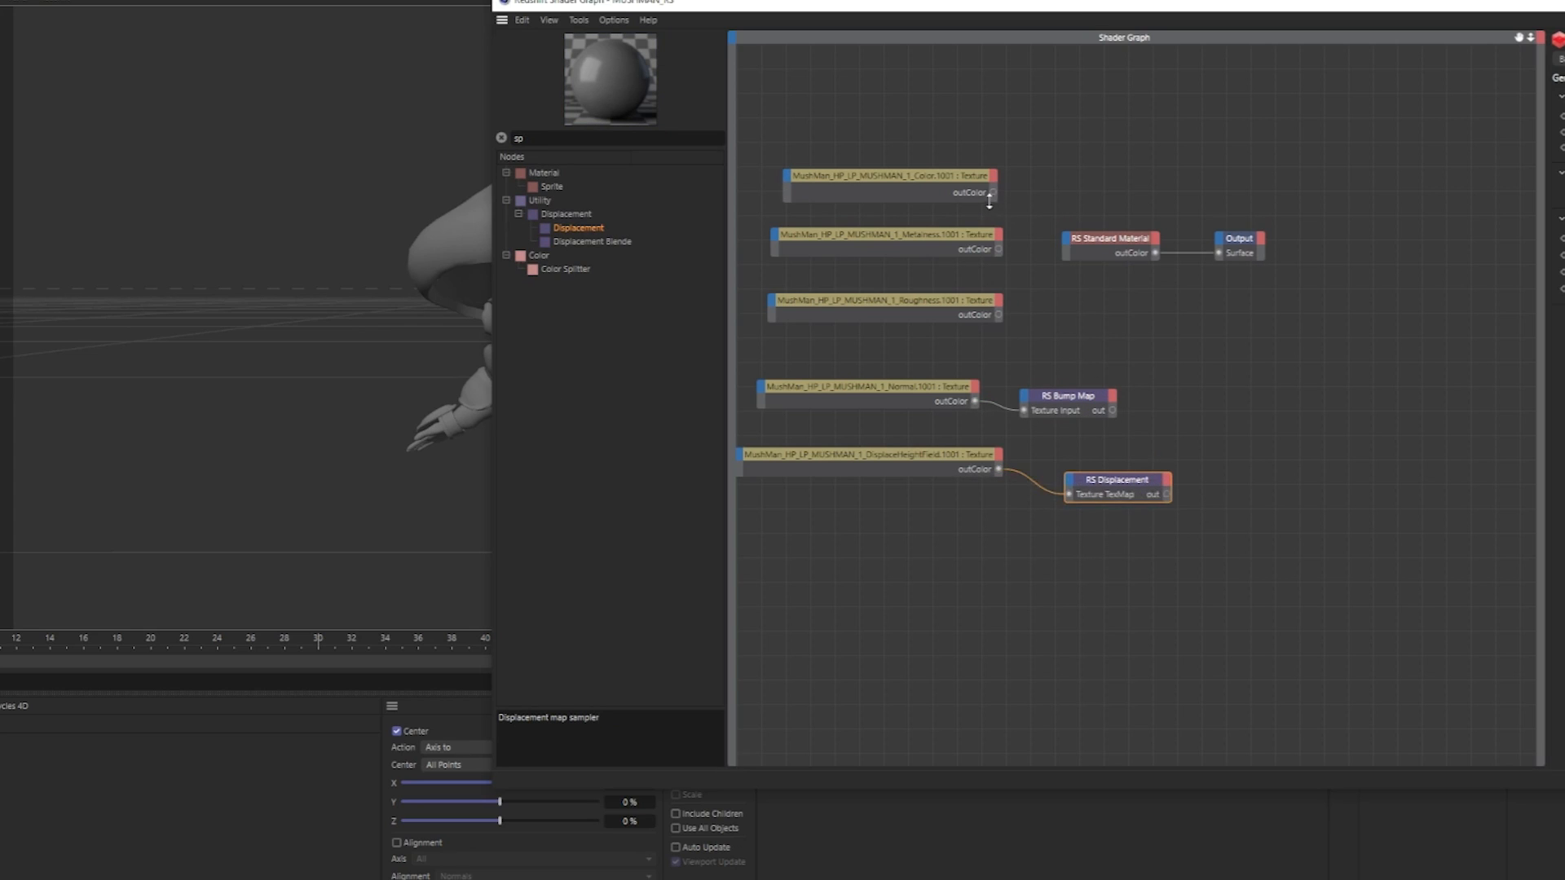
Connect the Color, Metalness and Roughness textures to the standard material's Base Color, Base Metalness and Reflection Roughness inputs respectively.
left_click_drag(994, 194, 1068, 245)
left_click(1222, 279)
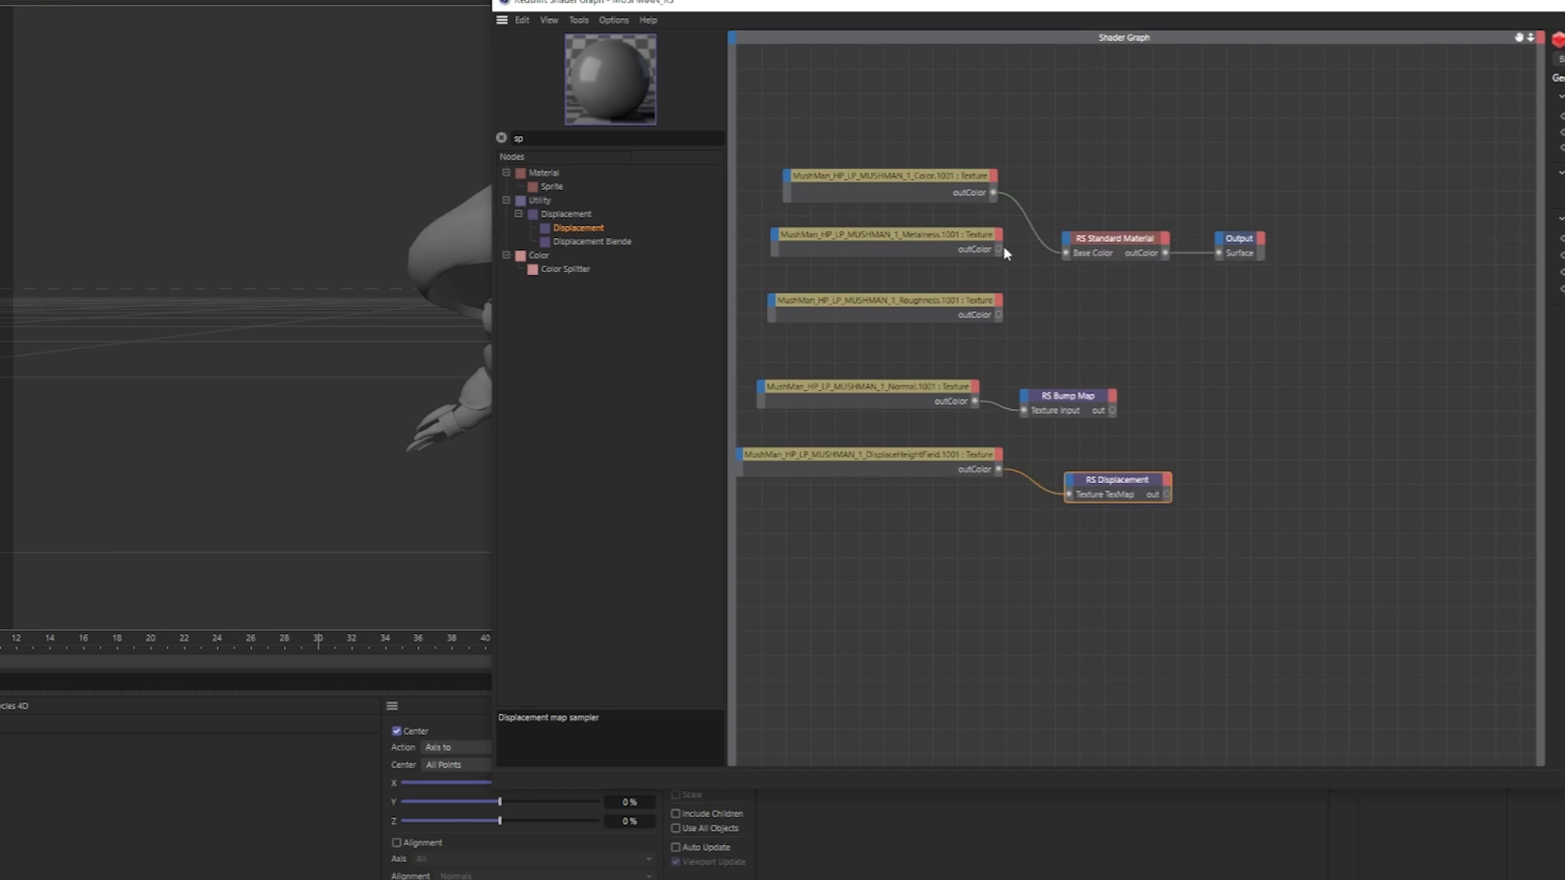
left_click_drag(997, 248, 1068, 246)
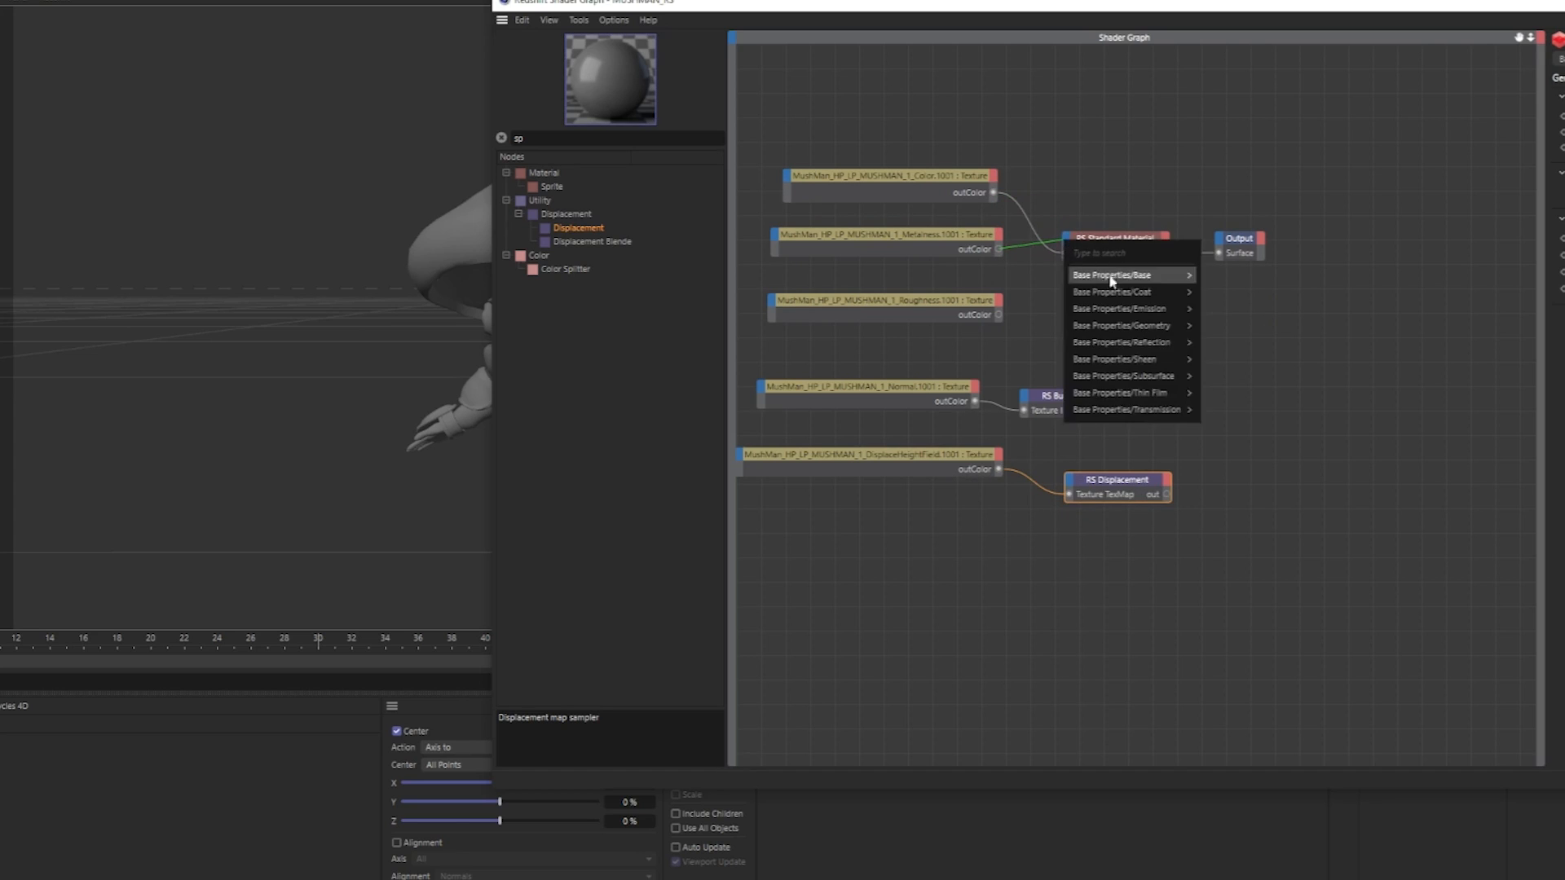
mouse_move(1098, 278)
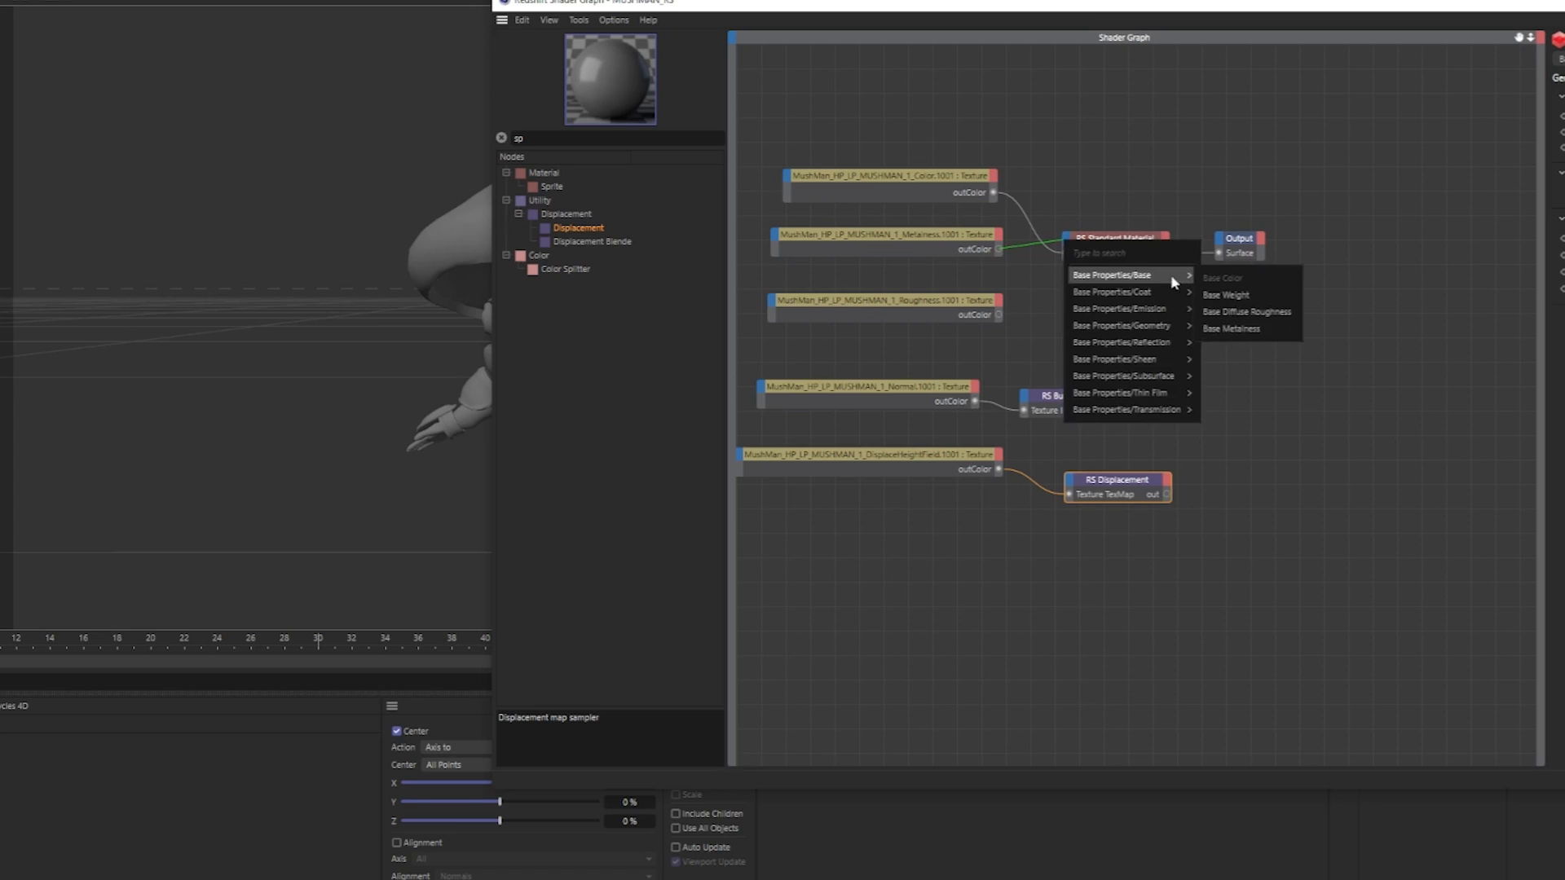
left_click(1231, 330)
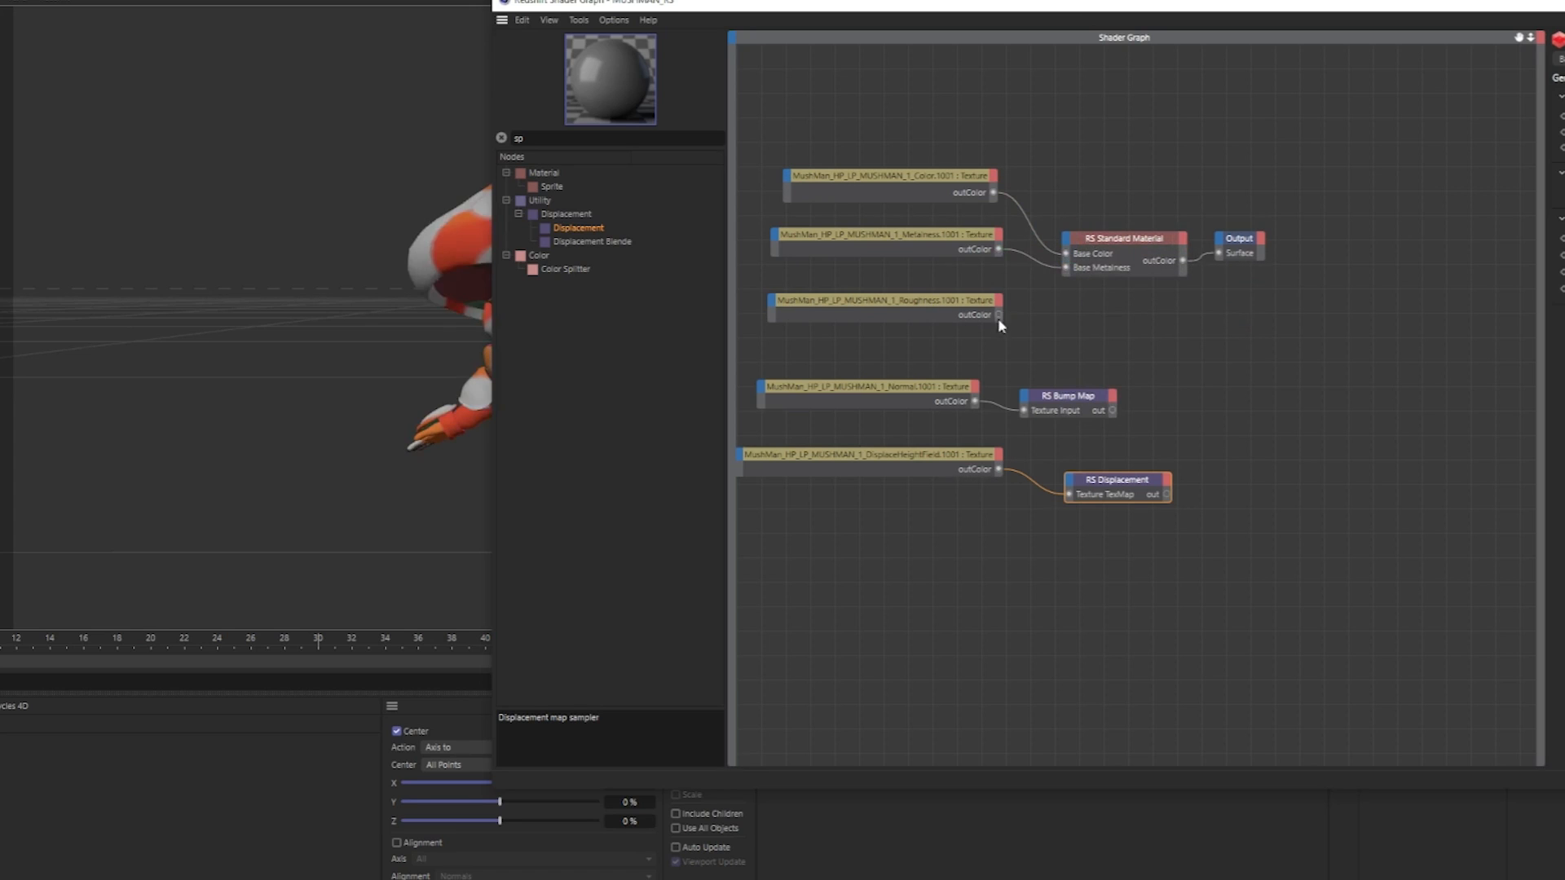
left_click_drag(998, 315, 1066, 243)
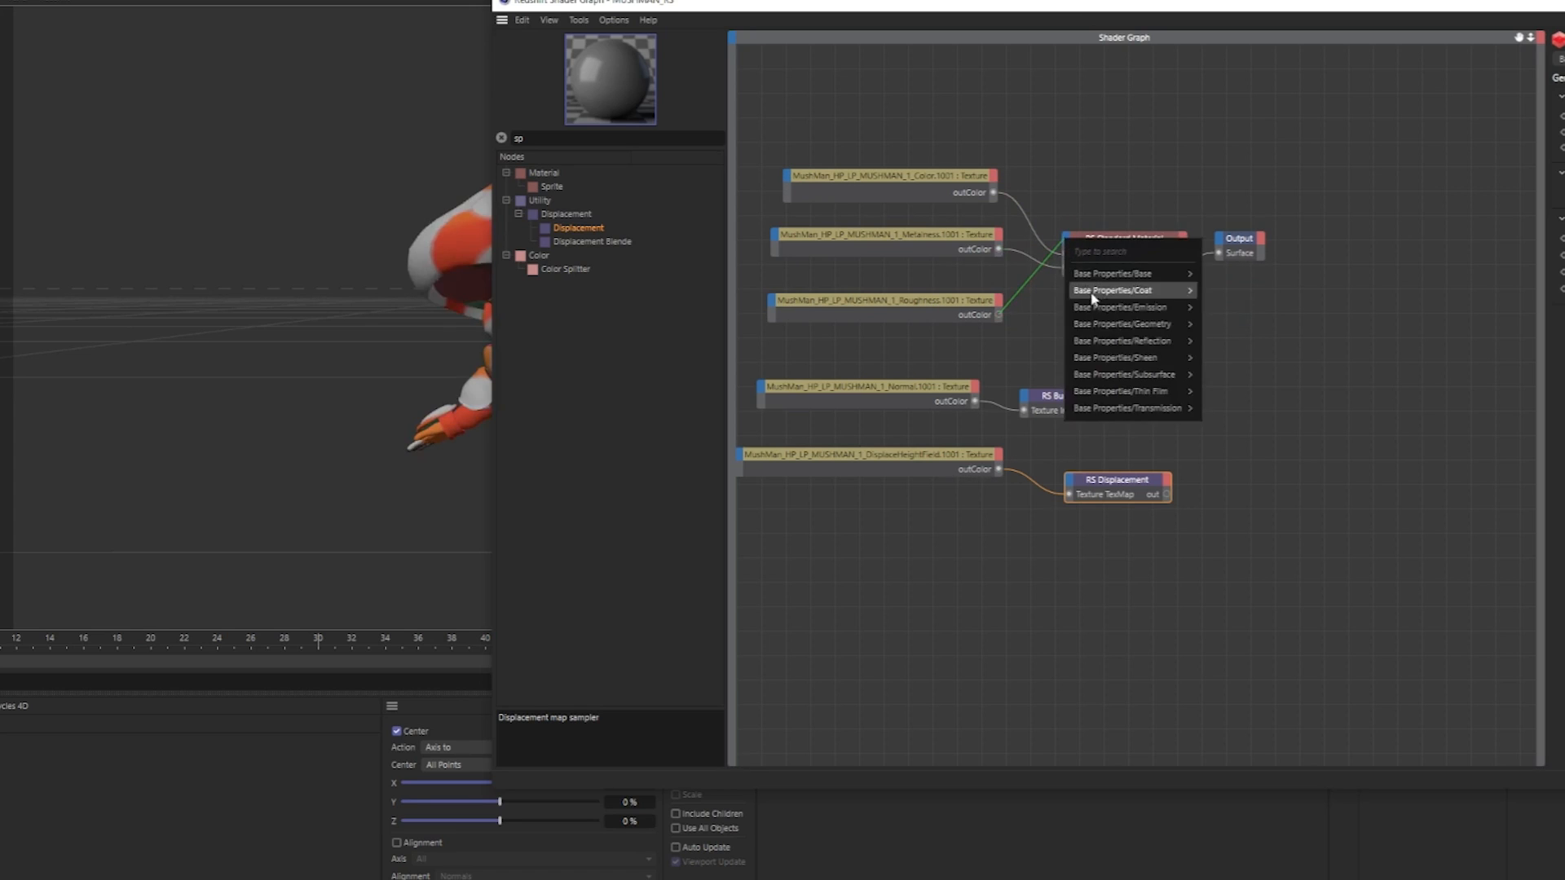
mouse_move(1129, 348)
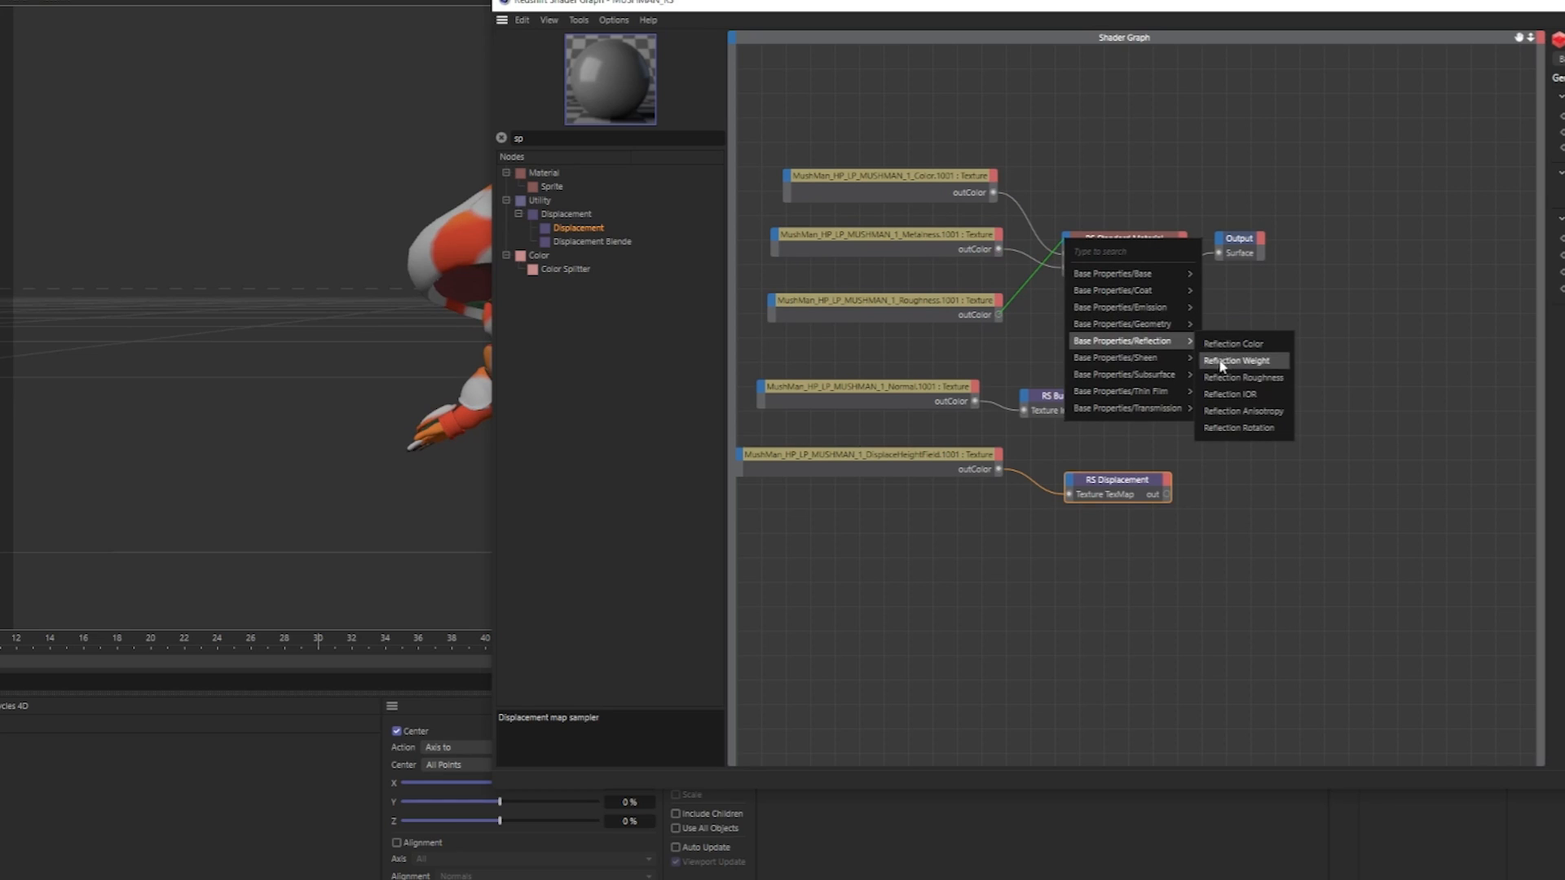
left_click(1243, 378)
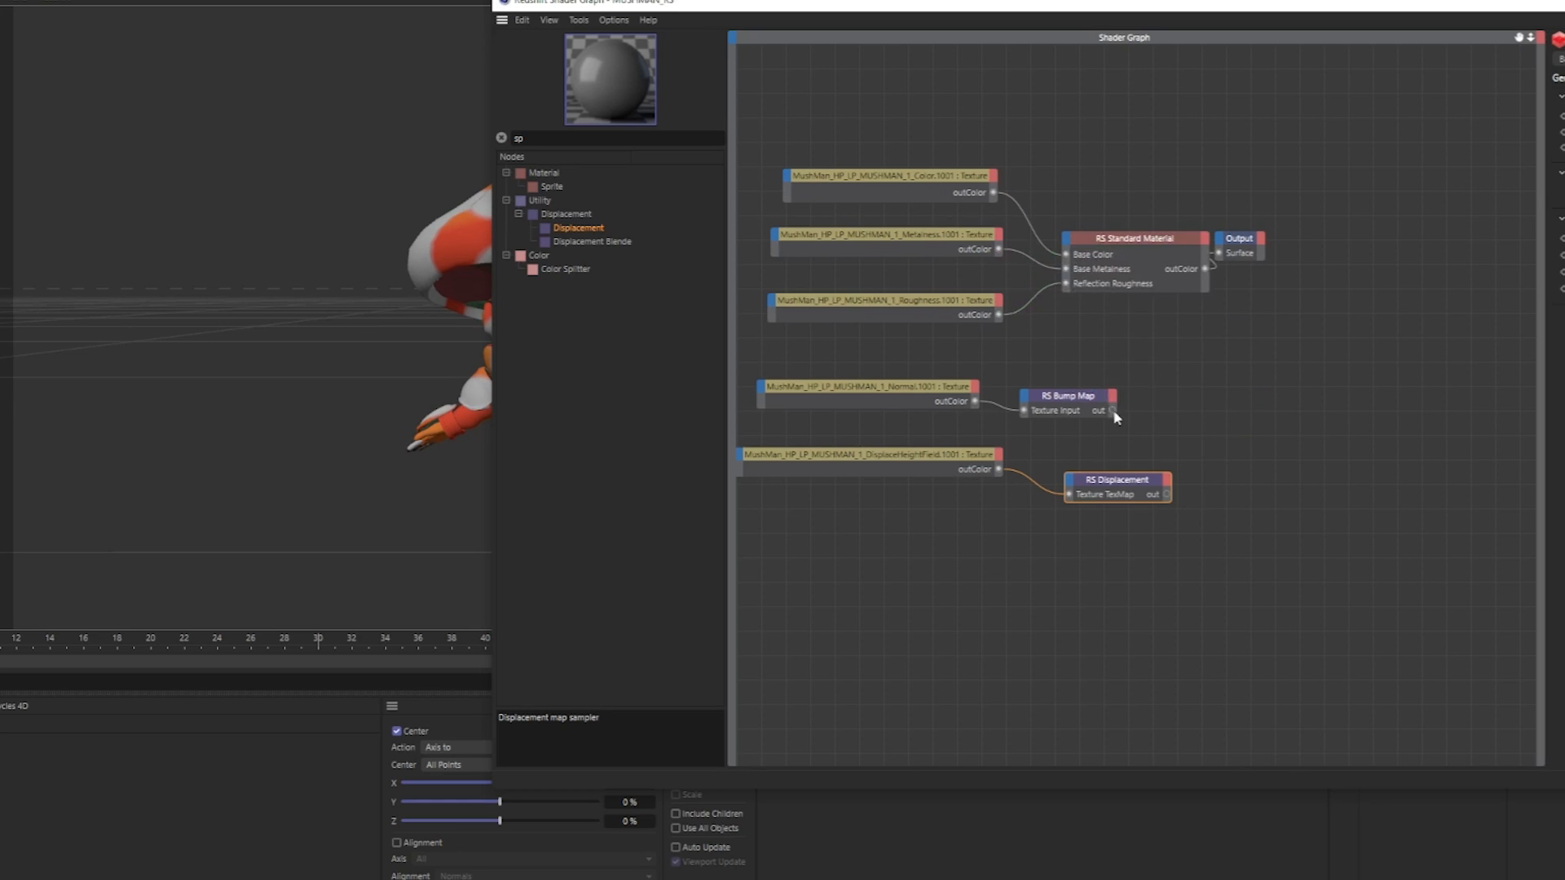
Connect the bump map to the standard material's Geometry Bump Map and the displacement node to the Output's Displacement input.
left_click_drag(1112, 411, 1066, 242)
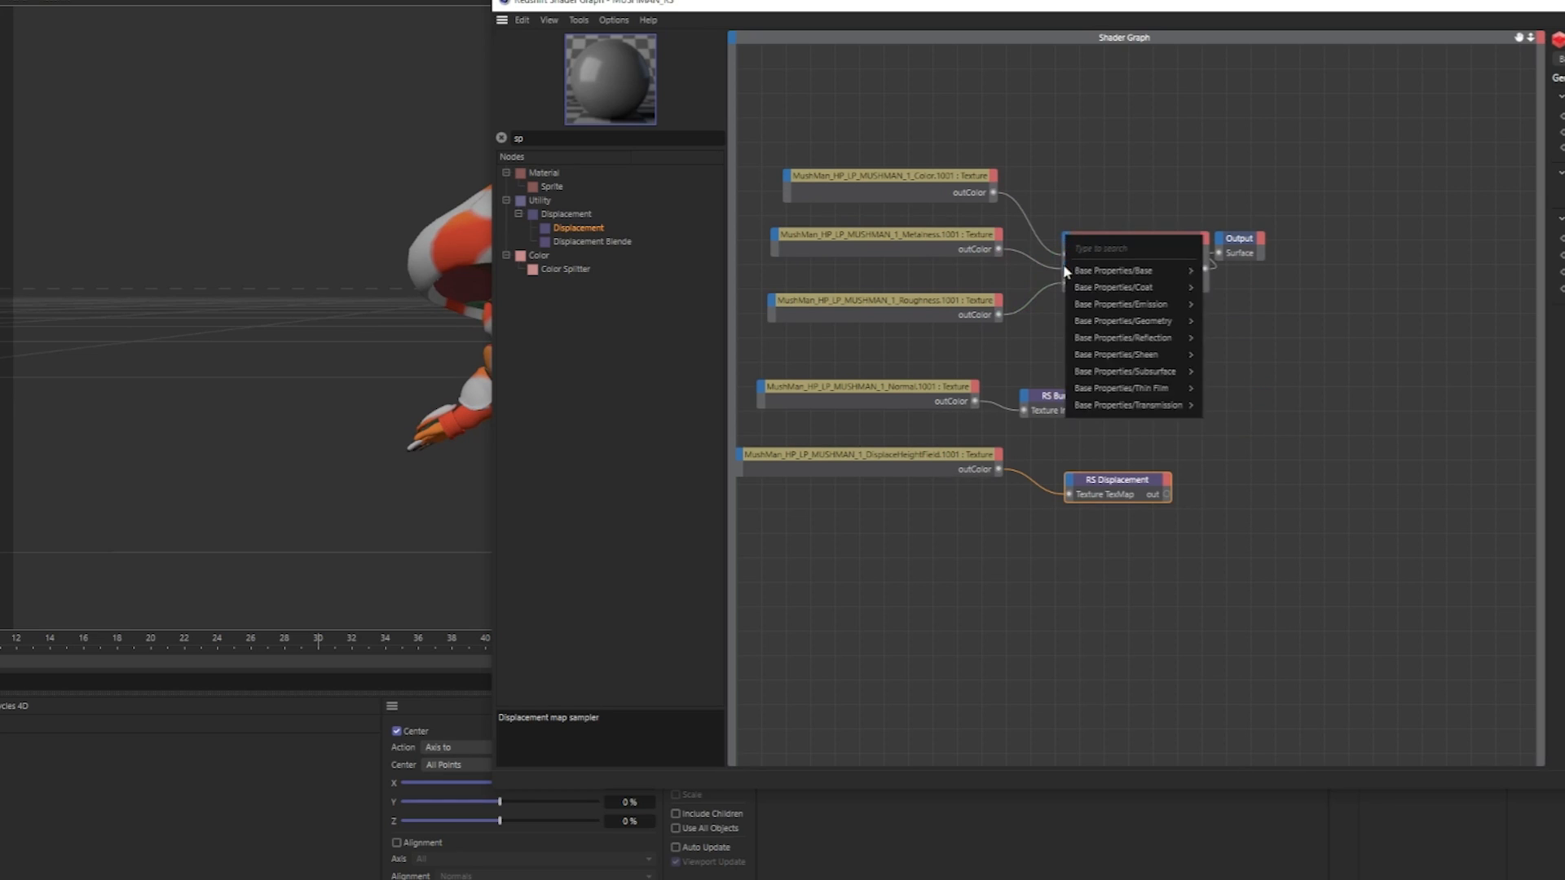
mouse_move(1182, 321)
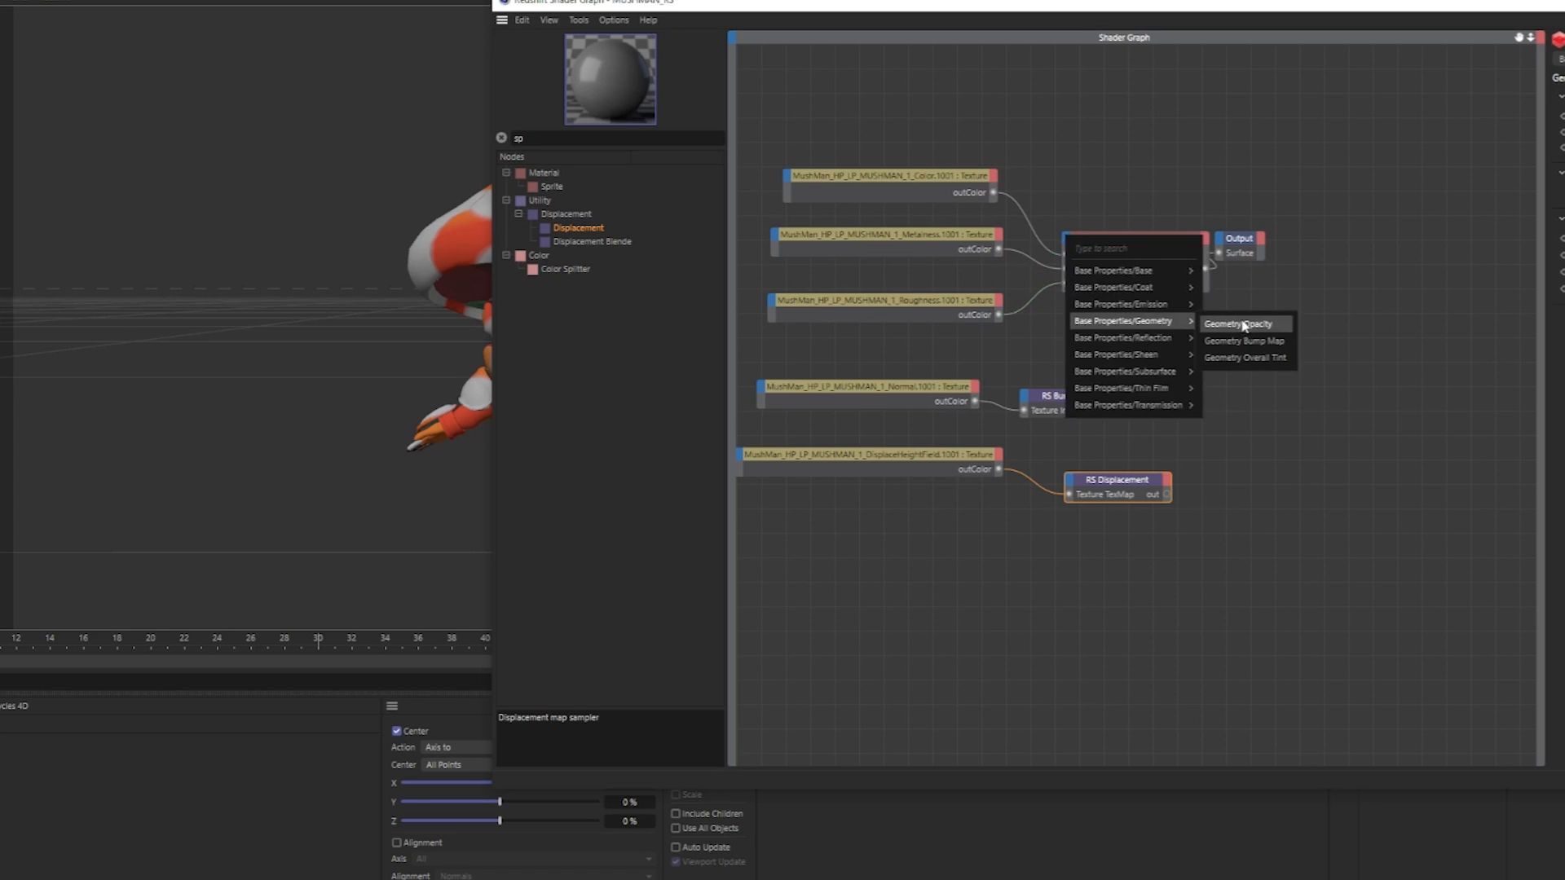
left_click(1276, 343)
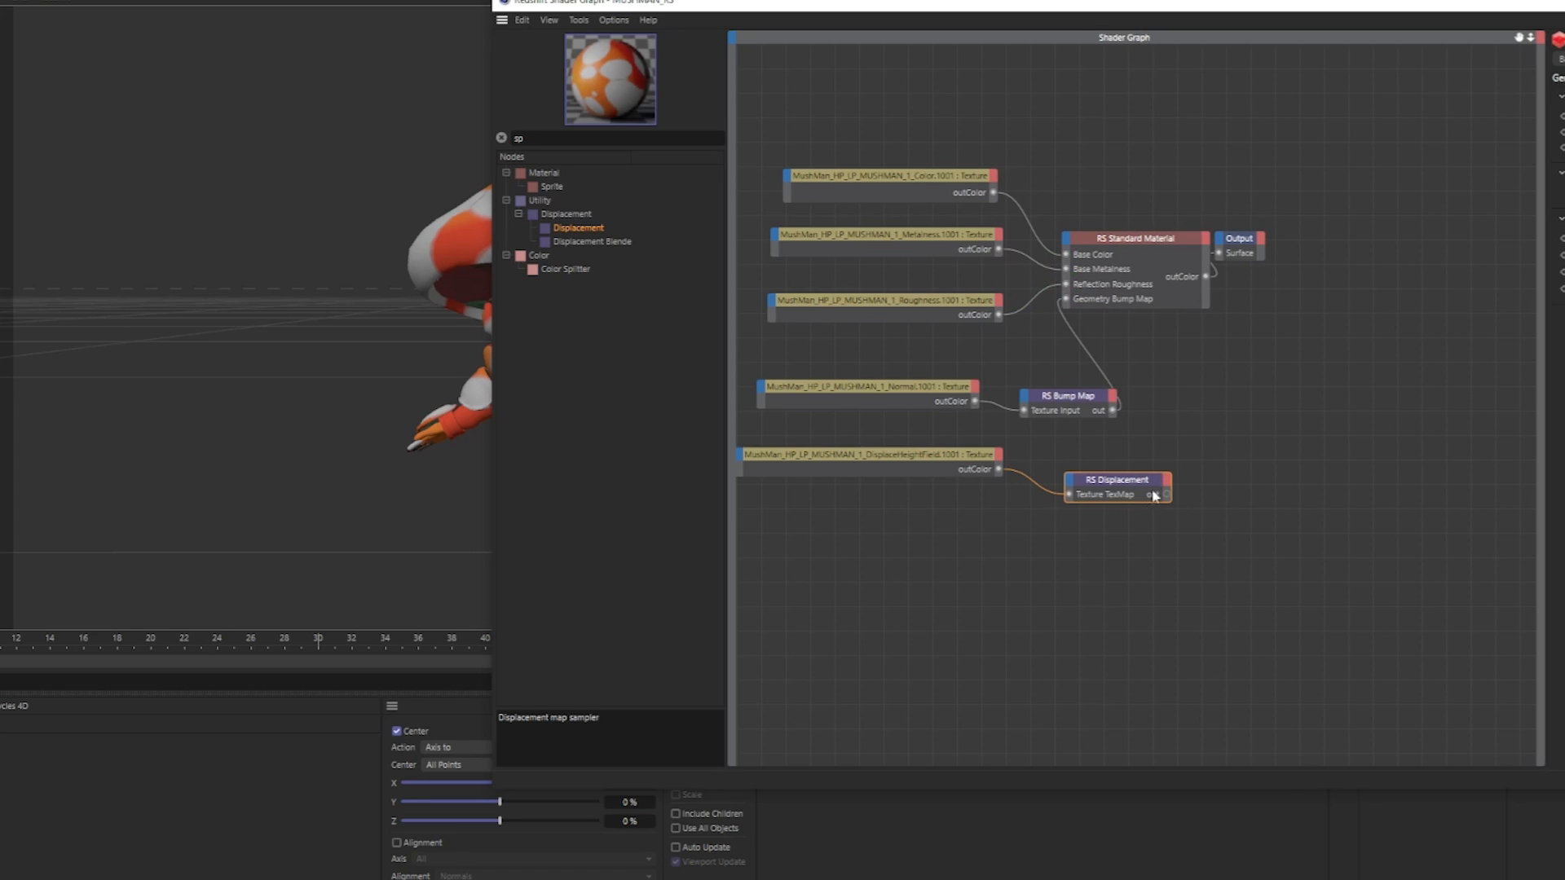
left_click_drag(1168, 494, 1224, 242)
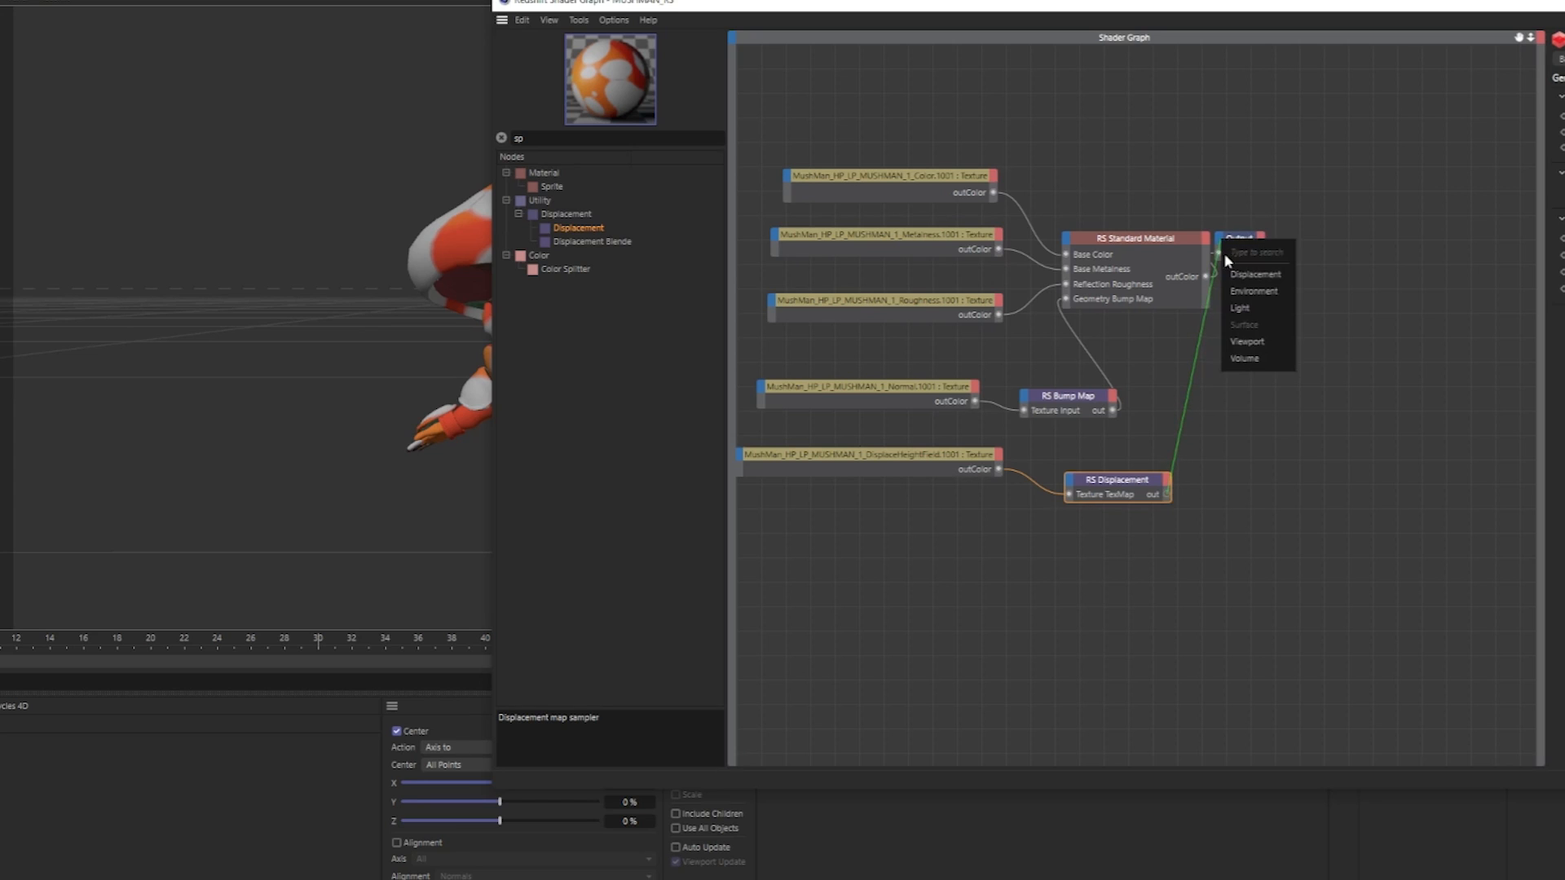
left_click(1255, 274)
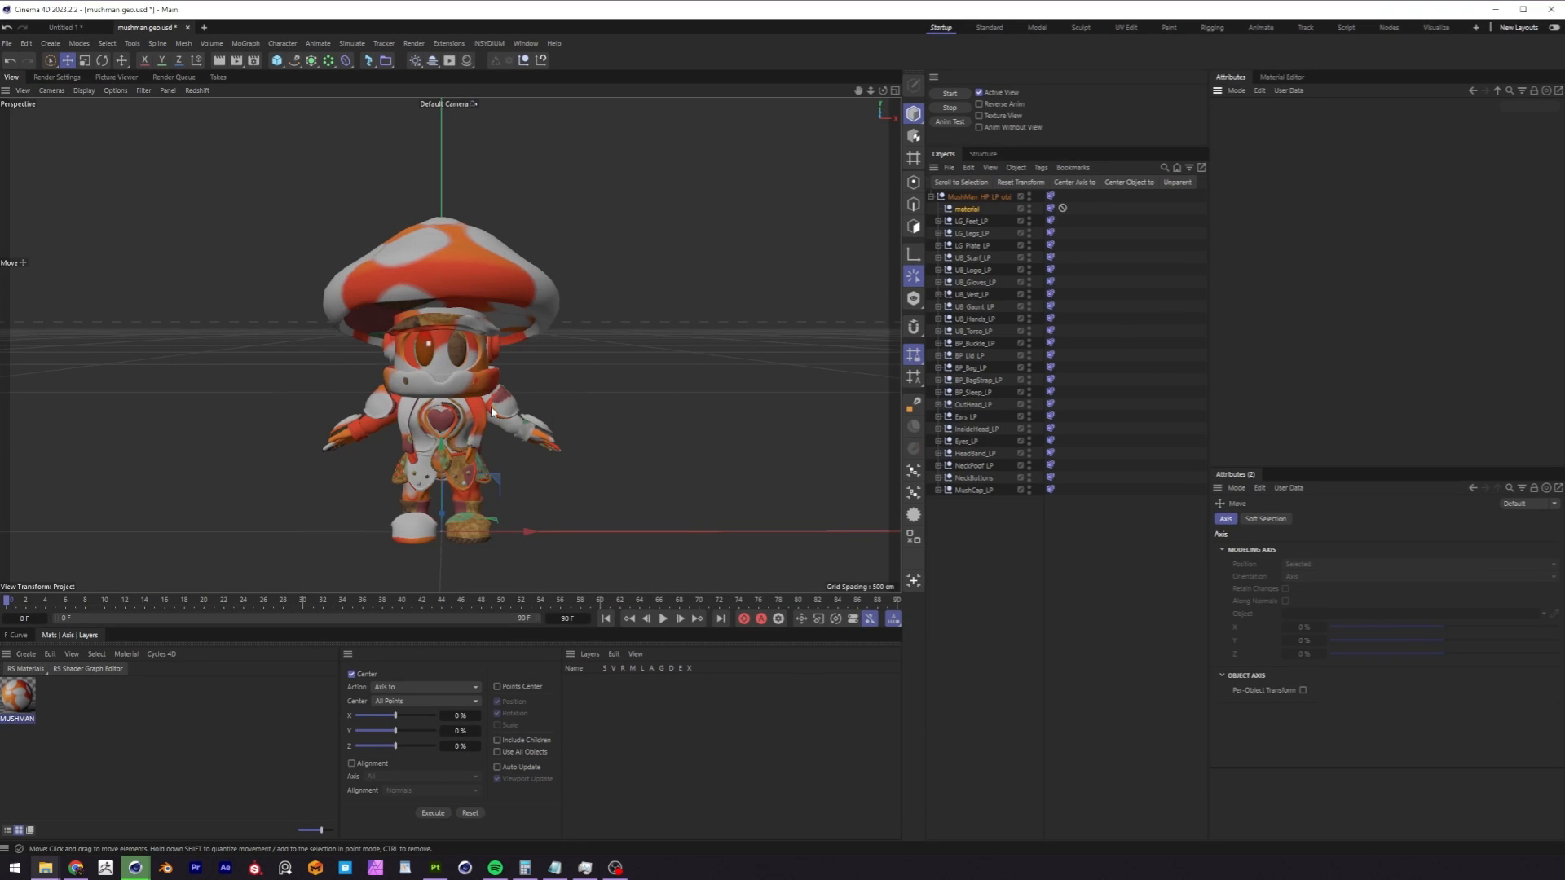
Check the material on the whole character, then reopen the MUSHMAN_RS shader graph and move its window to the middle of the workspace.
mouse_move(483, 381)
left_mouse_down("alt")
mouse_move(682, 395)
mouse_move(744, 380)
mouse_move(621, 419)
mouse_move(342, 405)
mouse_move(492, 383)
left_mouse_up("alt")
scroll(497, 374, "up", 5)
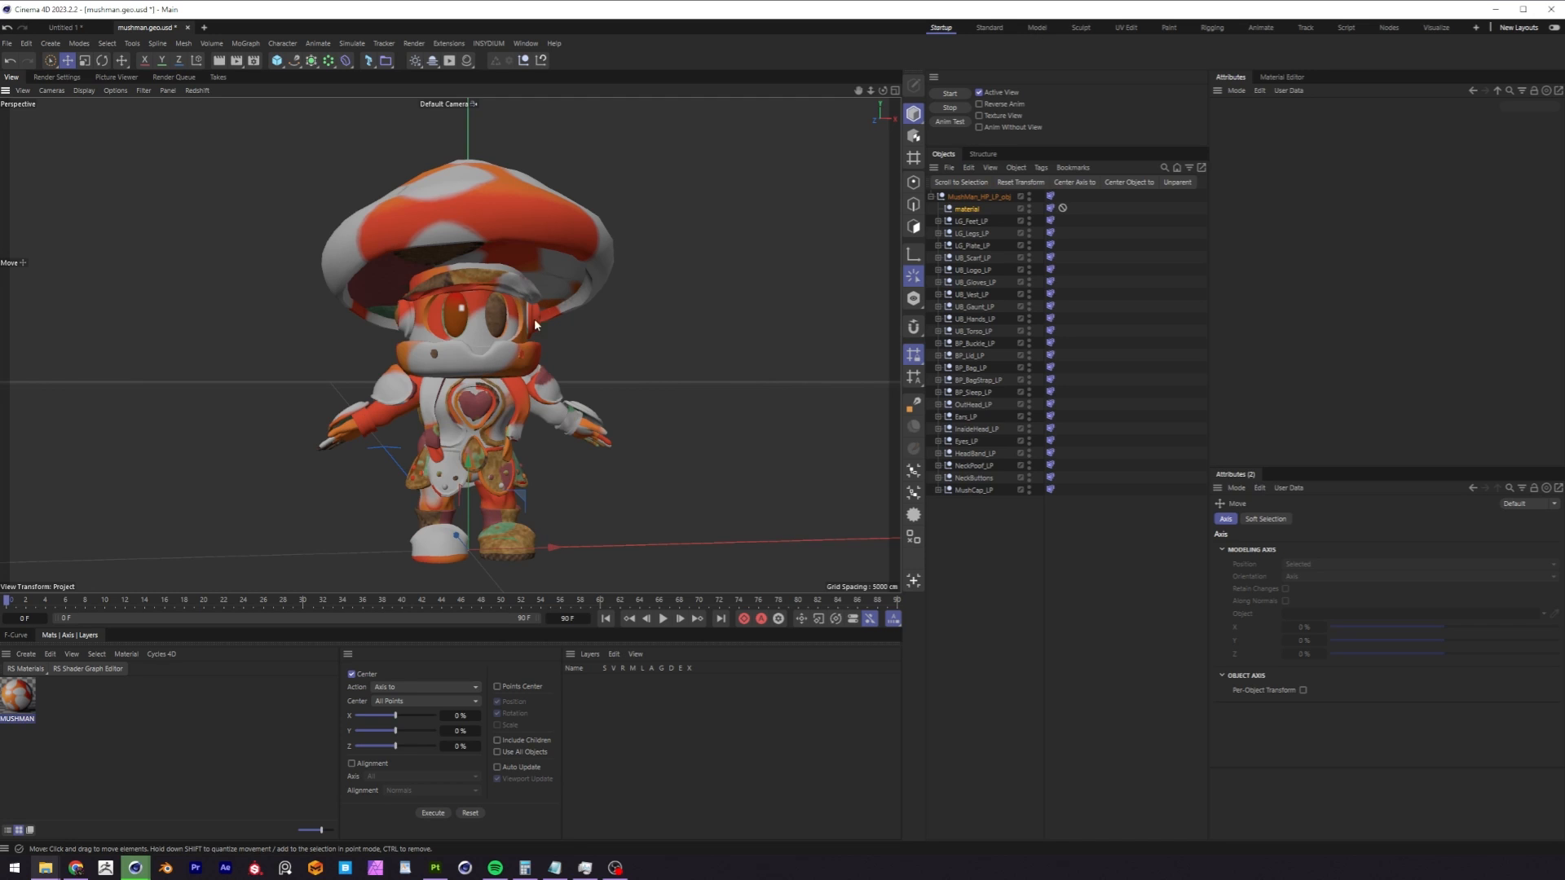
left_click(18, 697)
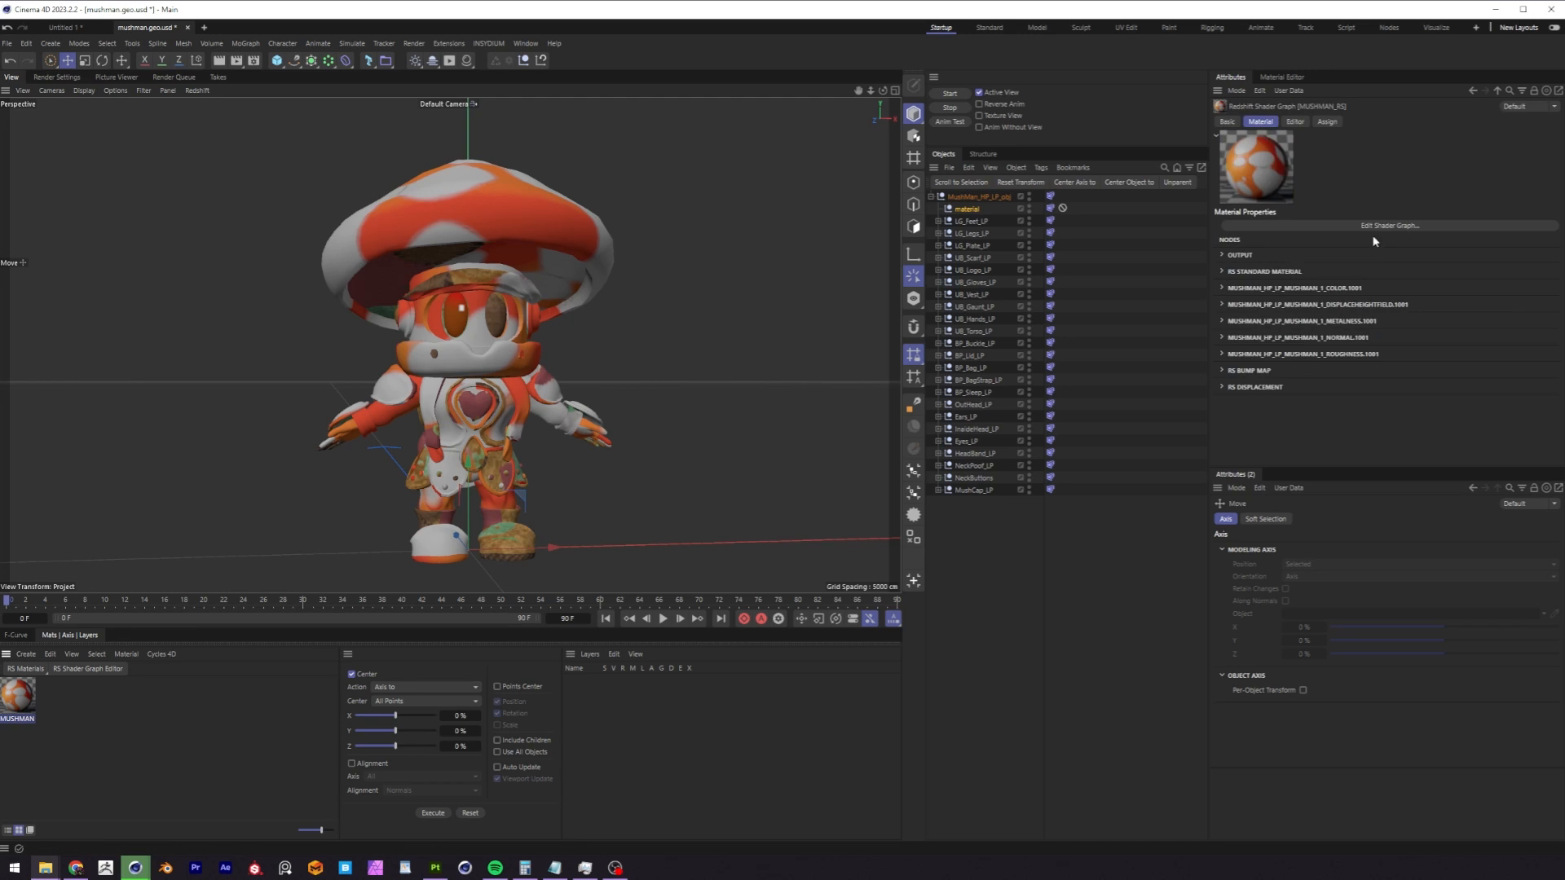
left_click(1373, 227)
left_click_drag(1215, 105, 932, 171)
left_click_drag(1051, 165, 990, 160)
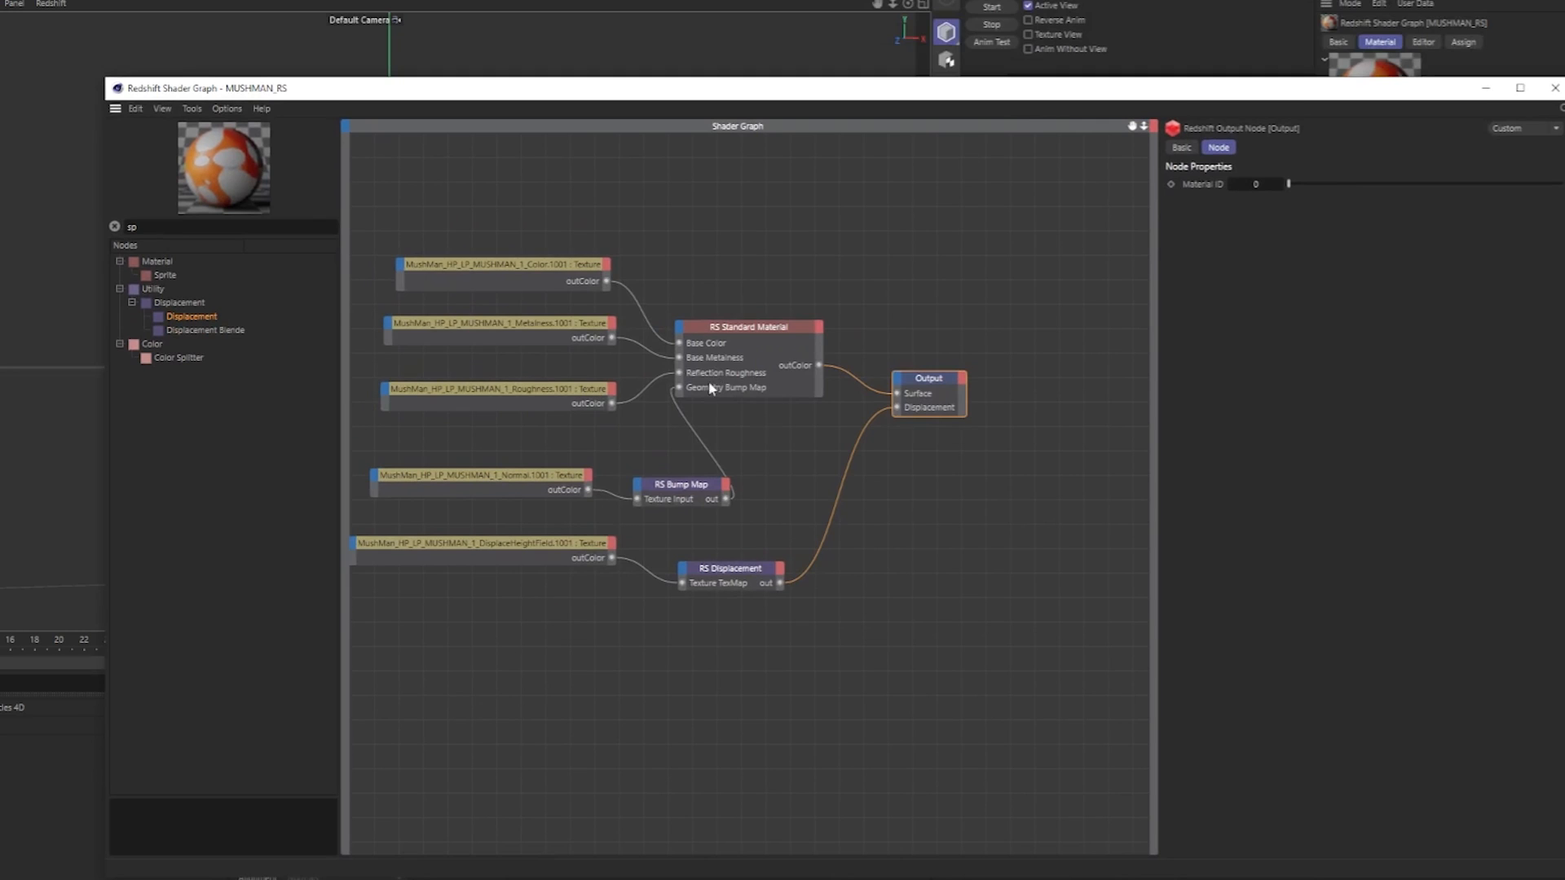
Replace 1001 with <udim> in the Color texture's file path and select the new tag for reuse.
middle_click_drag(710, 389, 813, 399)
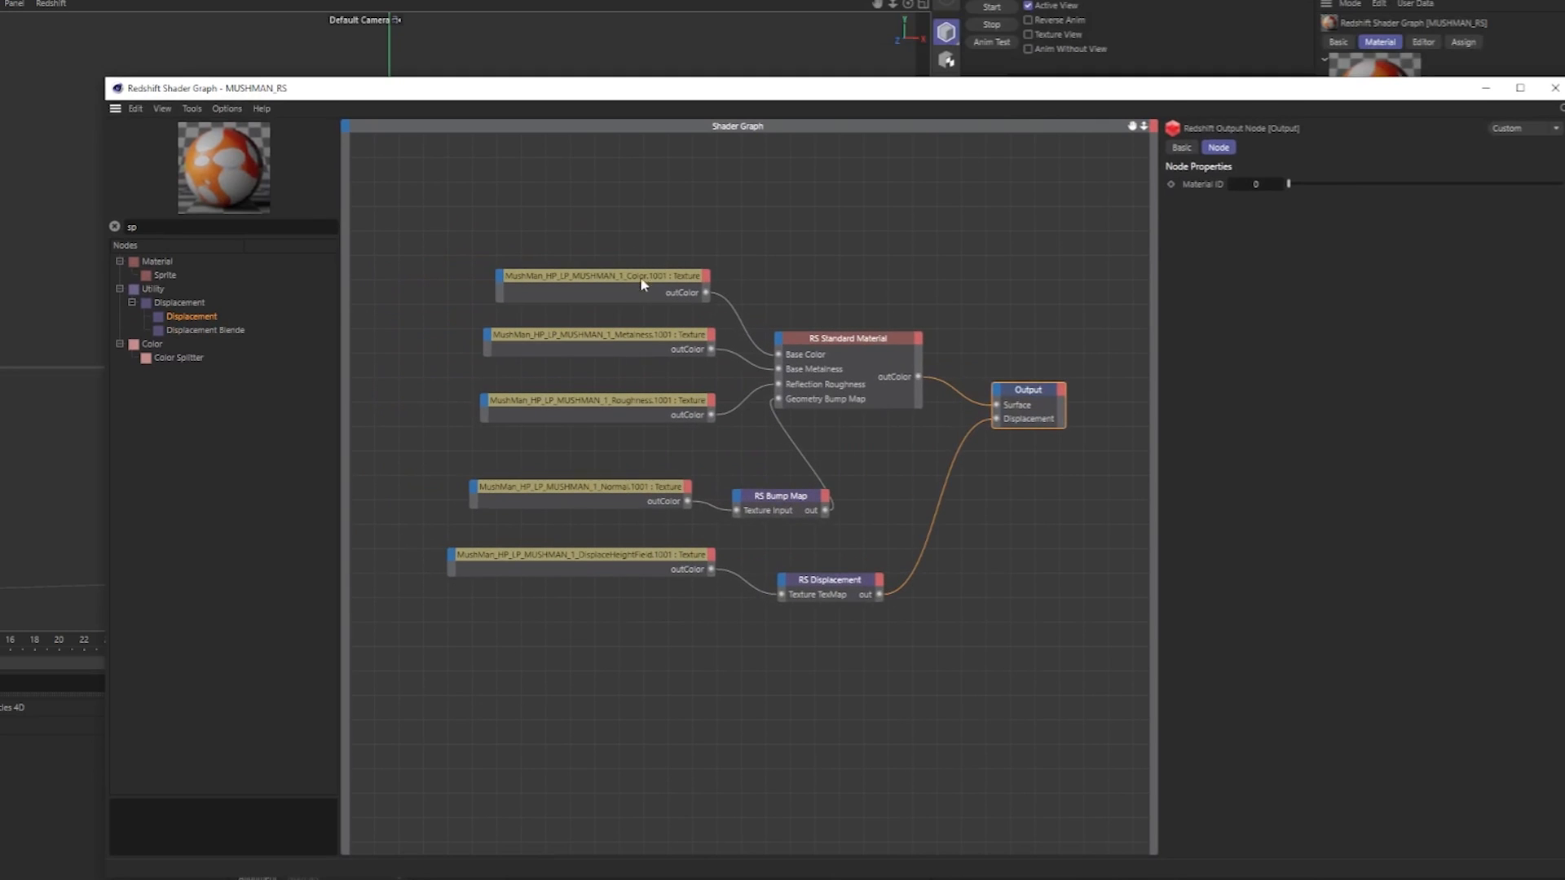
left_click(607, 277)
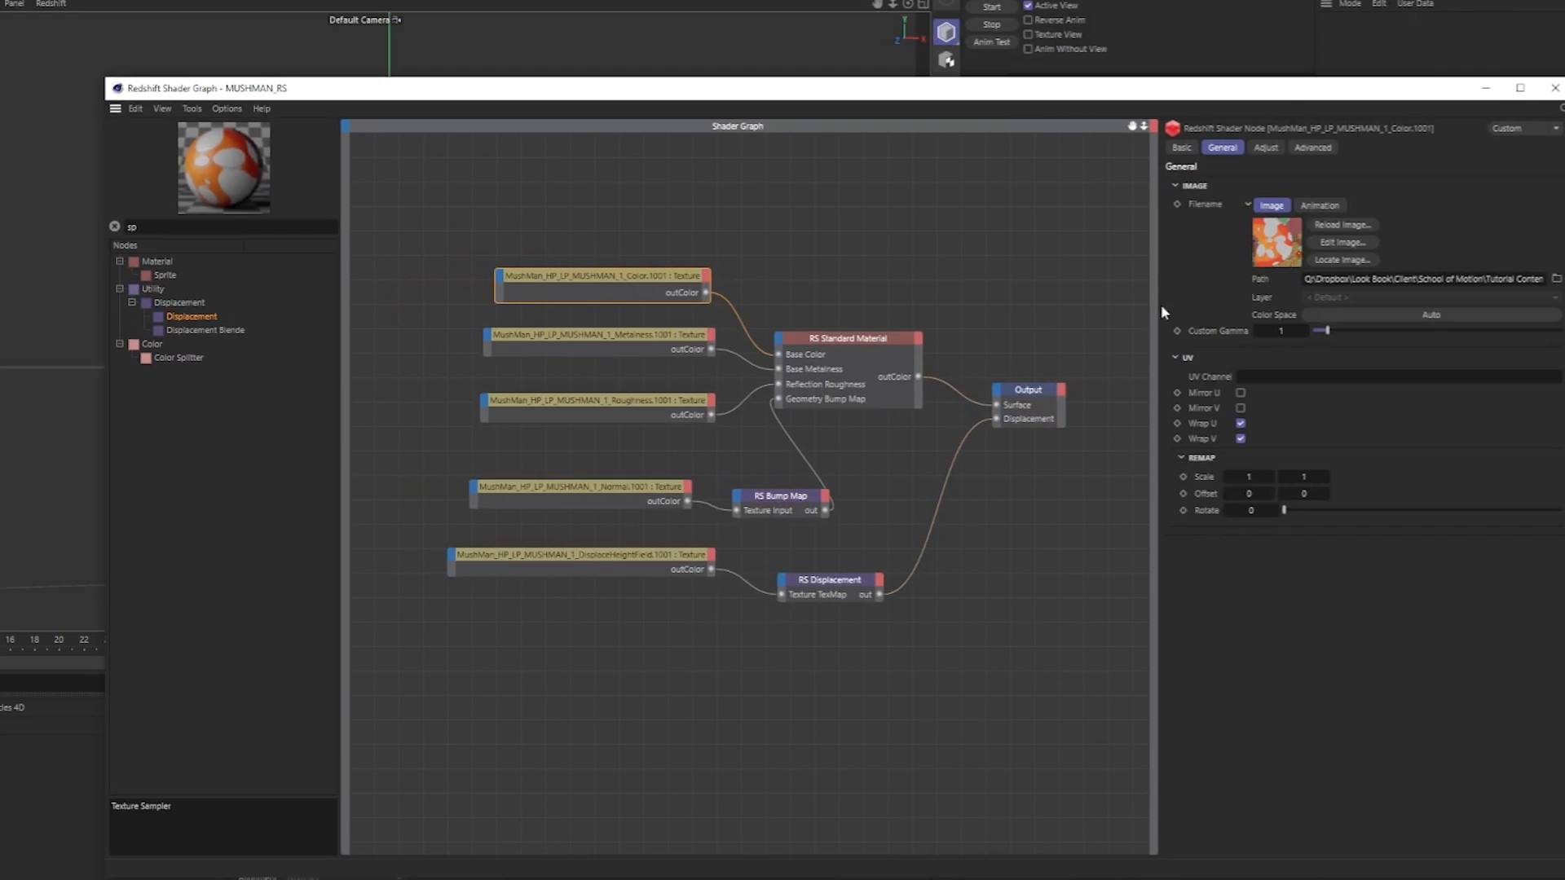
left_click_drag(1157, 304, 564, 304)
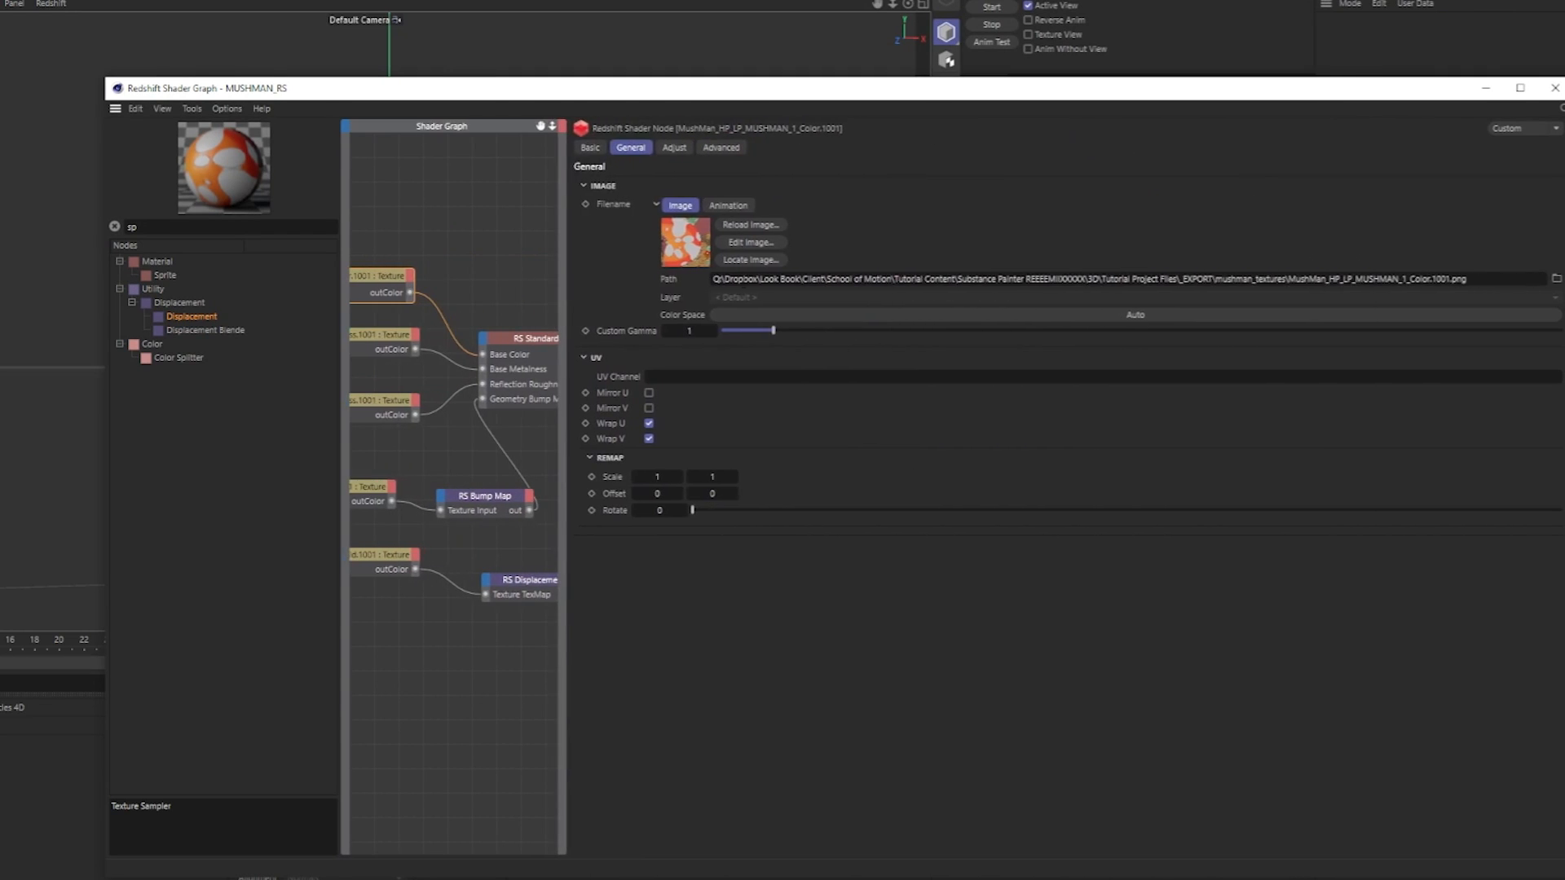
left_click(1448, 279)
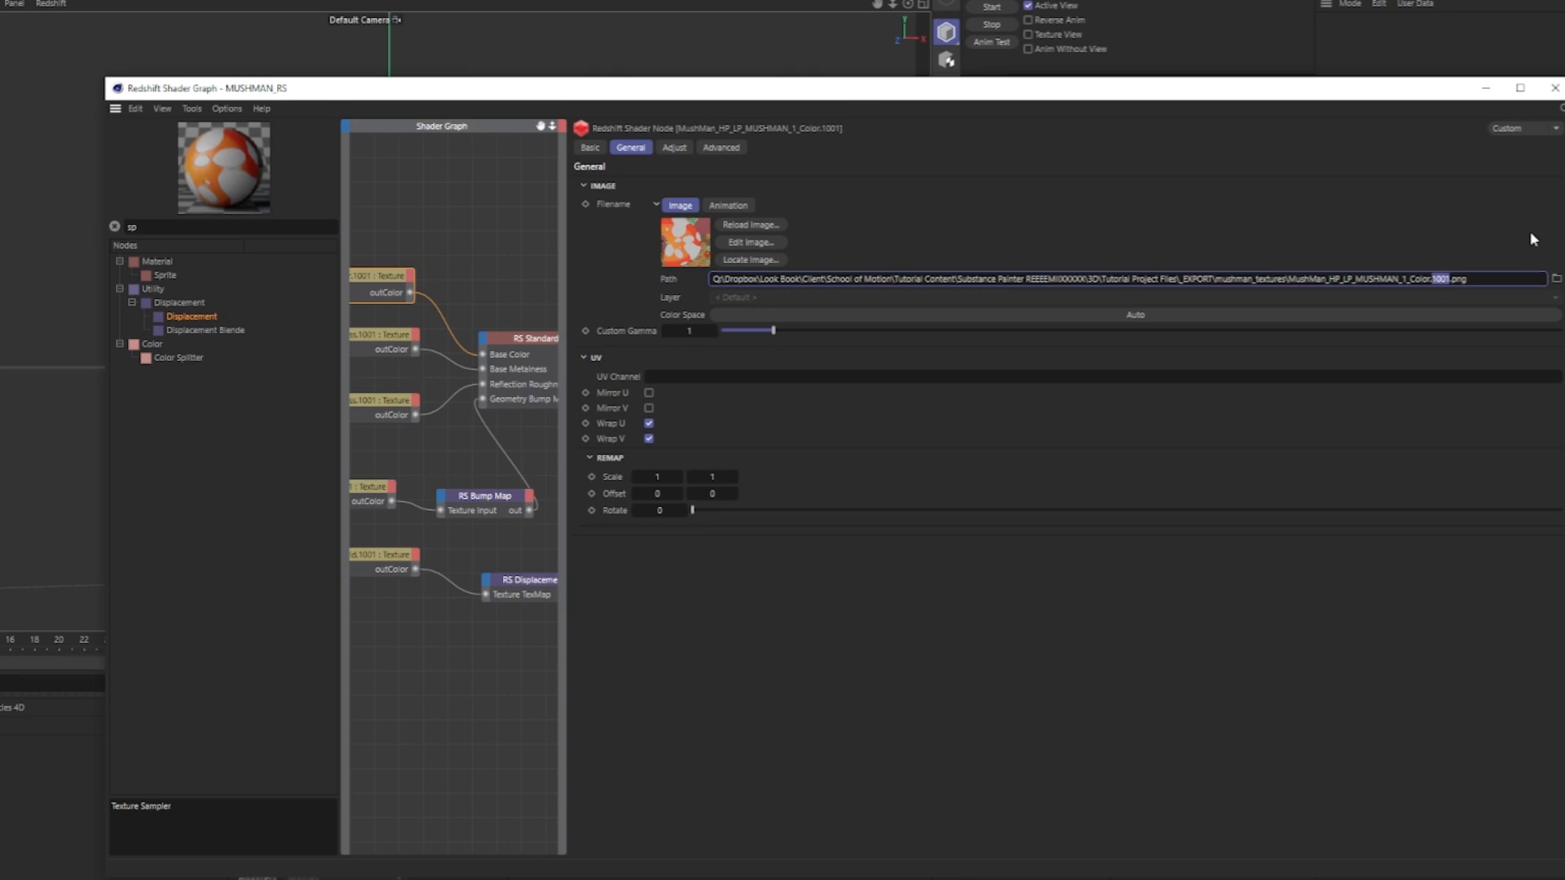
key("BackSpace")
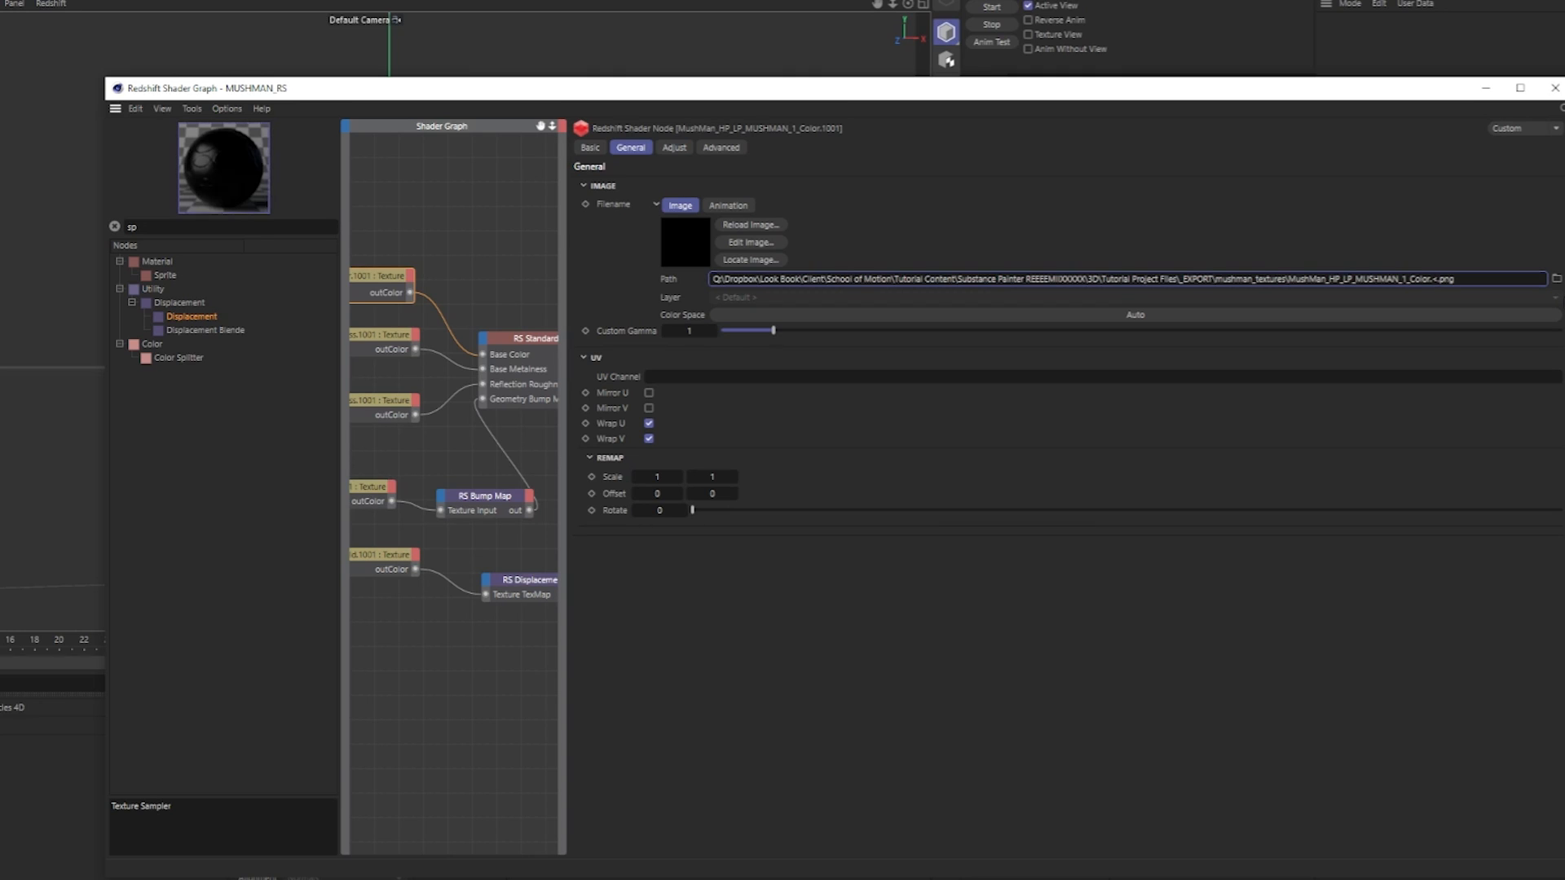
type("<udim")
key("BackSpace")
type("dim>")
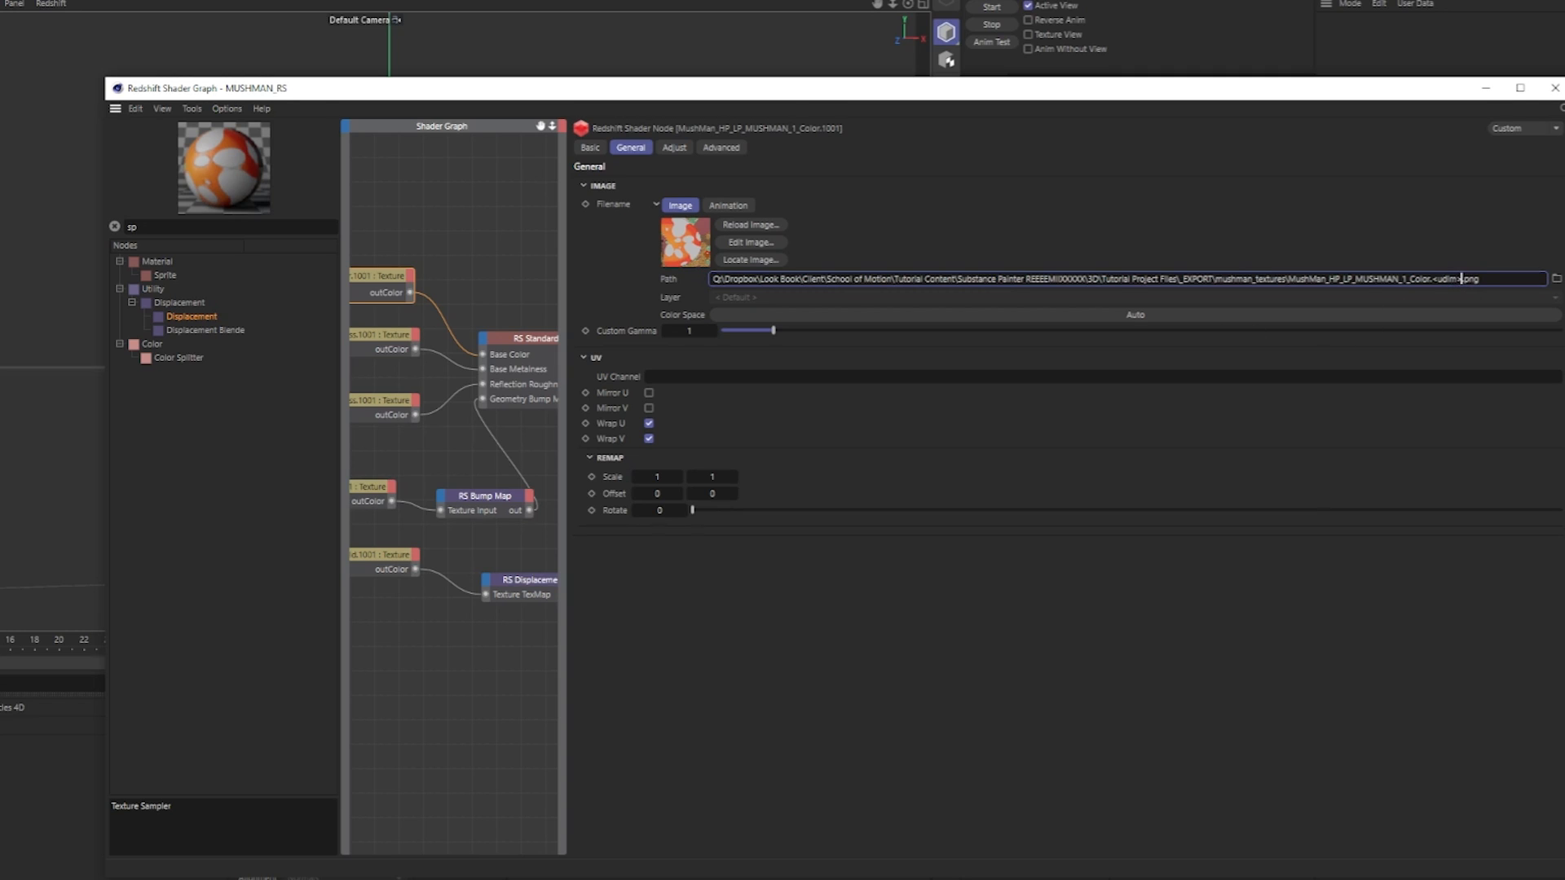
key("shift+Left")
key("shift+Left")
key("shift+Left")
Replace 1001 with <udim> in the Metalness texture's file path.
left_click(391, 338)
left_click(1466, 279)
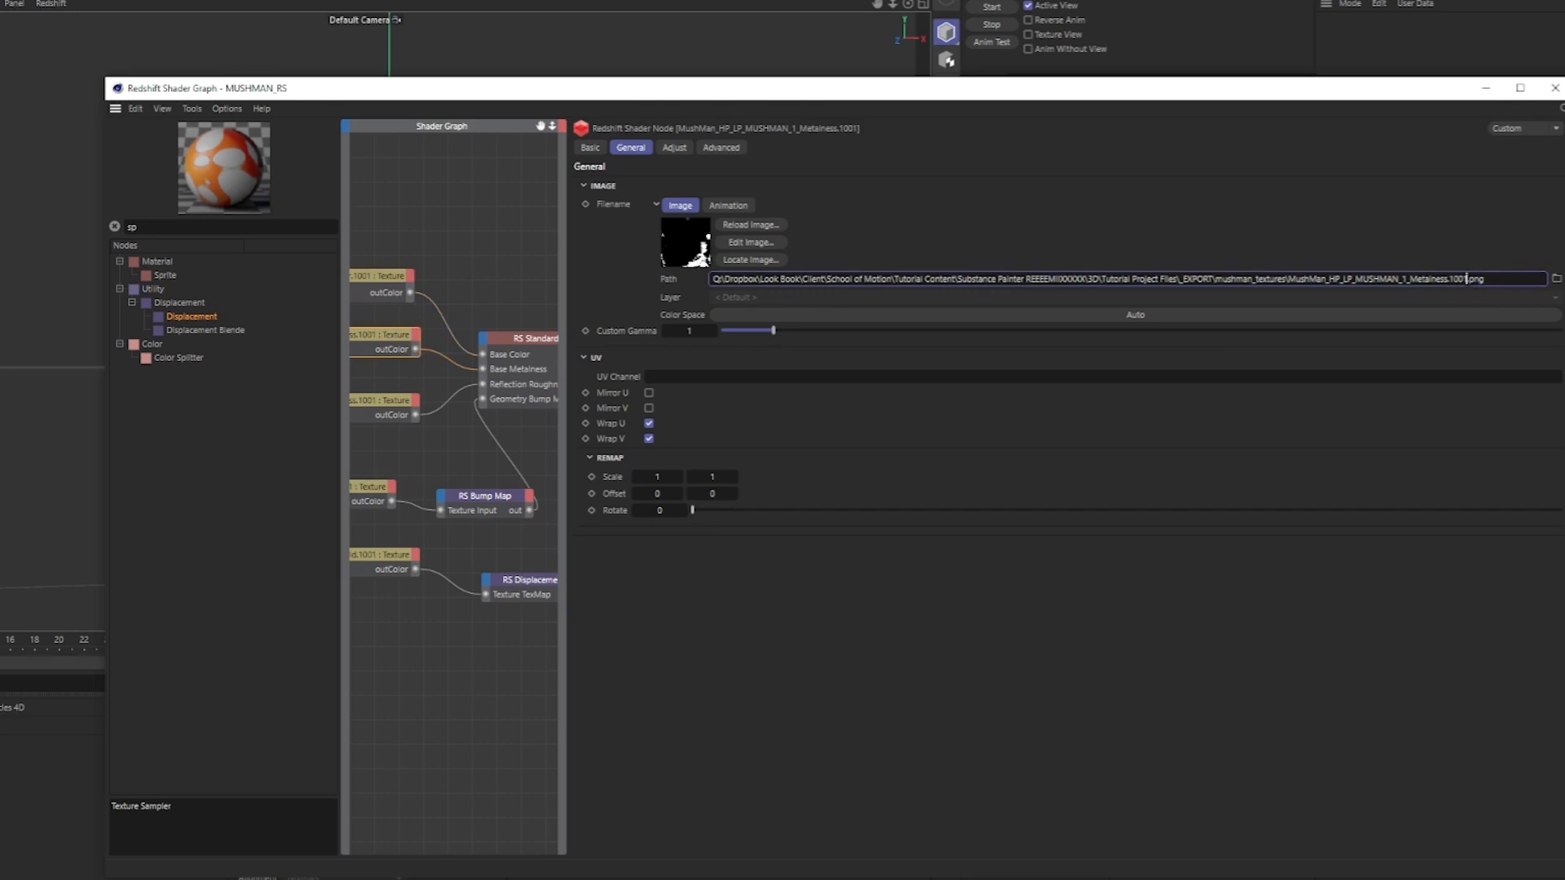
key("shift+Left")
key("shift+Left")
key("shift+Left")
type("<udim>")
Replace 1001 with <udim> in the Roughness, Normal and DisplaceHeightField texture paths, then close the shader graph.
left_click(391, 408)
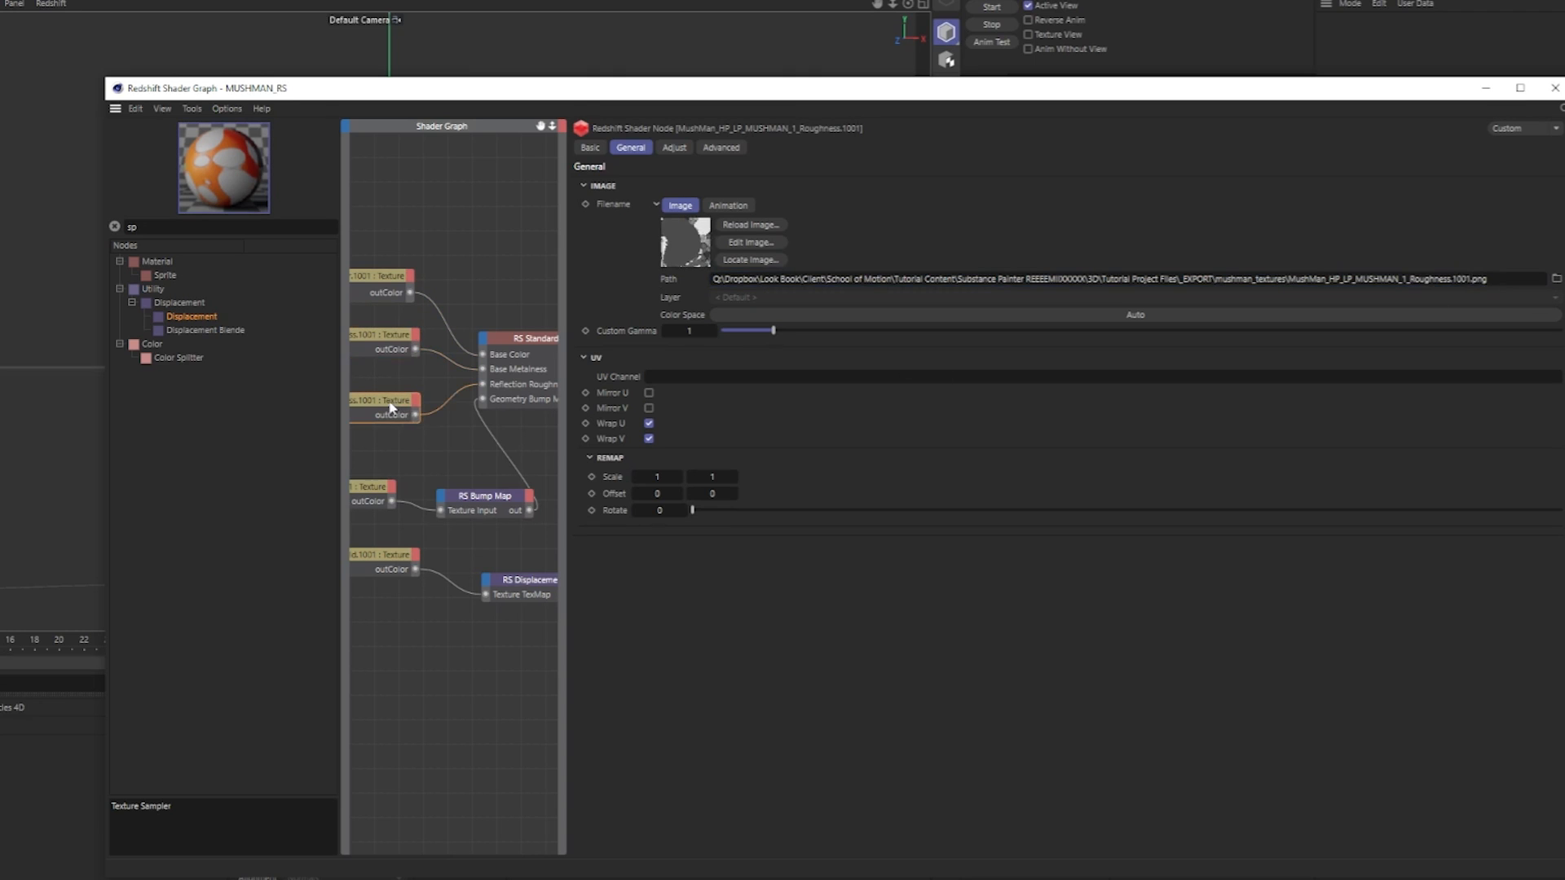
left_click(1470, 279)
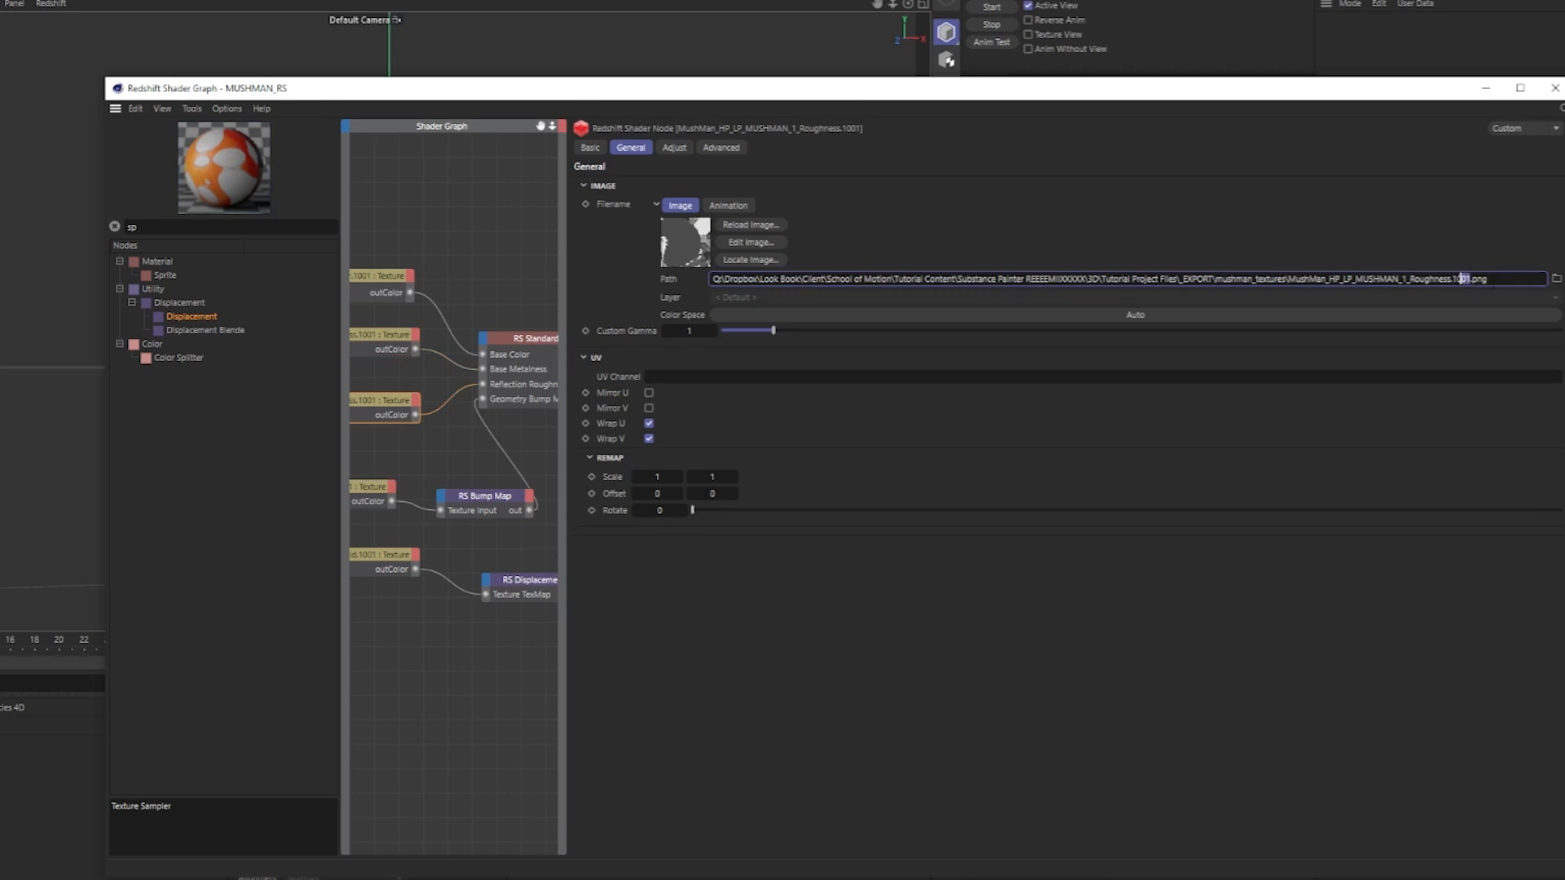
type("<udim>")
left_click(367, 490)
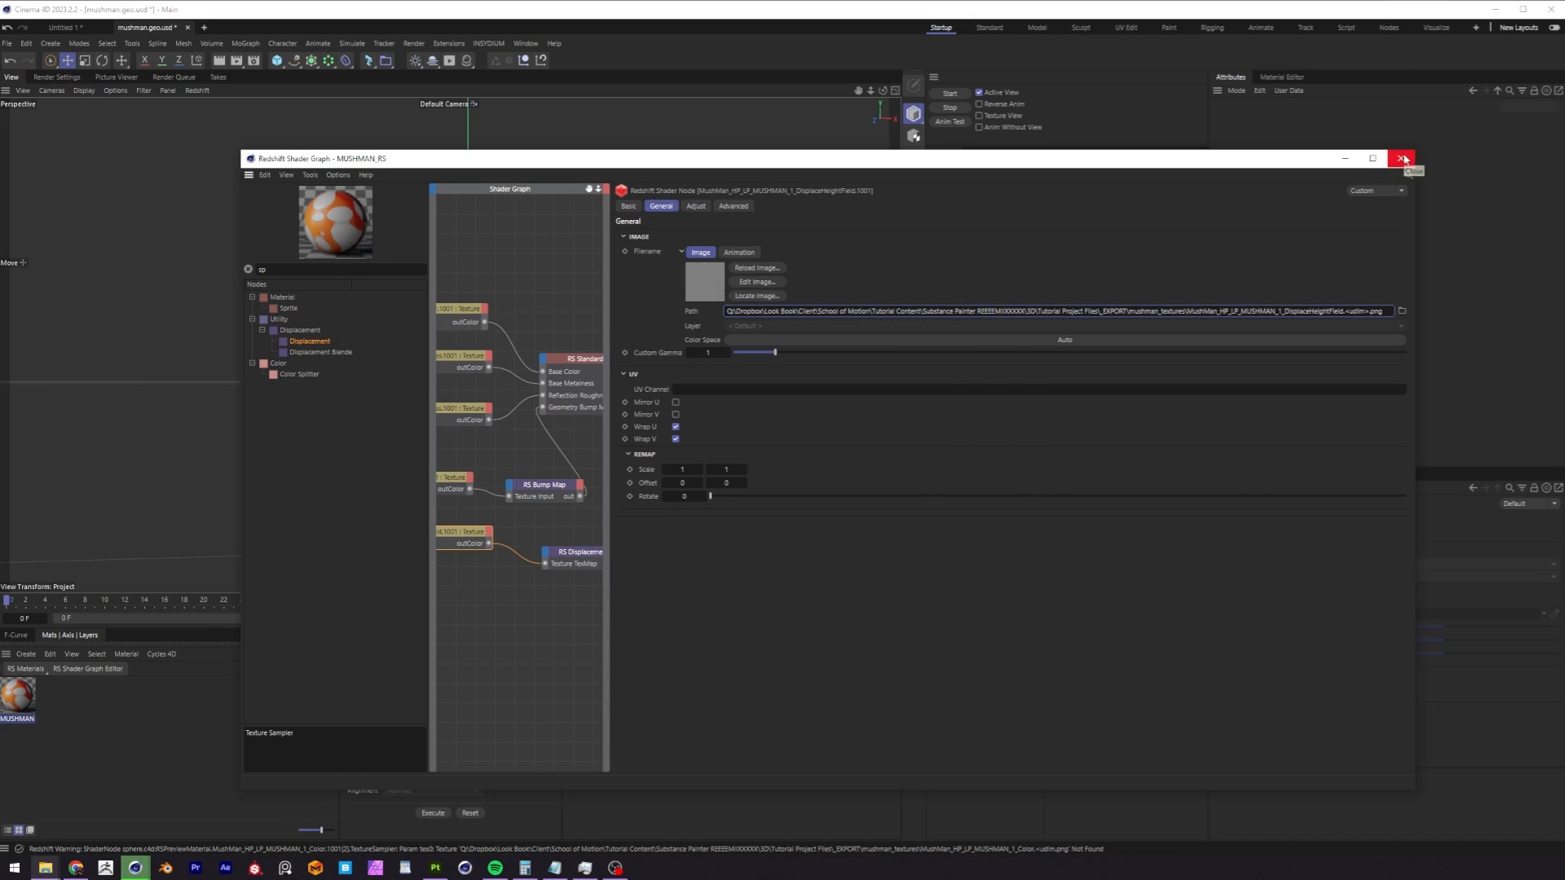
left_click(1395, 160)
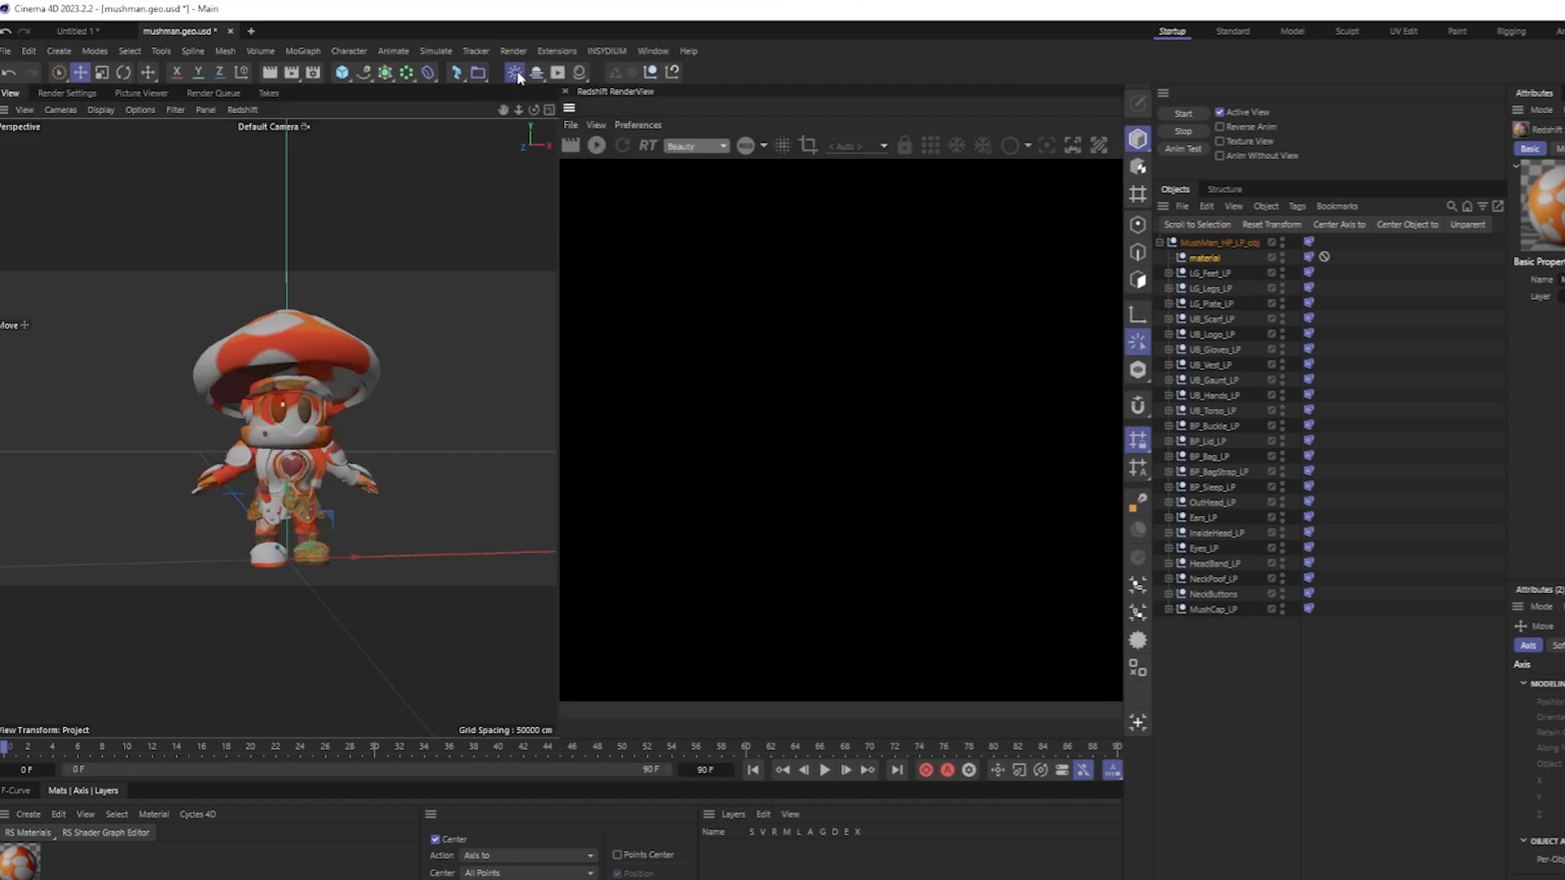
Add a Redshift Dome Light to the scene and start the progressive render in the Redshift RenderView.
left_click(515, 73)
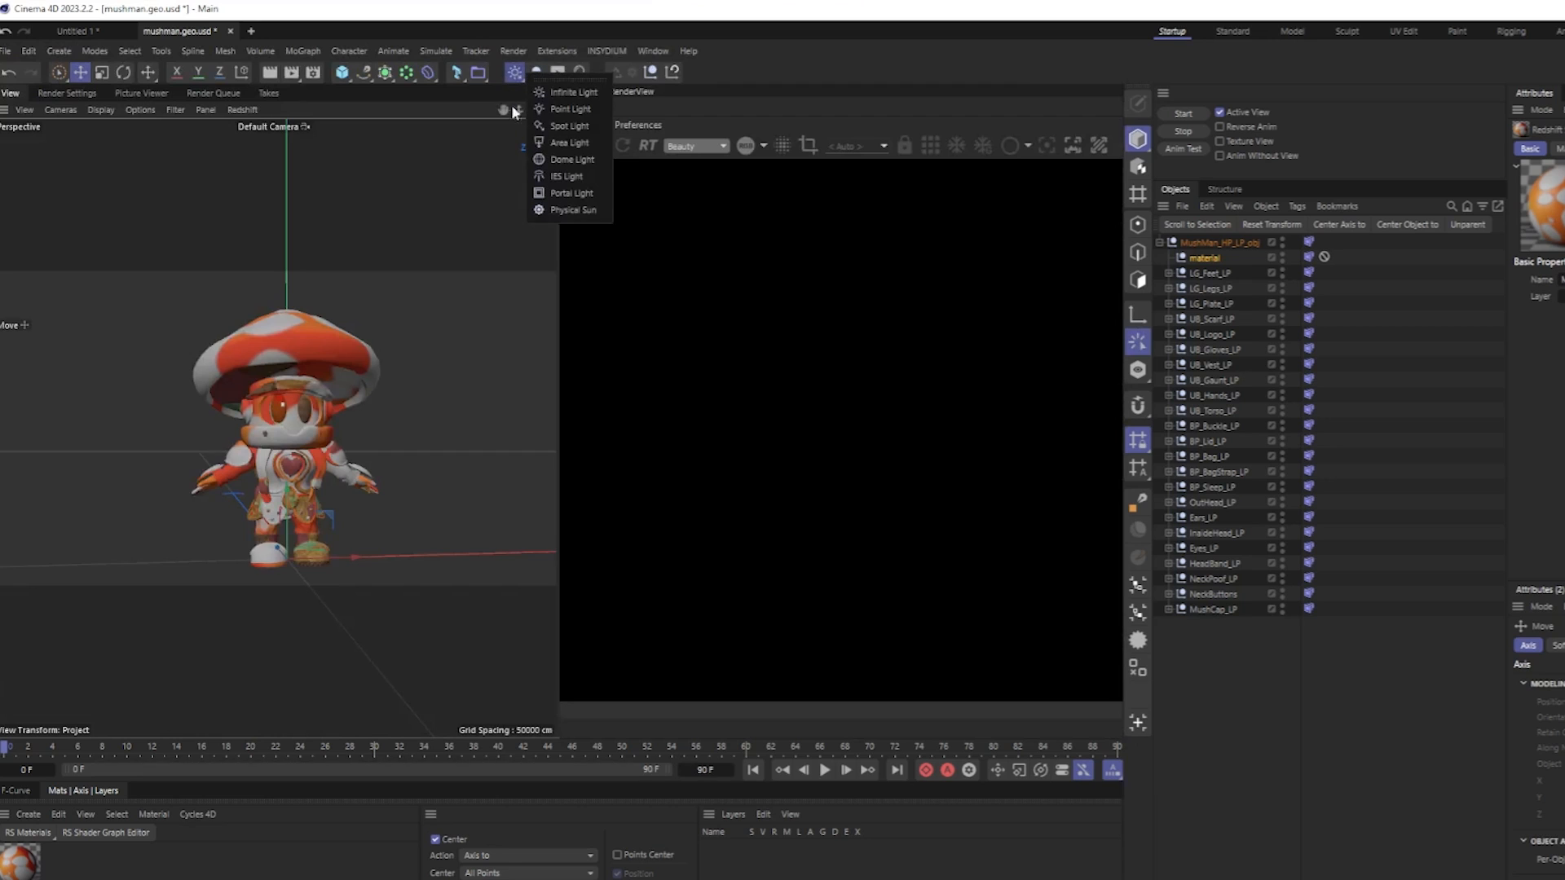
left_click(591, 165)
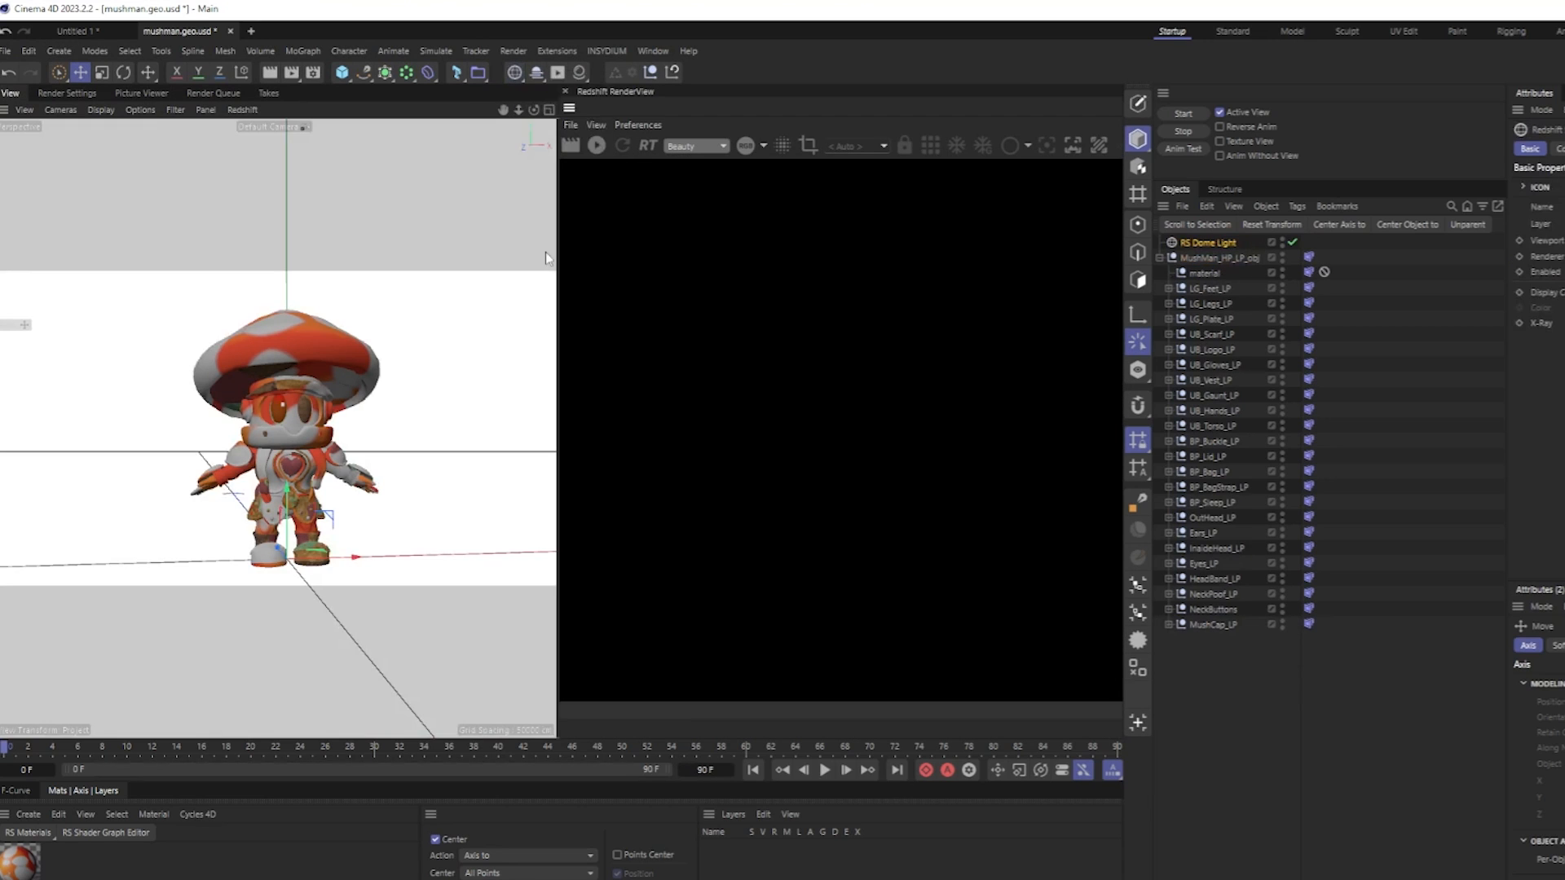
left_click(600, 148)
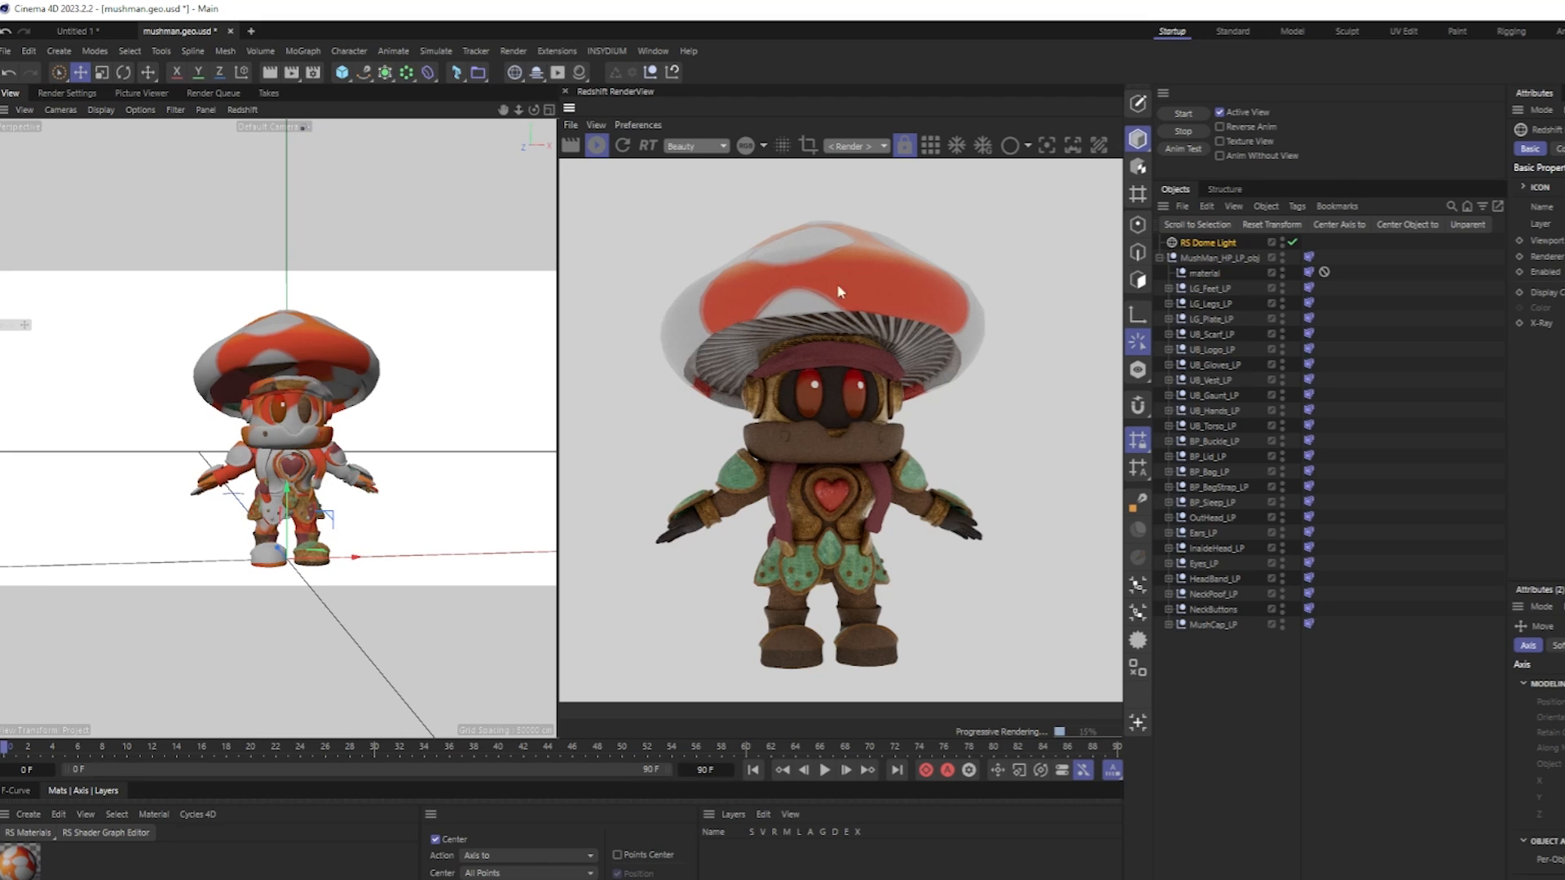
Examine the rendered character's textures from the side, up close and from the front.
left_click_drag(818, 430, 849, 428)
left_click_drag(306, 447, 497, 452, "alt")
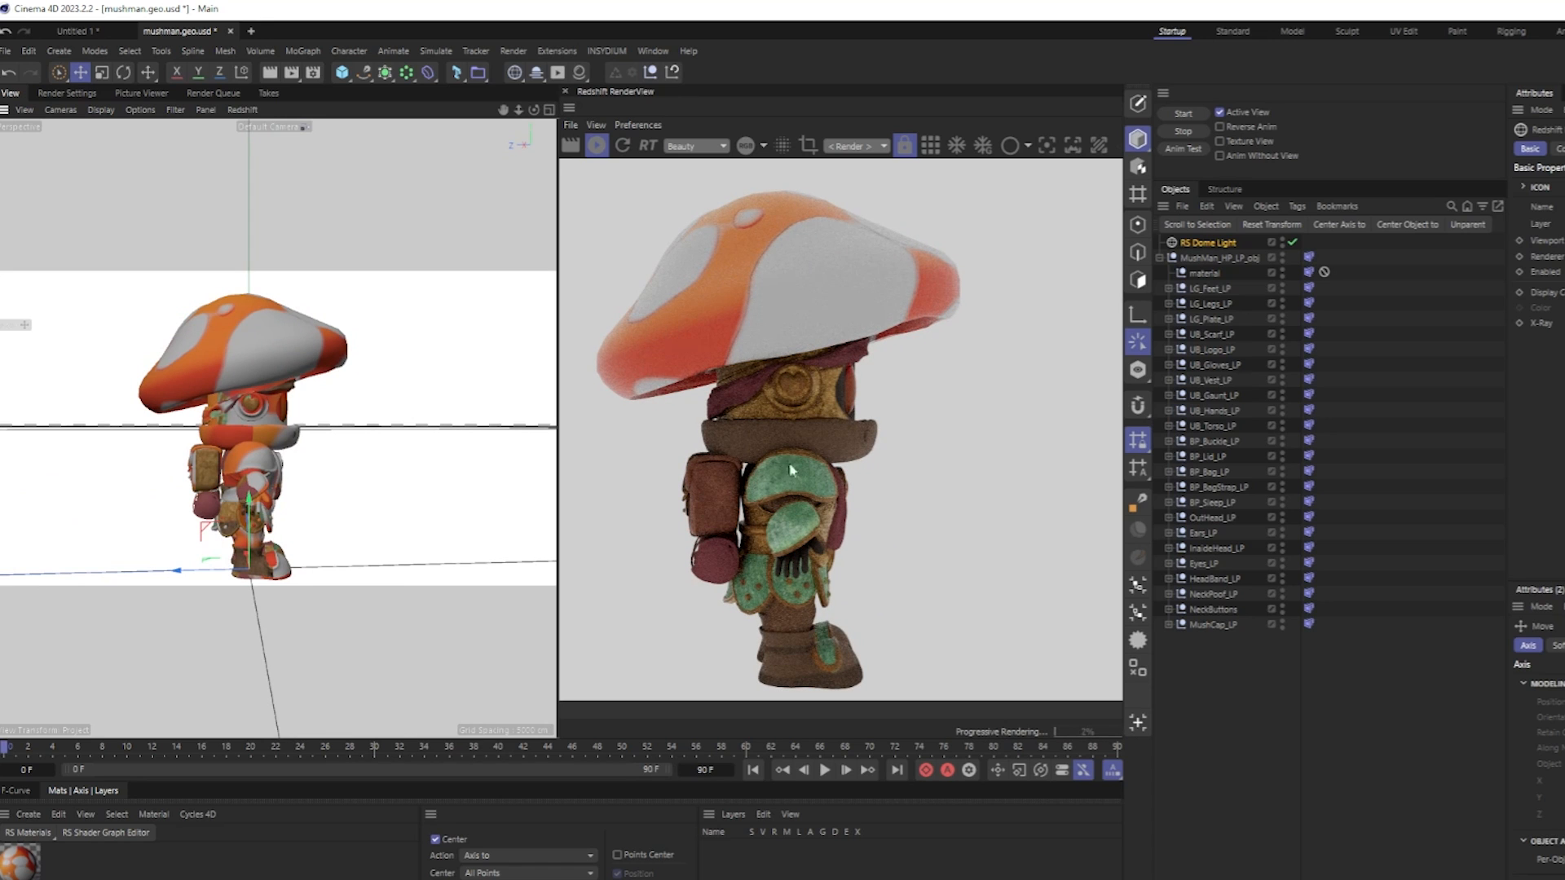
scroll(281, 414, "up", 3)
scroll(281, 414, "up", 2)
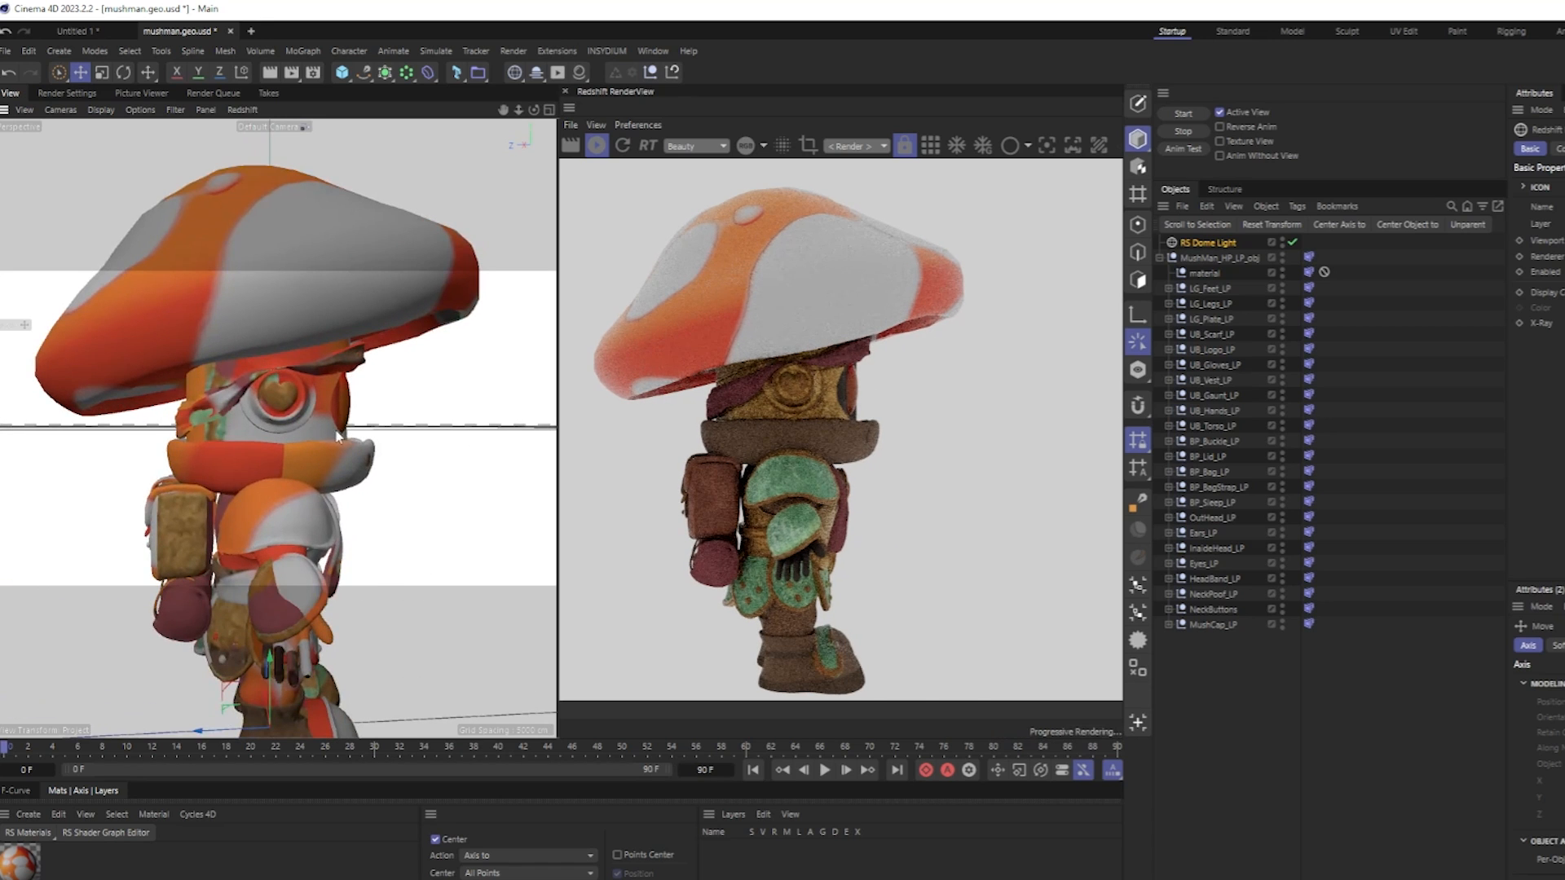
scroll(329, 427, "down", 6)
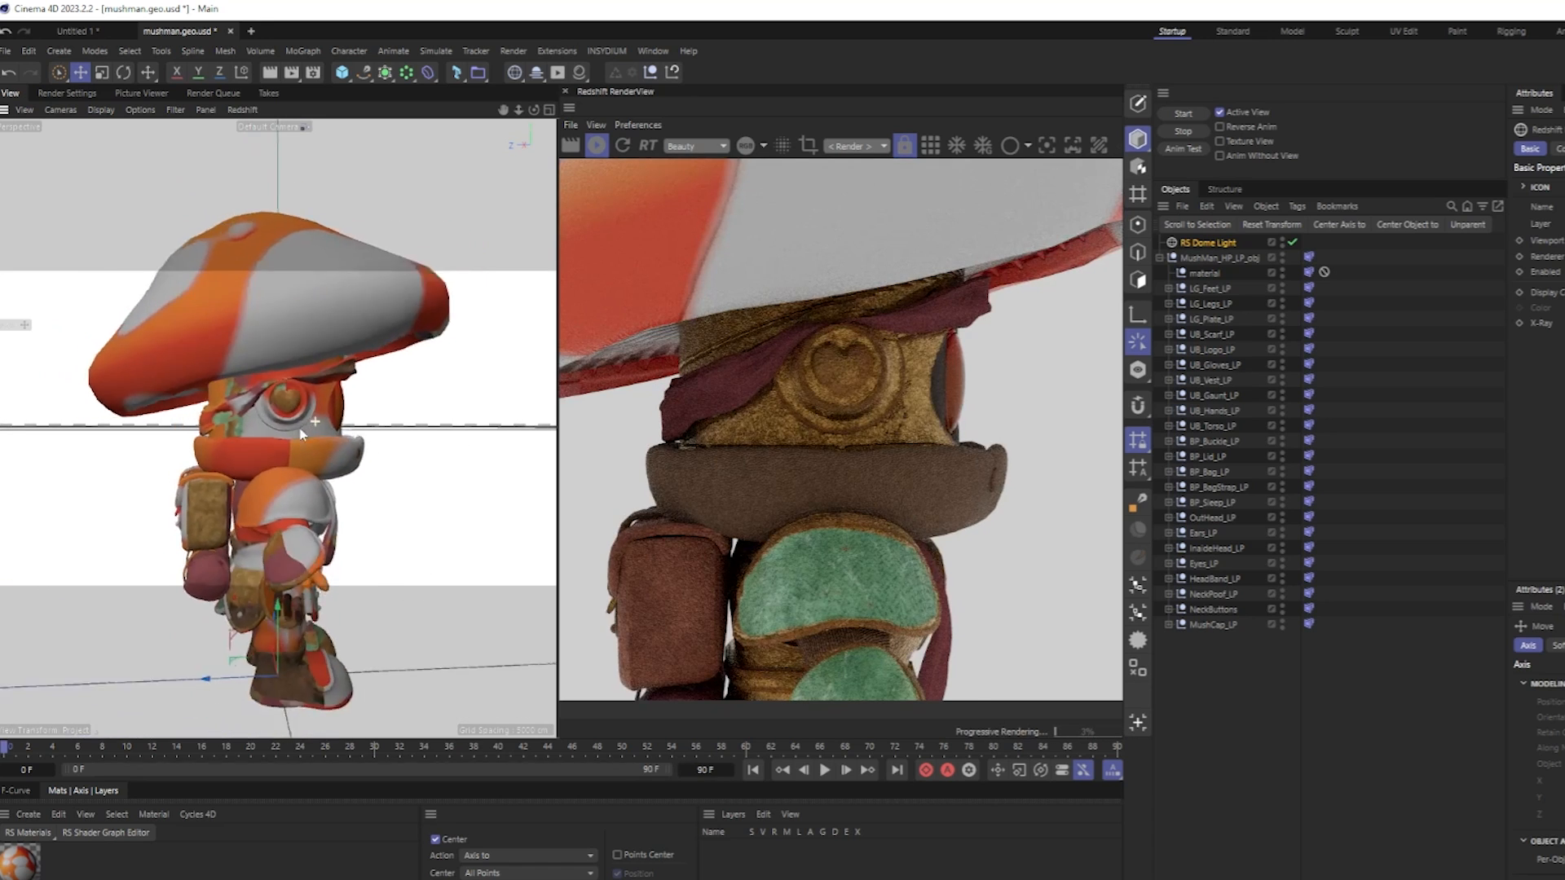
left_click_drag(208, 449, 131, 450, "alt")
middle_click_drag(347, 457, 284, 455, "alt")
left_click_drag(290, 452, 216, 454, "alt")
middle_click_drag(259, 457, 223, 454, "alt")
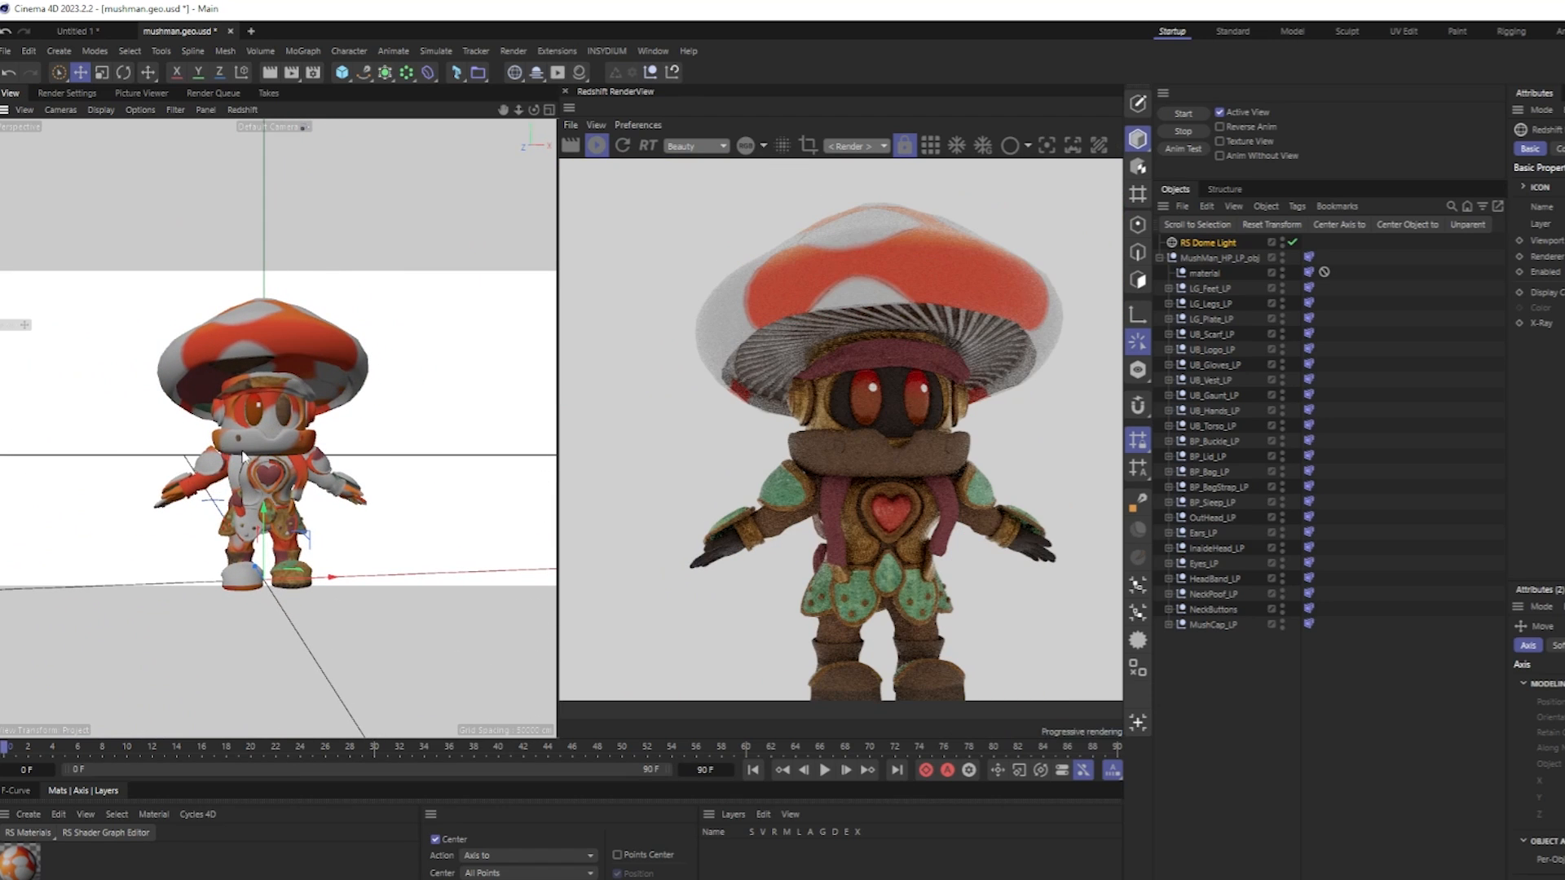
right_click_drag(929, 486, 552, 509, "alt")
right_click_drag(904, 517, 779, 515, "alt")
middle_click_drag(777, 511, 783, 506, "alt")
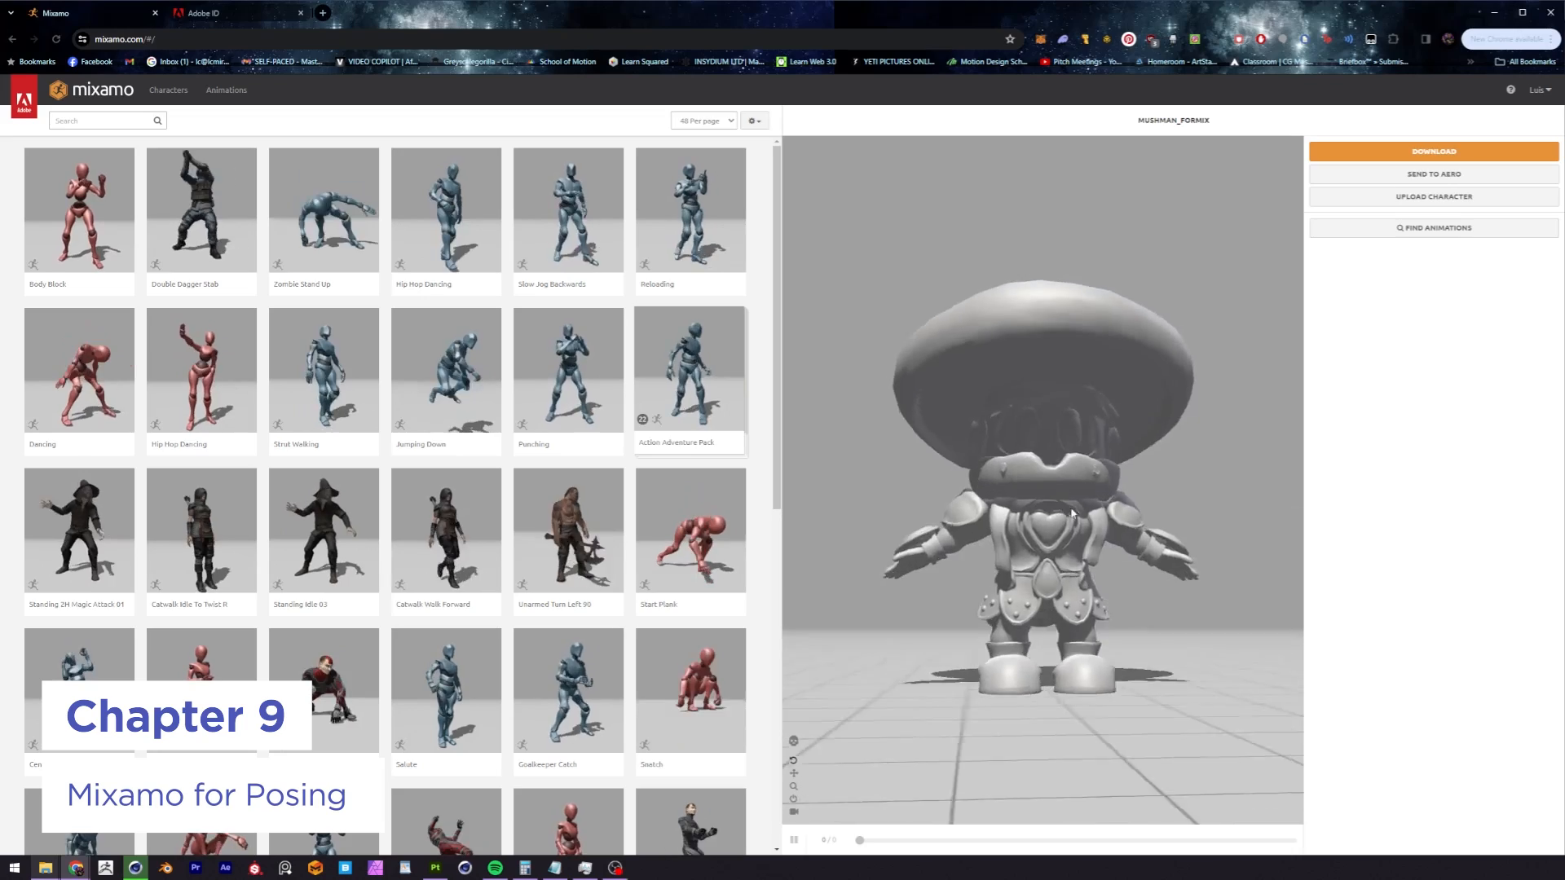
Switch to Mixamo, apply the Body Block animation to the mushroom character and view it from the front.
left_click_drag(1072, 514, 1103, 543)
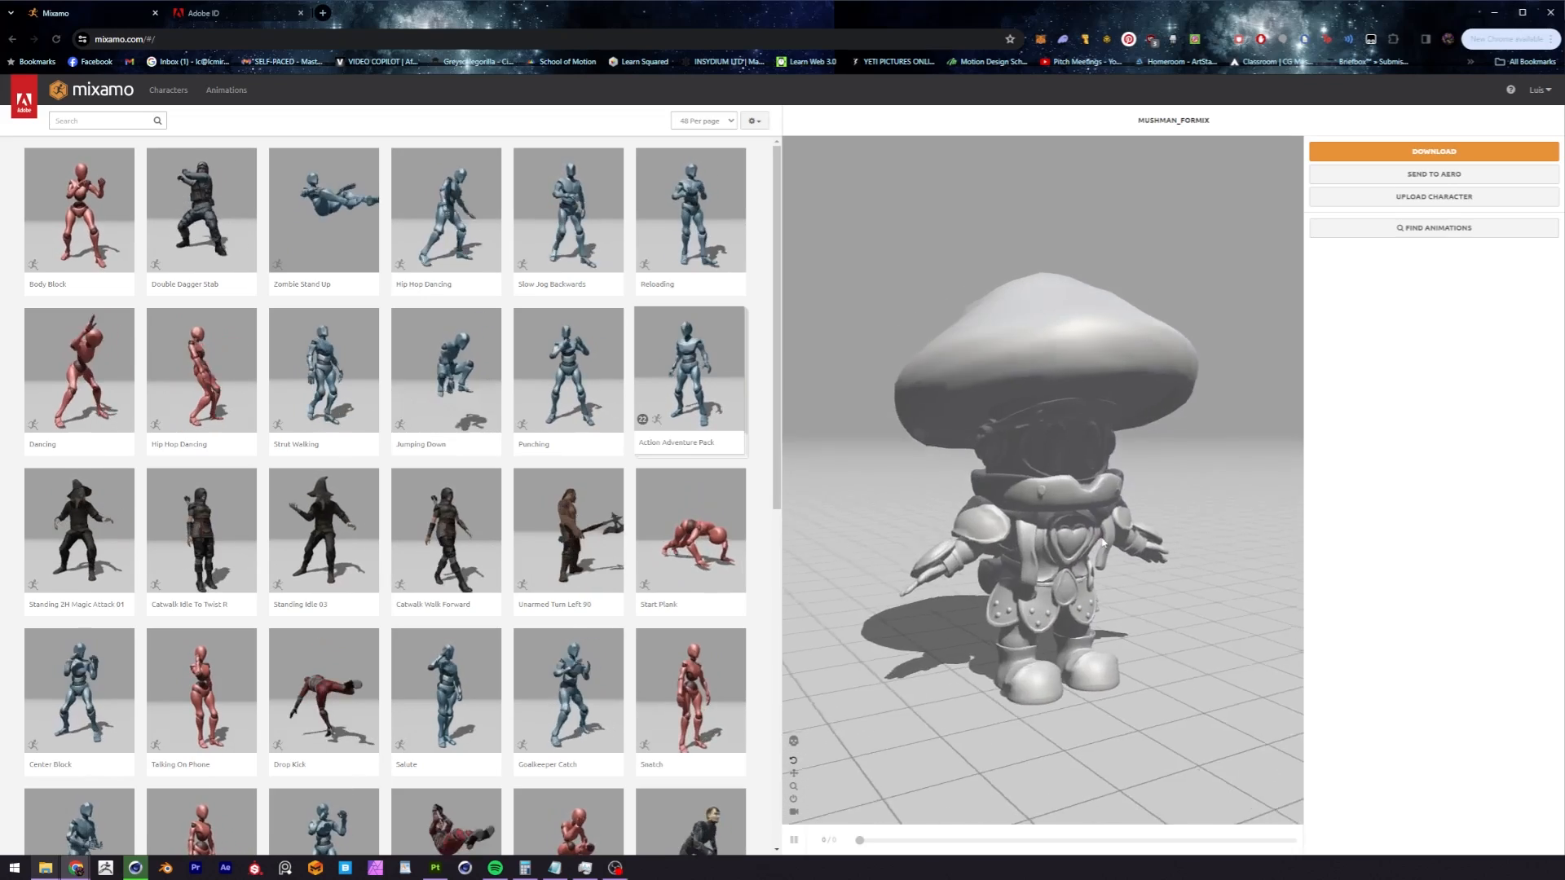
left_click(79, 212)
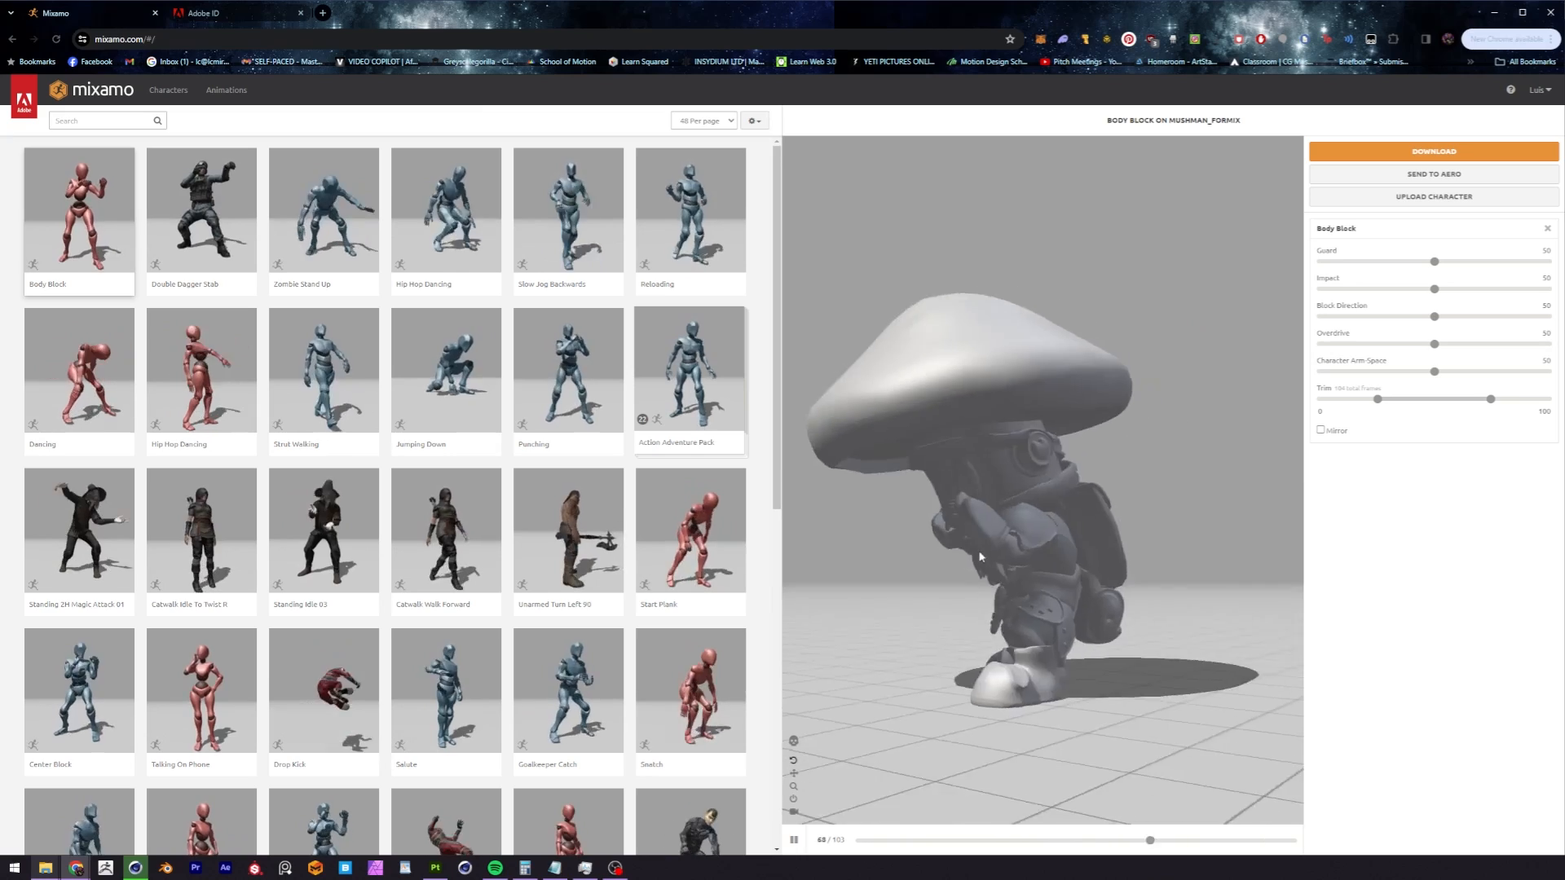
left_click_drag(974, 562, 1018, 557)
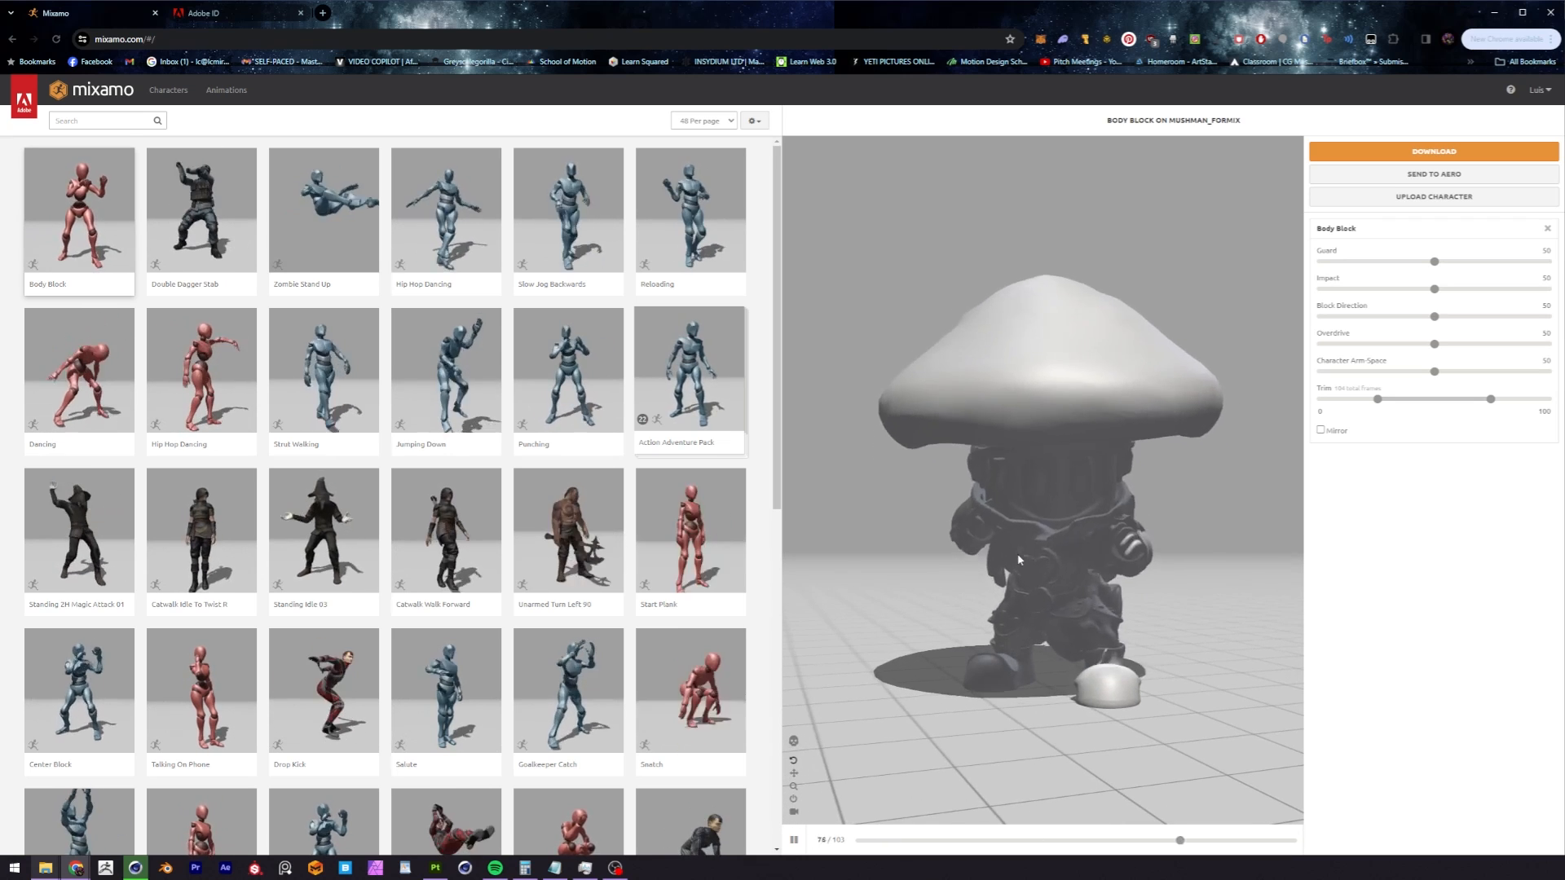
Search the animations for "climbing", apply the Climbing animation two places after Rope Climb... to the mushroom character and pause its playback.
left_click(109, 122)
type("d")
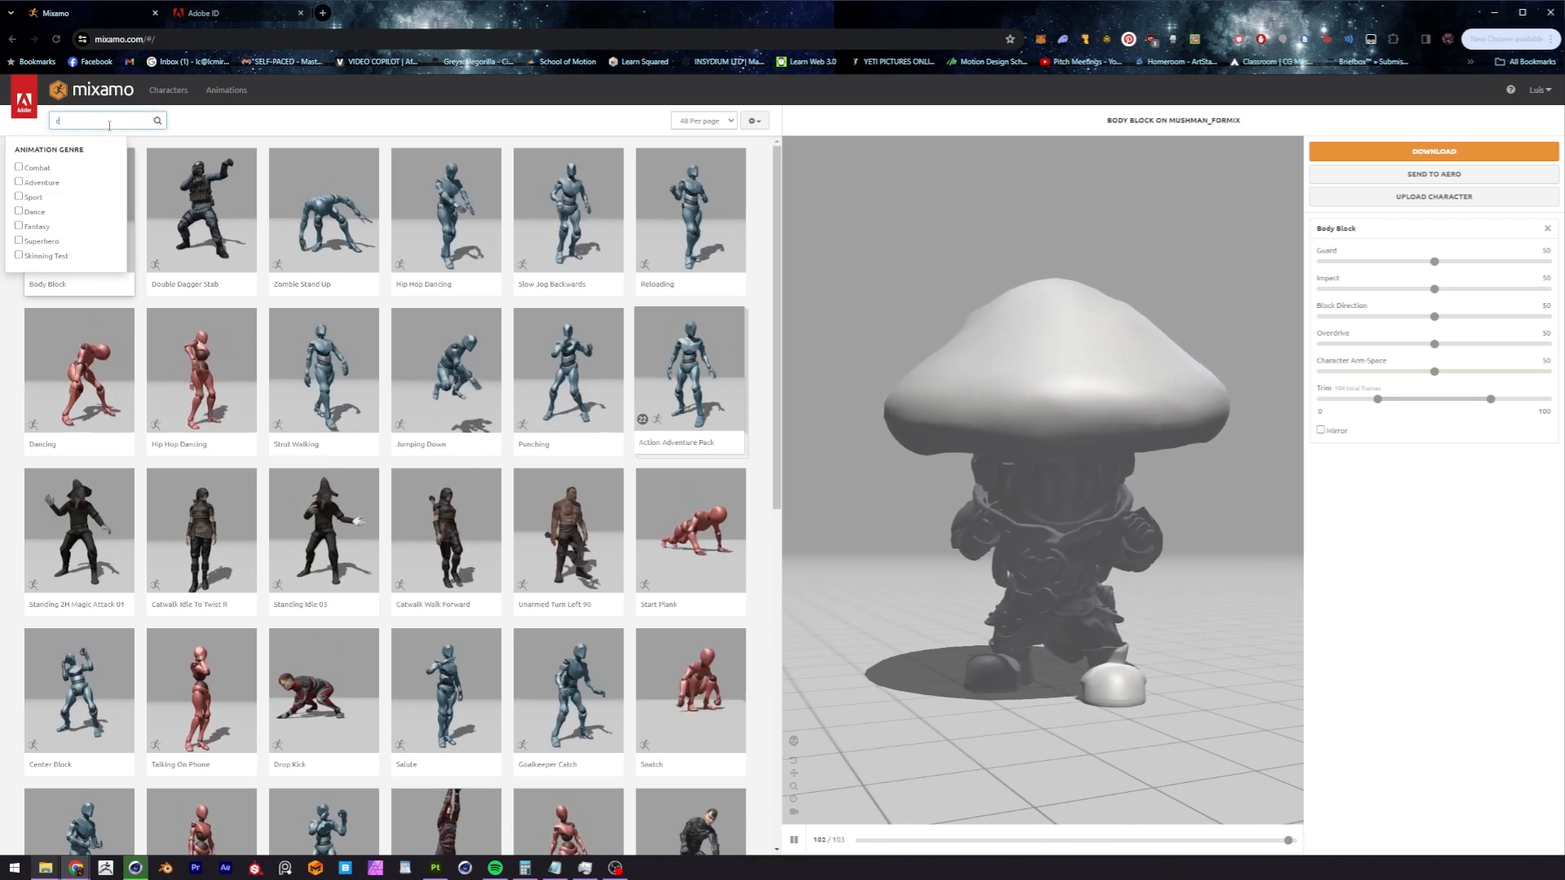
type("limbing")
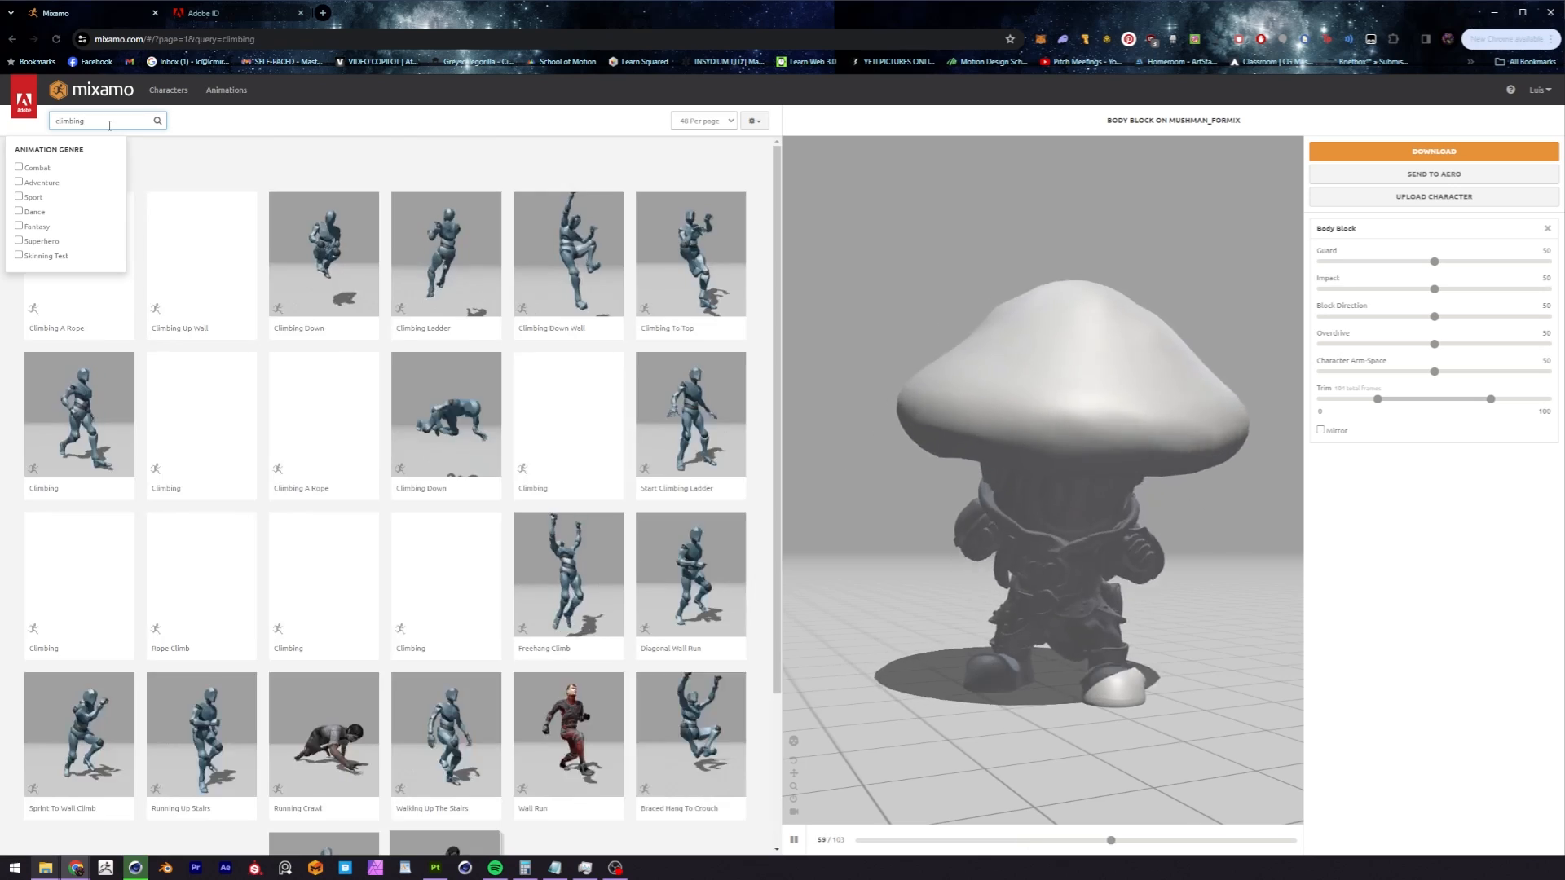
left_click(323, 574)
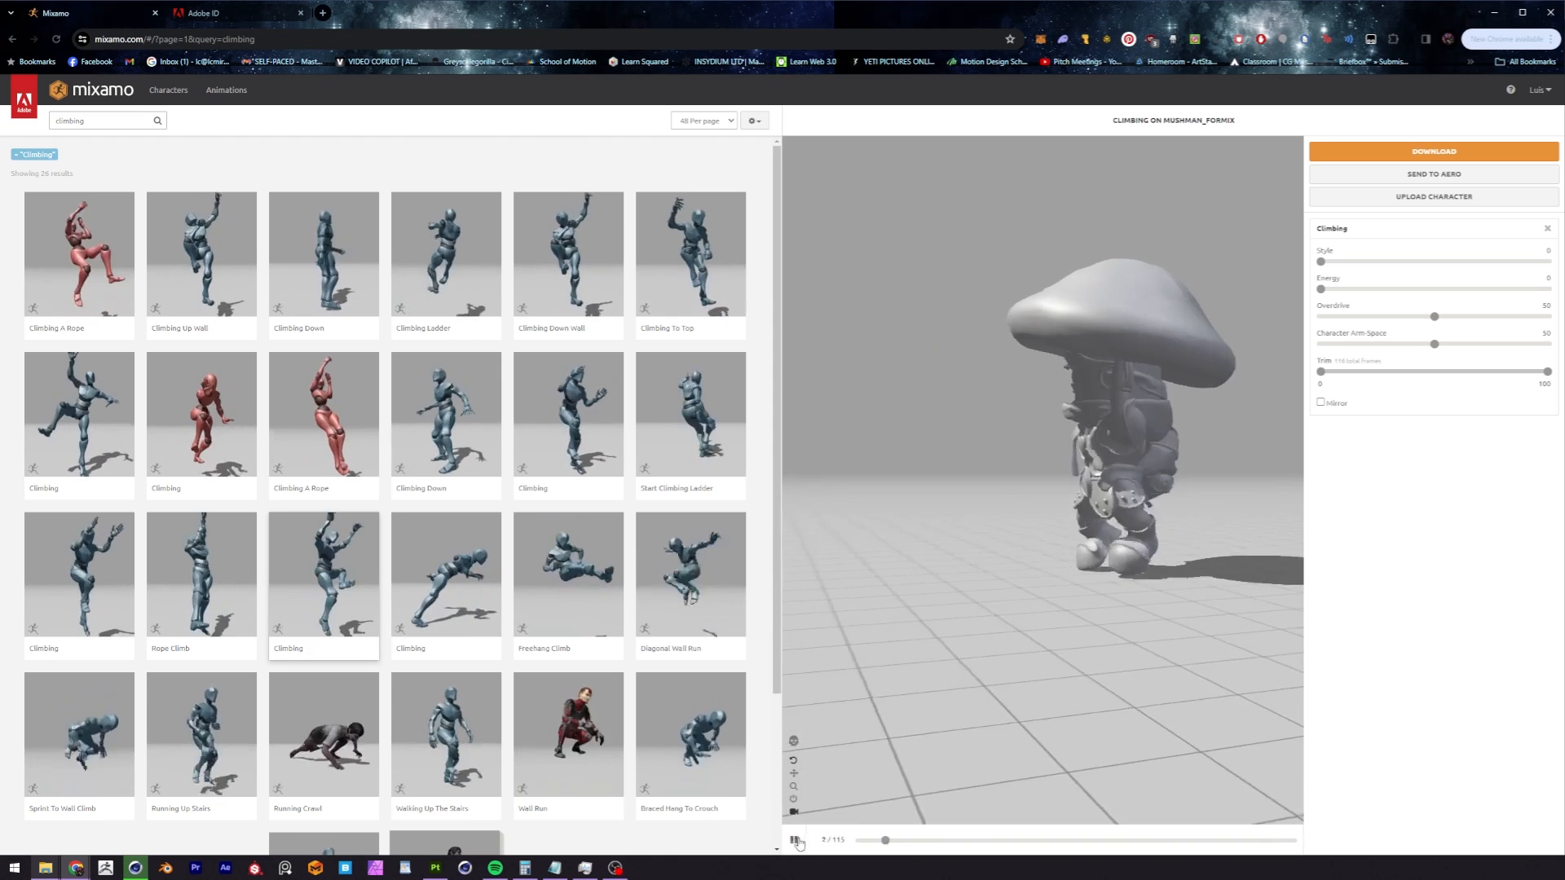
left_click(796, 841)
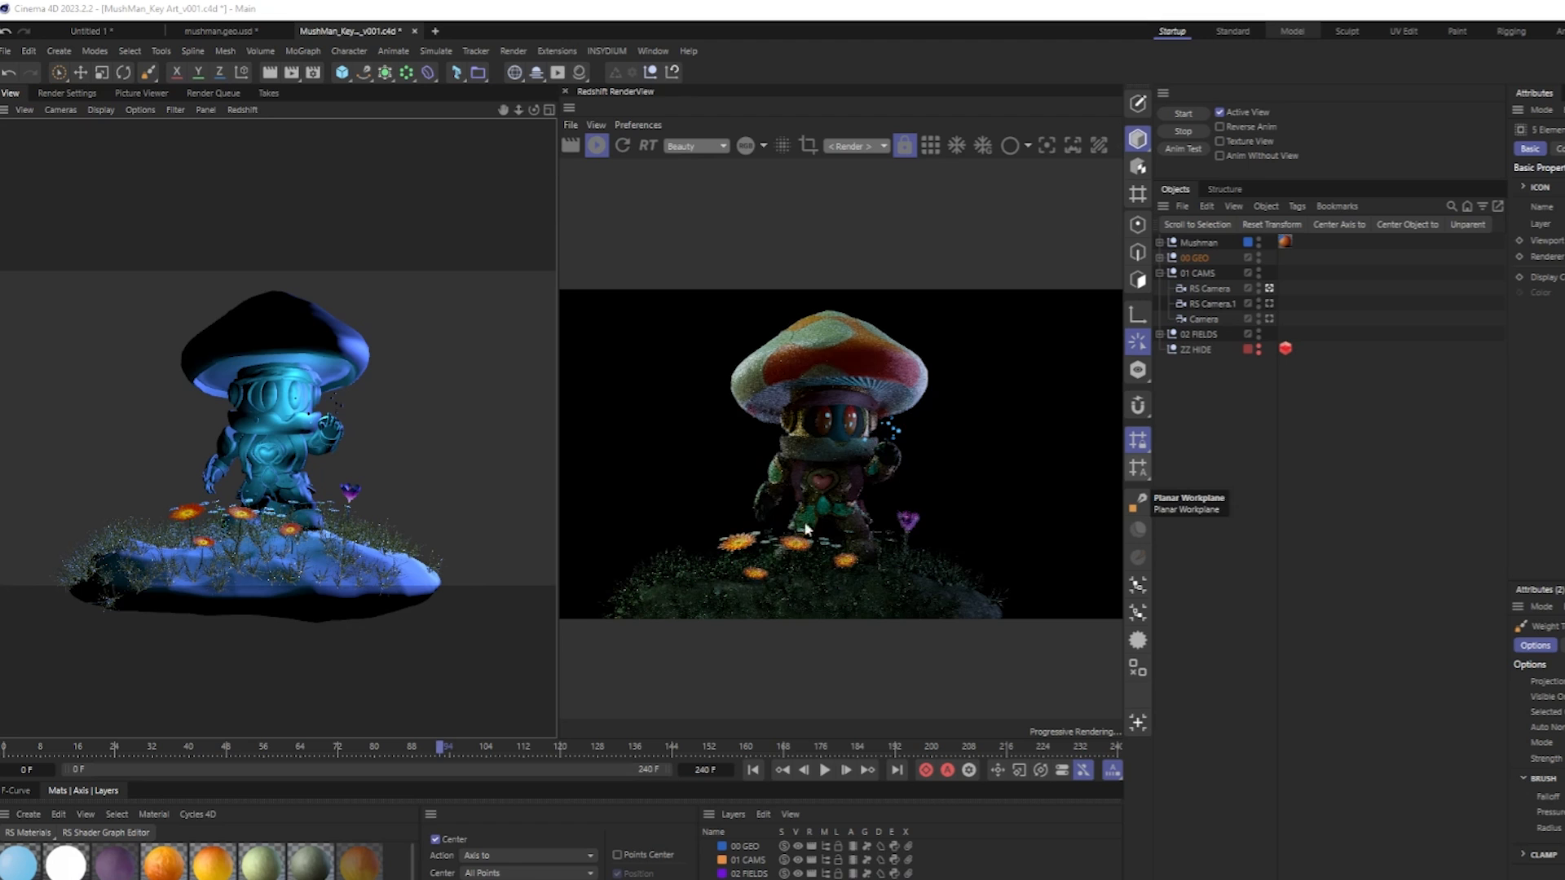
Switch to the MushMan_Key Art_v001.c4d scene in Cinema 4D and make RS Camera.1 the active camera.
right_click_drag(893, 470, 806, 481, "alt")
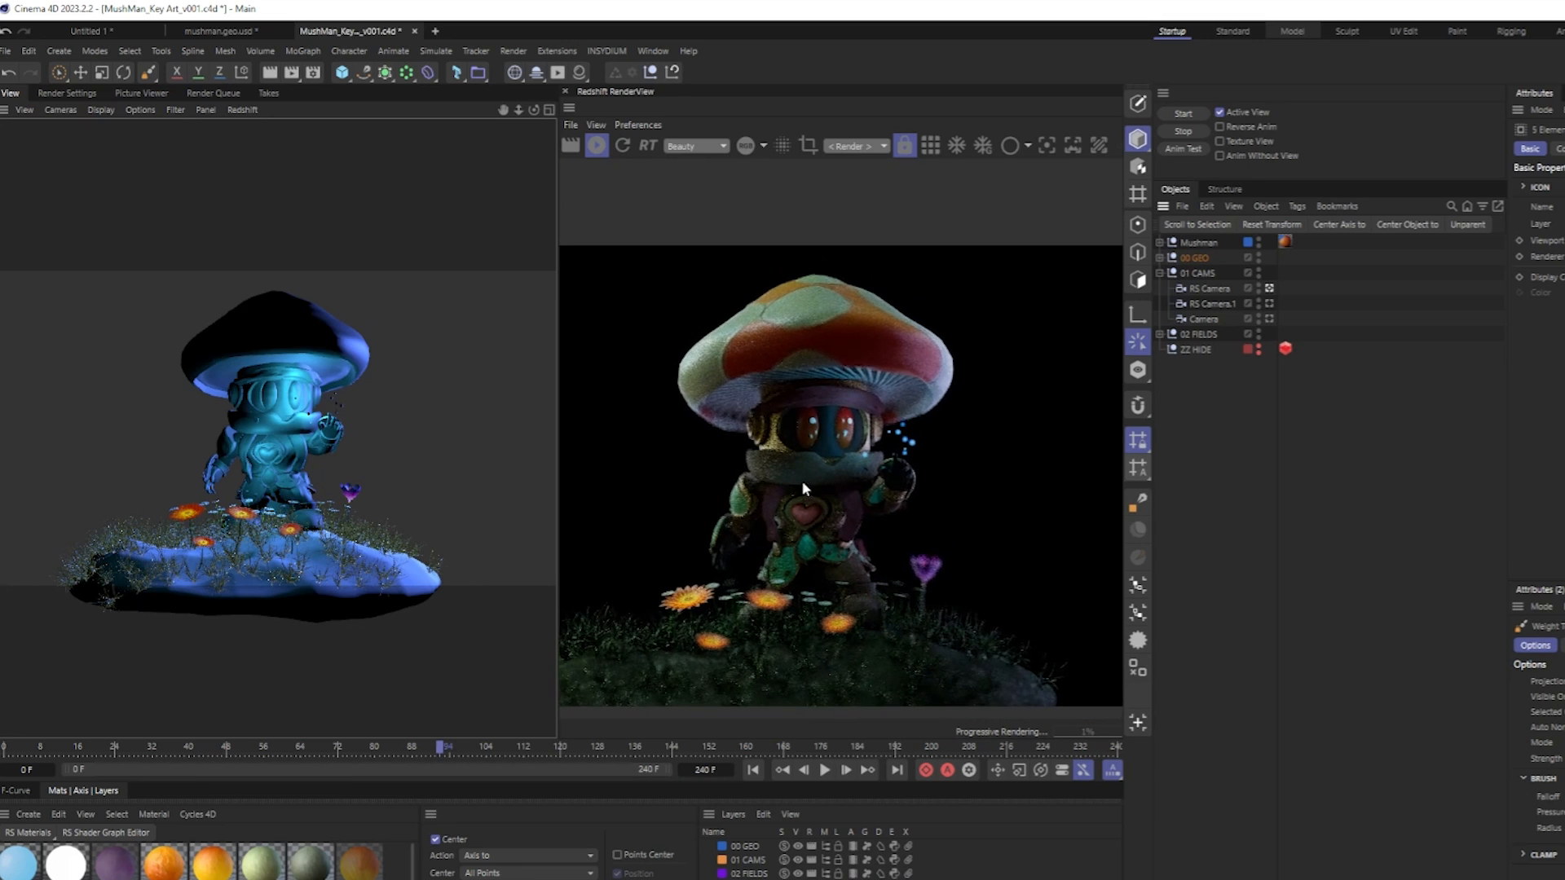
left_click(1269, 303)
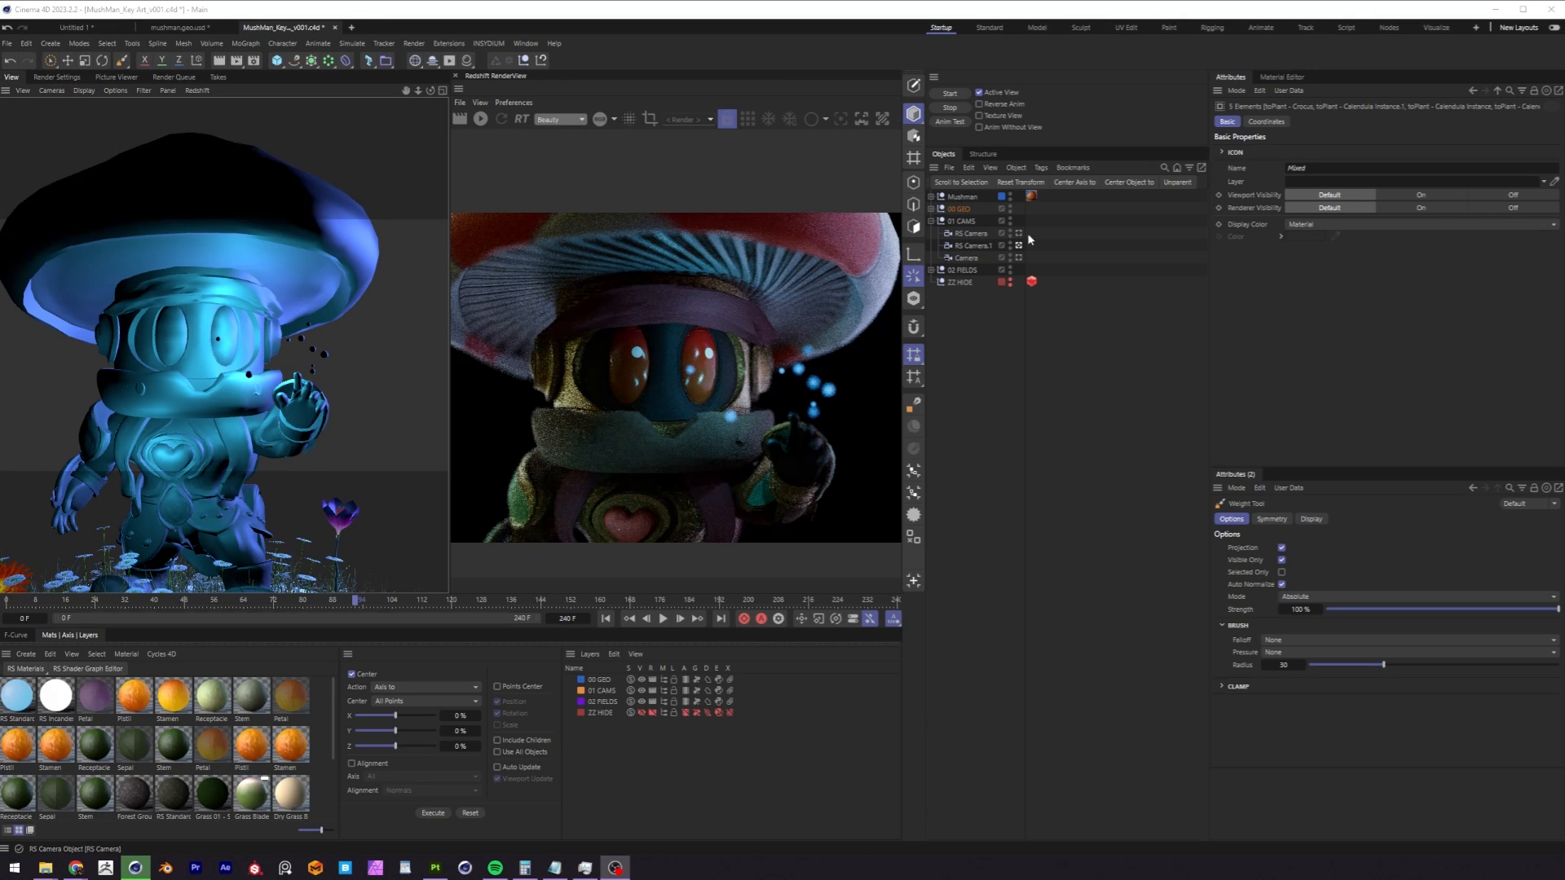